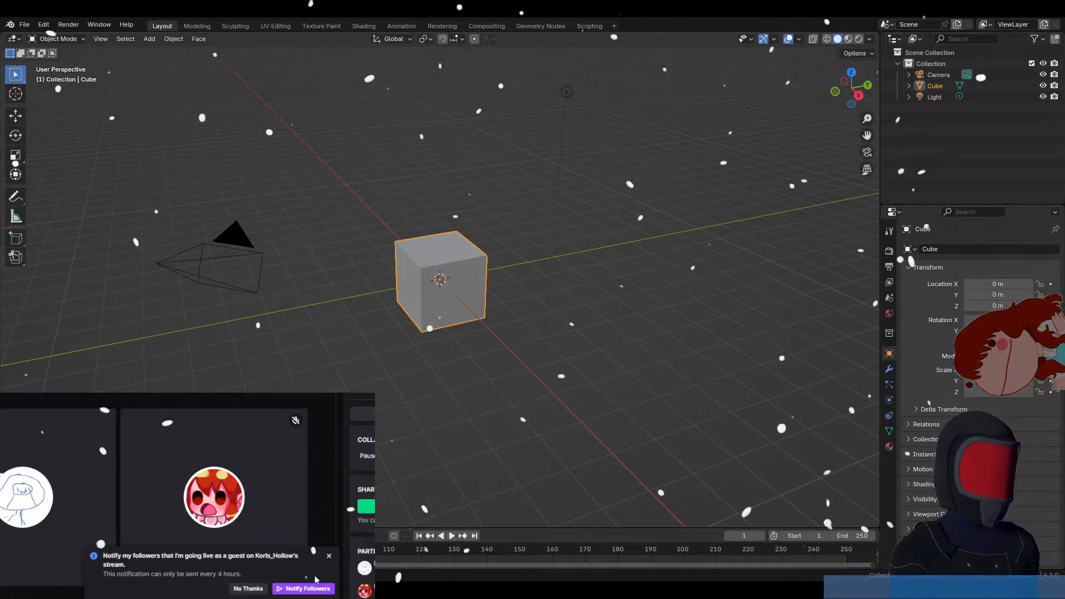
pyautogui.click(305, 589)
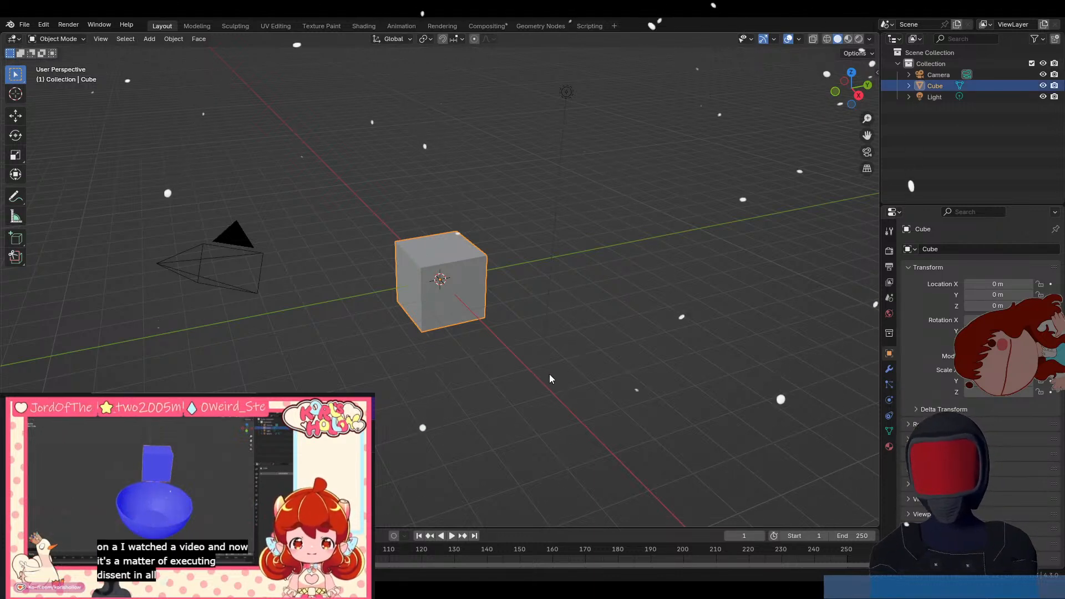
pyautogui.press('g')
pyautogui.press('z')
pyautogui.press('Escape')
# Delete all the default objects: the camera, the cube and the light.
pyautogui.press('a')
pyautogui.press('x')
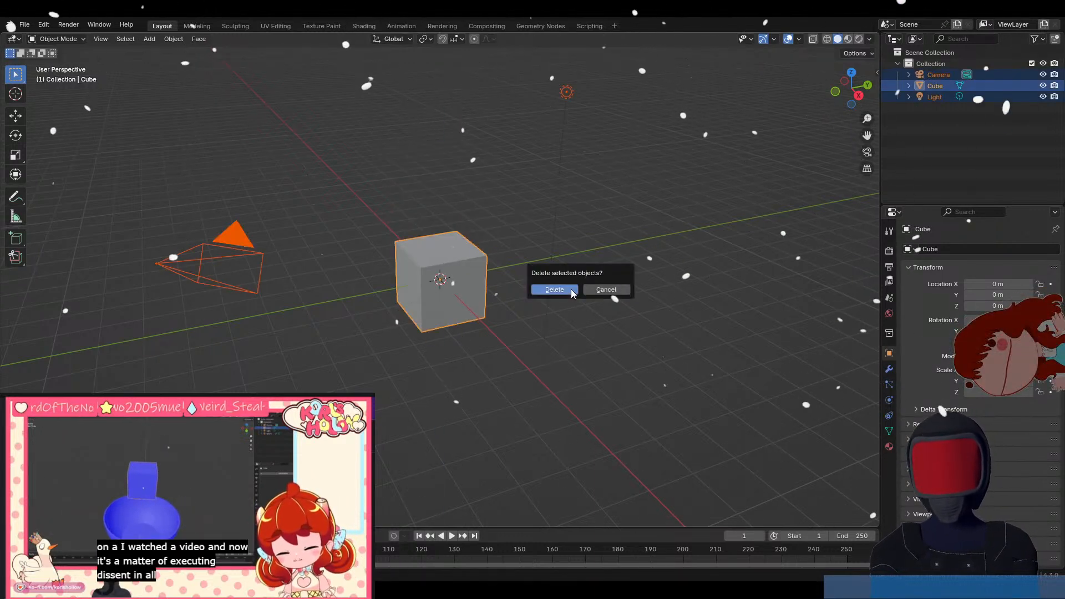
pyautogui.click(571, 289)
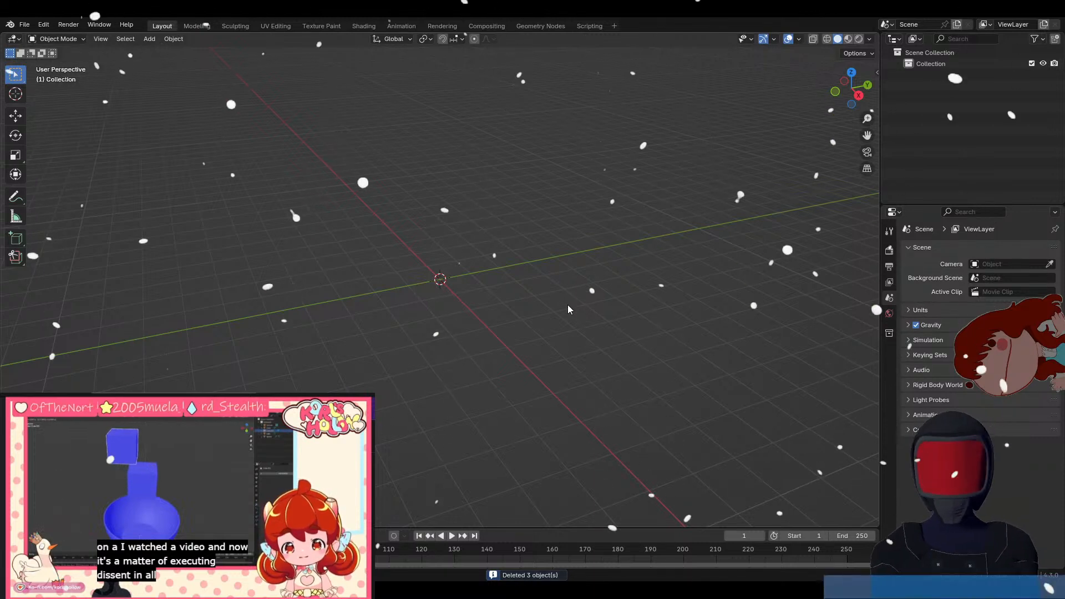
# Add a UV sphere mesh at the world origin.
pyautogui.hotkey('shift', 'a')
pyautogui.moveTo(547, 321)
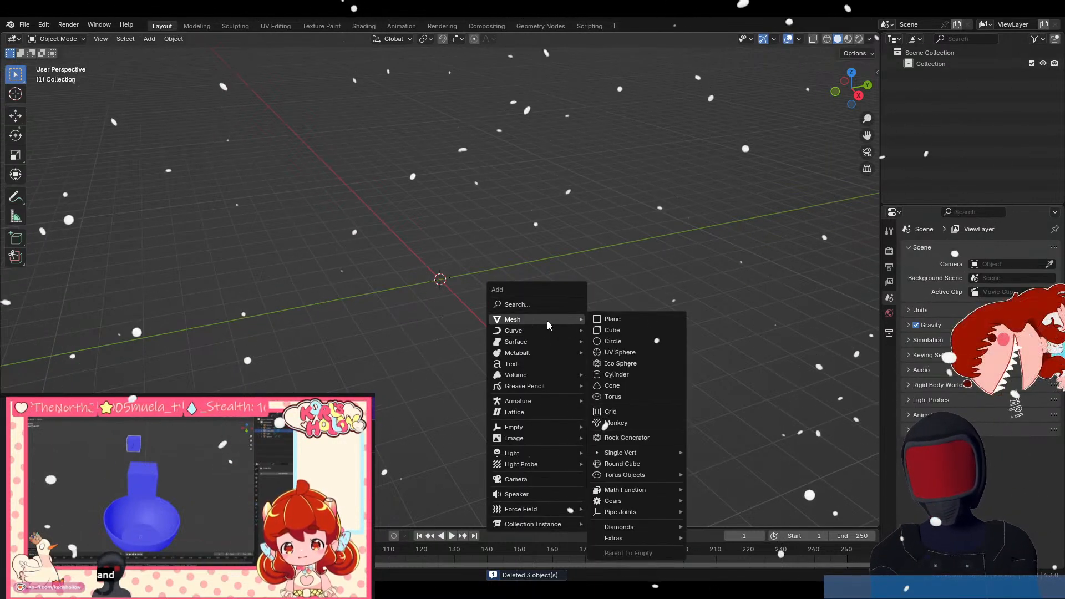
pyautogui.click(625, 353)
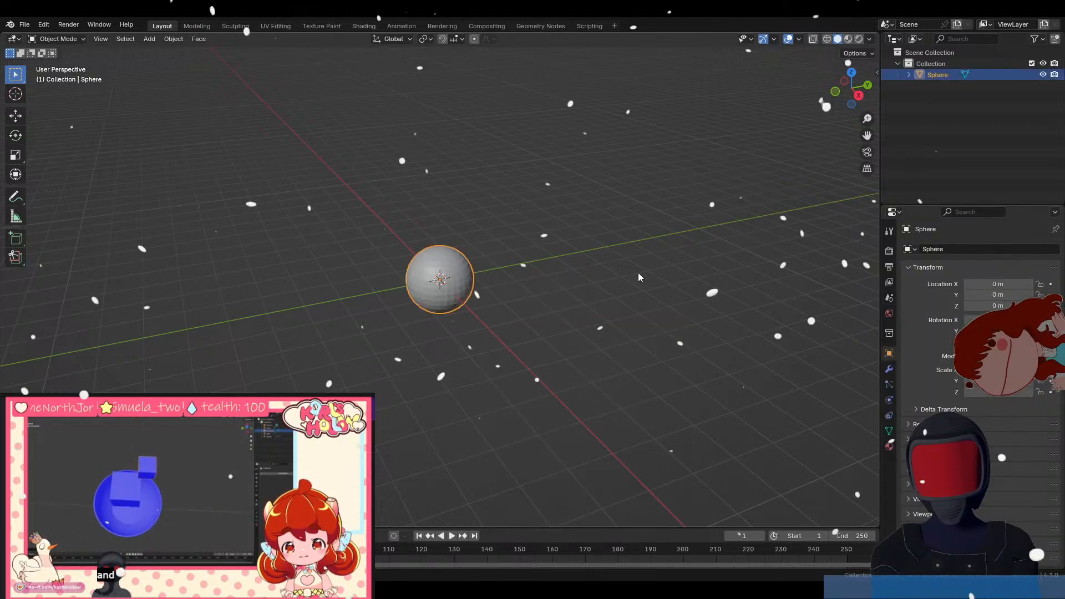
# Delete the vertices of the sphere's upper half in front view, leaving an open bowl, and return to Object Mode.
pyautogui.press('KP_1')
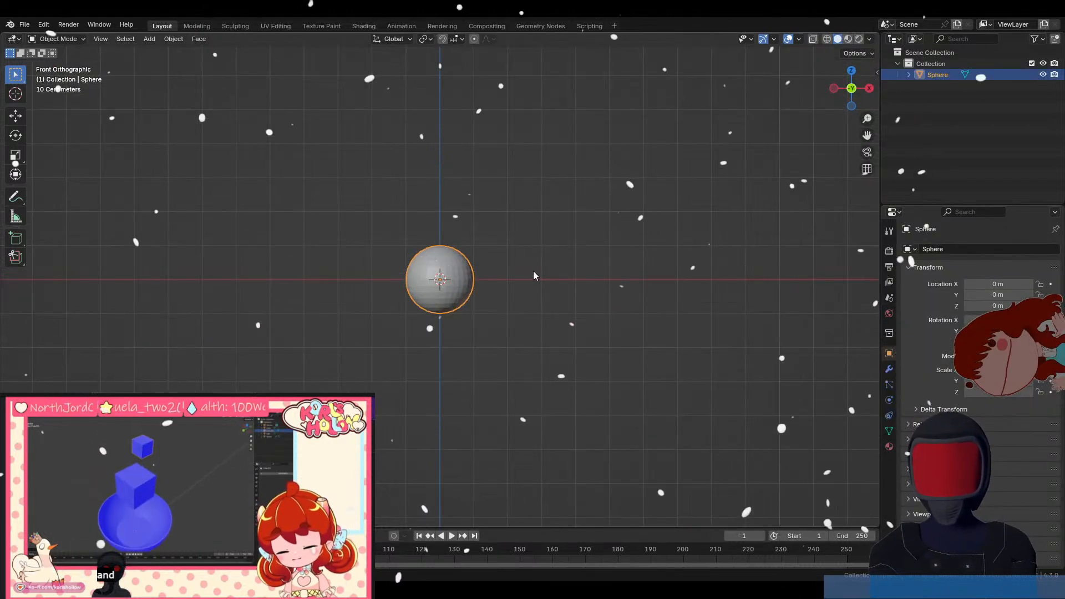
pyautogui.press('Tab')
pyautogui.scroll(3, 368, 218)
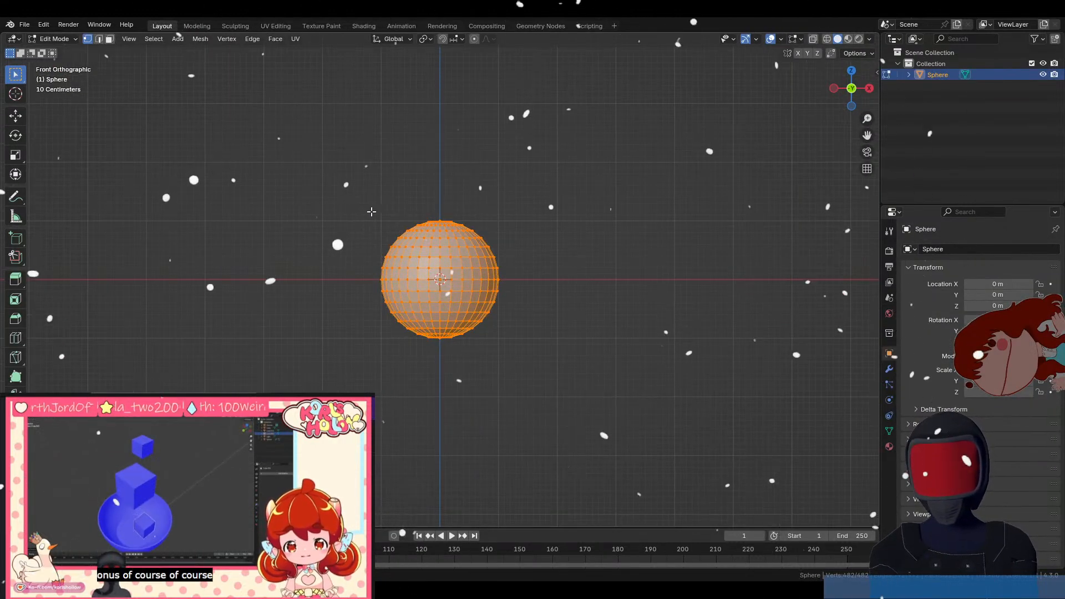
pyautogui.moveTo(336, 201); pyautogui.dragTo(555, 273)
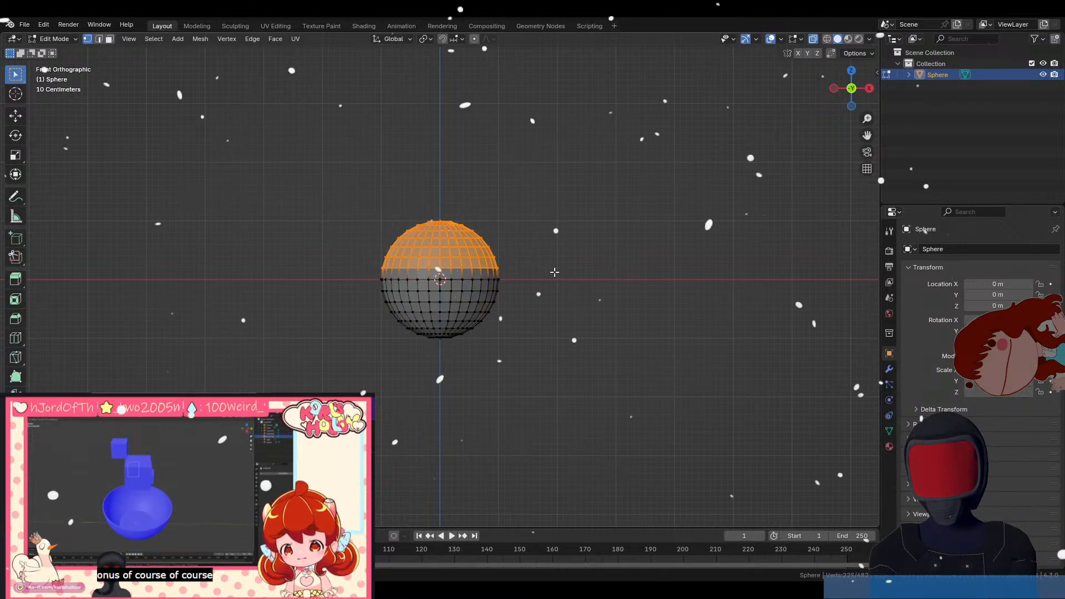
pyautogui.press('x')
pyautogui.click(554, 272)
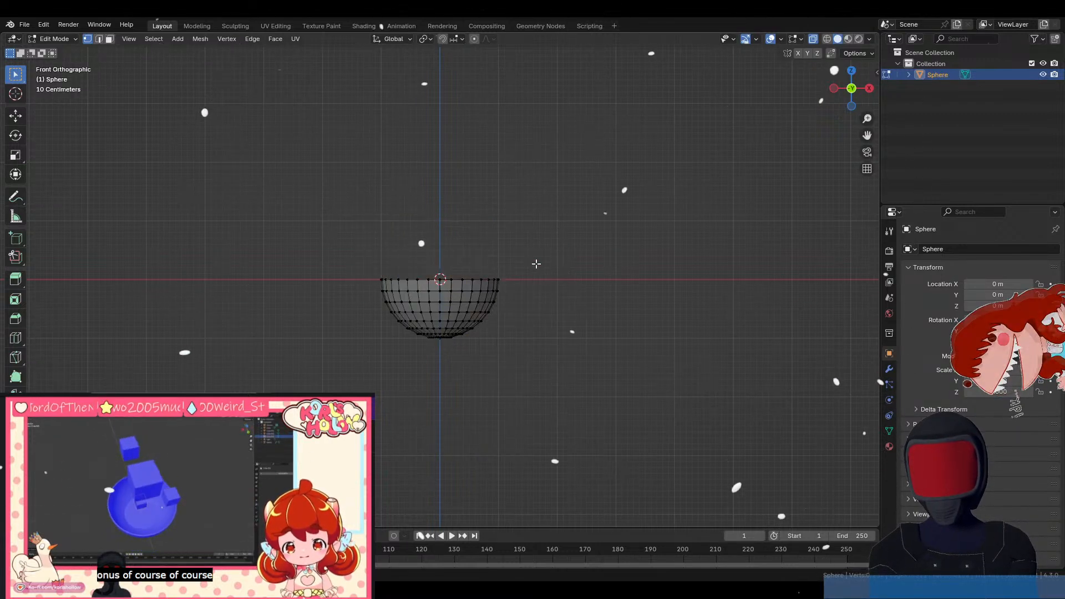
pyautogui.press('Tab')
# Add a cube scaled down to fit inside the bowl's opening, and raise it above the bowl's centre along Z.
pyautogui.moveTo(556, 241); pyautogui.dragTo(539, 288, button='middle')
pyautogui.hotkey('shift', 'a')
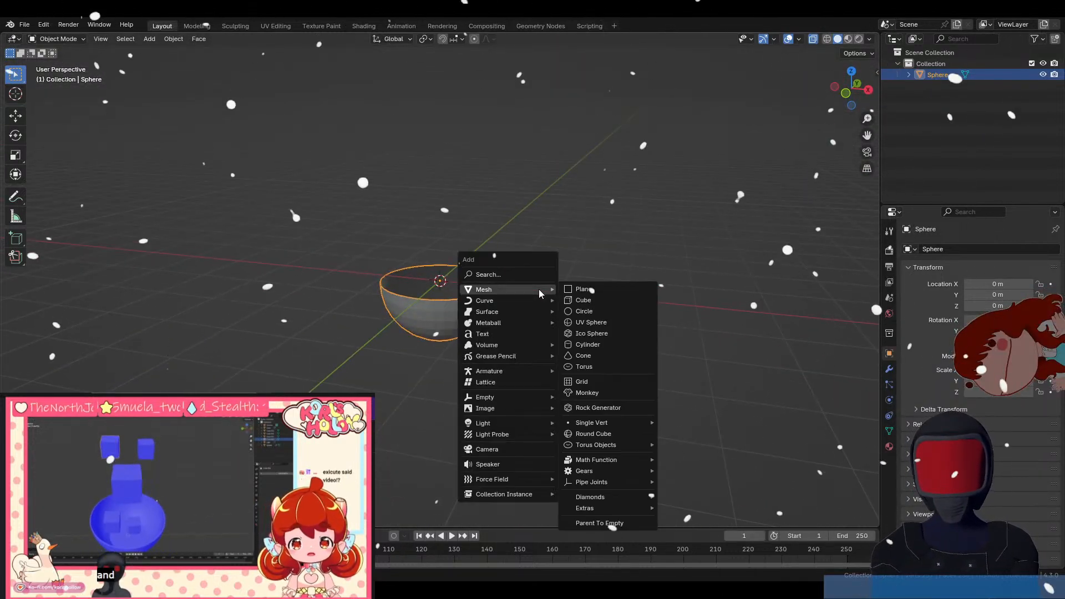
pyautogui.click(581, 300)
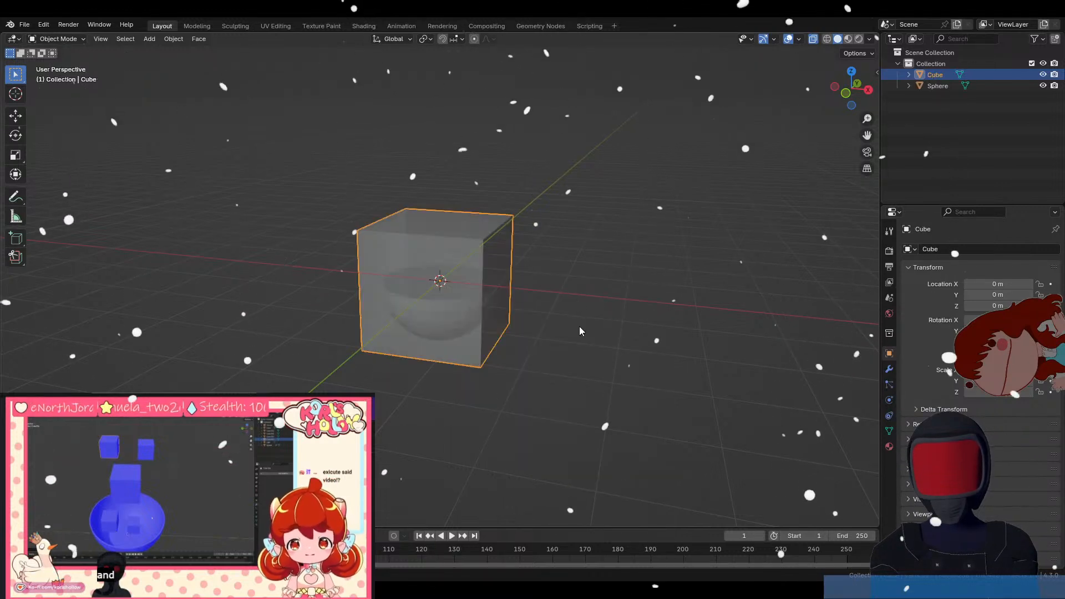
pyautogui.hotkey('alt', 'z')
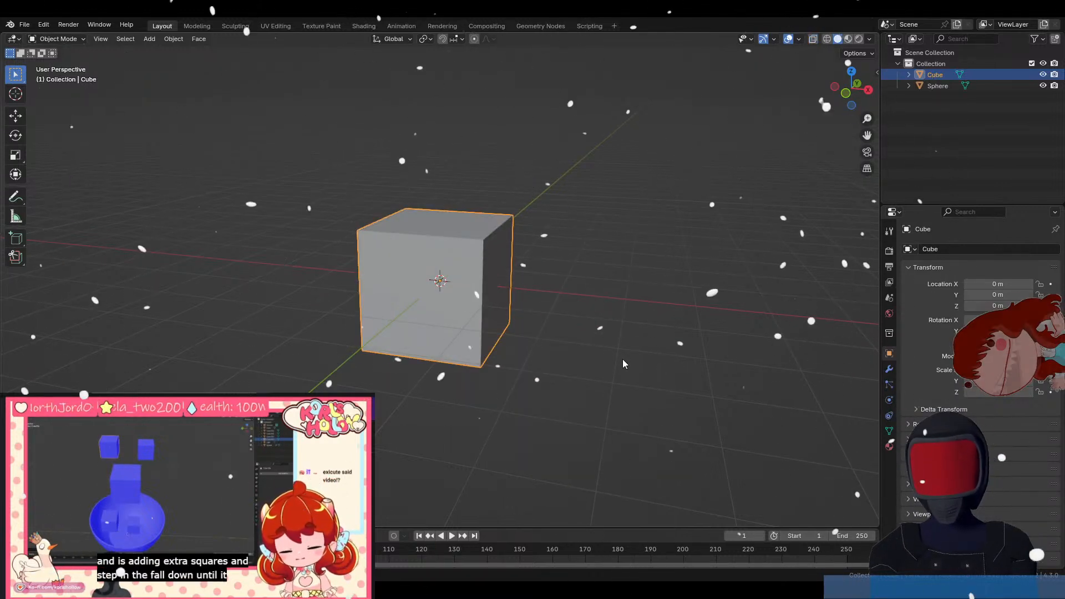
pyautogui.press('s')
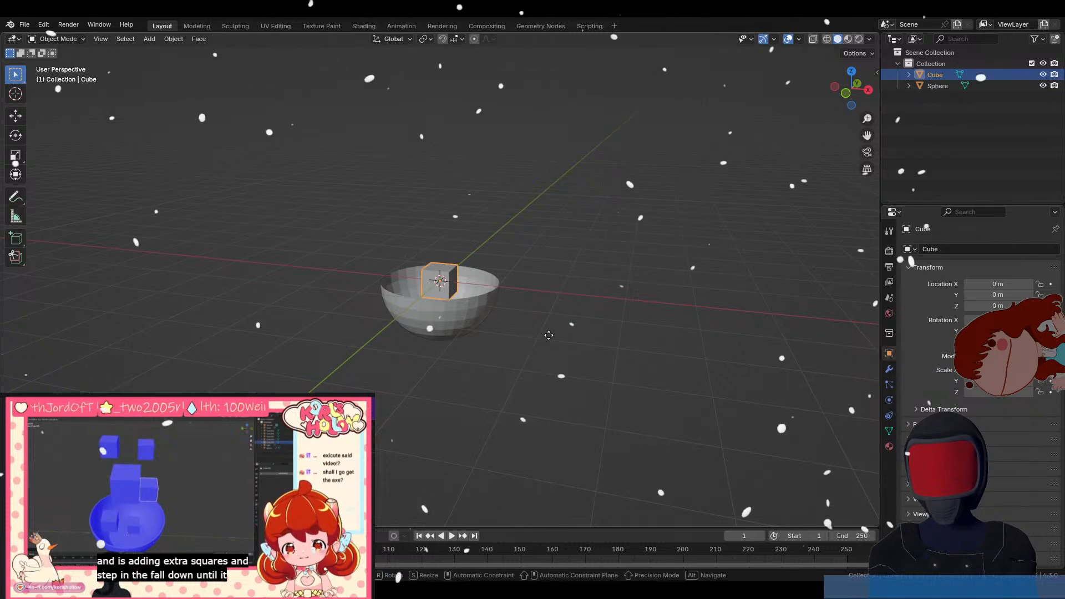
pyautogui.press('z')
pyautogui.click(565, 294)
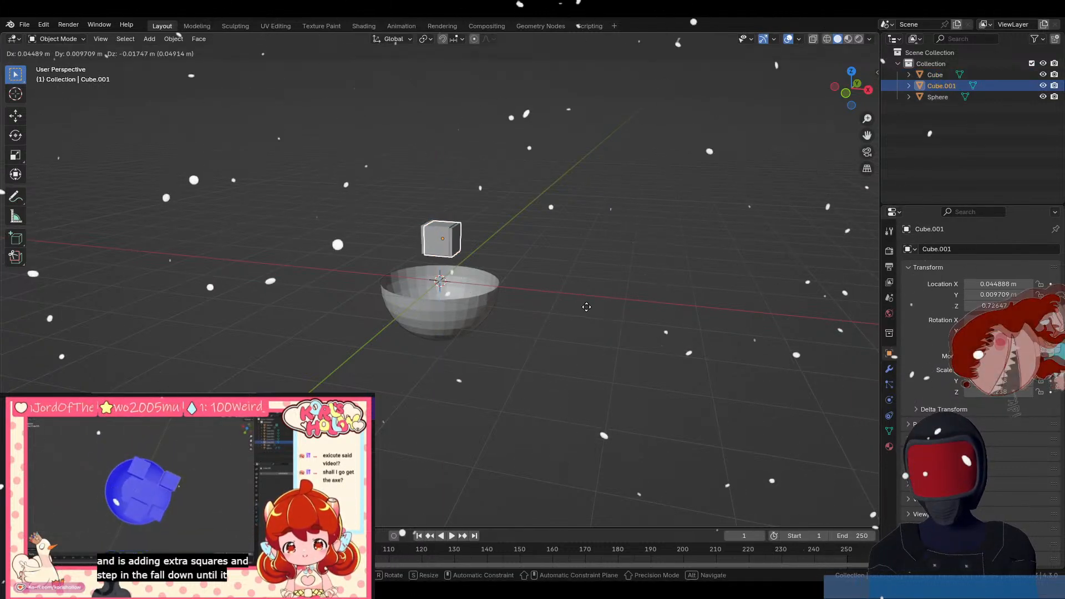
# Duplicate the cube twice and place the progressively smaller copies lower, on opposite sides above the bowl.
pyautogui.hotkey('shift', 'd')
pyautogui.click(612, 332)
pyautogui.hotkey('shift', 'd')
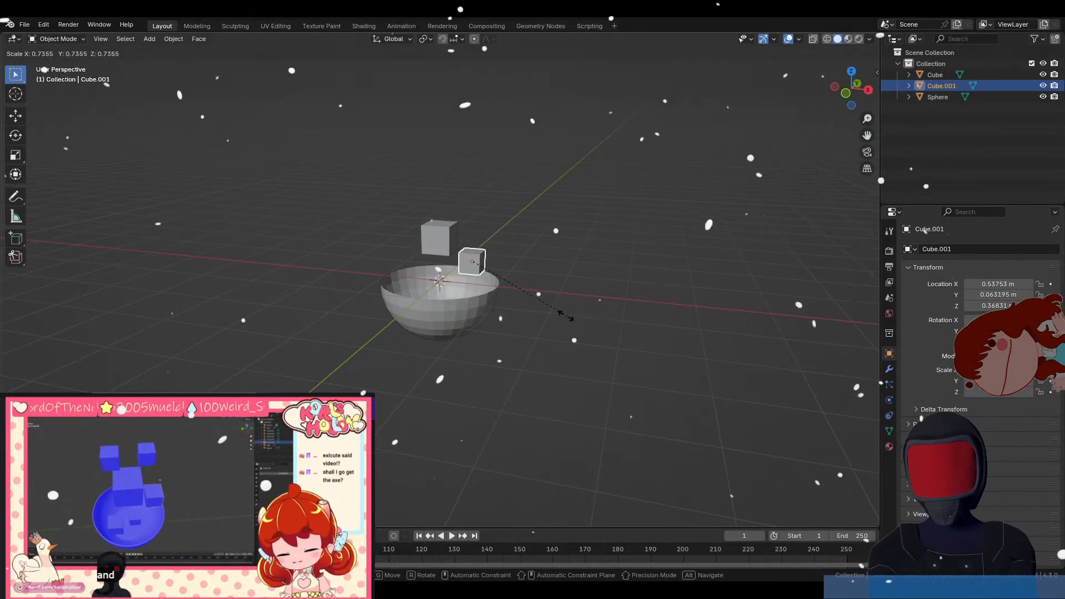
pyautogui.click(491, 318)
pyautogui.press('s')
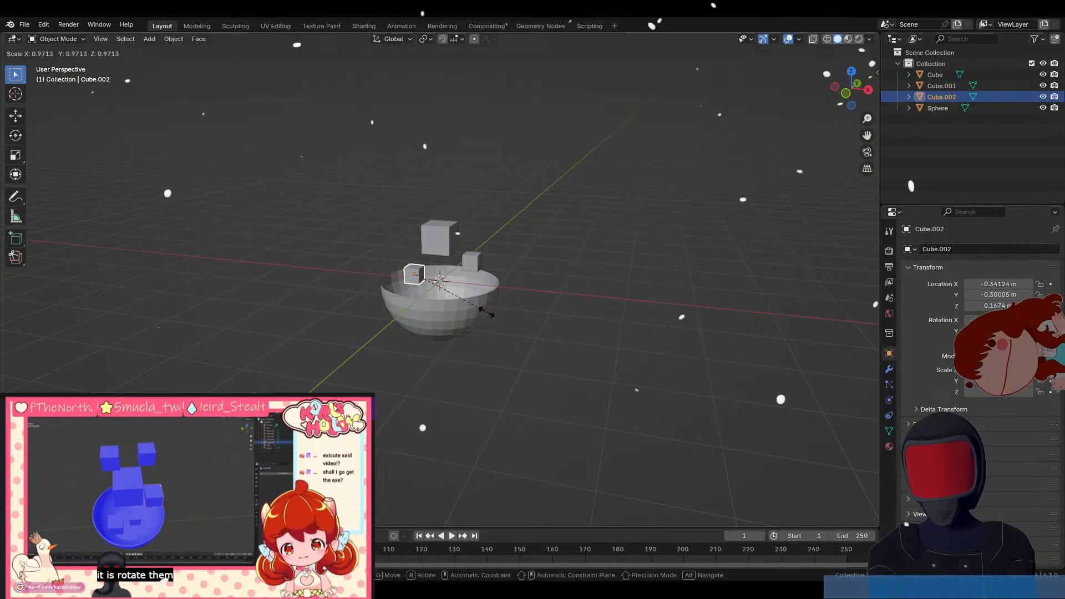
pyautogui.moveTo(472, 302); pyautogui.dragTo(539, 320, button='middle')
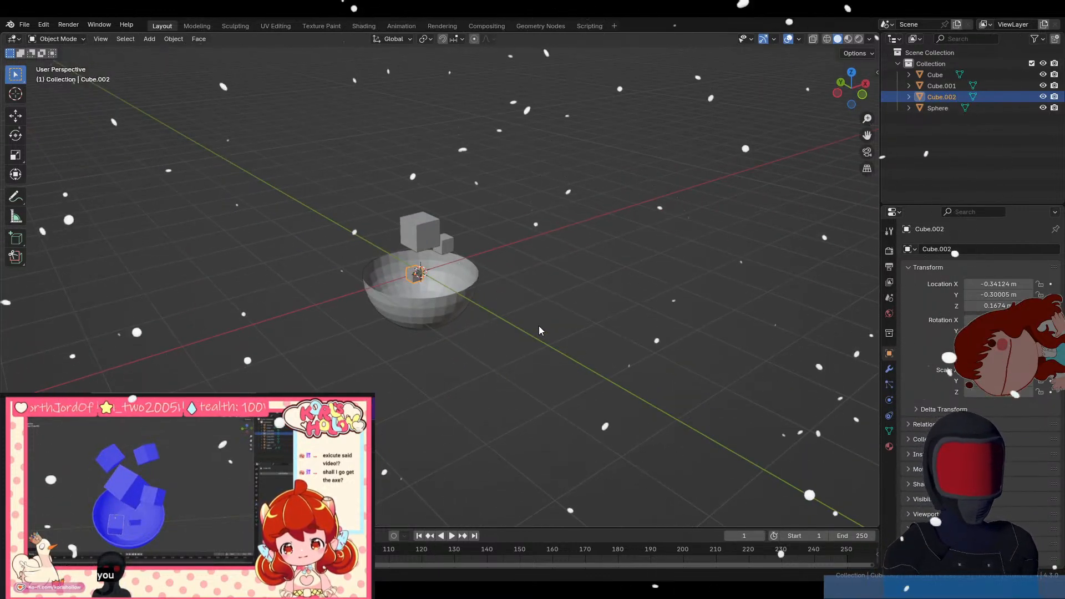
pyautogui.moveTo(529, 324); pyautogui.dragTo(471, 289, button='middle')
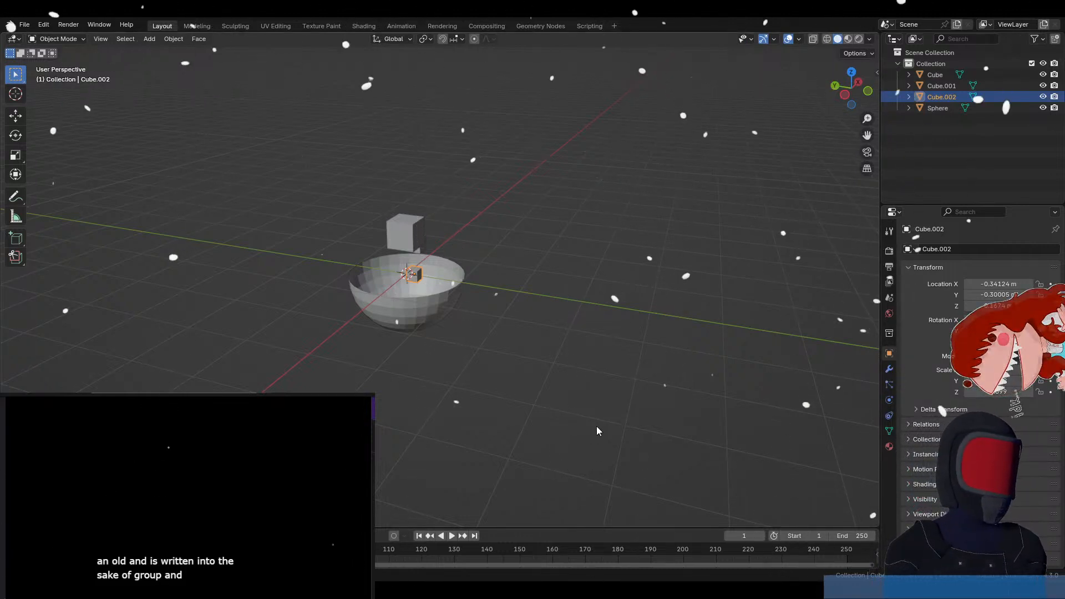
# Add rigid body physics to the largest cube and make the bowl a passive rigid body.
pyautogui.click(405, 235)
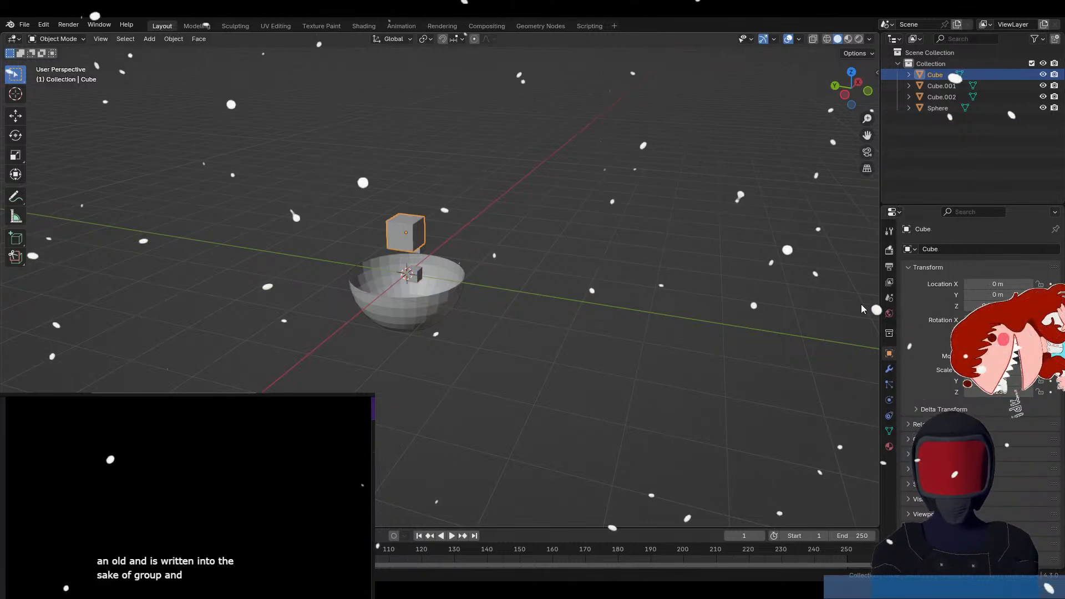
pyautogui.click(890, 387)
pyautogui.click(889, 401)
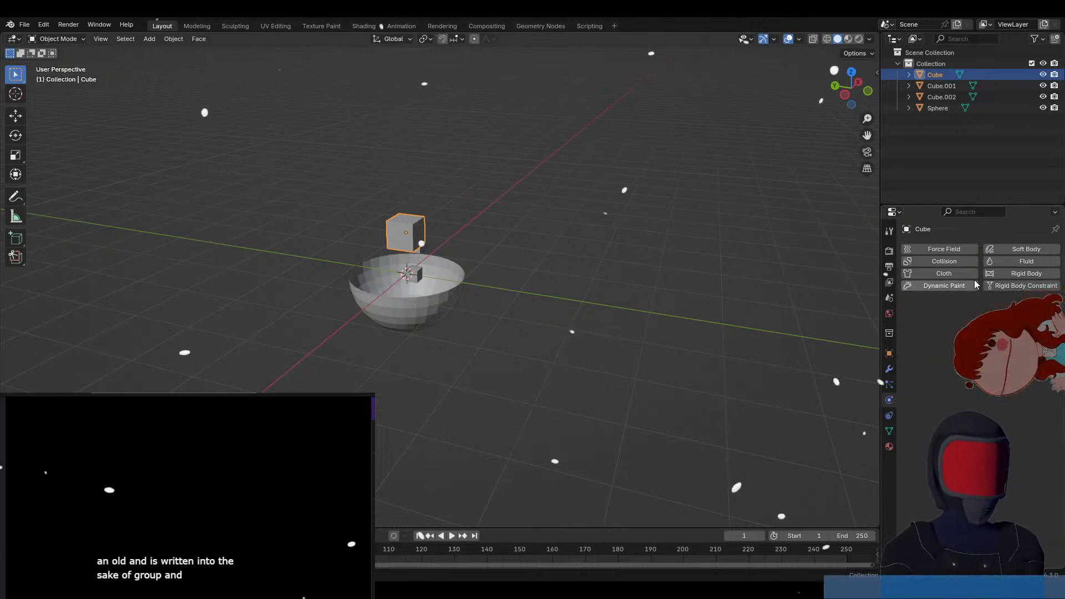
pyautogui.click(1010, 273)
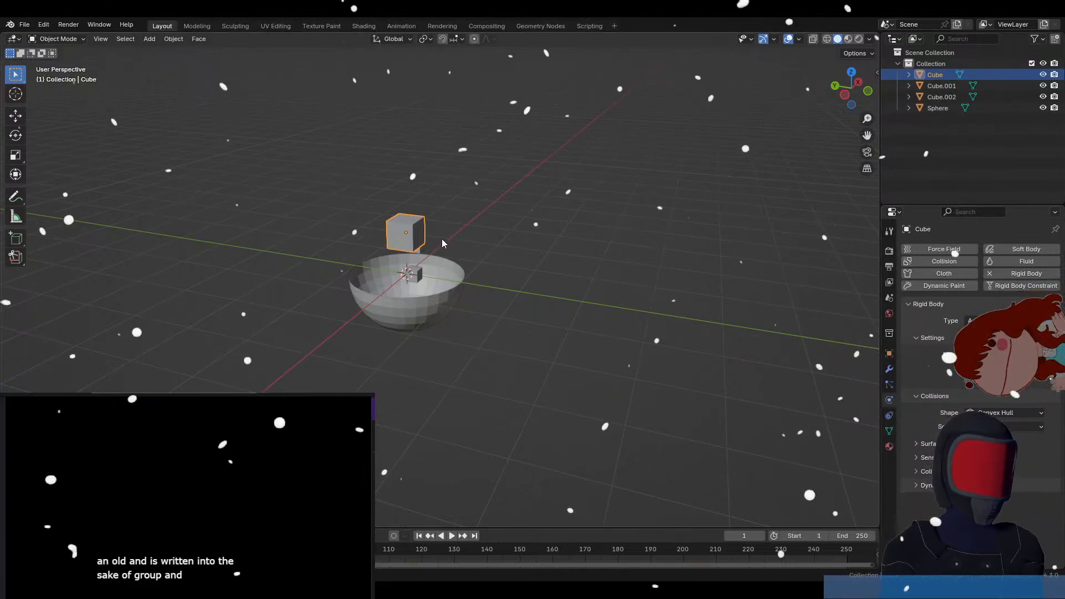
pyautogui.click(350, 302)
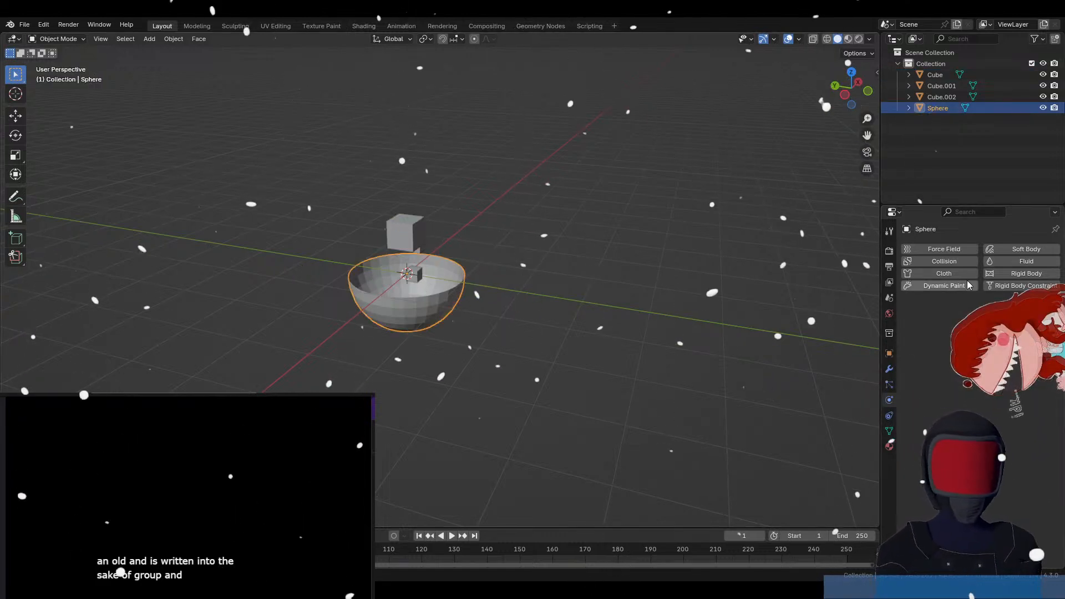
pyautogui.click(1006, 272)
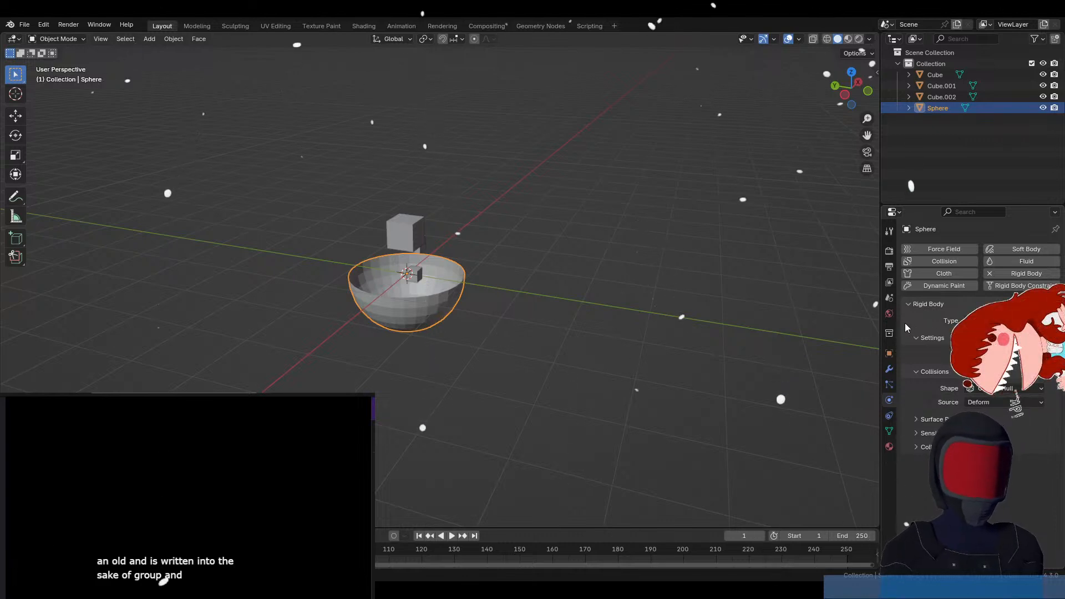
# Copy the largest cube's rigid body settings to the two smaller cubes using the Copy from Active command.
pyautogui.click(394, 230)
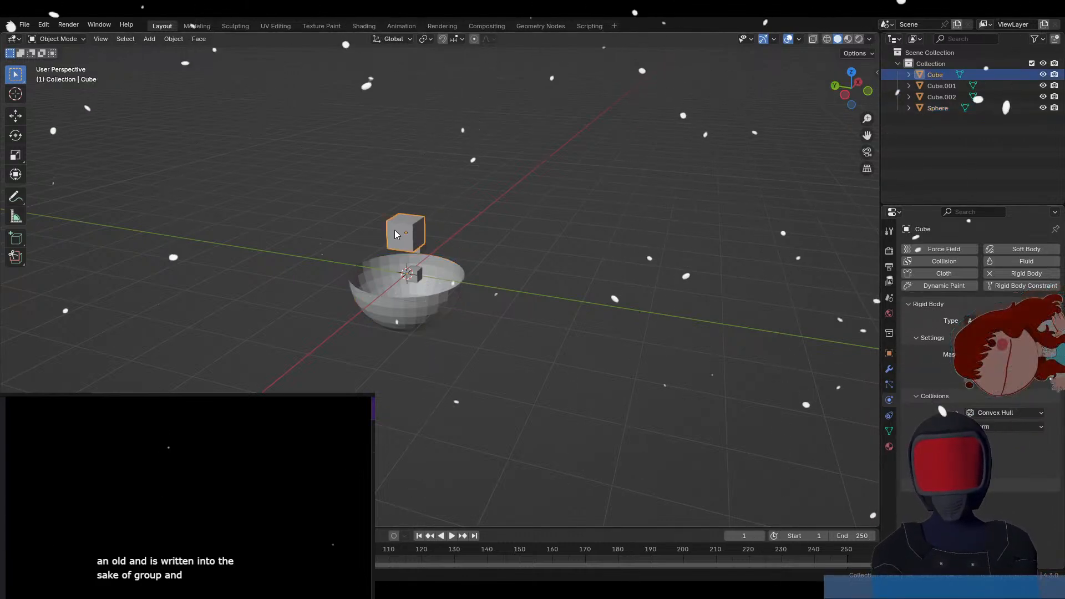
pyautogui.moveTo(723, 271); pyautogui.dragTo(658, 279, button='middle')
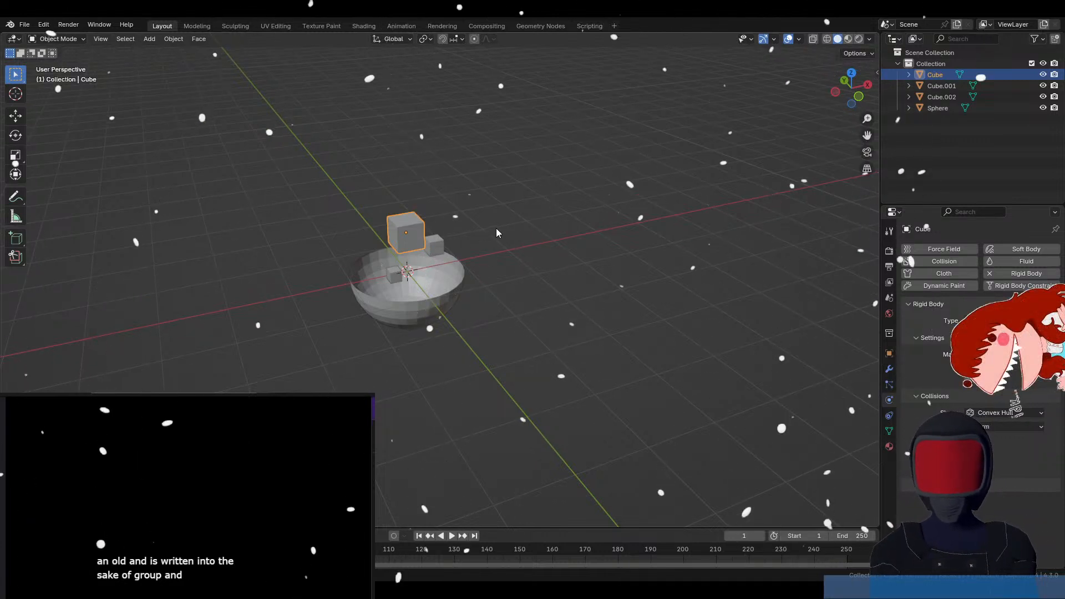
pyautogui.moveTo(496, 228); pyautogui.dragTo(479, 207, button='middle')
pyautogui.press('KP_1')
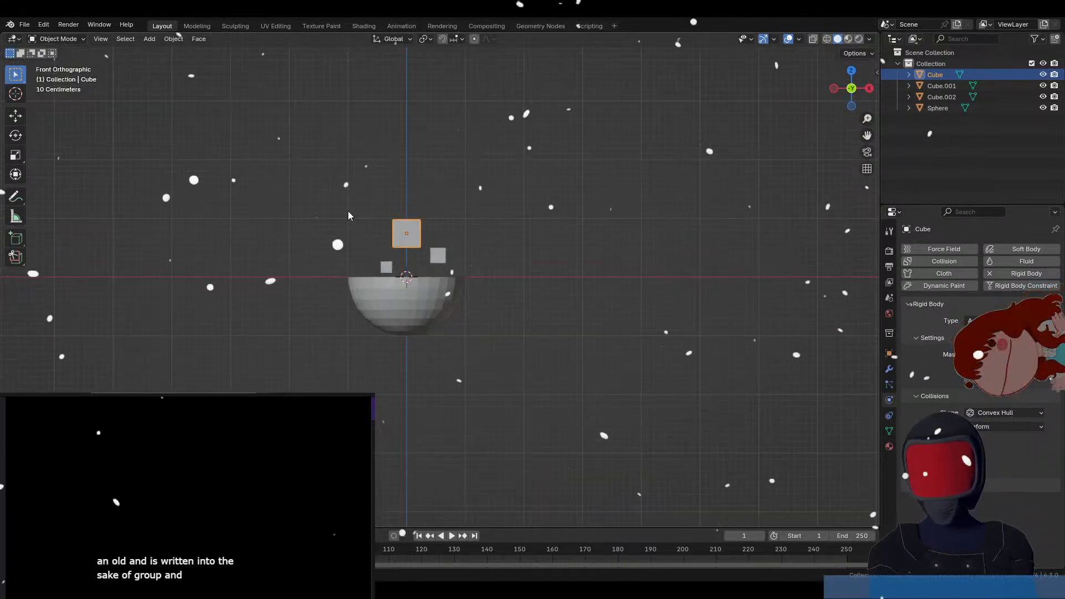
pyautogui.moveTo(347, 211); pyautogui.dragTo(473, 270)
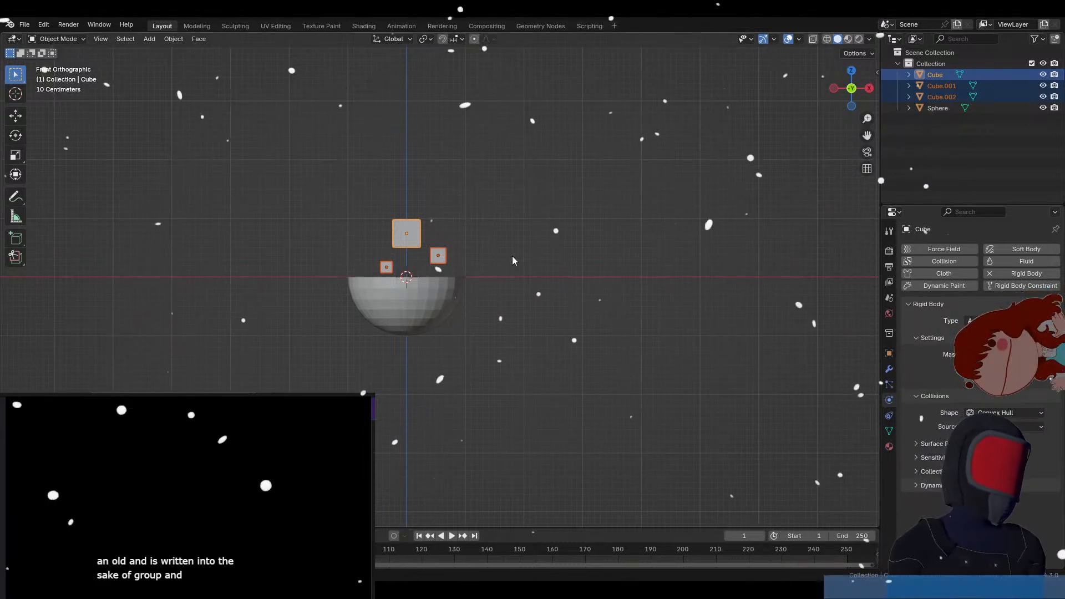
pyautogui.press('F3')
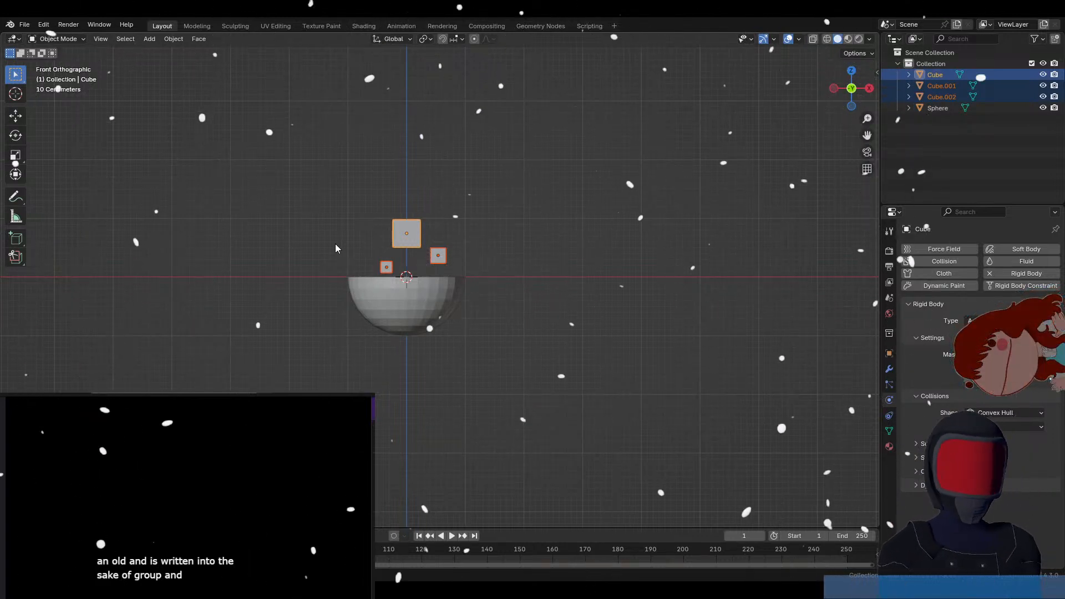
pyautogui.moveTo(325, 197); pyautogui.dragTo(484, 271)
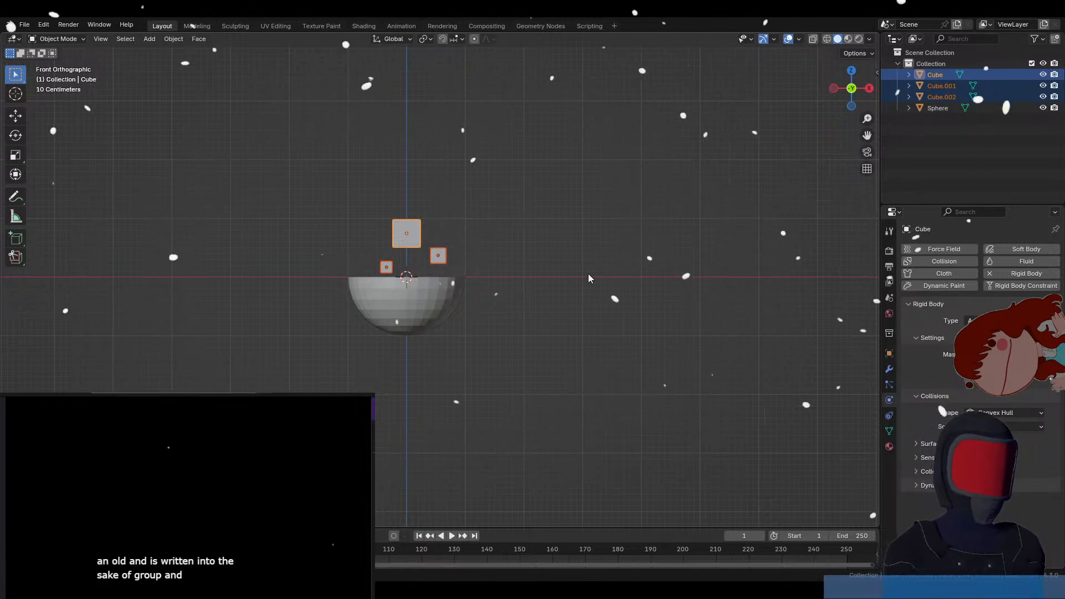
pyautogui.press('F3')
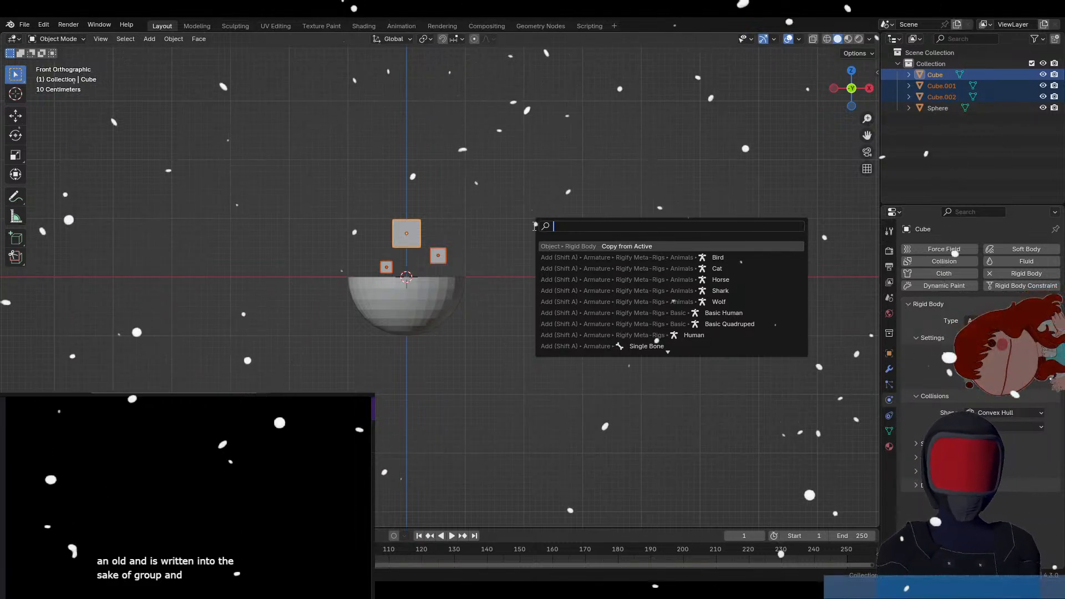
pyautogui.write('copy from')
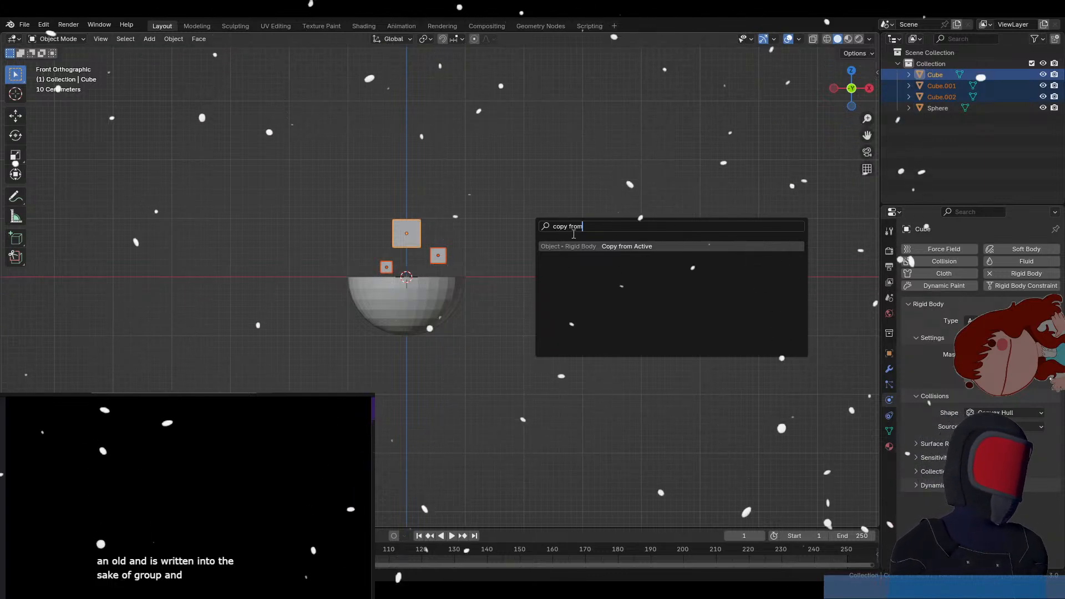
pyautogui.click(613, 247)
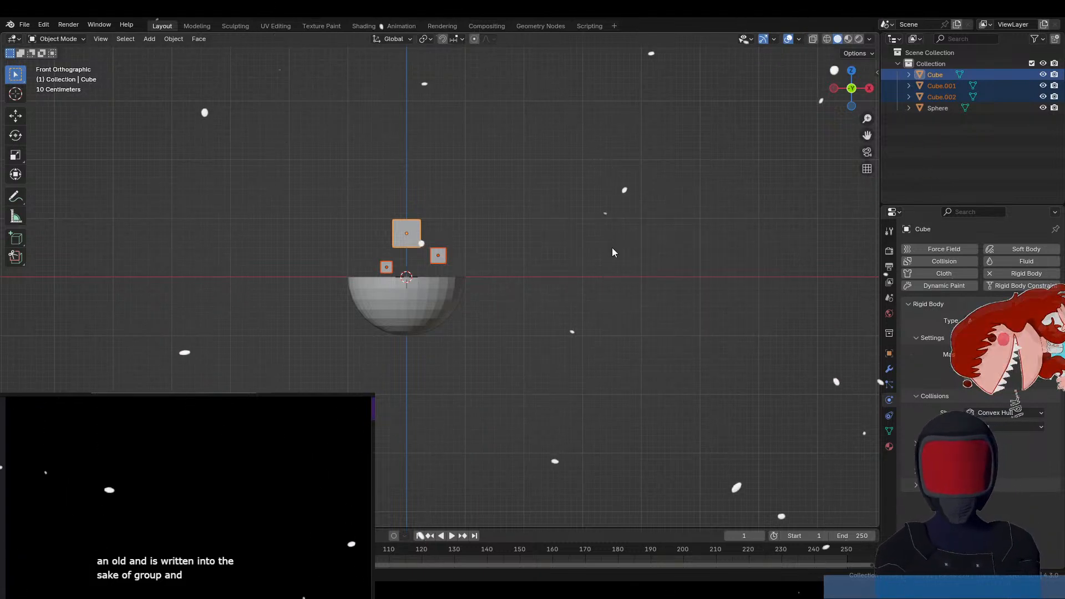
# Play the rigid body simulation to check how the three cubes fall onto the bowl.
pyautogui.press('space')
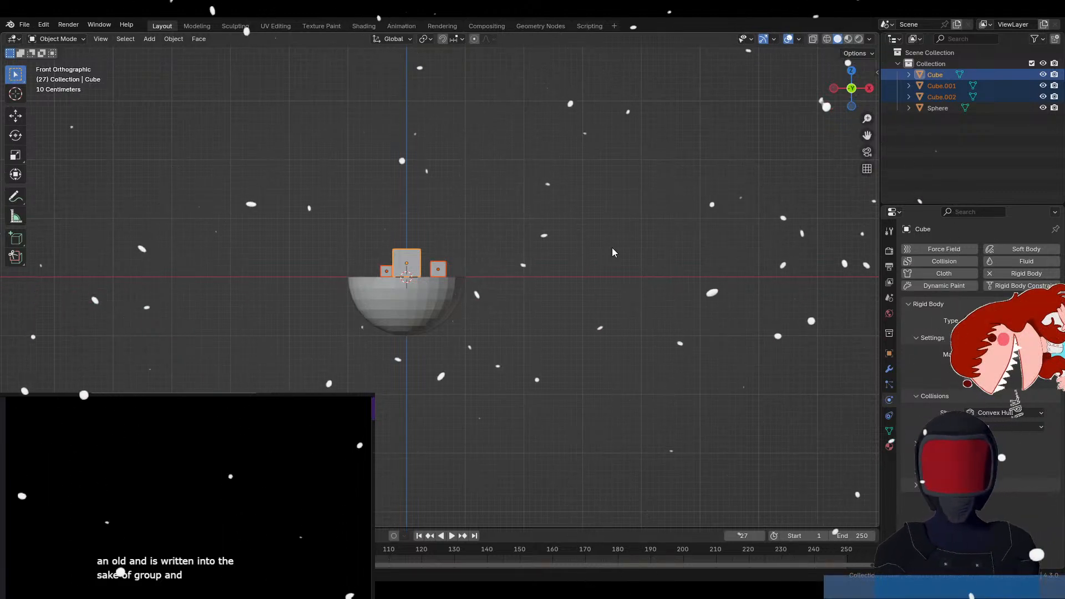
pyautogui.press('space')
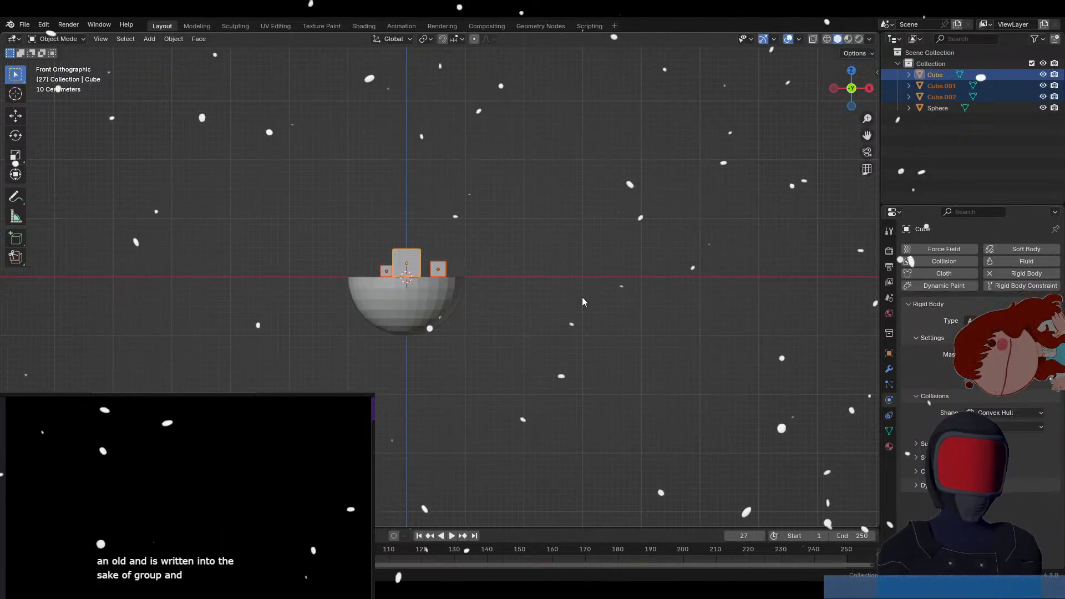
pyautogui.press('space')
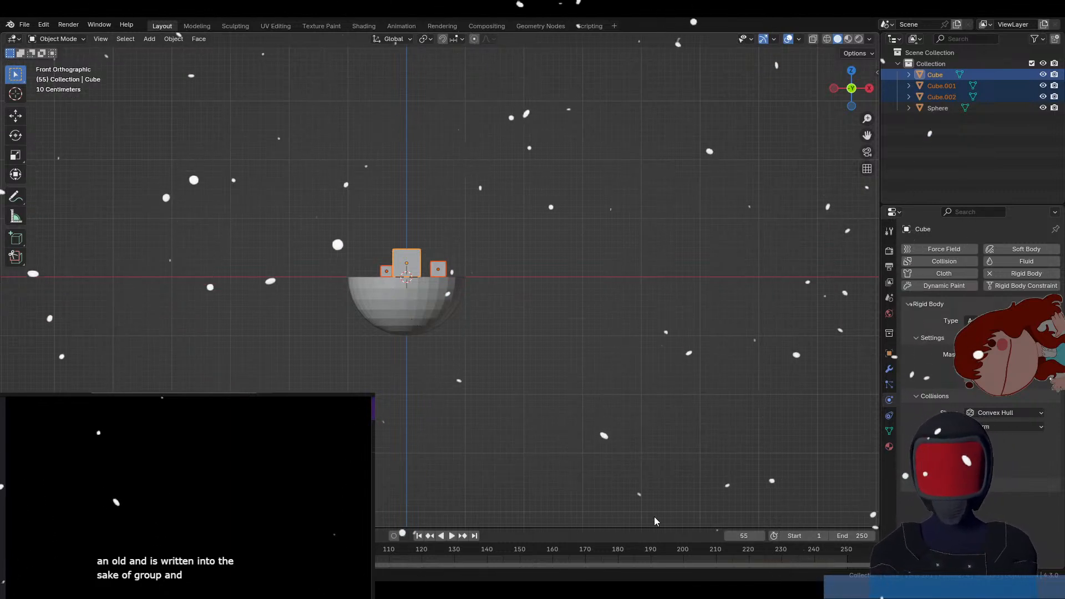
# Set the animation's end frame to 100.
pyautogui.doubleClick(849, 535)
pyautogui.write('100')
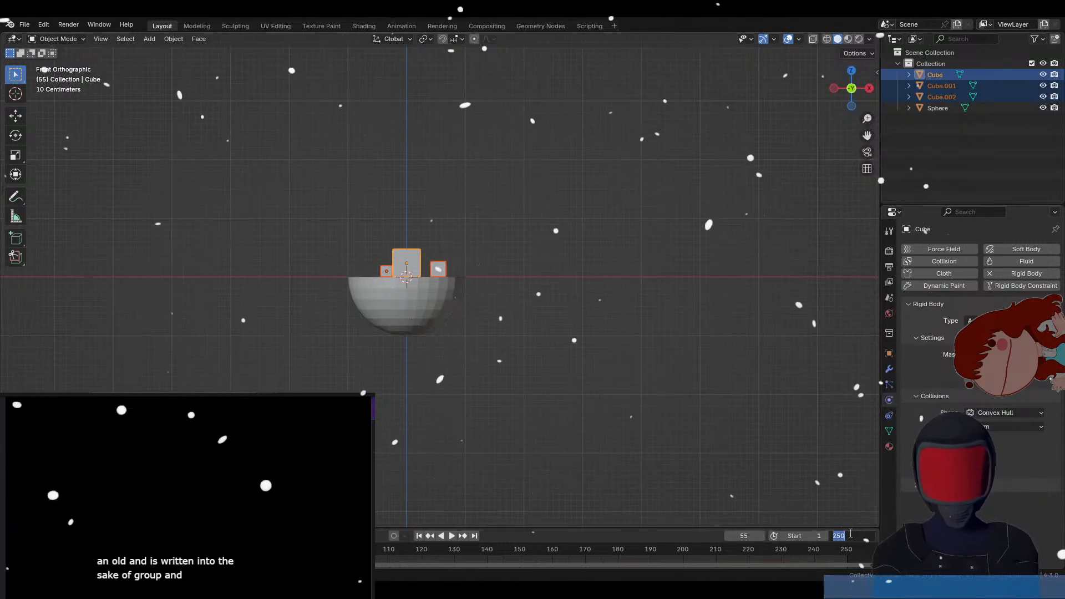
pyautogui.press('Return')
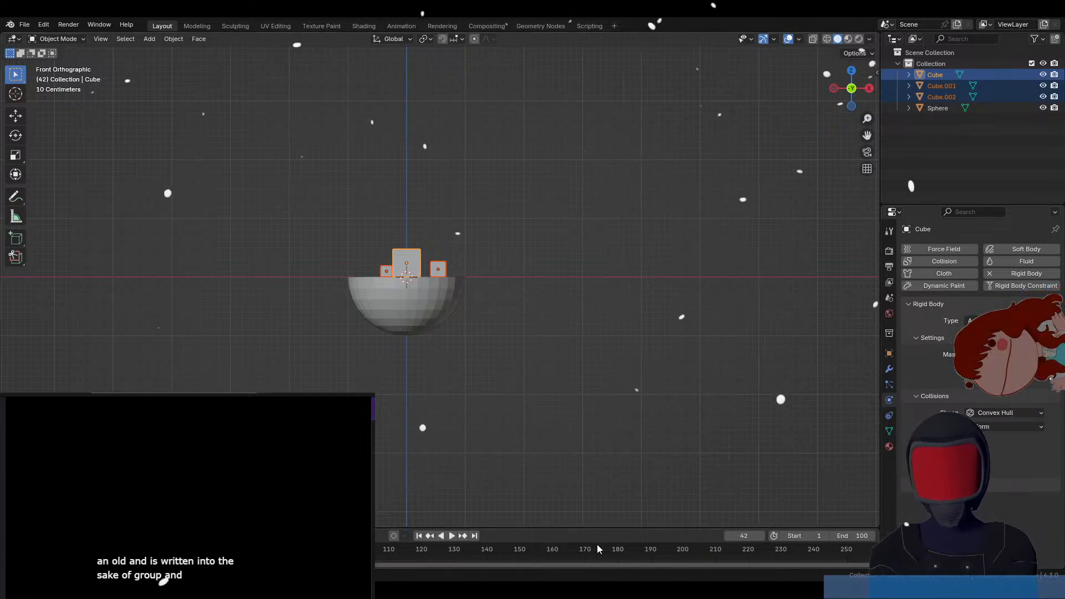
# Set the animation's end frame to 50 and return the playback position to frame 1.
pyautogui.doubleClick(849, 536)
pyautogui.write('50')
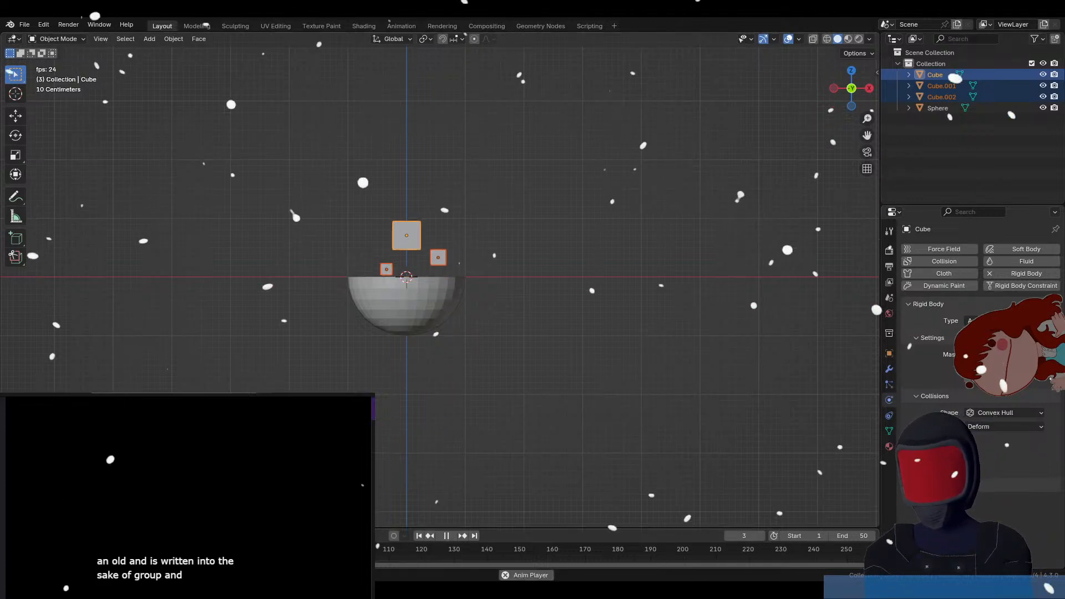
pyautogui.doubleClick(743, 536)
pyautogui.write('1')
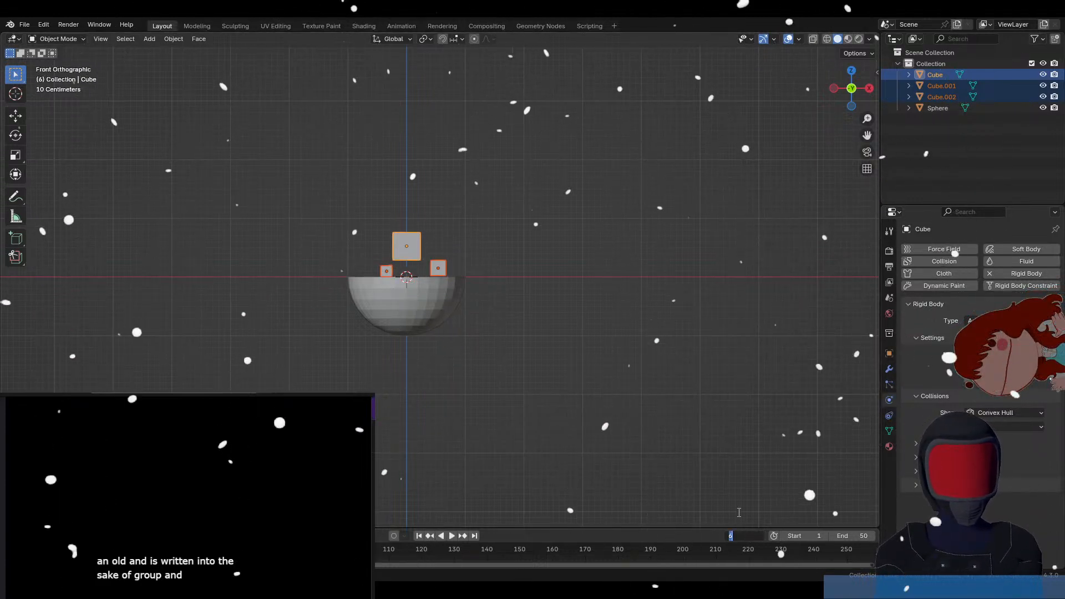
pyautogui.press('Return')
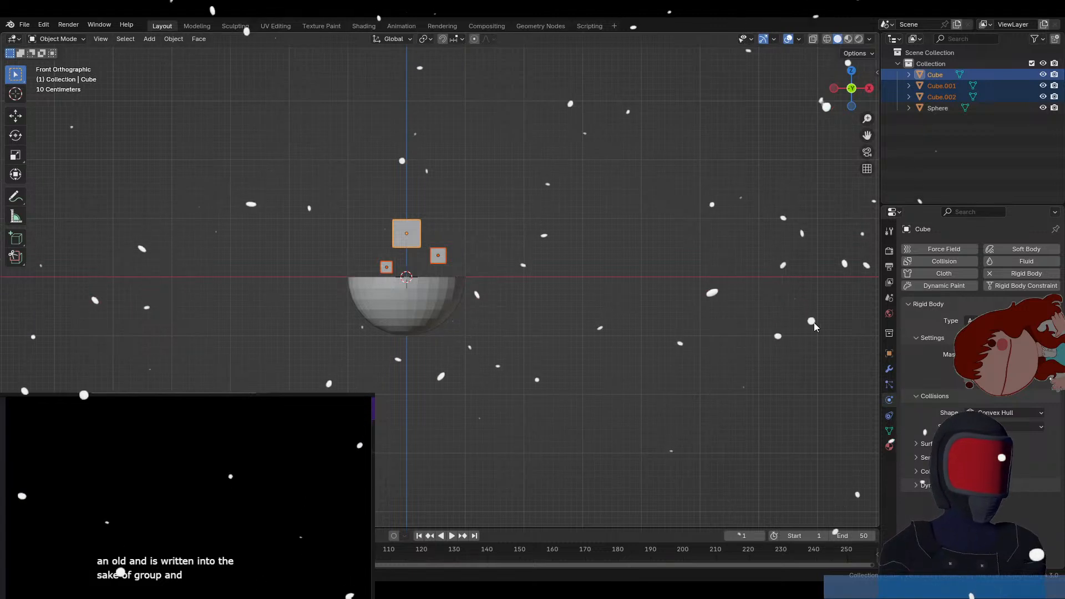
# Set the bowl's rigid body collision shape to Mesh, then test the falling cubes in the simulation and return to frame 1.
pyautogui.click(445, 291)
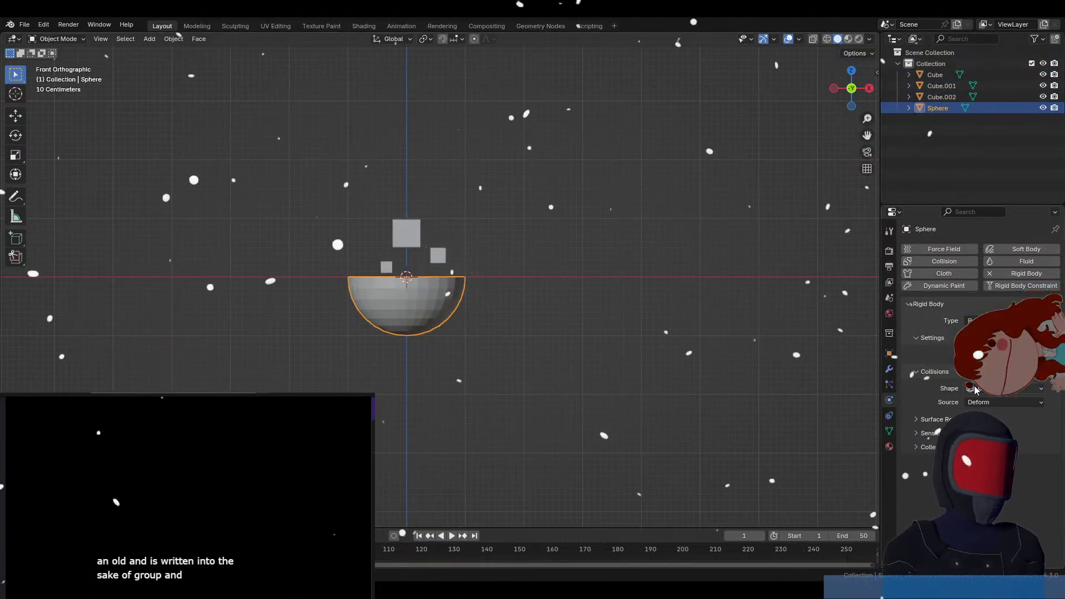
pyautogui.click(999, 389)
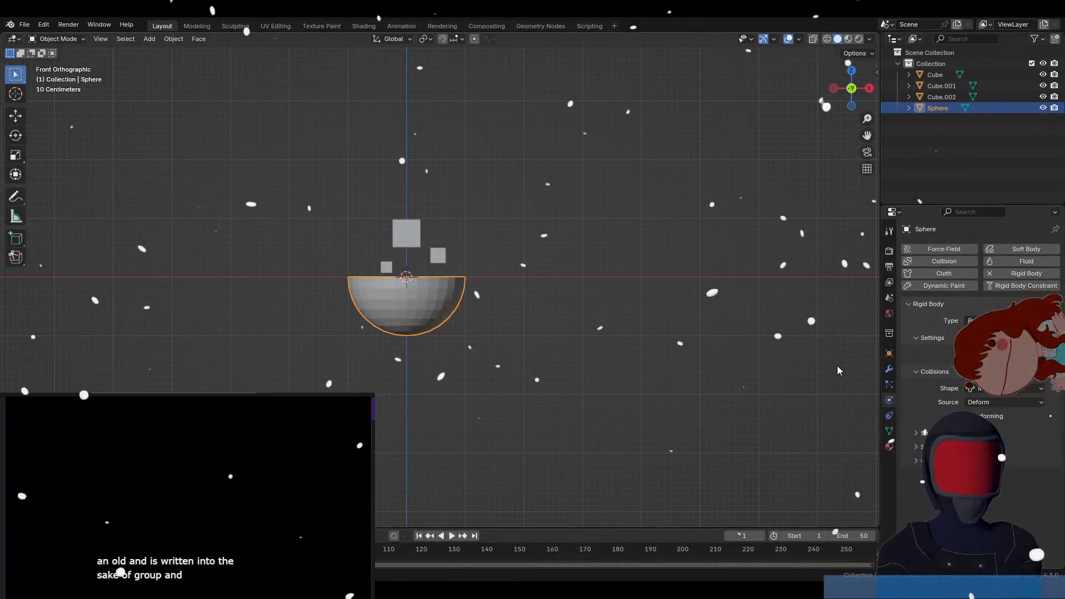
pyautogui.press('space')
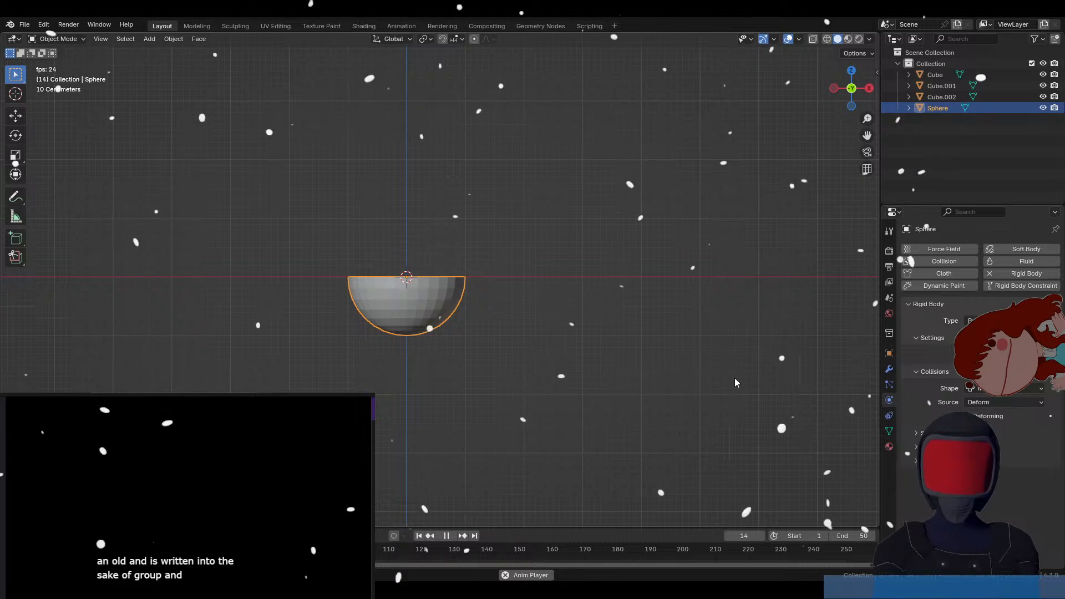
pyautogui.moveTo(546, 261); pyautogui.dragTo(587, 325, button='middle')
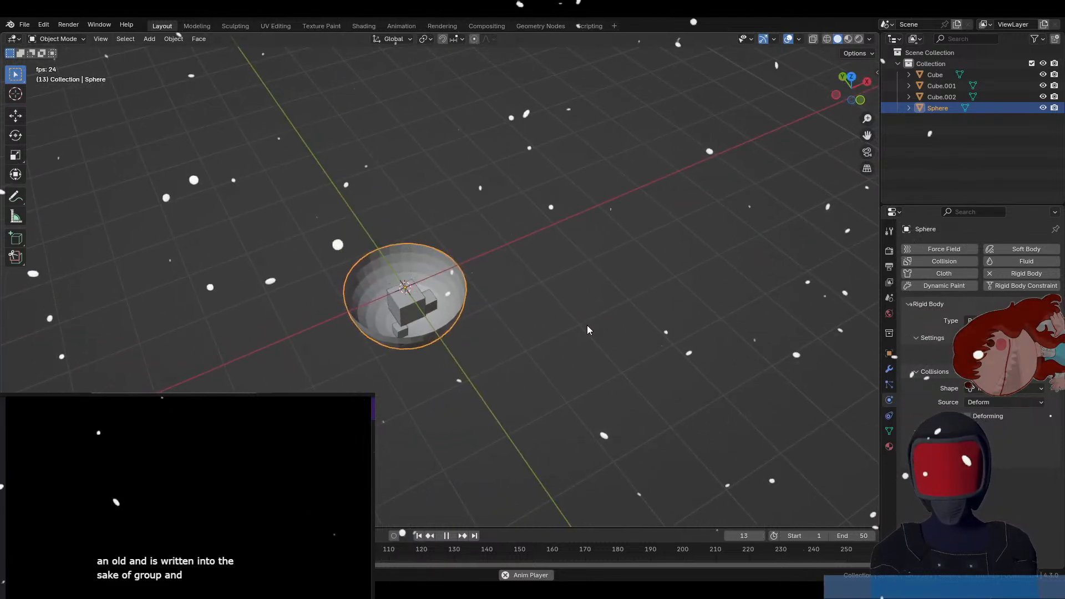
pyautogui.press('space')
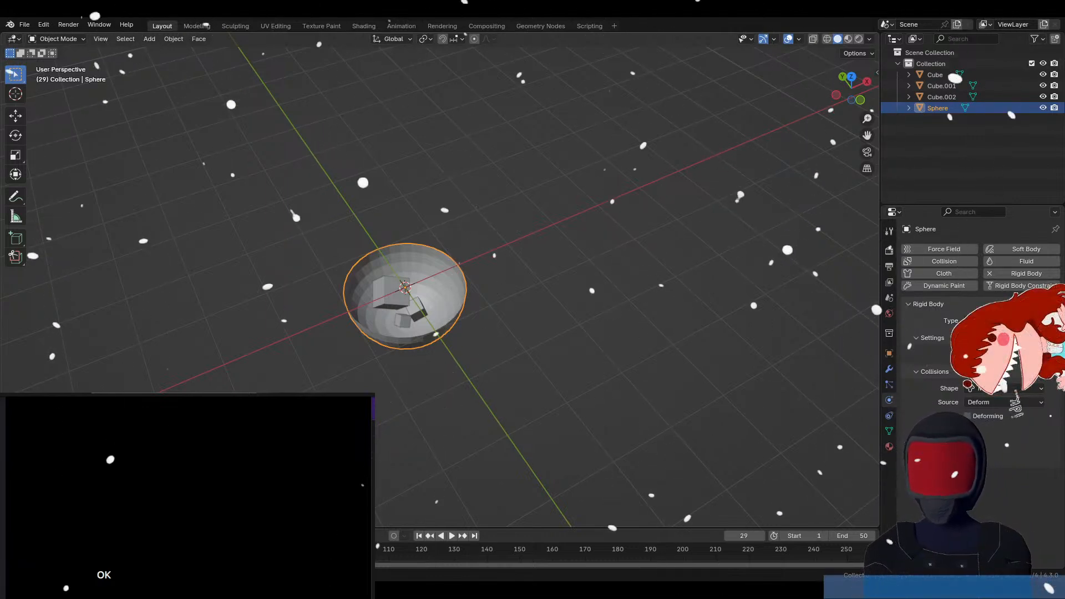
pyautogui.doubleClick(739, 536)
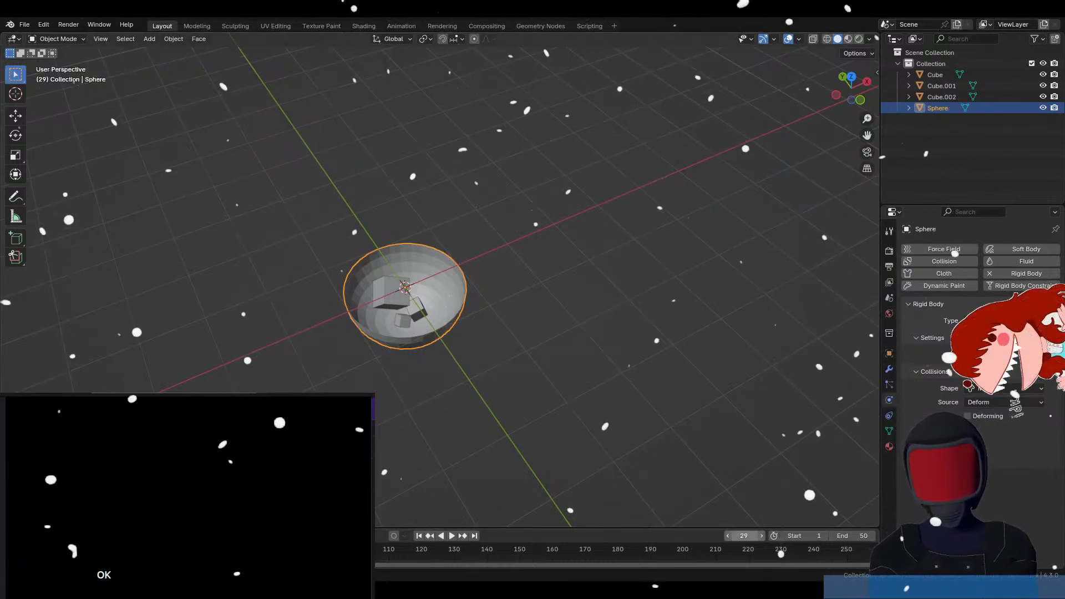
pyautogui.write('1')
pyautogui.press('Return')
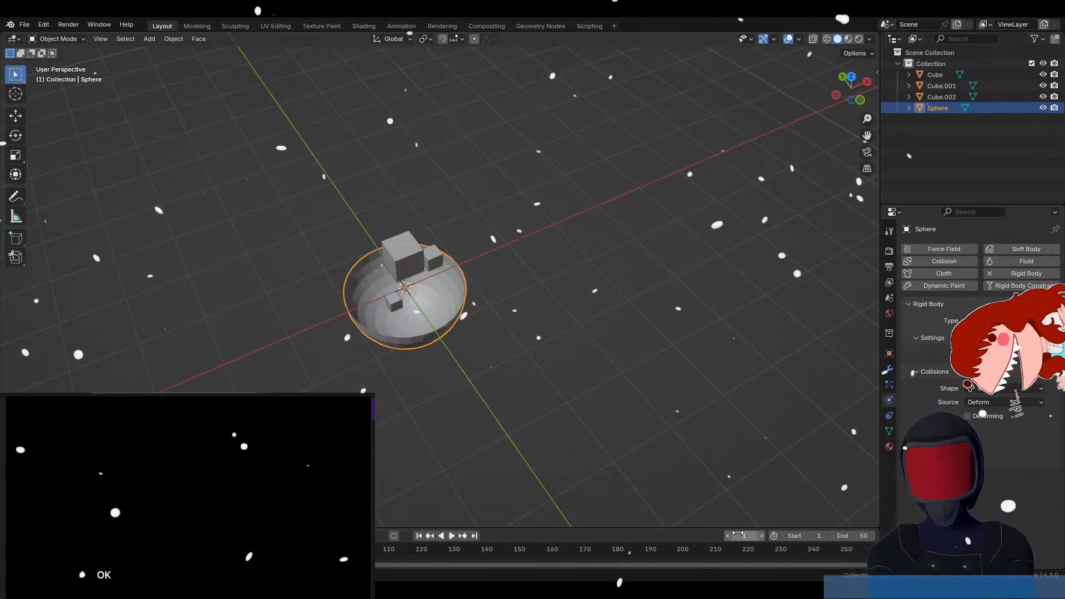
# Add a Bézier circle, scaled down to less than half size, and raise it along Z to sit above the largest cube.
pyautogui.click(504, 382)
pyautogui.hotkey('shift', 'a')
pyautogui.moveTo(507, 375)
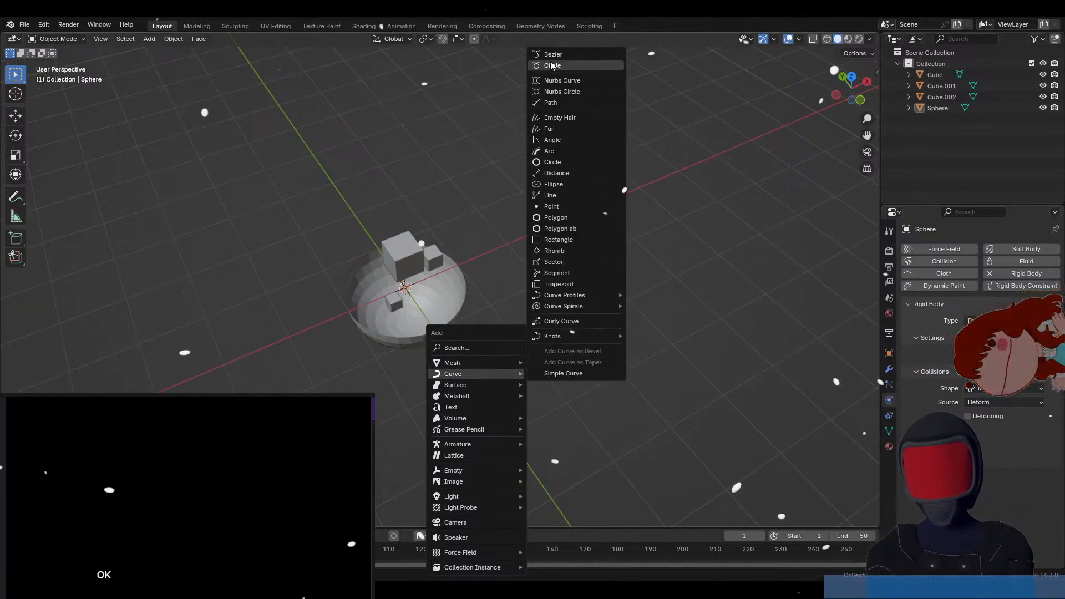
pyautogui.click(557, 66)
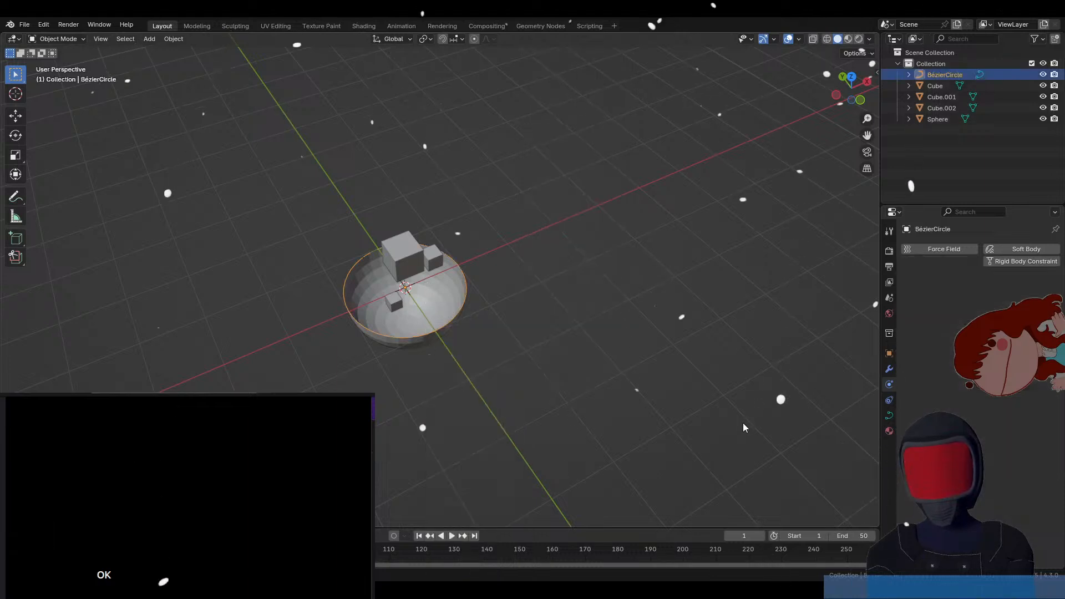
pyautogui.press('s')
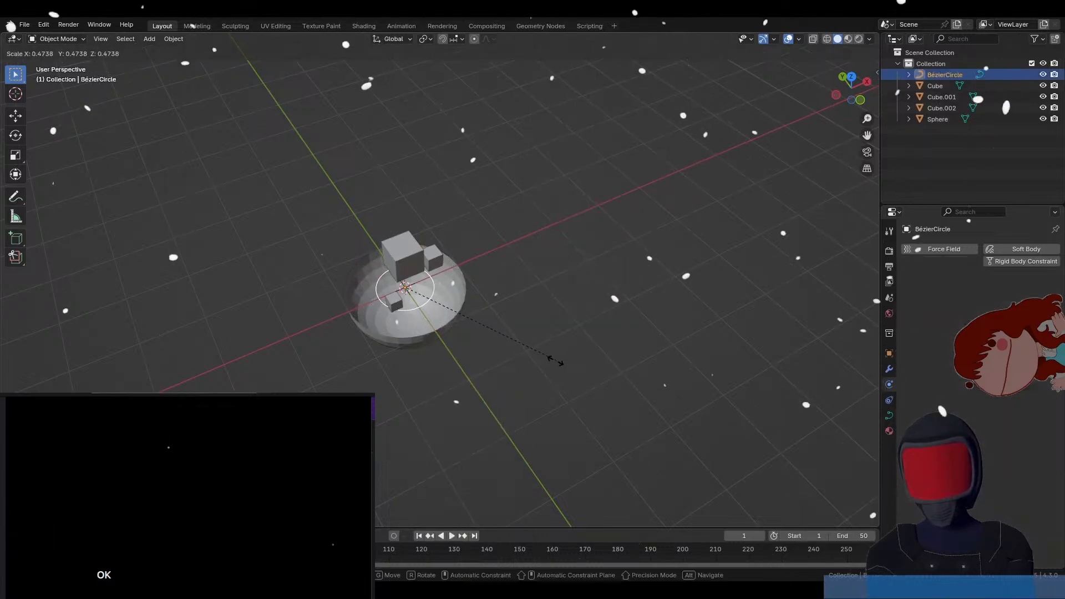
pyautogui.click(516, 340)
pyautogui.press('g')
pyautogui.press('z')
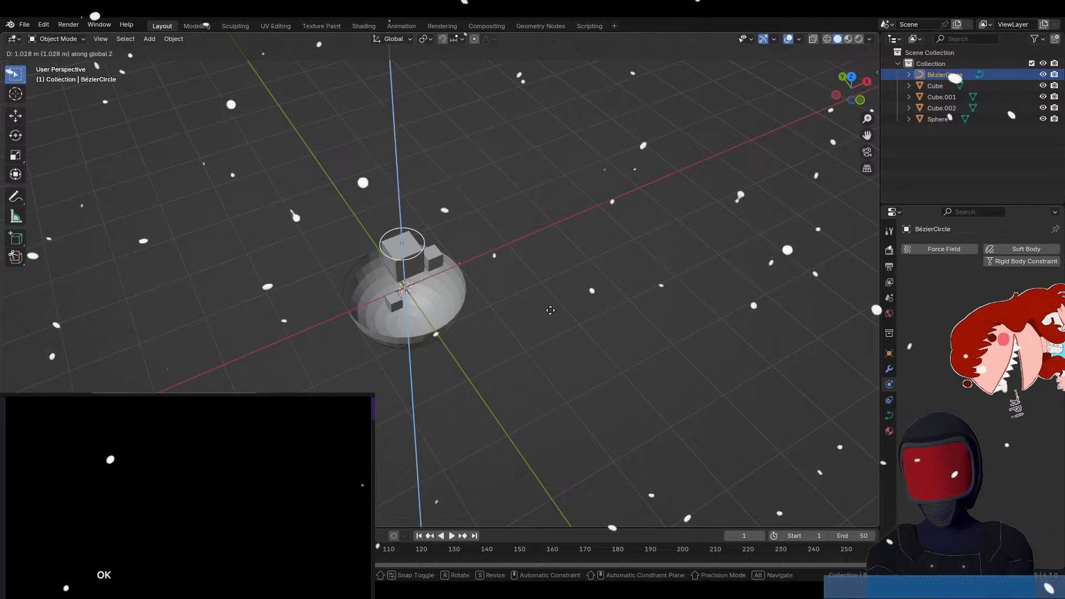
pyautogui.click(556, 285)
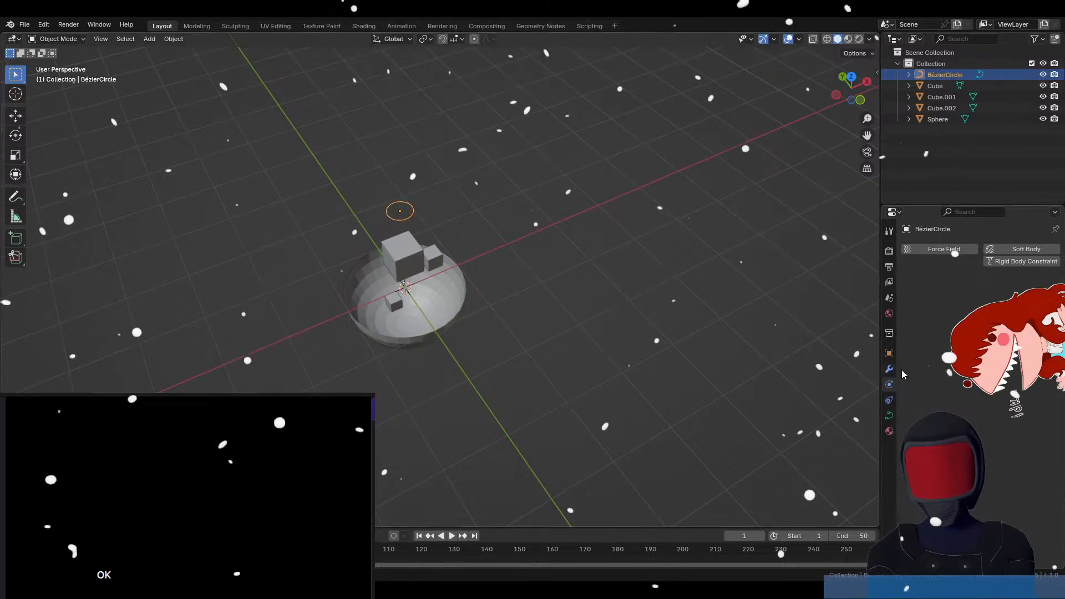
# Give the Bézier circle a round bevel with a depth of 0.27 m and scale the resulting ring down further.
pyautogui.click(890, 415)
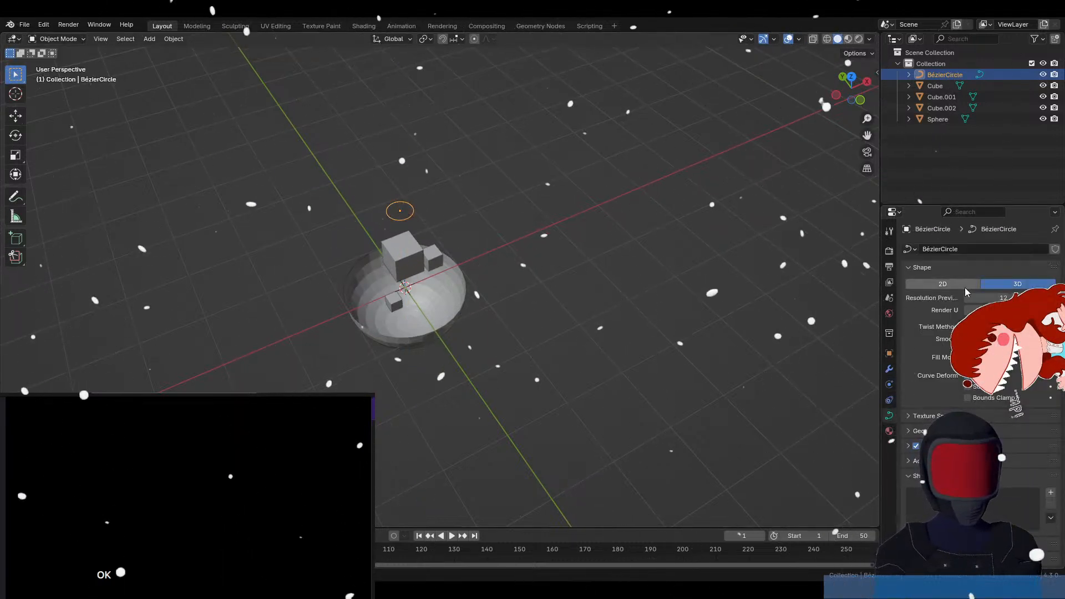
pyautogui.scroll(-5, 954, 333)
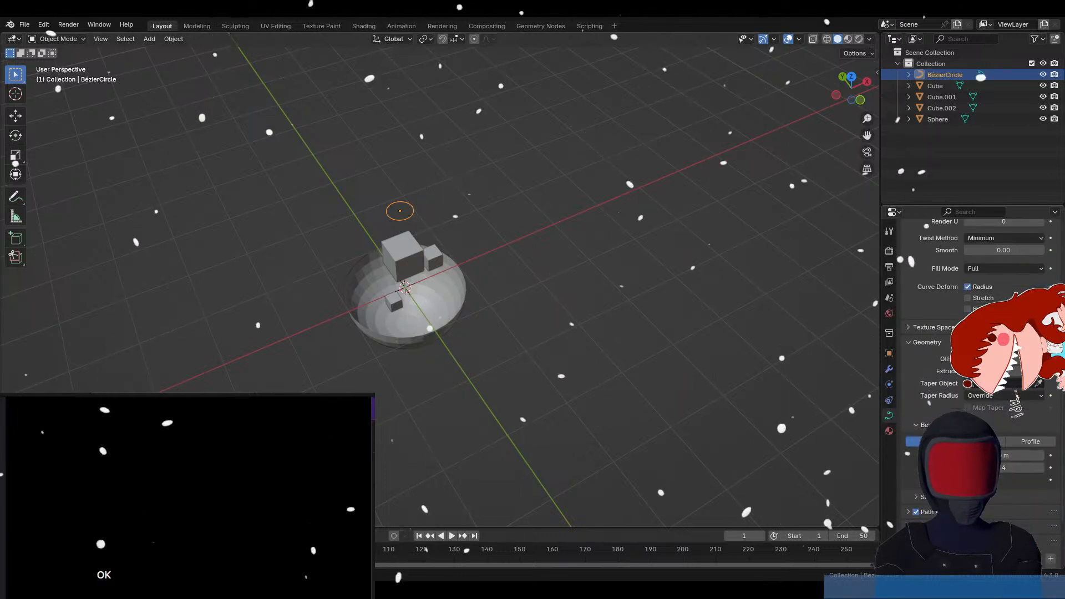
pyautogui.click(927, 298)
pyautogui.moveTo(999, 411); pyautogui.dragTo(1026, 411)
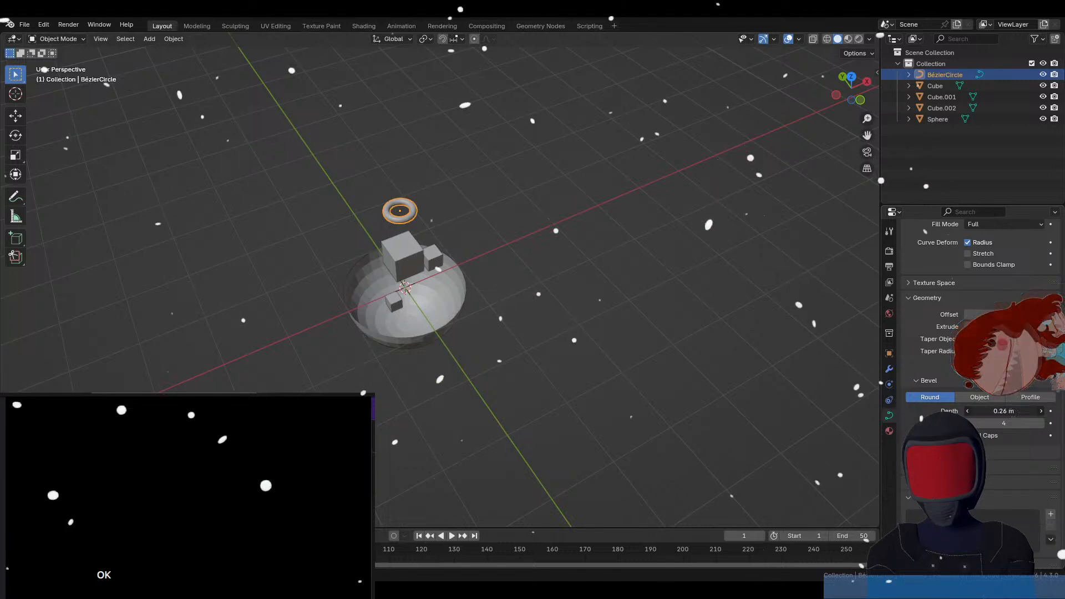
pyautogui.press('s')
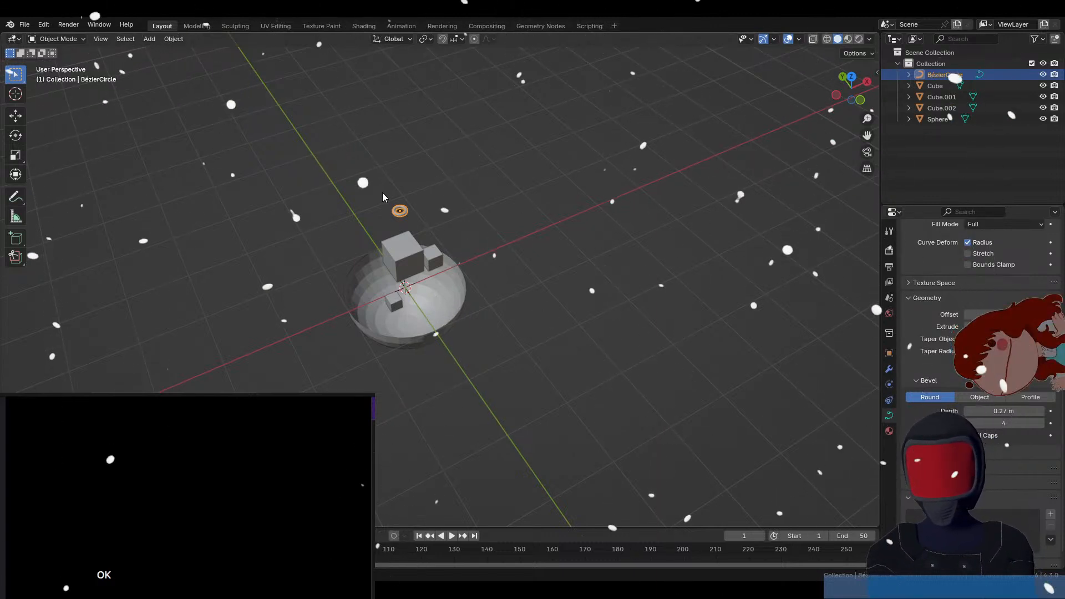
# Convert the beveled ring from a curve to a mesh.
pyautogui.rightClick(404, 208)
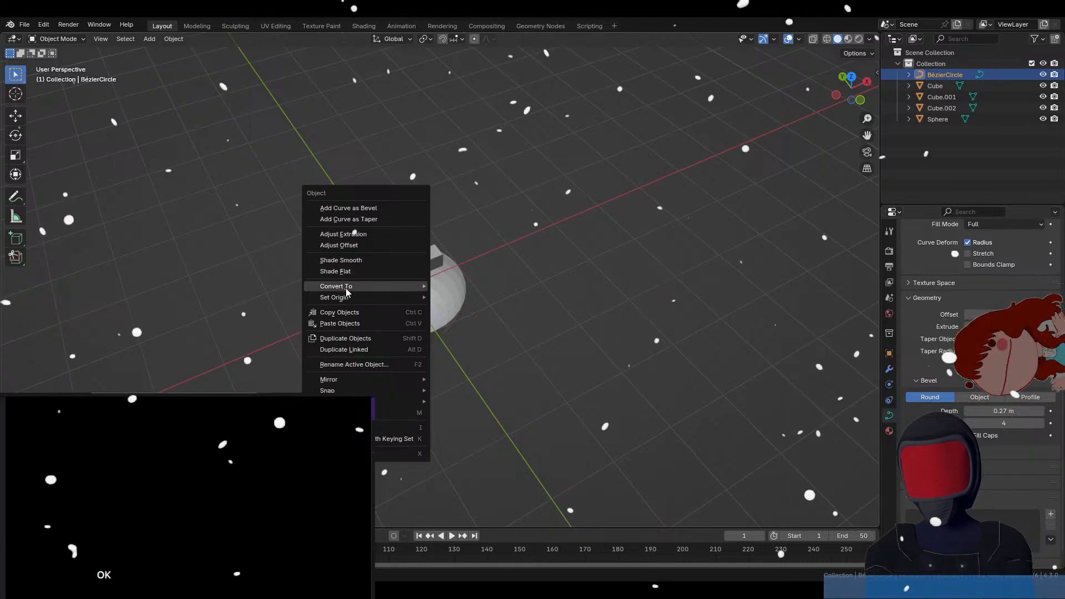
pyautogui.moveTo(356, 285)
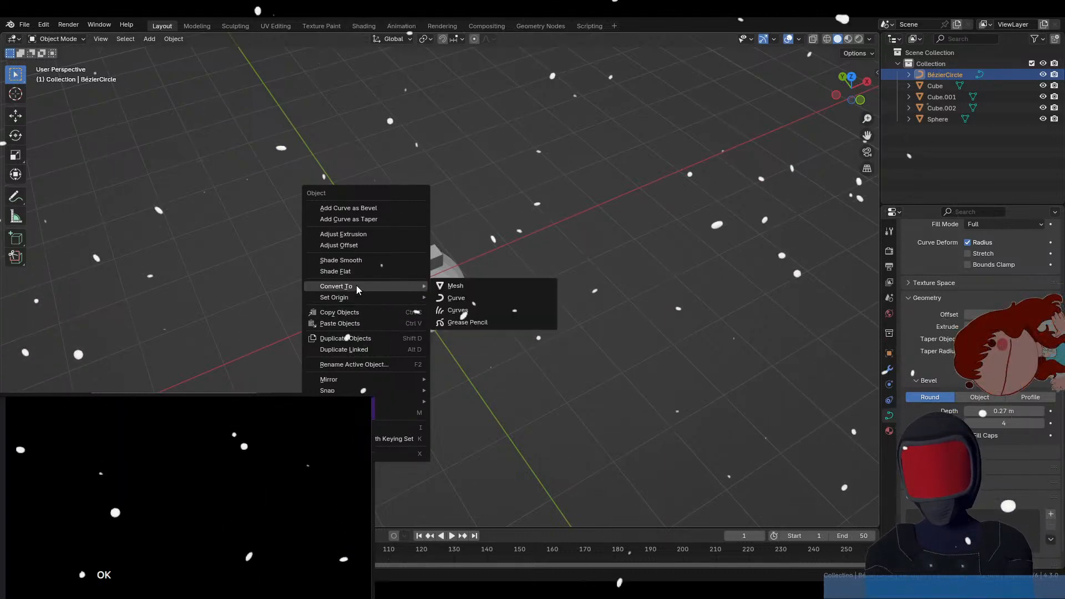
pyautogui.click(467, 287)
# Add an Array modifier that makes a row of six slightly spaced rings along X, and centre the row over the bowl.
pyautogui.press('KP_7')
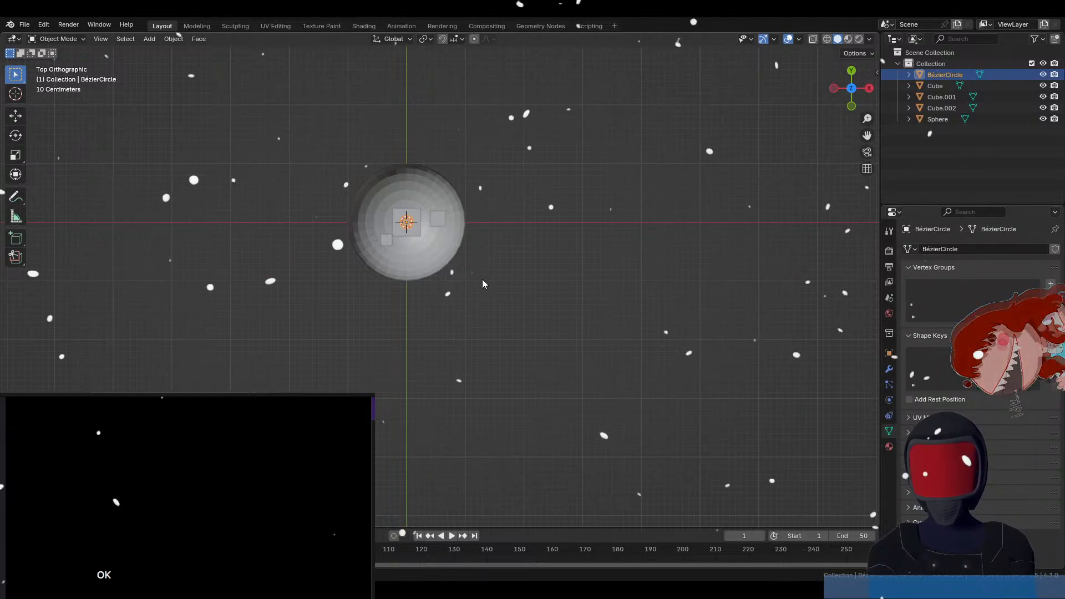
pyautogui.click(889, 371)
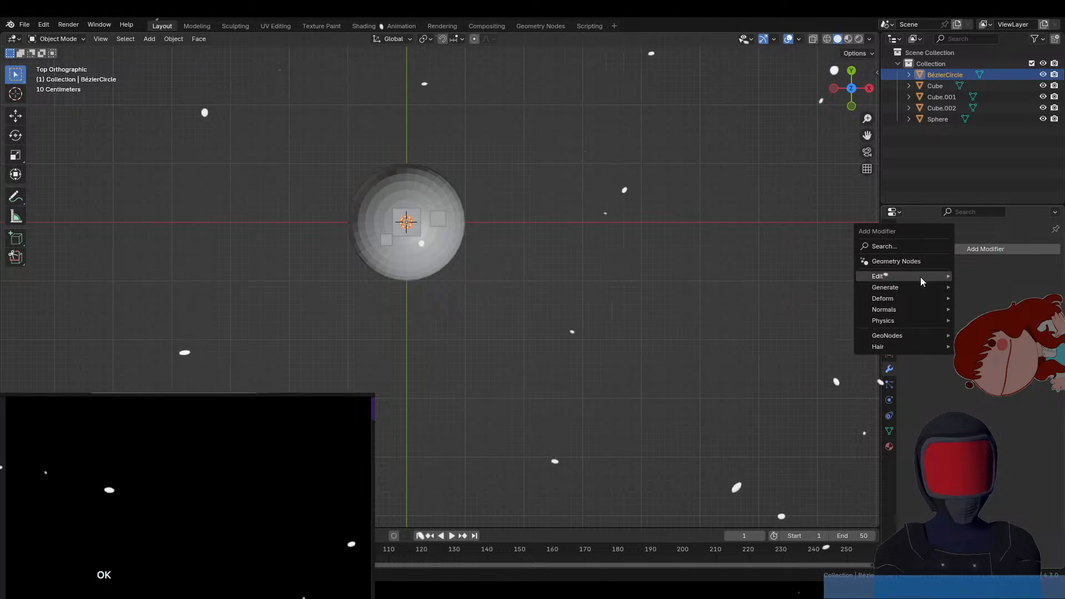
pyautogui.moveTo(920, 288)
pyautogui.click(965, 287)
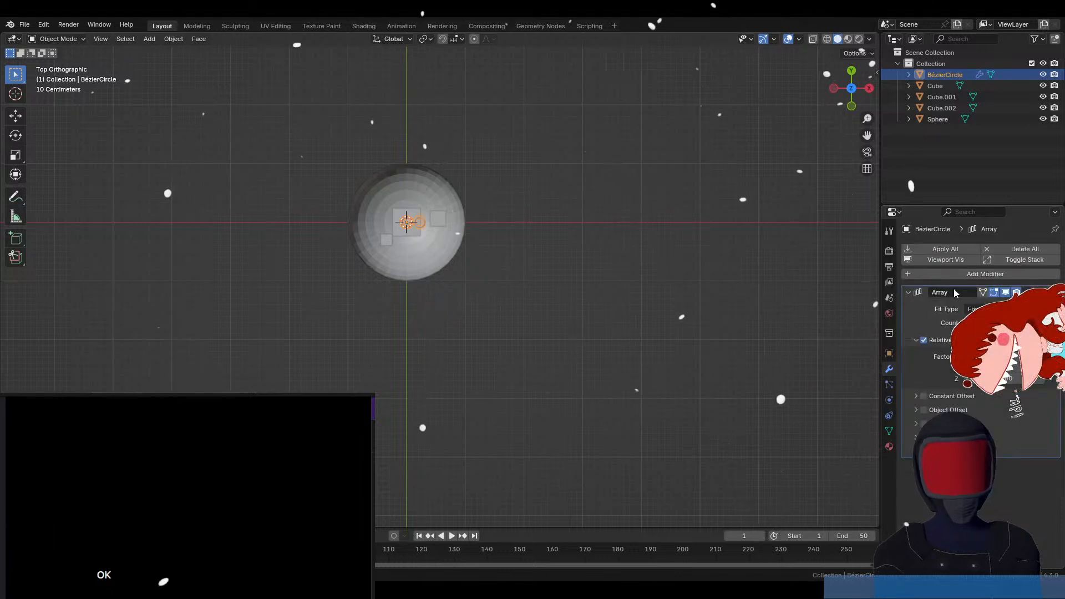
pyautogui.scroll(5, 523, 281)
pyautogui.scroll(4, 510, 253)
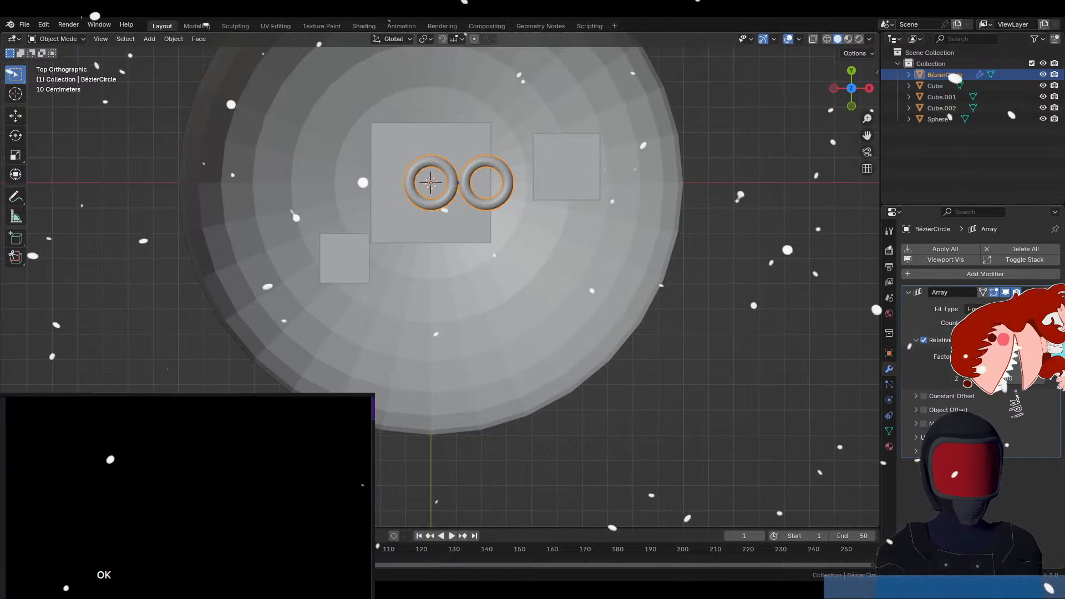
pyautogui.click(1041, 357)
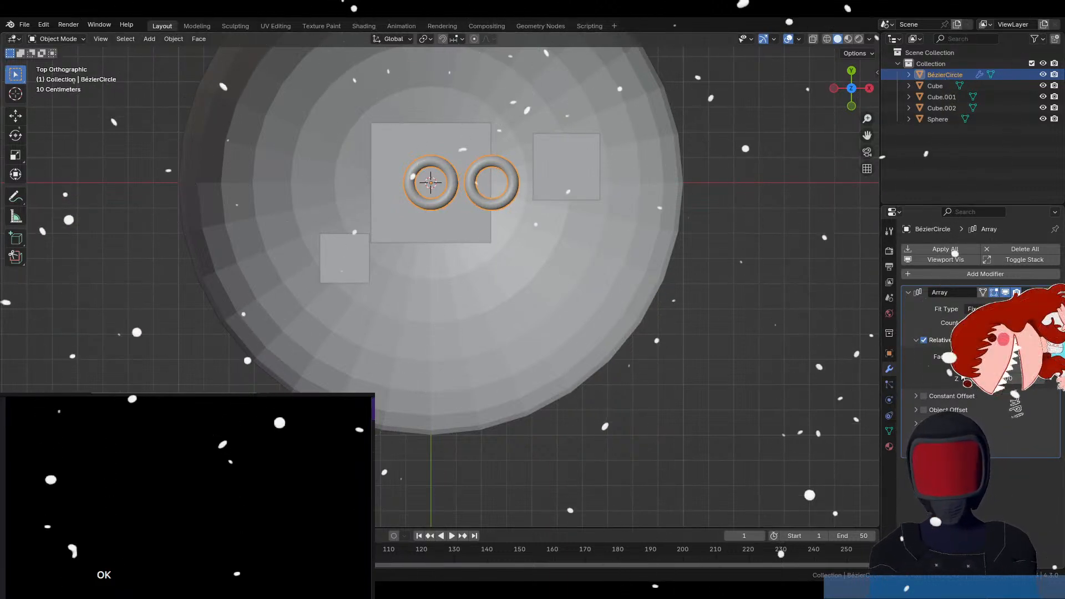
pyautogui.click(1041, 323)
pyautogui.click(1041, 323)
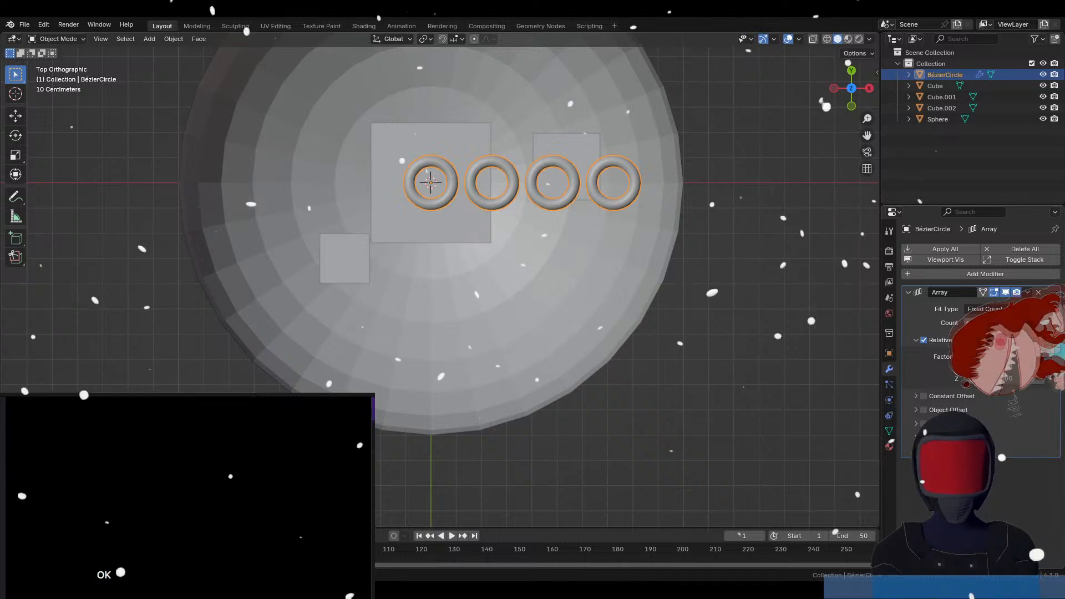
pyautogui.press('g')
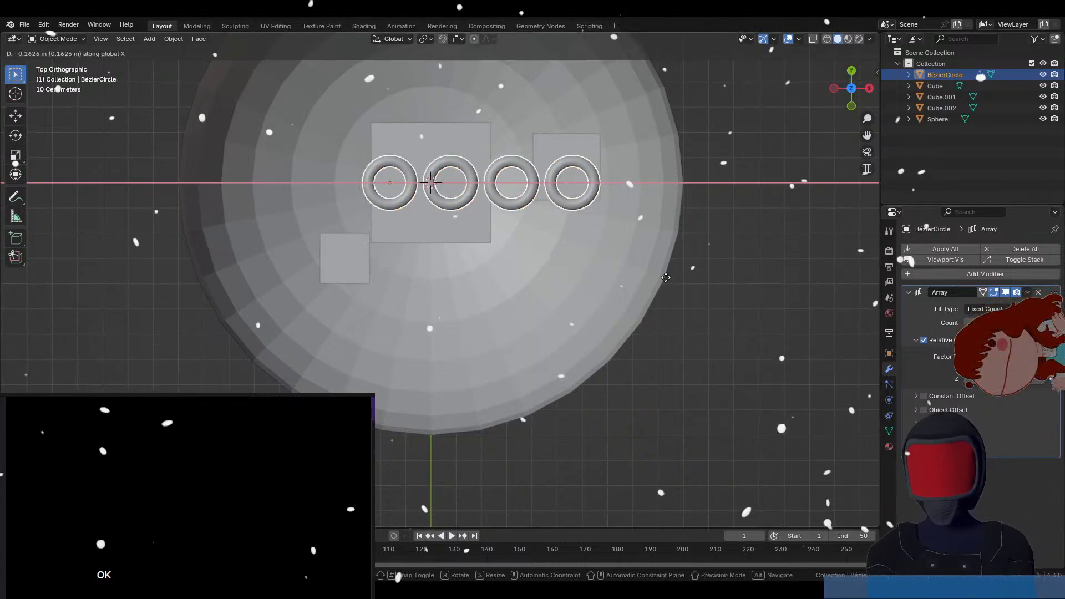
pyautogui.click(565, 277)
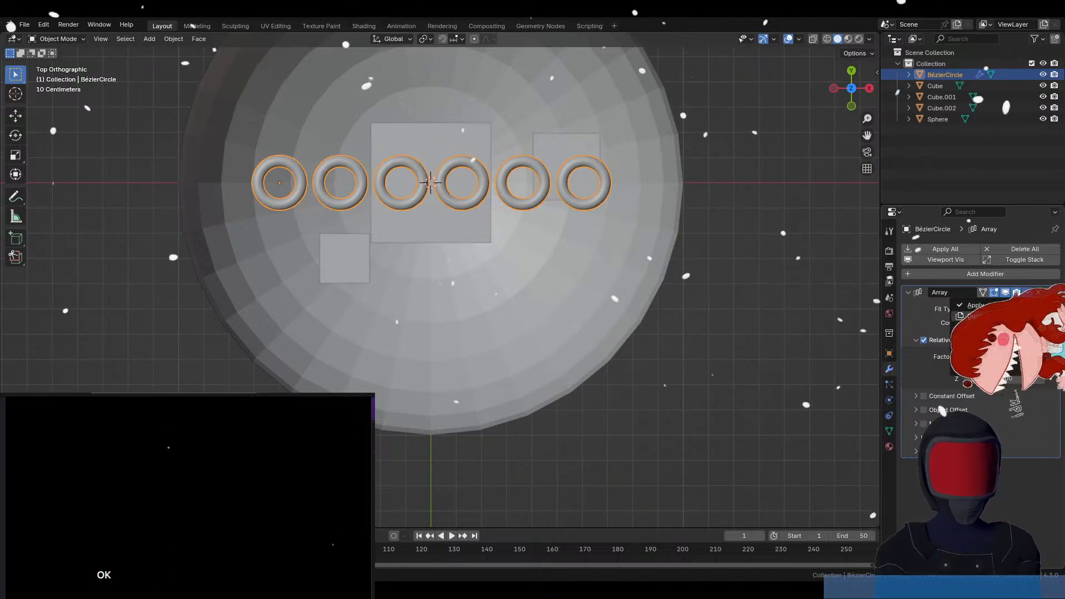
# Duplicate the Array modifier and set the copy's relative offset to X 0 and Y 1.1 to form a six-by-six grid.
pyautogui.click(977, 316)
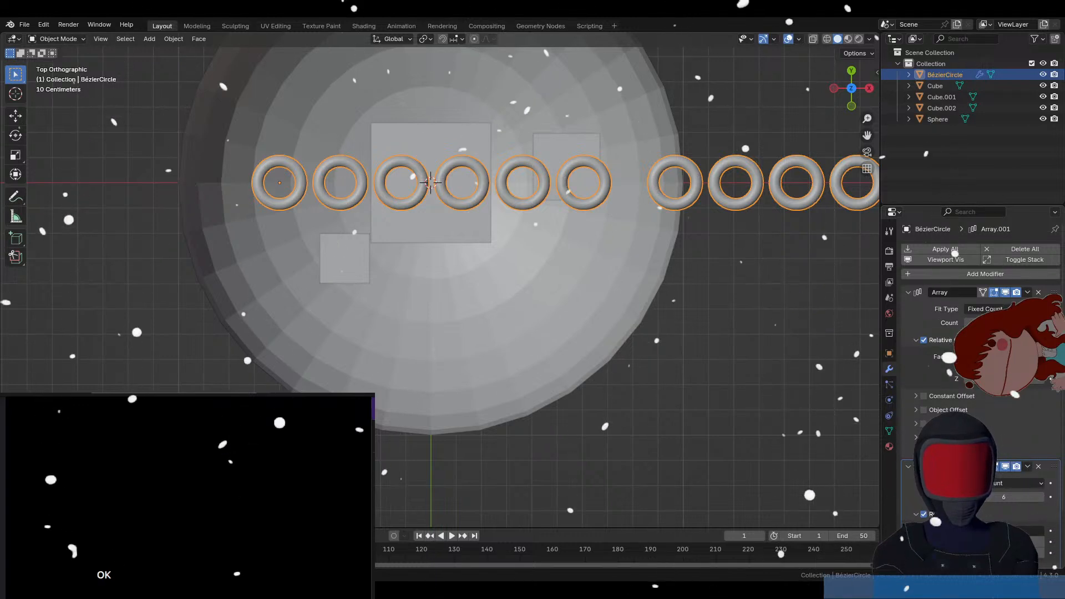
pyautogui.write('0')
pyautogui.press('Tab')
pyautogui.write('1.1')
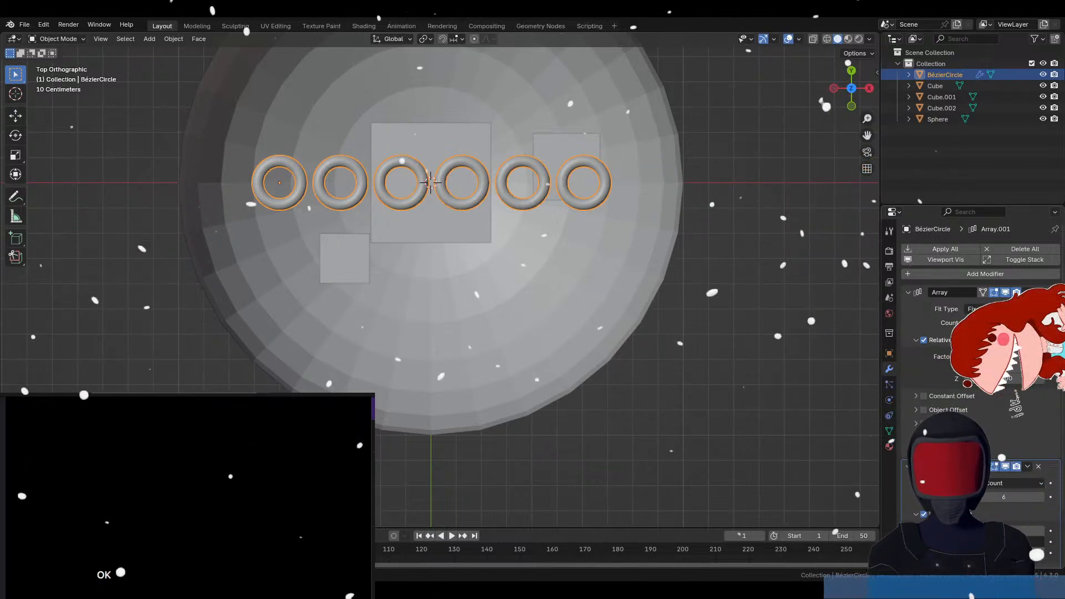
pyautogui.press('Return')
# Move the six-by-six ring grid in the negative Y direction so that it lies over the bowl.
pyautogui.keyDown('shift'); pyautogui.moveTo(603, 319); pyautogui.dragTo(602, 474, button='middle'); pyautogui.keyUp('shift')
pyautogui.scroll(-1, 593, 381)
pyautogui.scroll(-1, 593, 387)
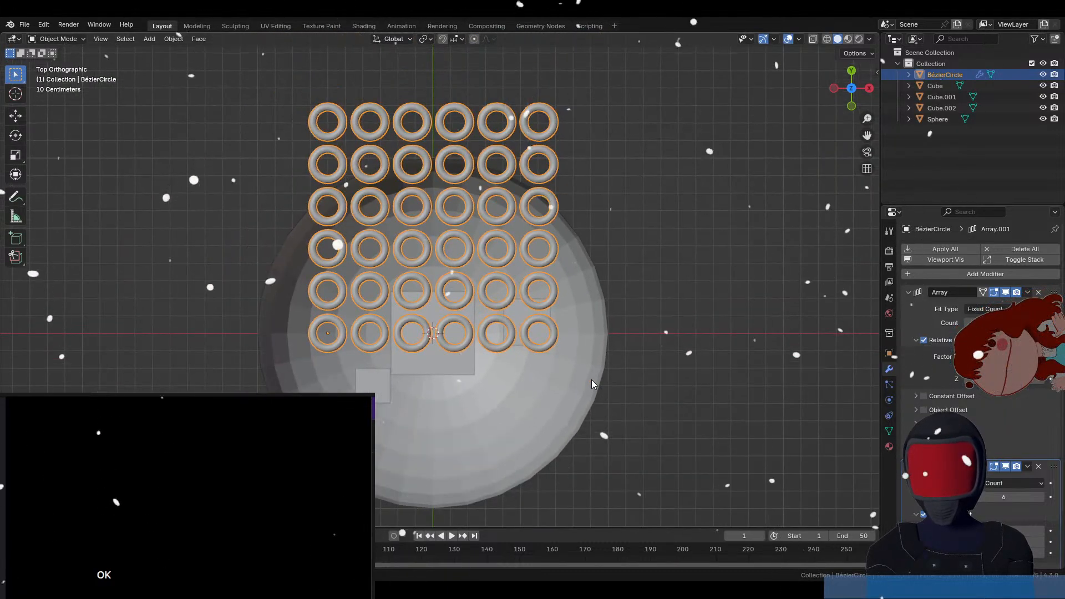
pyautogui.press('g')
pyautogui.press('z')
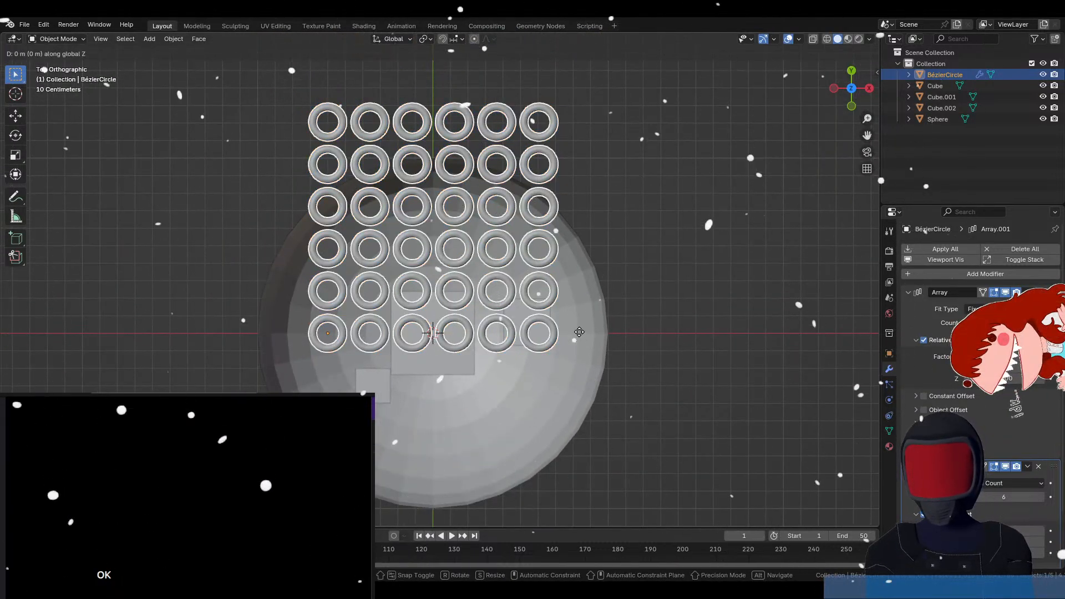
pyautogui.press('y')
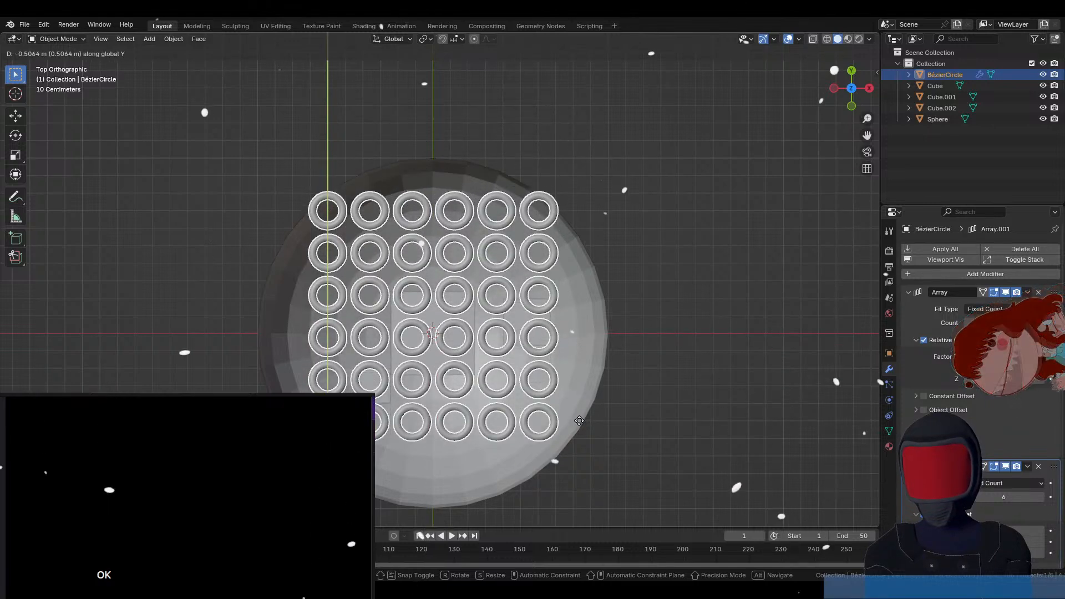
pyautogui.click(739, 432)
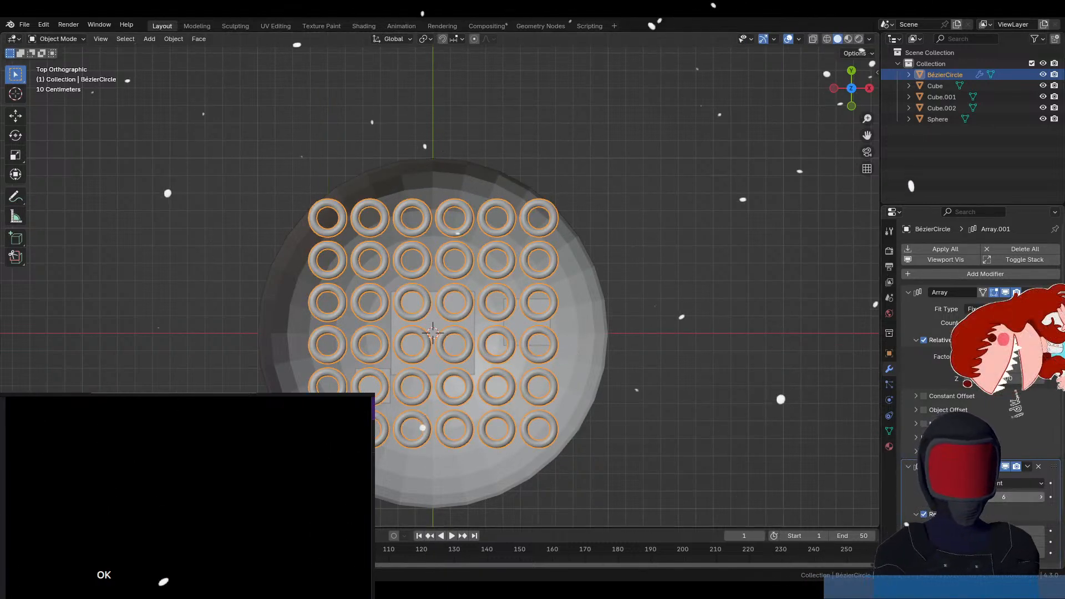
# Set the second Array modifier's count to 5 and shift the ring grid along Y to centre it over the bowl.
pyautogui.click(969, 497)
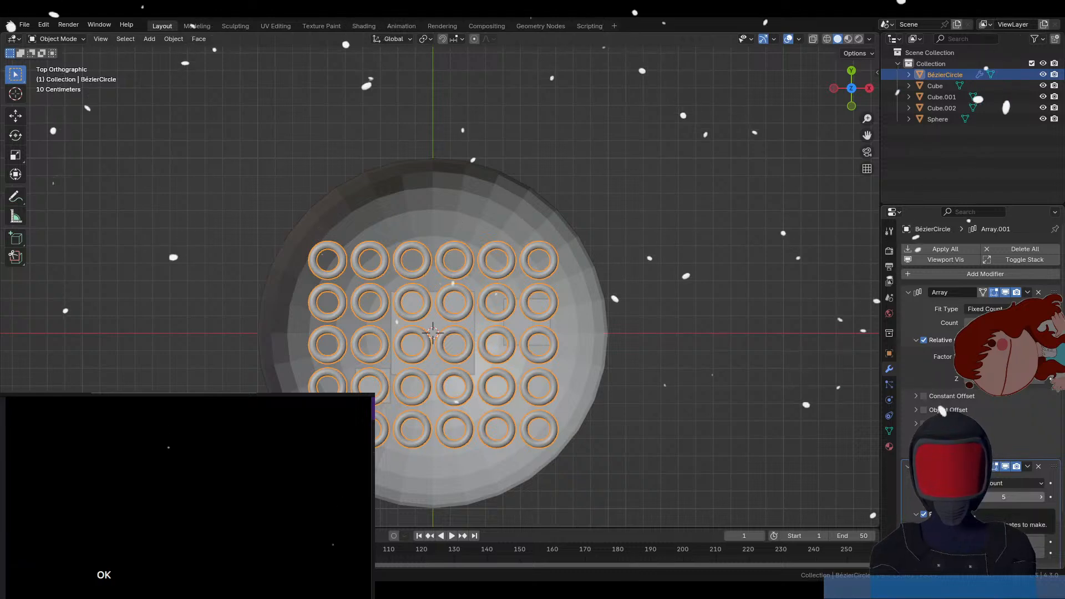
pyautogui.press('g')
pyautogui.press('y')
pyautogui.click(722, 435)
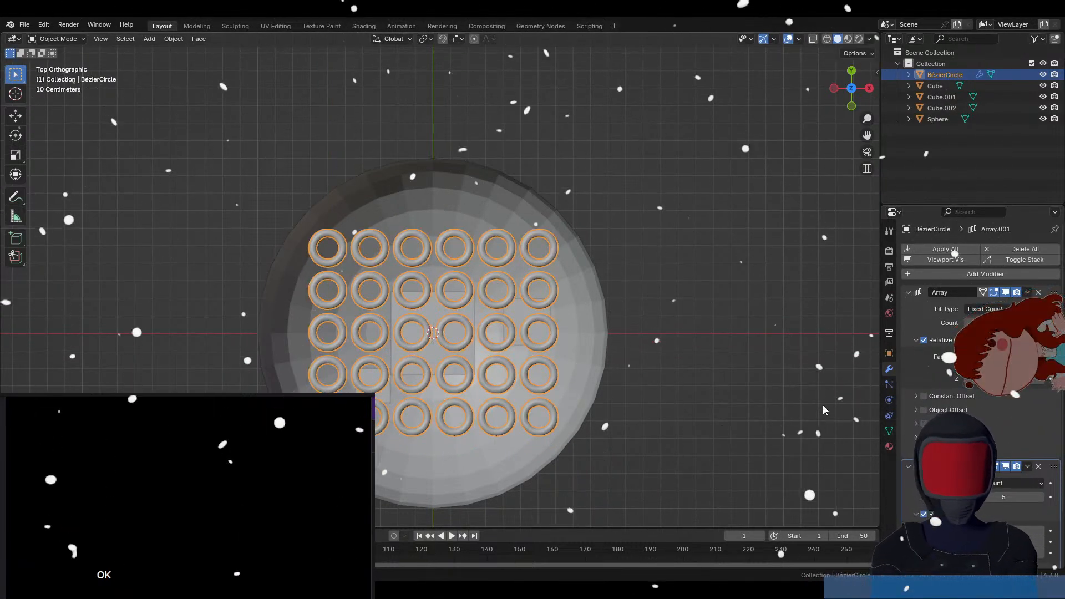
# Add a rigid body to the ring grid and play the simulation to check how it falls.
pyautogui.click(888, 418)
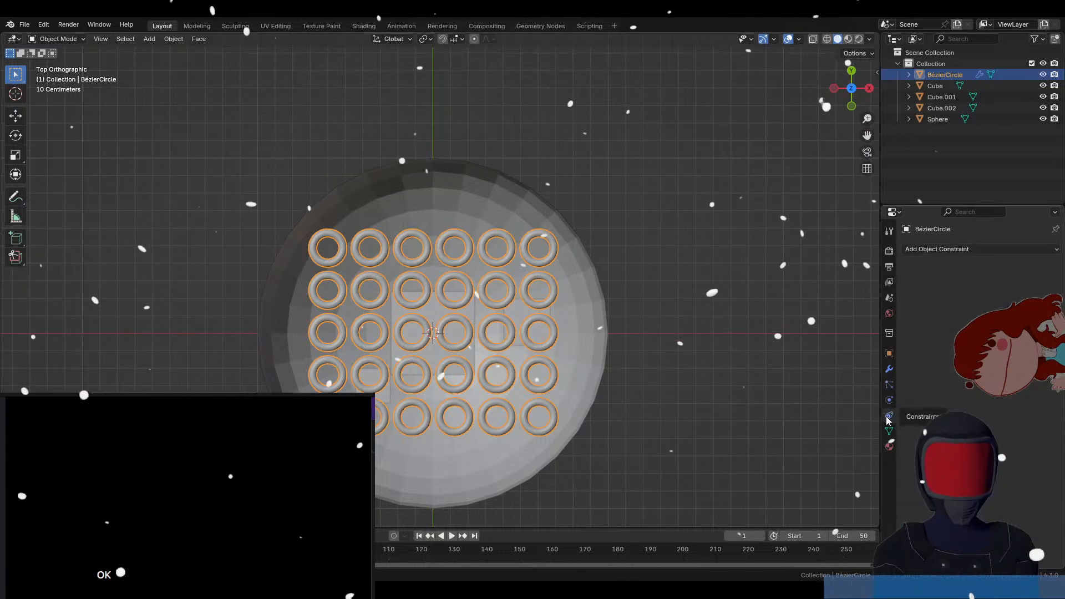
pyautogui.click(890, 387)
pyautogui.click(890, 401)
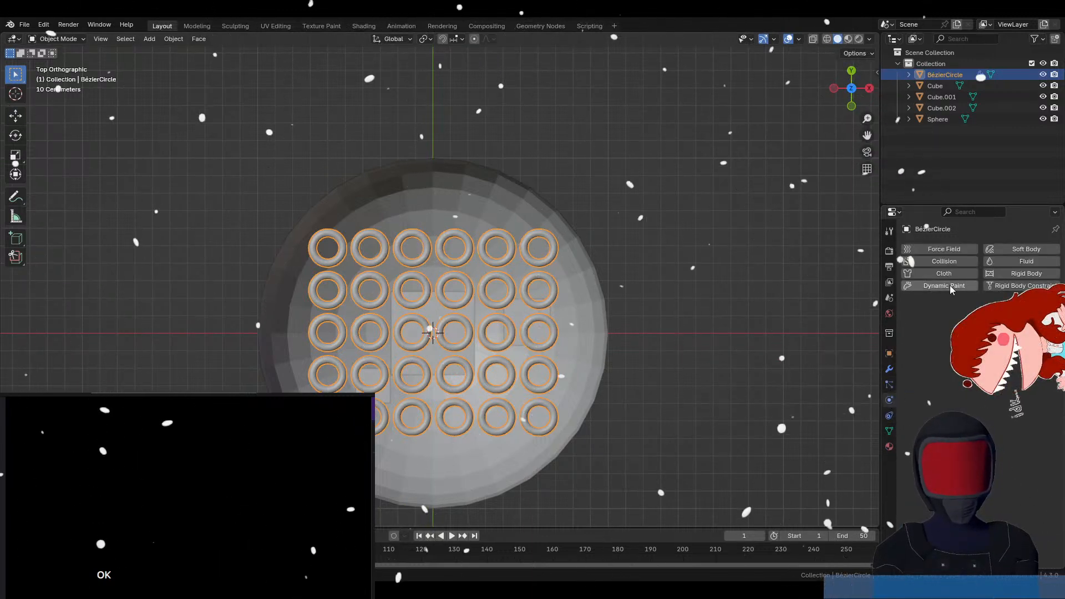
pyautogui.click(999, 273)
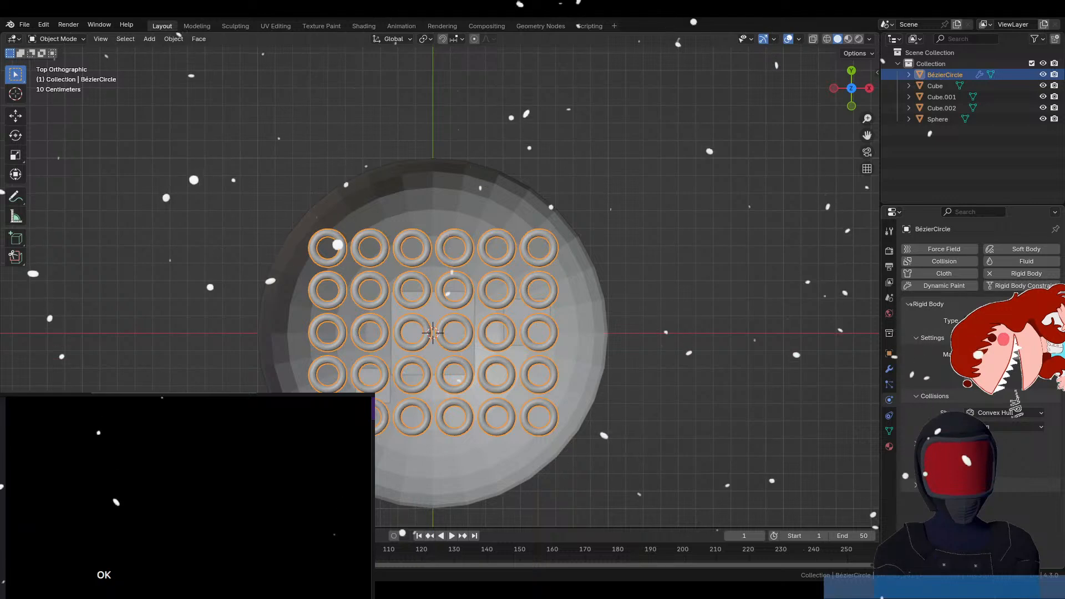
pyautogui.press('space')
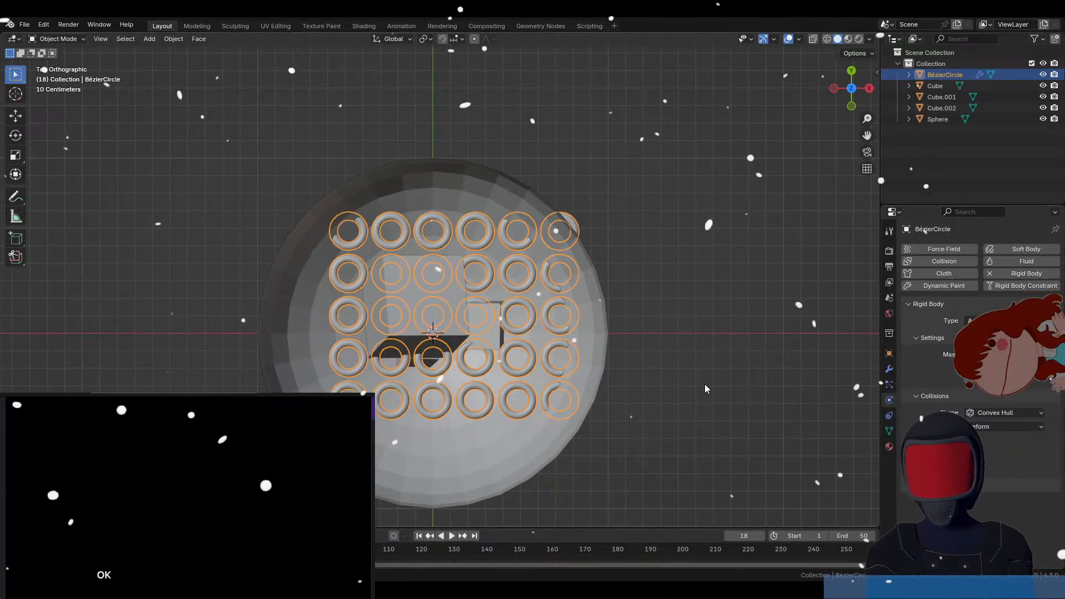
pyautogui.moveTo(688, 392); pyautogui.dragTo(696, 349, button='middle')
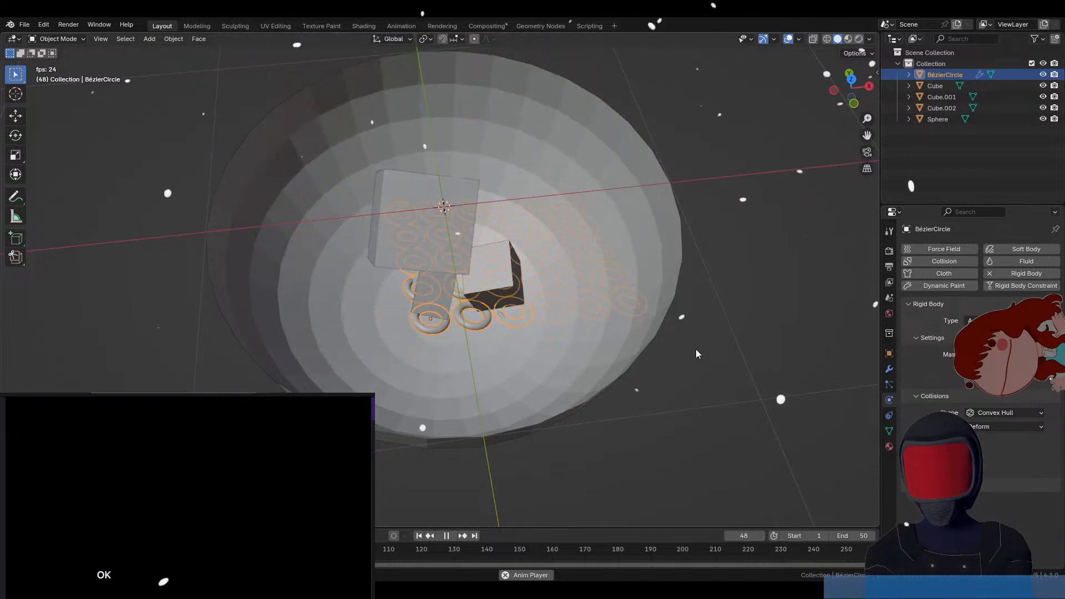
pyautogui.press('space')
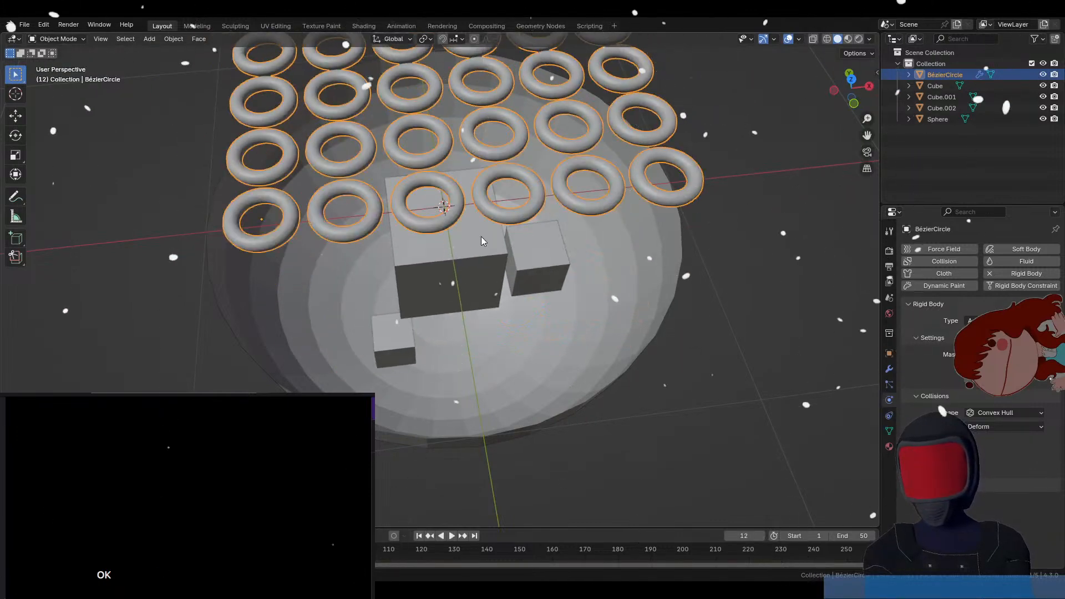
# Try to convert the arrayed rings to a mesh.
pyautogui.rightClick(286, 220)
pyautogui.moveTo(286, 219)
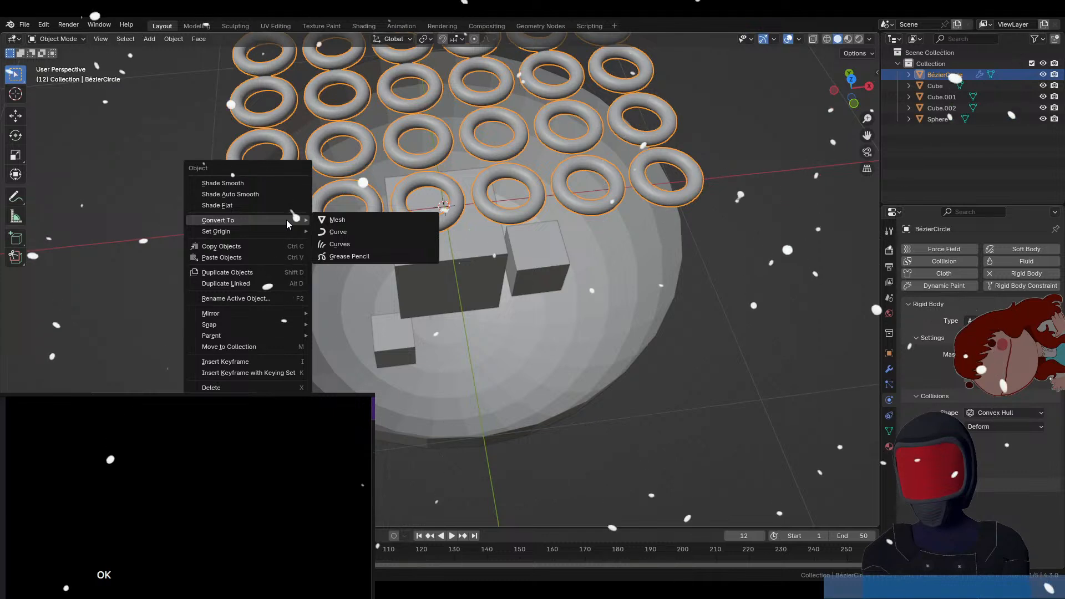
pyautogui.click(337, 220)
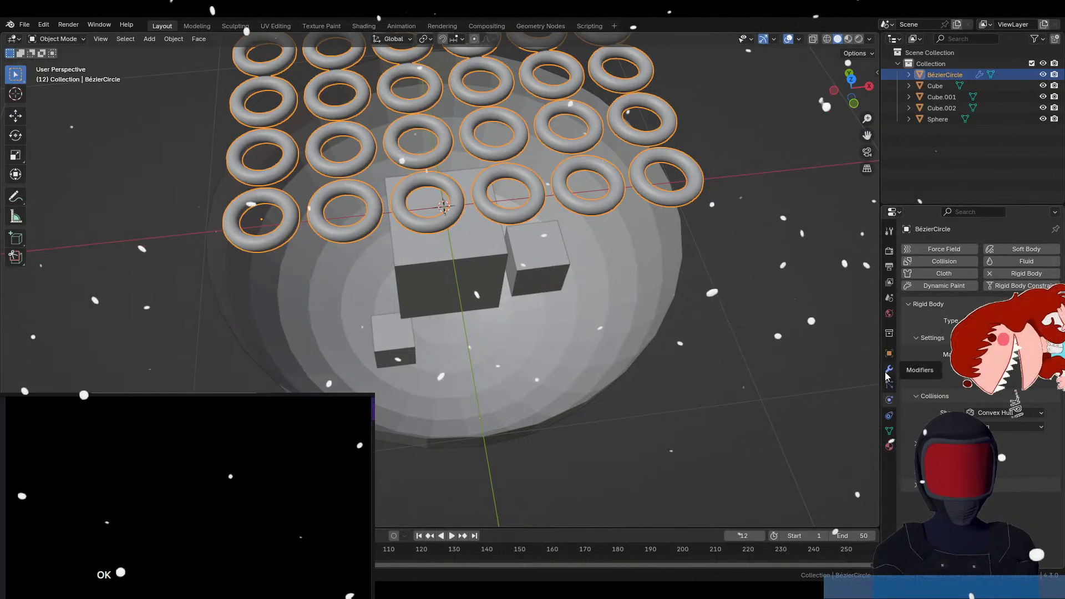
pyautogui.click(797, 535)
pyautogui.press('Escape')
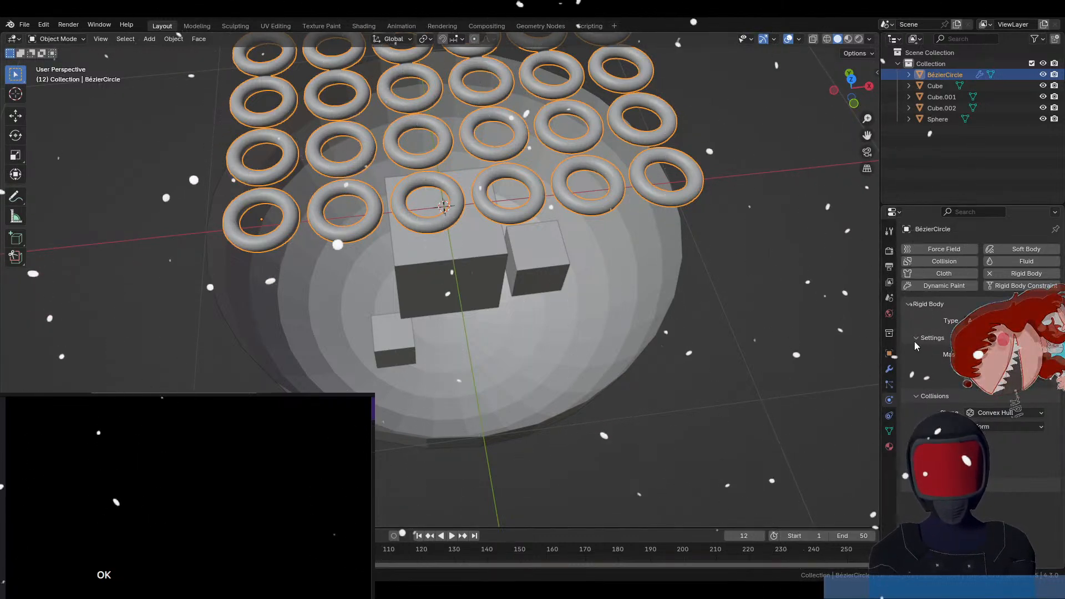
# Apply both Array modifiers on the ring grid.
pyautogui.click(891, 370)
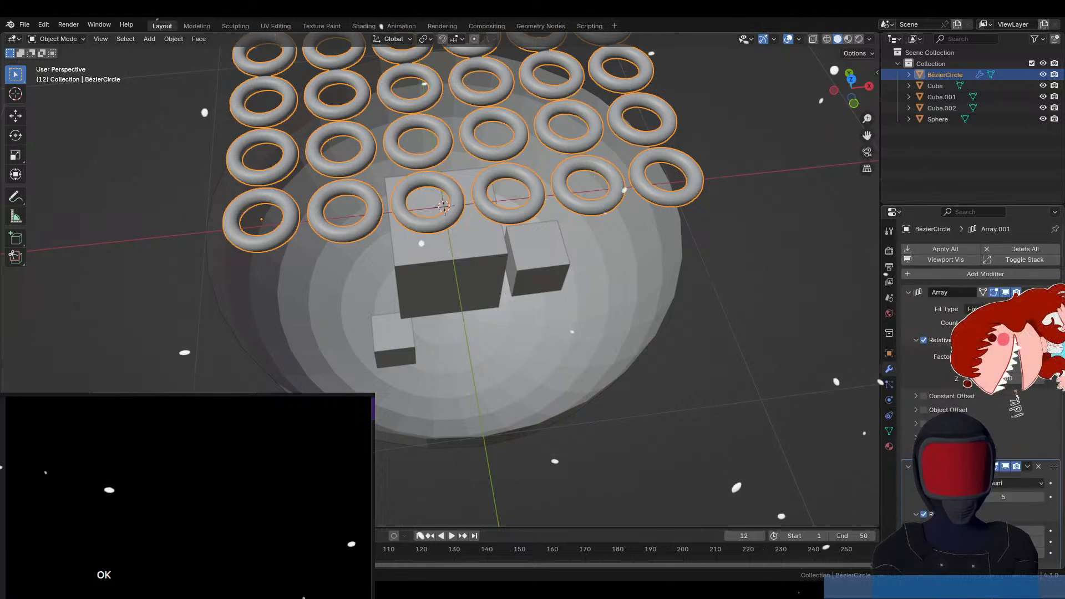
pyautogui.hotkey('ctrl', 'a')
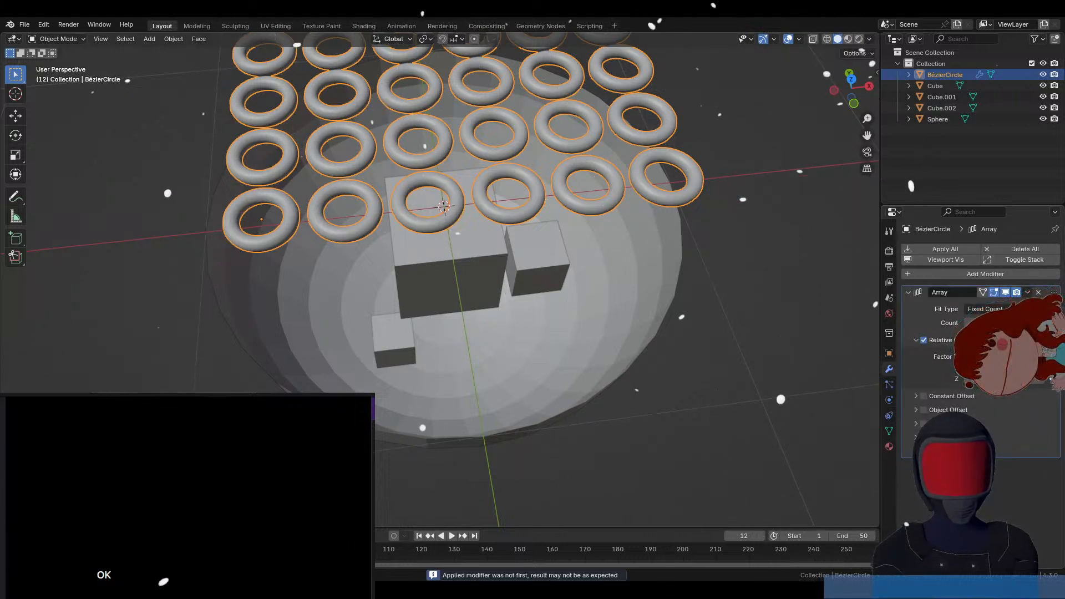
pyautogui.hotkey('ctrl', 'a')
# Play the simulation with the applied ring grid and return to the first frame.
pyautogui.scroll(-5, 640, 301)
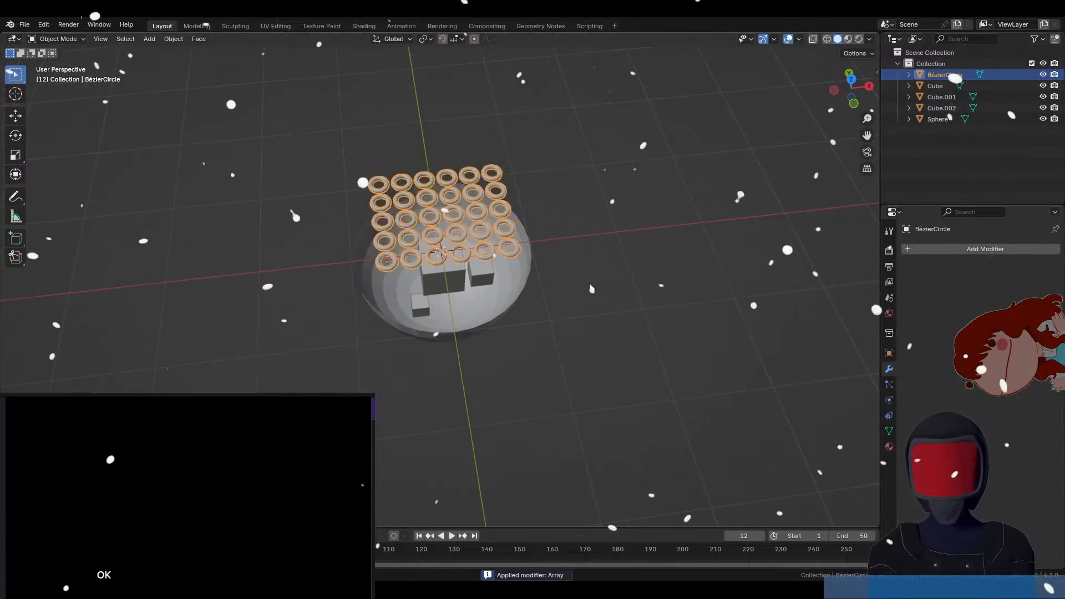
pyautogui.press('space')
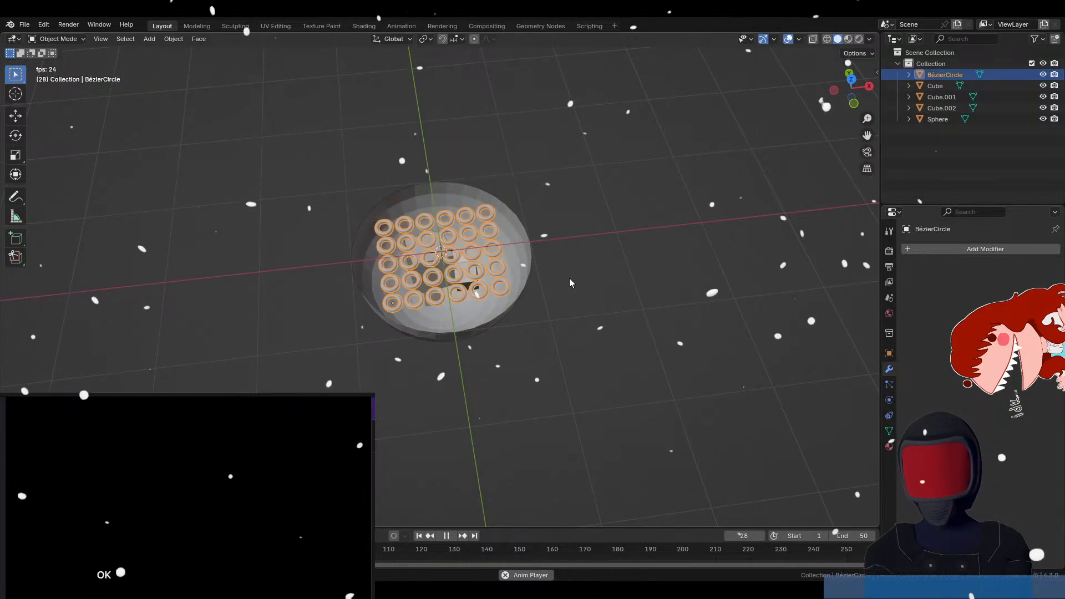
pyautogui.press('space')
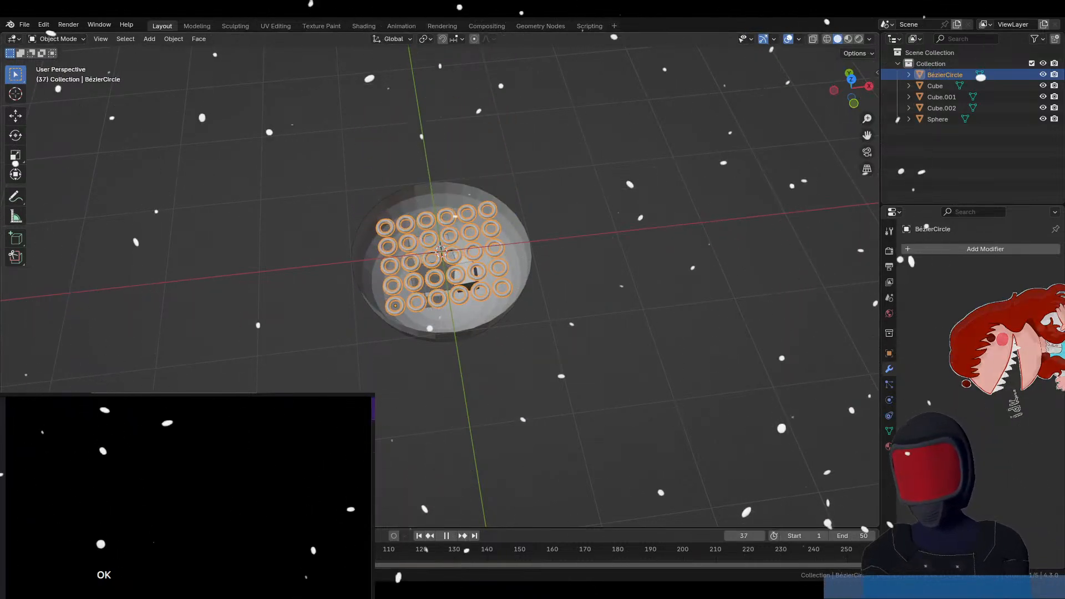
pyautogui.hotkey('shift', 'Left')
pyautogui.press('space')
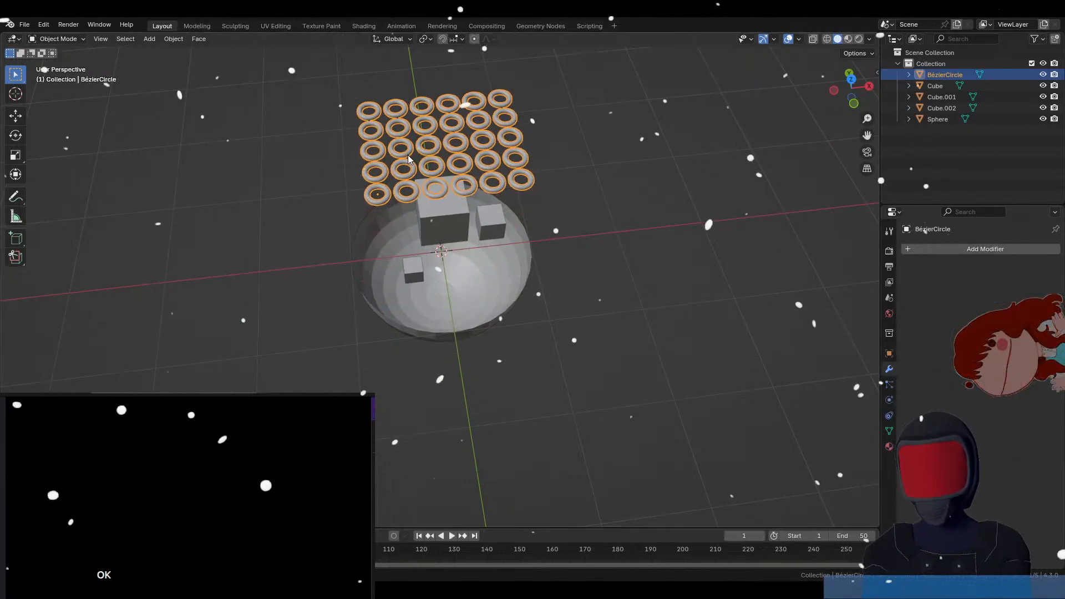
# Separate the entire ring mesh by loose parts so each ring is its own object.
pyautogui.press('Tab')
pyautogui.press('a')
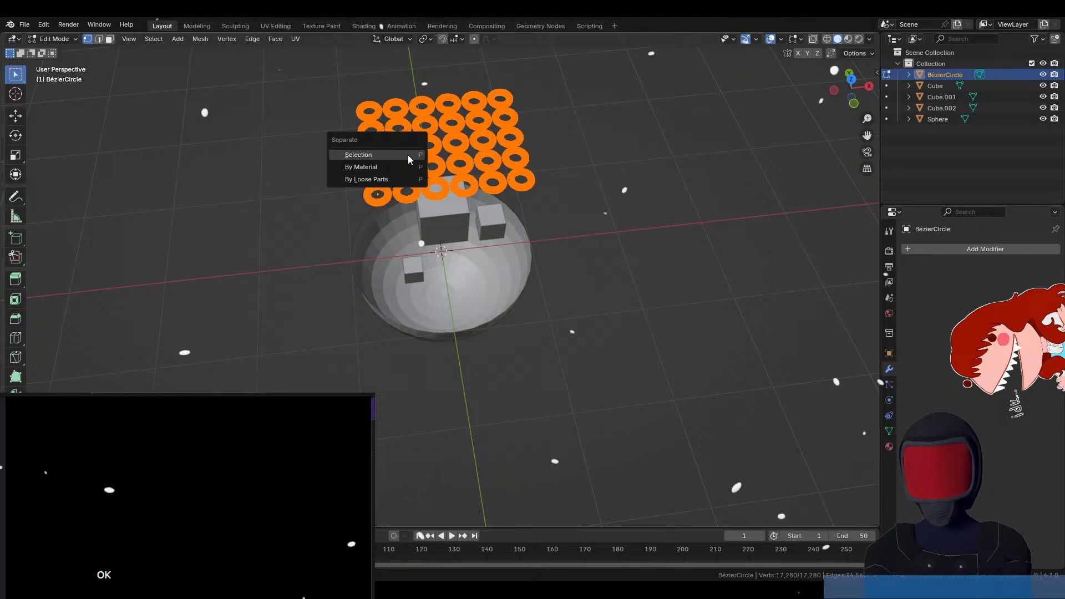
pyautogui.click(402, 179)
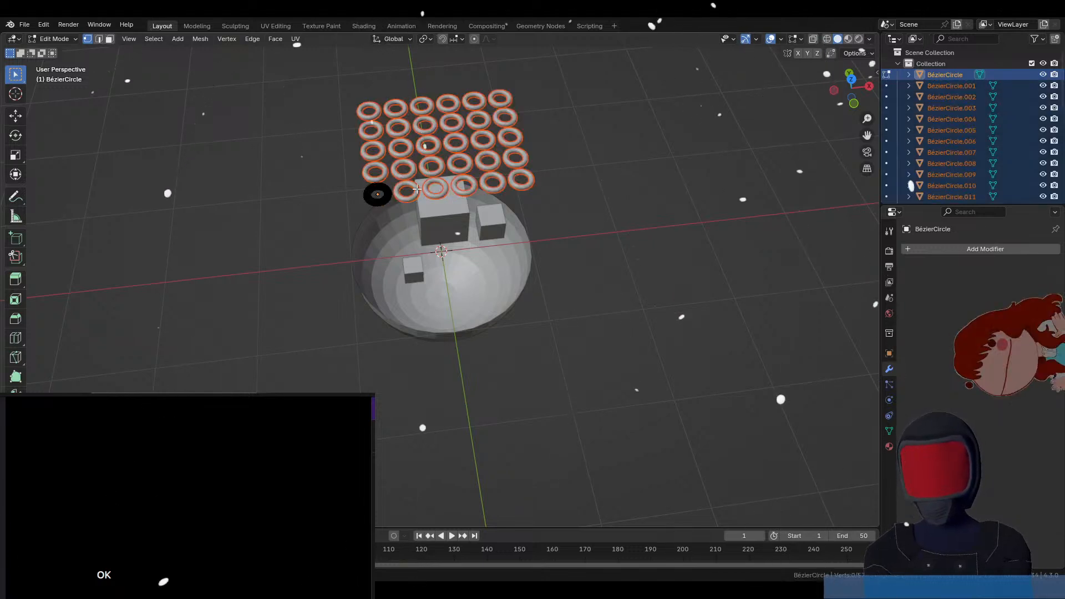
pyautogui.press('Tab')
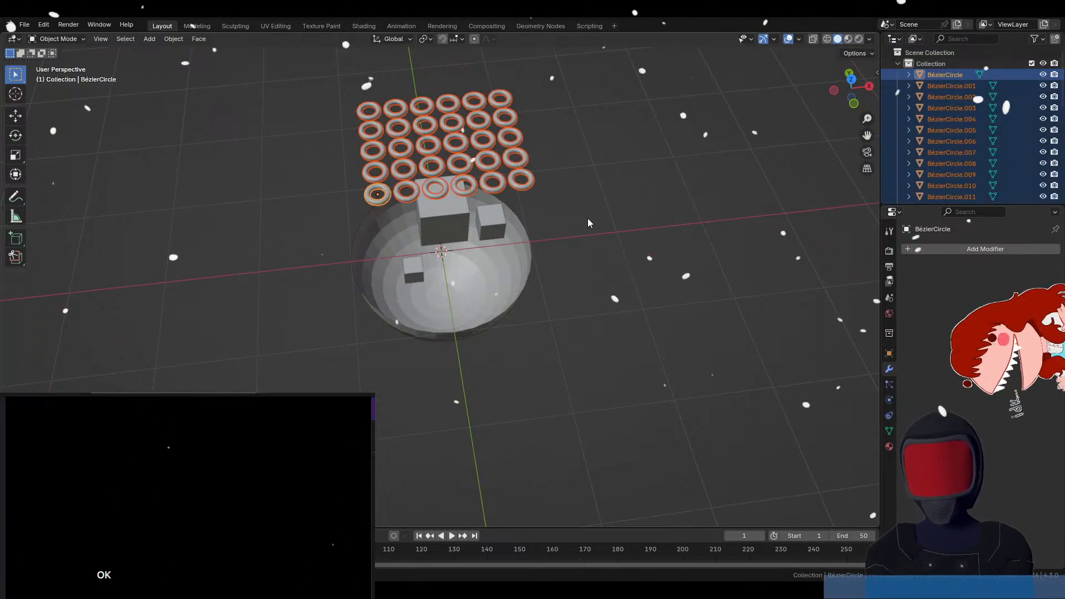
# Check one separated ring's rigid body settings and play the simulation of the rings and cubes falling into the bowl.
pyautogui.click(516, 177)
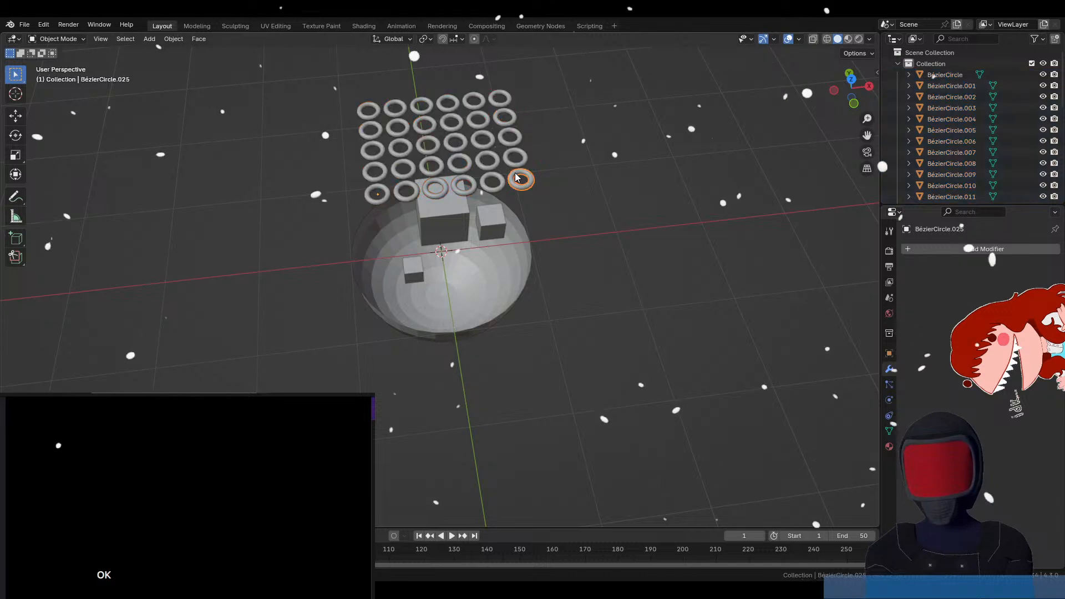
pyautogui.click(890, 400)
pyautogui.press('space')
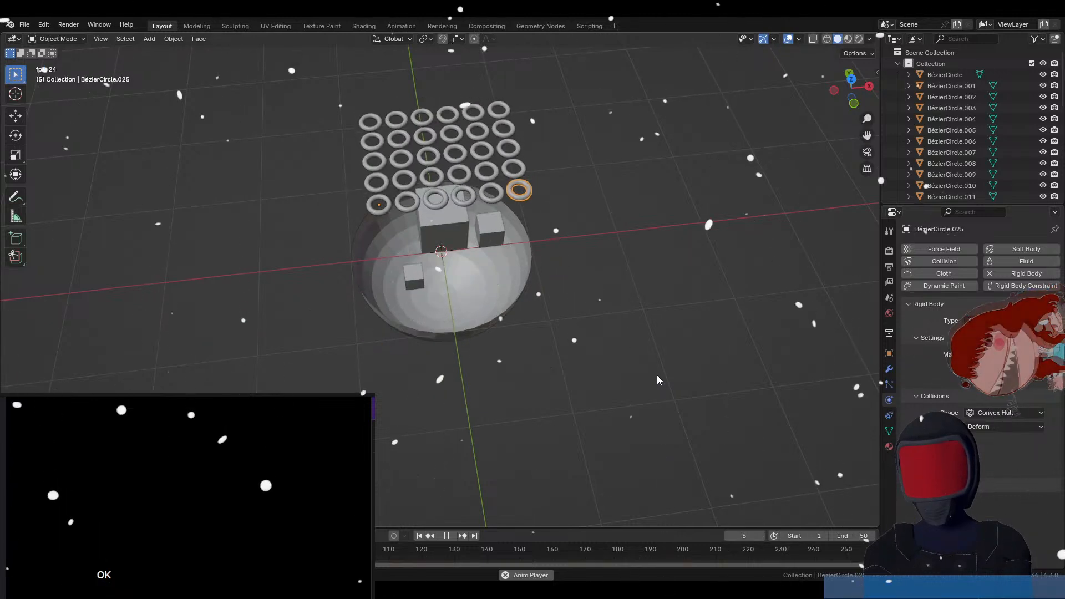
pyautogui.press('space')
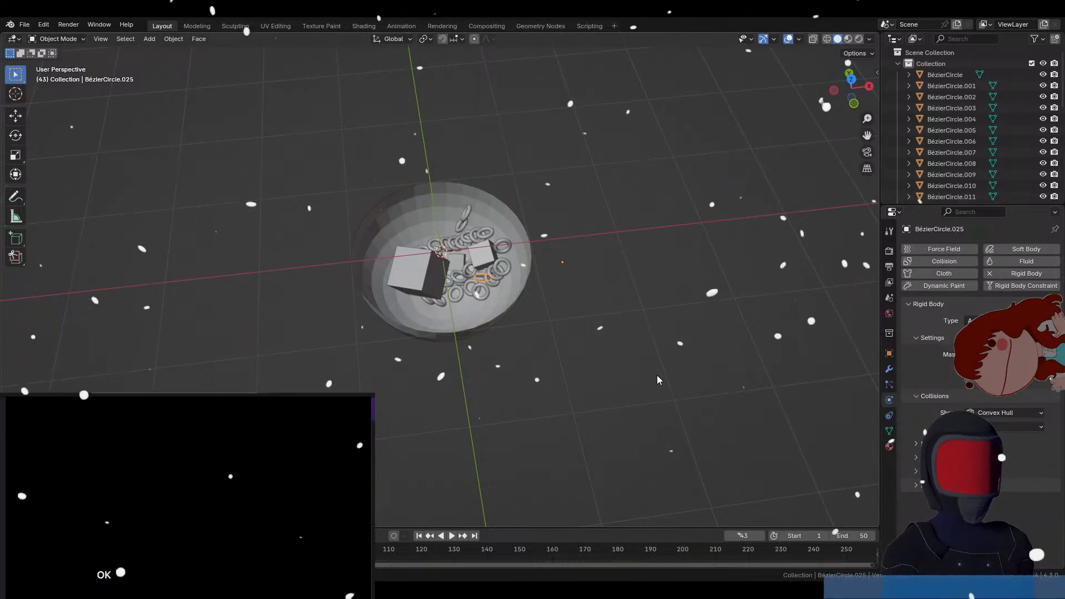
pyautogui.moveTo(585, 272); pyautogui.dragTo(634, 294, button='middle')
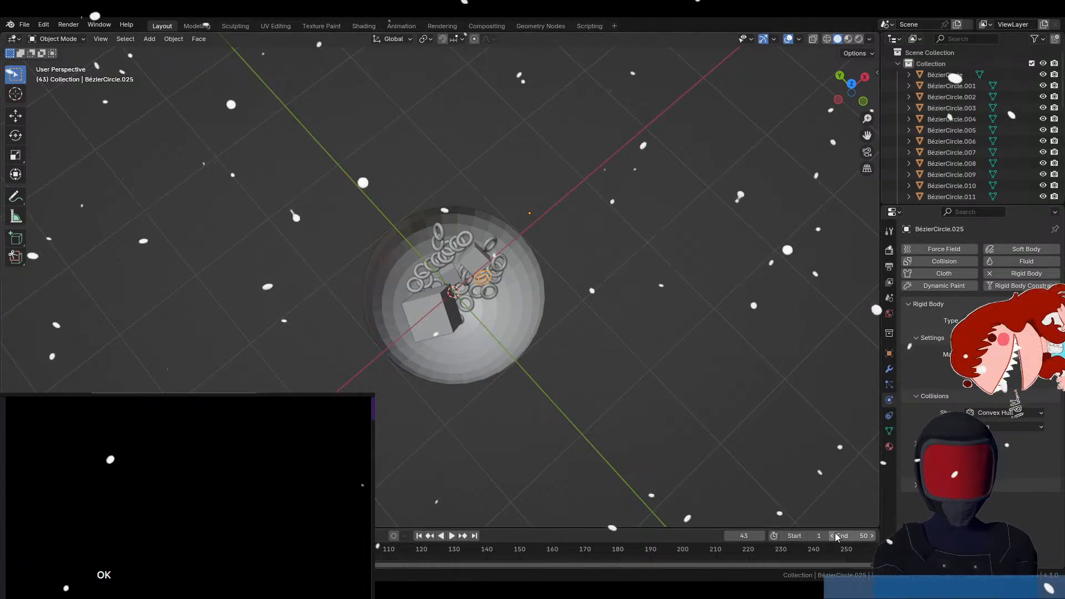
# Set the animation's end frame to 250.
pyautogui.click(849, 535)
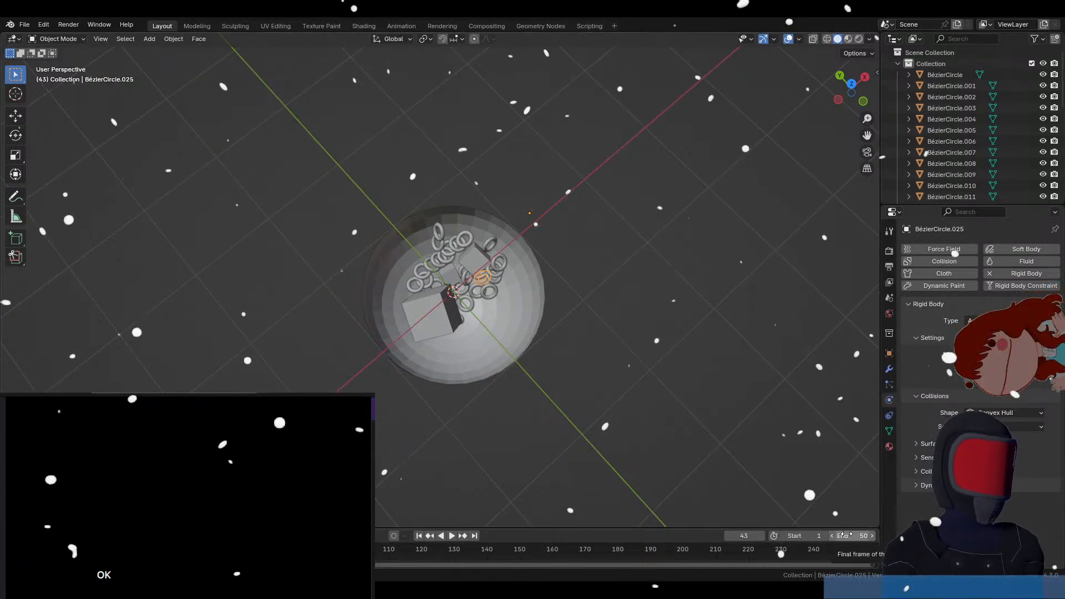
pyautogui.write('250')
pyautogui.press('Return')
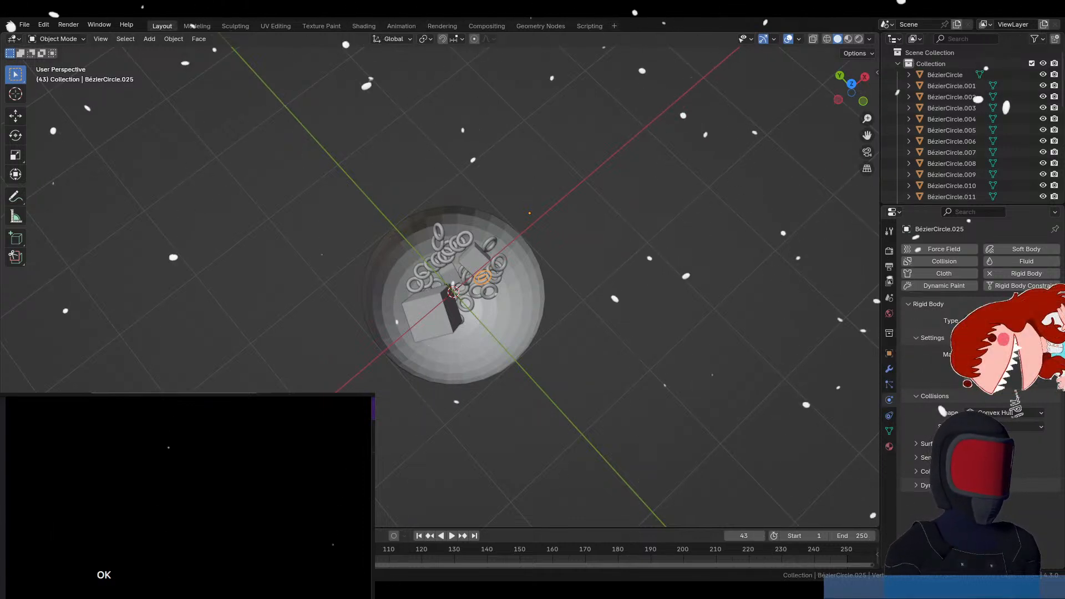
# Play the simulation and try moving the half-sphere bowl during playback while the cubes and rings lie inside it.
pyautogui.click(476, 368)
pyautogui.moveTo(610, 368); pyautogui.dragTo(609, 297, button='middle')
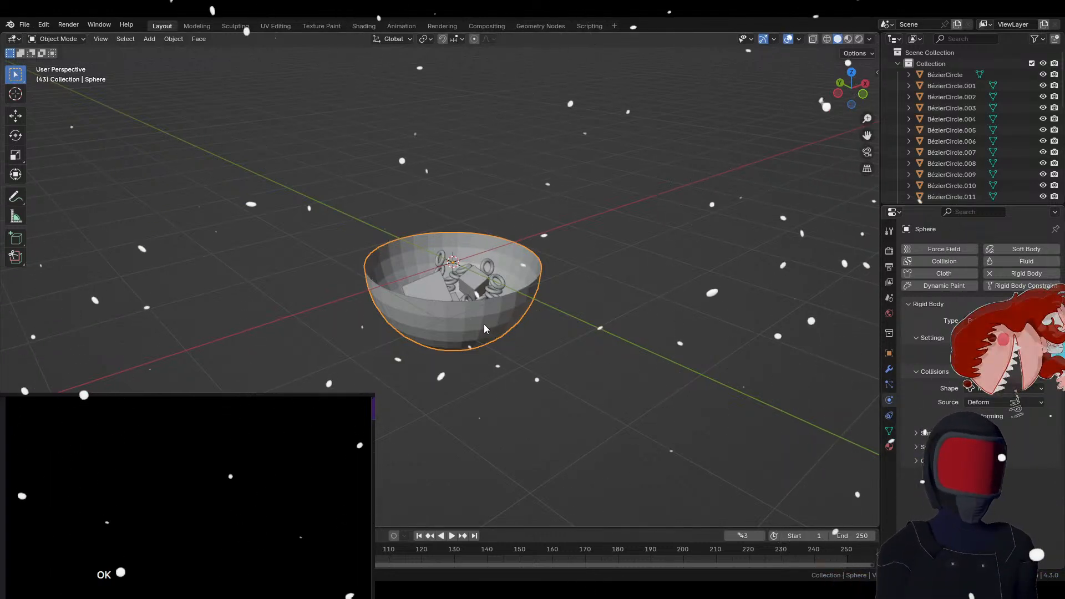
pyautogui.press('space')
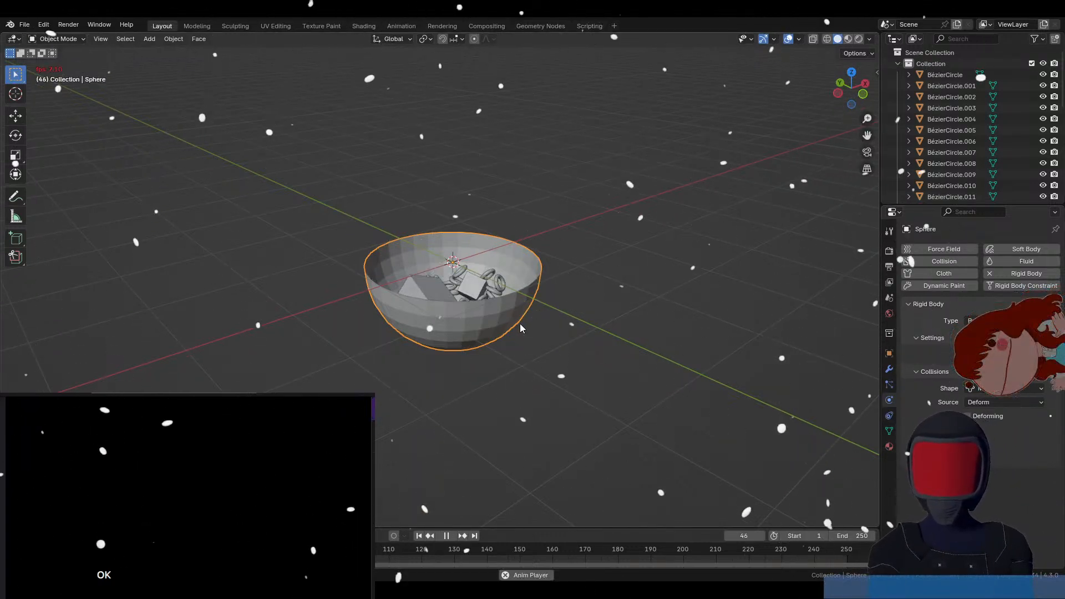
pyautogui.press('g')
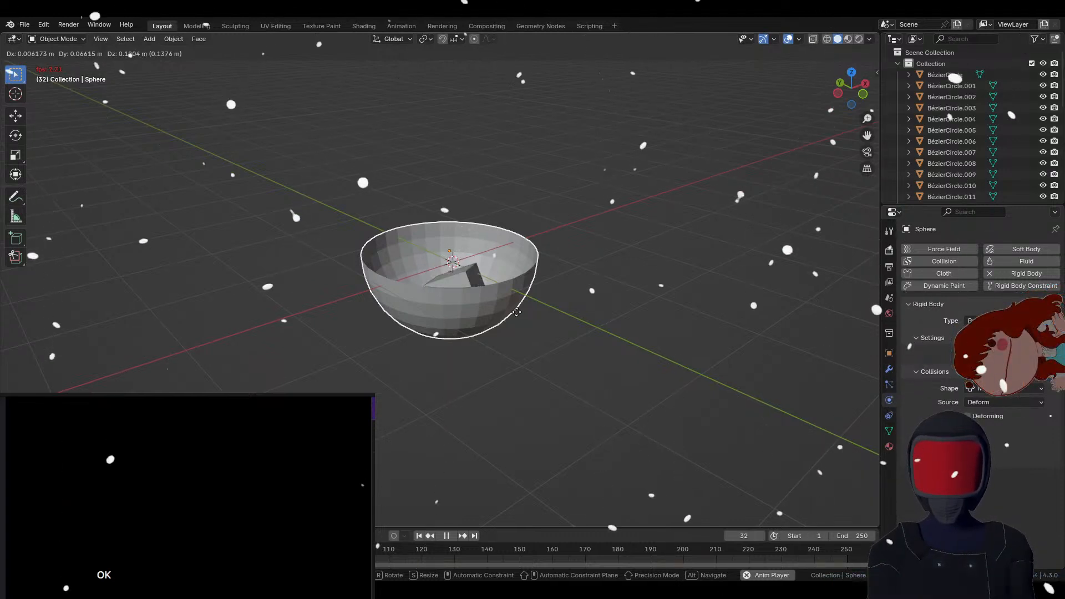
pyautogui.click(535, 318)
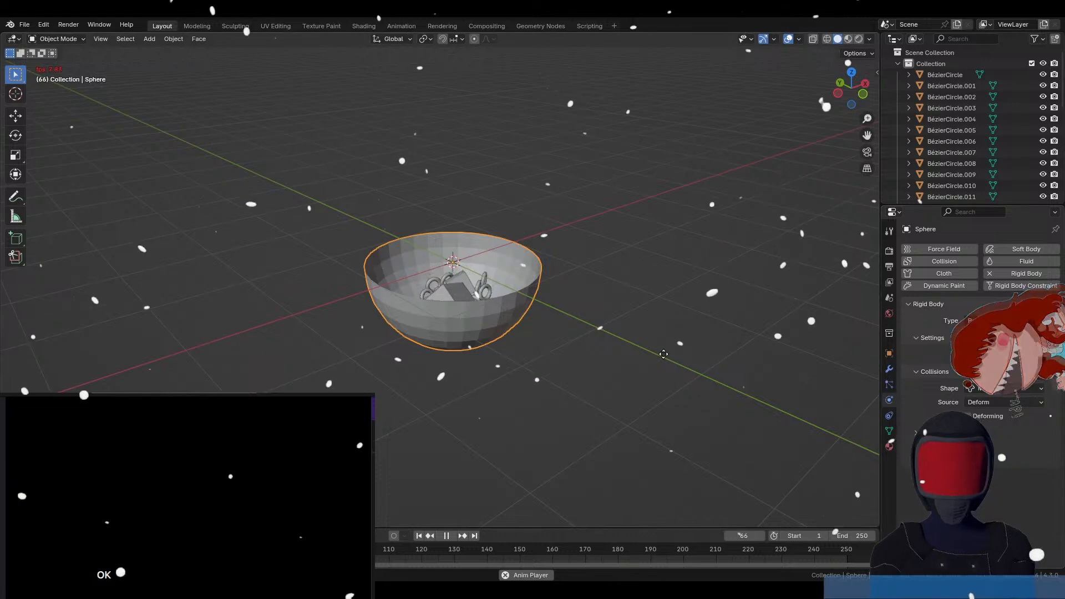
pyautogui.press('g')
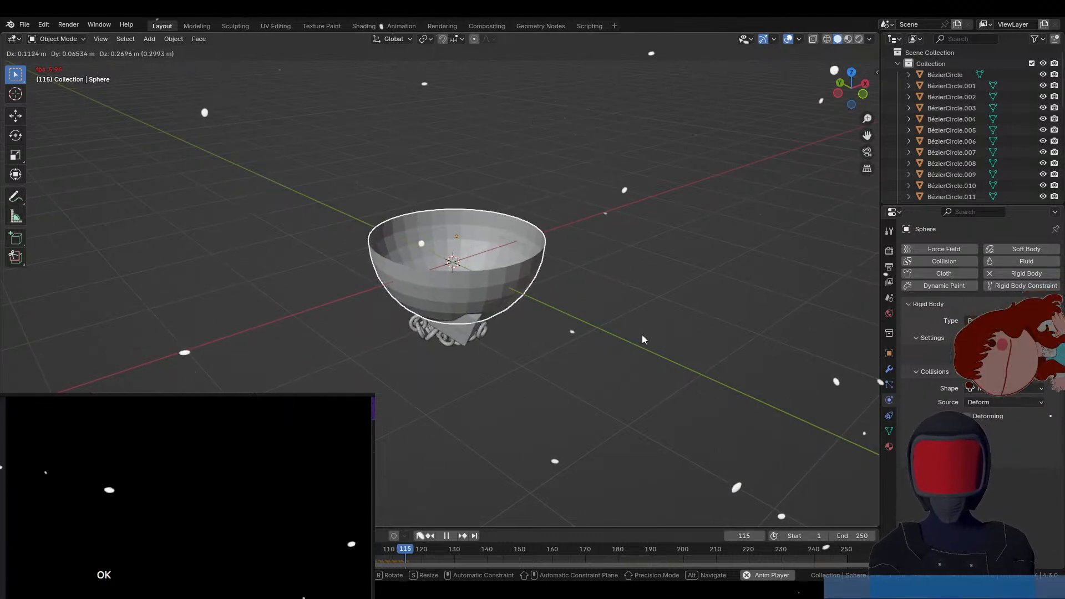
pyautogui.click(642, 335)
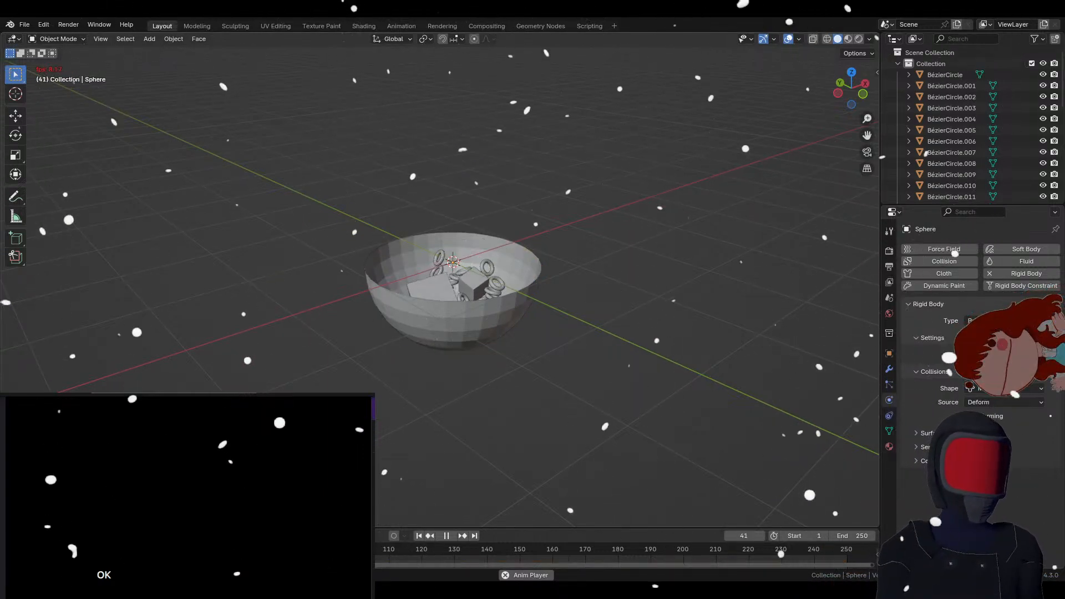
pyautogui.press('space')
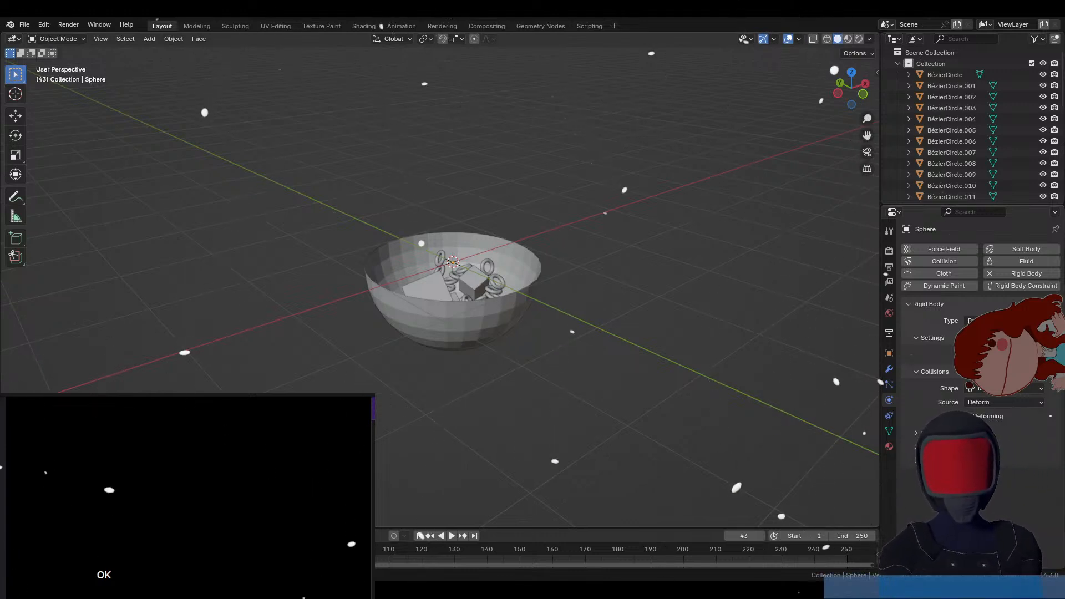
# Examine the scene's Rigid Body World settings, including its Cache and Field Weights options.
pyautogui.click(459, 323)
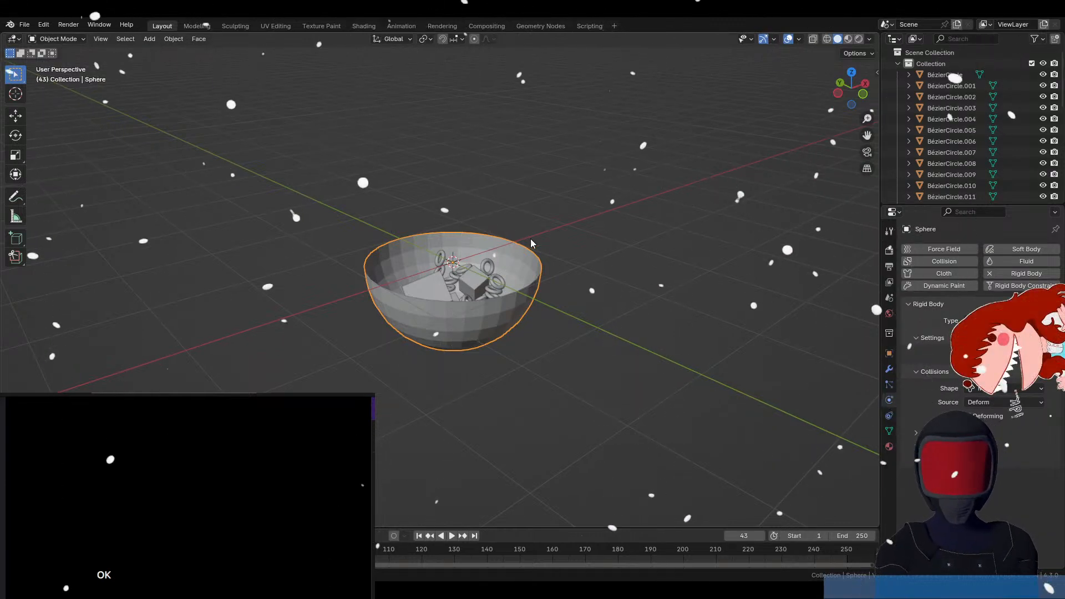
pyautogui.moveTo(647, 217); pyautogui.dragTo(590, 234, button='middle')
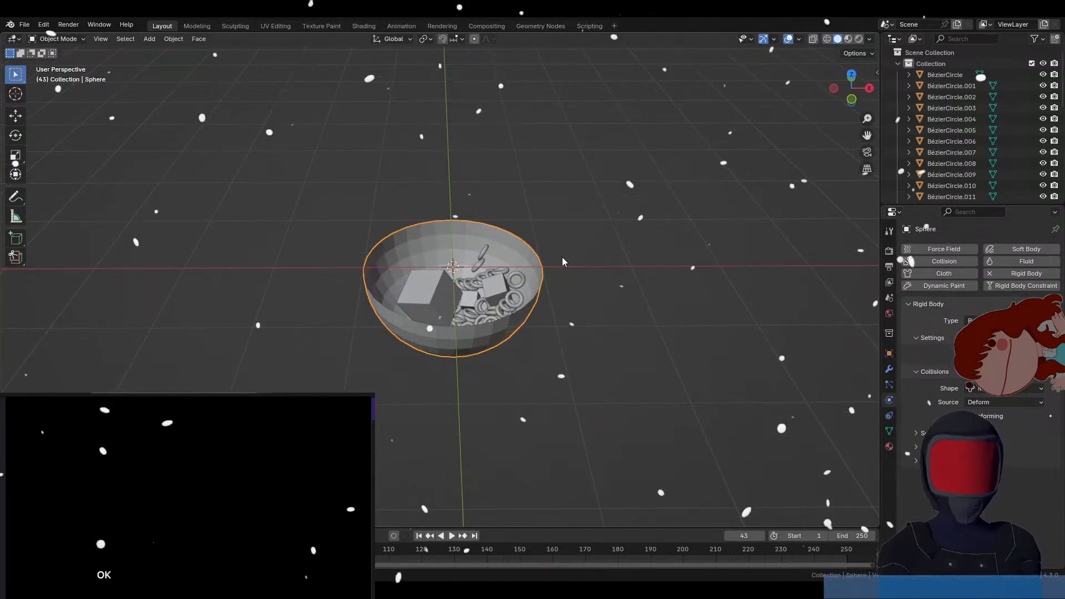
pyautogui.click(889, 299)
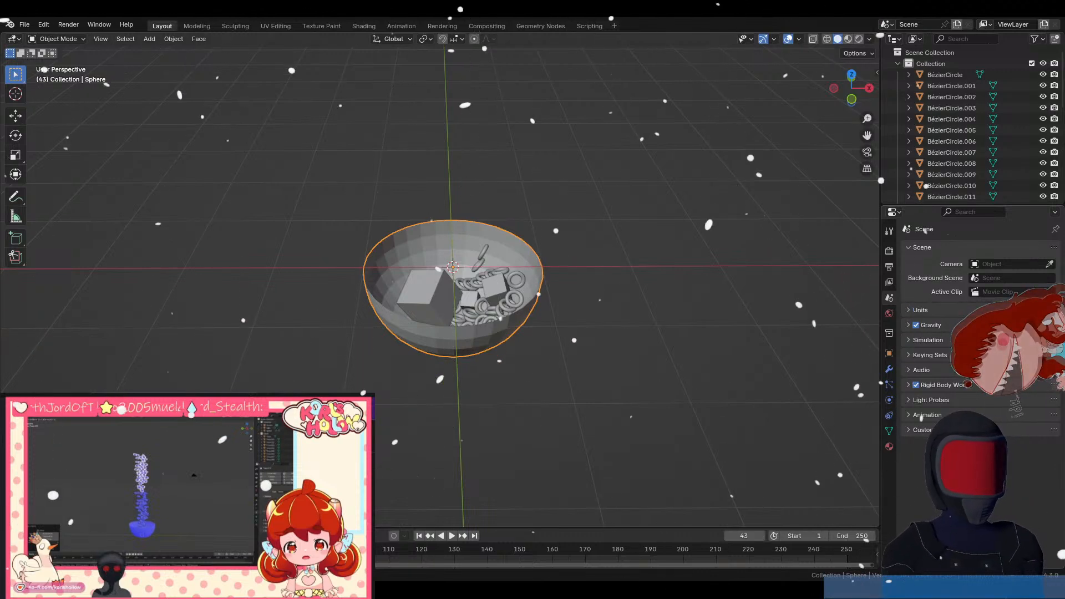
pyautogui.click(908, 386)
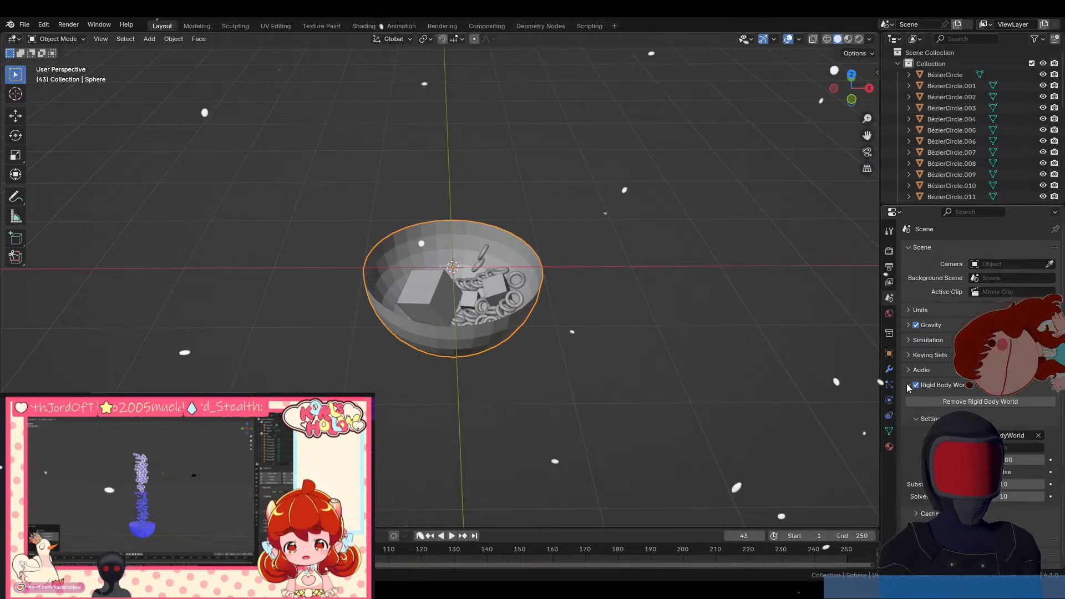
pyautogui.scroll(-1, 968, 398)
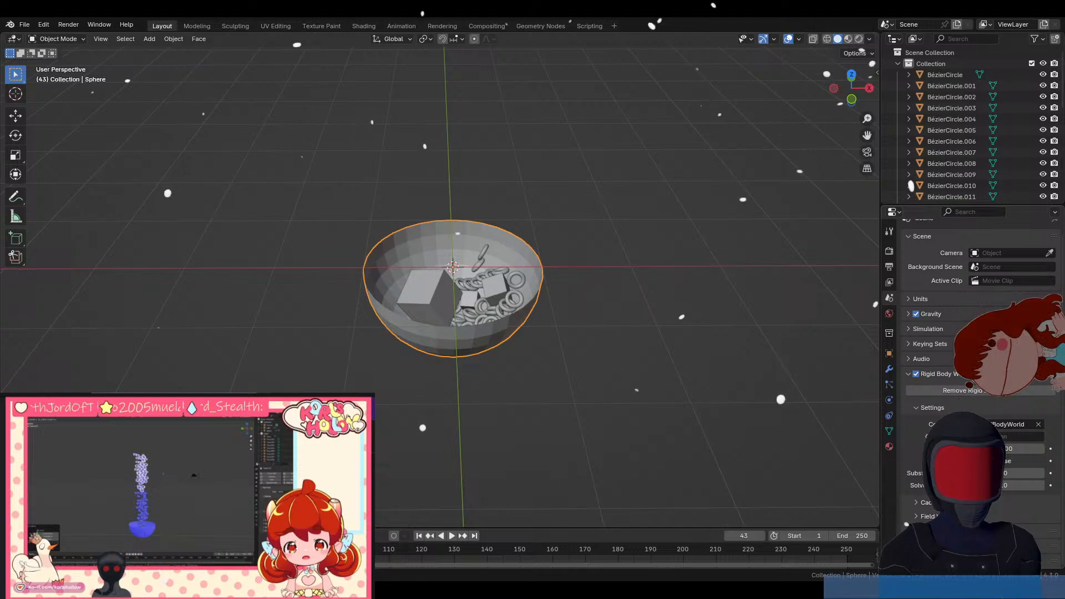
pyautogui.click(918, 501)
pyautogui.scroll(-3, 917, 502)
pyautogui.scroll(-3, 916, 520)
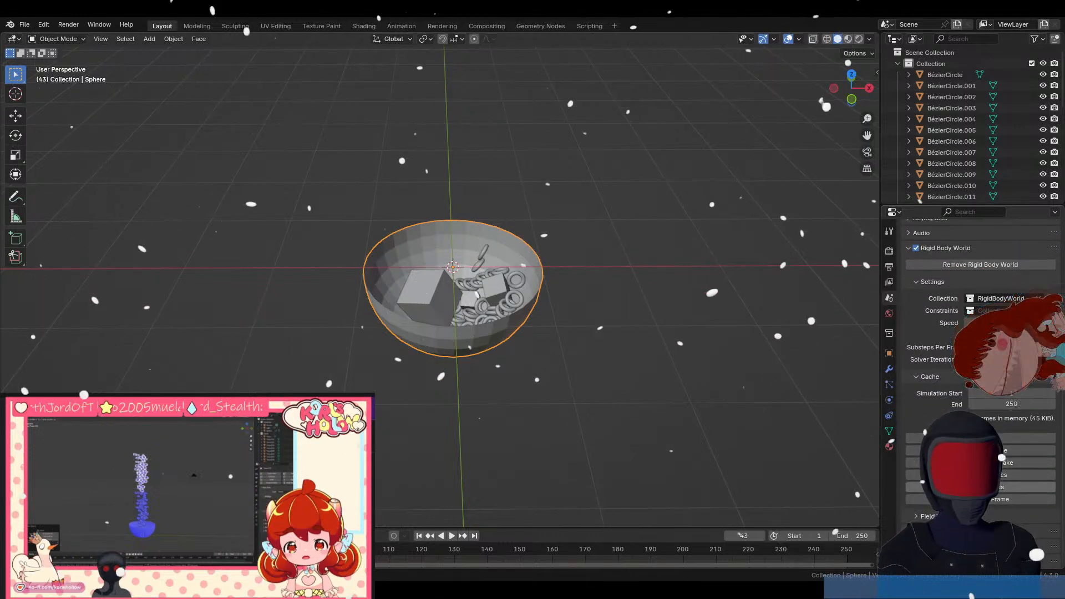
pyautogui.scroll(-4, 916, 515)
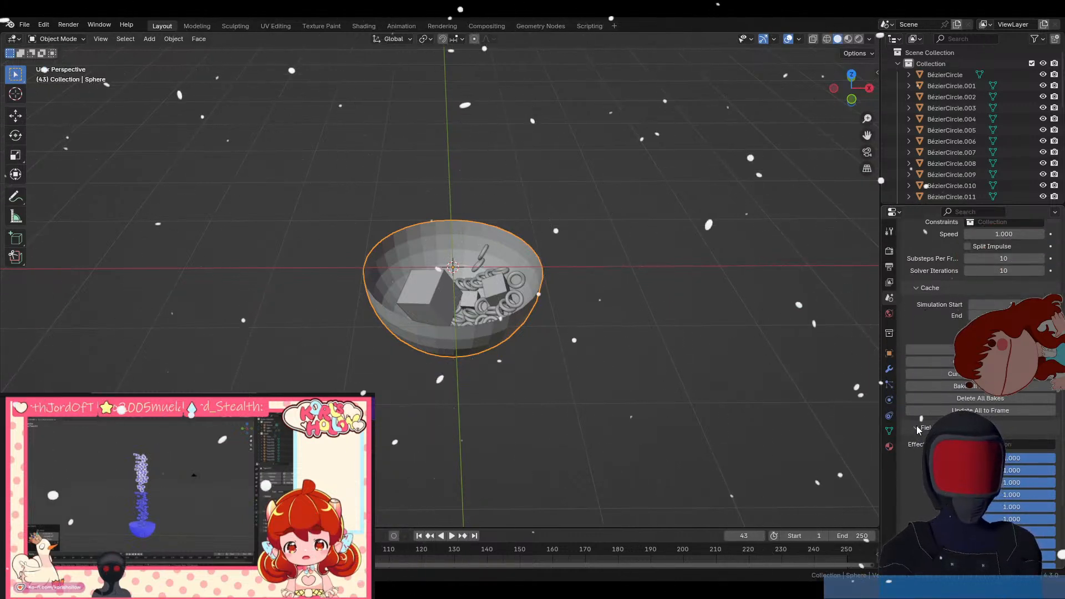
pyautogui.scroll(-3, 927, 430)
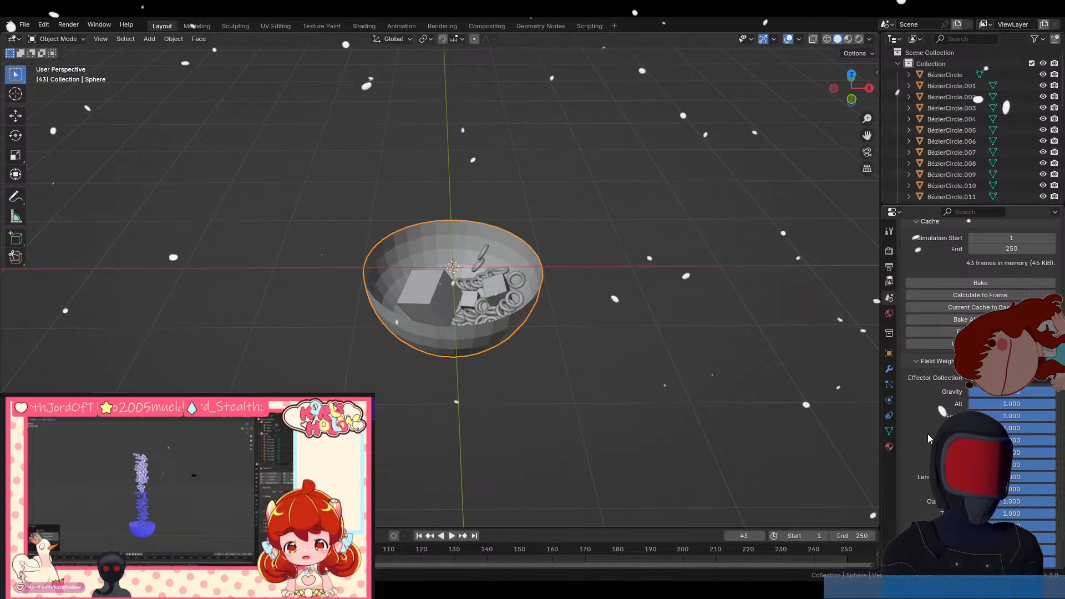
pyautogui.rightClick(509, 269)
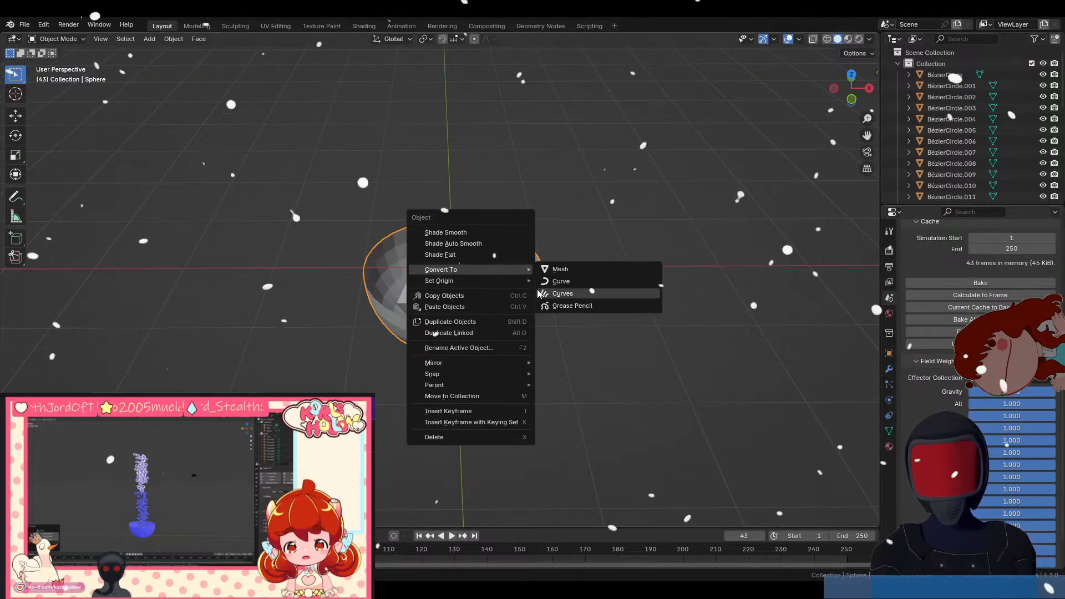
pyautogui.click(591, 418)
pyautogui.rightClick(577, 364)
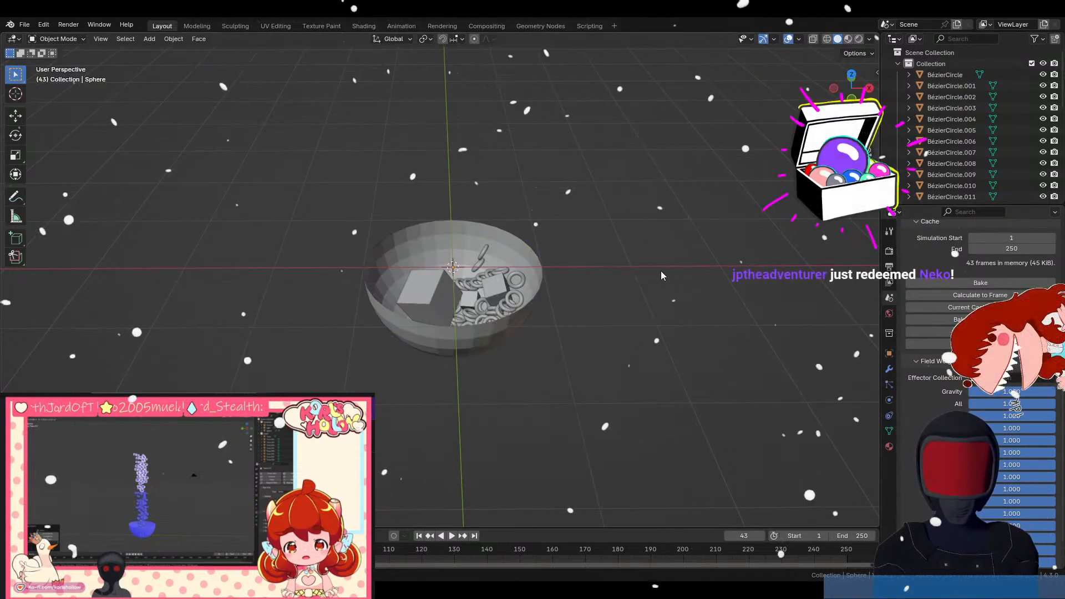
pyautogui.hotkey('shift', 'a')
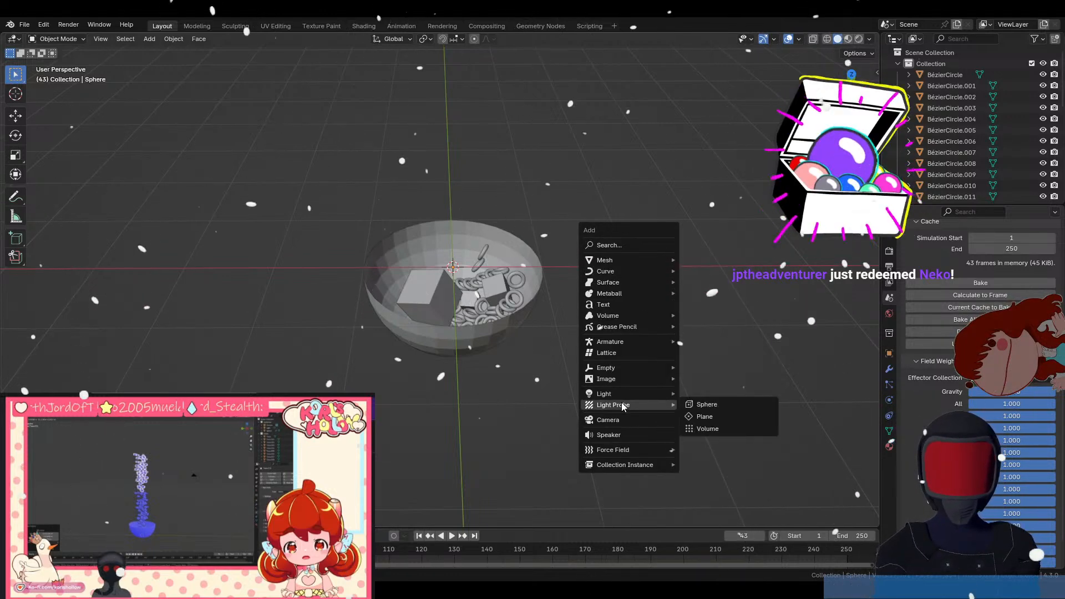
pyautogui.moveTo(626, 450)
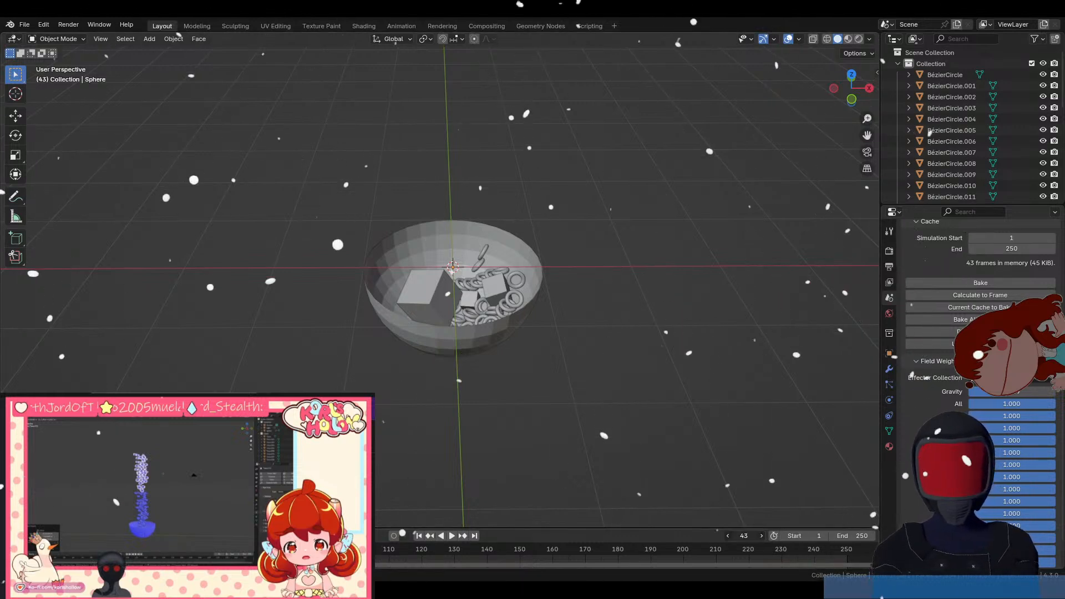
# Return to frame 1 and play the simulation of the cubes and rings falling into the bowl.
pyautogui.press('Return')
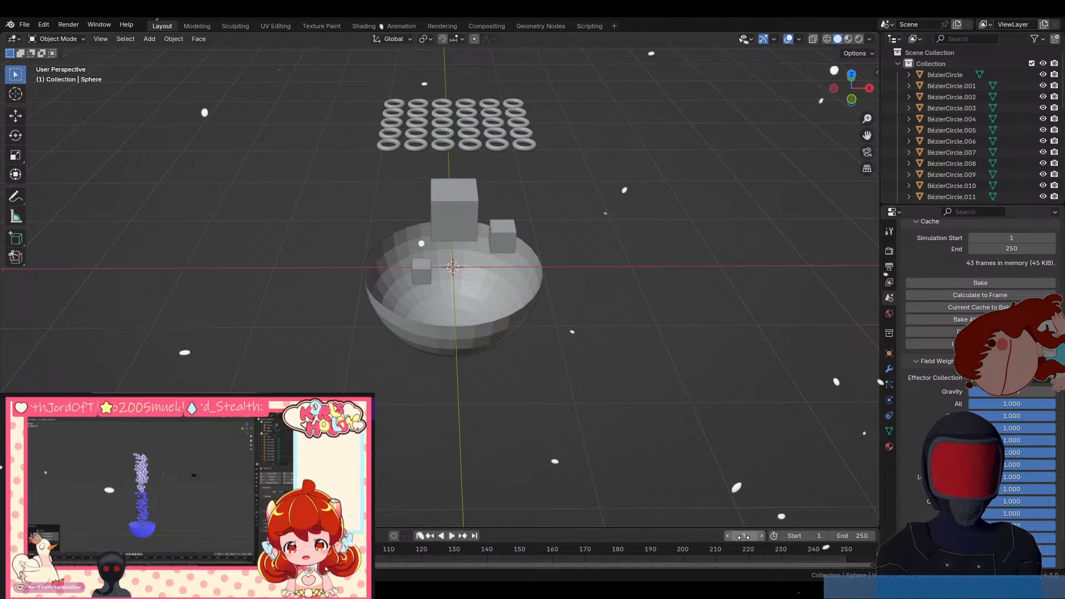
pyautogui.press('space')
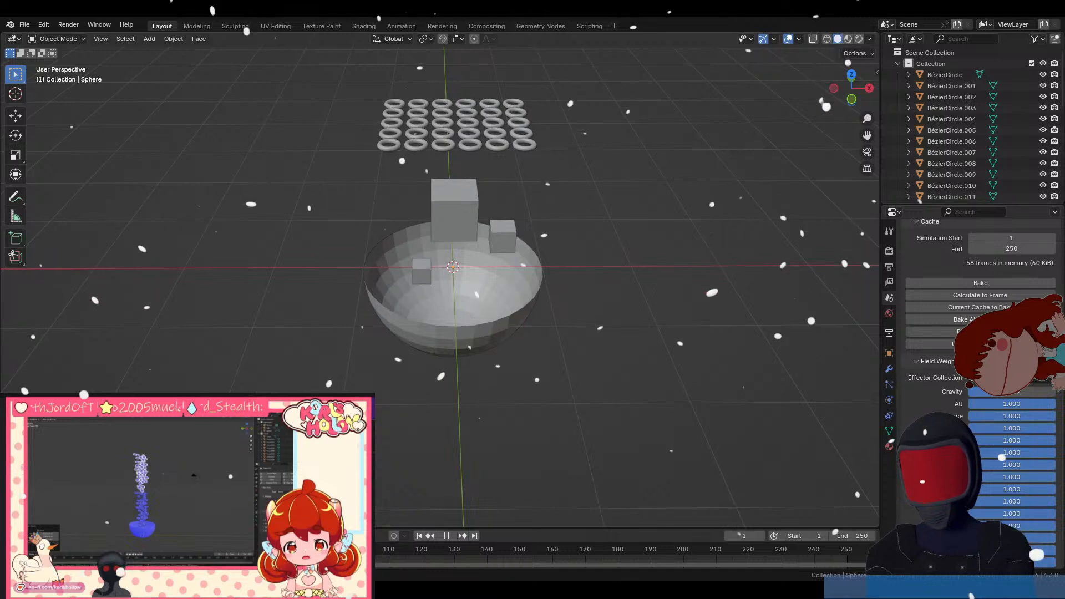
pyautogui.scroll(4, 981, 333)
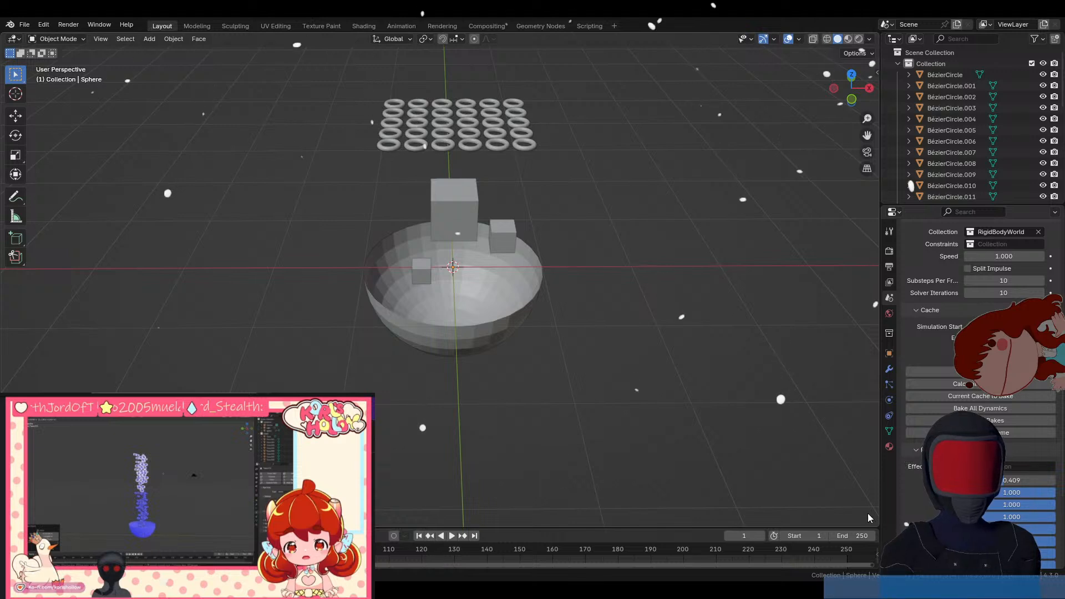
# Set the animation's end frame to 500.
pyautogui.click(849, 536)
pyautogui.write('500')
pyautogui.press('Return')
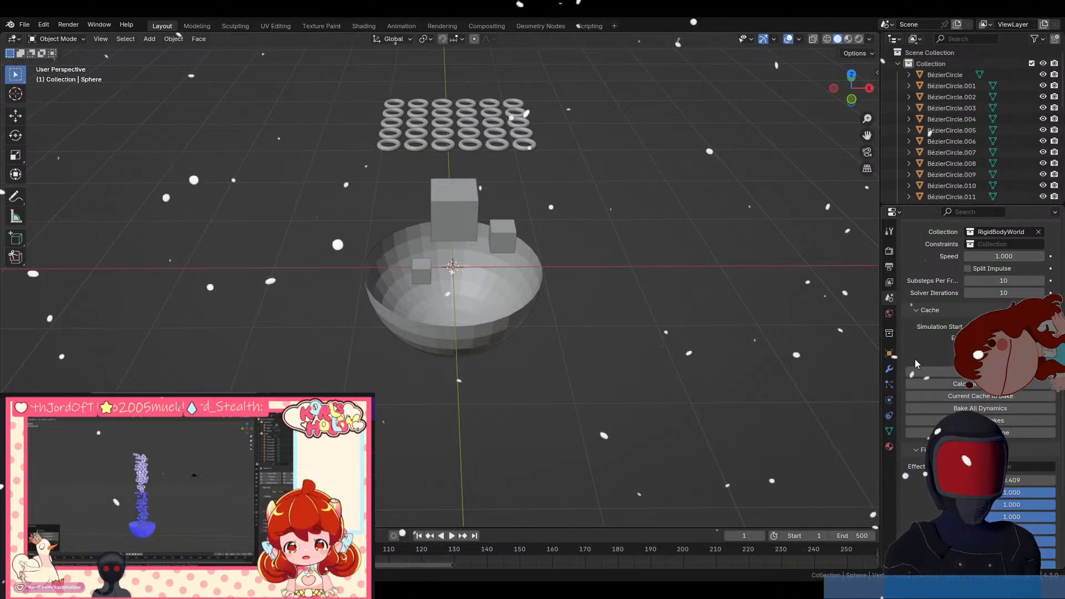
# Try a hair particle system on the bowl and remove it again.
pyautogui.click(890, 388)
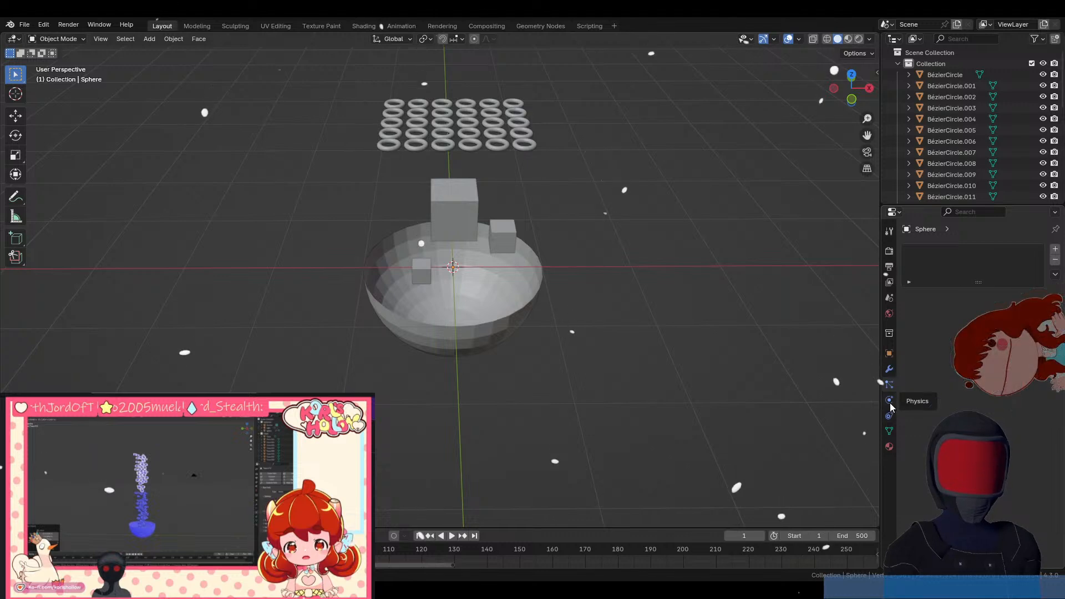
pyautogui.click(890, 400)
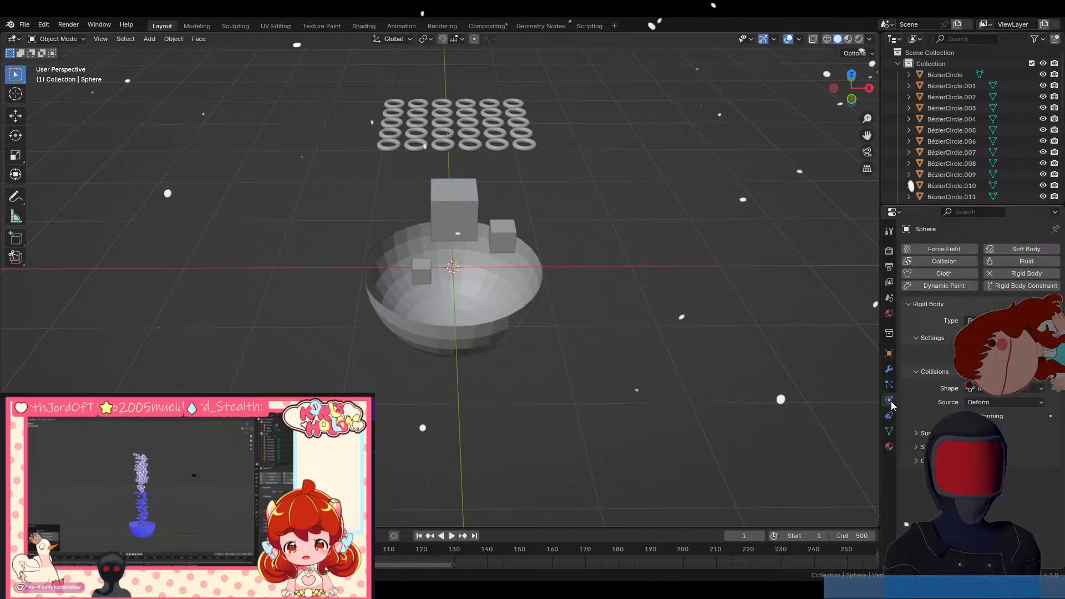
pyautogui.click(890, 387)
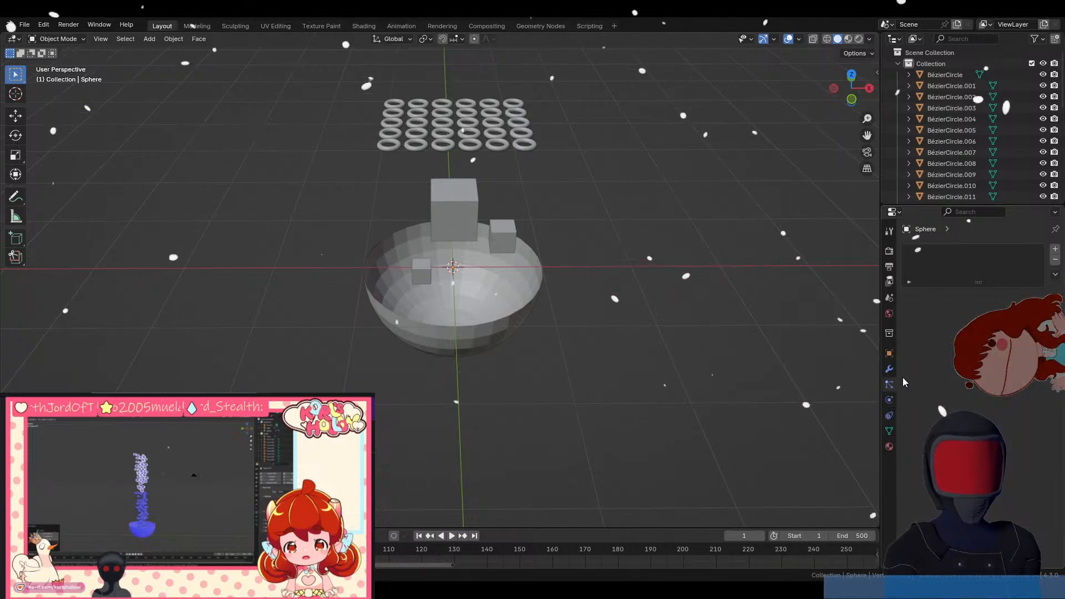
pyautogui.click(1056, 249)
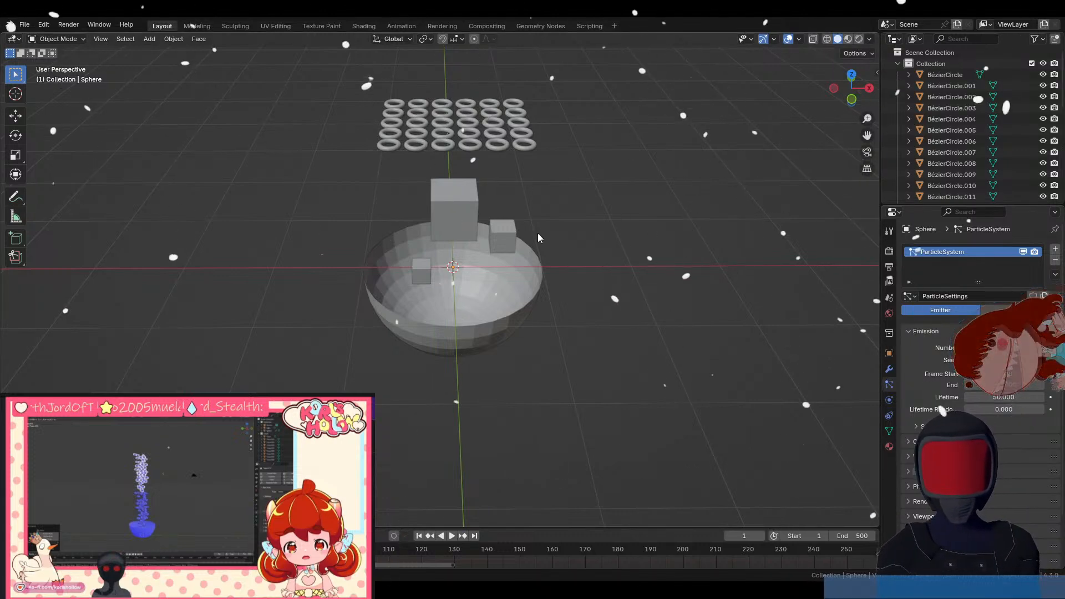
pyautogui.click(1011, 310)
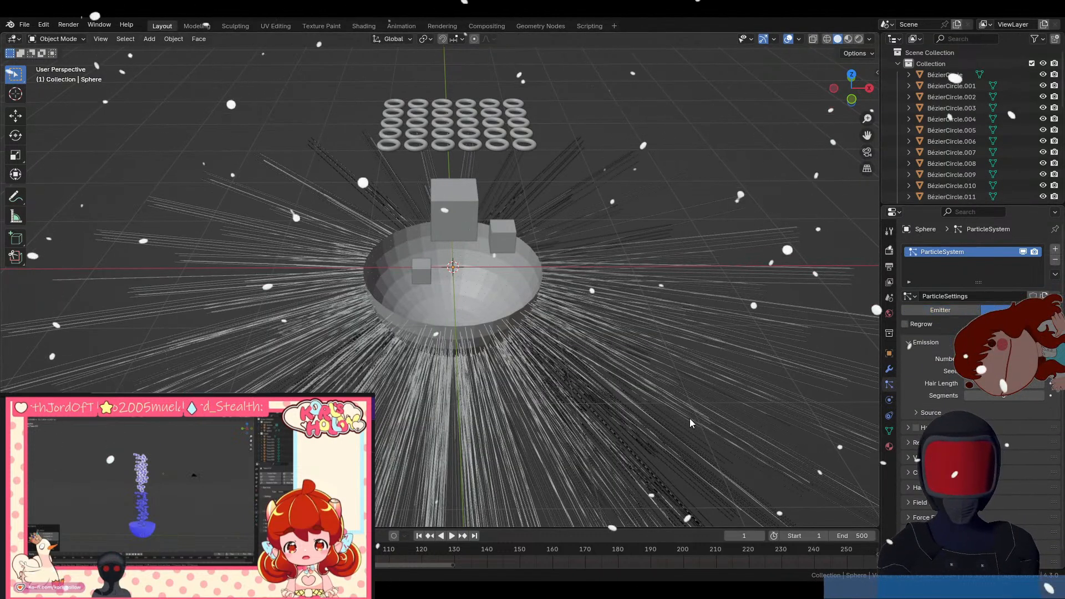
pyautogui.moveTo(691, 418); pyautogui.dragTo(716, 413, button='middle')
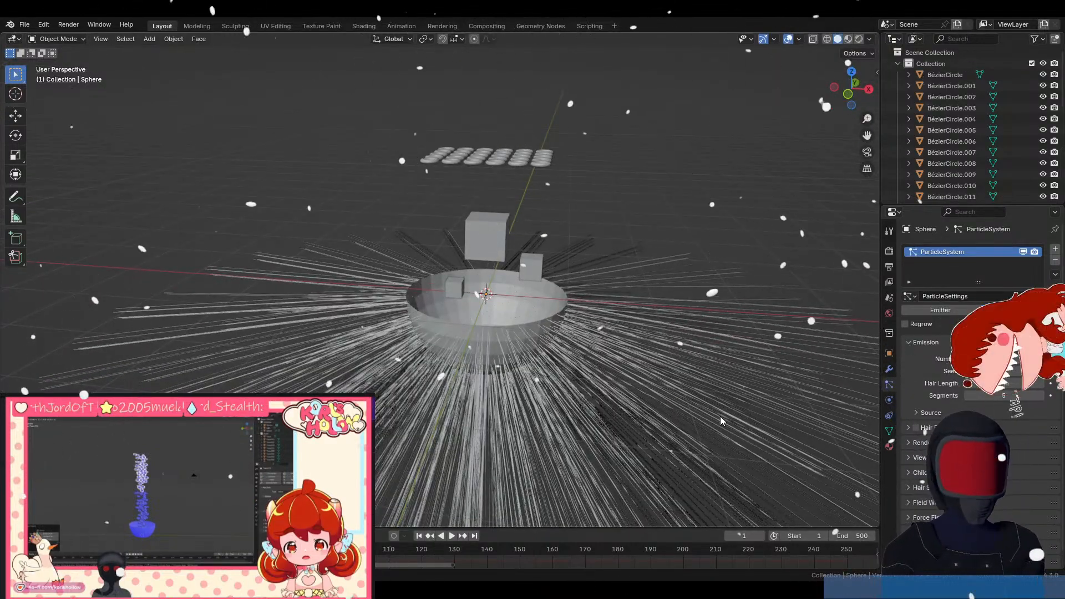
pyautogui.click(1056, 259)
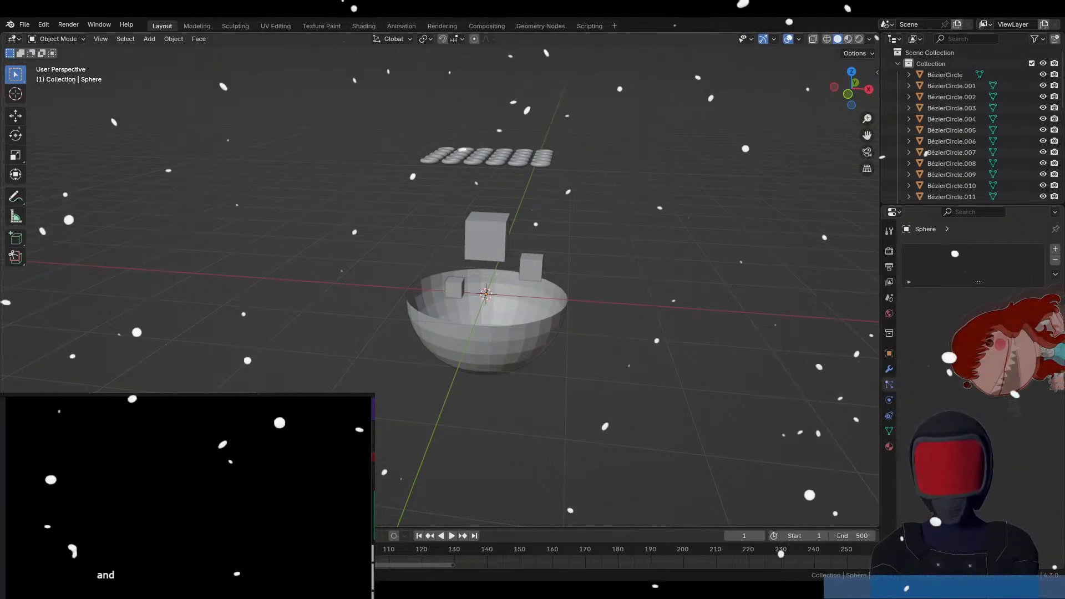
# Add a plane mesh and raise it along Z to between the largest cube and the ring grid.
pyautogui.click(512, 280)
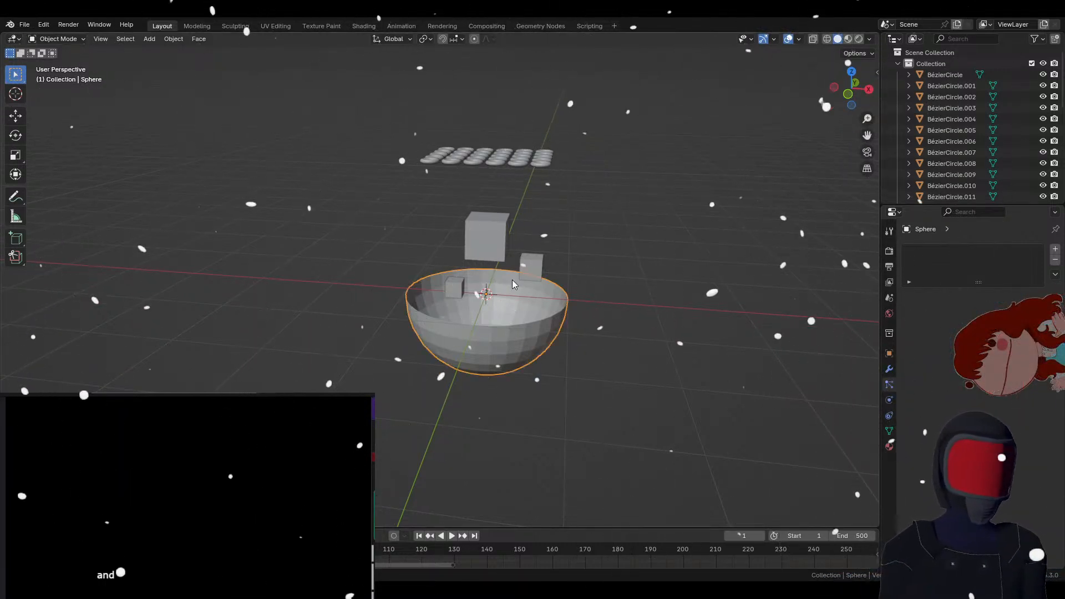
pyautogui.hotkey('shift', 'a')
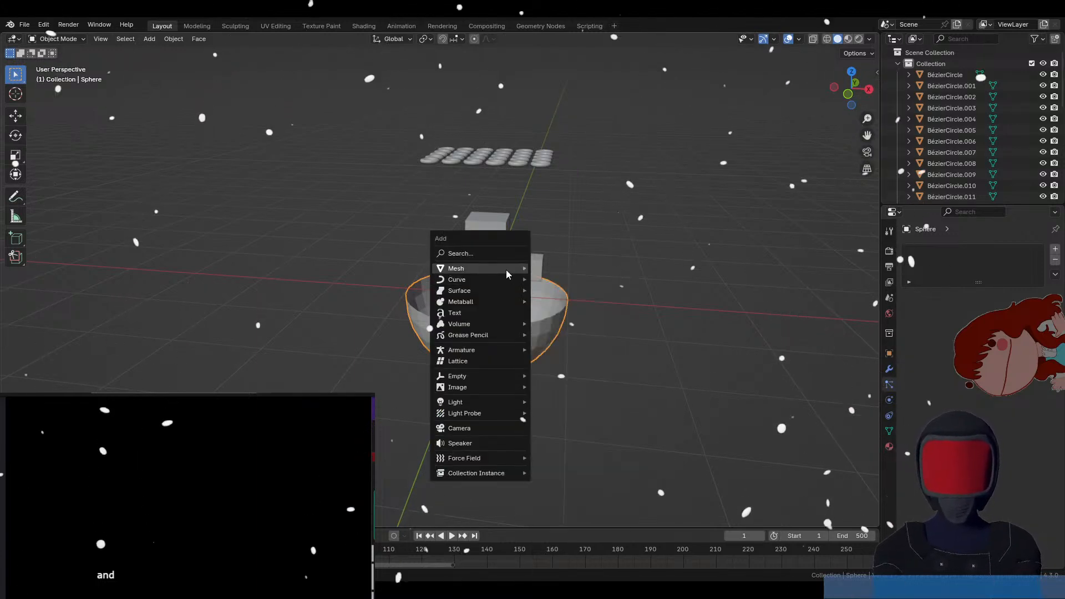
pyautogui.moveTo(506, 270)
pyautogui.click(575, 269)
pyautogui.press('g')
pyautogui.press('z')
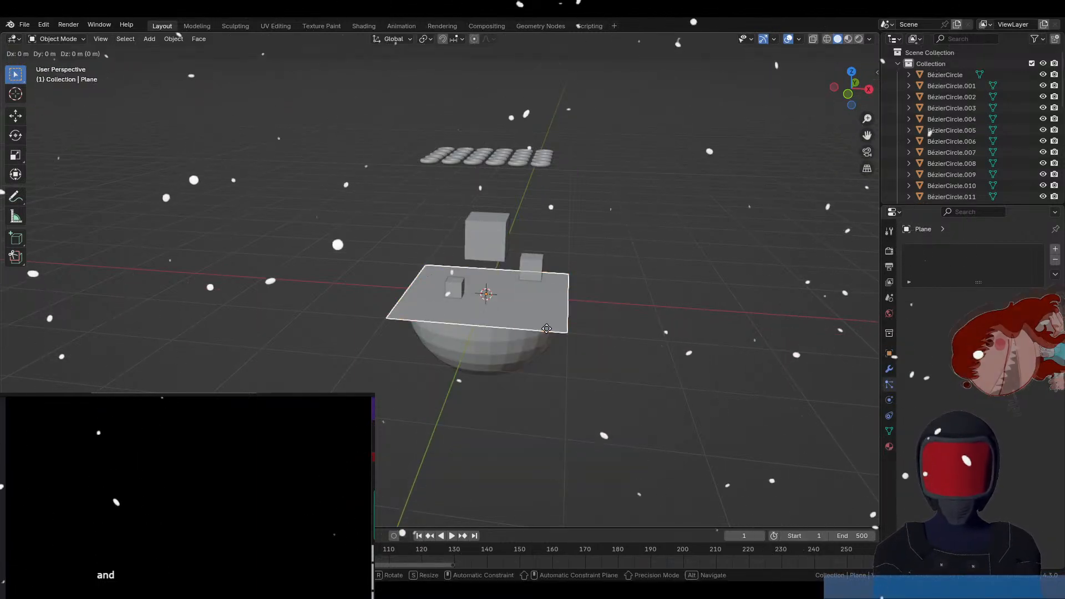
pyautogui.click(579, 242)
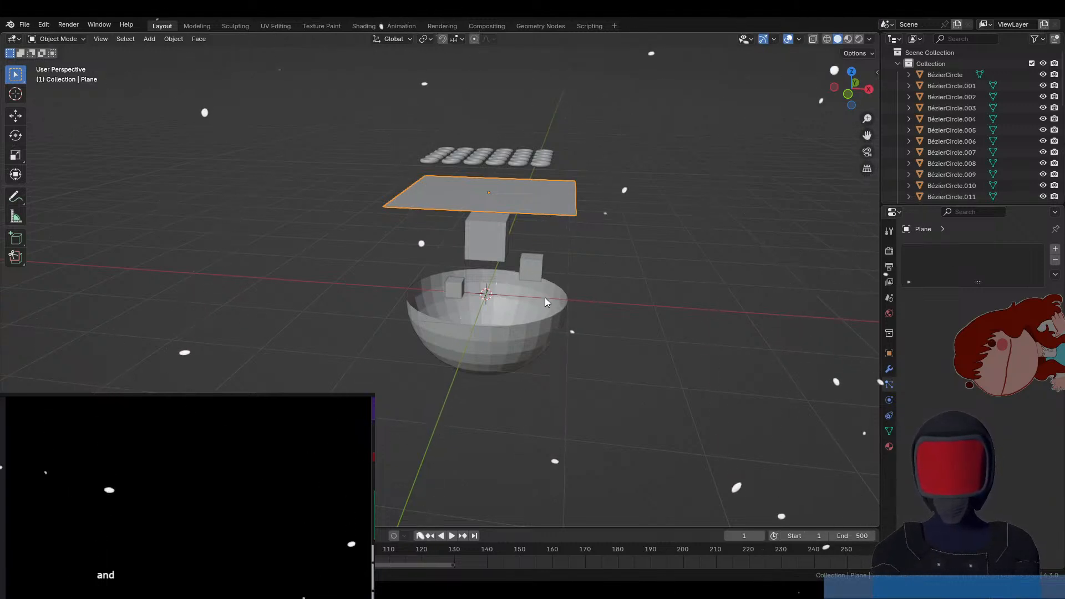
# Delete every object in the scene, including the bowl, cubes, rings and plane.
pyautogui.click(525, 296)
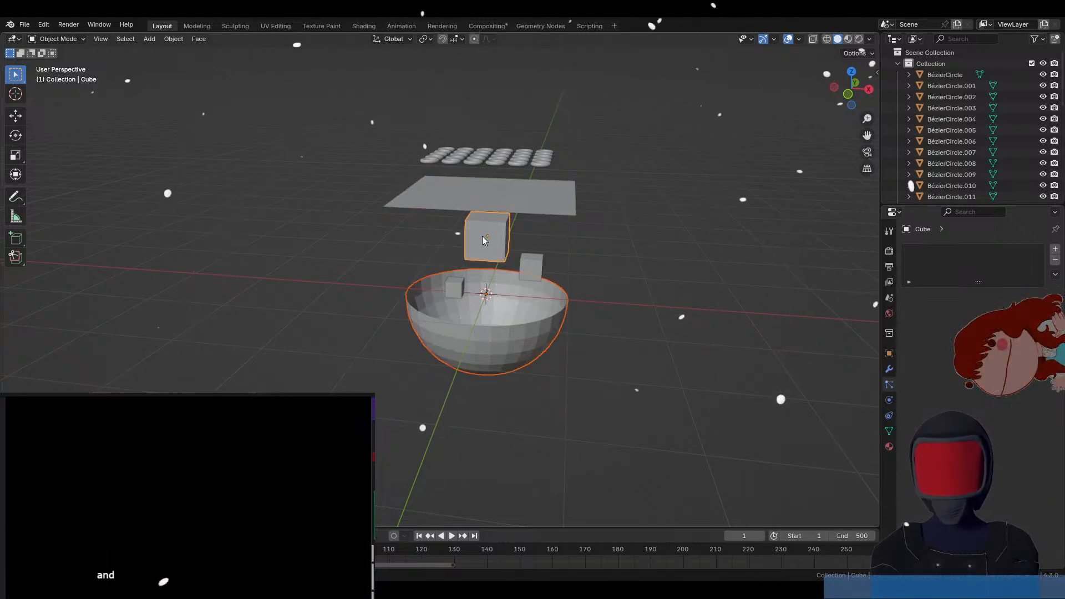
pyautogui.press('a')
pyautogui.press('x')
pyautogui.click(545, 256)
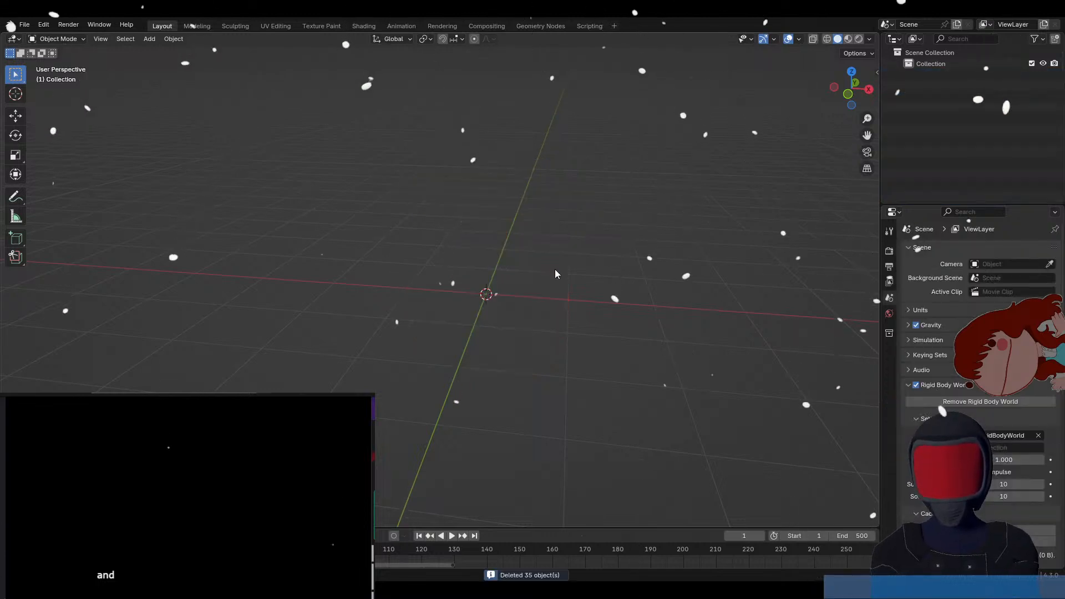
# Add a monkey head mesh and a plane mesh at the world origin.
pyautogui.hotkey('shift', 'a')
pyautogui.moveTo(554, 270)
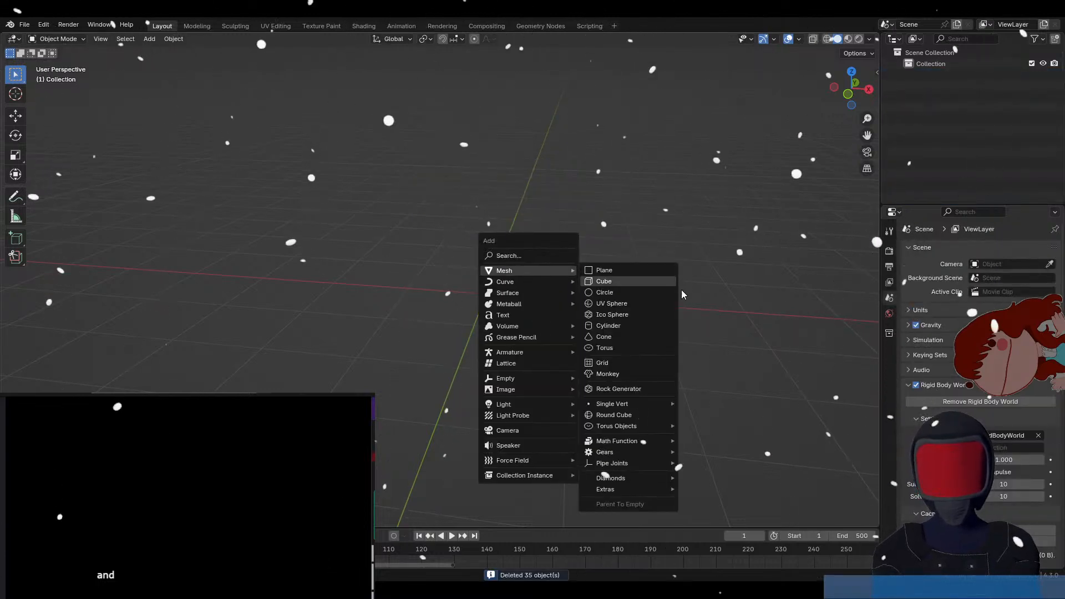
pyautogui.click(607, 373)
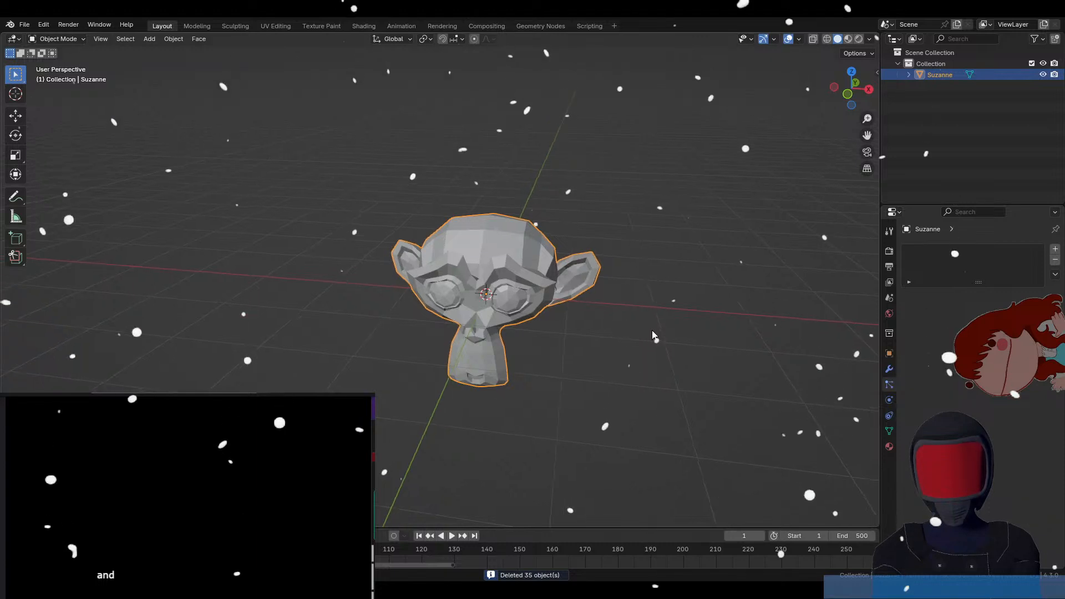
pyautogui.moveTo(653, 335); pyautogui.dragTo(584, 332, button='middle')
pyautogui.hotkey('shift', 'a')
pyautogui.moveTo(651, 261)
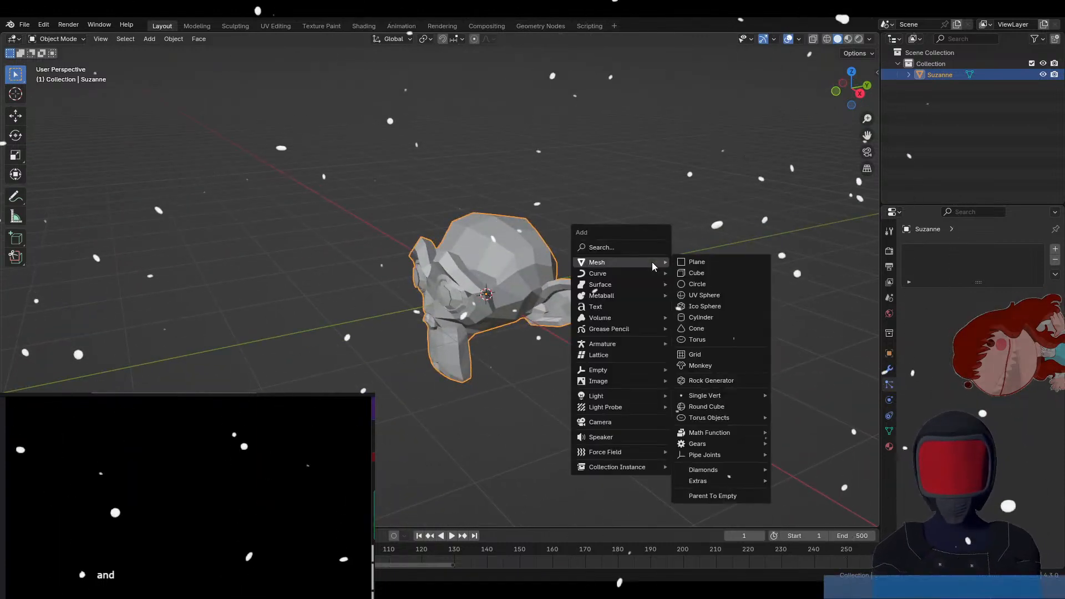
pyautogui.click(694, 262)
pyautogui.moveTo(537, 378); pyautogui.dragTo(616, 364, button='middle')
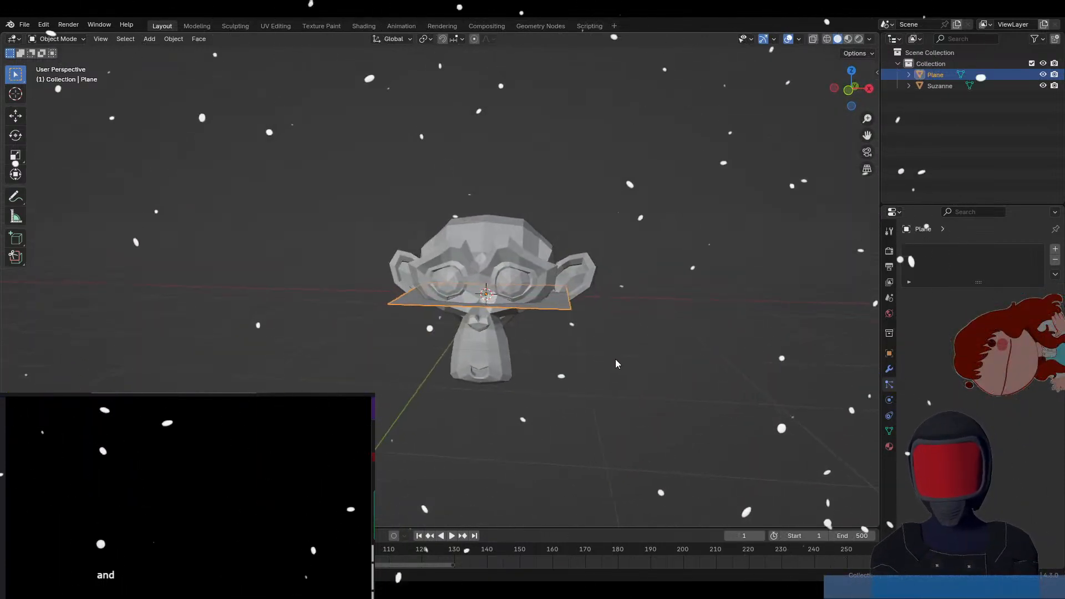
# Raise the plane along Z until it sits just above the top of the monkey head.
pyautogui.press('Tab')
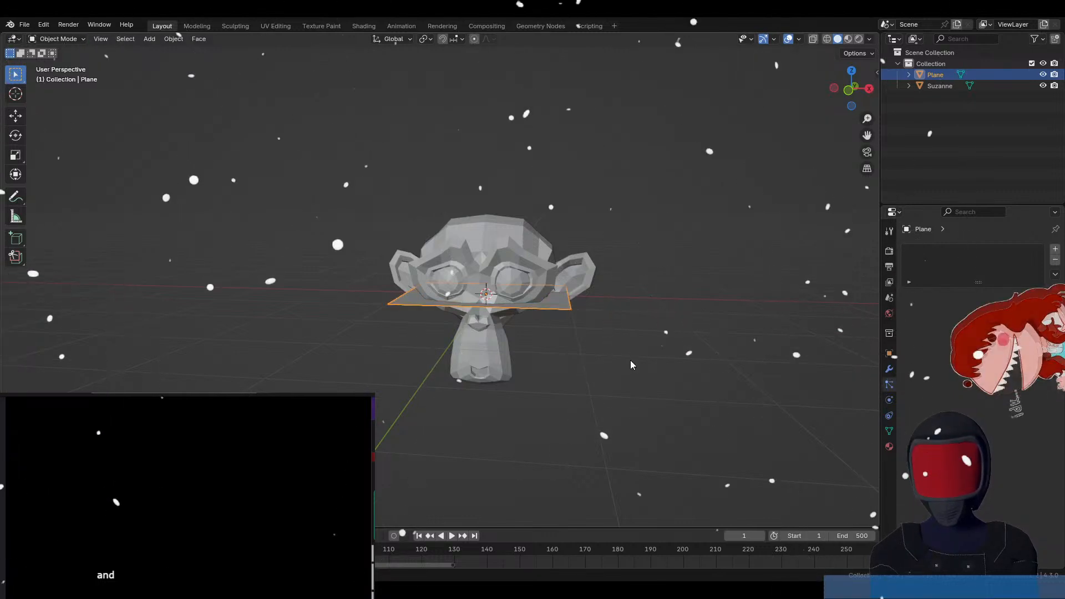
pyautogui.press('Tab')
pyautogui.press('g')
pyautogui.press('z')
pyautogui.click(647, 271)
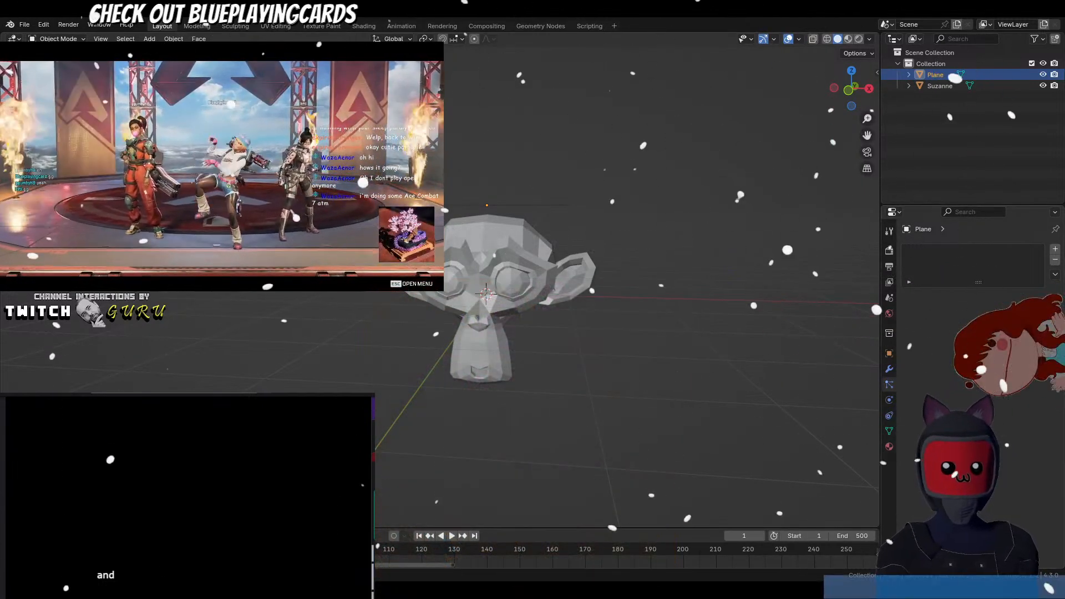
pyautogui.moveTo(504, 205); pyautogui.dragTo(514, 229, button='middle')
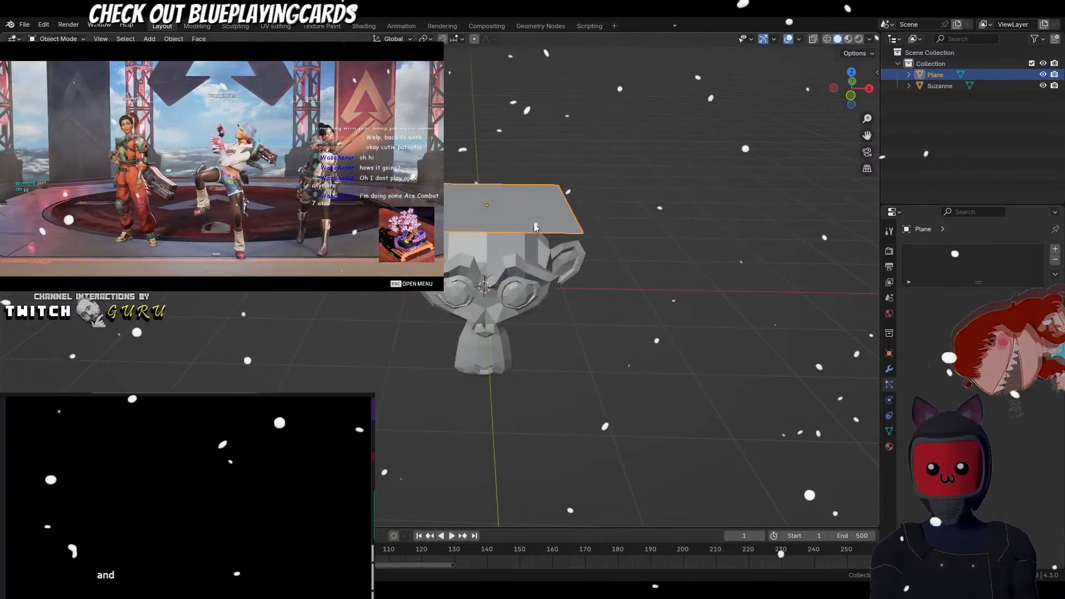
# In Edit Mode, move the plane's edge on the negative X side about 1.11 m along X to near the head's centre line.
pyautogui.press('Tab')
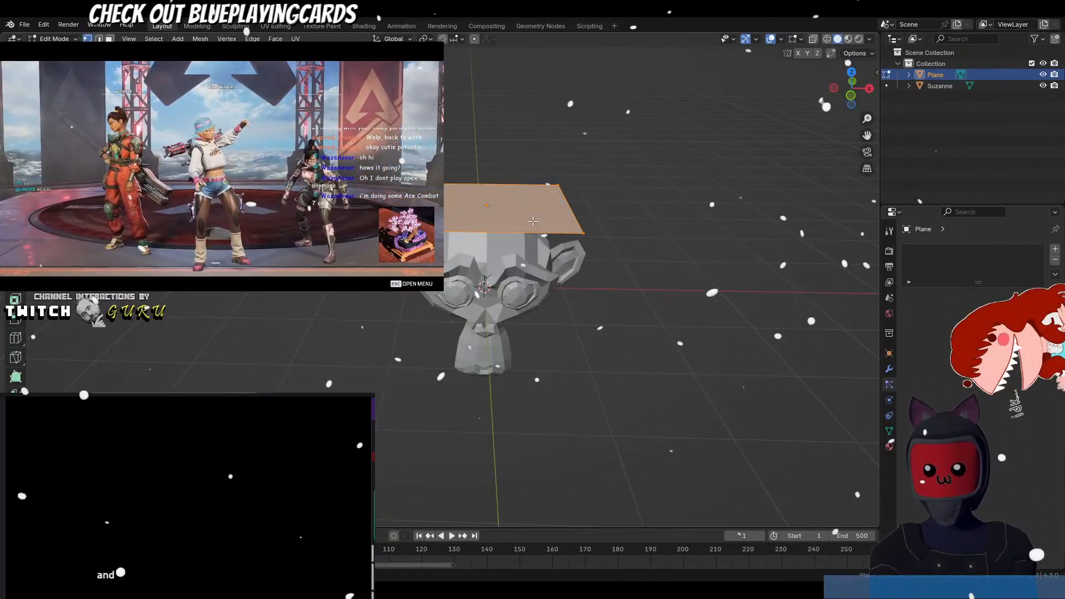
pyautogui.moveTo(532, 221); pyautogui.dragTo(535, 192, button='middle')
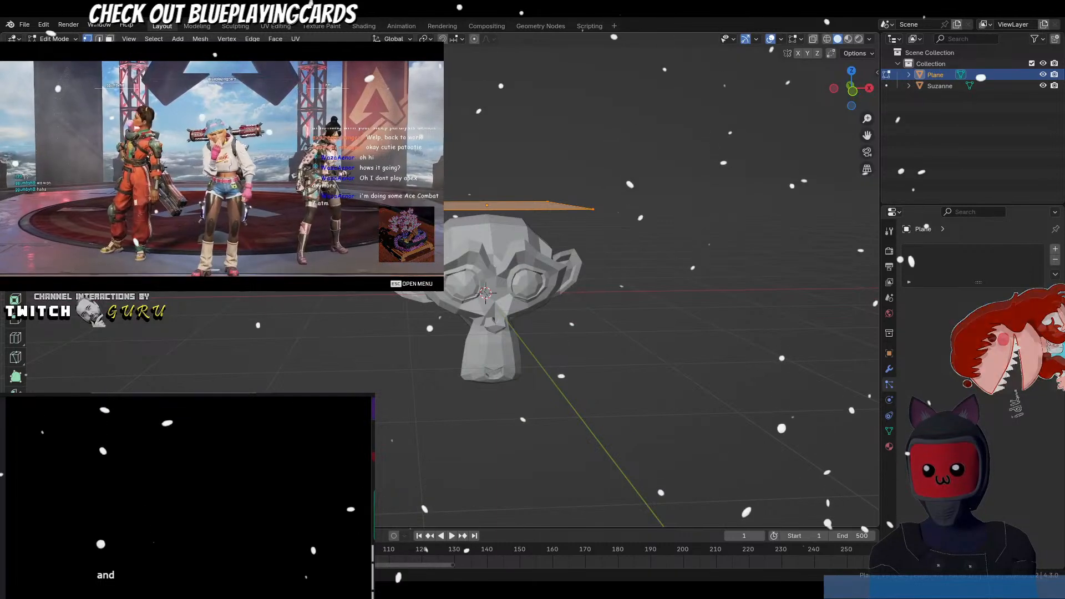
pyautogui.click(383, 210)
pyautogui.press('KP_3')
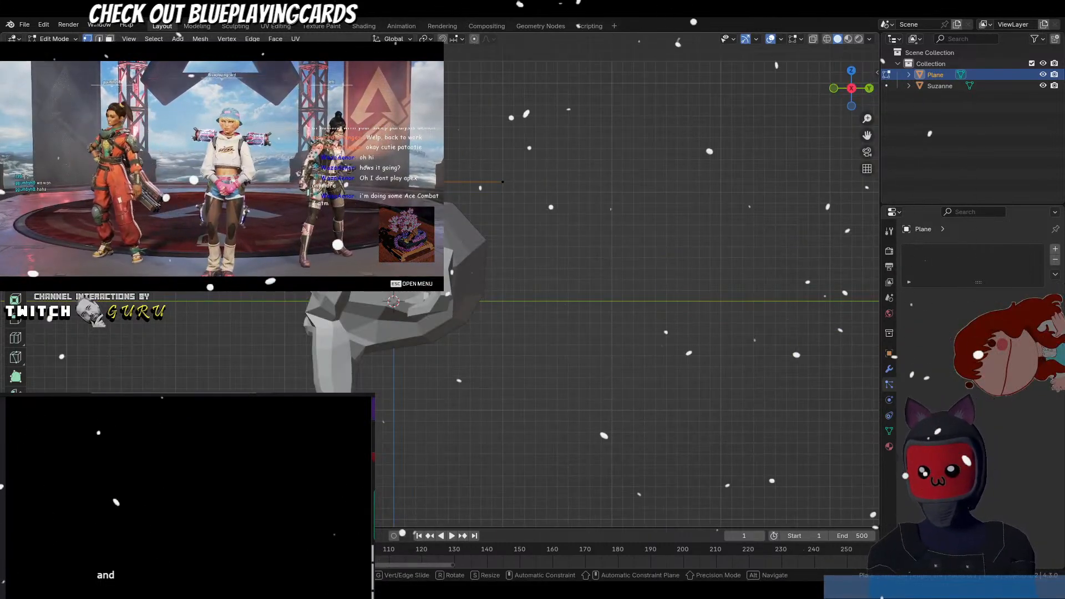
pyautogui.press('g')
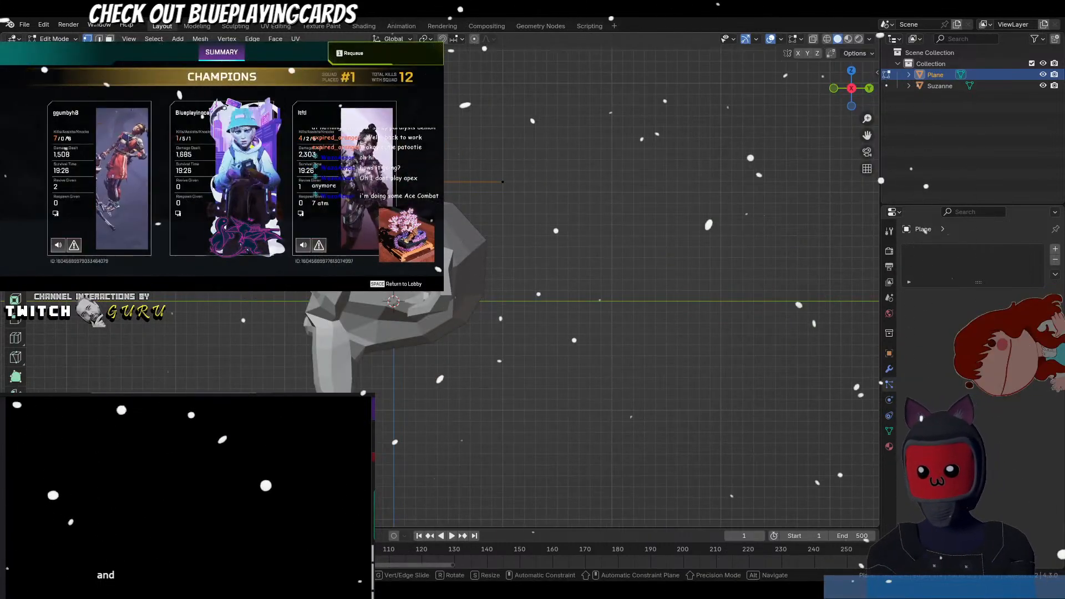
pyautogui.press('KP_1')
pyautogui.press('g')
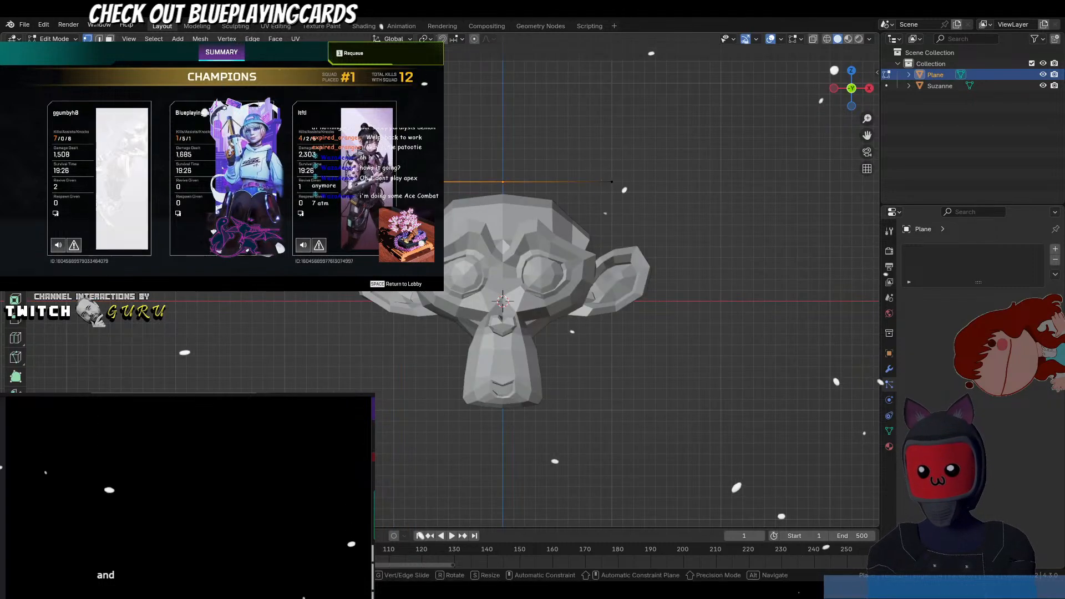
pyautogui.press('x')
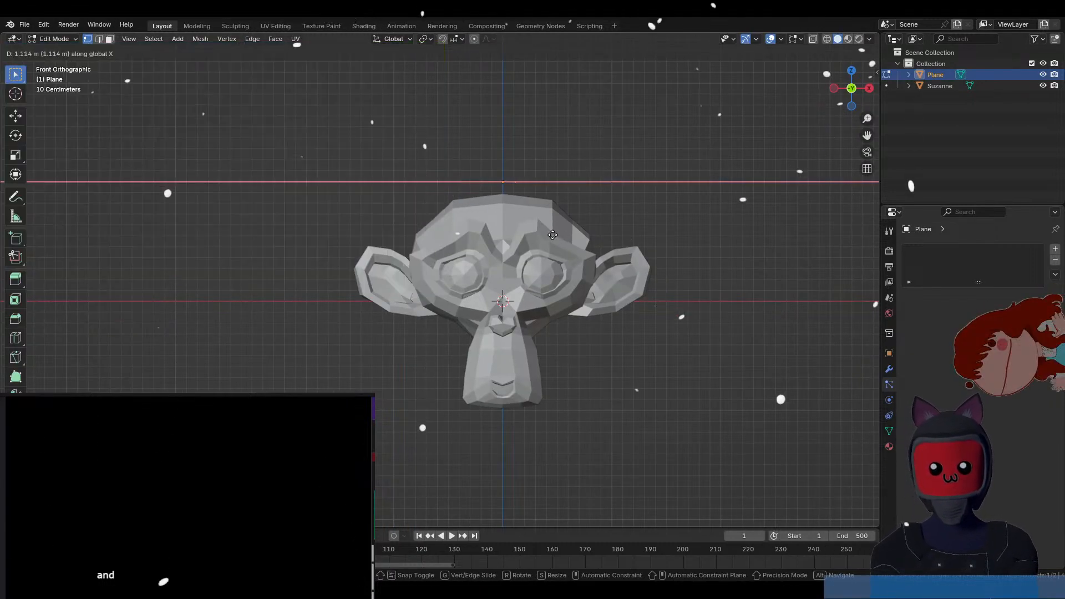
pyautogui.click(551, 234)
# Lower the plane's inner edge along Z onto the top of the head and align it along X with the centre line.
pyautogui.press('g')
pyautogui.press('z')
pyautogui.click(550, 248)
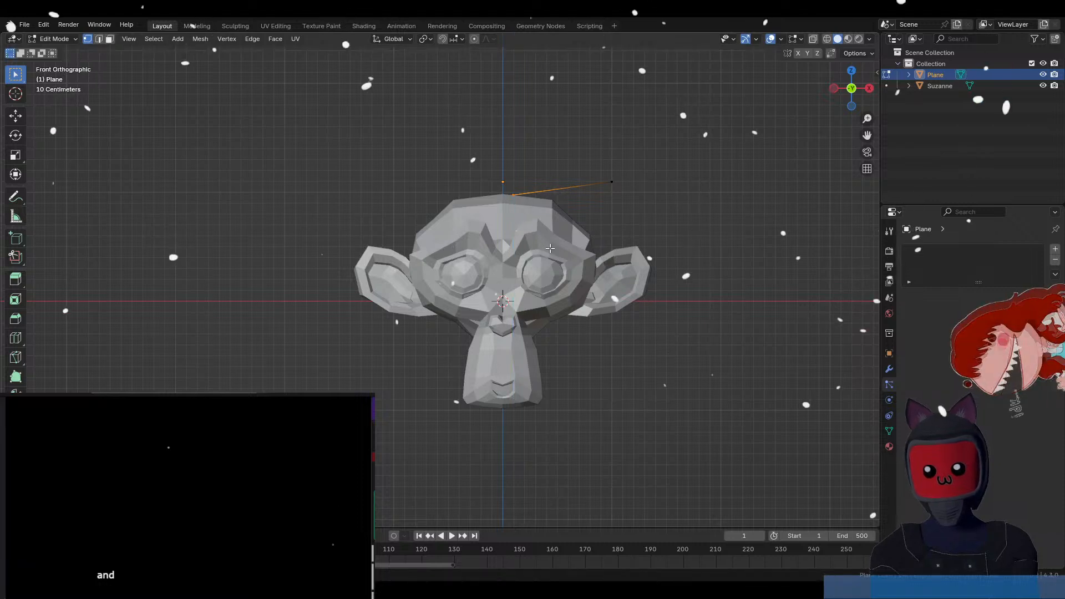
pyautogui.press('g')
pyautogui.press('x')
pyautogui.click(543, 245)
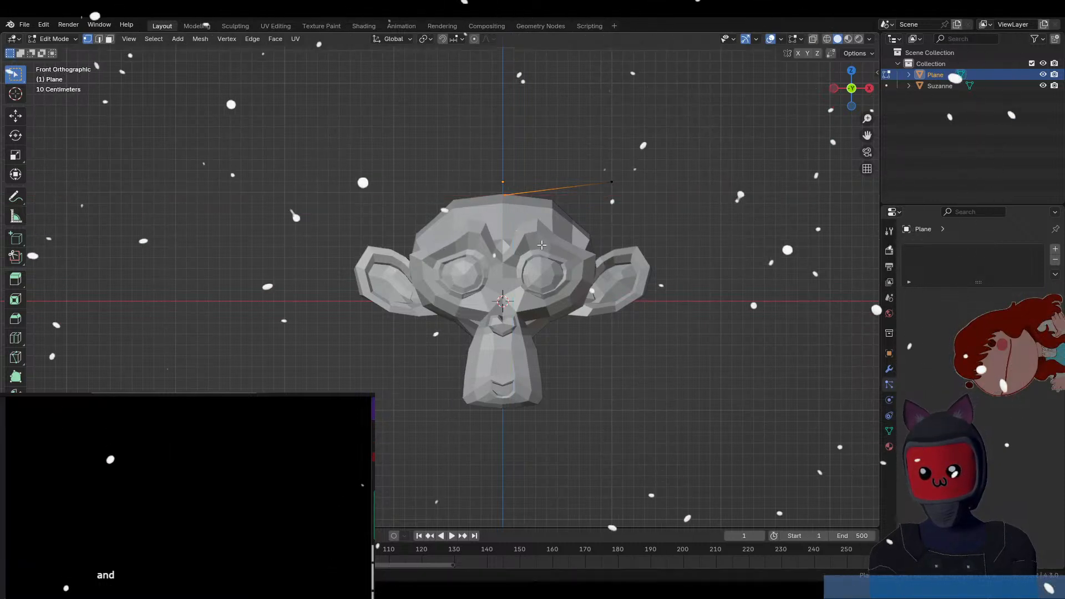
pyautogui.click(610, 184)
pyautogui.press('g')
pyautogui.press('z')
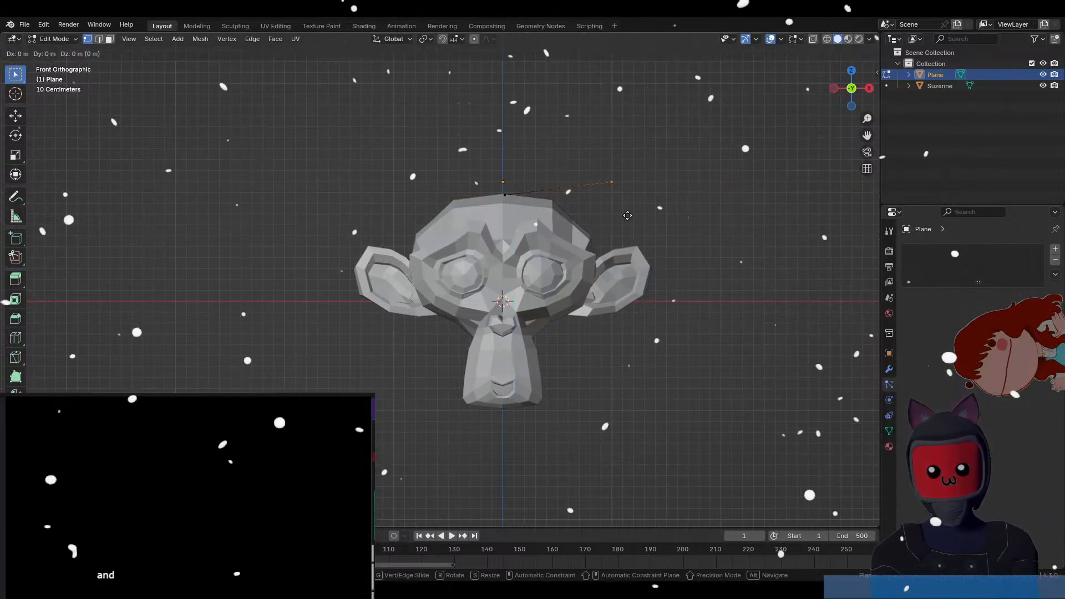
pyautogui.press('Escape')
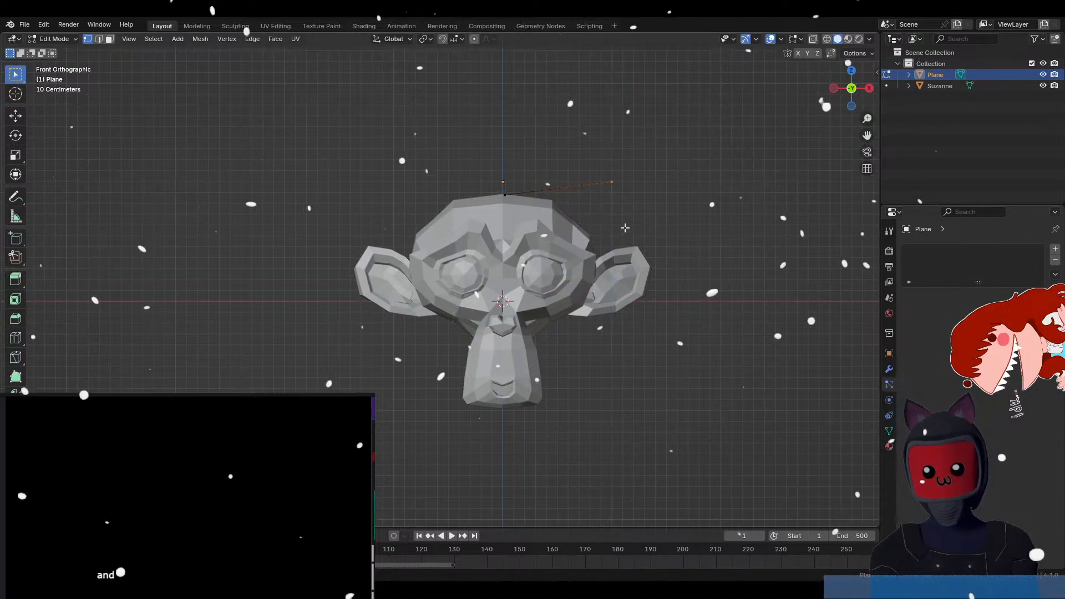
# Select the whole outer edge of the plane and lower it about 0.47 m along Z beside the head.
pyautogui.hotkey('alt', 'z')
pyautogui.hotkey('alt', 'z')
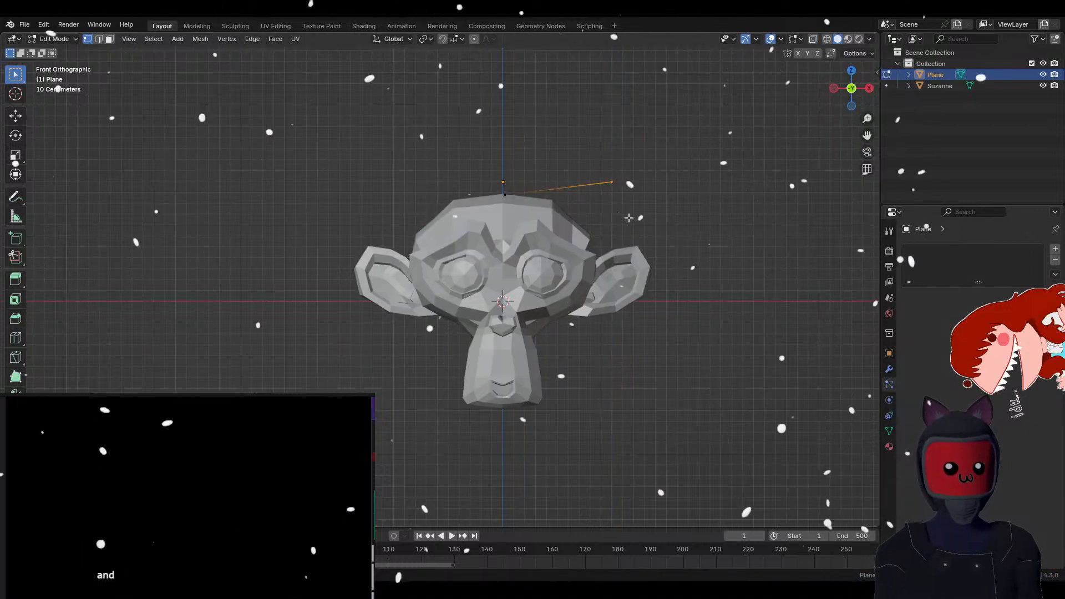
pyautogui.press('g')
pyautogui.press('z')
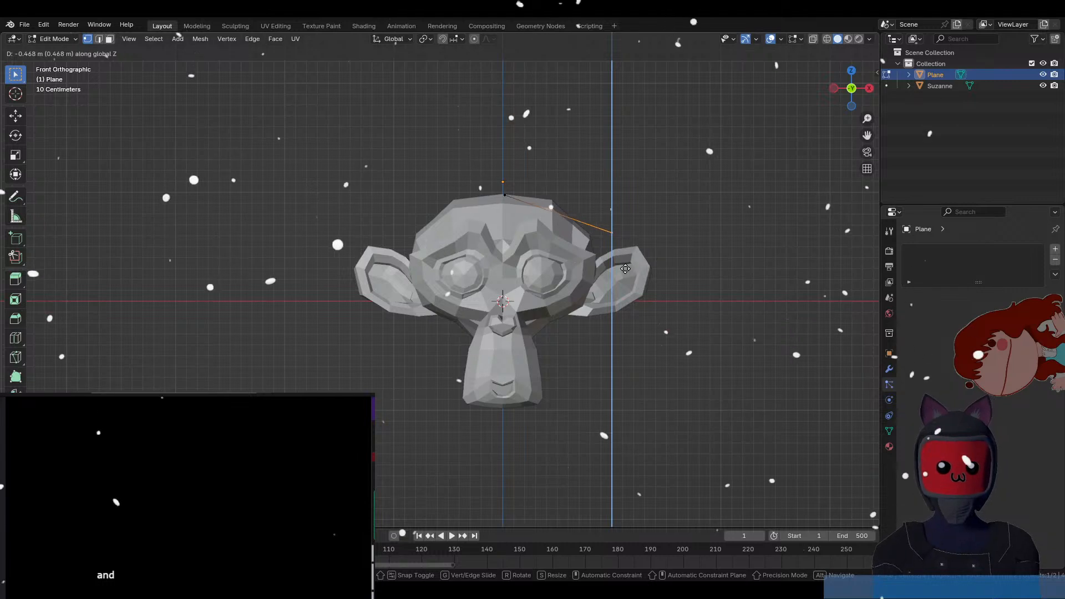
pyautogui.click(626, 269)
# Add one loop cut midway between the plane's inner and outer edges and raise it about 0.2 m along Z.
pyautogui.moveTo(566, 201); pyautogui.dragTo(573, 246, button='middle')
pyautogui.hotkey('ctrl', 'r')
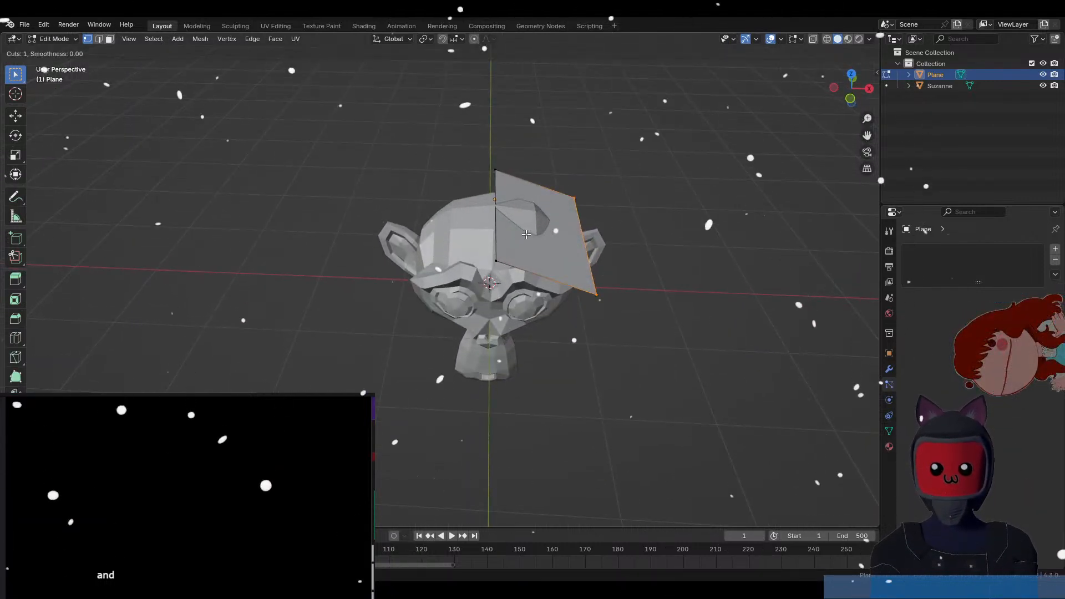
pyautogui.click(551, 212)
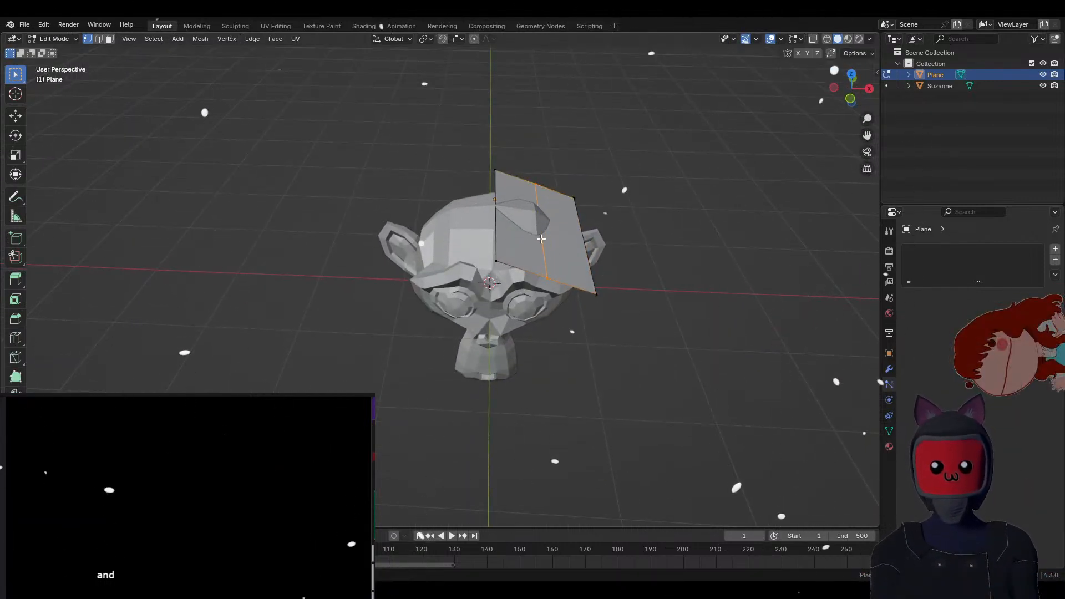
pyautogui.press('g')
pyautogui.press('z')
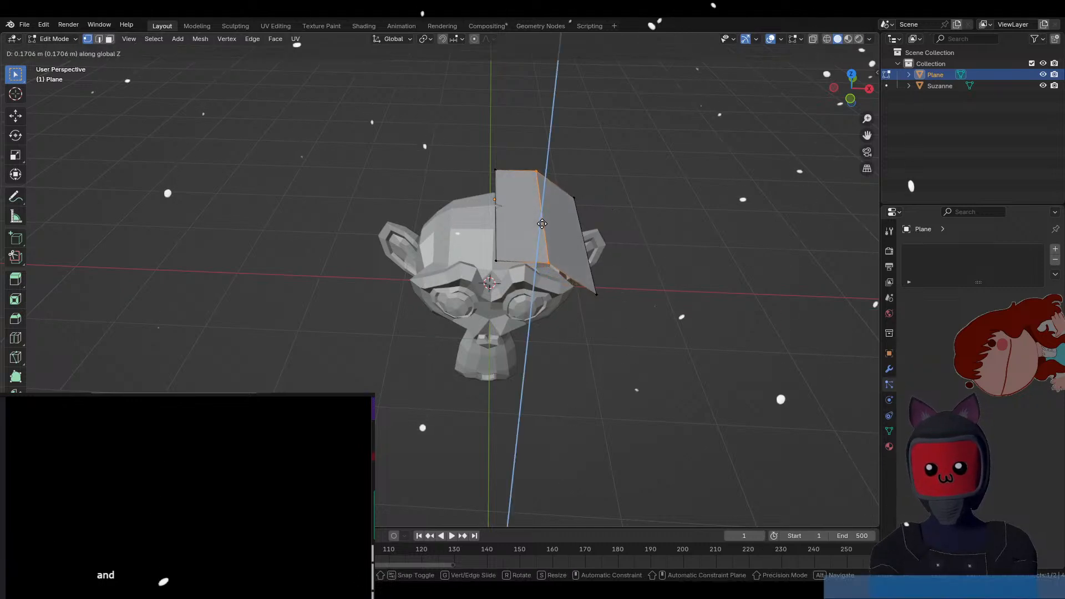
pyautogui.click(540, 217)
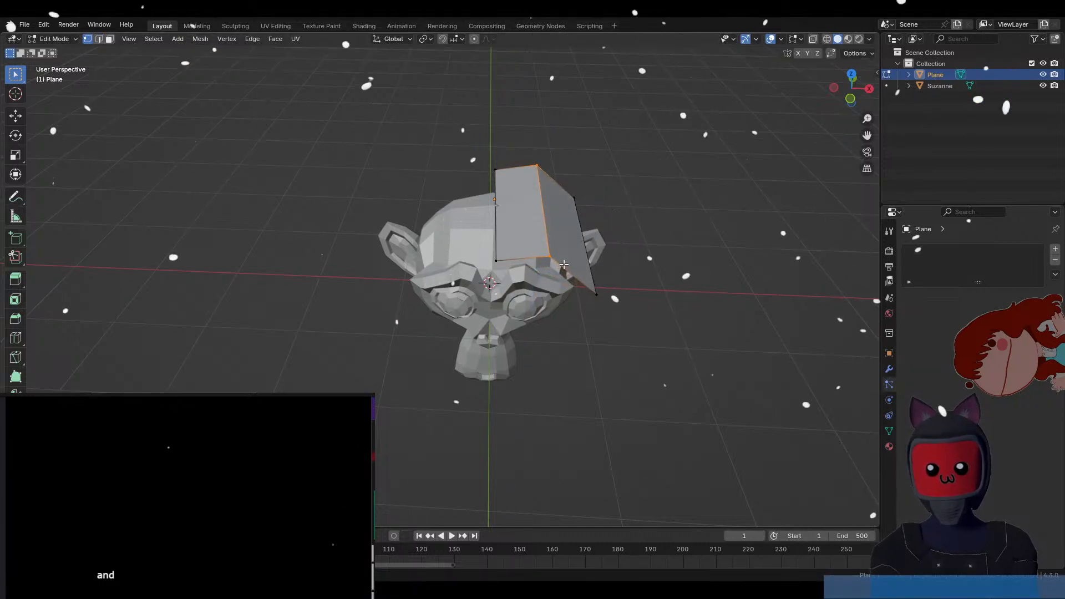
# Move the plane's front vertices about 1.08 m back along Y over the rear of the head and return to Object Mode.
pyautogui.moveTo(540, 218); pyautogui.dragTo(549, 230, button='middle')
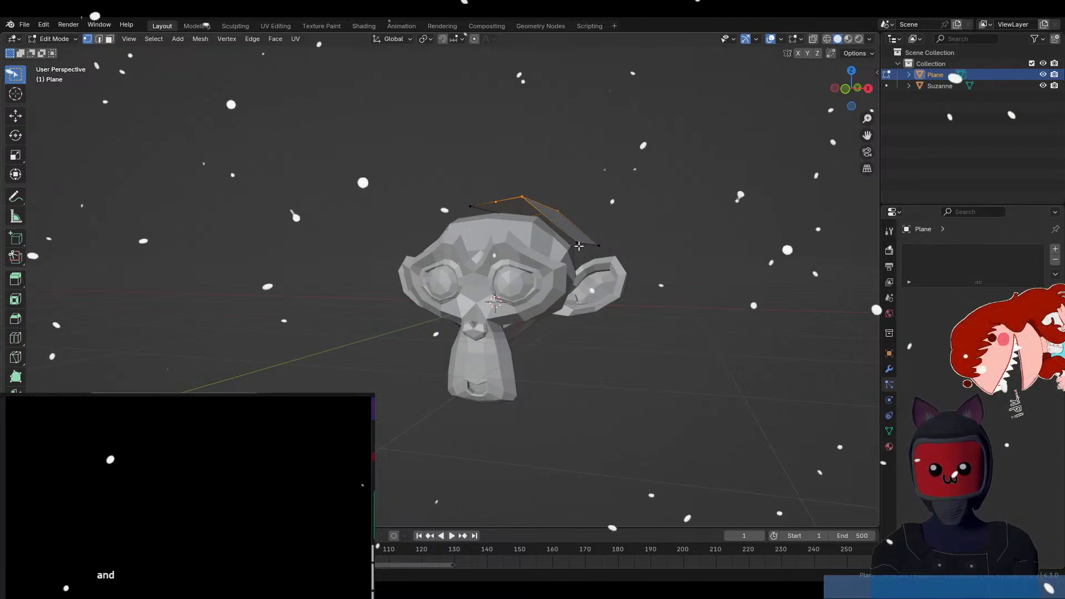
pyautogui.moveTo(549, 231); pyautogui.dragTo(458, 234, button='middle')
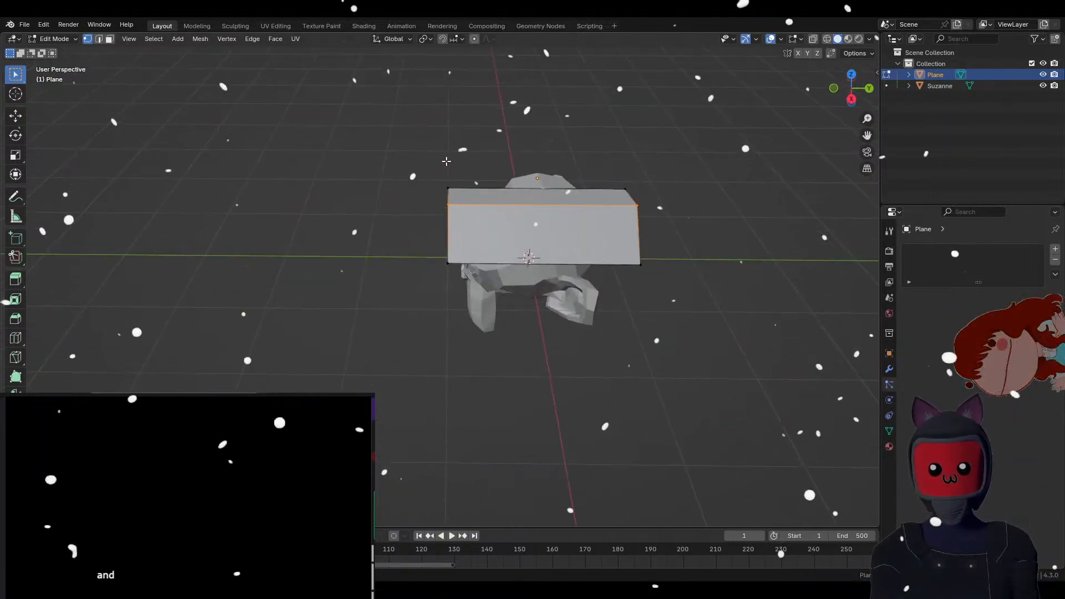
pyautogui.moveTo(446, 160); pyautogui.dragTo(482, 275)
pyautogui.press('g')
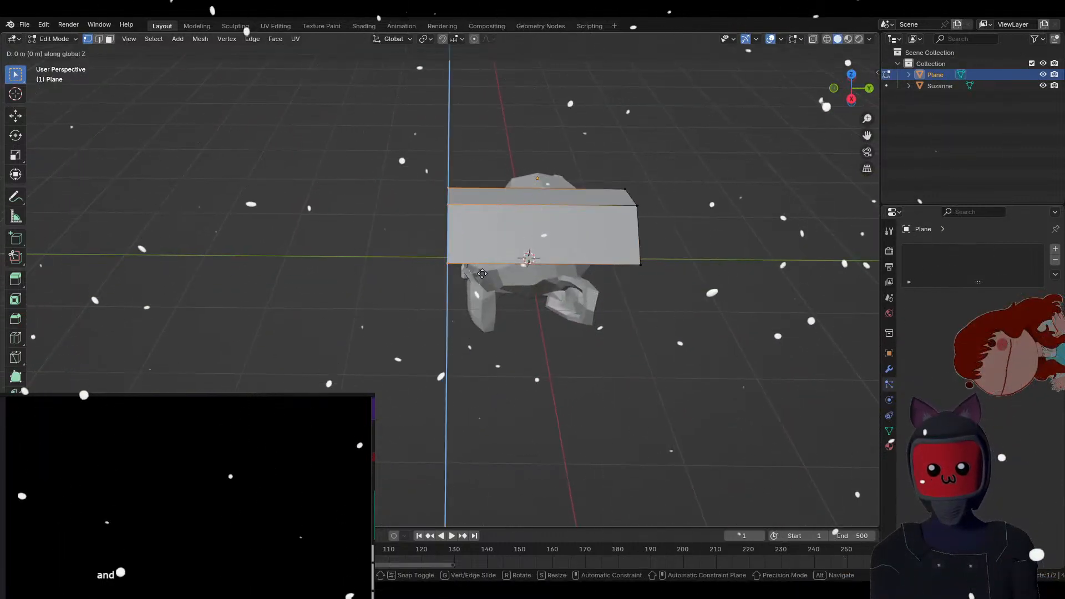
pyautogui.press('y')
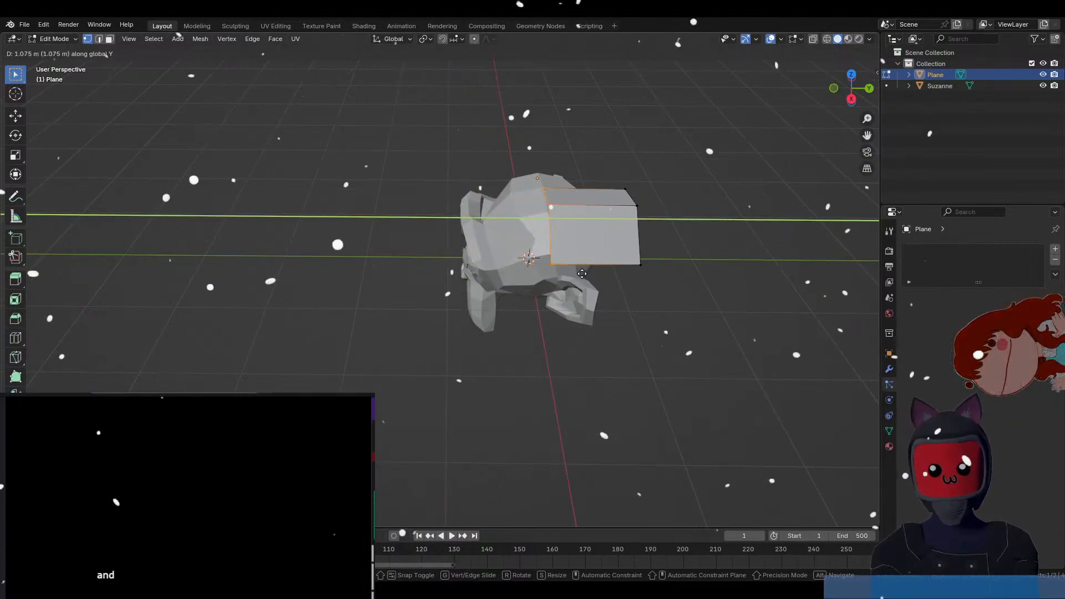
pyautogui.click(582, 273)
pyautogui.moveTo(581, 273); pyautogui.dragTo(539, 250, button='middle')
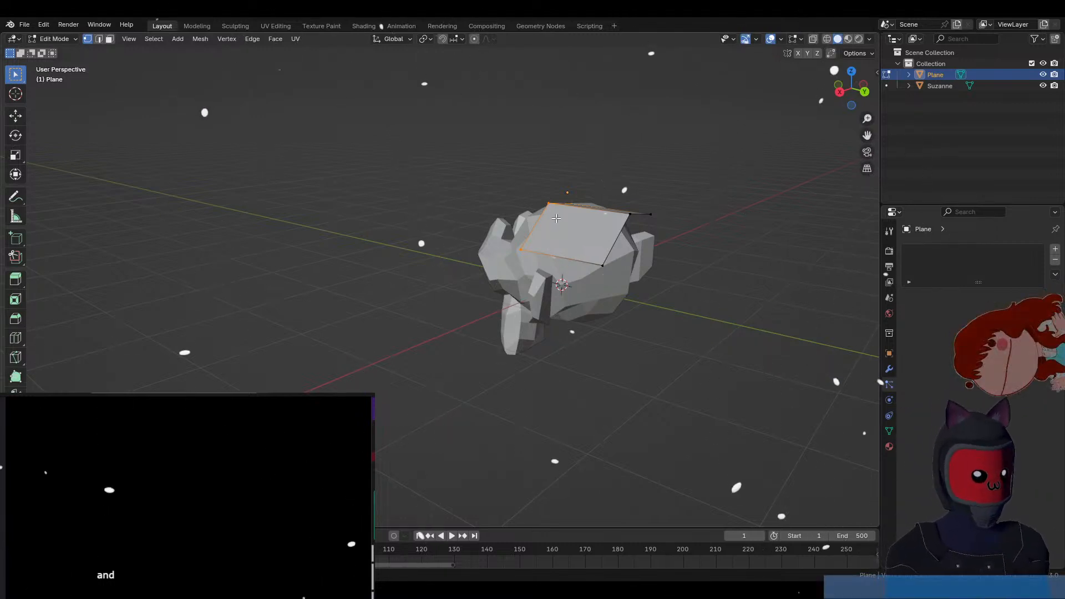
pyautogui.press('Tab')
pyautogui.moveTo(538, 248); pyautogui.dragTo(586, 271, button='middle')
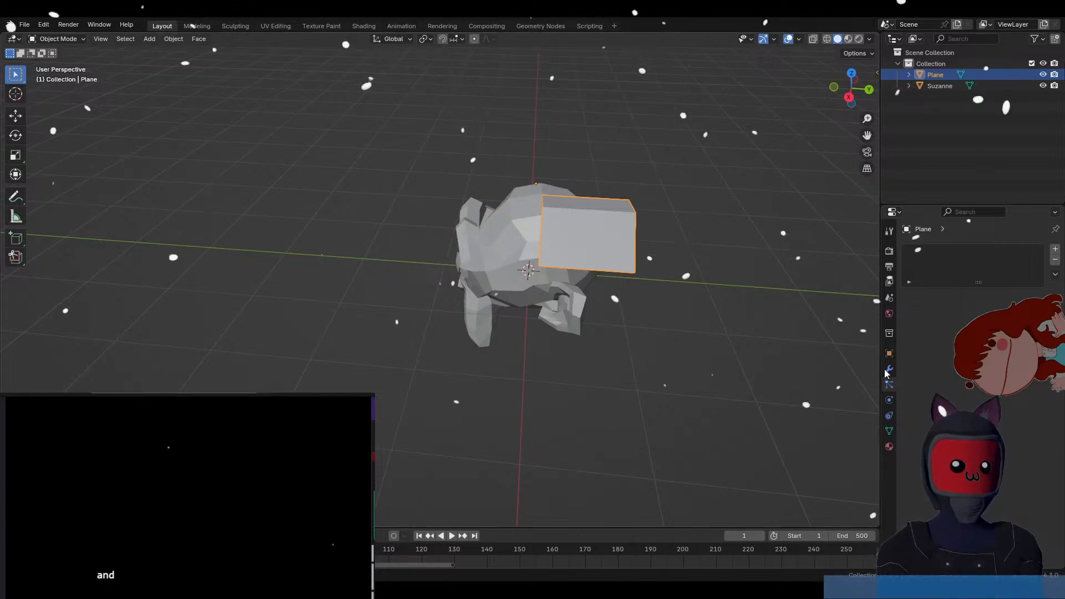
# Create a new material for the plane in the Shading workspace and fit its node tree in view.
pyautogui.click(364, 25)
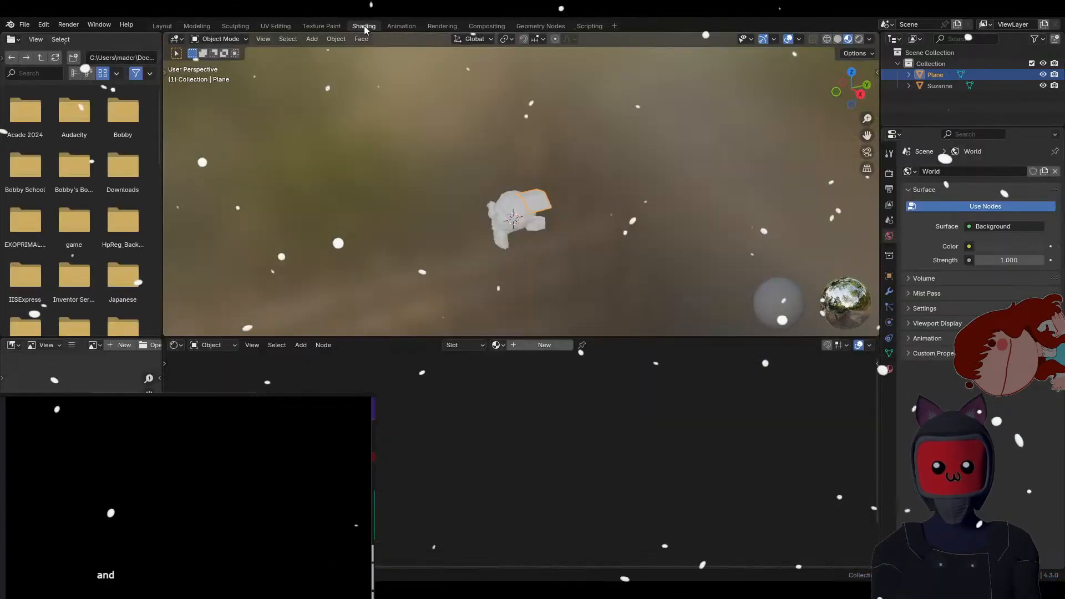
pyautogui.click(536, 346)
pyautogui.press('Home')
# Add an Image Texture node and connect its Color and Alpha outputs to the Principled BSDF's Base Color and Alpha.
pyautogui.hotkey('shift', 'a')
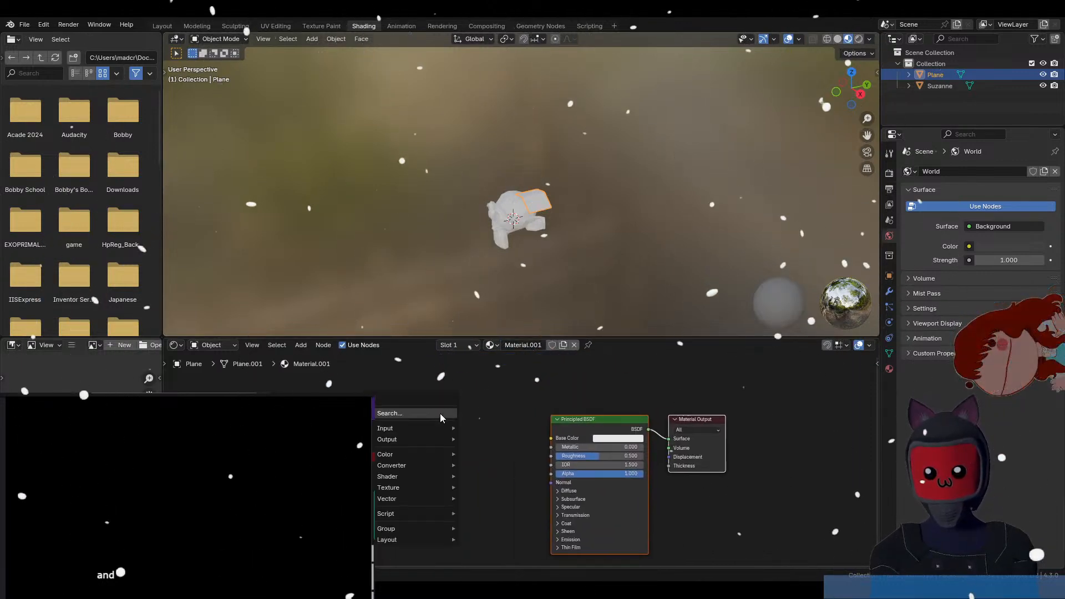
pyautogui.moveTo(433, 431)
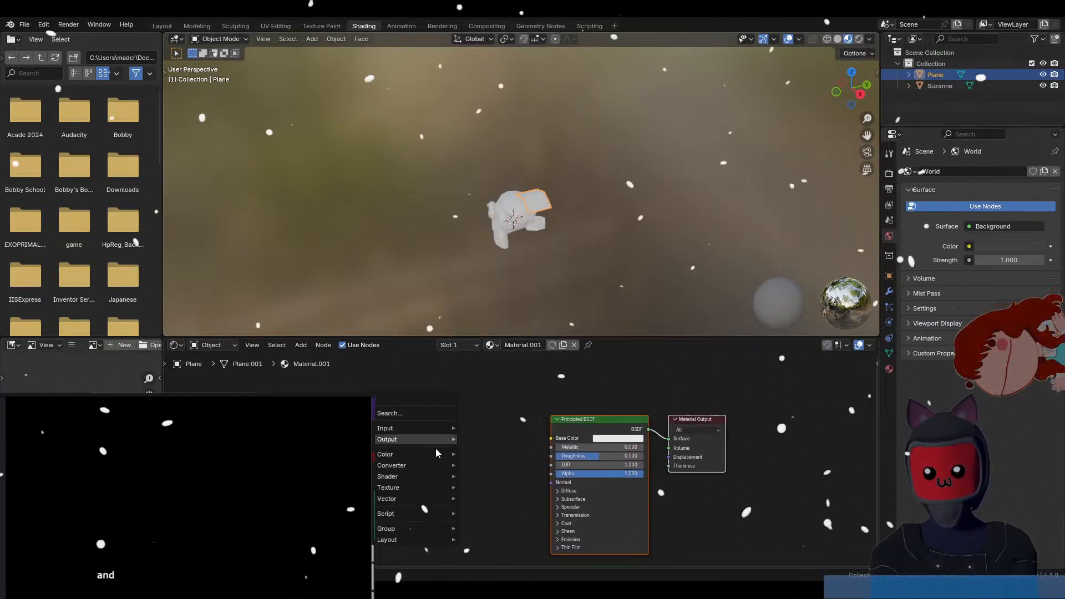
pyautogui.moveTo(417, 487)
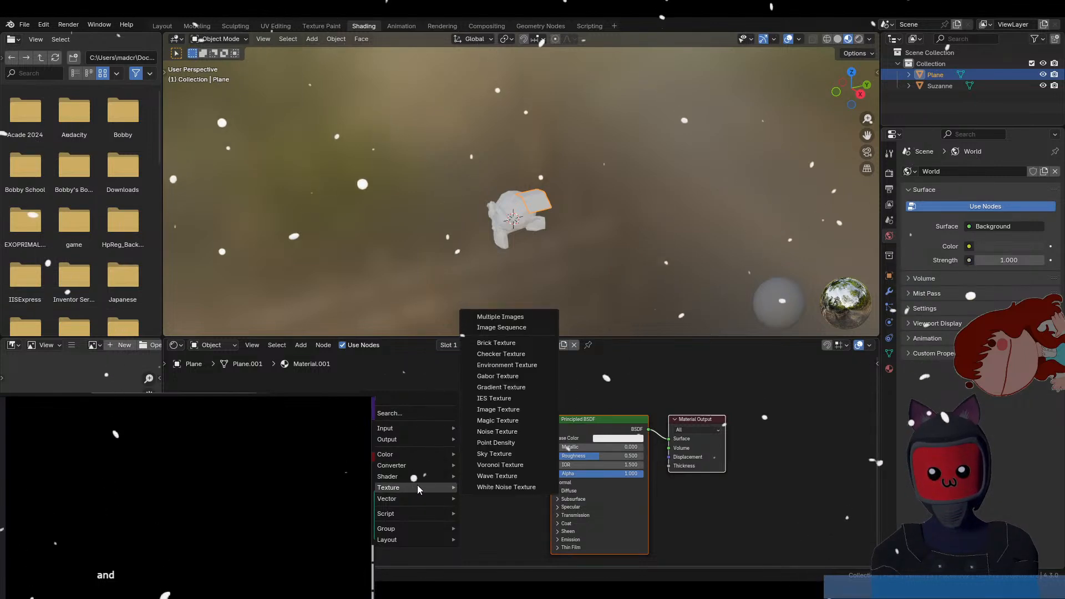
pyautogui.click(506, 411)
pyautogui.click(397, 418)
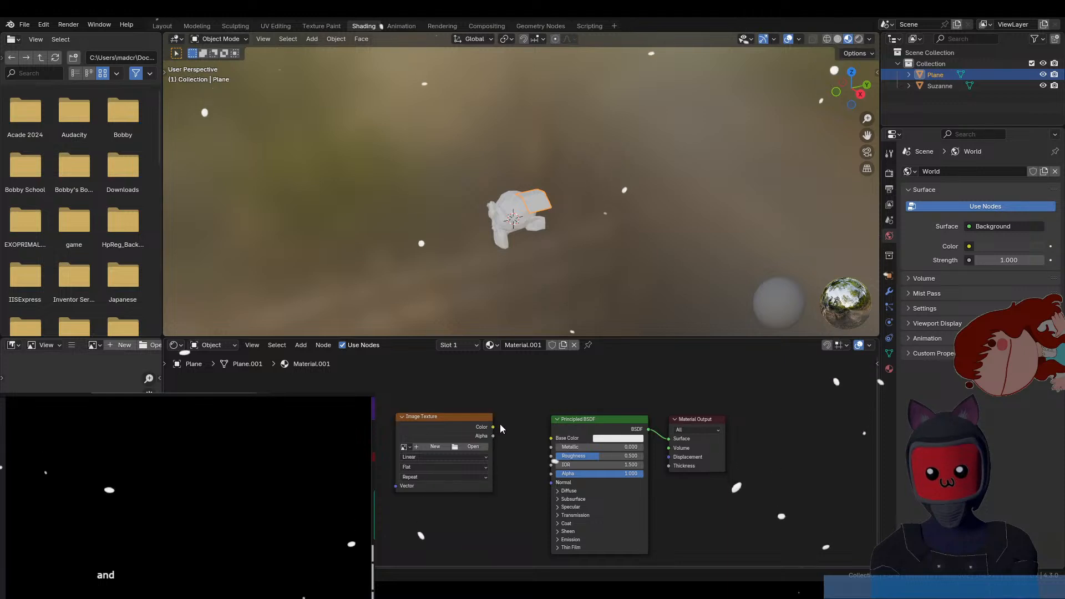
pyautogui.moveTo(500, 424); pyautogui.dragTo(551, 473)
pyautogui.scroll(2, 544, 232)
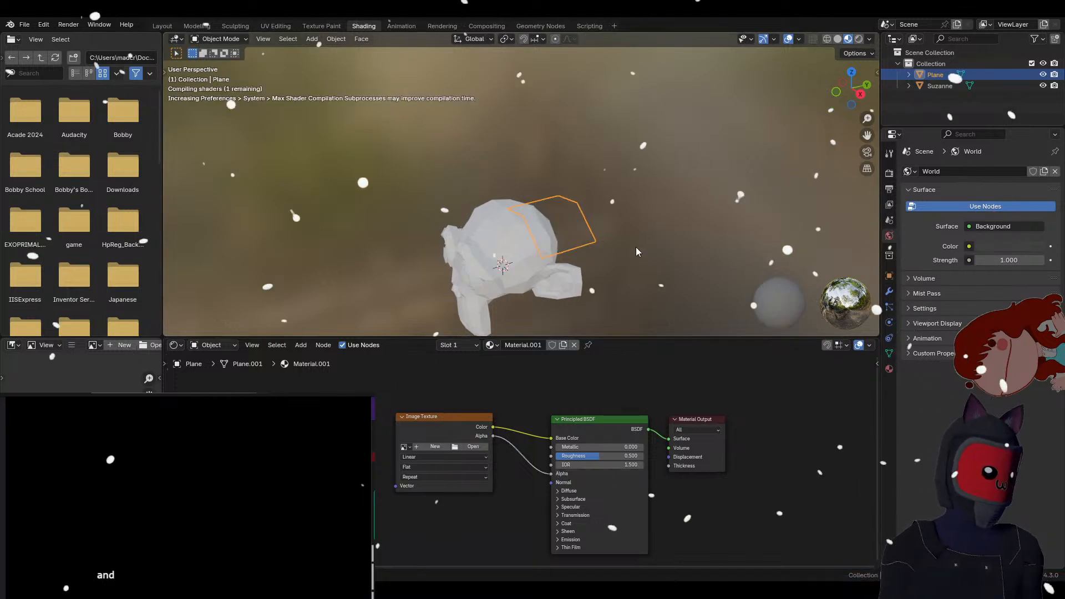
pyautogui.scroll(4, 629, 272)
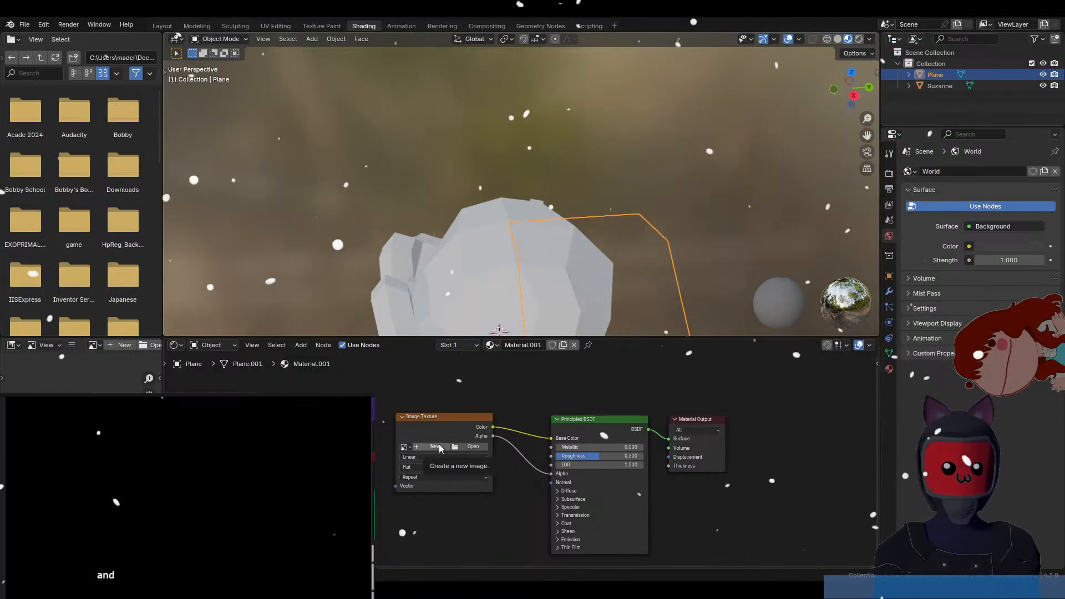
pyautogui.moveTo(585, 266); pyautogui.dragTo(703, 268, button='middle')
pyautogui.press('Tab')
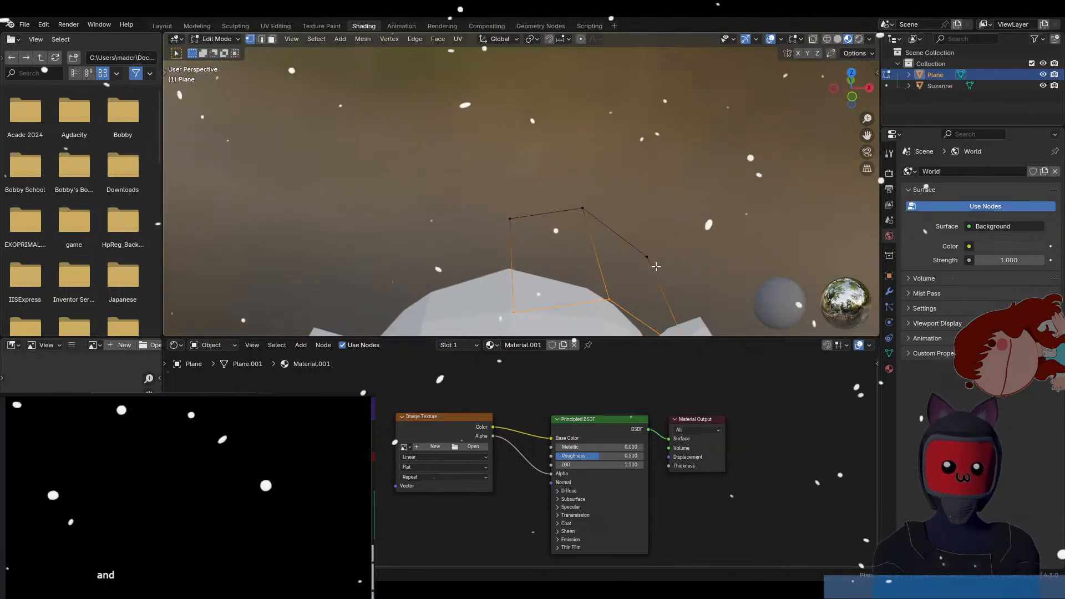
pyautogui.moveTo(625, 284); pyautogui.dragTo(552, 285, button='middle')
pyautogui.press('Tab')
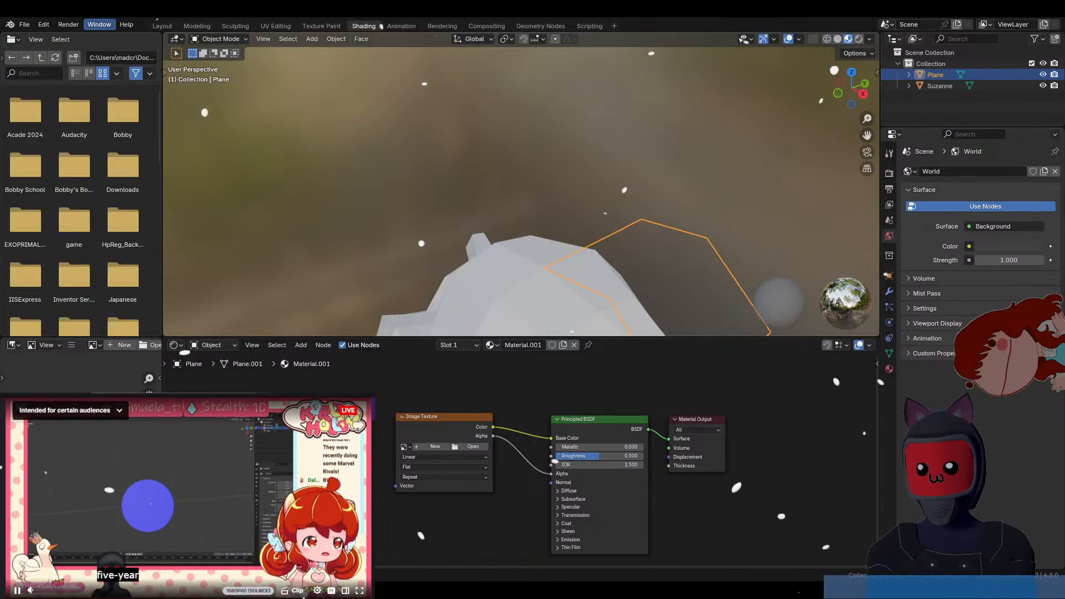
# Return to the Layout workspace and clear the object selection.
pyautogui.click(160, 26)
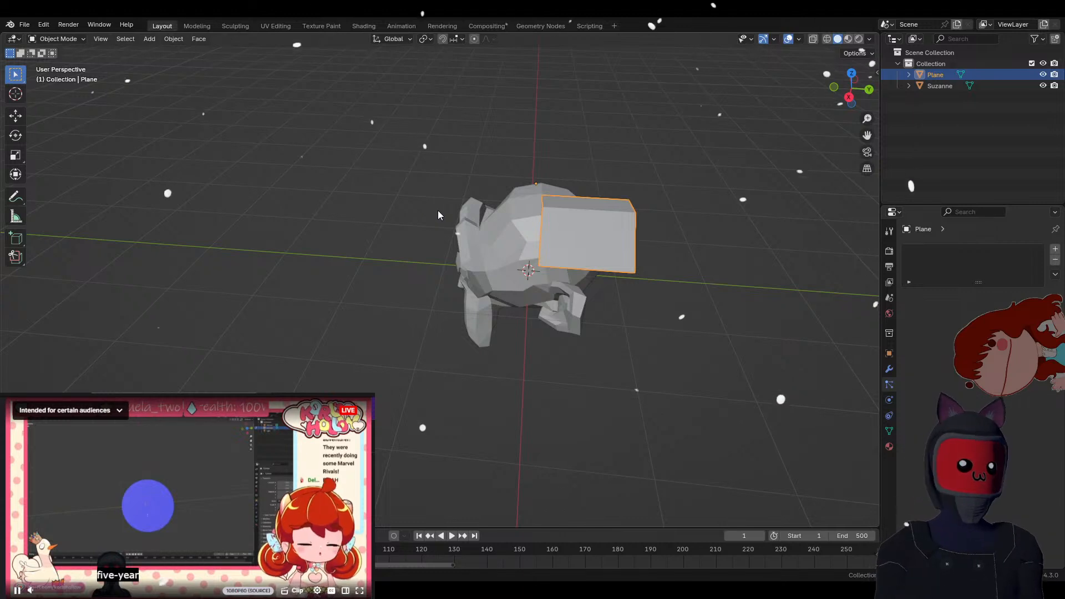
pyautogui.moveTo(442, 235); pyautogui.dragTo(565, 205, button='middle')
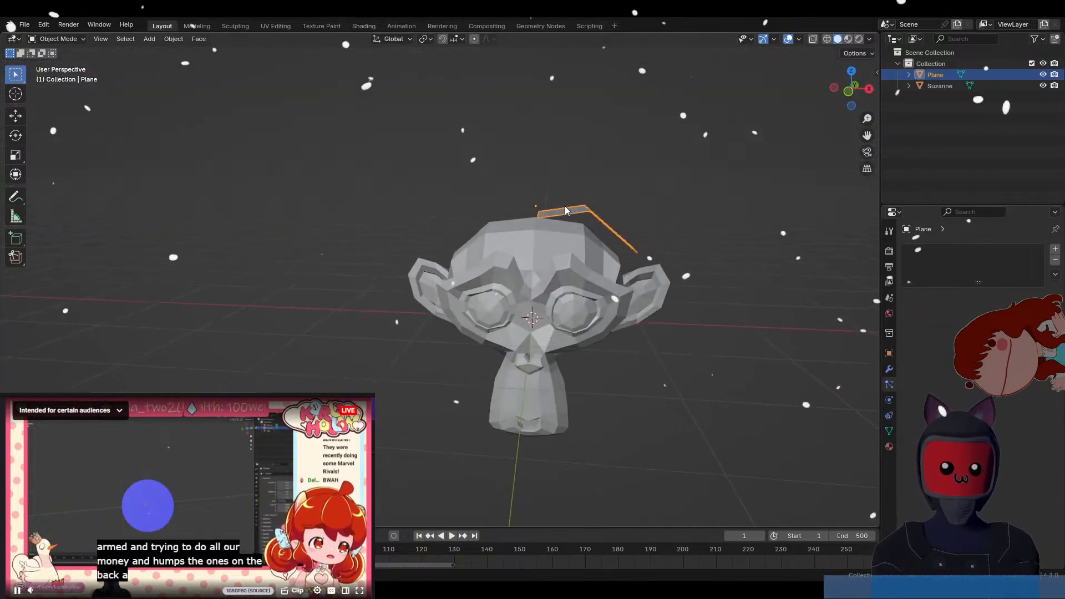
pyautogui.click(728, 317)
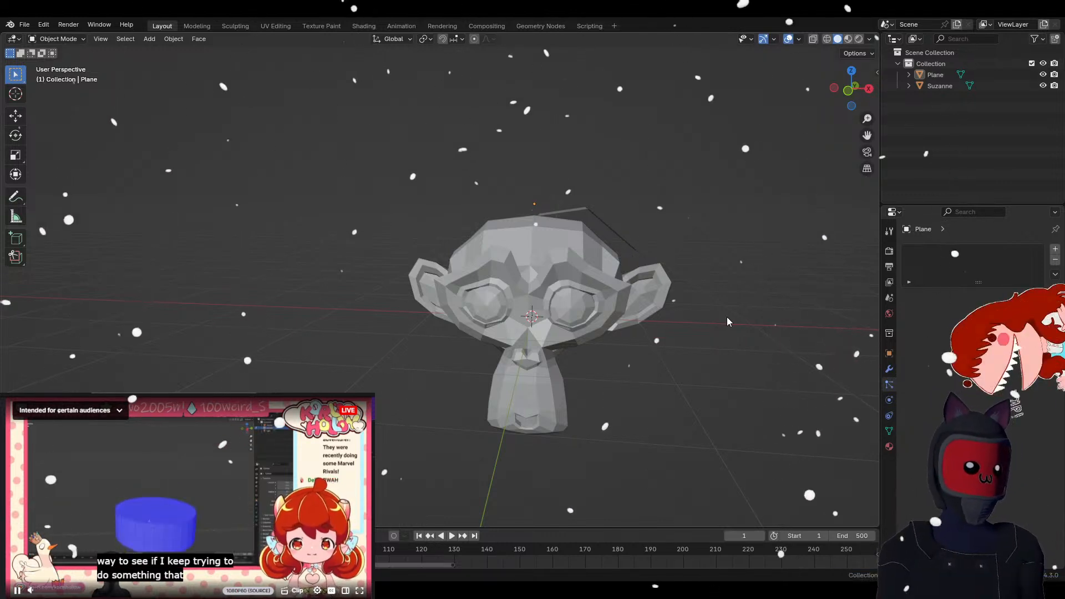
pyautogui.hotkey('shift', 'a')
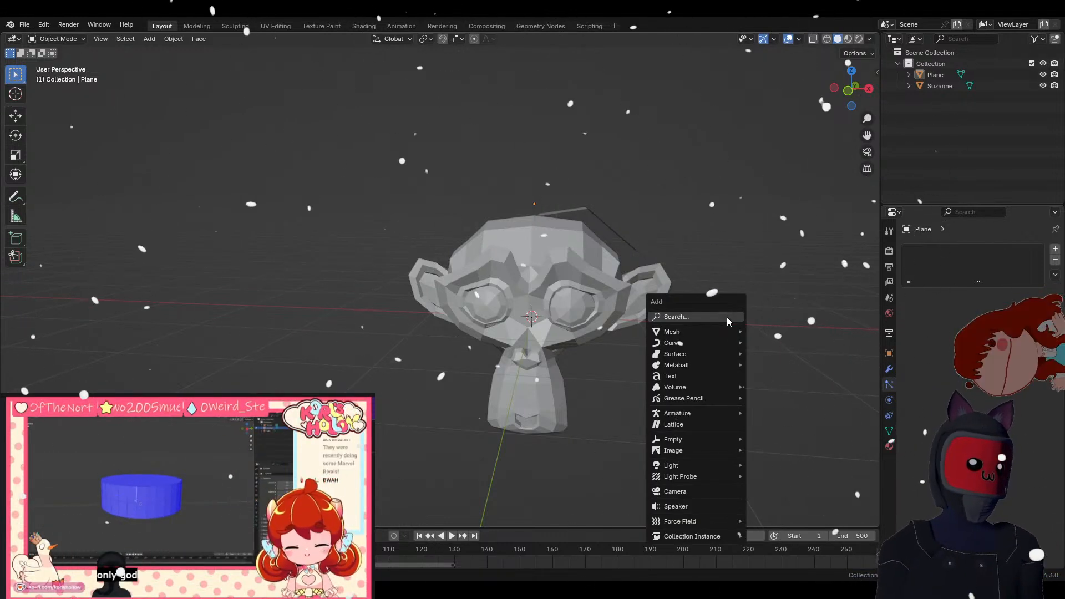
pyautogui.moveTo(720, 330)
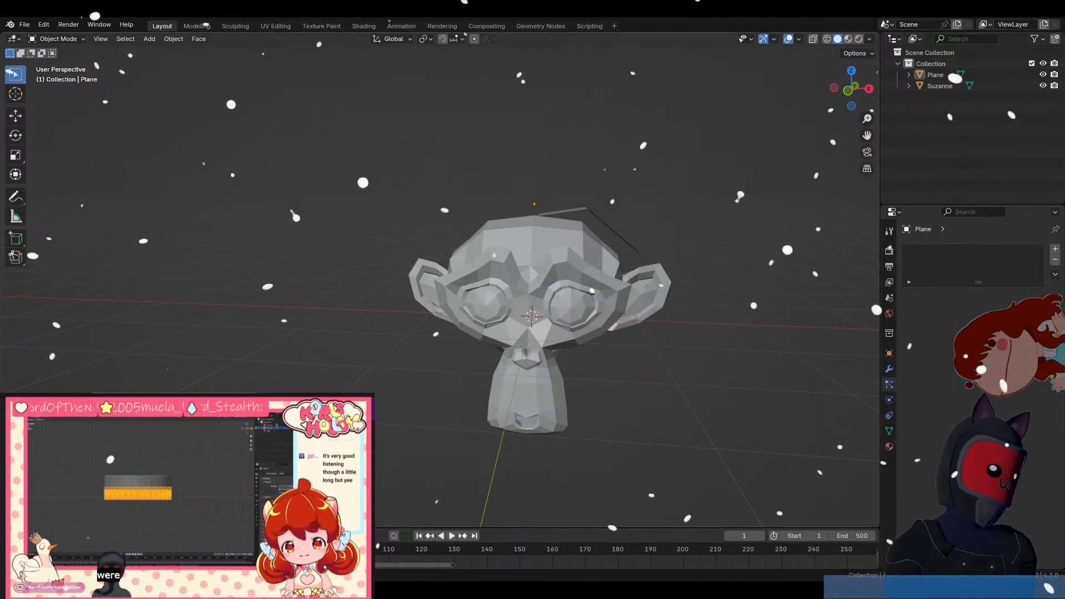
# Enter Edit Mode on the plane and switch to edge selection.
pyautogui.moveTo(484, 211); pyautogui.dragTo(551, 210, button='middle')
pyautogui.press('Tab')
pyautogui.press('2')
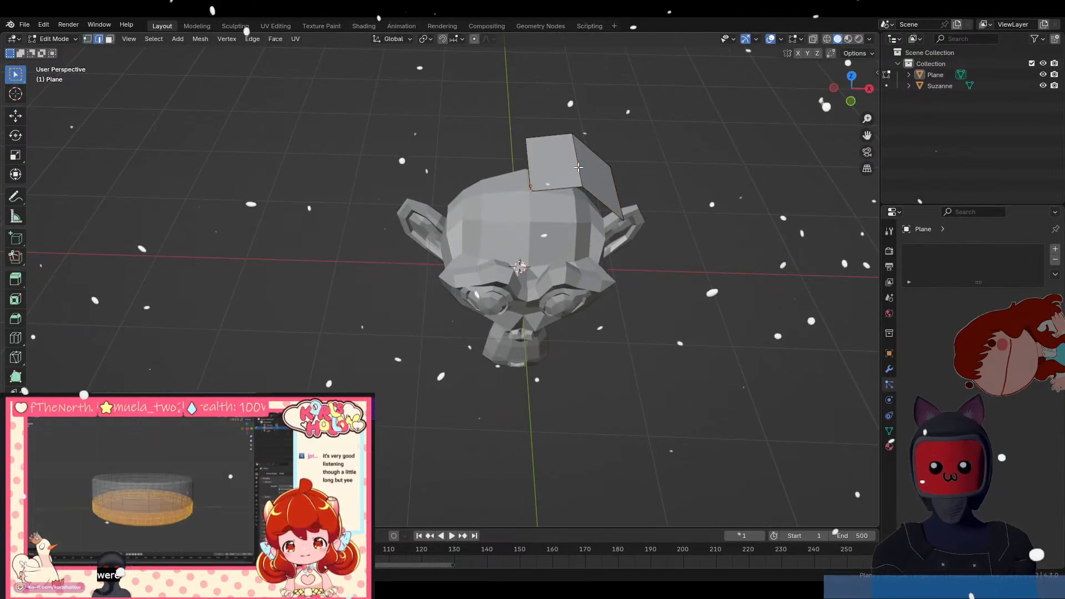
# Try to bevel the plane's middle fold edge with 4 segments and an offset of about 1.1 m.
pyautogui.hotkey('ctrl', 'v')
pyautogui.press('Escape')
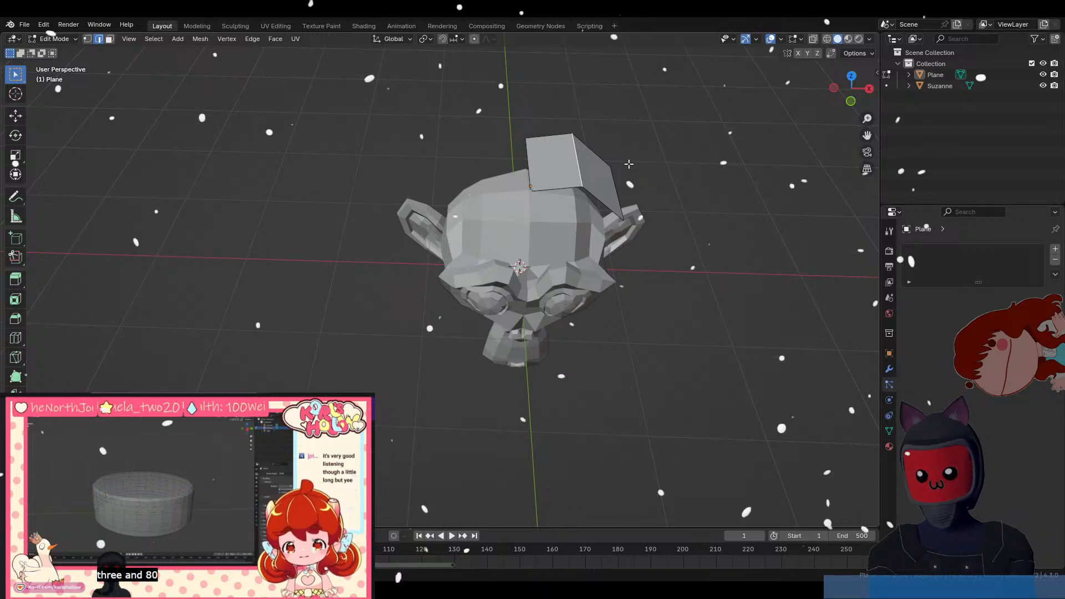
pyautogui.hotkey('ctrl', 'b')
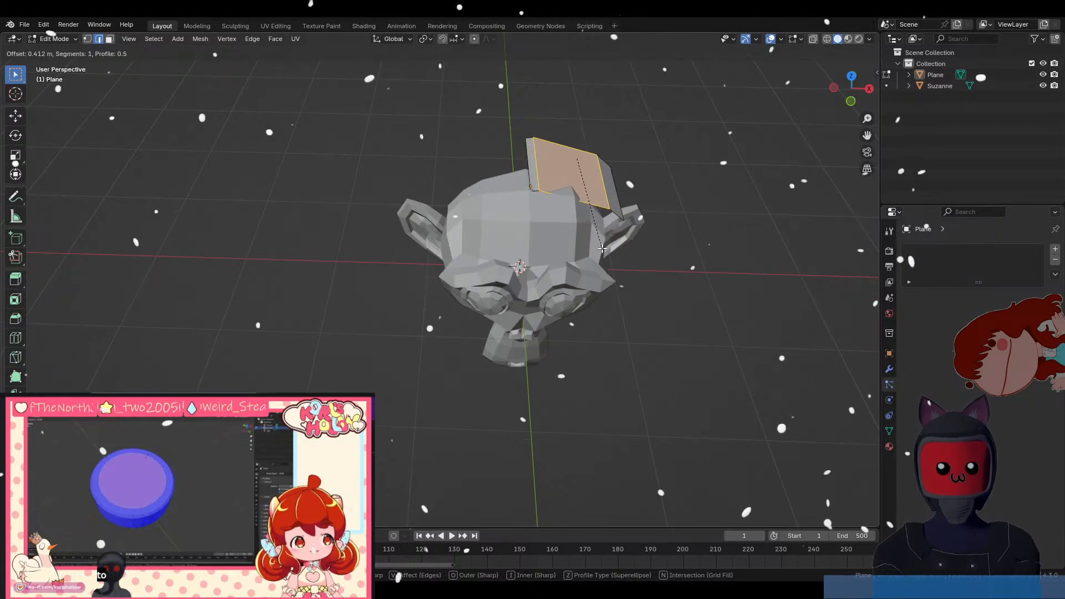
pyautogui.scroll(3, 609, 265)
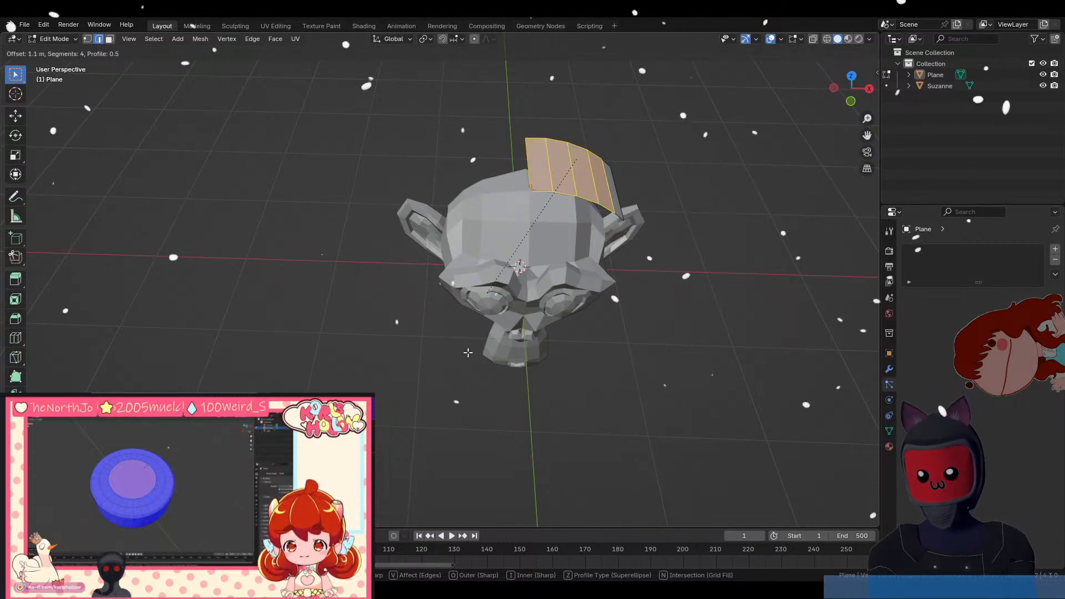
pyautogui.press('Escape')
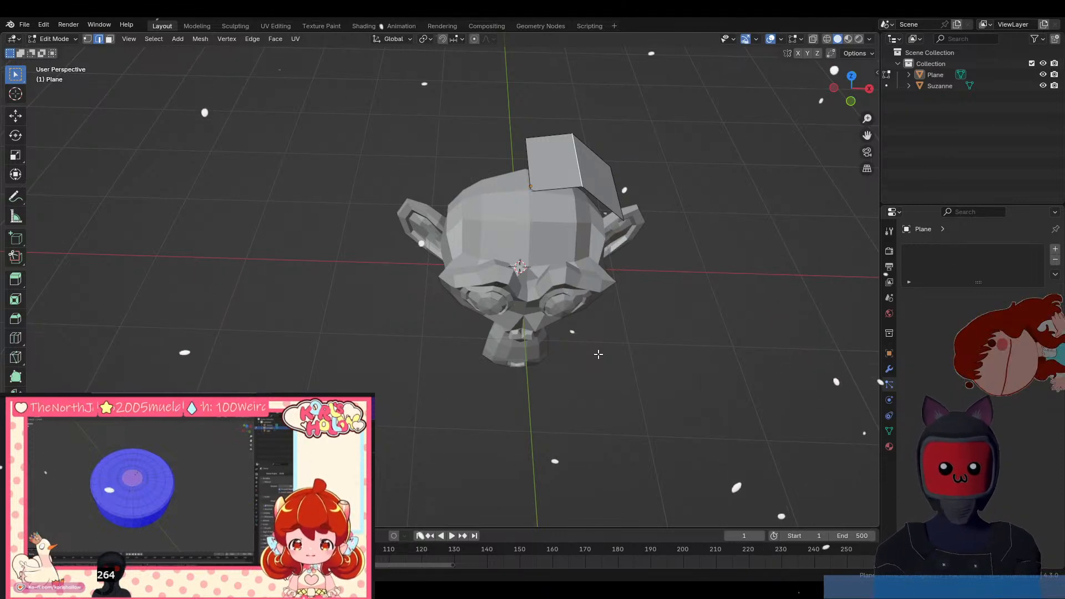
# Try to extrude the plane's middle fold edge freely up and away from the head.
pyautogui.press('e')
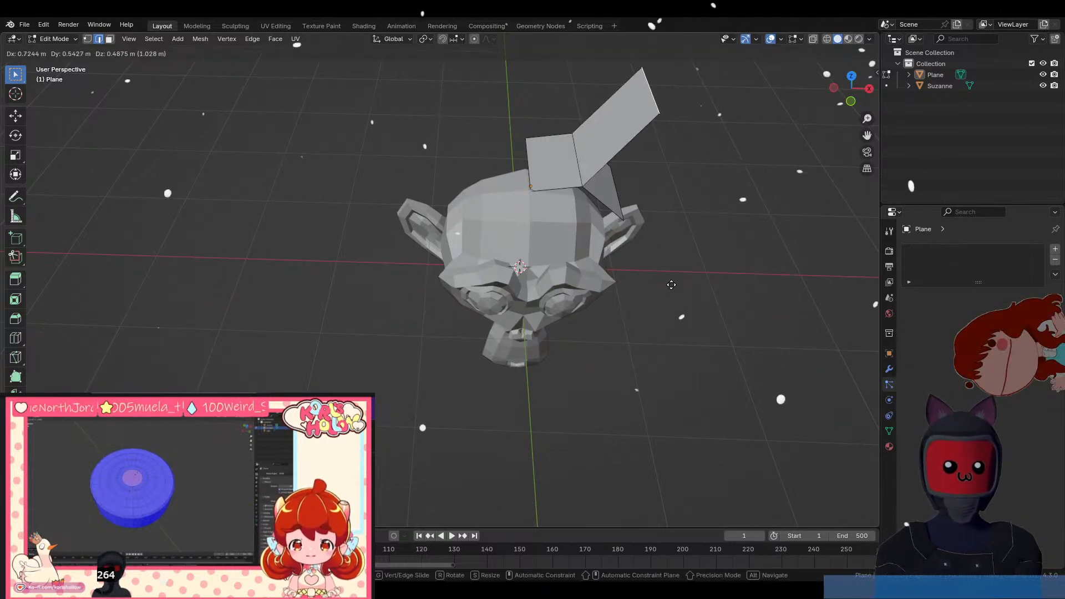
pyautogui.press('Escape')
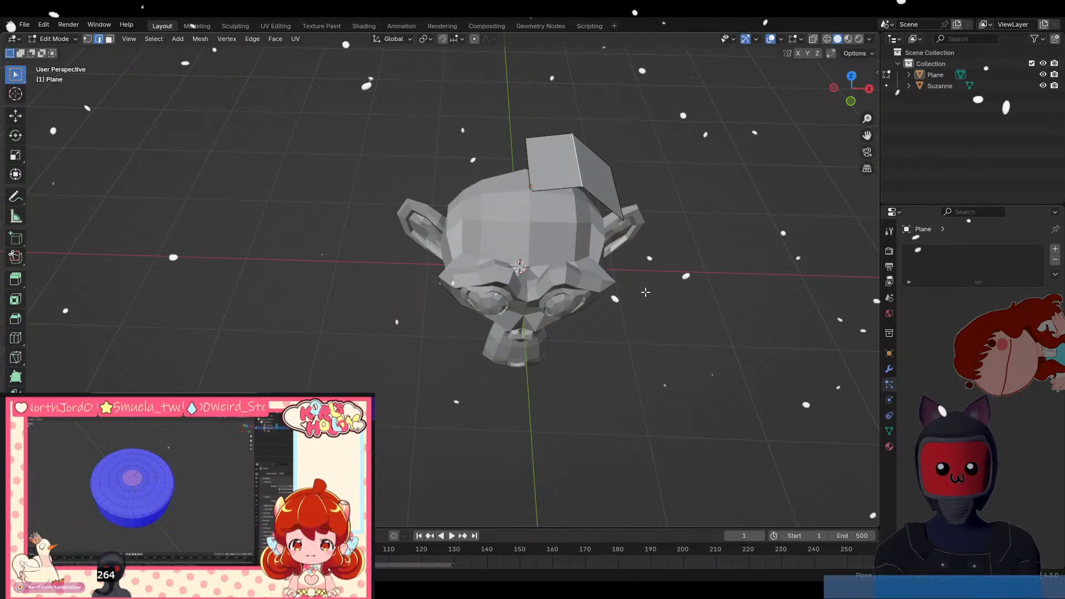
pyautogui.press('e')
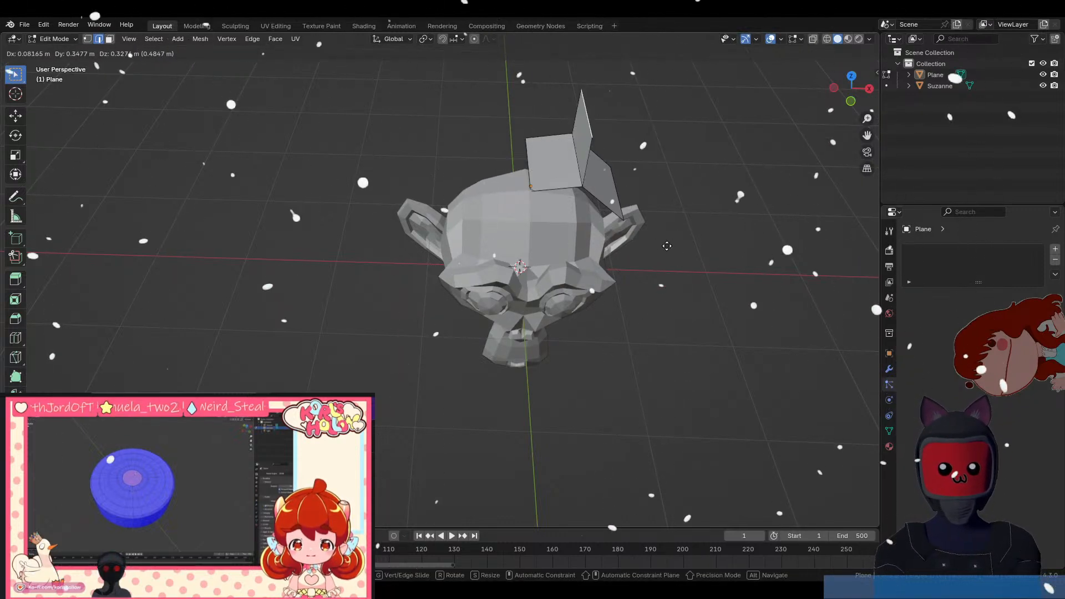
pyautogui.press('Escape')
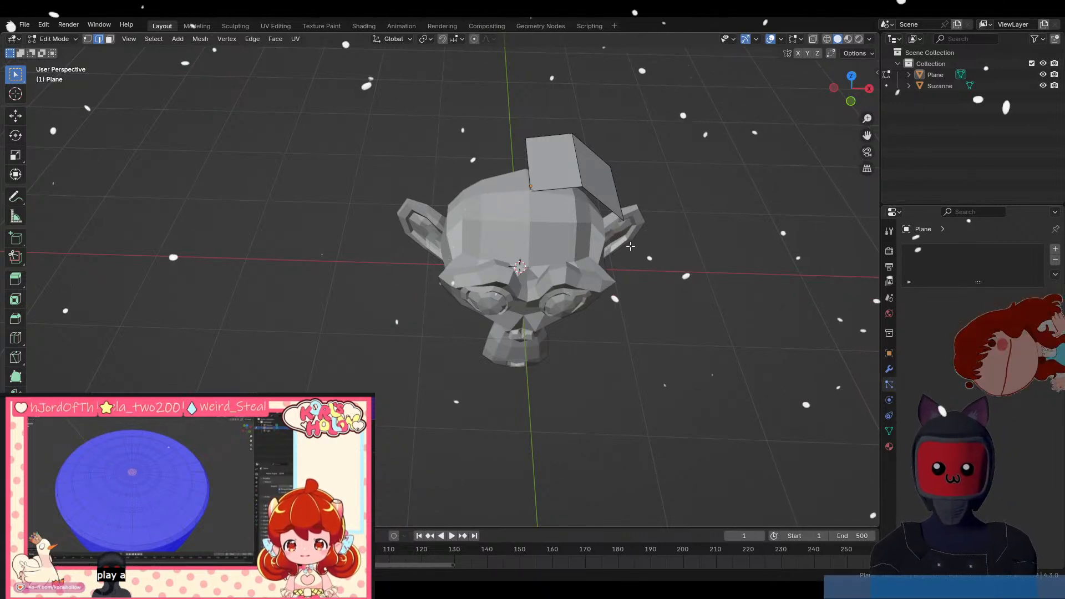
# In vertex selection and front view, move the plane's outer front vertex about 0.14 m inward along X toward the head.
pyautogui.moveTo(682, 205); pyautogui.dragTo(430, 264, button='middle')
pyautogui.press('1')
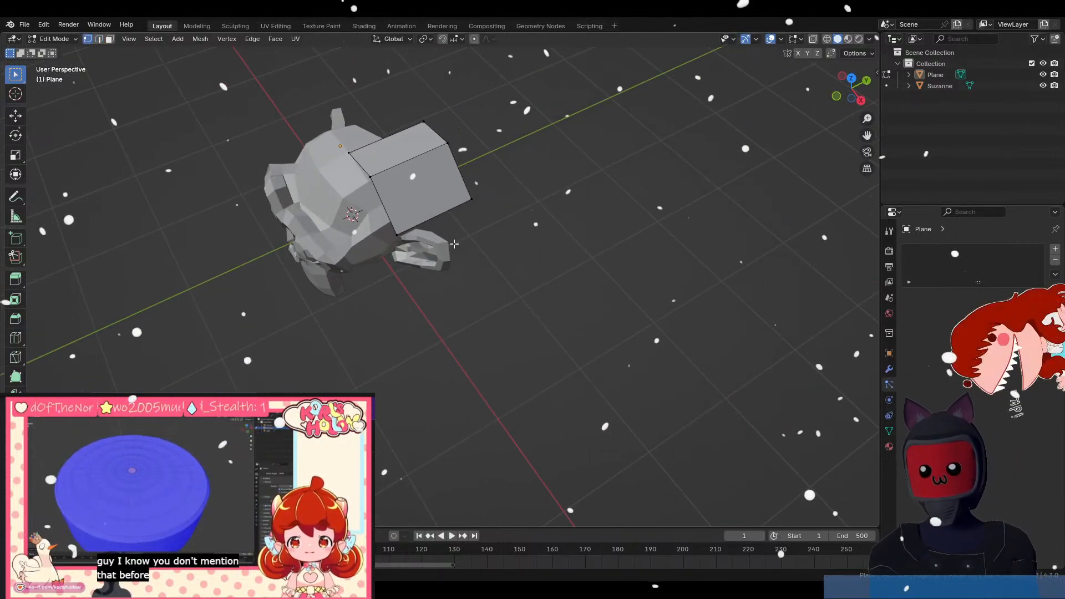
pyautogui.press('KP_1')
pyautogui.press('KP_3')
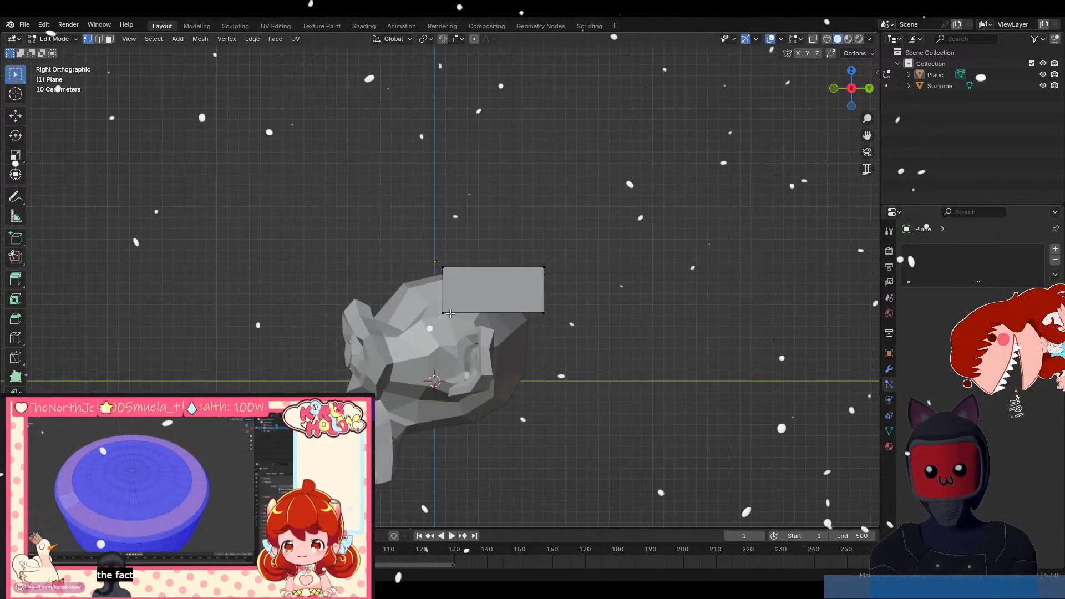
pyautogui.press('KP_1')
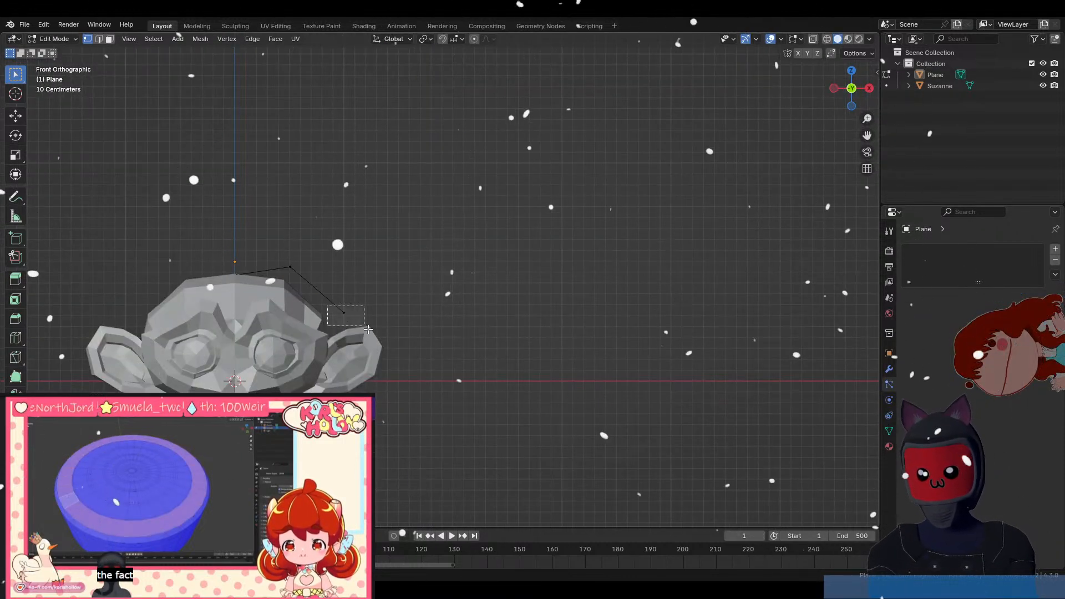
pyautogui.moveTo(369, 330); pyautogui.dragTo(366, 329)
pyautogui.press('g')
pyautogui.press('z')
pyautogui.rightClick(363, 333)
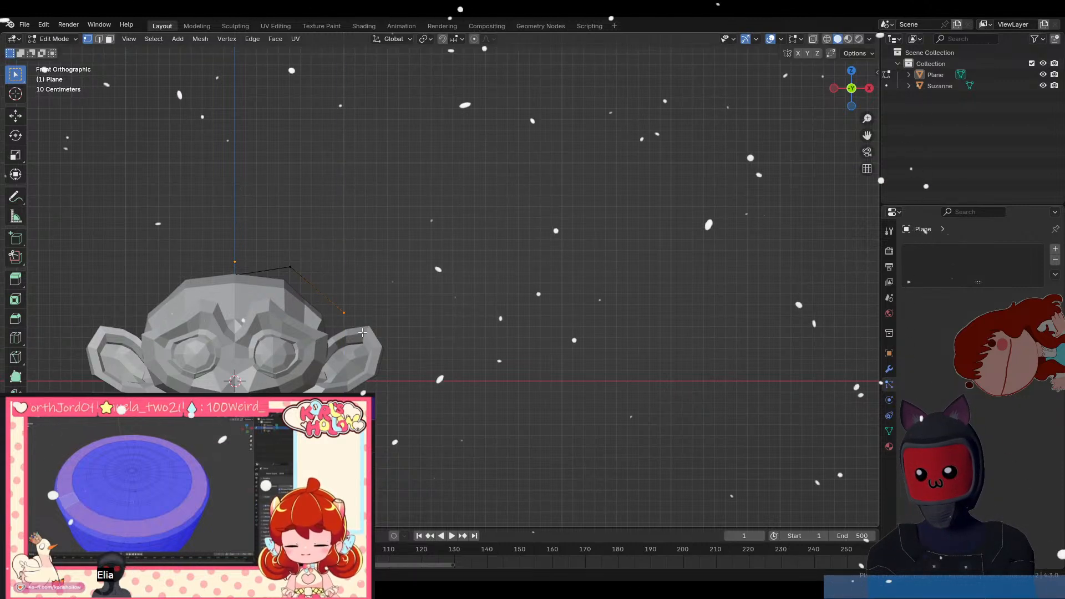
pyautogui.press('g')
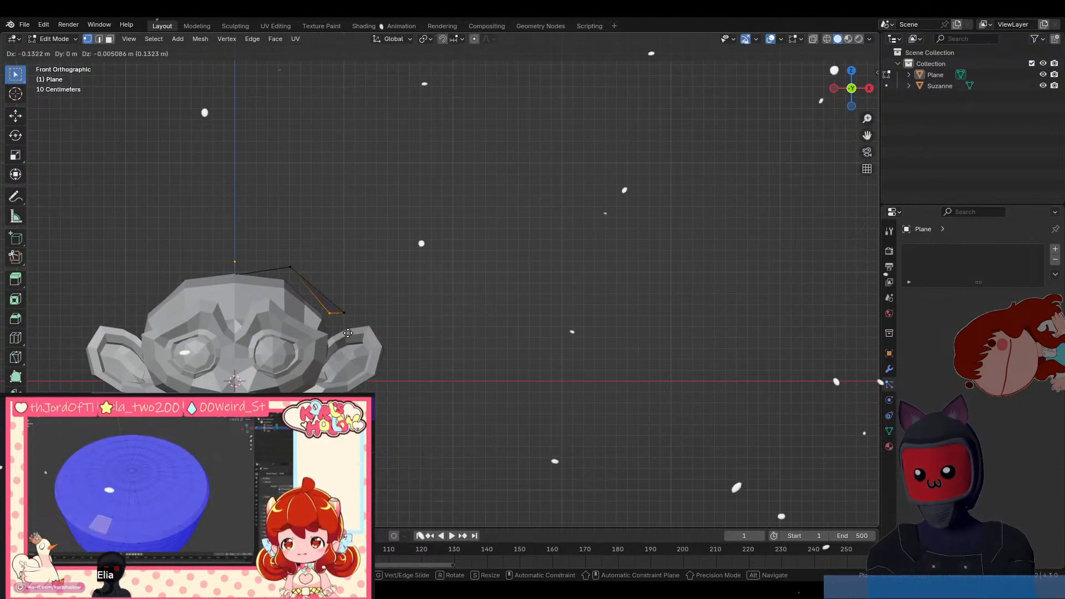
pyautogui.press('x')
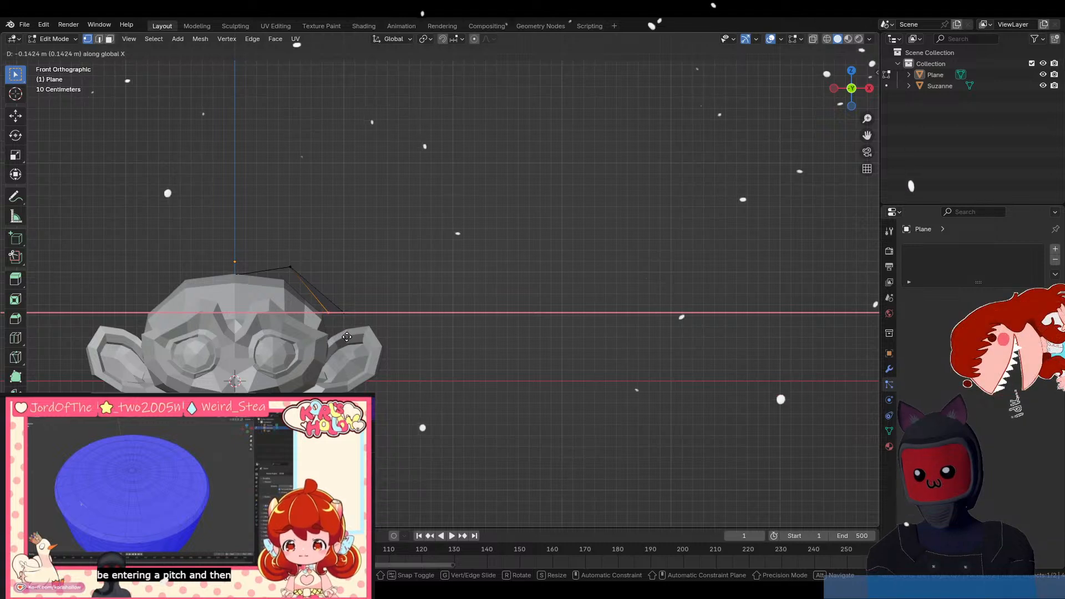
pyautogui.click(347, 335)
# Lower the front vertex of the plane's middle fold slightly along Z toward the top of the head.
pyautogui.press('g')
pyautogui.press('z')
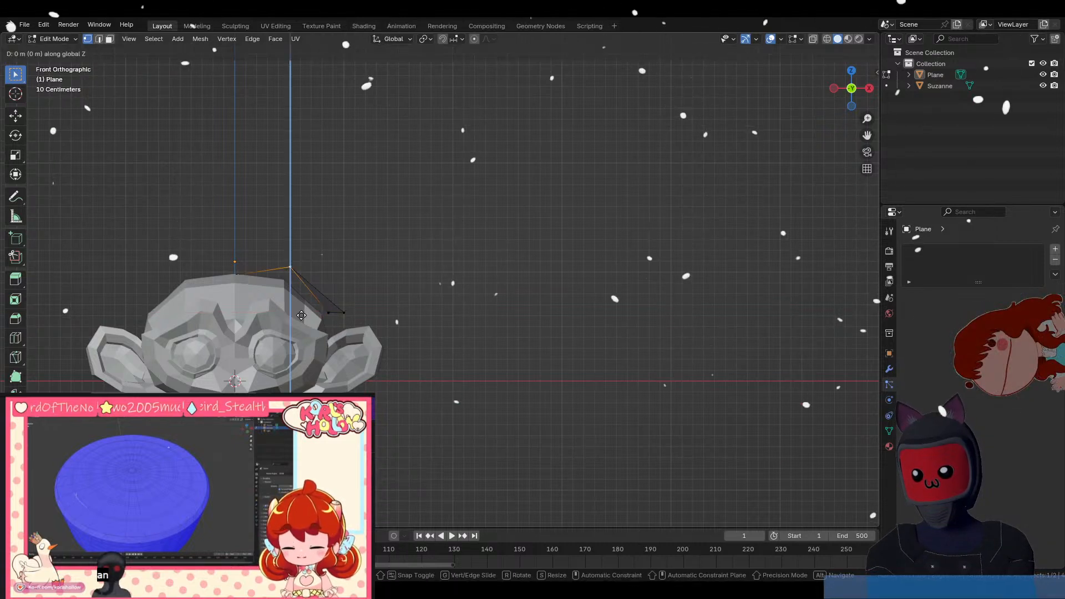
pyautogui.click(305, 326)
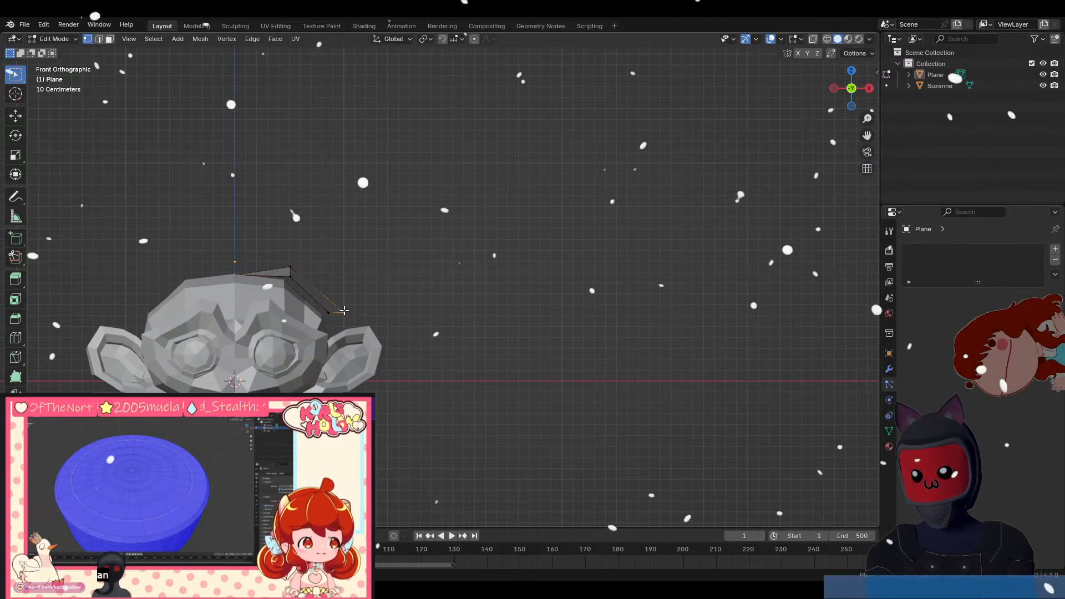
# From the back view, move the plane's outer rear vertex about 0.33 m inward along X toward the head.
pyautogui.moveTo(342, 307); pyautogui.dragTo(344, 311, button='middle')
pyautogui.press('ctrl+KP_1')
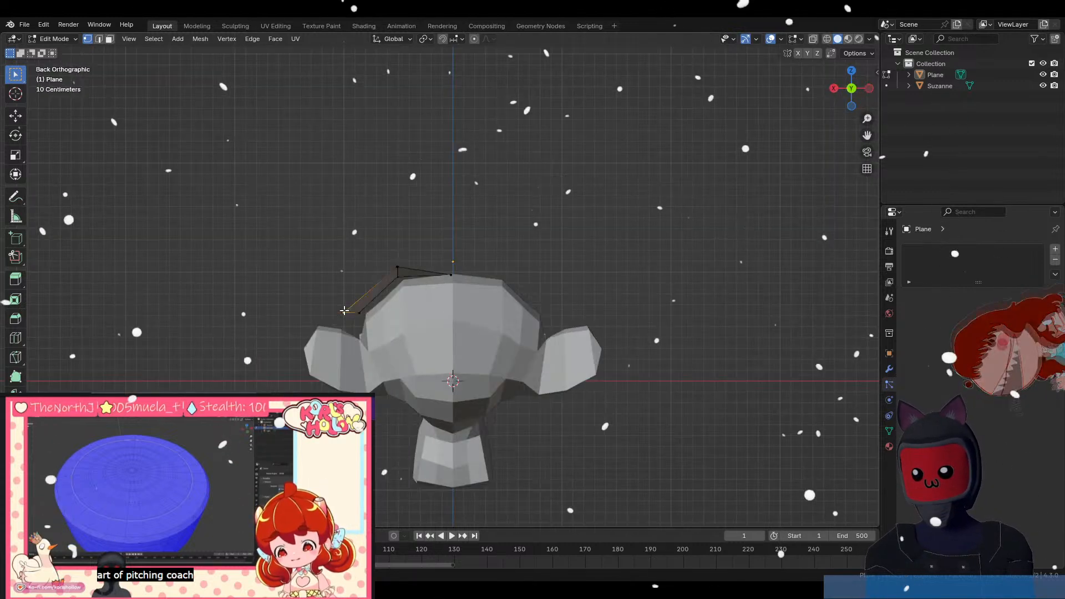
pyautogui.press('g')
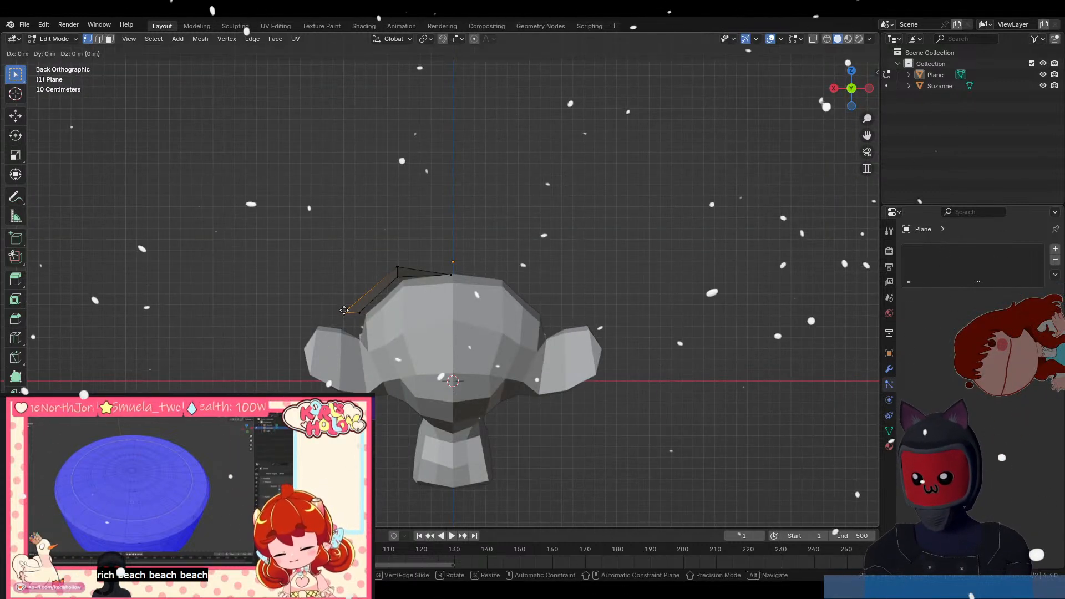
pyautogui.press('x')
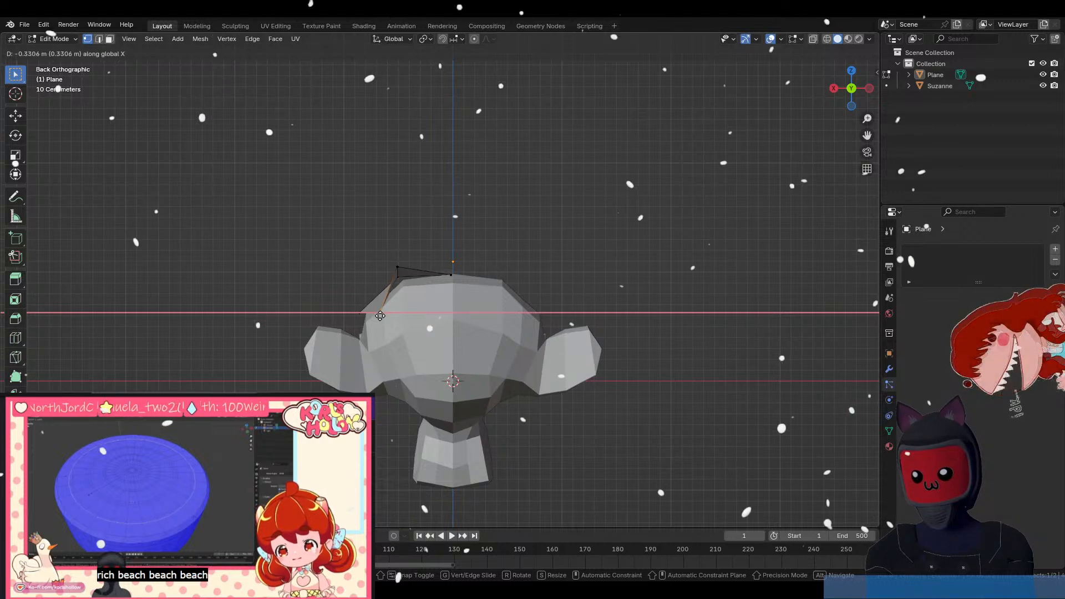
pyautogui.click(381, 317)
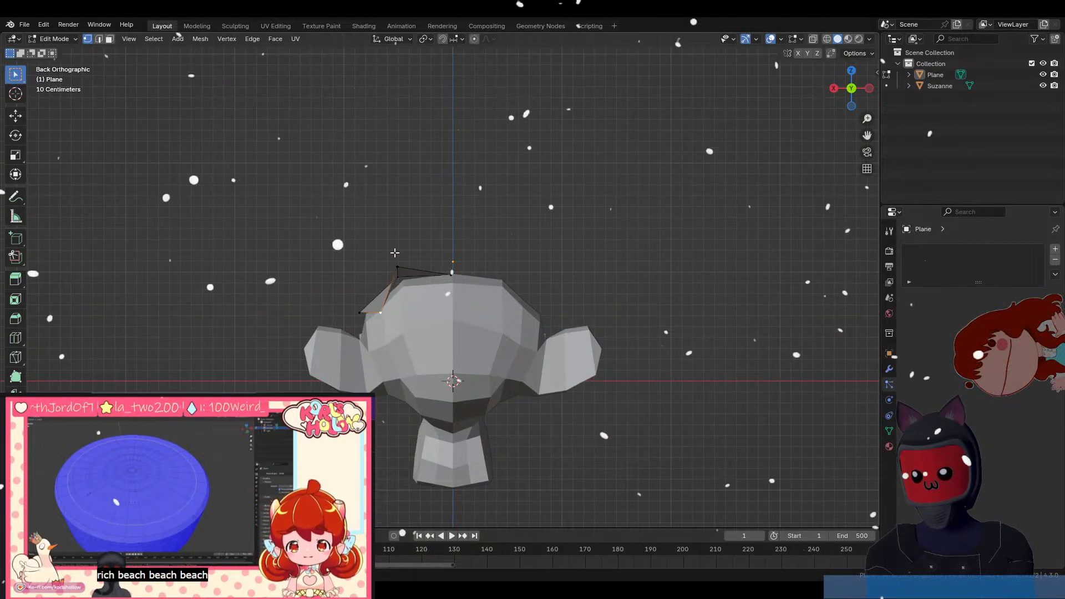
# Lower the rear vertex of the plane's middle fold about 0.27 m along Z toward the head.
pyautogui.click(397, 268)
pyautogui.press('g')
pyautogui.press('z')
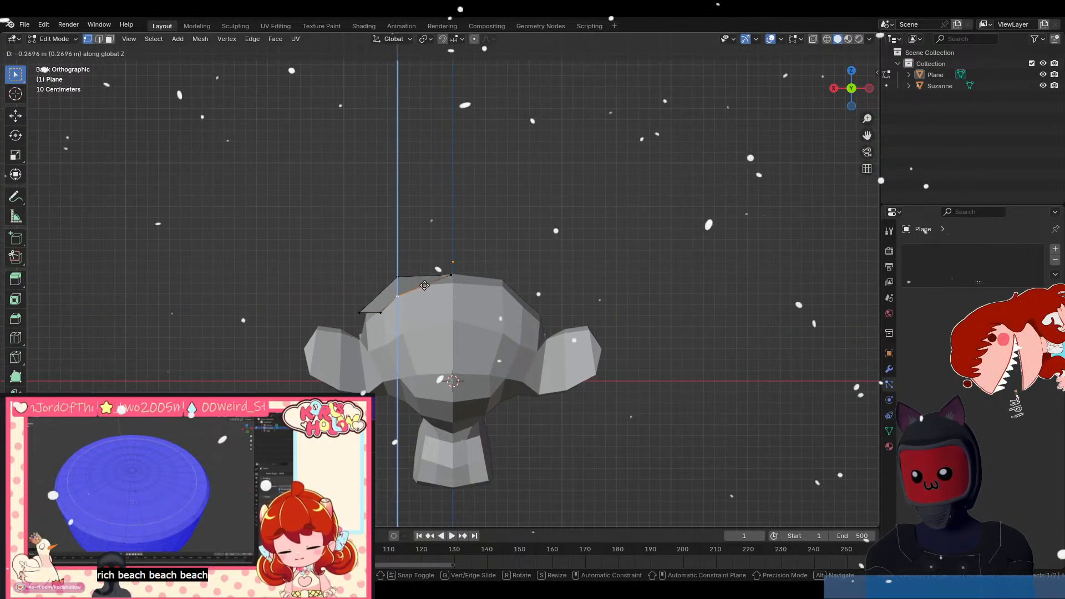
pyautogui.click(424, 285)
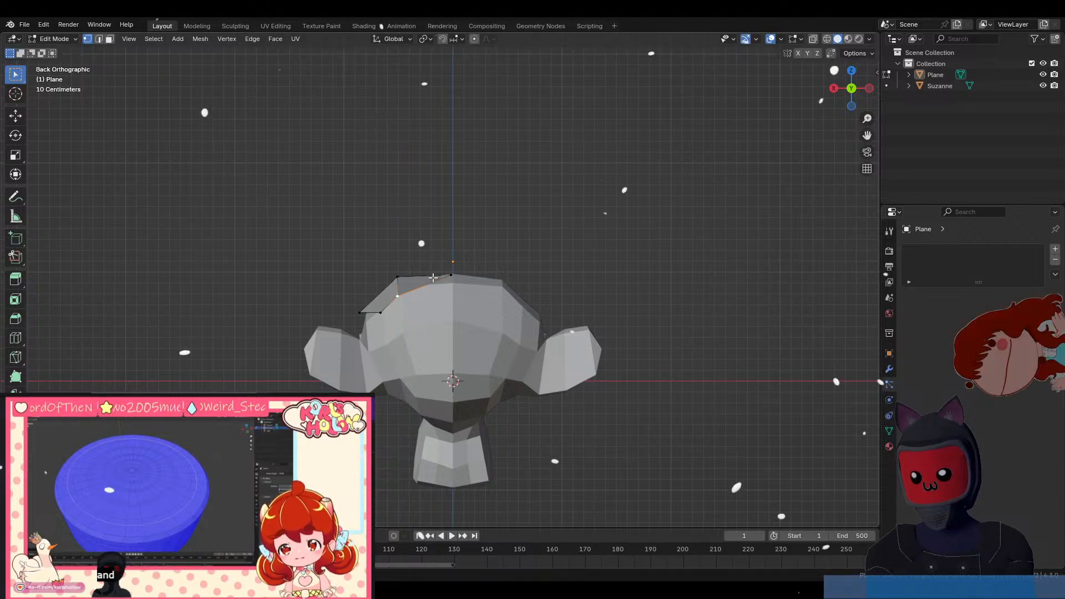
# Move the plane's inner rear vertex along Z so it sits close to the top of the head.
pyautogui.moveTo(416, 261); pyautogui.dragTo(527, 286, button='middle')
pyautogui.moveTo(373, 244); pyautogui.dragTo(440, 367)
pyautogui.press('g')
pyautogui.press('z')
pyautogui.press('y')
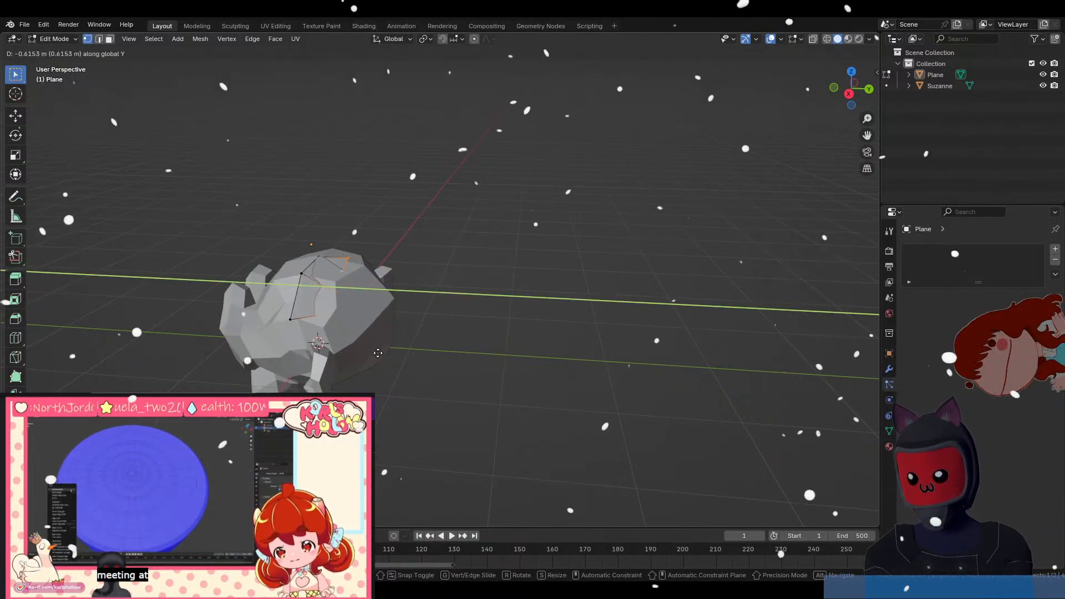
pyautogui.press('y')
pyautogui.press('z')
pyautogui.click(375, 348)
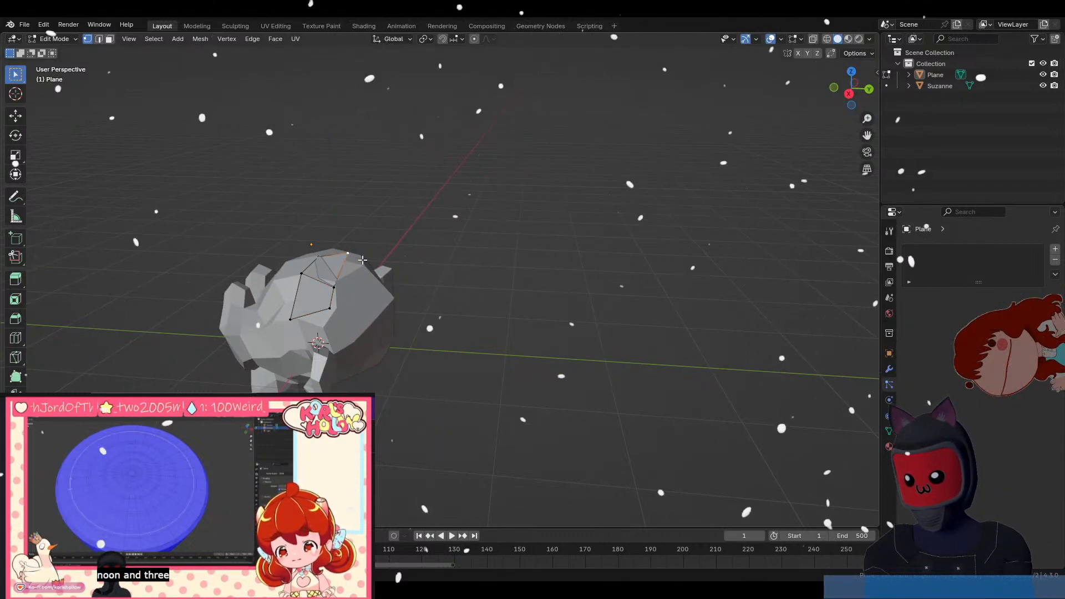
pyautogui.press('g')
pyautogui.press('z')
# Add an edge loop across the plane's top section and raise it about 0.02 m along Z.
pyautogui.click(318, 273)
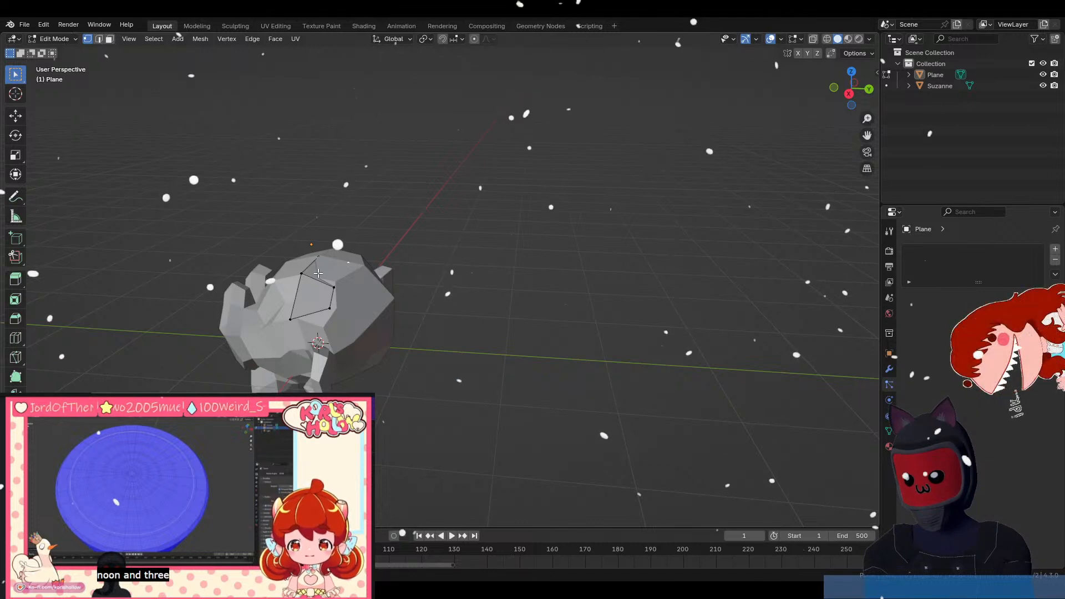
pyautogui.press('Escape')
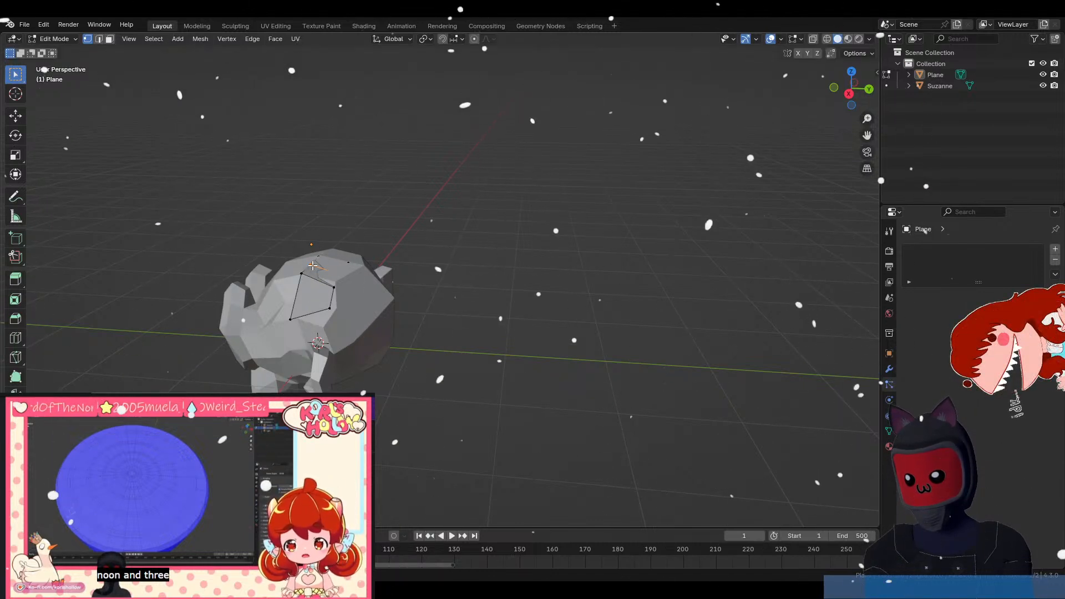
pyautogui.press('g')
pyautogui.press('z')
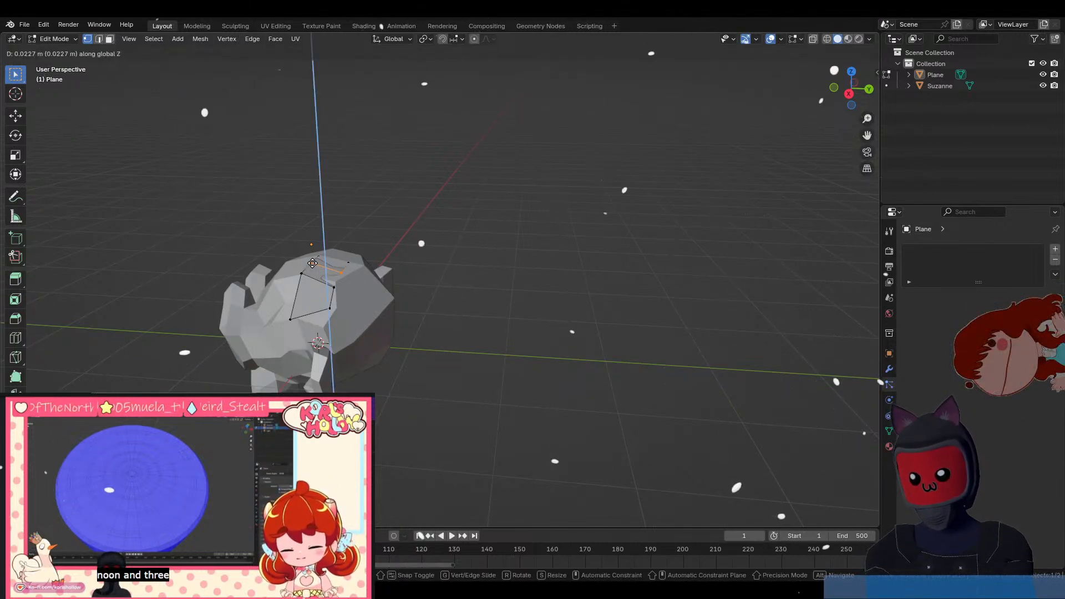
pyautogui.click(314, 263)
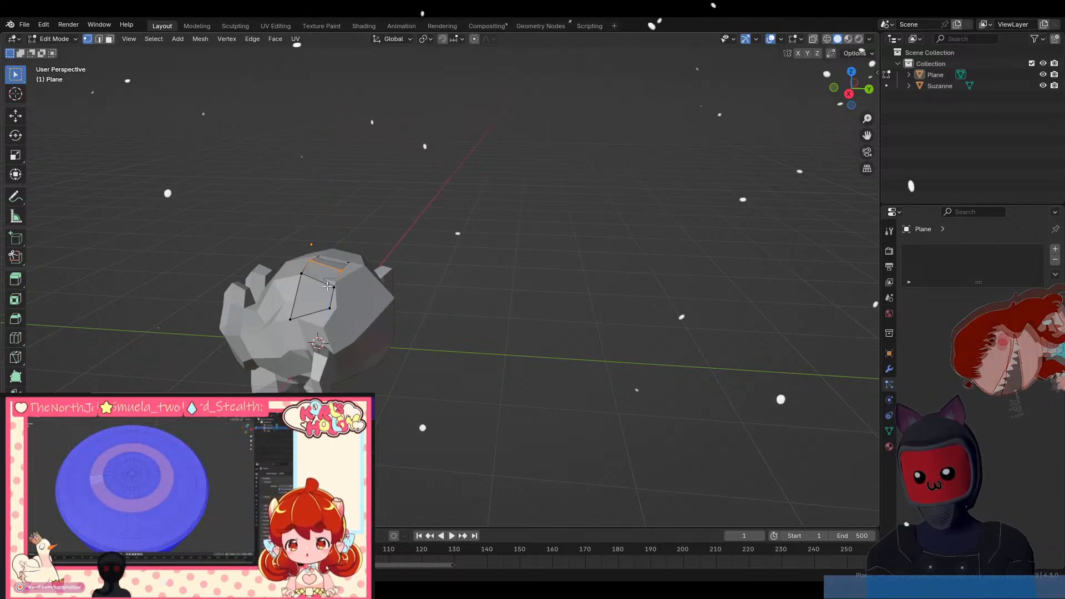
# Raise the rear vertex of the fold beside the new edge loop about 0.02 m along Z.
pyautogui.press('g')
pyautogui.press('z')
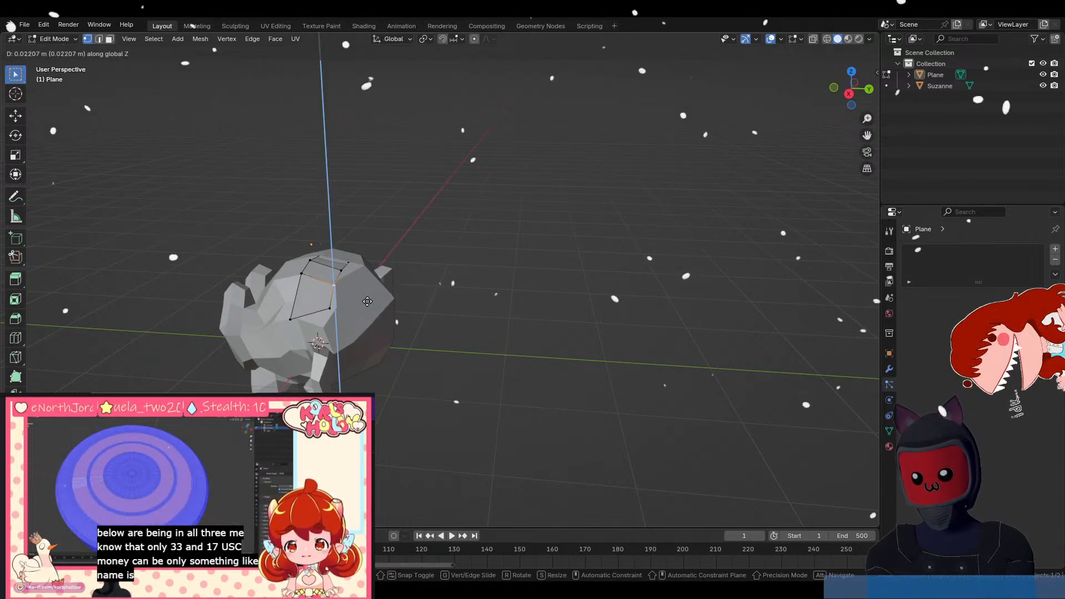
pyautogui.click(333, 315)
pyautogui.moveTo(334, 314); pyautogui.dragTo(346, 315, button='middle')
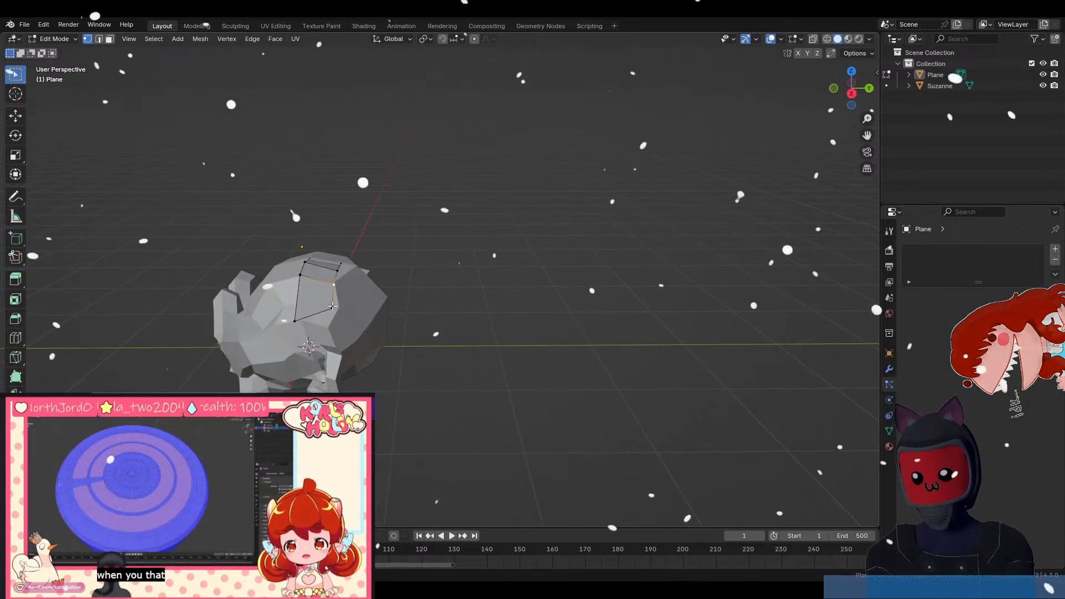
# Lower the plane's outer rear vertex about 0.08 m along Z and shift it about 0.03 m outward along X.
pyautogui.click(332, 306)
pyautogui.press('g')
pyautogui.press('z')
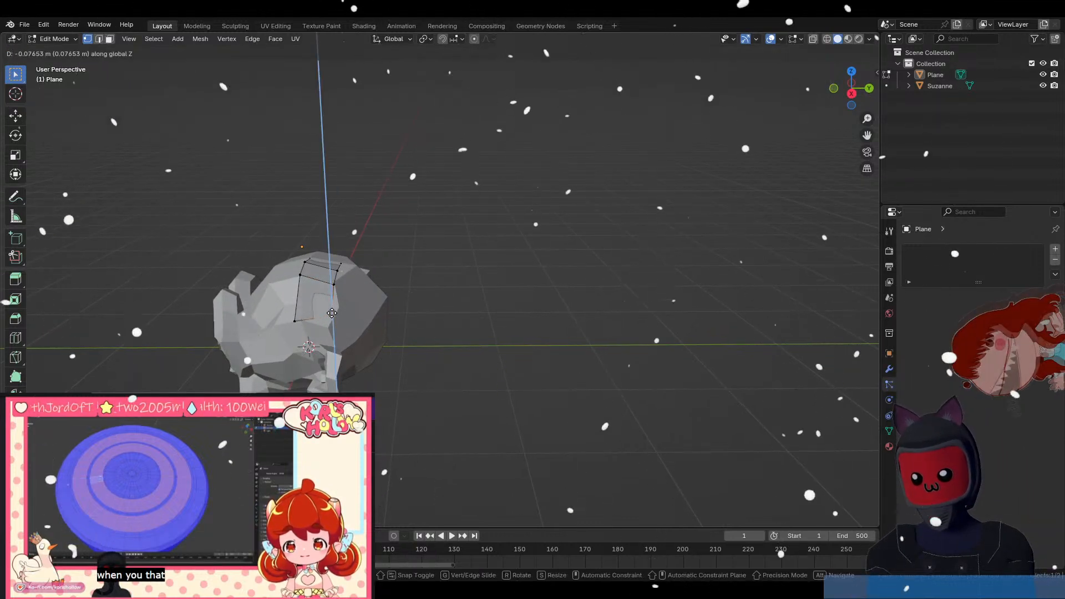
pyautogui.click(332, 314)
pyautogui.press('g')
pyautogui.press('y')
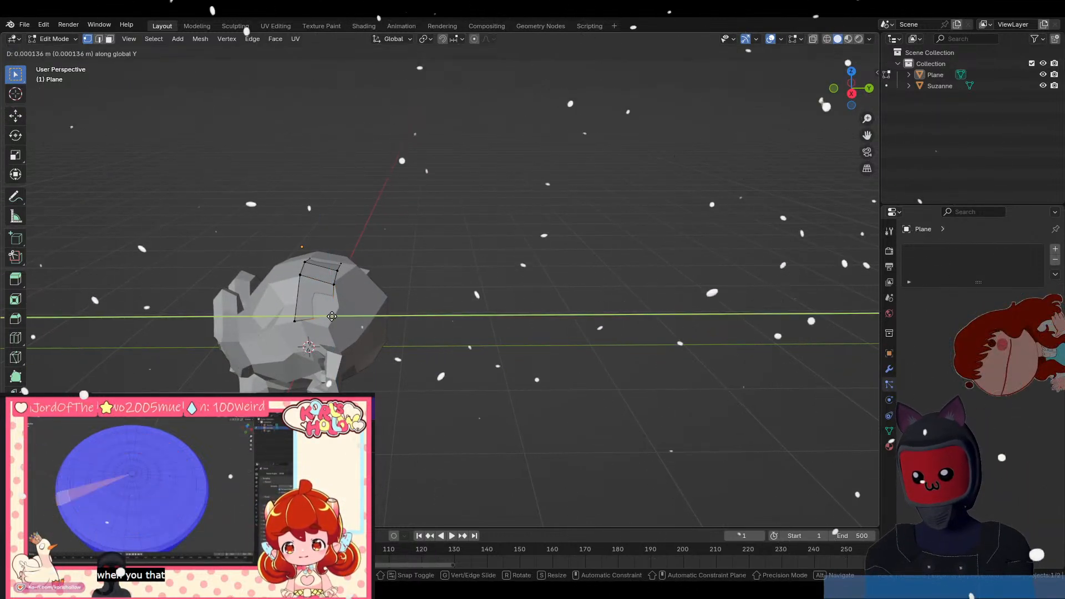
pyautogui.press('x')
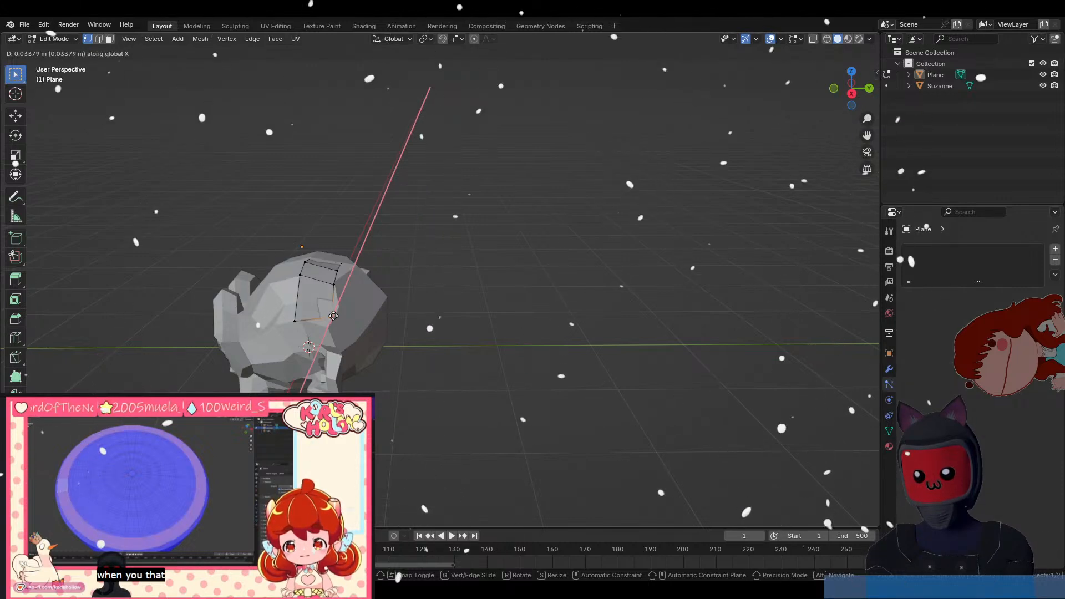
pyautogui.click(333, 318)
# Raise the plane's inner end edge about 0.02 m along Z above the head's centre line and return to Object Mode.
pyautogui.moveTo(333, 319); pyautogui.dragTo(248, 347, button='middle')
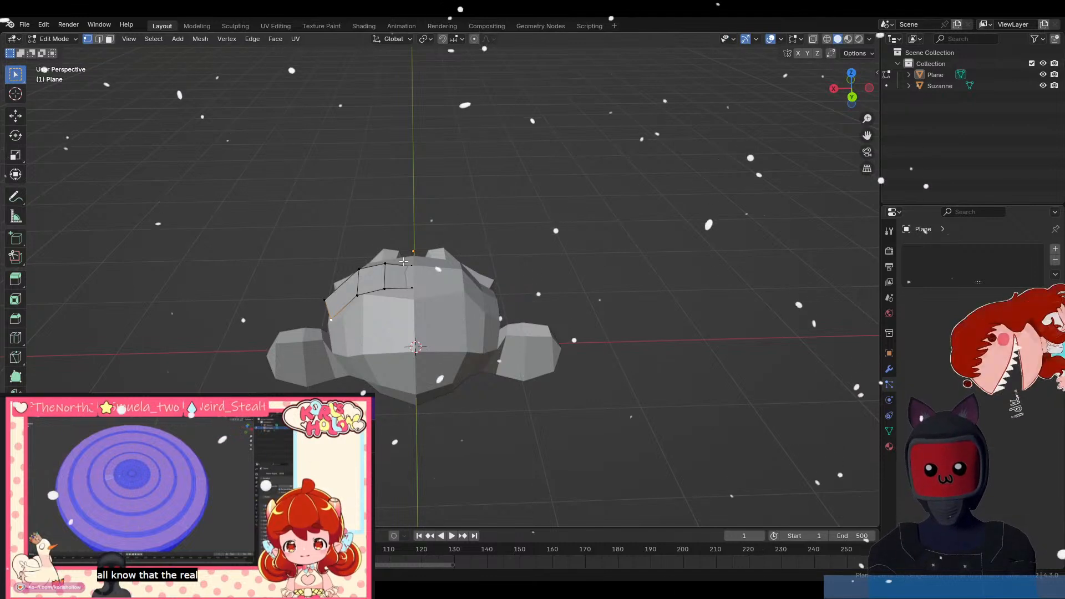
pyautogui.moveTo(403, 262); pyautogui.dragTo(418, 299)
pyautogui.press('g')
pyautogui.press('z')
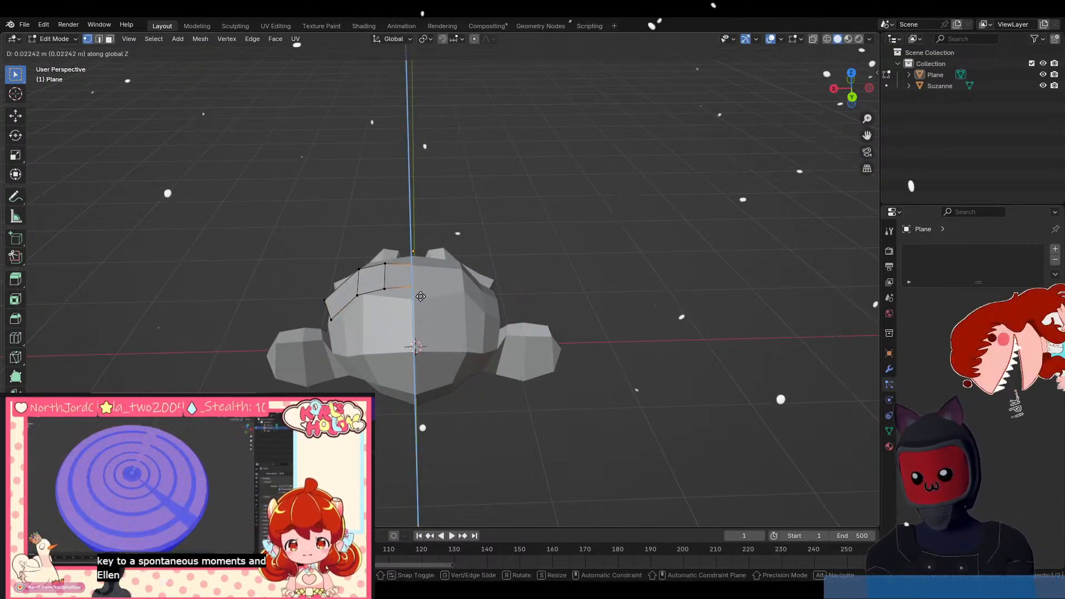
pyautogui.click(422, 298)
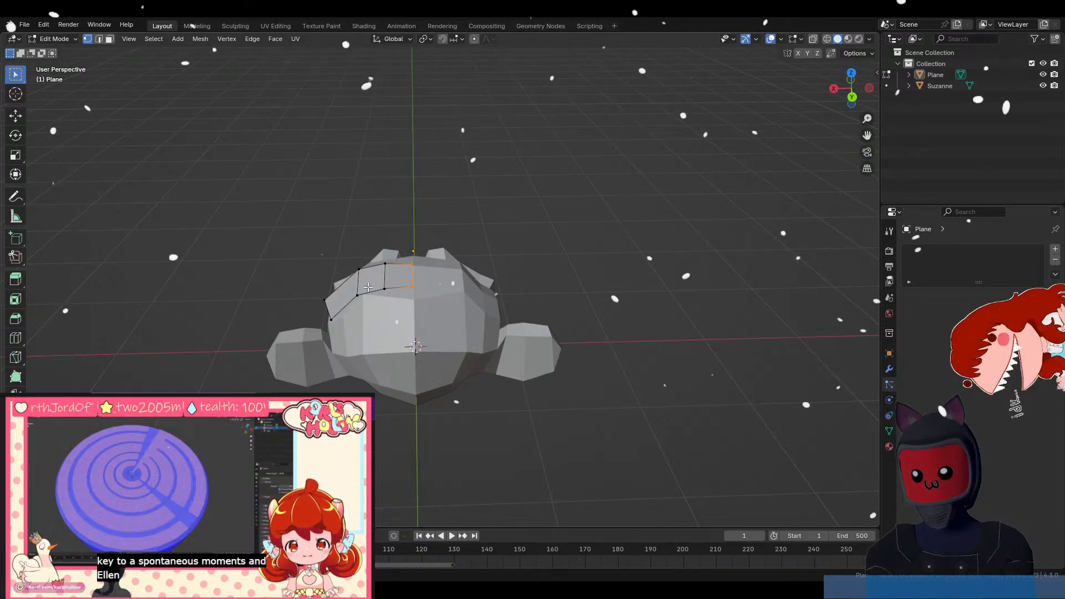
pyautogui.press('Tab')
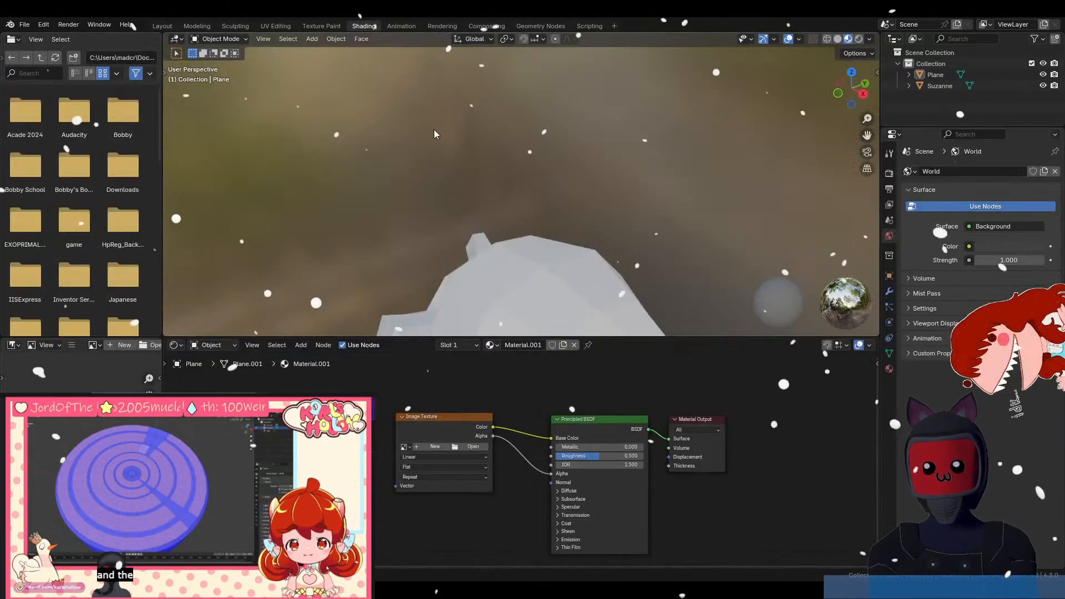
# In the Shading workspace, set the render engine to Cycles and the render device to GPU Compute.
pyautogui.click(361, 26)
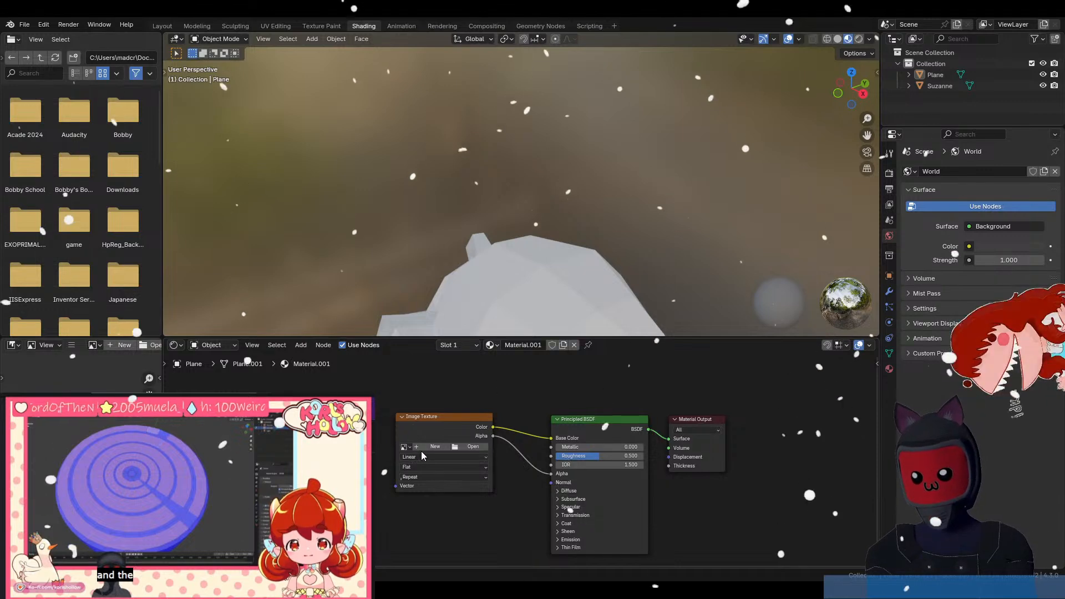
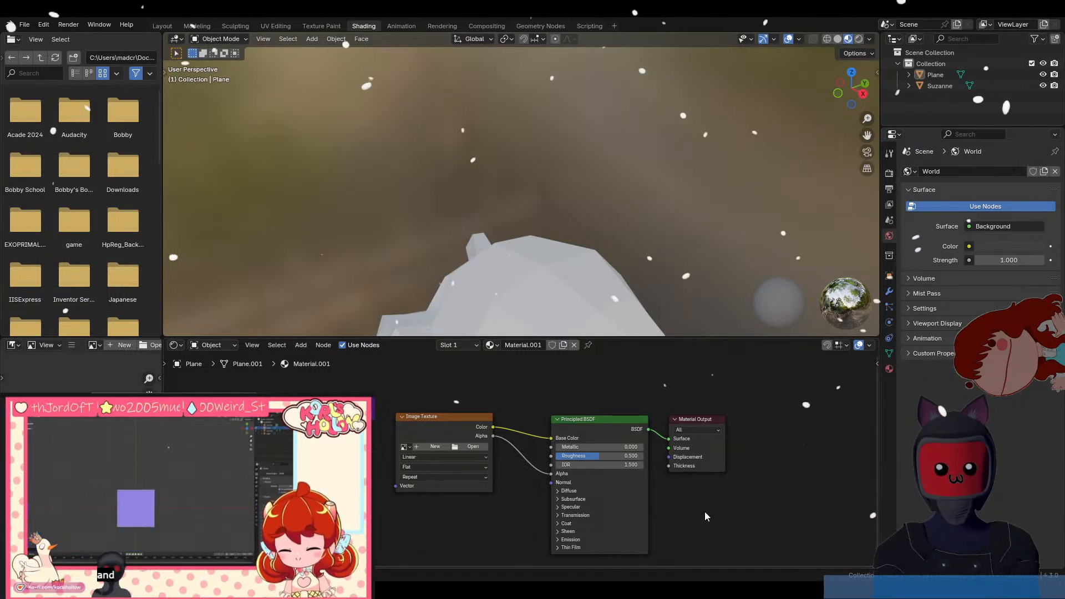
pyautogui.click(889, 175)
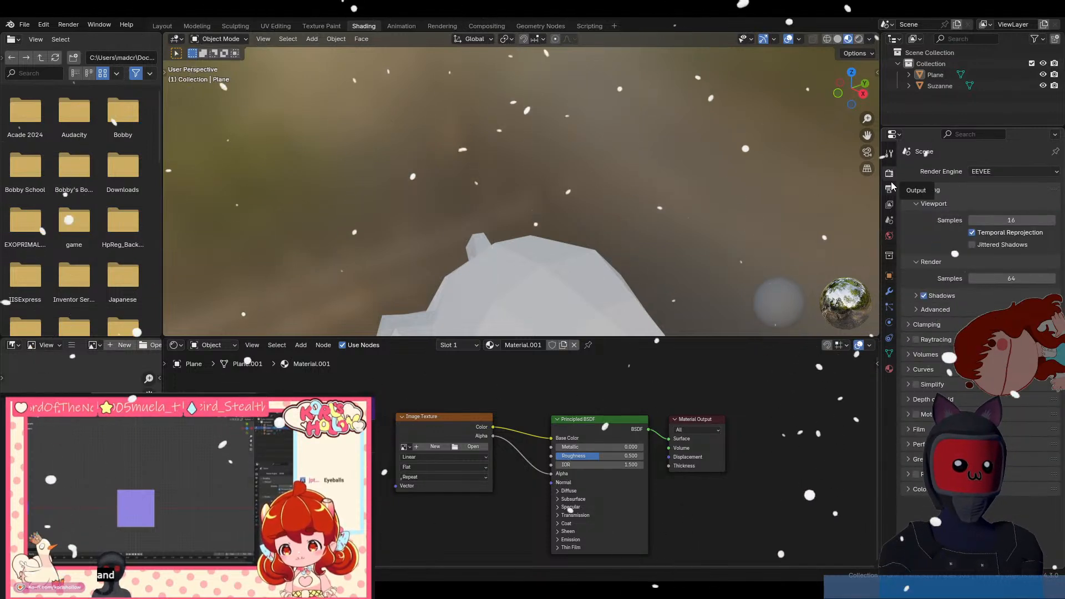
pyautogui.click(990, 172)
pyautogui.click(982, 209)
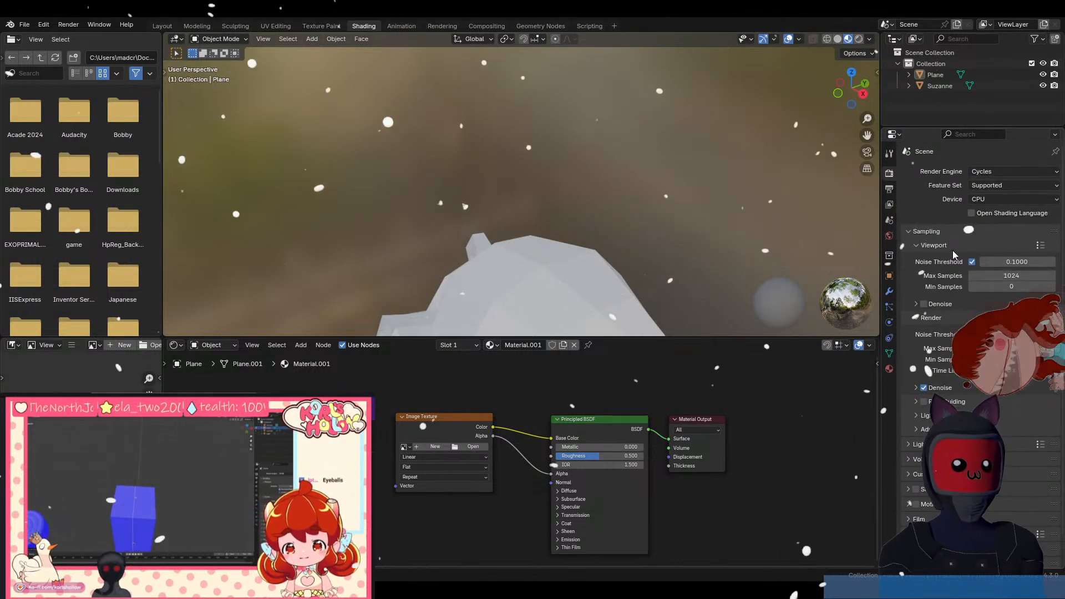
pyautogui.click(981, 200)
pyautogui.click(981, 224)
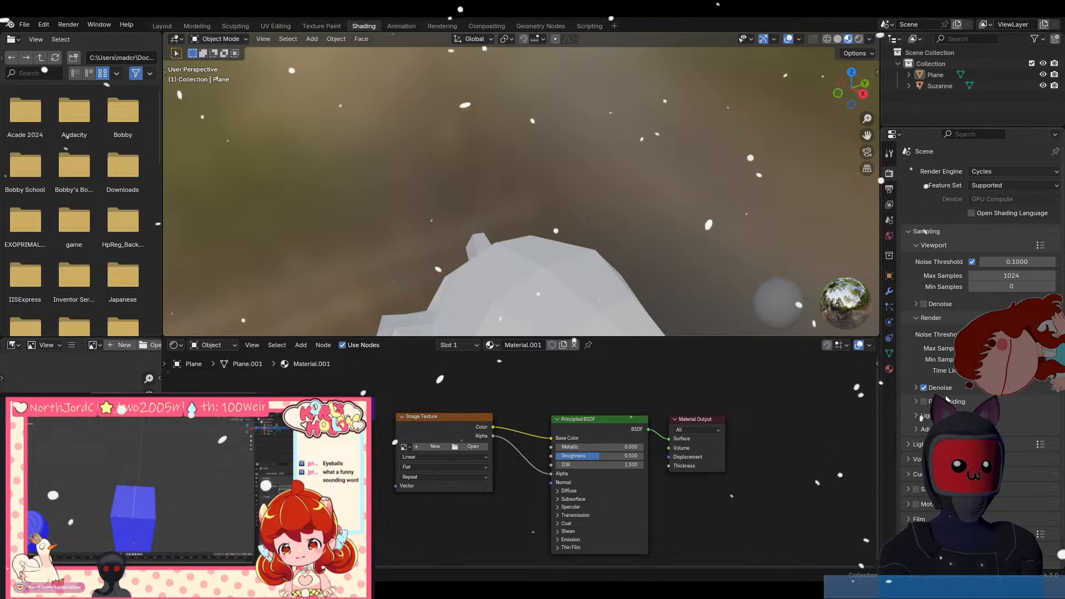
pyautogui.scroll(-2, 947, 399)
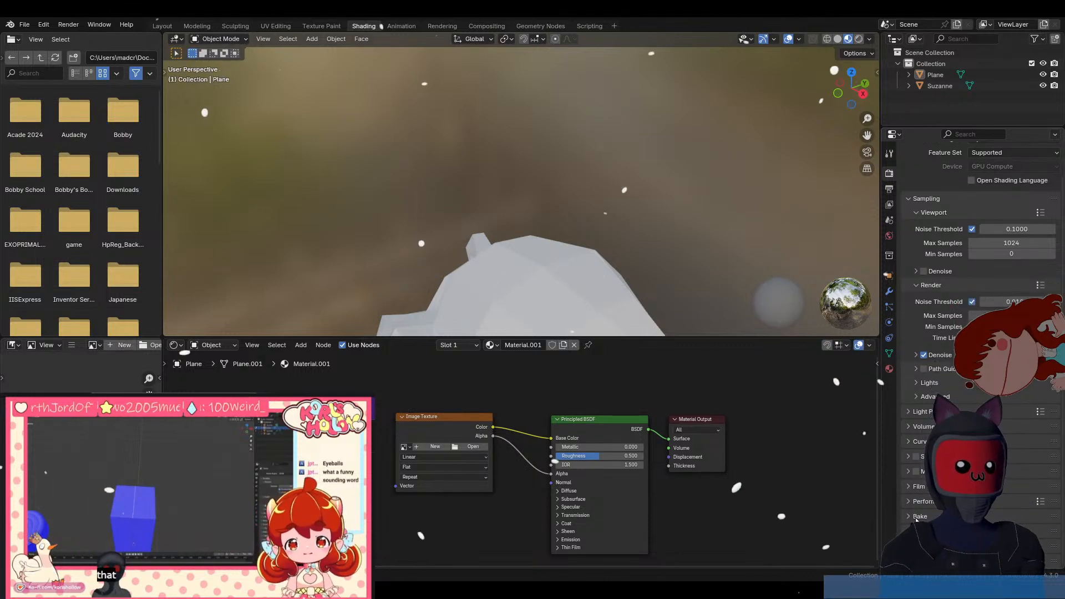
pyautogui.scroll(2, 909, 521)
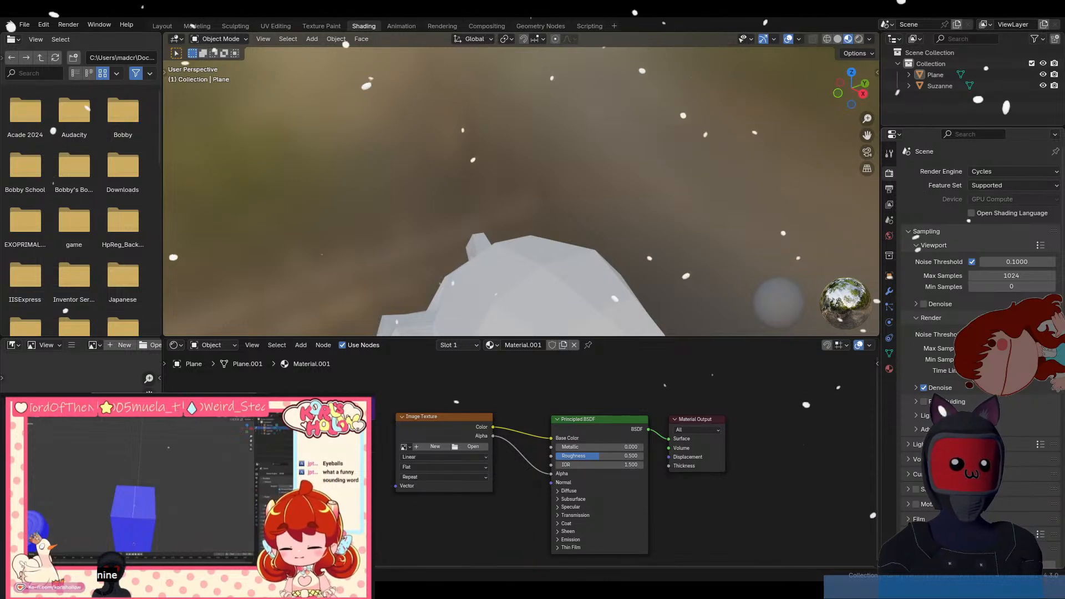
# Cut the link between the image texture's Alpha and the Principled BSDF's Alpha, and keep GPU Compute as the render device.
pyautogui.moveTo(555, 311); pyautogui.dragTo(528, 380, button='middle')
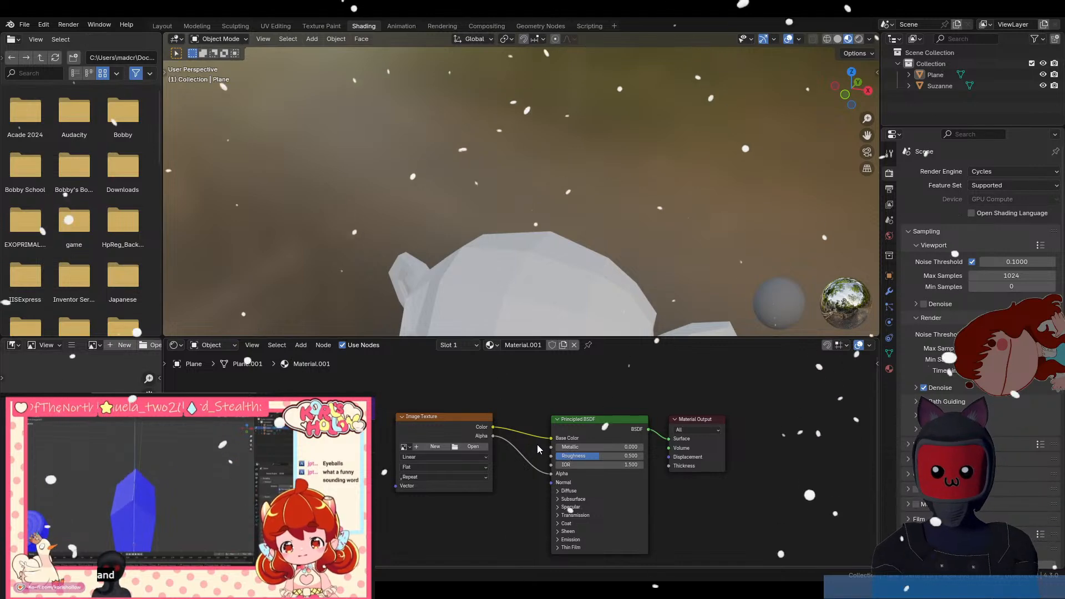
pyautogui.keyDown('ctrl'); pyautogui.moveTo(537, 445); pyautogui.dragTo(518, 491, button='right'); pyautogui.keyUp('ctrl')
pyautogui.moveTo(644, 262); pyautogui.dragTo(547, 287, button='middle')
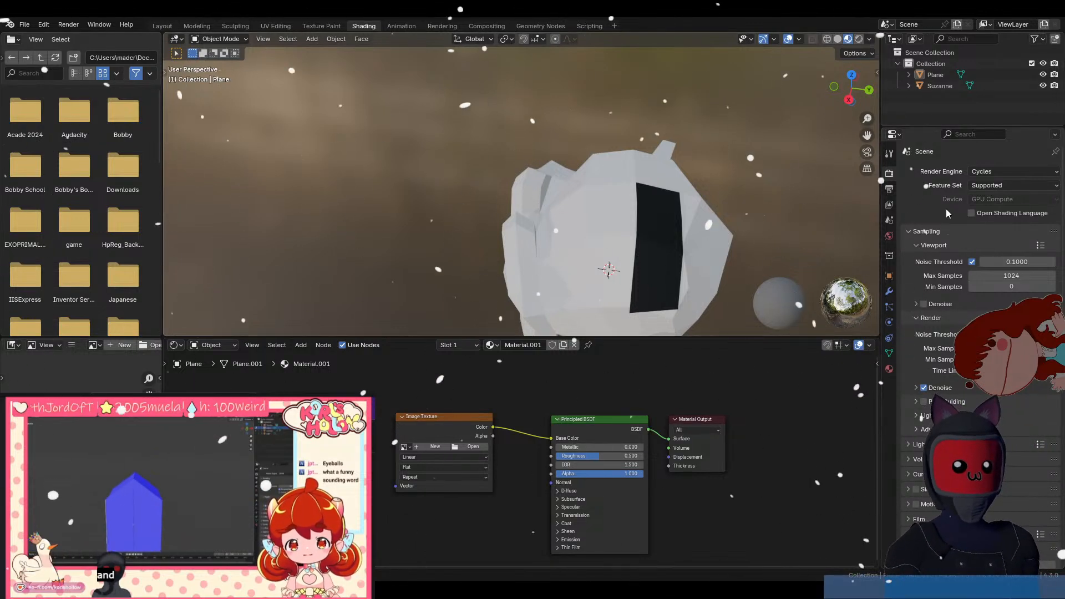
pyautogui.click(980, 199)
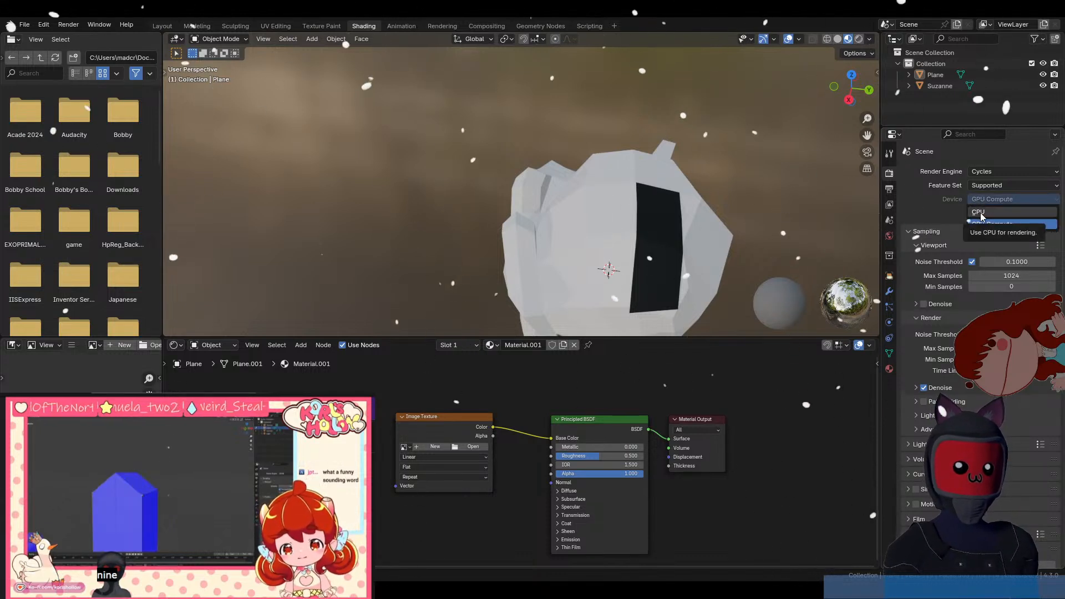
pyautogui.click(1010, 224)
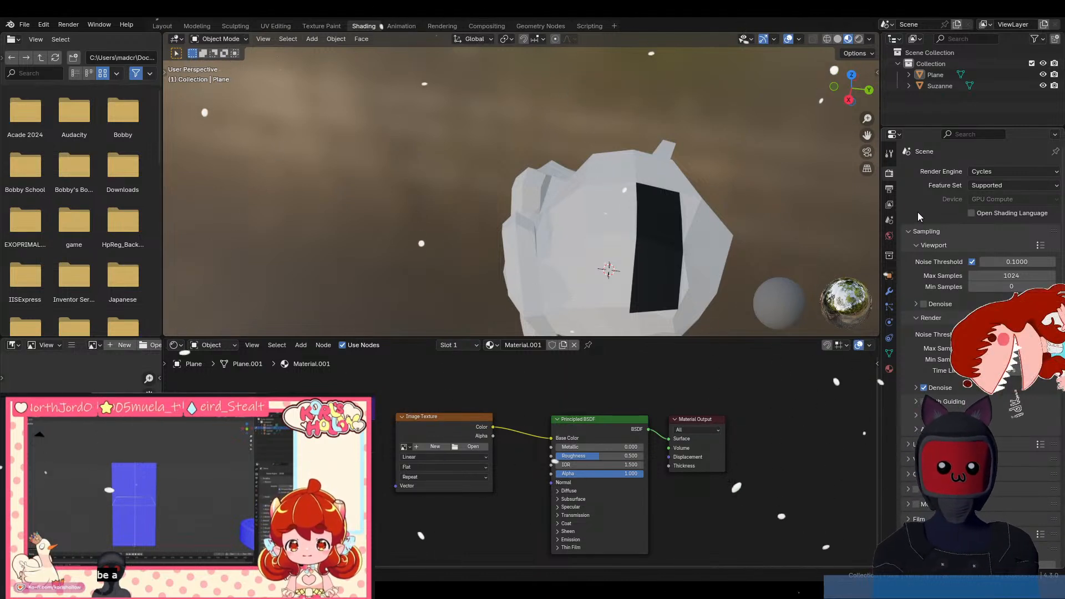
# Try a Transmission weight of 1.000 on the Principled BSDF and reset it to 0.000.
pyautogui.click(558, 515)
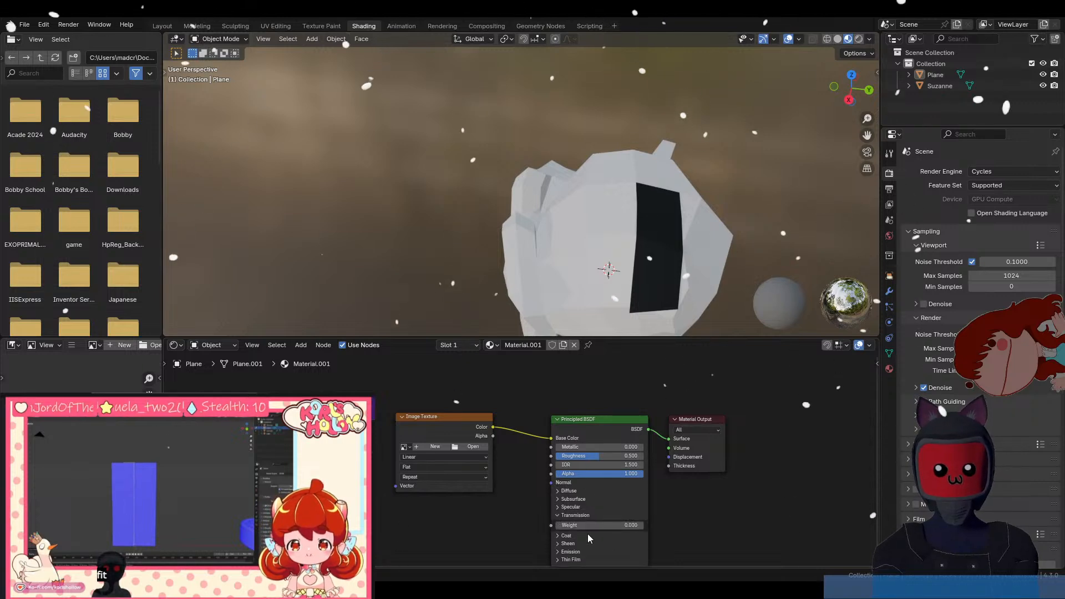
pyautogui.moveTo(571, 530); pyautogui.dragTo(643, 527)
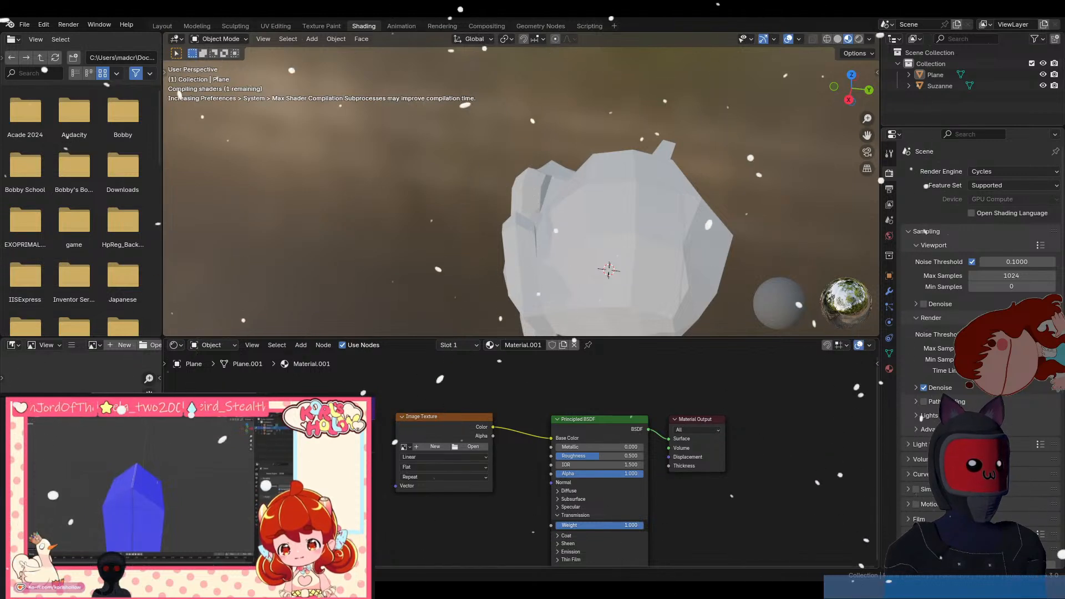
pyautogui.moveTo(644, 526); pyautogui.dragTo(556, 526)
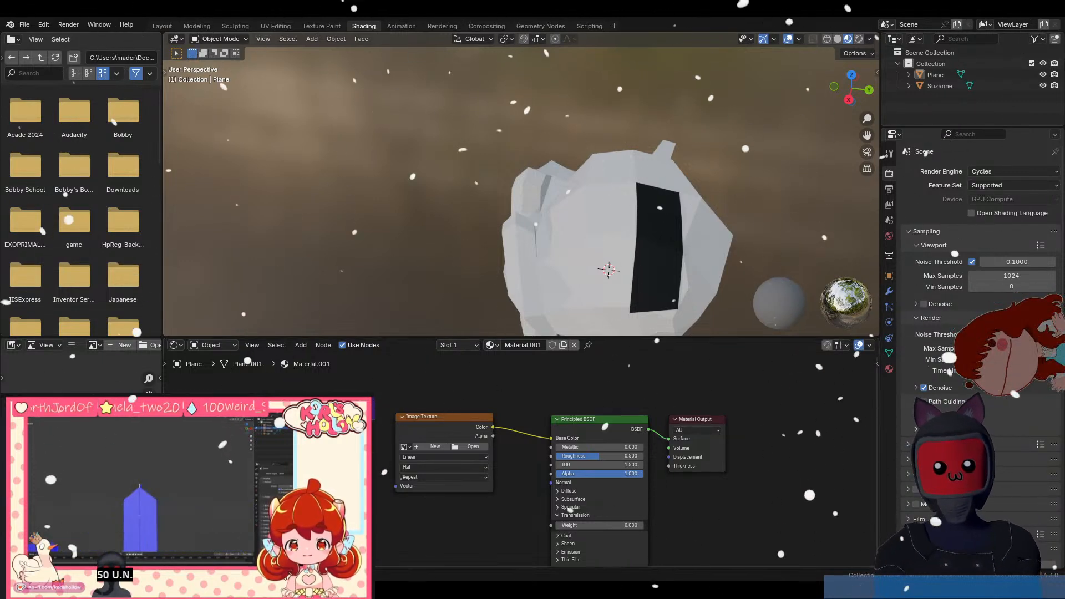
# Look through the output settings and the Cycles render settings down to the Film options.
pyautogui.click(889, 189)
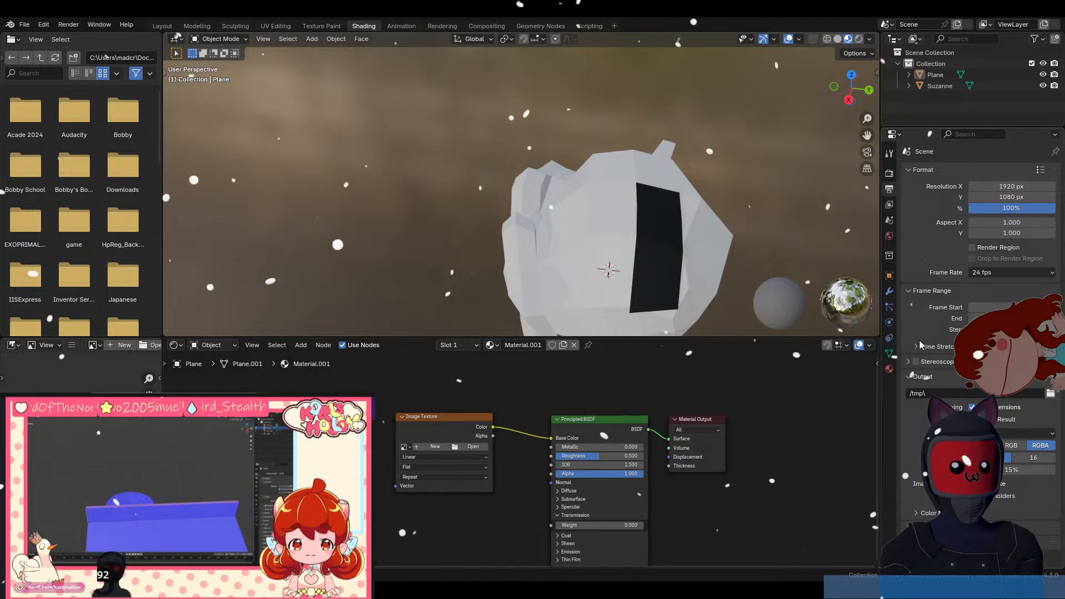
pyautogui.click(890, 174)
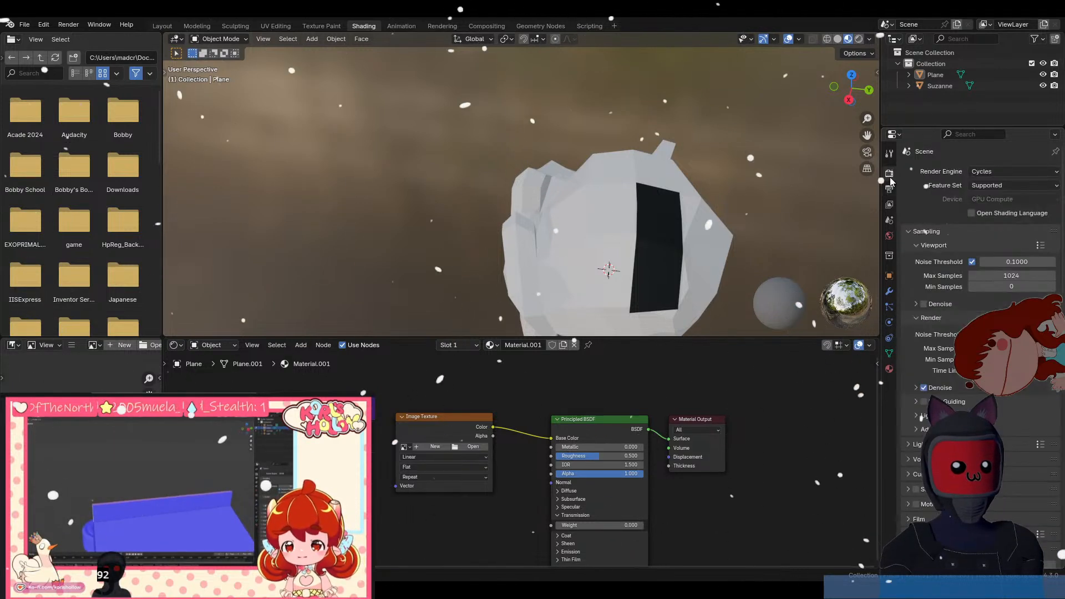
pyautogui.scroll(-3, 931, 392)
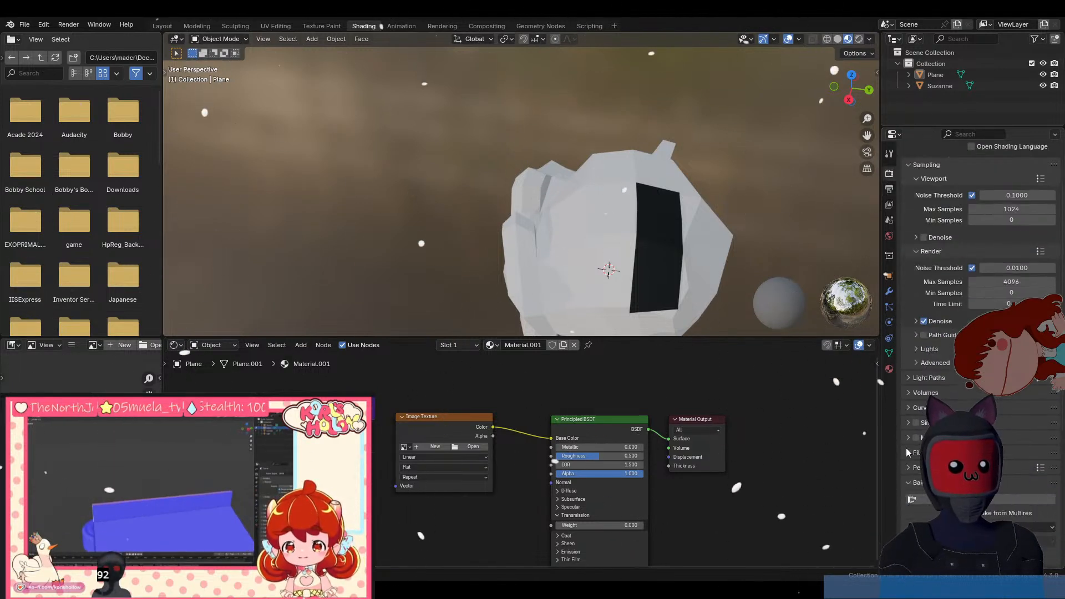
pyautogui.scroll(-4, 906, 451)
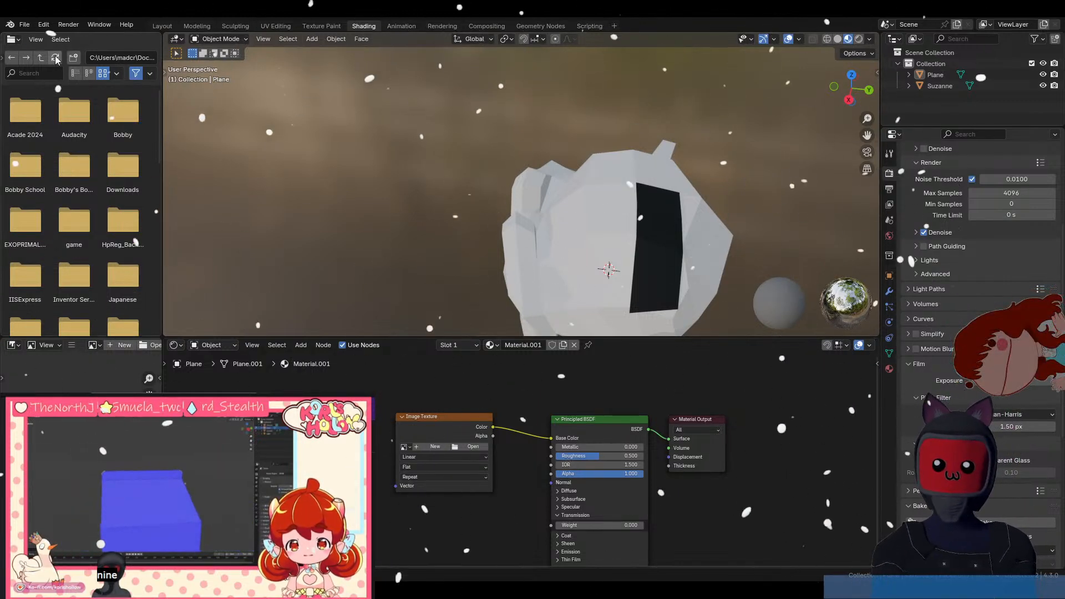
# Set the output resolution to 512 by 512 px and bring up the list of output file formats.
pyautogui.click(25, 25)
pyautogui.moveTo(72, 37)
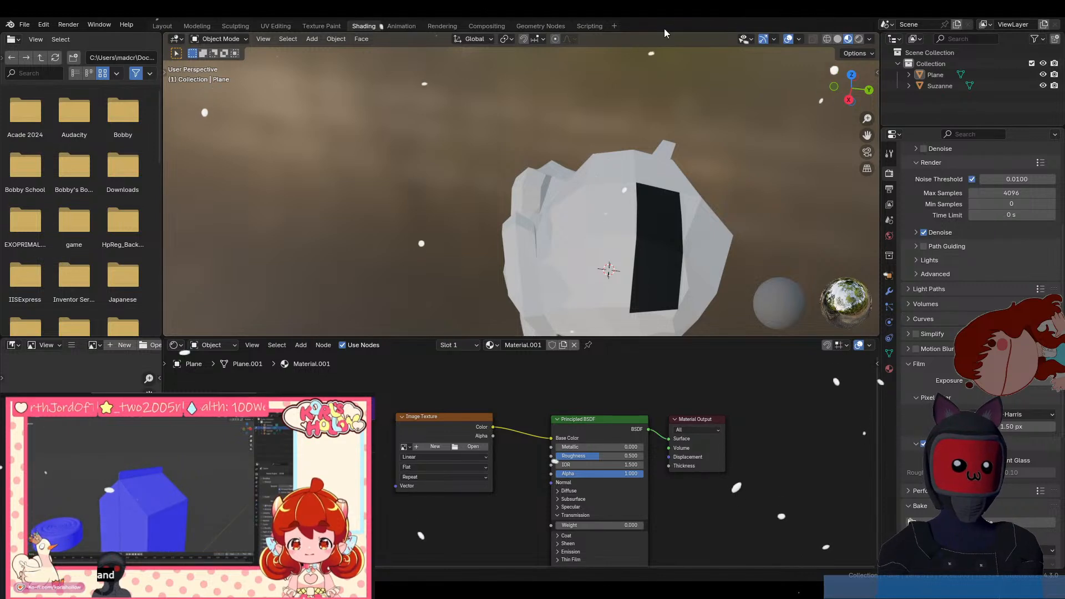
pyautogui.click(889, 192)
pyautogui.moveTo(1008, 187); pyautogui.dragTo(1007, 197)
pyautogui.write('512')
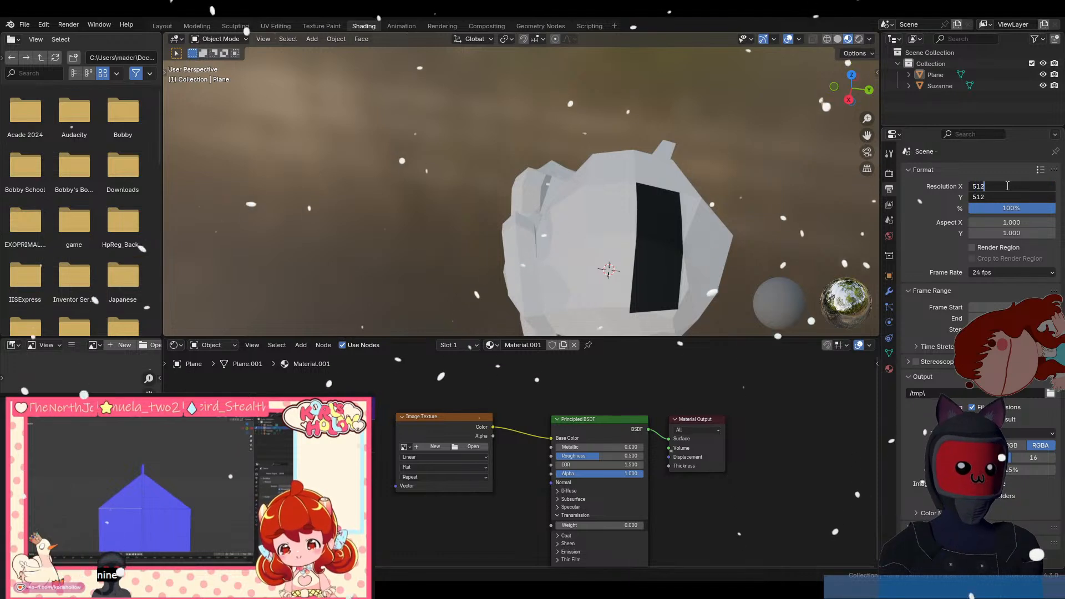
pyautogui.press('Return')
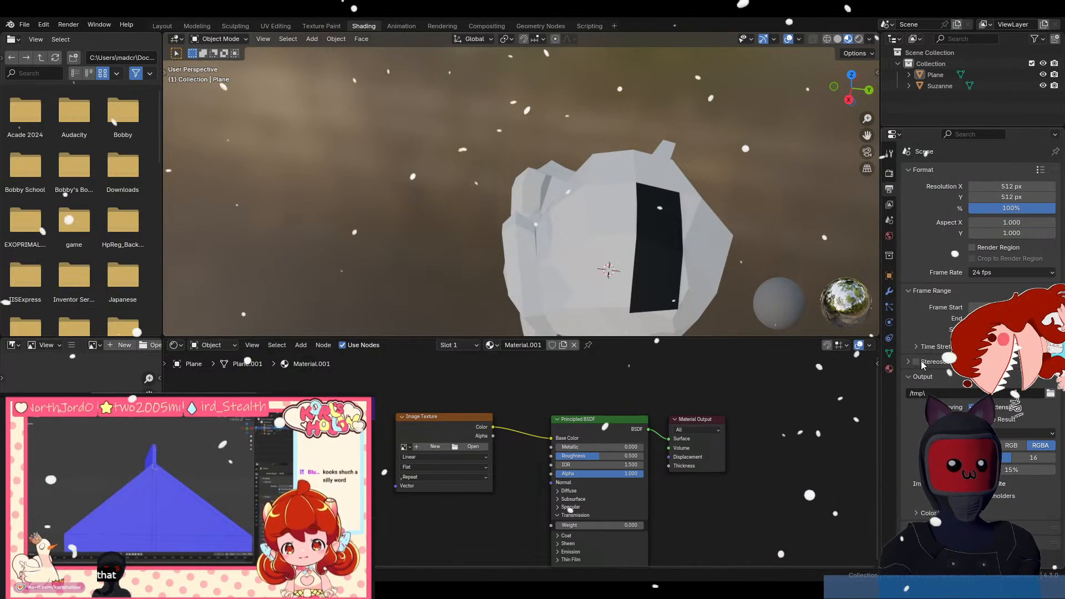
pyautogui.click(1016, 432)
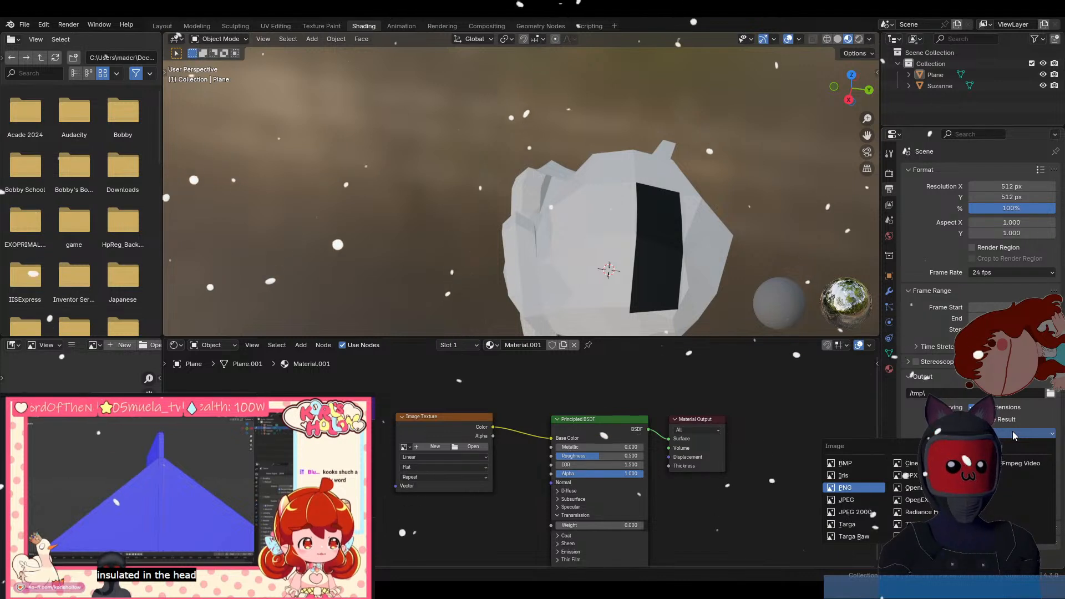
pyautogui.click(911, 420)
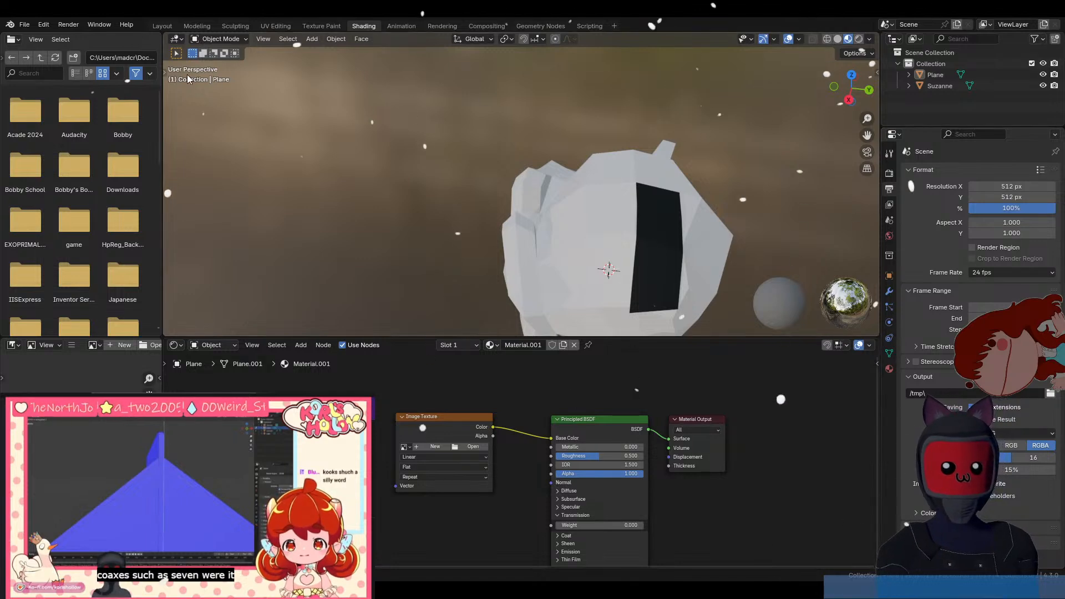
# In the Layout workspace, set the animation's end frame to 60.
pyautogui.click(157, 26)
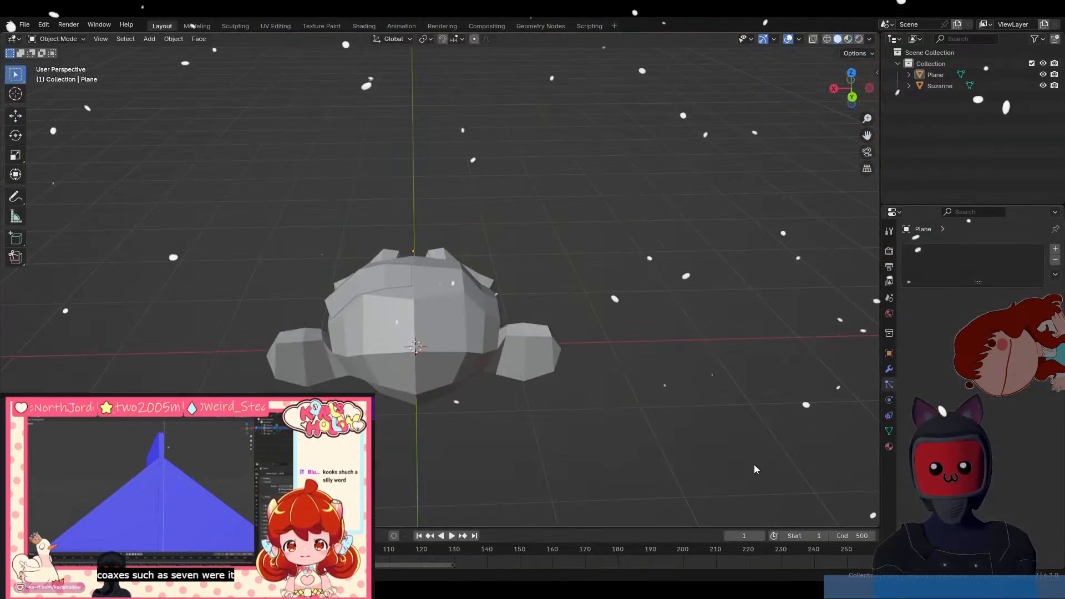
pyautogui.moveTo(411, 395); pyautogui.dragTo(601, 391, button='middle')
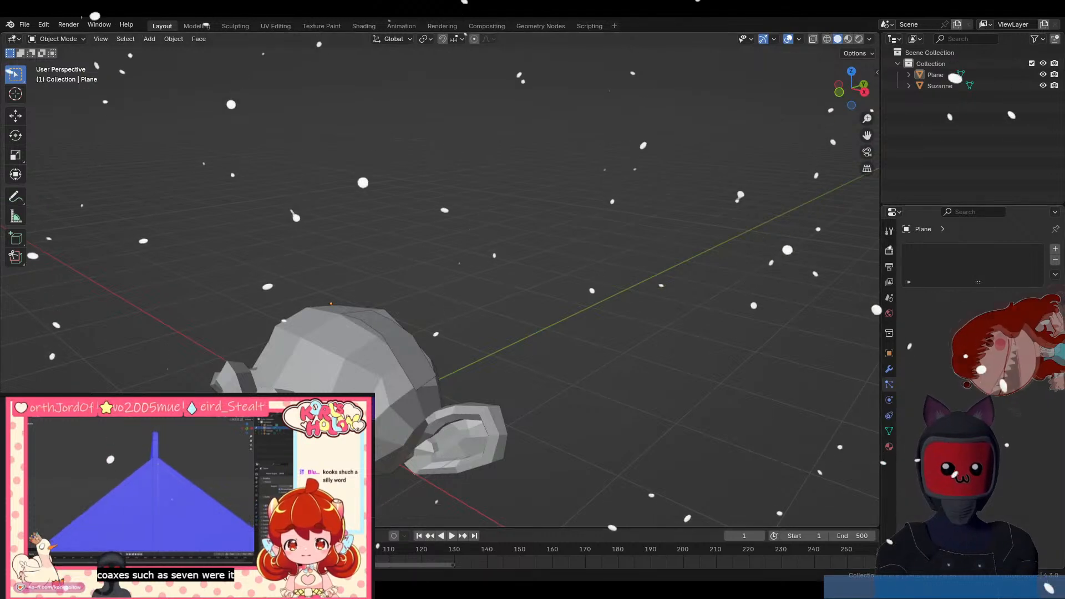
pyautogui.click(854, 535)
pyautogui.write('60')
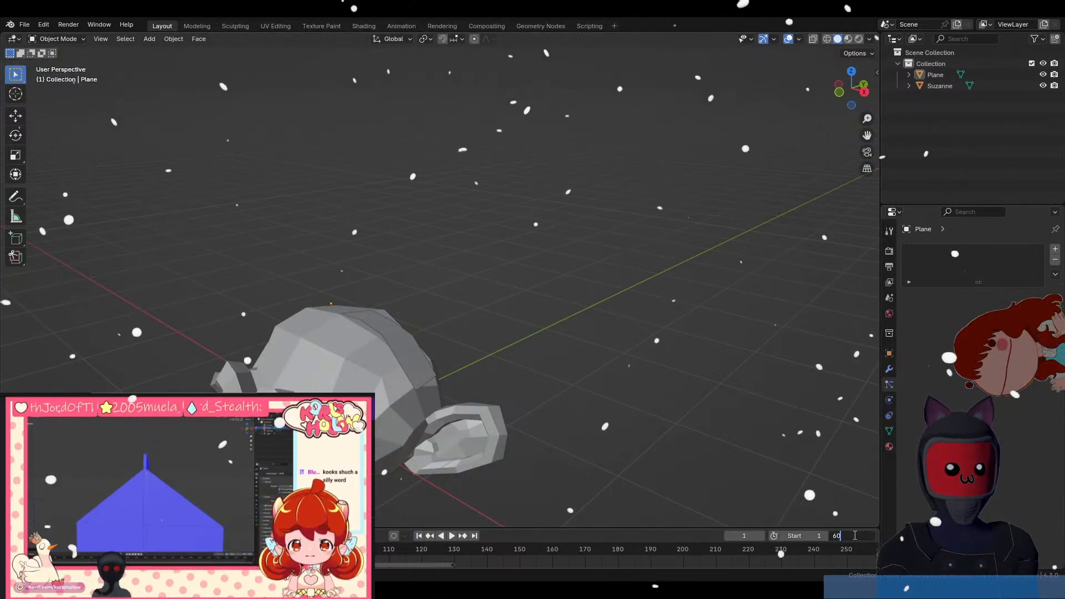
pyautogui.press('Return')
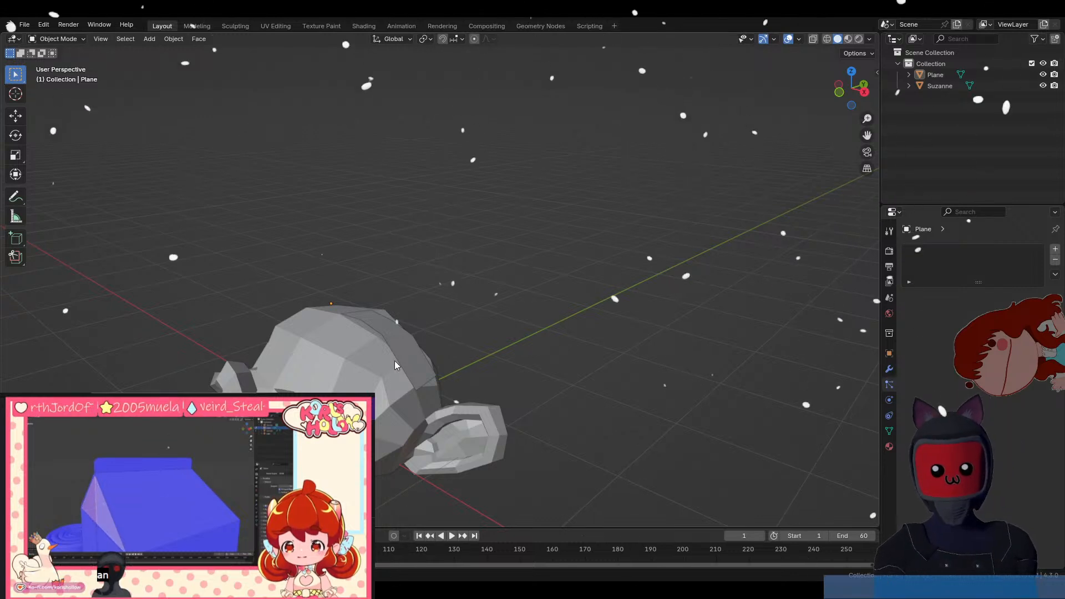
# Look through the output properties and the available image file formats.
pyautogui.moveTo(394, 360); pyautogui.dragTo(432, 351, button='middle')
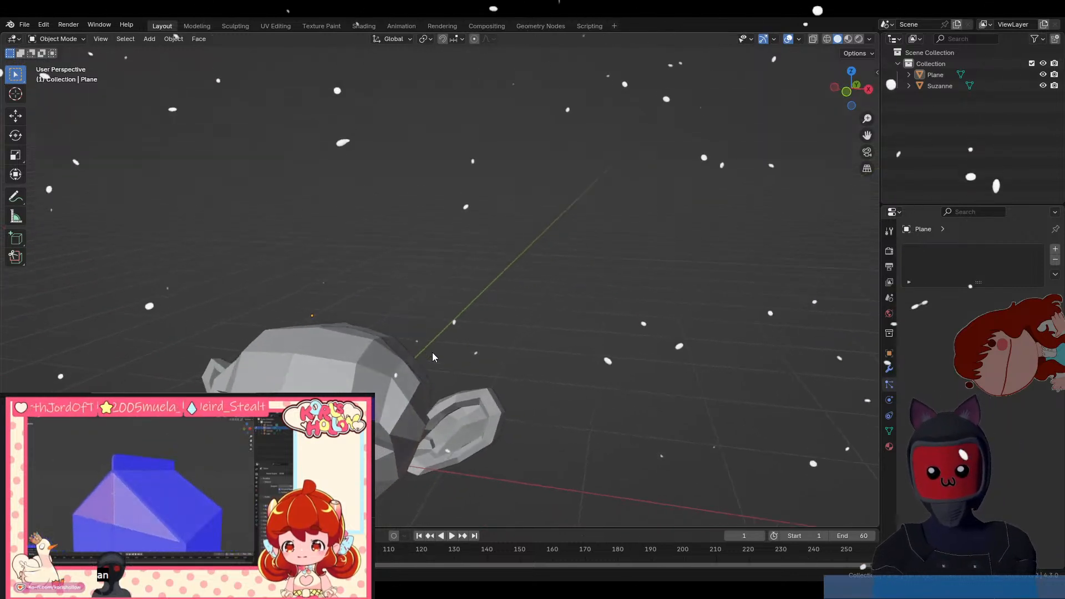
pyautogui.click(890, 267)
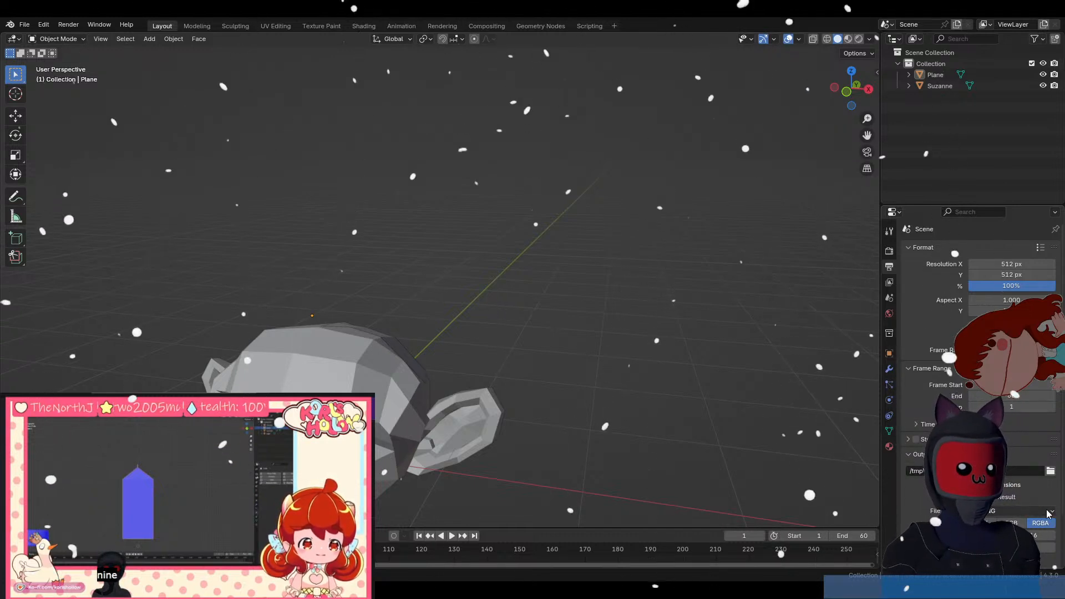
pyautogui.click(1024, 511)
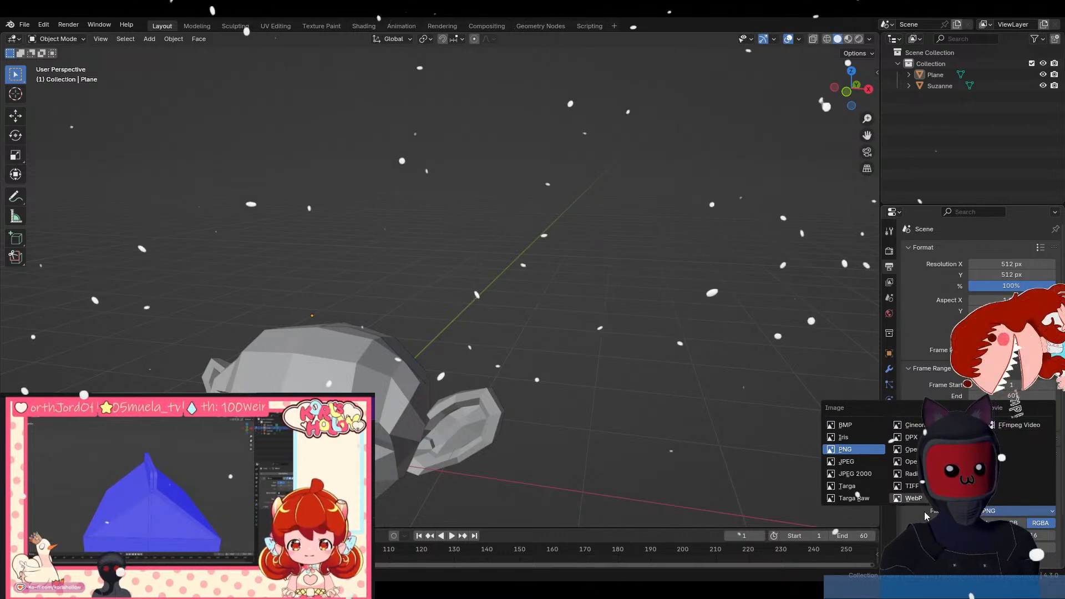
pyautogui.scroll(-3, 913, 520)
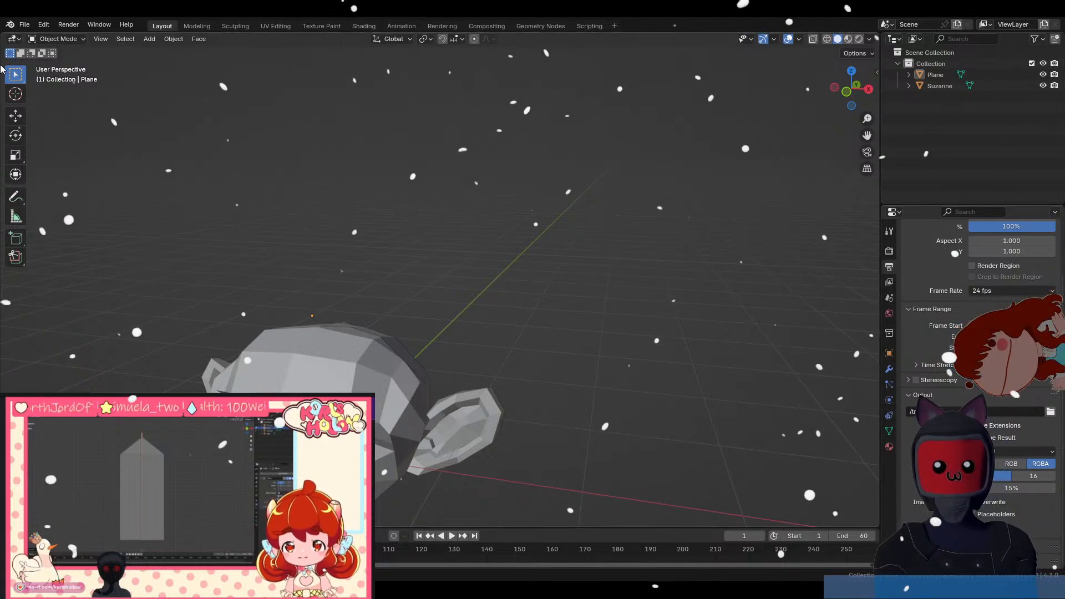
pyautogui.click(24, 25)
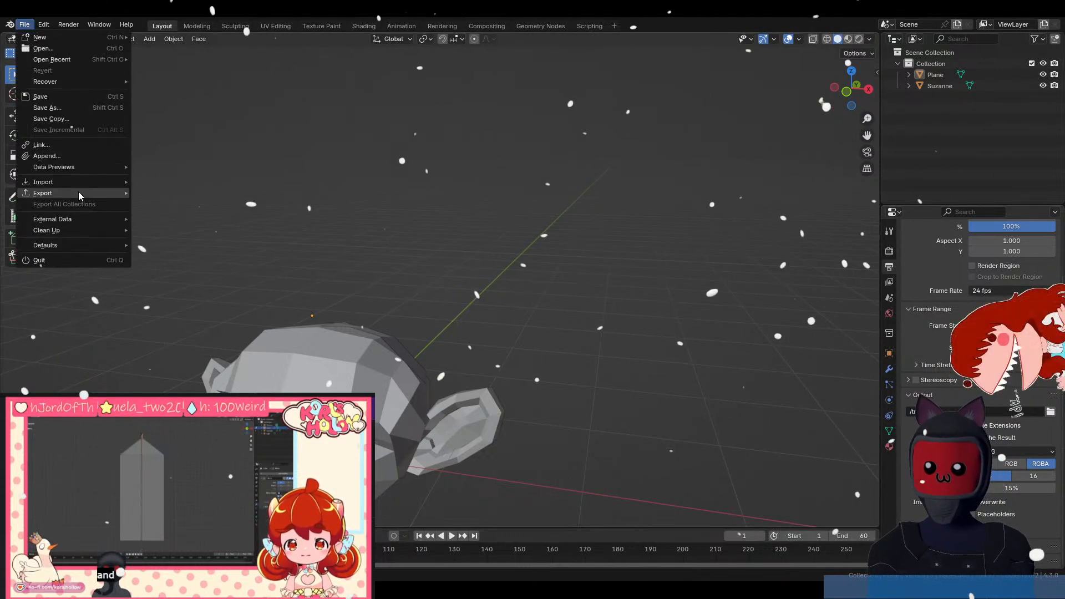
pyautogui.moveTo(78, 193)
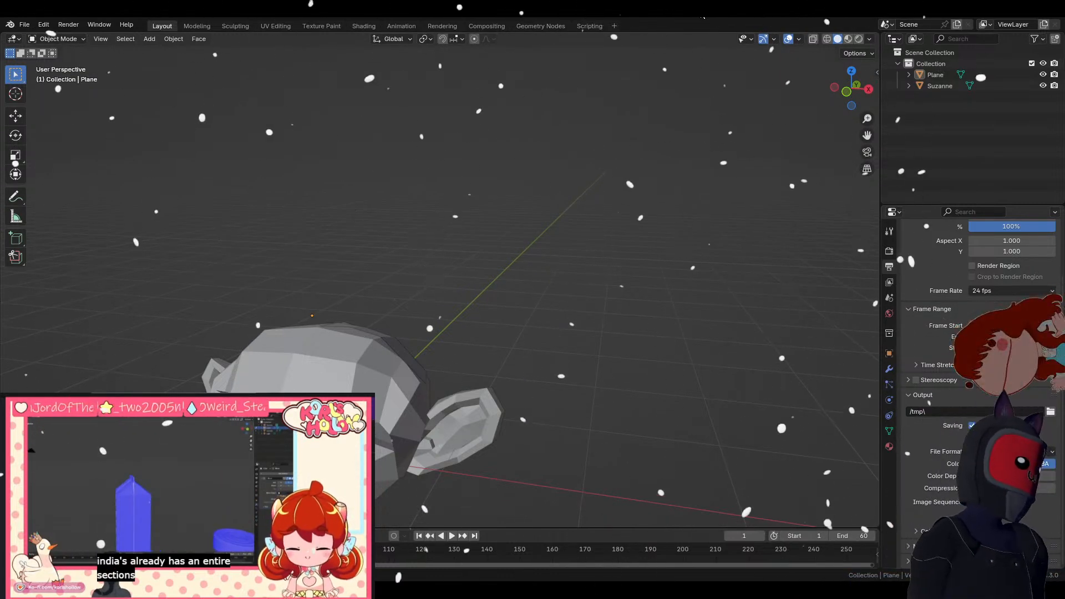
# Delete both the monkey head and the hair card plane from the scene.
pyautogui.click(353, 355)
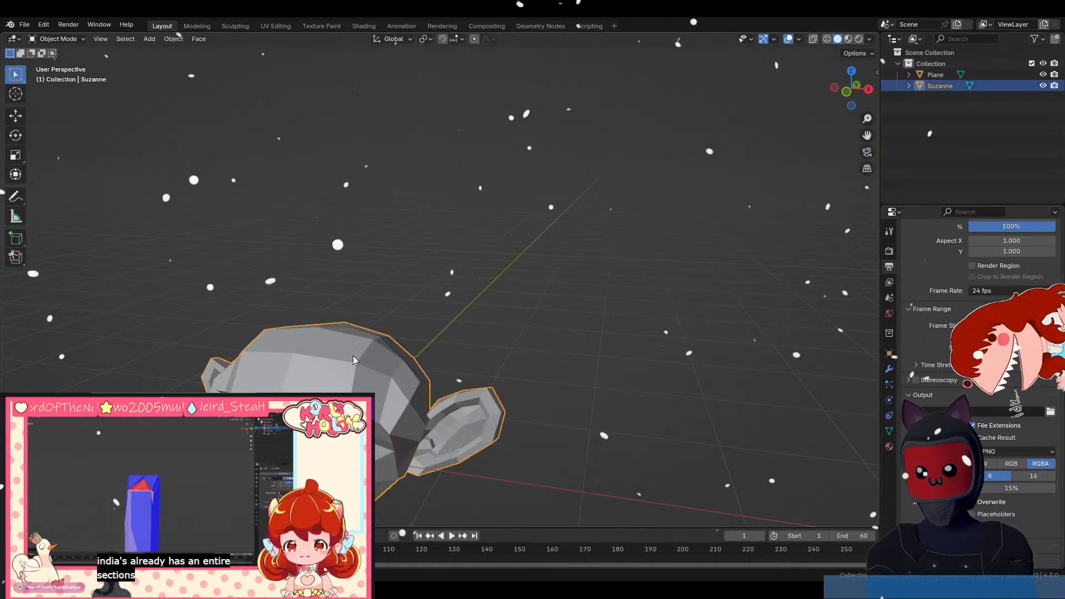
pyautogui.moveTo(180, 175); pyautogui.dragTo(222, 239, button='middle')
pyautogui.hotkey('shift', 'a')
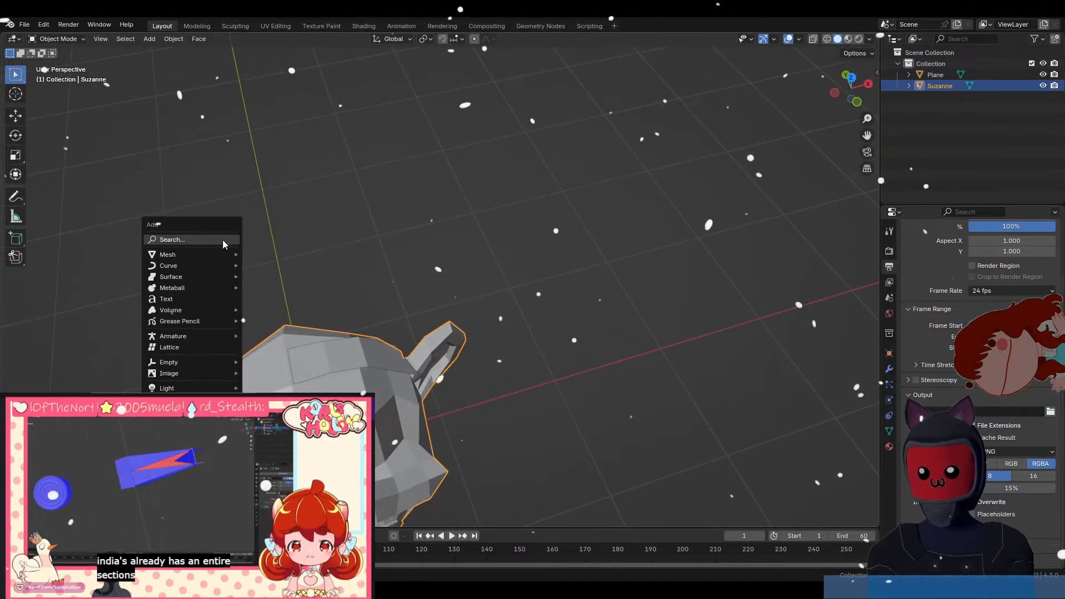
pyautogui.click(367, 198)
pyautogui.press('a')
pyautogui.press('x')
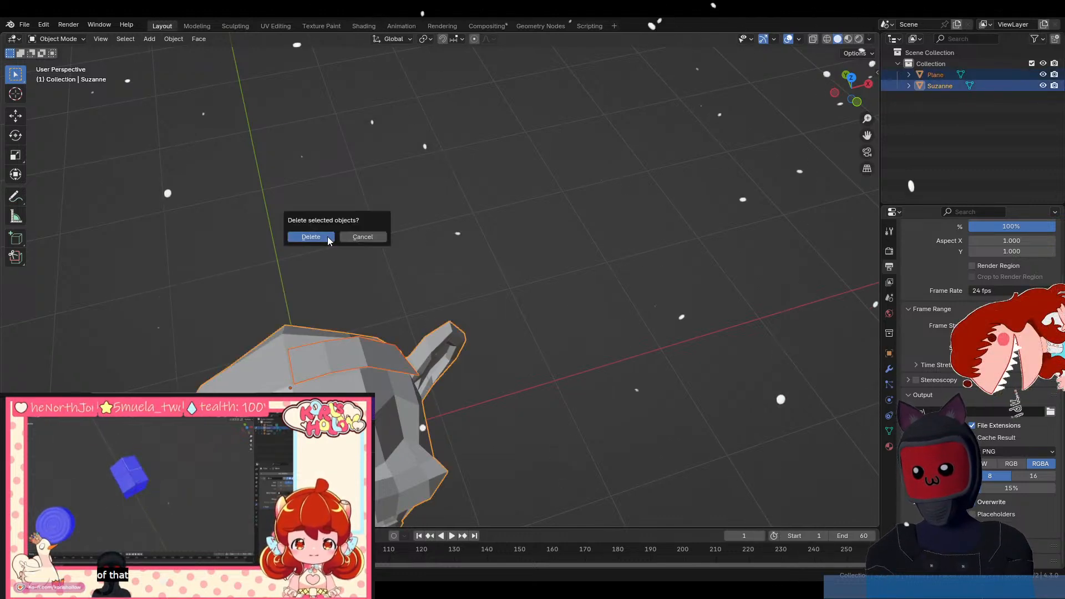
pyautogui.click(327, 237)
pyautogui.press('KP_1')
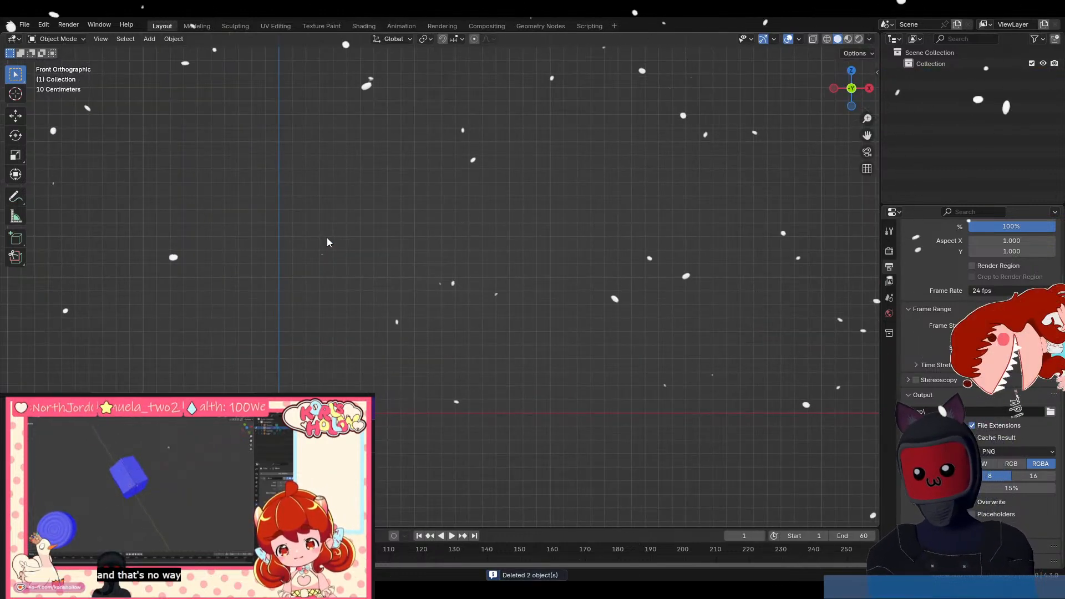
pyautogui.hotkey('shift', 'a')
pyautogui.moveTo(395, 344)
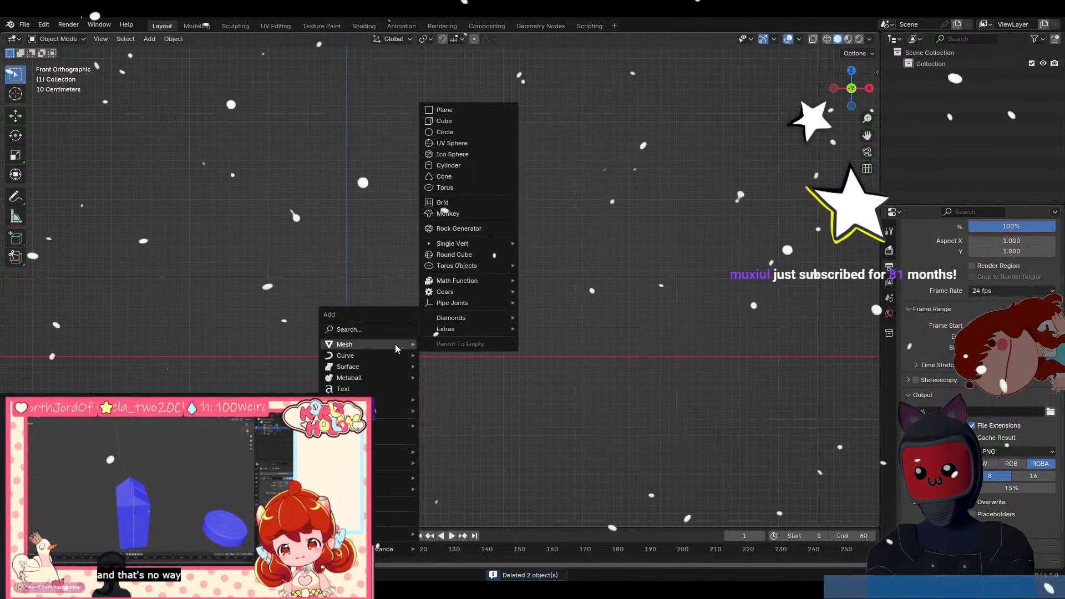
pyautogui.click(455, 109)
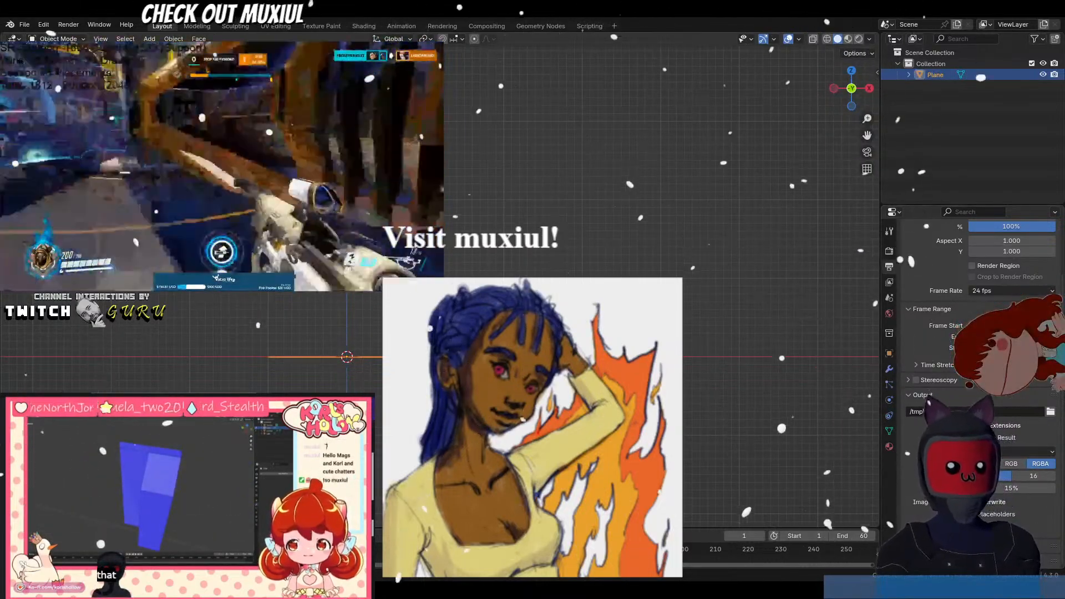
pyautogui.click(890, 369)
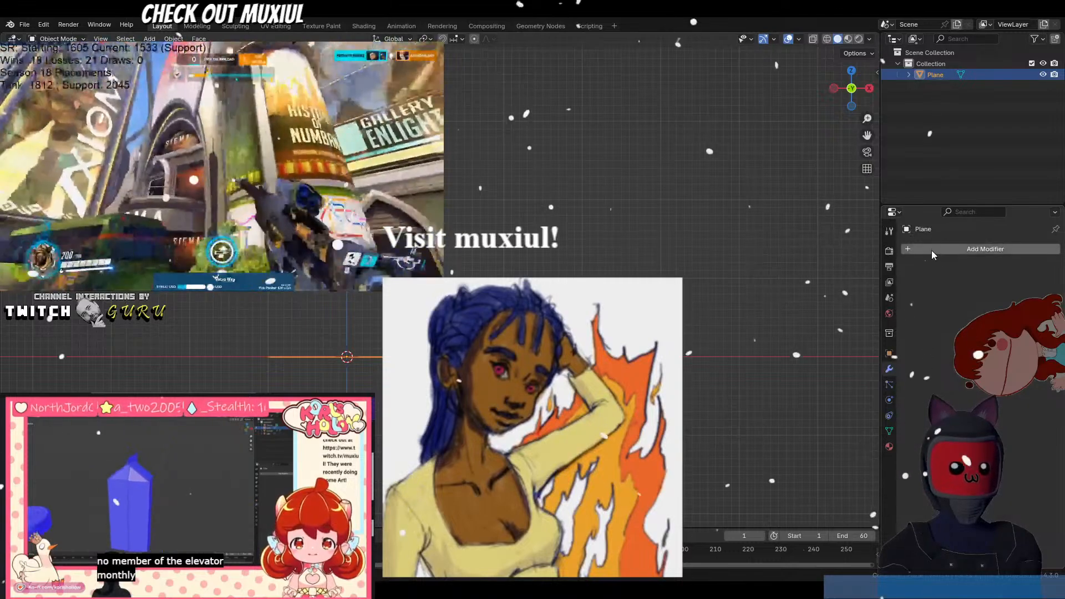
pyautogui.moveTo(560, 355); pyautogui.dragTo(572, 372, button='middle')
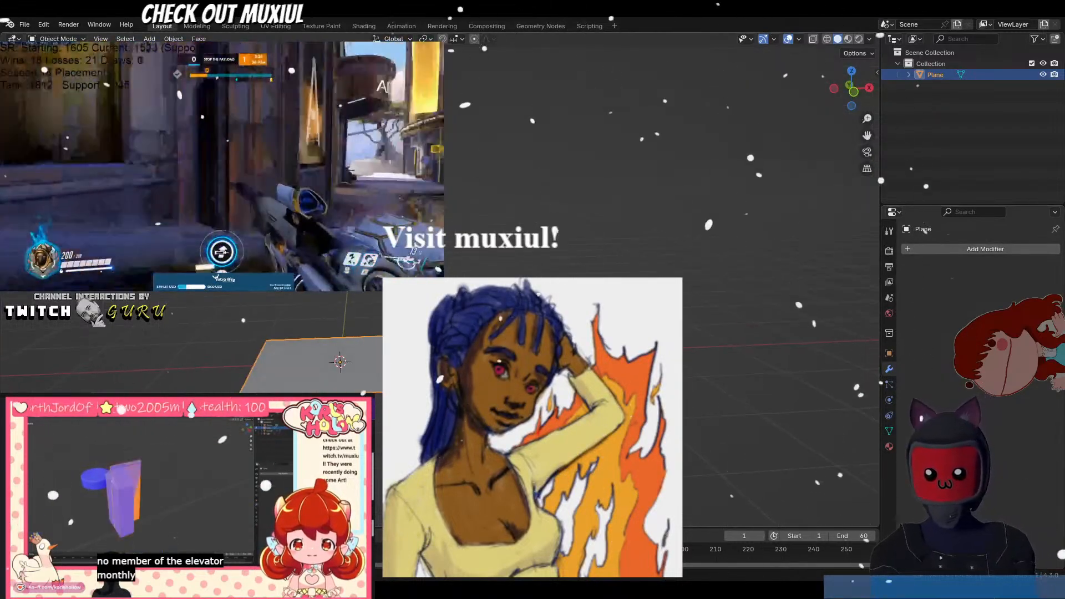
pyautogui.press('Delete')
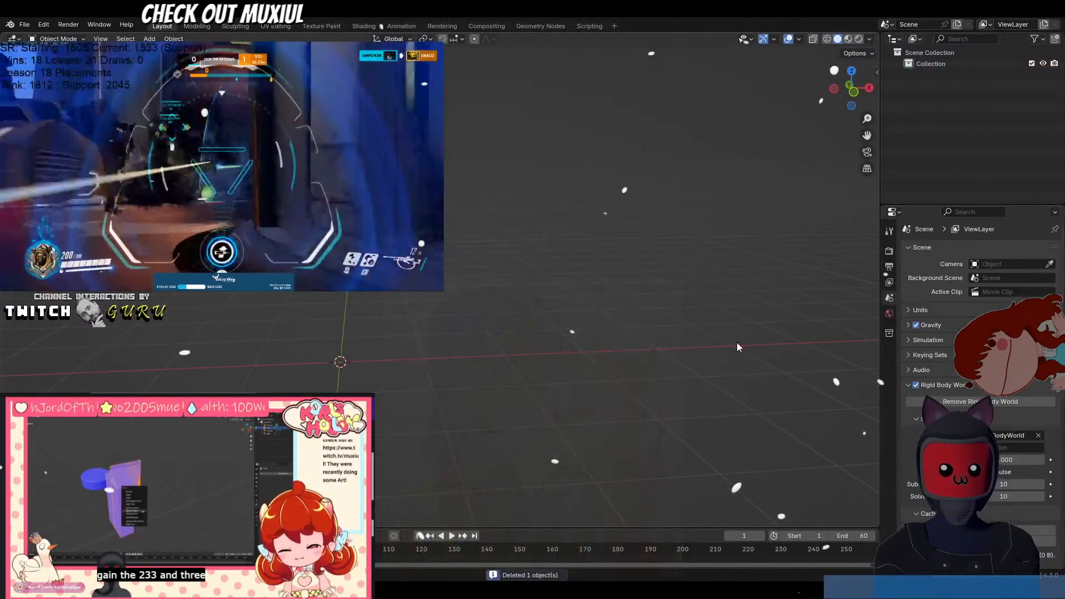
# Add a cube mesh to the empty scene and give it a Mirror modifier.
pyautogui.hotkey('shift', 'a')
pyautogui.moveTo(546, 352)
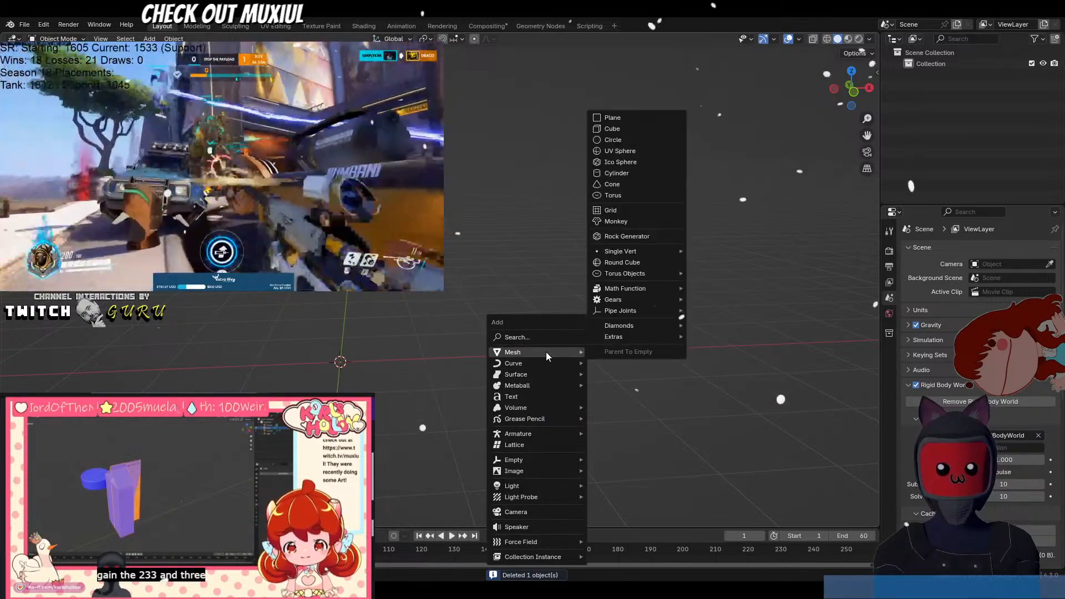
pyautogui.click(613, 129)
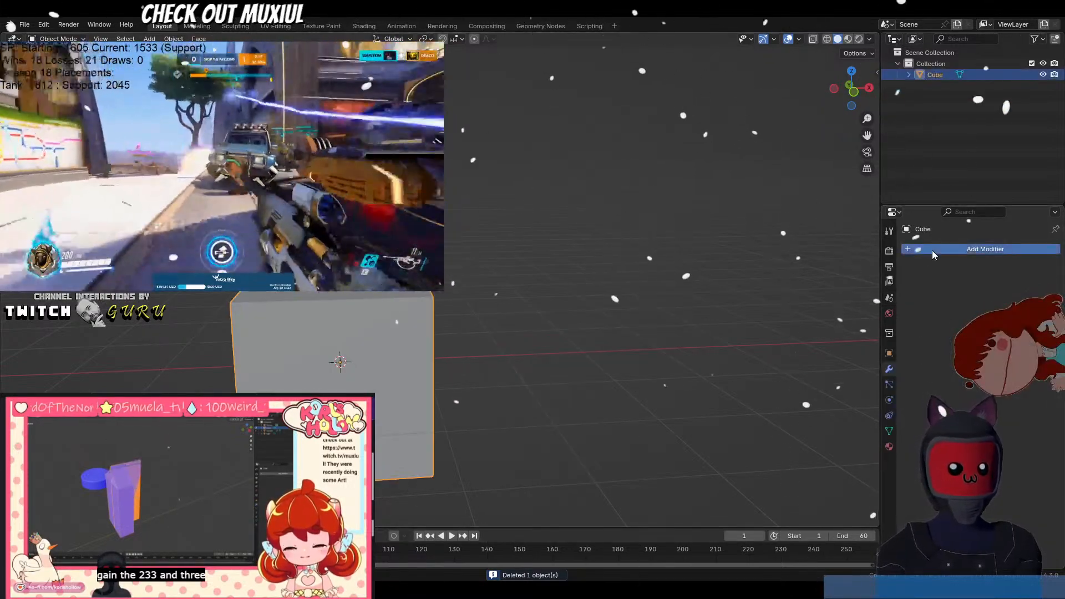
pyautogui.click(933, 251)
pyautogui.moveTo(894, 250)
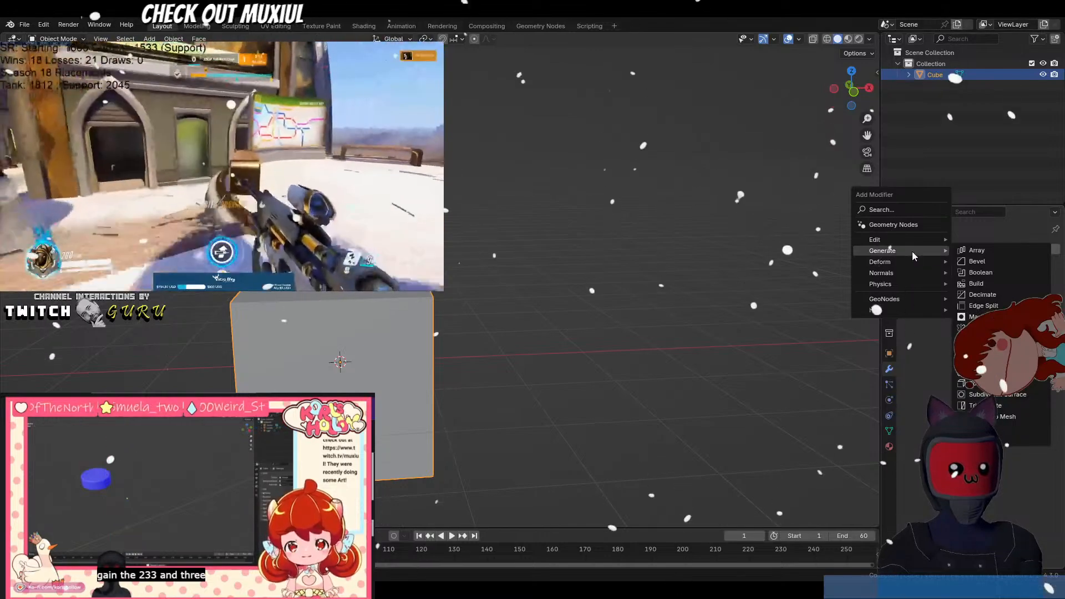
pyautogui.click(980, 328)
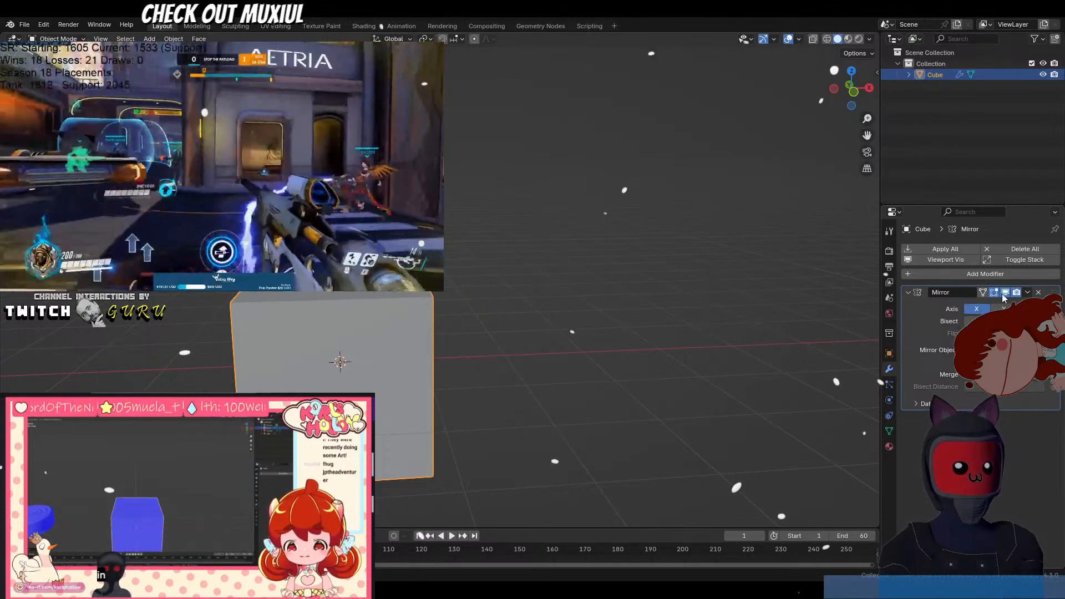
# Try the cube with the Mirror modifier's viewport display switched off, and switch the display back on.
pyautogui.click(1006, 299)
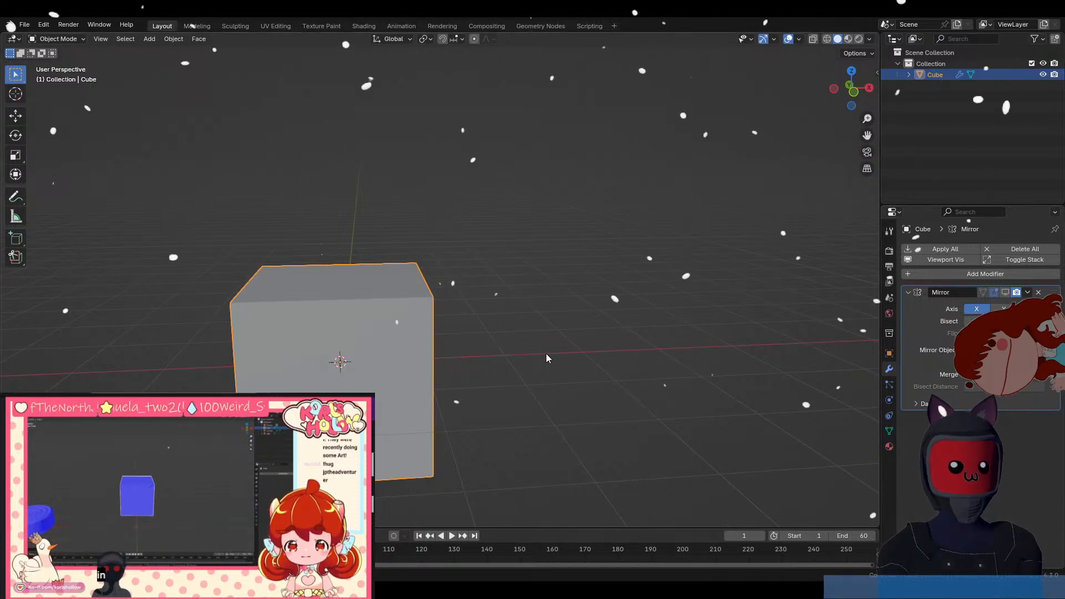
pyautogui.moveTo(546, 358); pyautogui.dragTo(387, 296, button='middle')
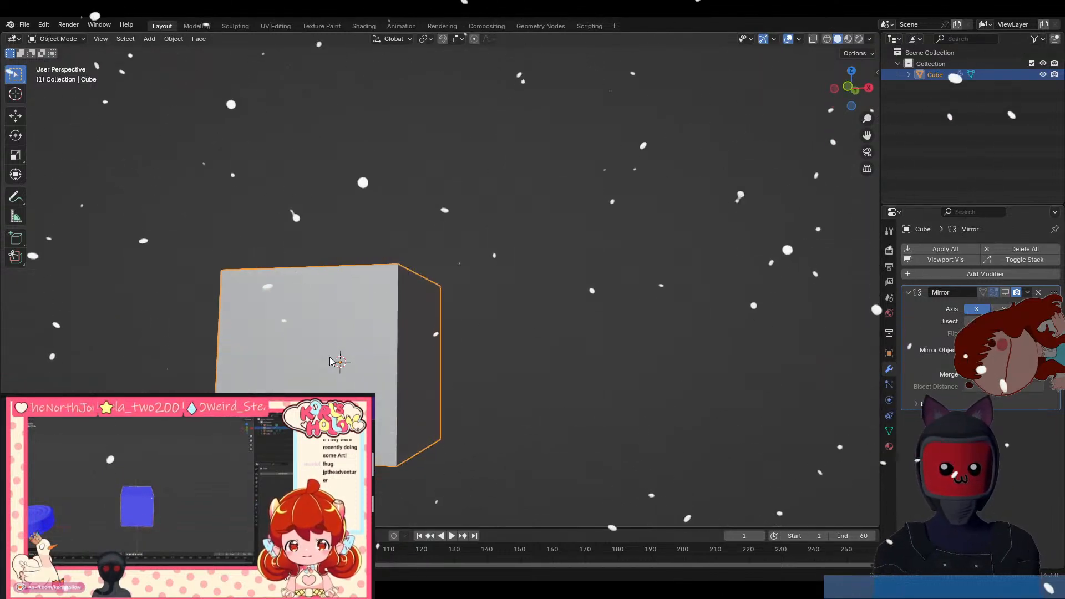
pyautogui.moveTo(388, 259); pyautogui.dragTo(405, 317, button='middle')
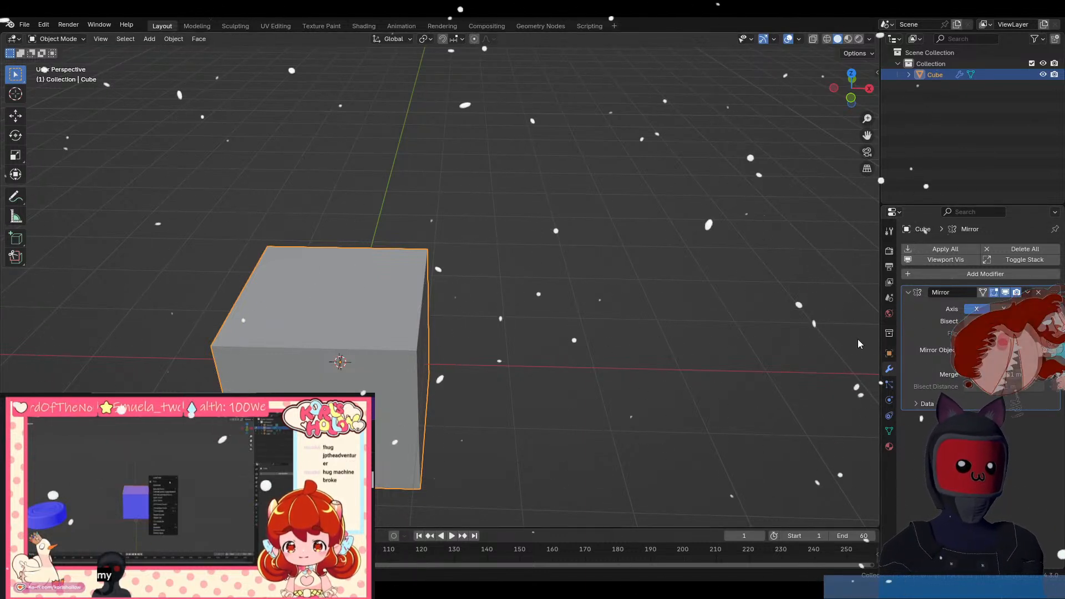
pyautogui.moveTo(652, 389)
pyautogui.mouseDown(button='middle')
pyautogui.moveTo(603, 390)
pyautogui.moveTo(651, 372)
pyautogui.mouseUp(button='middle')
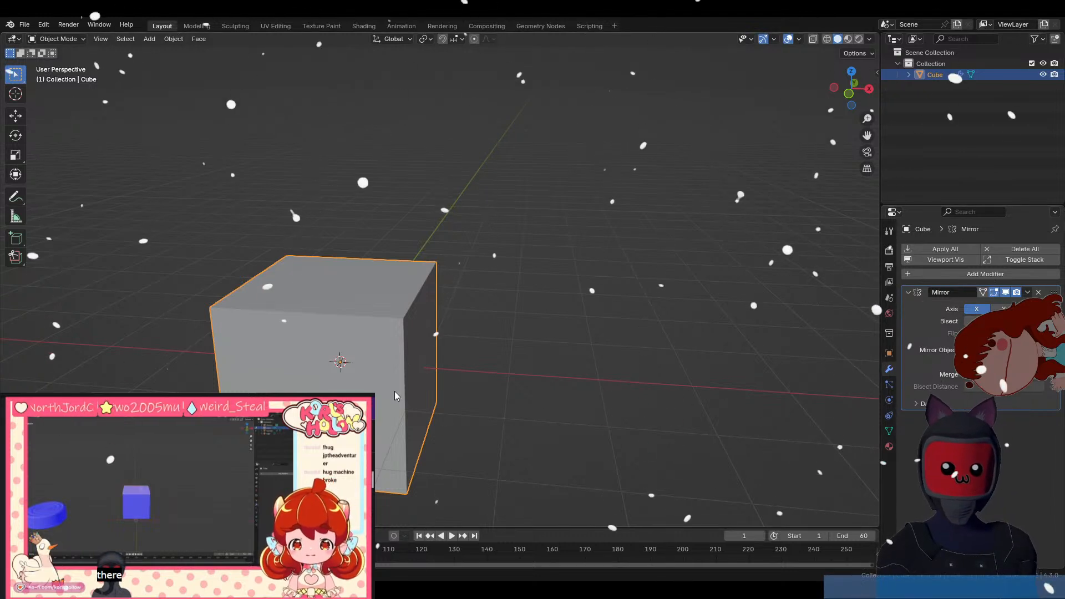
# In Edit Mode, cut one centred vertical edge loop that splits the cube into two halves along X, and view it from the front.
pyautogui.rightClick(334, 317)
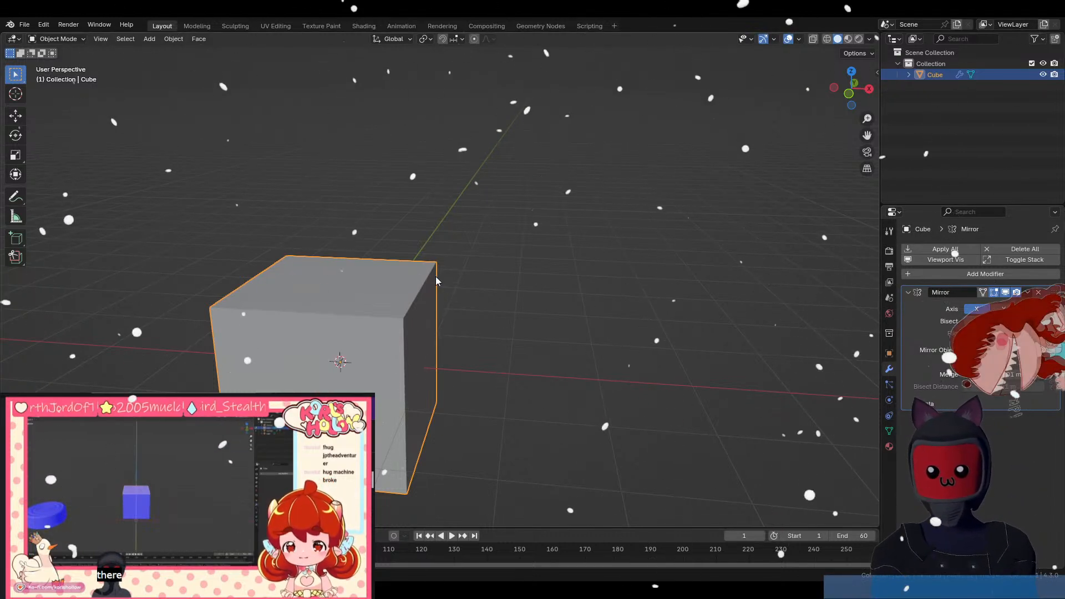
pyautogui.press('Tab')
pyautogui.hotkey('ctrl', 'r')
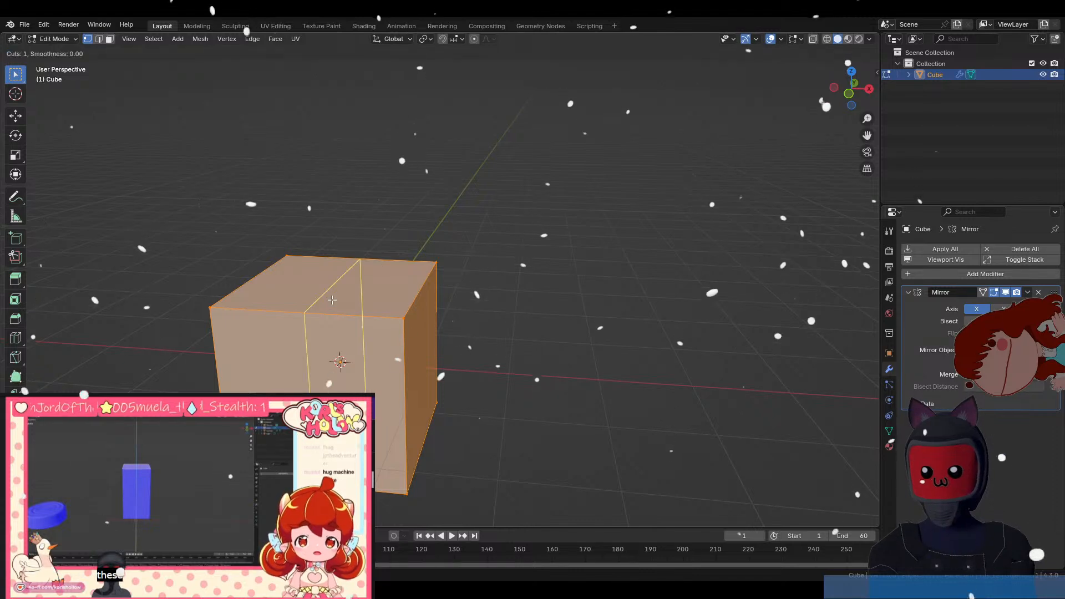
pyautogui.click(332, 299)
pyautogui.rightClick(332, 300)
pyautogui.press('KP_1')
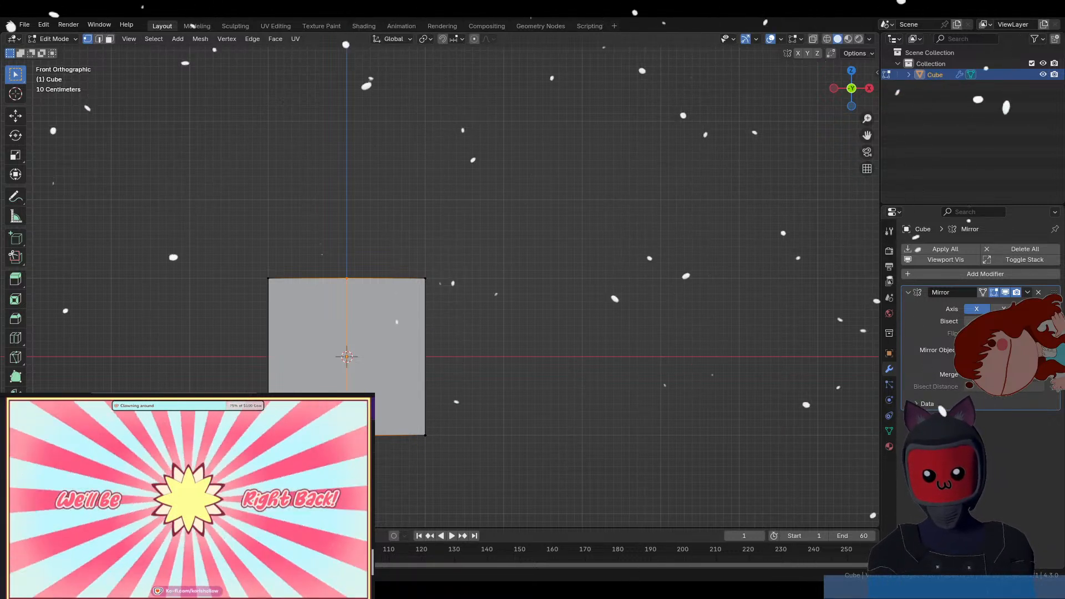
# Close the untitled cube file without saving it and open AlienOrb.blend instead.
pyautogui.click(25, 26)
pyautogui.click(38, 260)
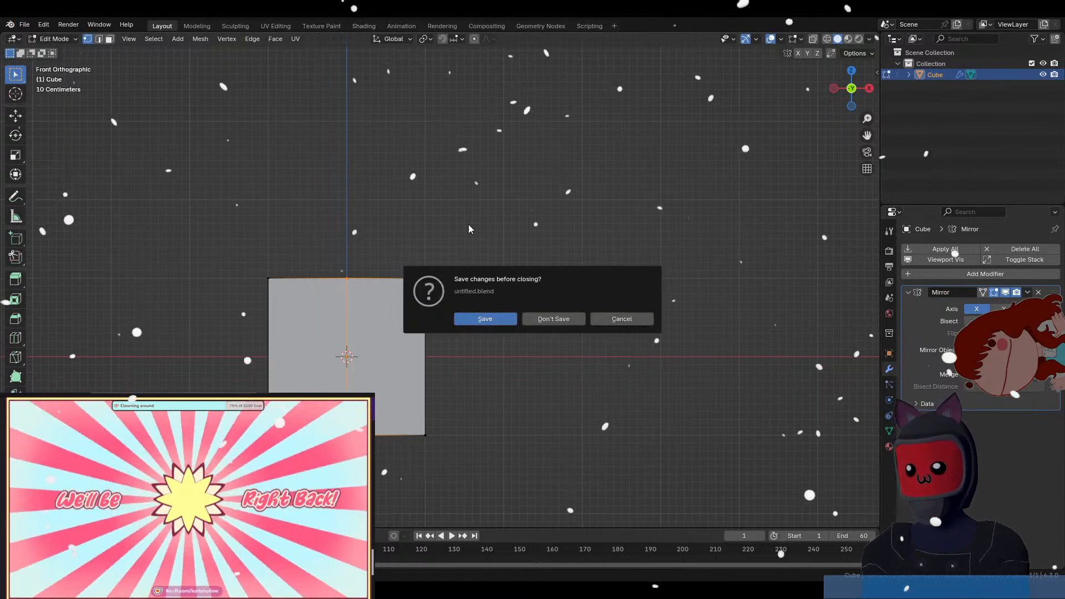
pyautogui.click(558, 325)
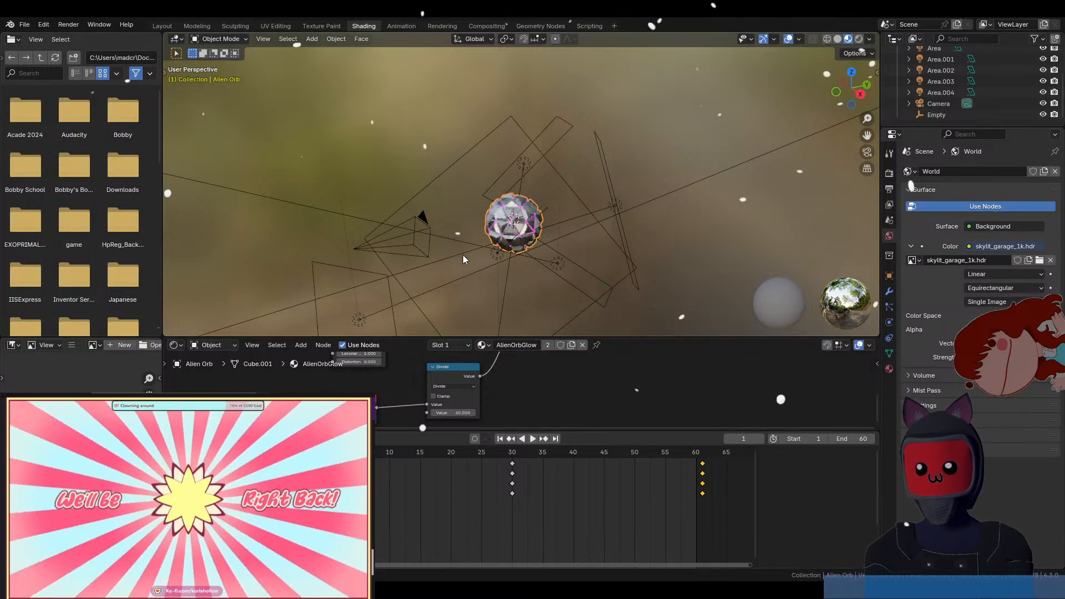
# Inspect the Alien Orb and its surrounding area lights from several sides.
pyautogui.scroll(3, 474, 275)
pyautogui.moveTo(432, 285); pyautogui.dragTo(599, 239, button='middle')
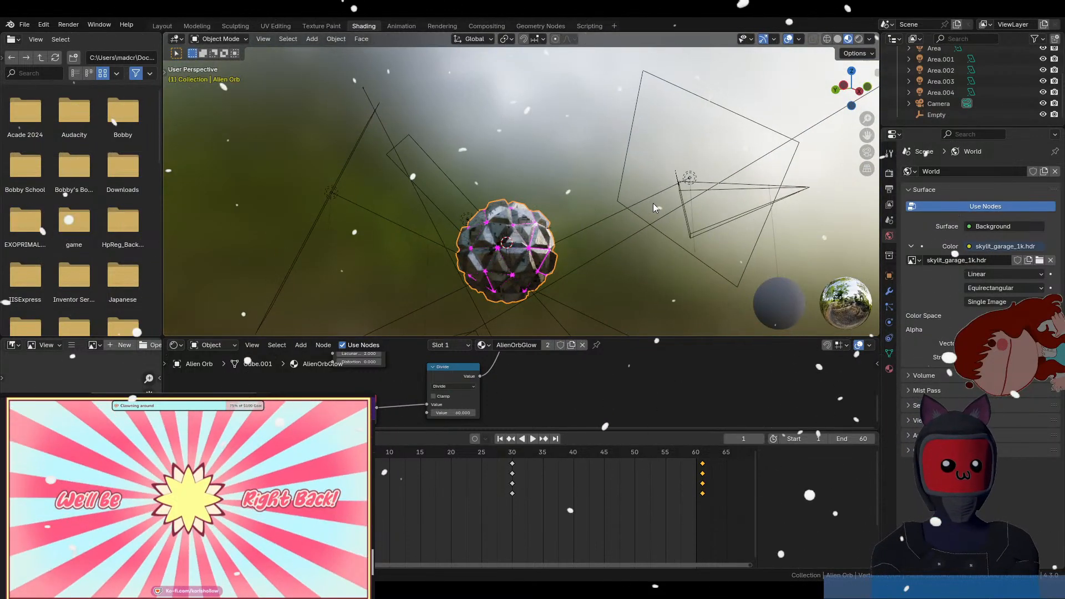
pyautogui.moveTo(653, 203); pyautogui.dragTo(507, 226, button='middle')
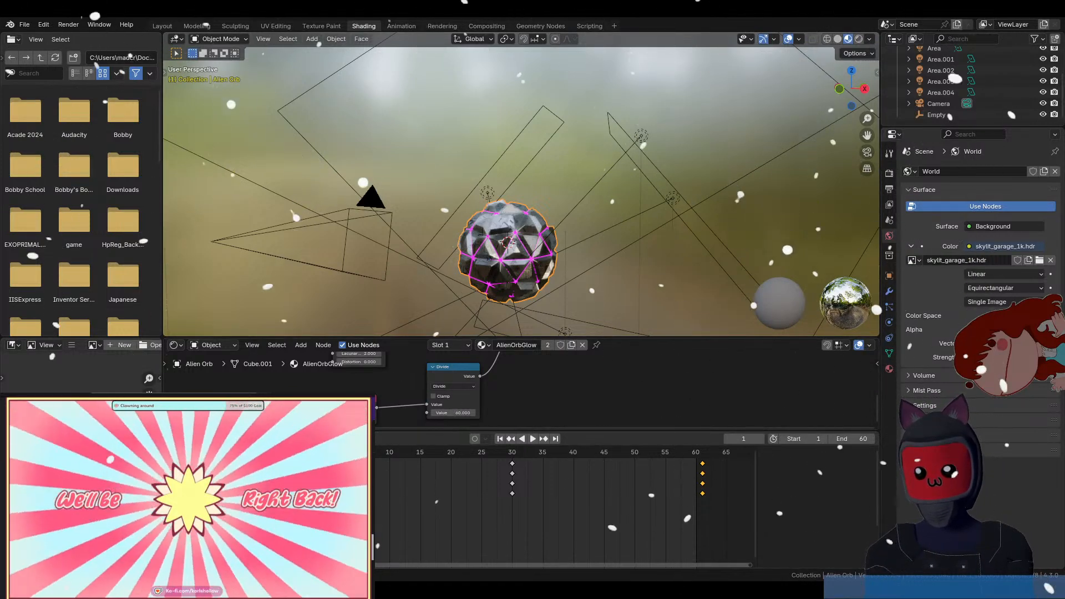
# Enlarge the shader node editor and examine the AlienOrbGlow node network, along with the scene's render settings.
pyautogui.moveTo(610, 337); pyautogui.dragTo(610, 164)
pyautogui.moveTo(516, 272); pyautogui.dragTo(556, 318, button='middle')
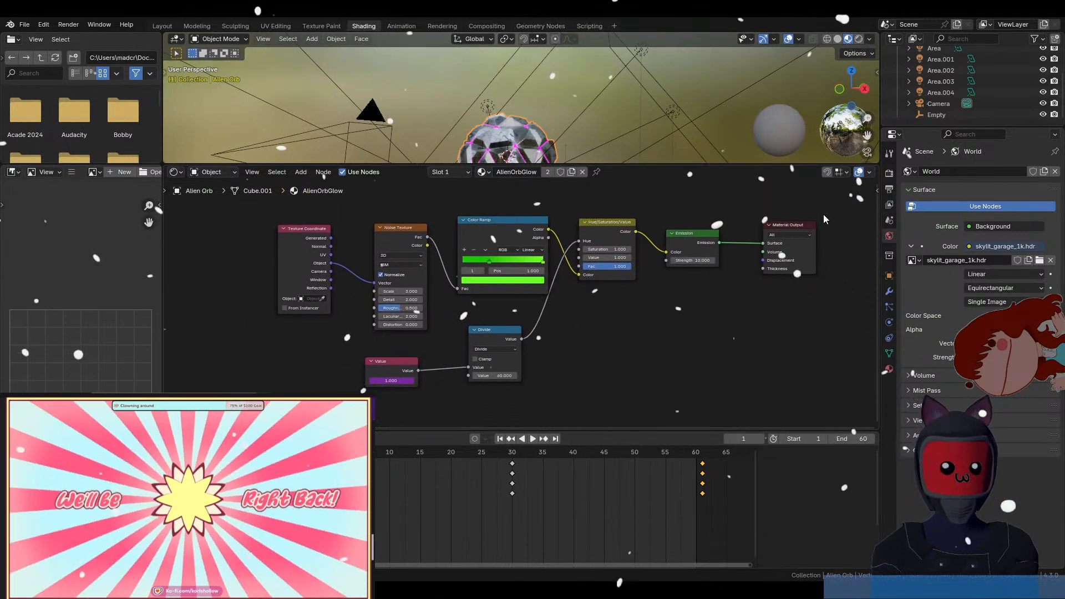
pyautogui.click(889, 172)
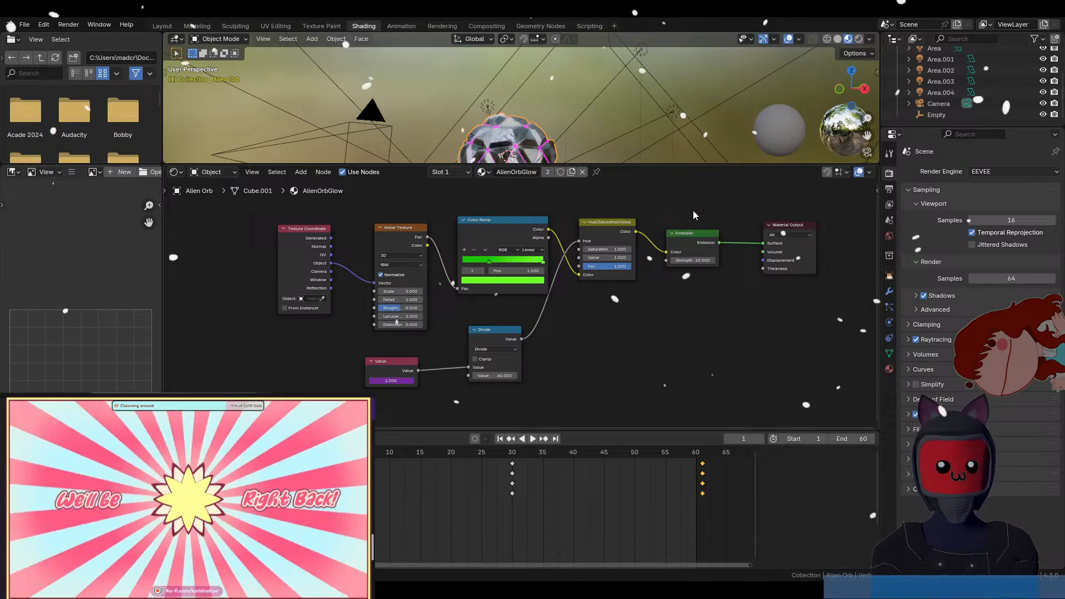
pyautogui.moveTo(694, 216); pyautogui.dragTo(659, 229, button='middle')
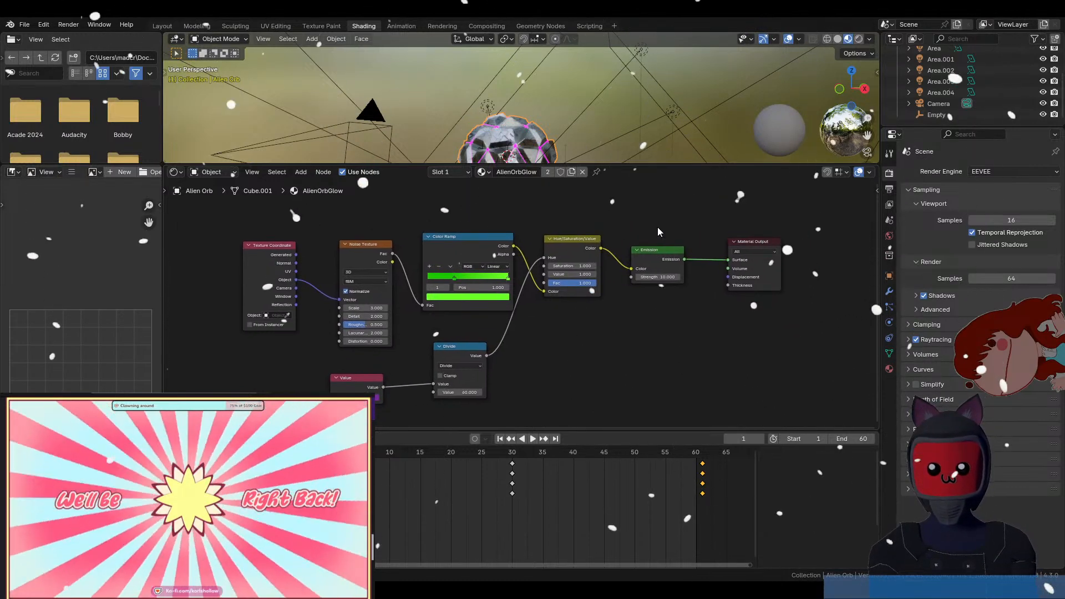
pyautogui.moveTo(684, 212); pyautogui.dragTo(207, 403)
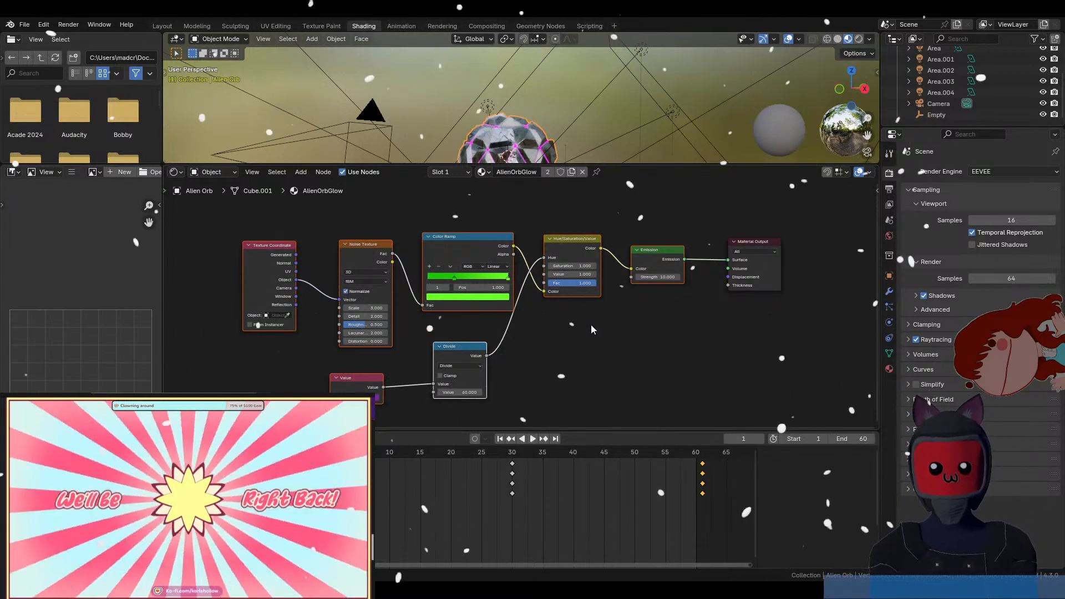
pyautogui.moveTo(604, 204); pyautogui.dragTo(212, 399)
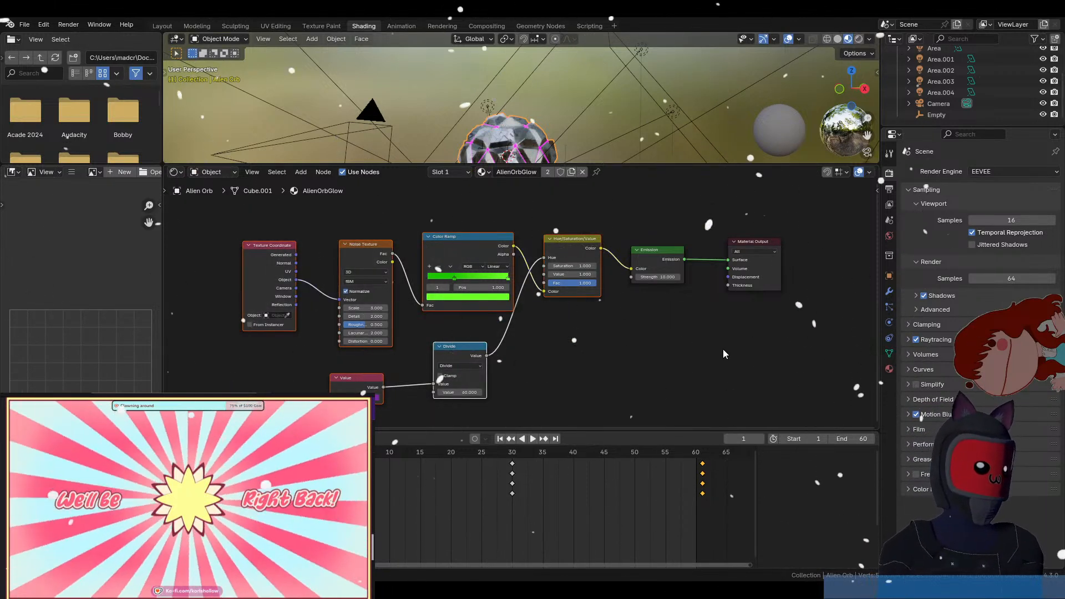
pyautogui.click(717, 354)
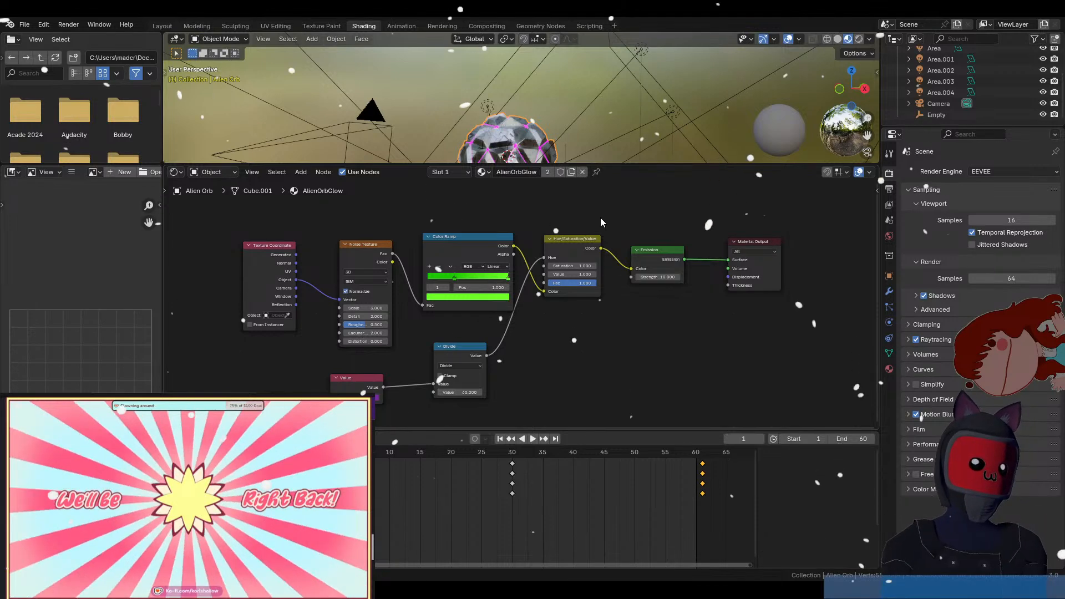
pyautogui.moveTo(542, 132); pyautogui.dragTo(561, 155, button='middle')
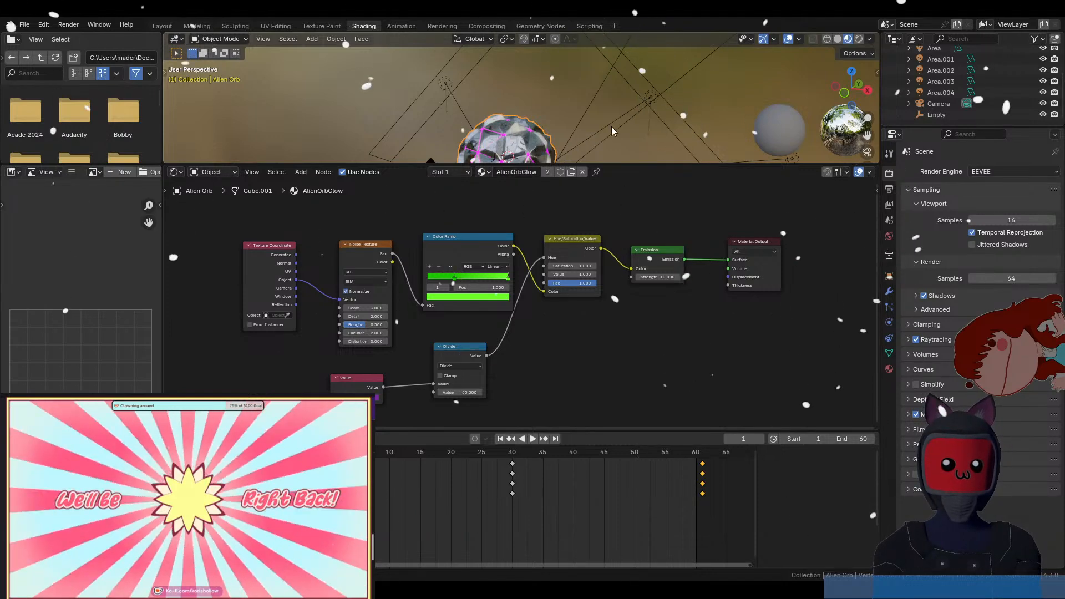
# In the Layout workspace, examine the Alien Orb's bare geometry up close in Solid shading.
pyautogui.click(162, 26)
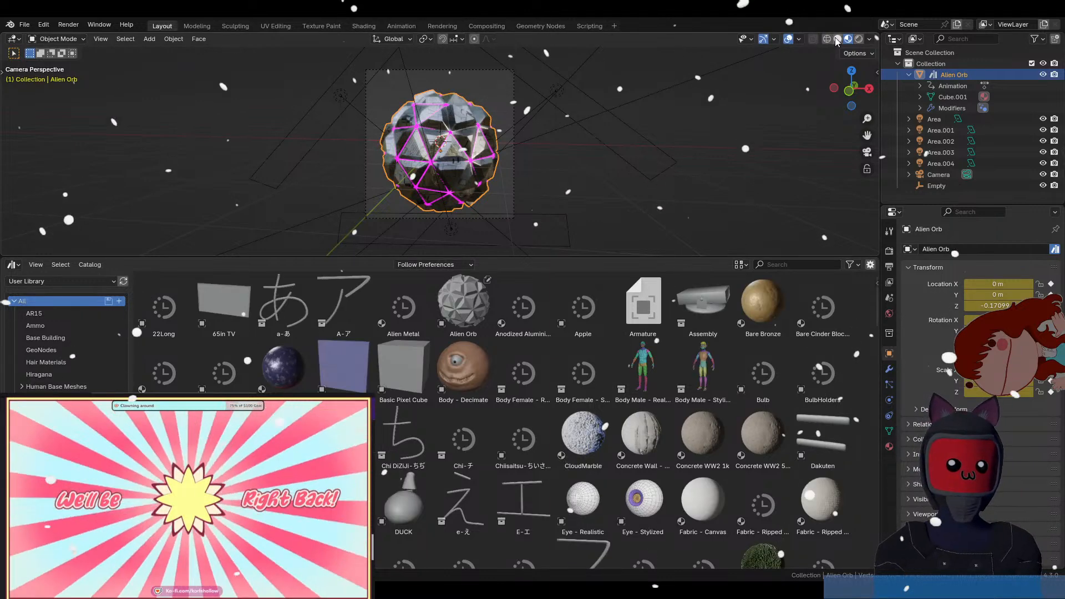
pyautogui.click(838, 39)
pyautogui.scroll(5, 444, 167)
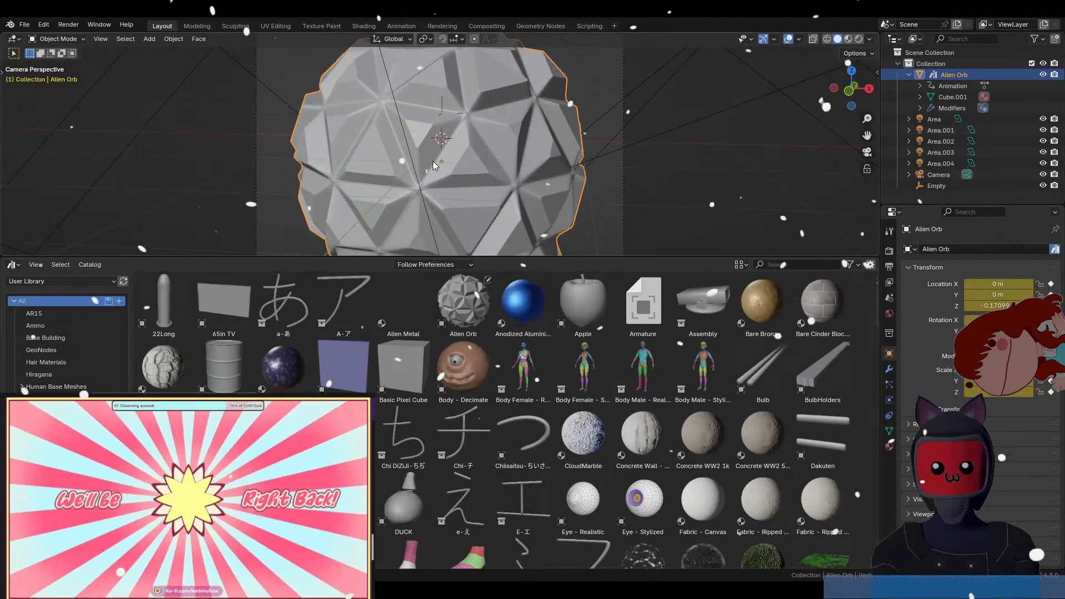
pyautogui.moveTo(431, 161); pyautogui.dragTo(512, 154, button='middle')
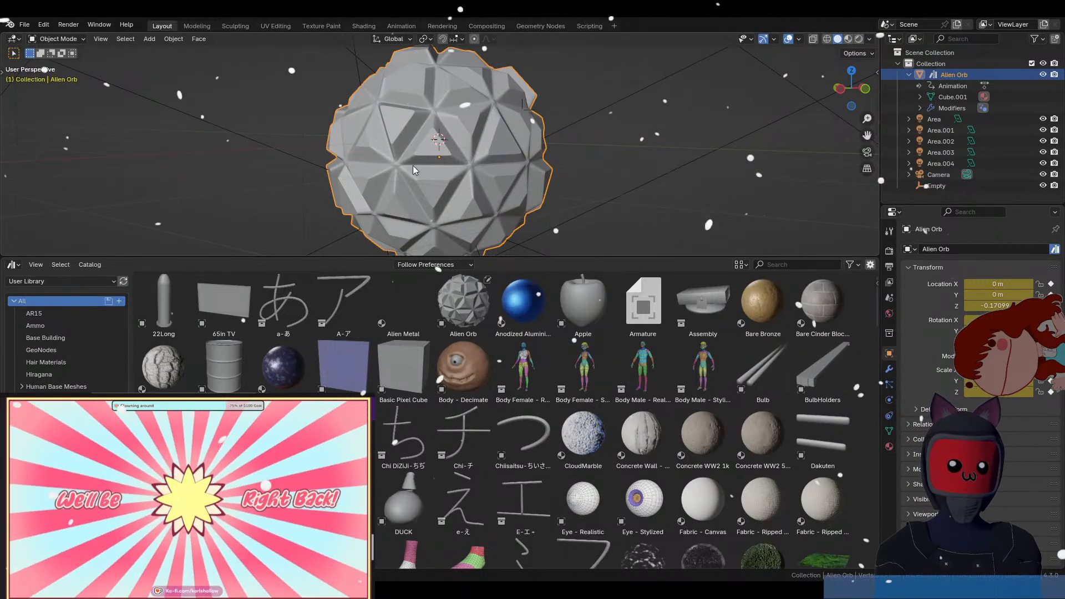
# Switch to Material Preview shading and examine the orb's engraved metal surface up close and as a whole.
pyautogui.click(848, 40)
pyautogui.moveTo(609, 174); pyautogui.dragTo(507, 183, button='middle')
pyautogui.scroll(3, 505, 183)
pyautogui.scroll(3, 505, 184)
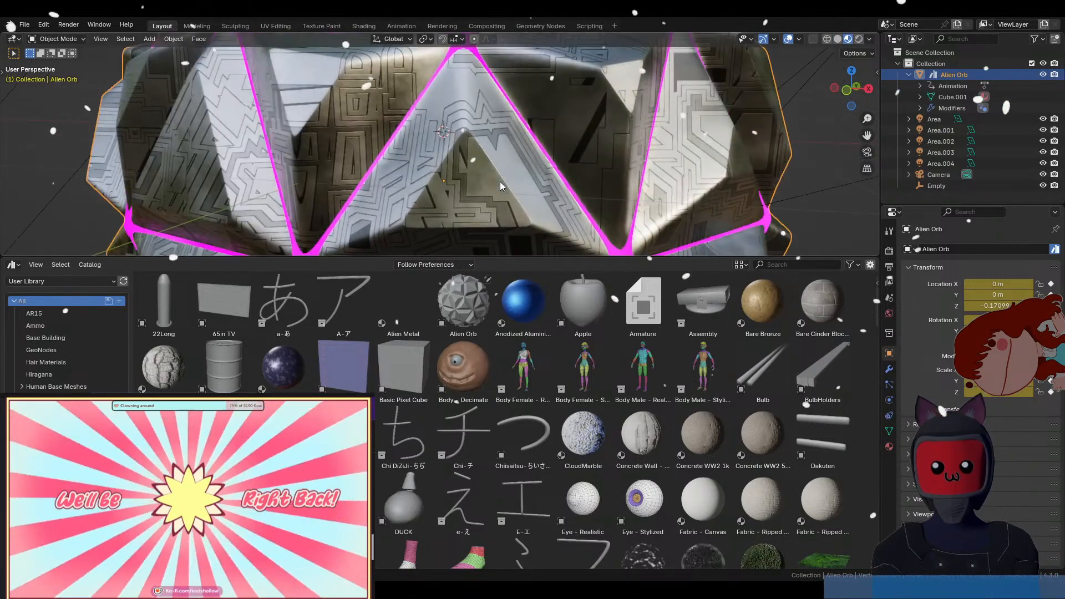
pyautogui.moveTo(436, 172); pyautogui.dragTo(487, 164, button='middle')
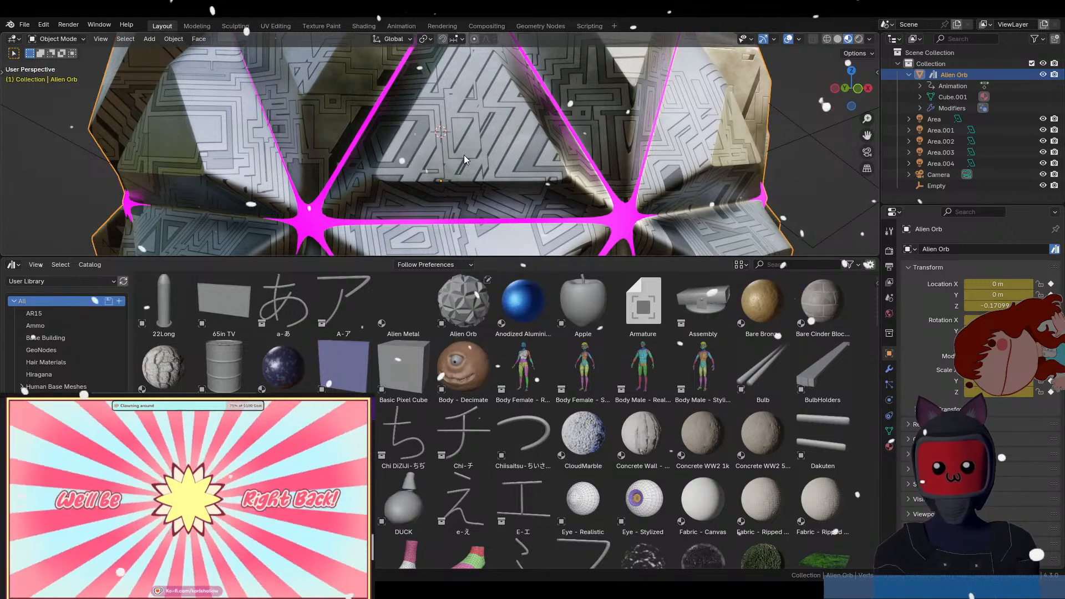
pyautogui.scroll(-10, 465, 160)
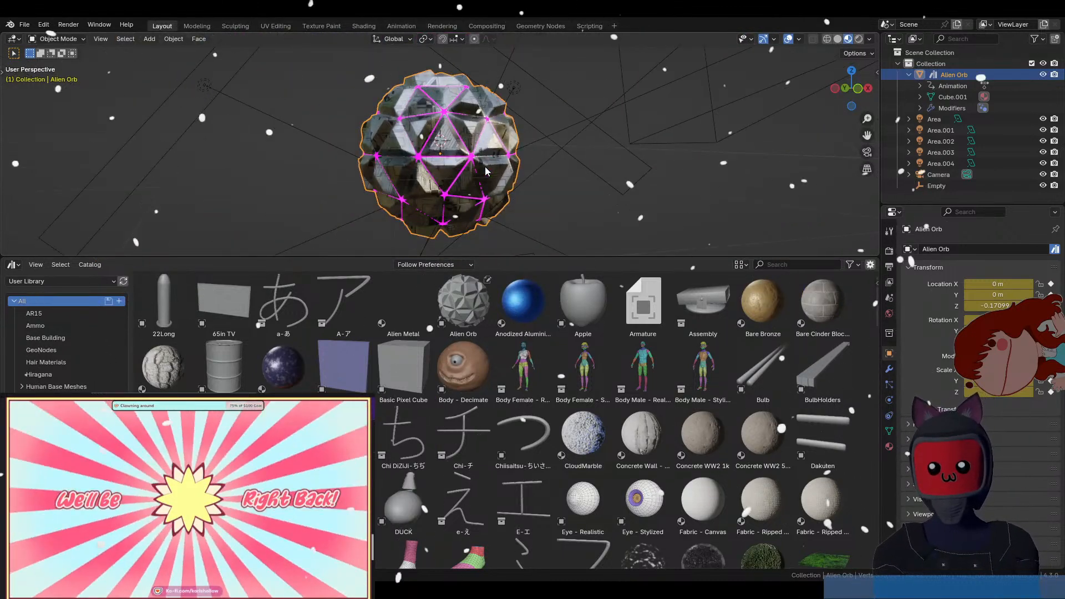
pyautogui.scroll(-2, 486, 171)
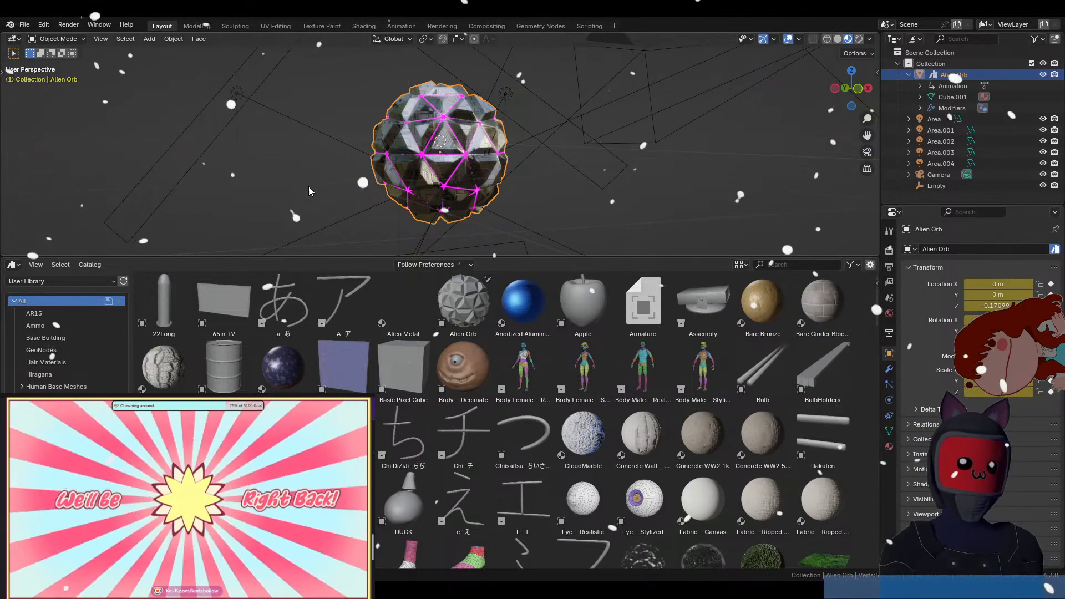
pyautogui.scroll(4, 501, 175)
pyautogui.scroll(-4, 501, 175)
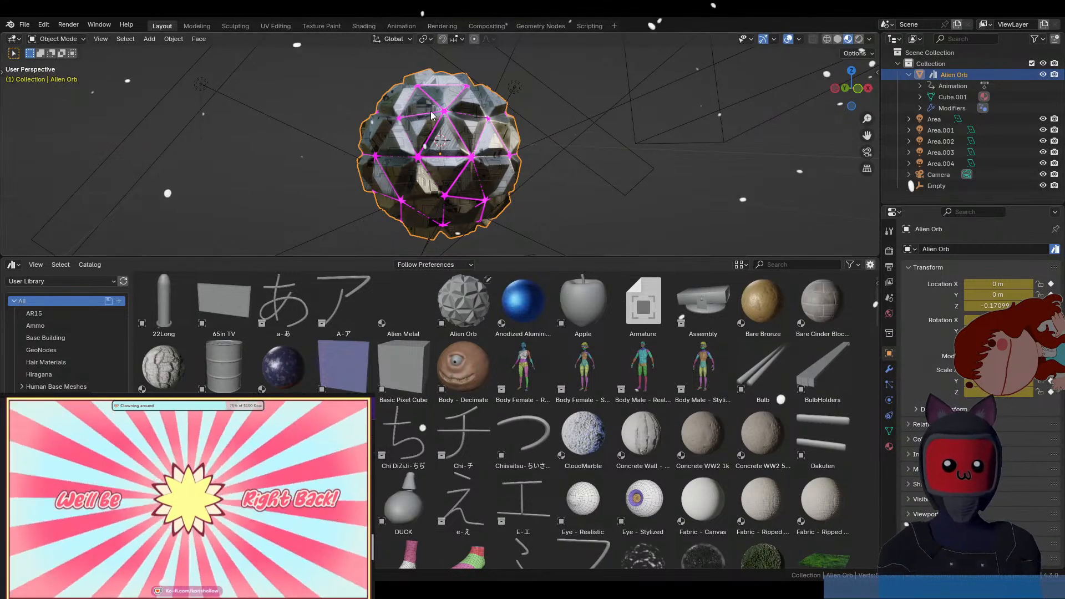
pyautogui.moveTo(411, 136); pyautogui.dragTo(288, 115, button='middle')
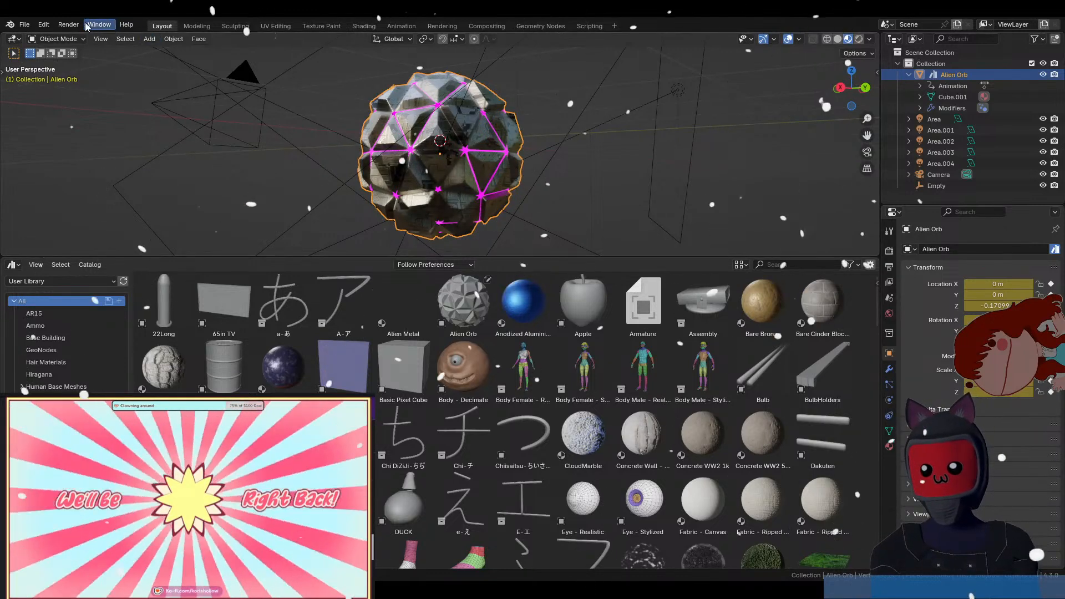
# Open the foliage scene file, discarding the changes to AlienOrb.blend.
pyautogui.click(23, 24)
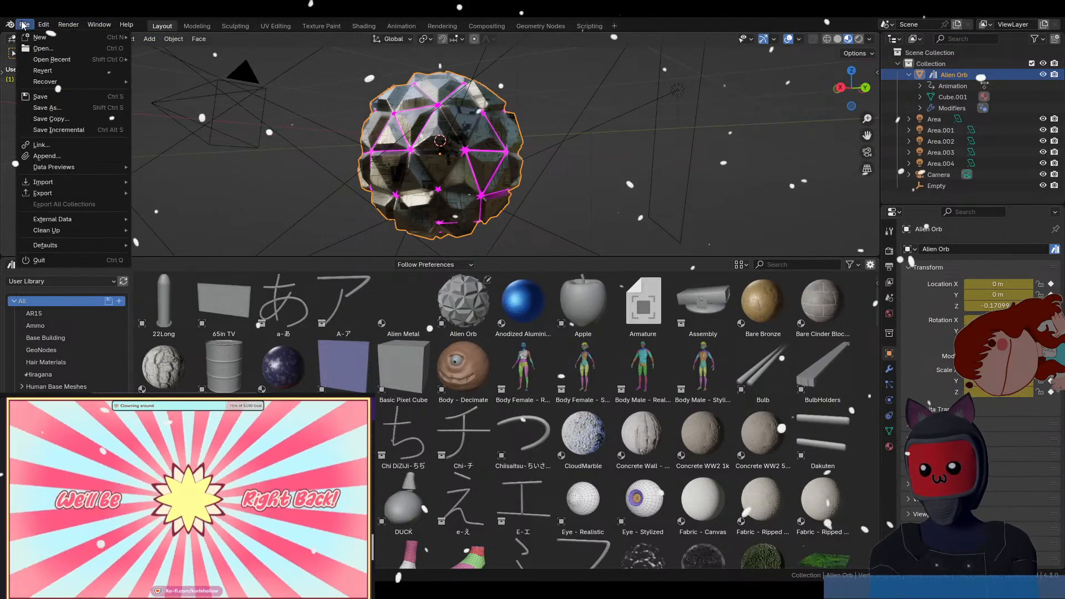
pyautogui.moveTo(51, 60)
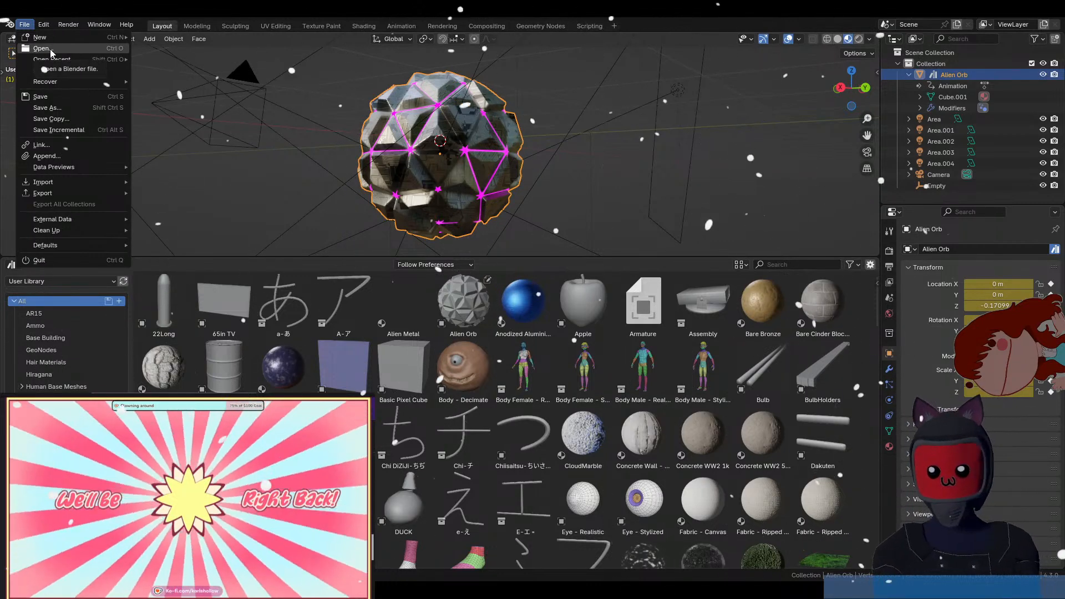
pyautogui.click(51, 50)
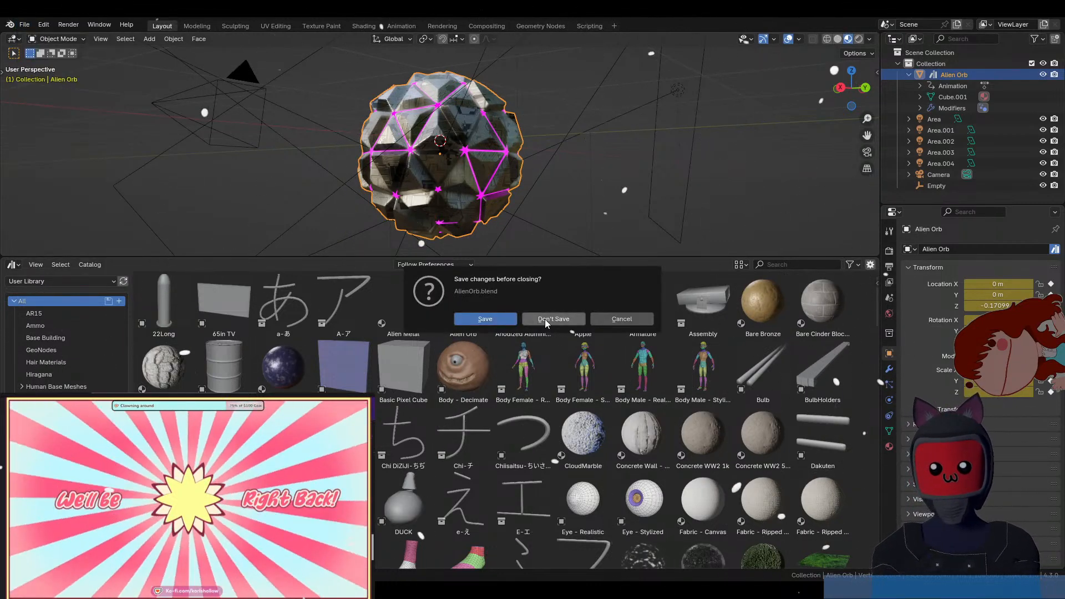
pyautogui.click(545, 320)
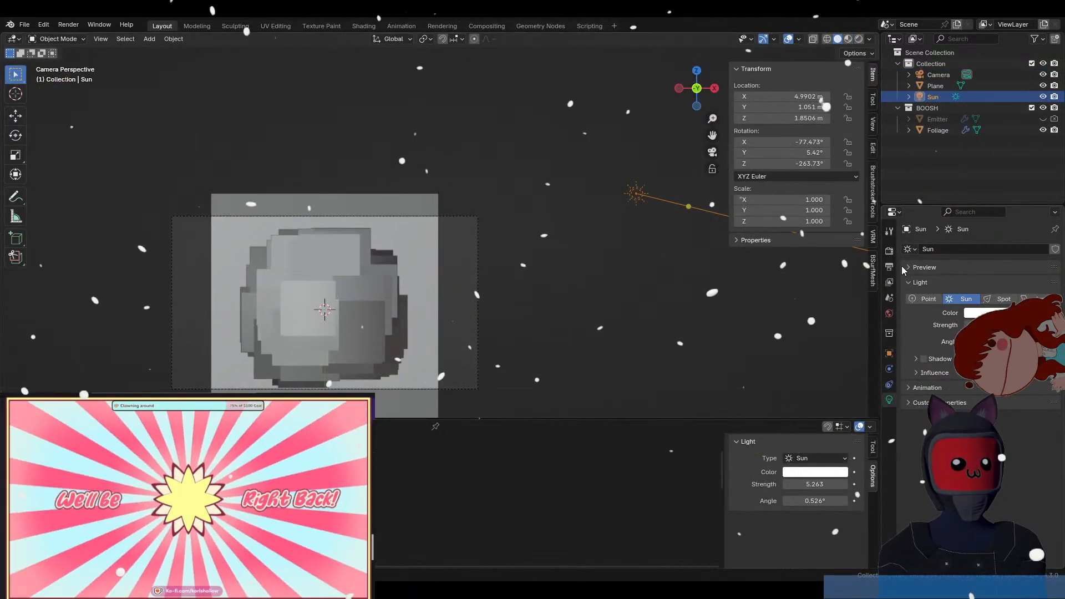
# Show the render settings, display the scene in Rendered shading, and select the Foliage object to view it at an angle.
pyautogui.click(890, 251)
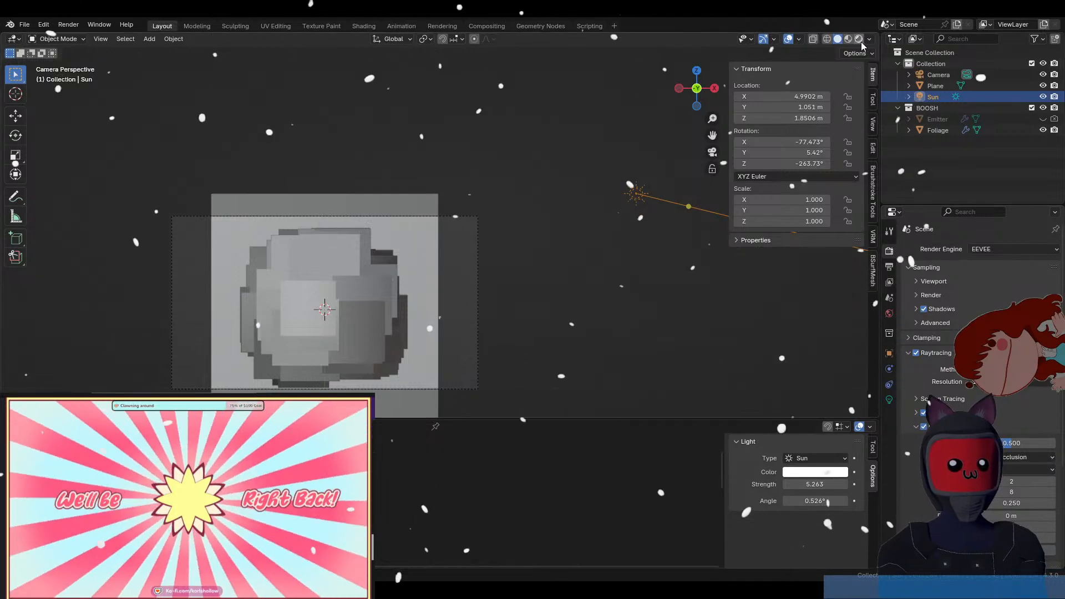
pyautogui.click(849, 40)
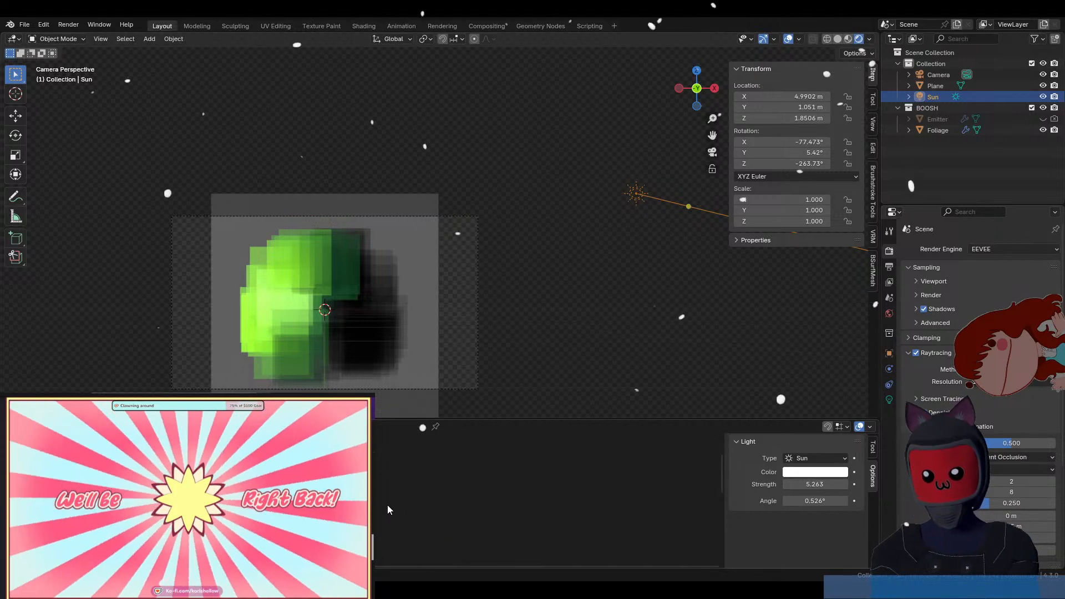
pyautogui.click(286, 294)
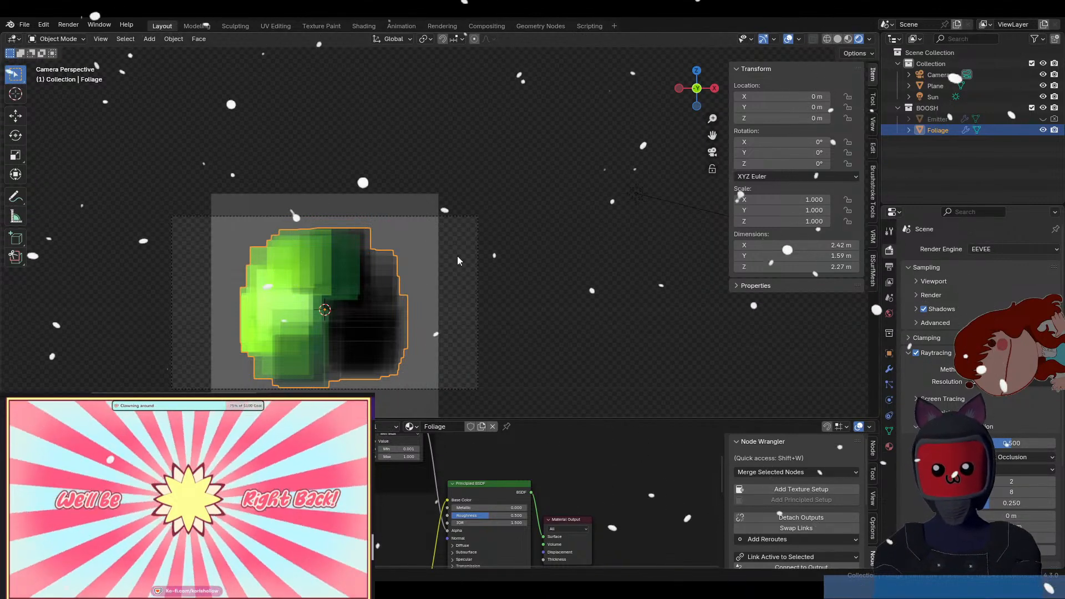
pyautogui.moveTo(353, 84); pyautogui.dragTo(549, 286, button='middle')
pyautogui.moveTo(481, 284); pyautogui.dragTo(458, 281, button='middle')
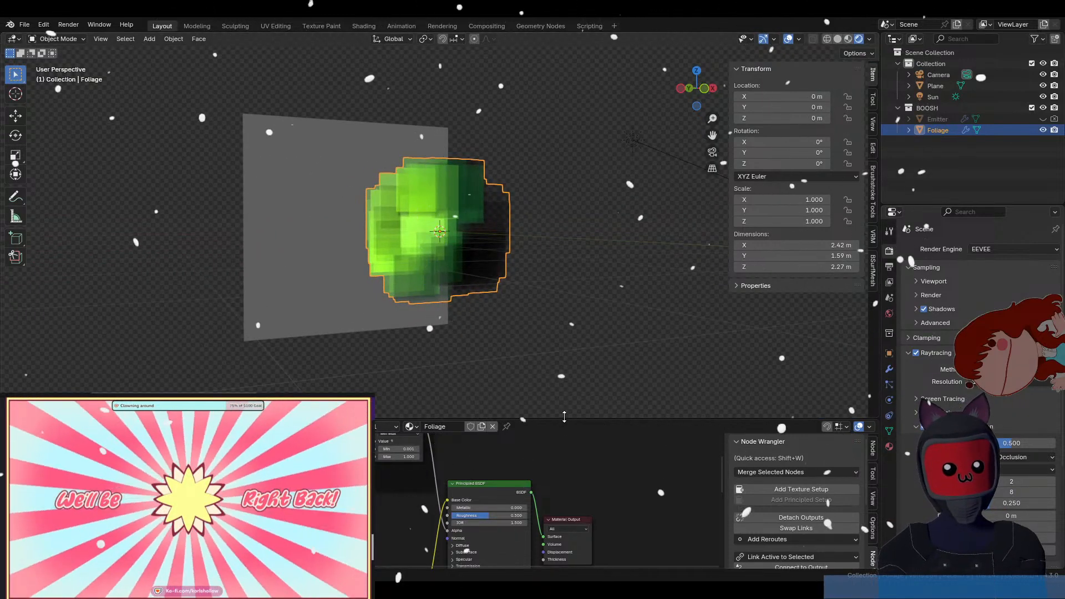
# Set the render engine to Cycles, check the rendered foliage, and switch the viewport to Material Preview shading.
pyautogui.click(996, 255)
pyautogui.click(990, 286)
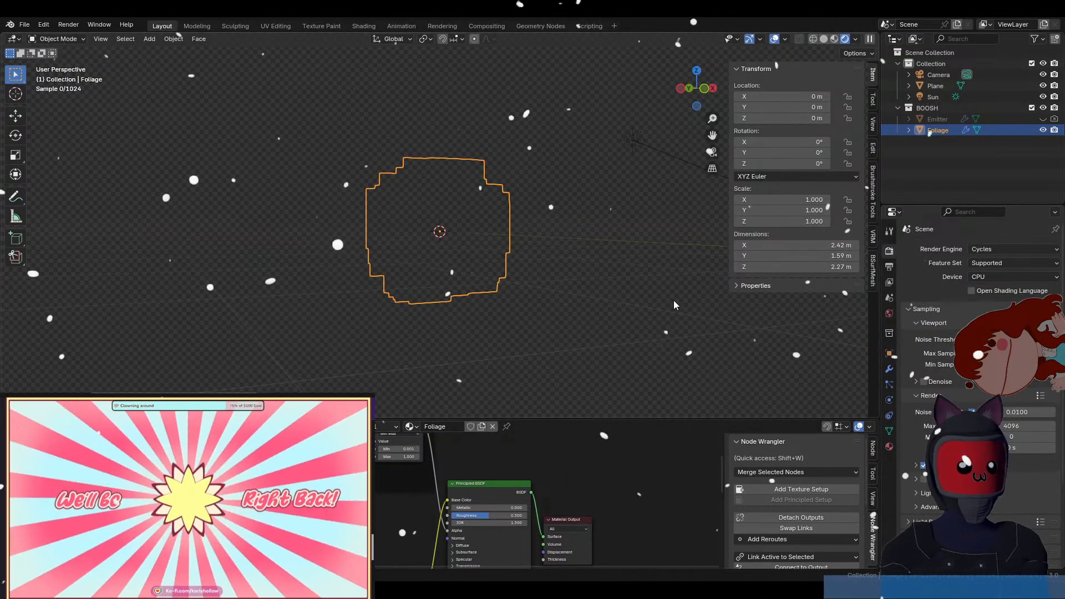
pyautogui.scroll(3, 591, 342)
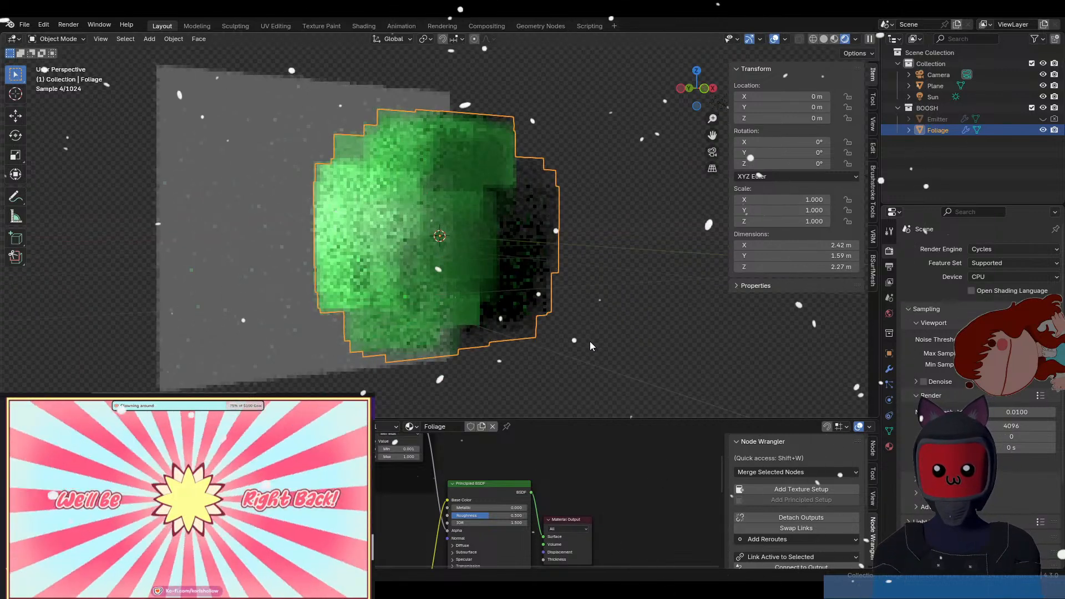
pyautogui.click(835, 40)
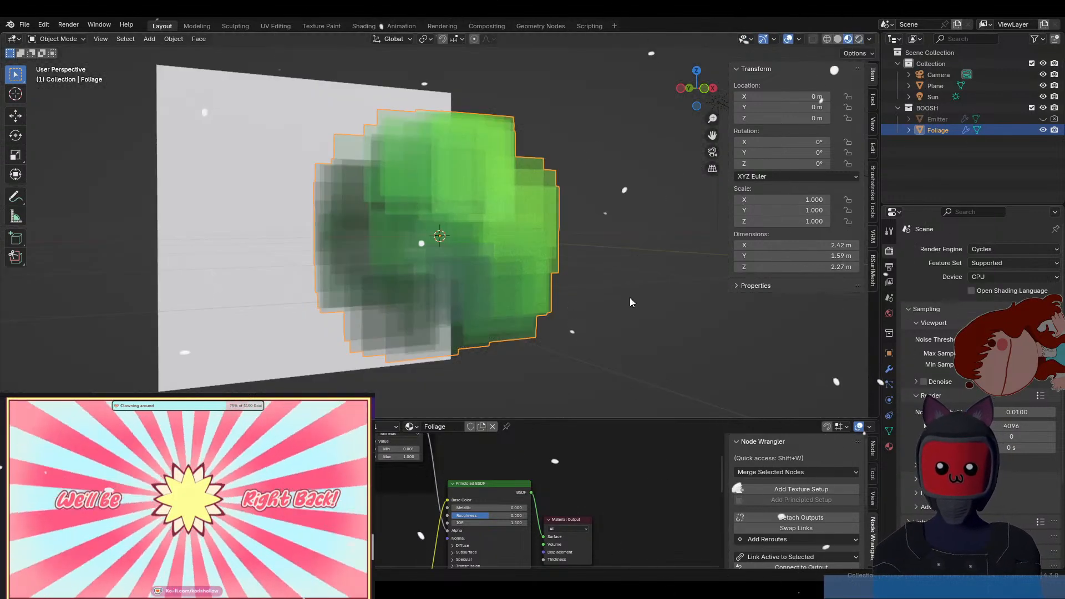
# Enlarge the shader node editor and disconnect the Clamp node from the Principled BSDF's Alpha input in the Foliage material.
pyautogui.moveTo(605, 418); pyautogui.dragTo(595, 257)
pyautogui.moveTo(501, 338); pyautogui.dragTo(633, 347, button='middle')
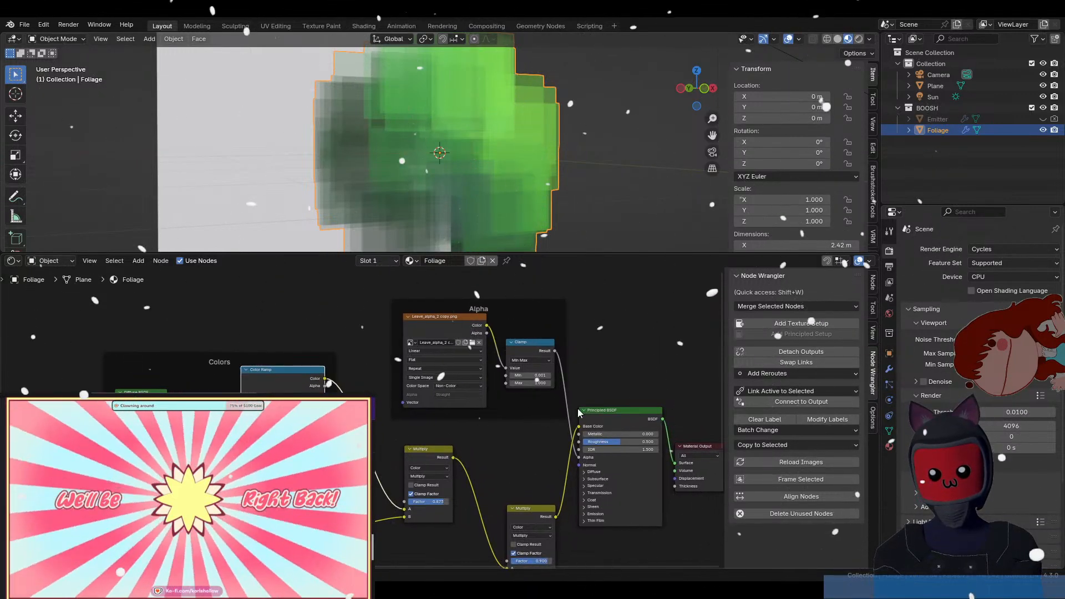
pyautogui.moveTo(576, 400); pyautogui.dragTo(547, 428)
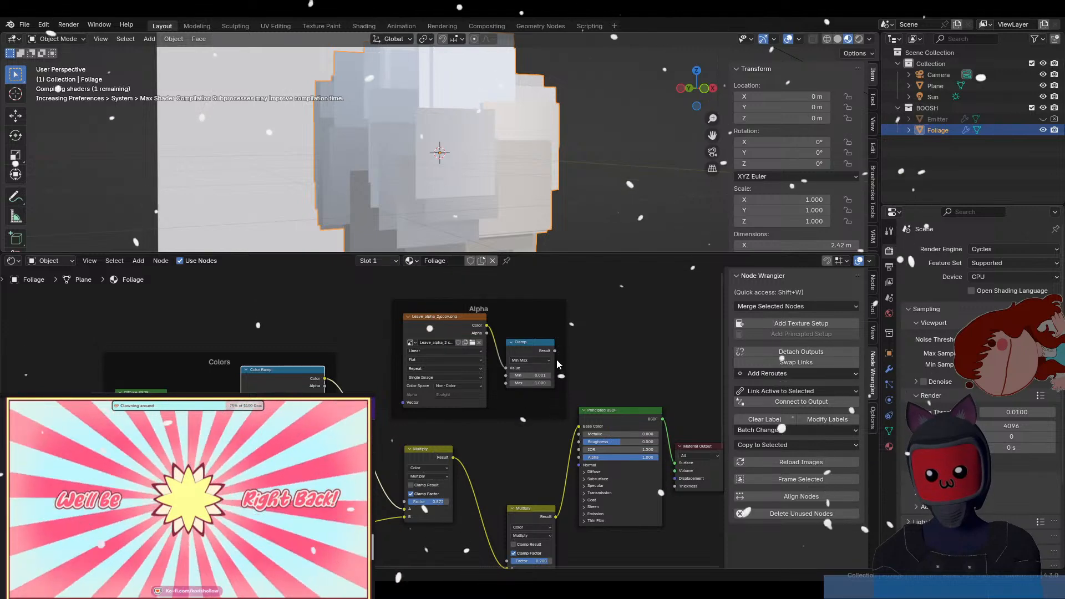
pyautogui.moveTo(555, 351); pyautogui.dragTo(580, 352)
pyautogui.click(612, 305)
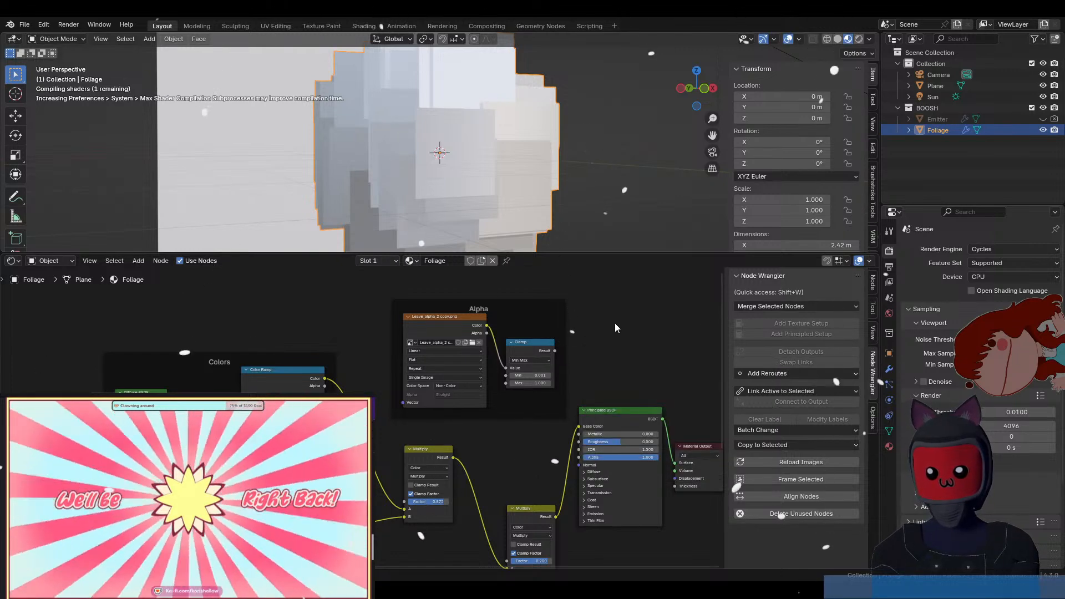
pyautogui.moveTo(540, 306); pyautogui.dragTo(527, 305, button='middle')
pyautogui.moveTo(589, 332); pyautogui.dragTo(521, 324, button='middle')
pyautogui.moveTo(549, 206); pyautogui.dragTo(521, 213, button='middle')
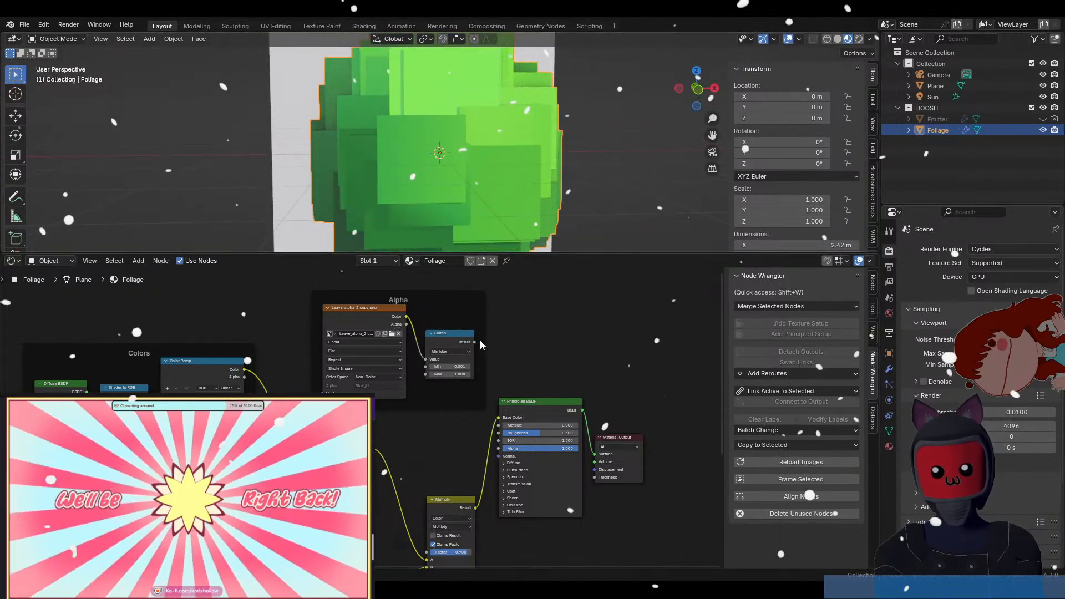
# Reconnect the Clamp node's Result to the Principled BSDF's Alpha input and select the Leave_alpha_2 image texture node.
pyautogui.moveTo(474, 343); pyautogui.dragTo(499, 448)
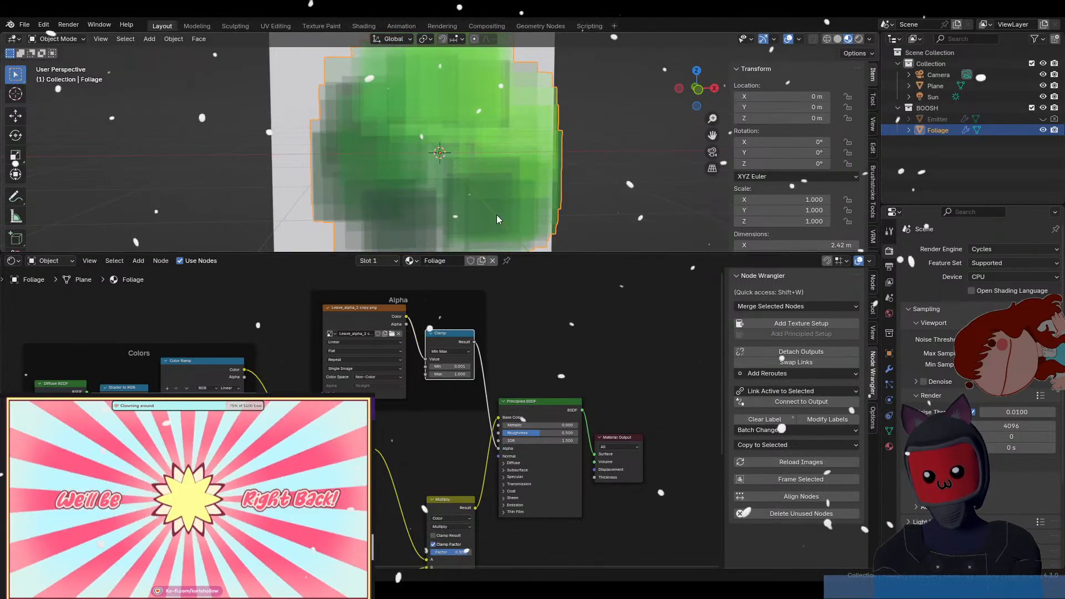
pyautogui.click(369, 308)
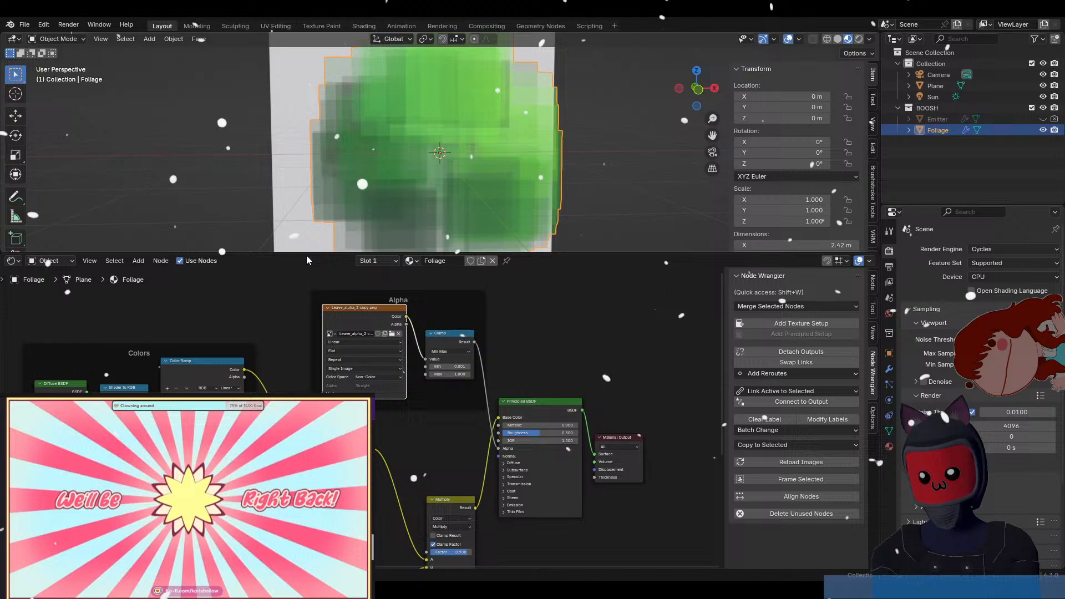
# Display Leave_alpha_2 copy.png in the Shading workspace's image editor and reload the image.
pyautogui.click(358, 27)
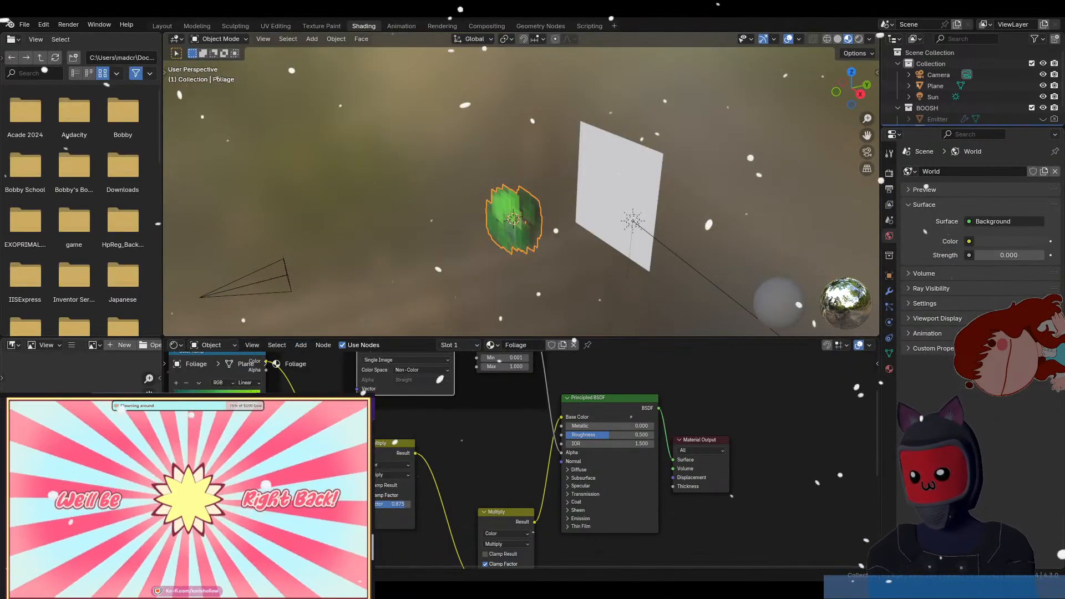
pyautogui.click(99, 345)
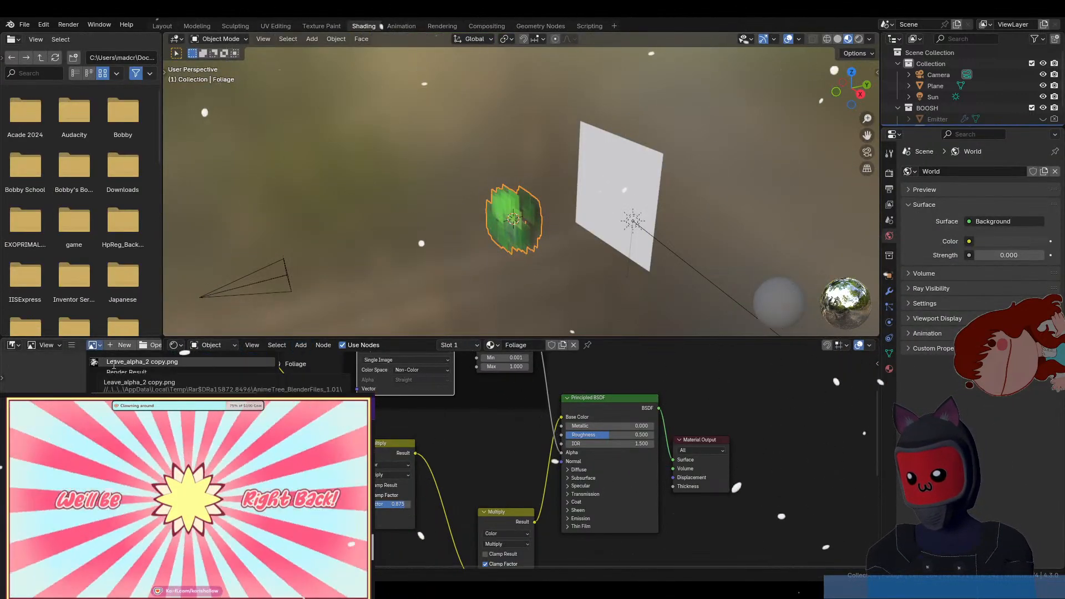
pyautogui.click(113, 363)
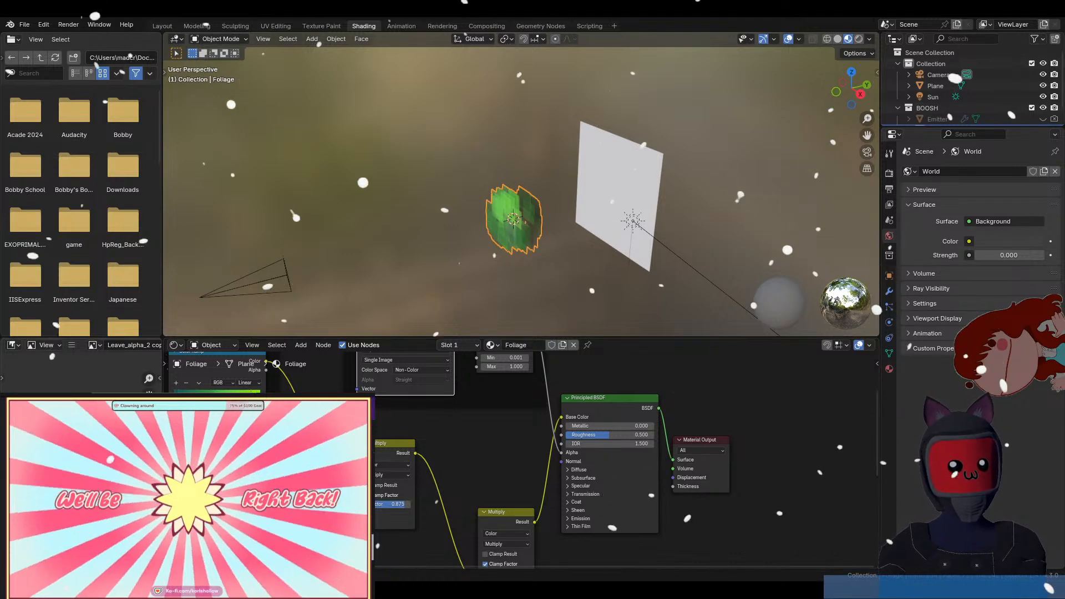
pyautogui.click(16, 347)
pyautogui.click(19, 349)
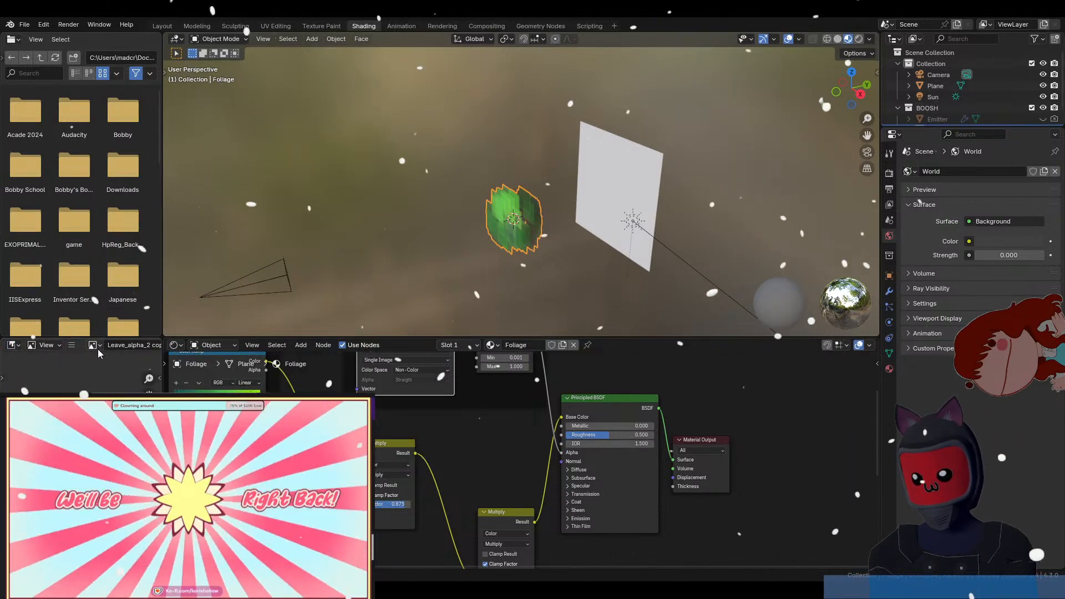
pyautogui.click(71, 345)
pyautogui.moveTo(88, 371)
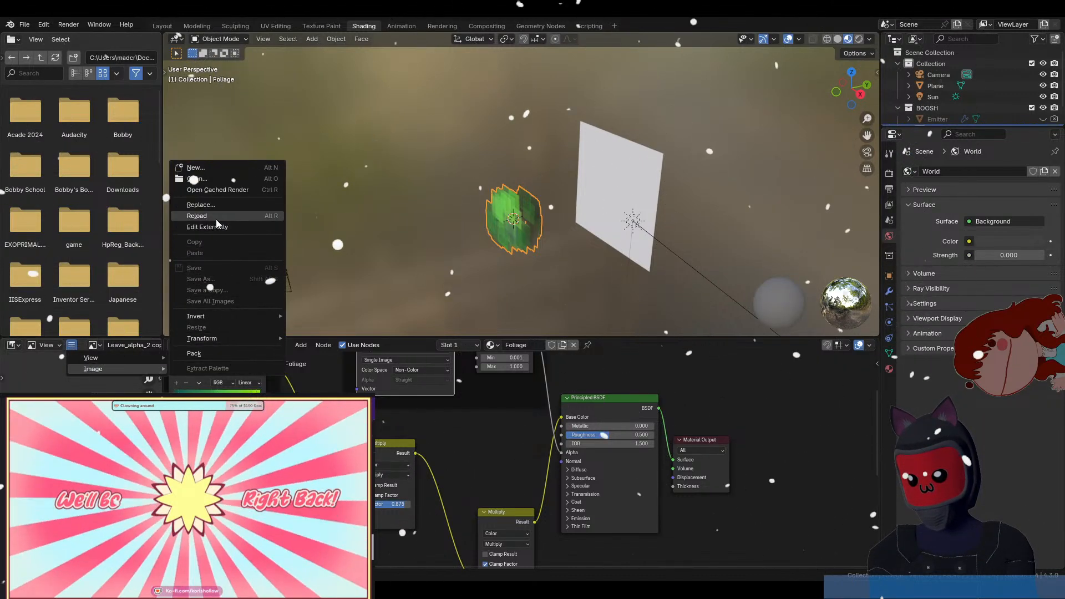
pyautogui.click(215, 217)
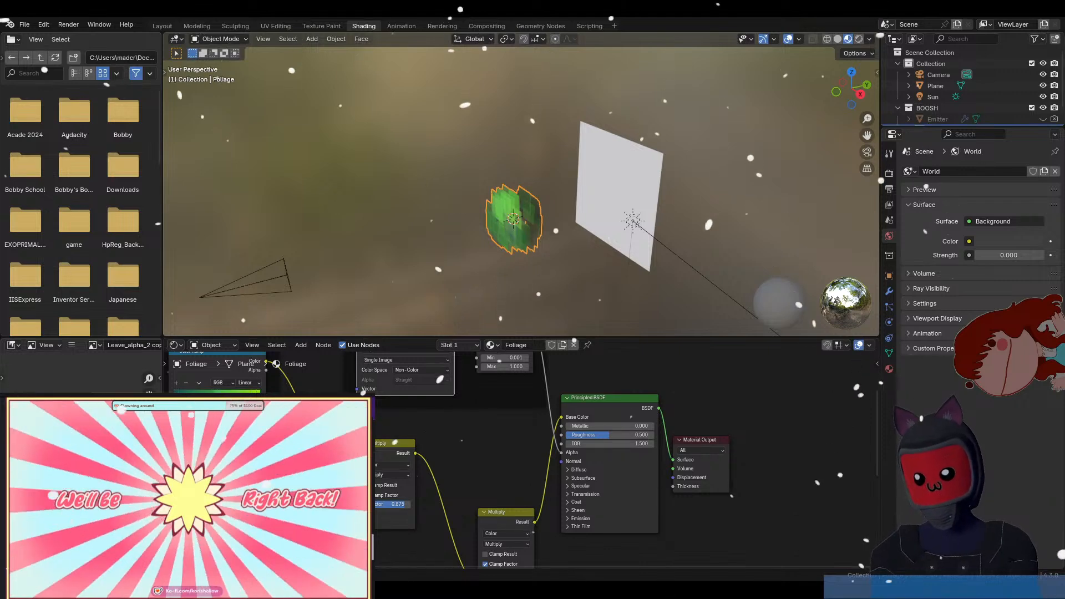
# Examine the Alpha part of the Foliage node tree and the foliage's transparent planes up close.
pyautogui.moveTo(427, 424); pyautogui.dragTo(487, 495, button='middle')
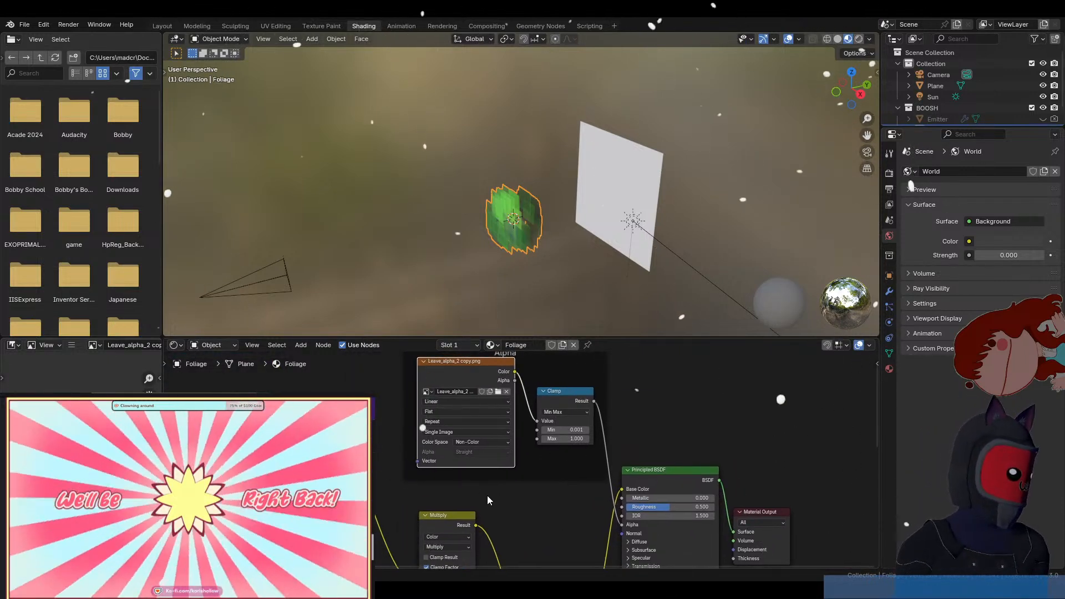
pyautogui.scroll(-5, 525, 496)
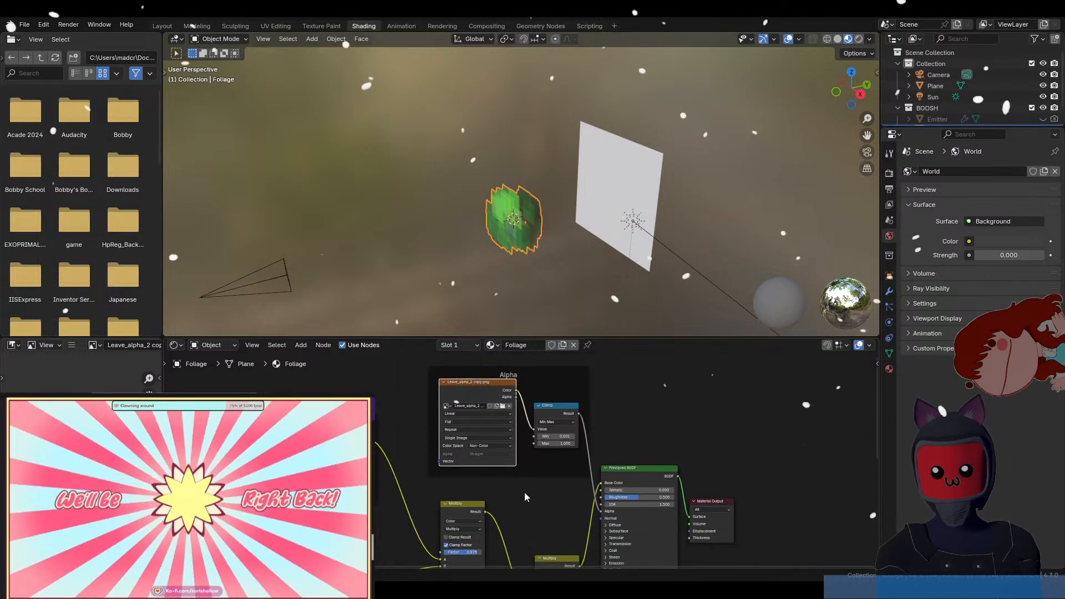
pyautogui.moveTo(528, 505); pyautogui.dragTo(587, 504, button='middle')
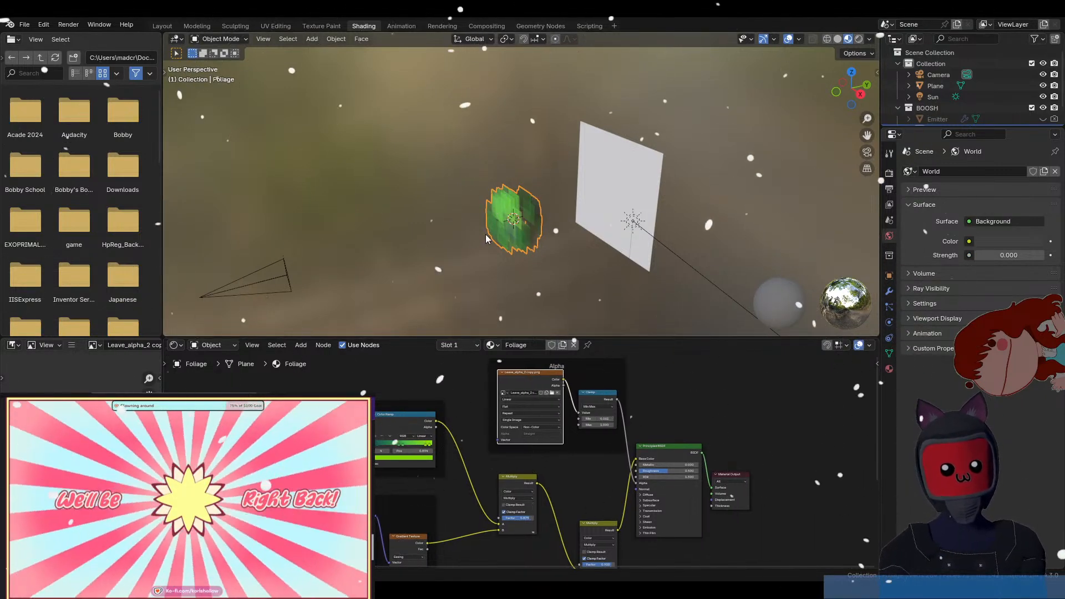
pyautogui.moveTo(485, 234); pyautogui.dragTo(603, 228, button='middle')
pyautogui.scroll(6, 604, 228)
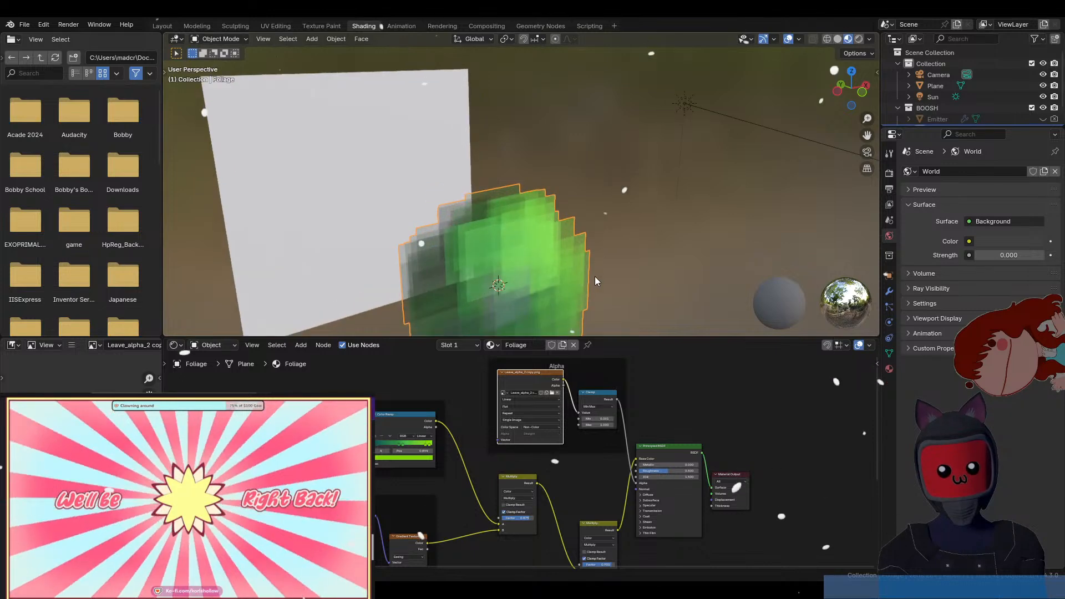
pyautogui.moveTo(595, 280); pyautogui.dragTo(571, 275, button='middle')
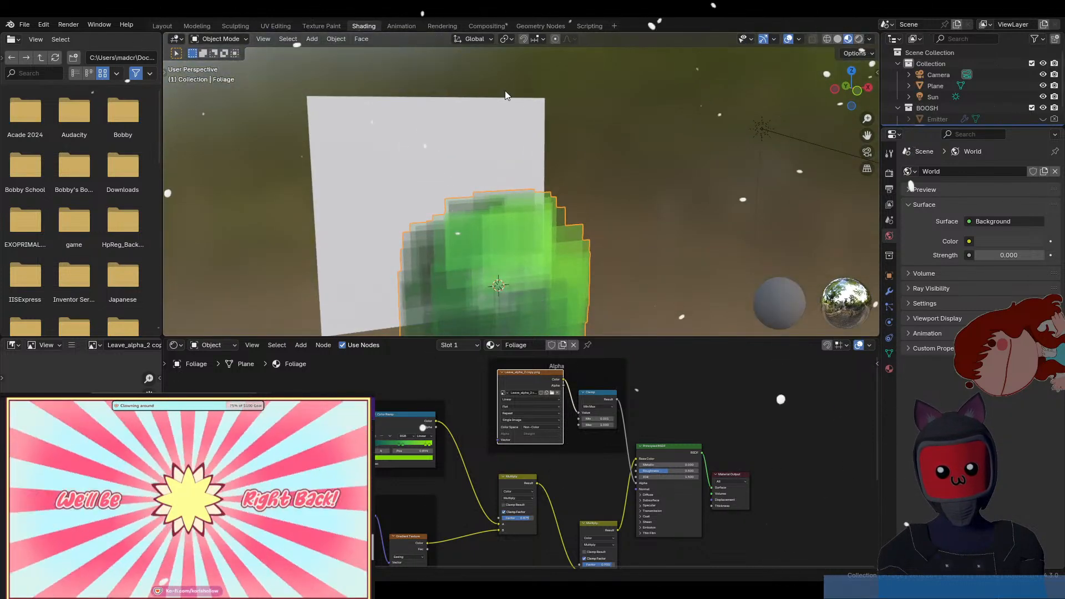
# Return to the Layout workspace and open the christmastree.blend file.
pyautogui.click(168, 28)
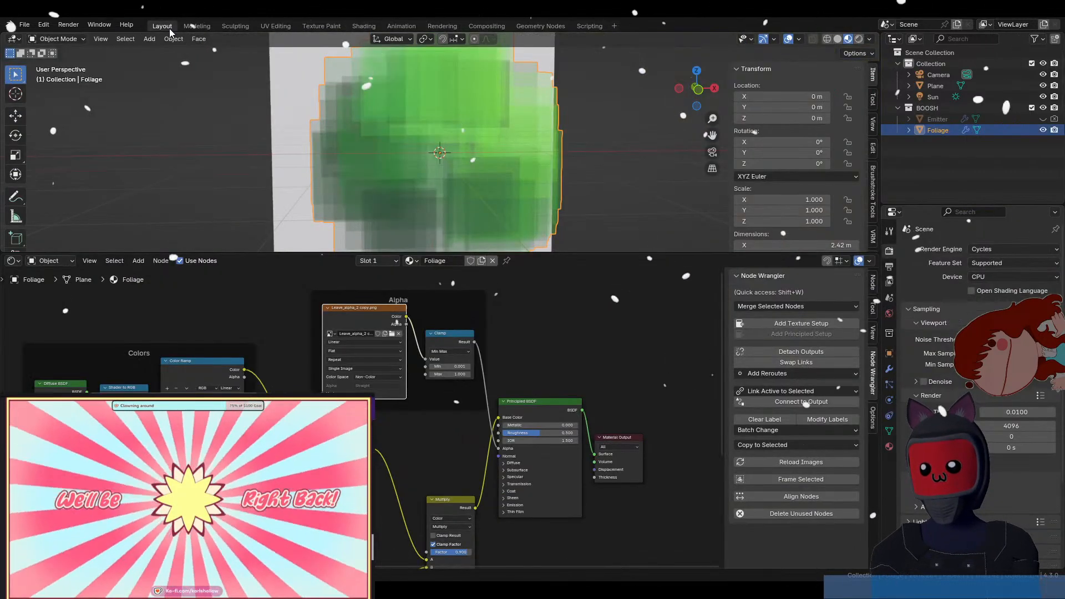
pyautogui.click(25, 25)
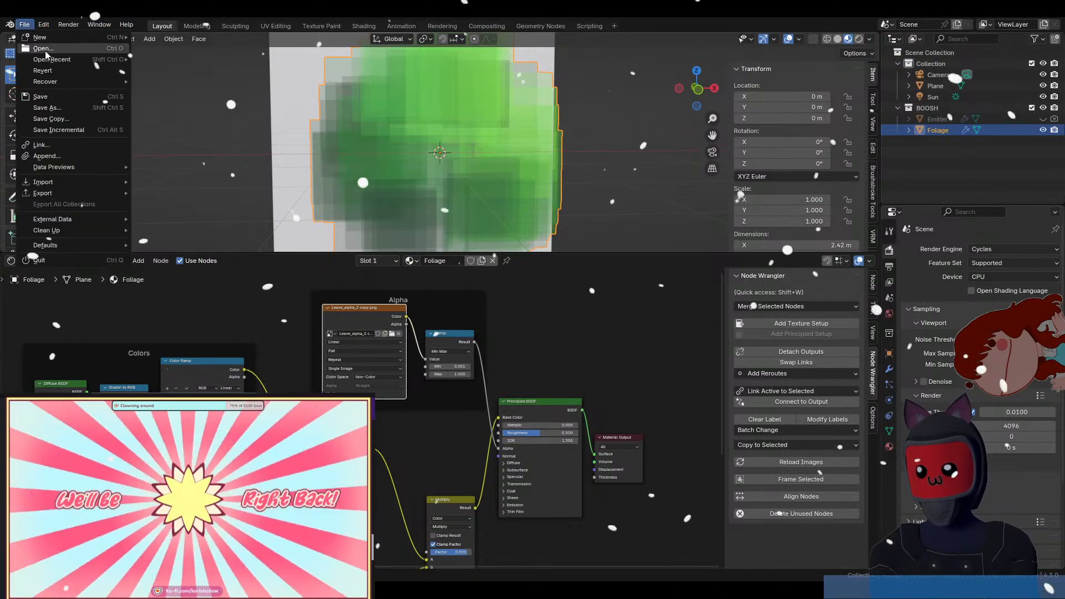
pyautogui.click(52, 49)
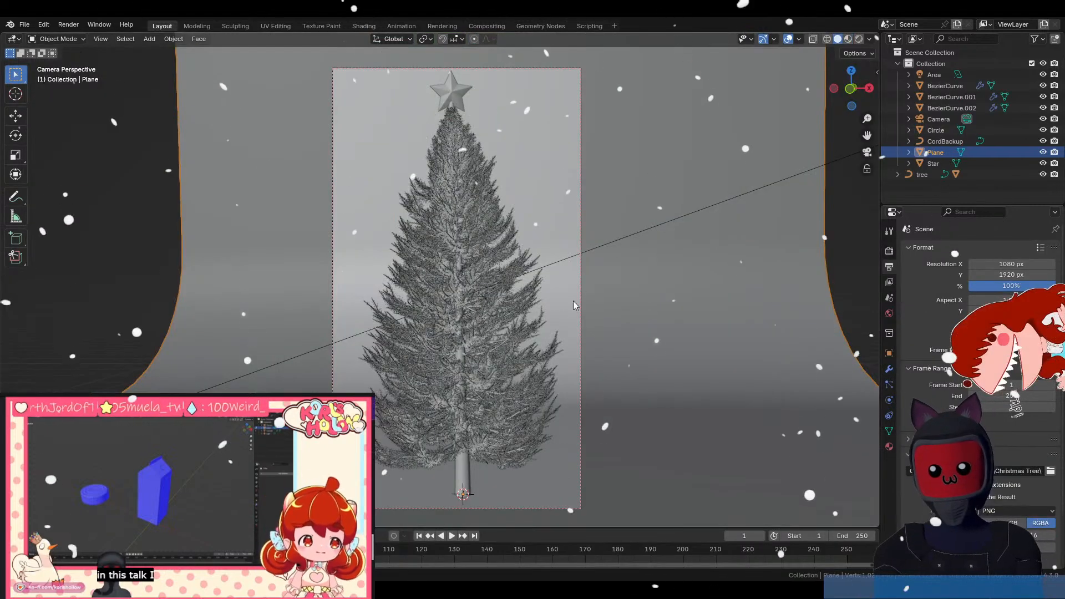
# Check the Christmas tree in Rendered shading outside the camera view, and set the viewport to Material Preview.
pyautogui.scroll(-2, 573, 301)
pyautogui.scroll(1, 562, 319)
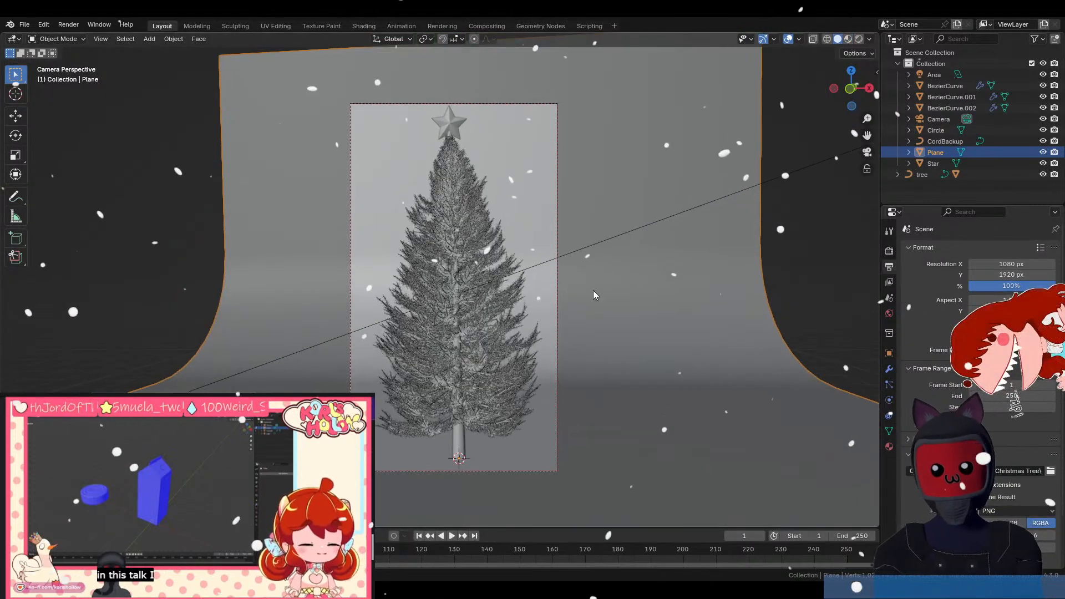
pyautogui.click(848, 39)
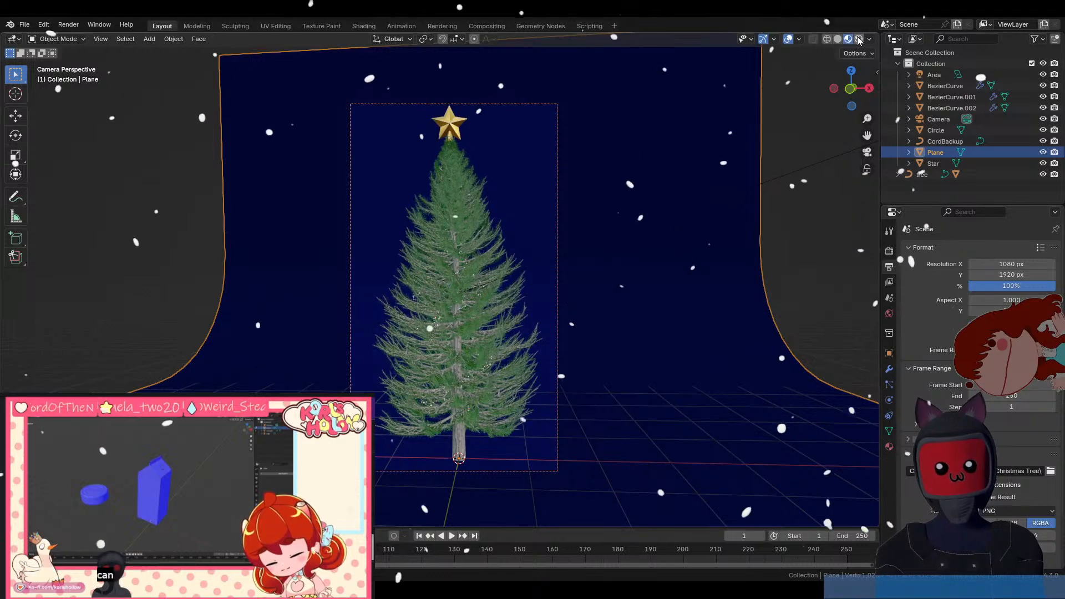
pyautogui.click(859, 40)
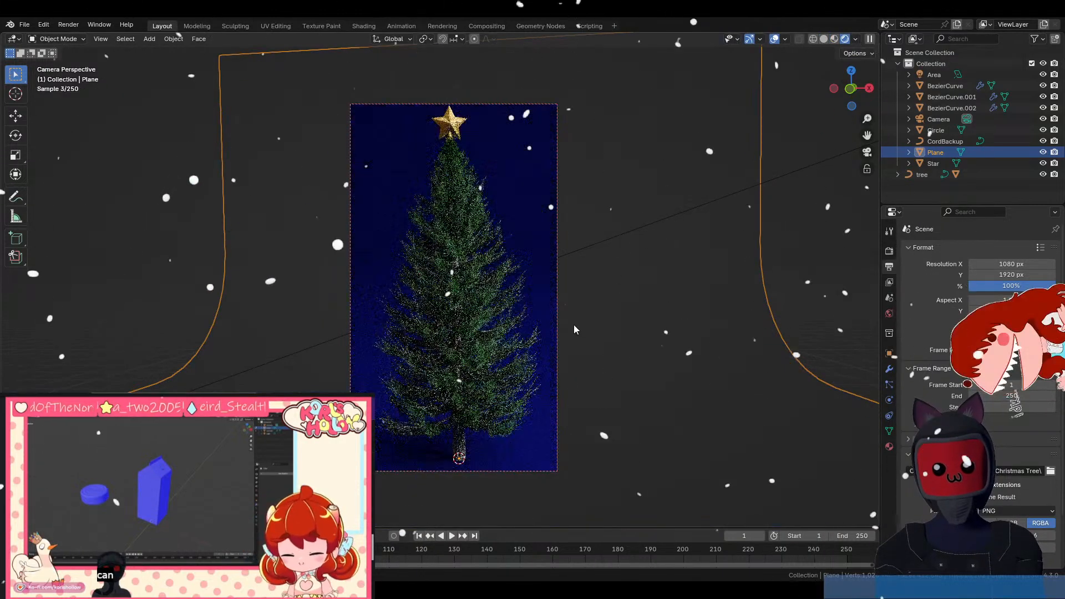
pyautogui.moveTo(559, 332); pyautogui.dragTo(587, 332, button='middle')
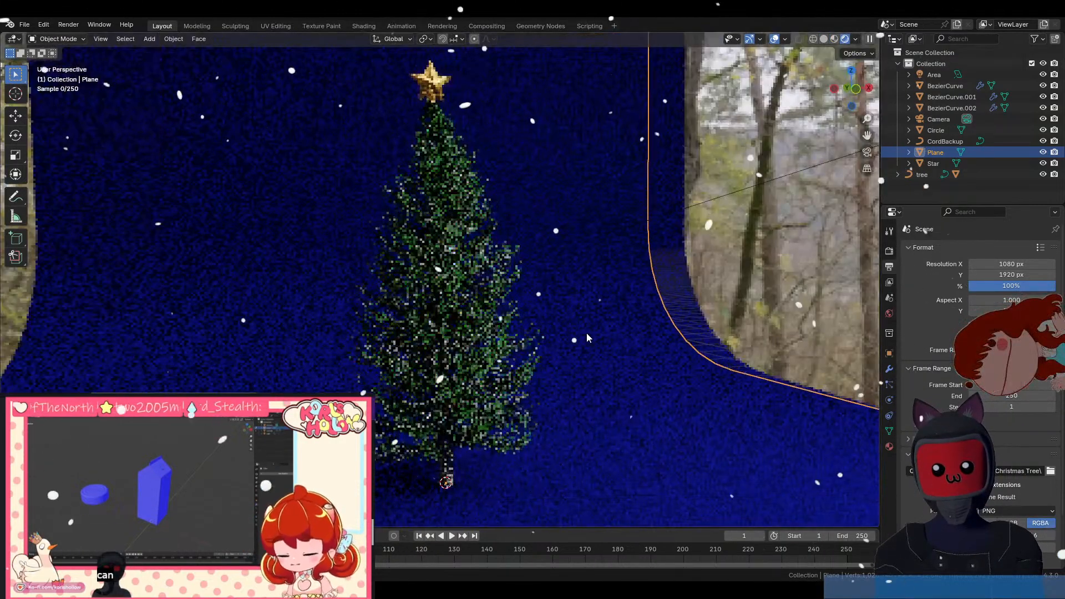
pyautogui.click(834, 39)
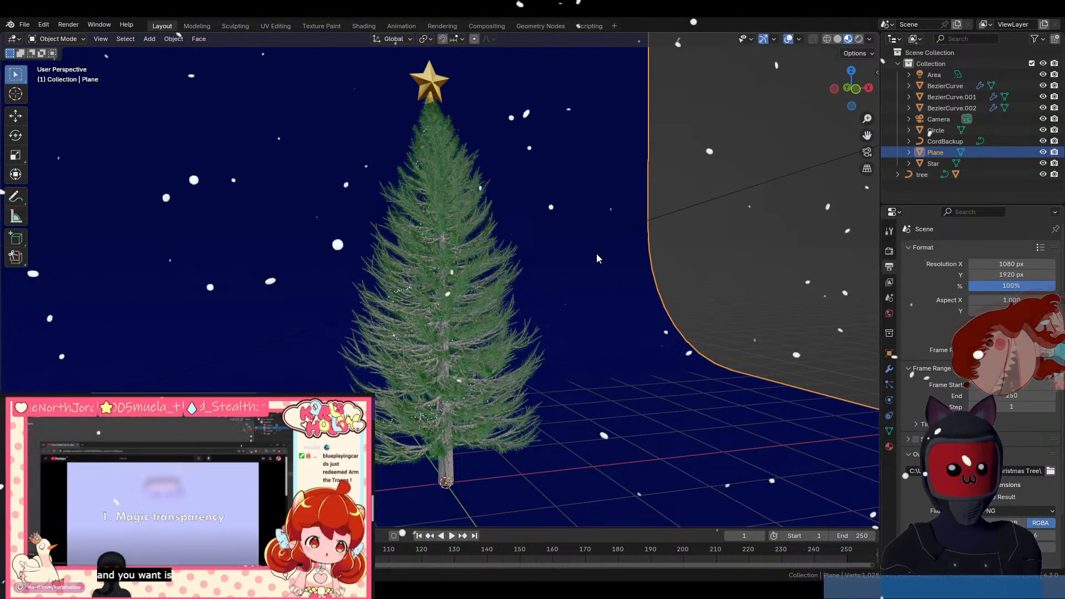
# Select the tree's leaves and inspect their modifier, particle, physics and mesh data properties.
pyautogui.moveTo(597, 259); pyautogui.dragTo(441, 288, button='middle')
pyautogui.click(439, 289)
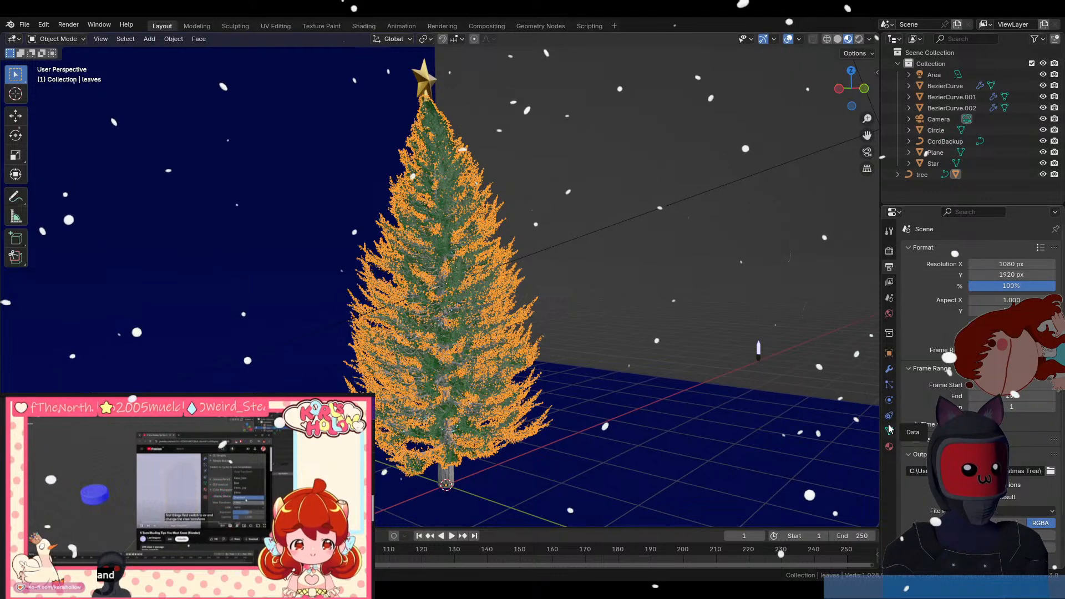
pyautogui.click(890, 372)
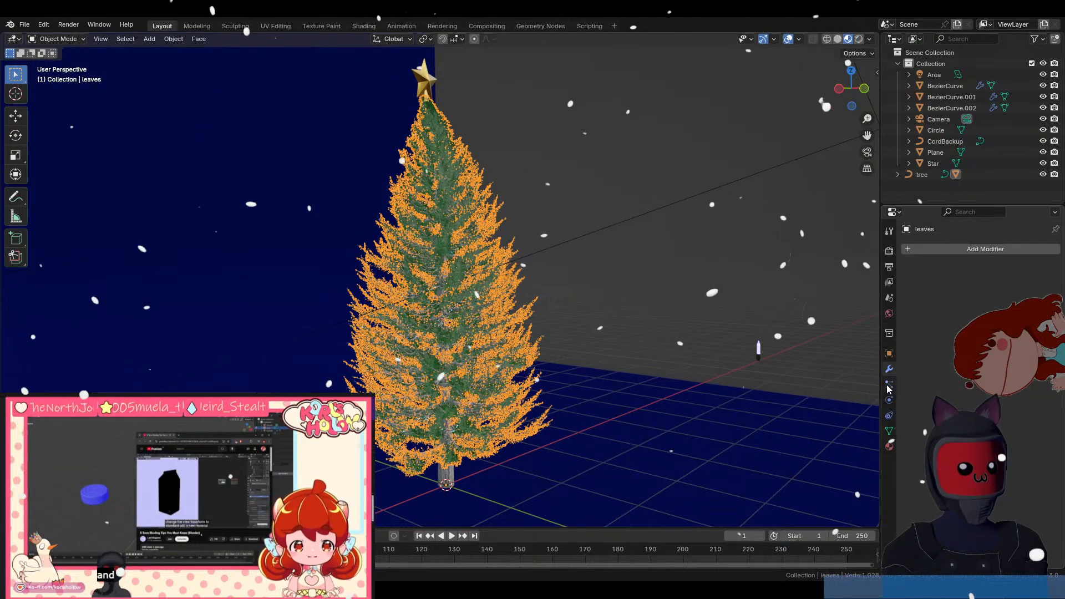
pyautogui.click(890, 389)
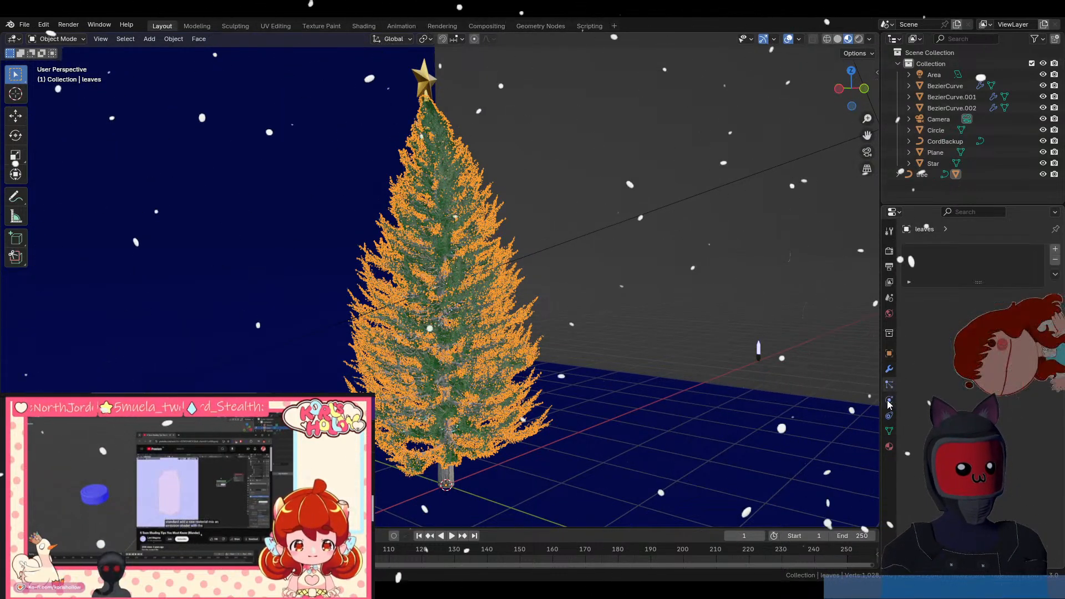
pyautogui.click(889, 402)
pyautogui.click(890, 371)
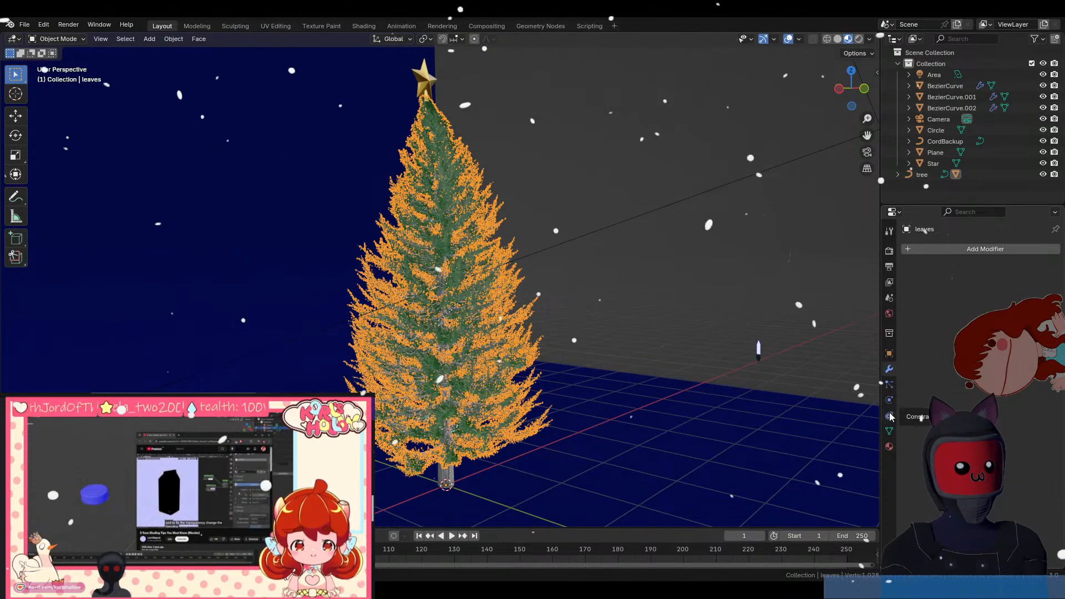
pyautogui.click(891, 431)
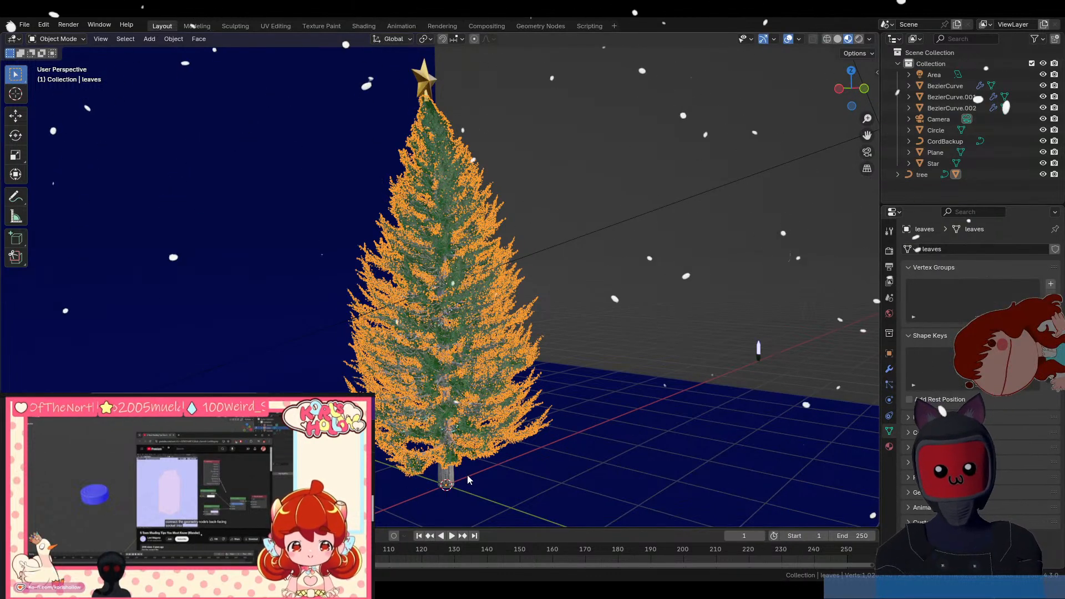
# Select the tree curve, inspect its physics and modifier properties, and check it in the Geometry Nodes workspace before returning to Layout.
pyautogui.click(444, 478)
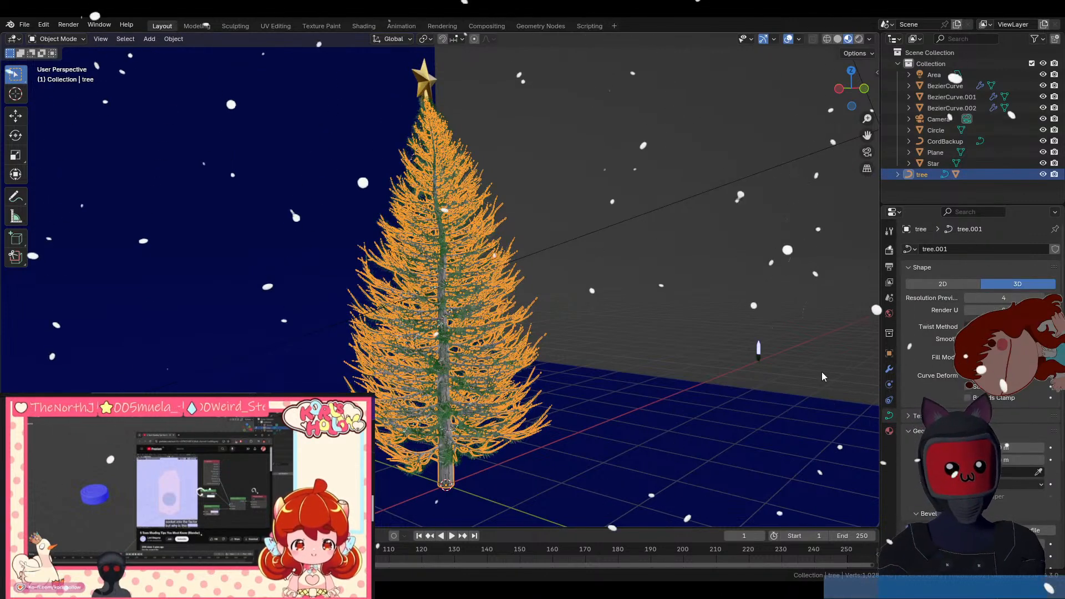
pyautogui.click(890, 386)
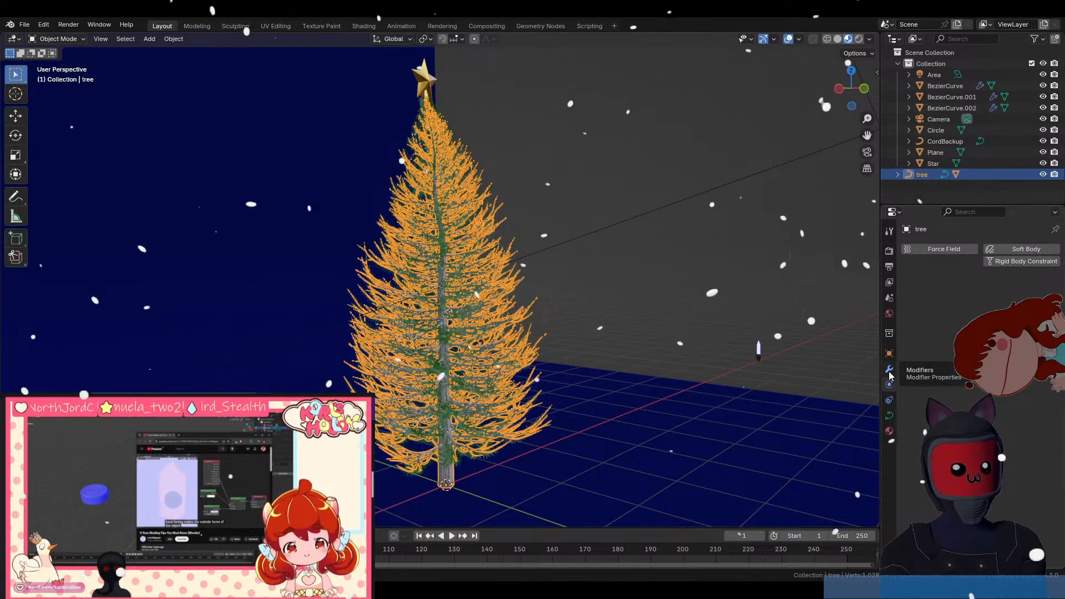
pyautogui.click(890, 370)
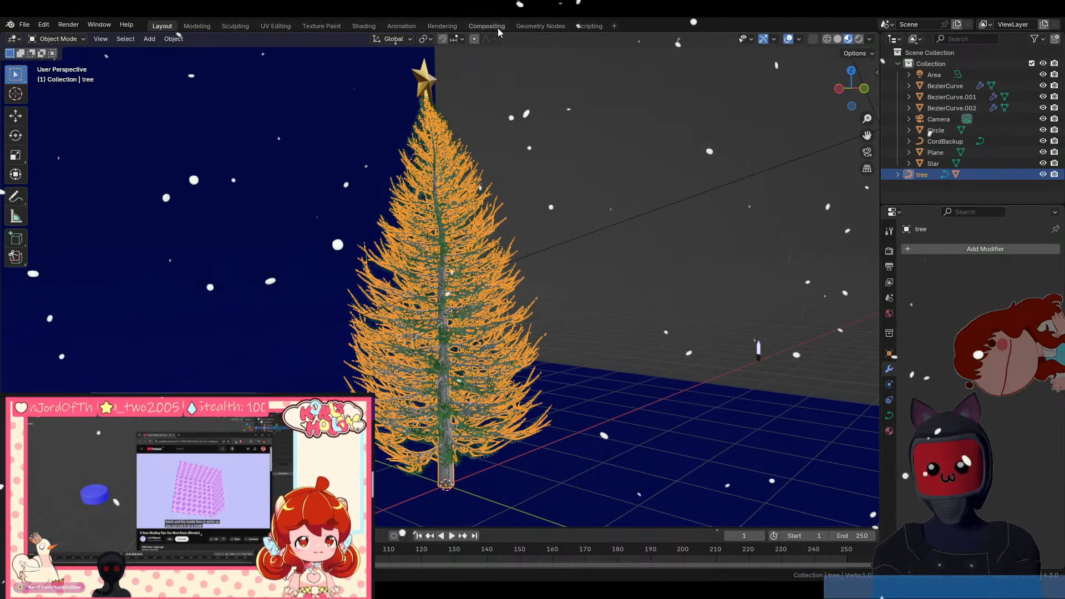
pyautogui.click(527, 26)
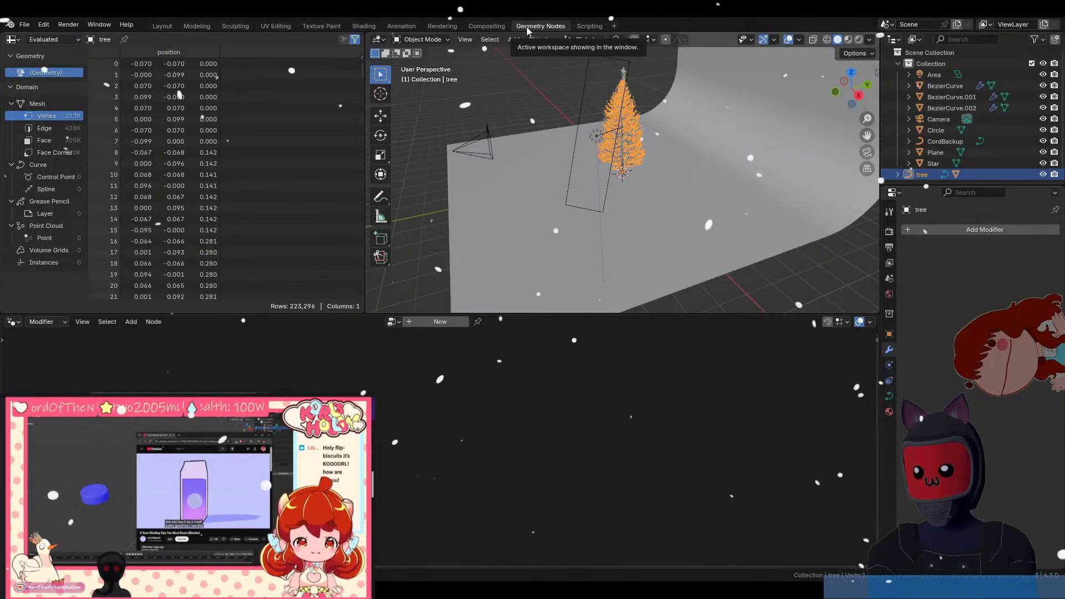
pyautogui.click(167, 27)
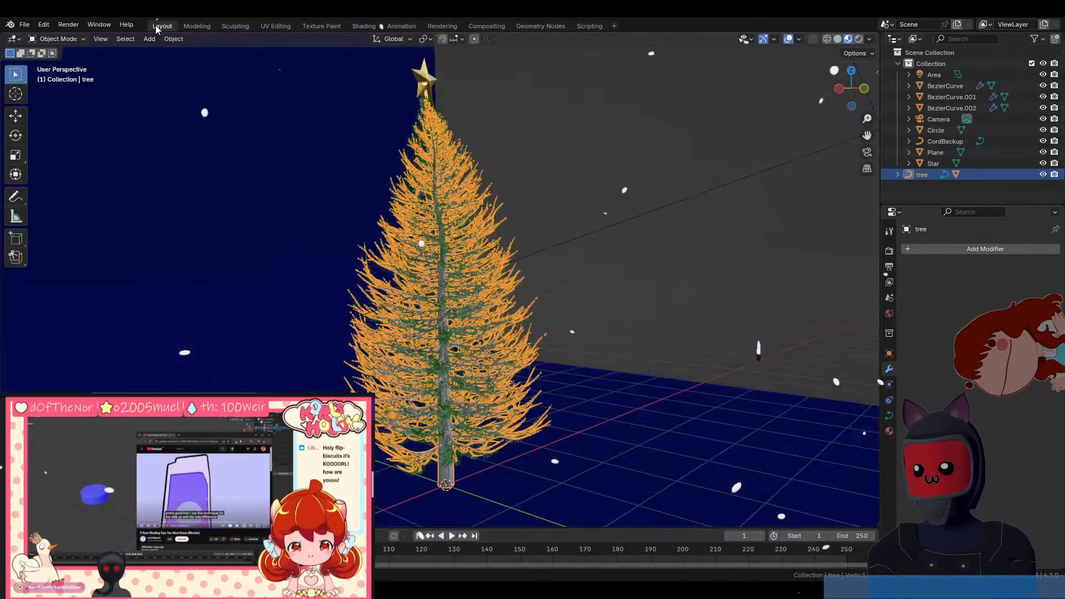
# Select the leaves object, examine the foliage and star up close, and clear the selection.
pyautogui.click(537, 222)
pyautogui.moveTo(537, 222); pyautogui.dragTo(450, 257, button='middle')
pyautogui.click(375, 309)
pyautogui.scroll(5, 375, 308)
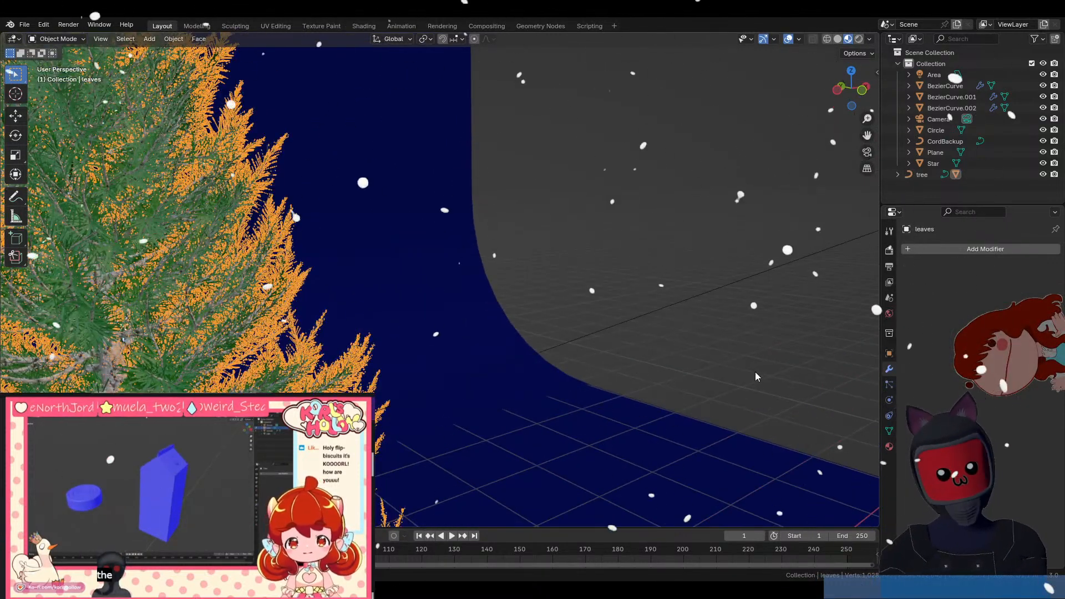
pyautogui.moveTo(519, 352)
pyautogui.mouseDown(button='middle')
pyautogui.moveTo(350, 353)
pyautogui.moveTo(458, 344)
pyautogui.moveTo(502, 361)
pyautogui.mouseUp(button='middle')
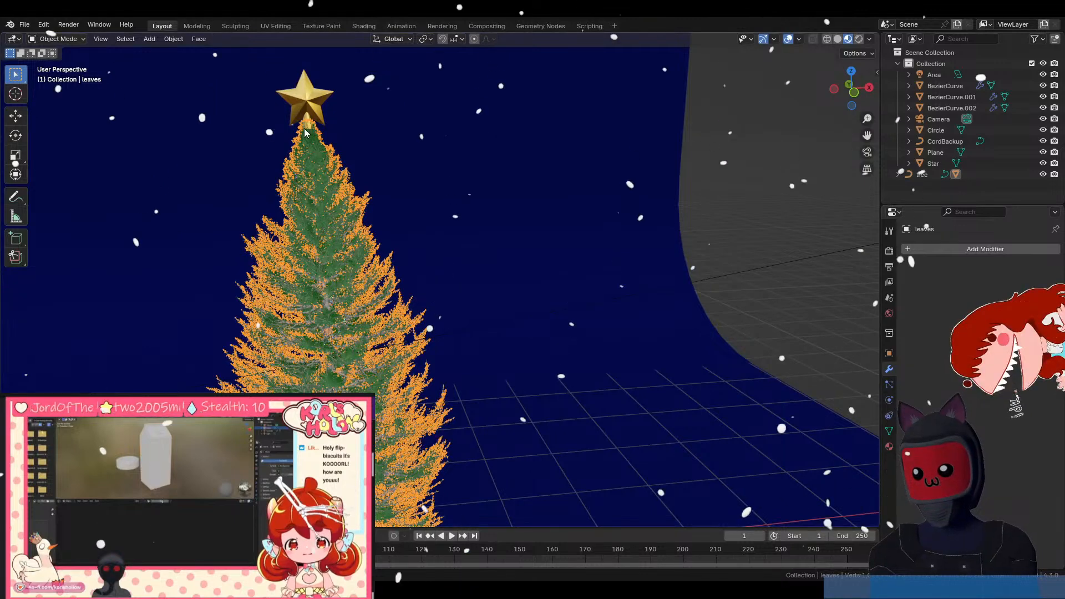
pyautogui.click(744, 188)
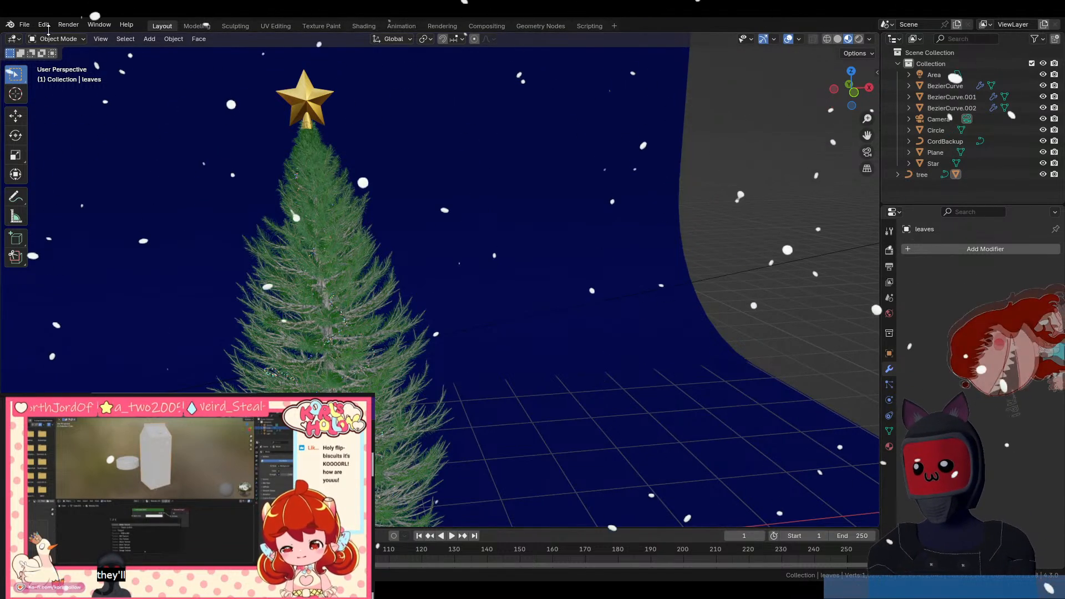
# Open Bunker.blend without saving the Christmas tree file, and check its Compositing workspace before returning to Layout.
pyautogui.click(24, 25)
pyautogui.moveTo(47, 59)
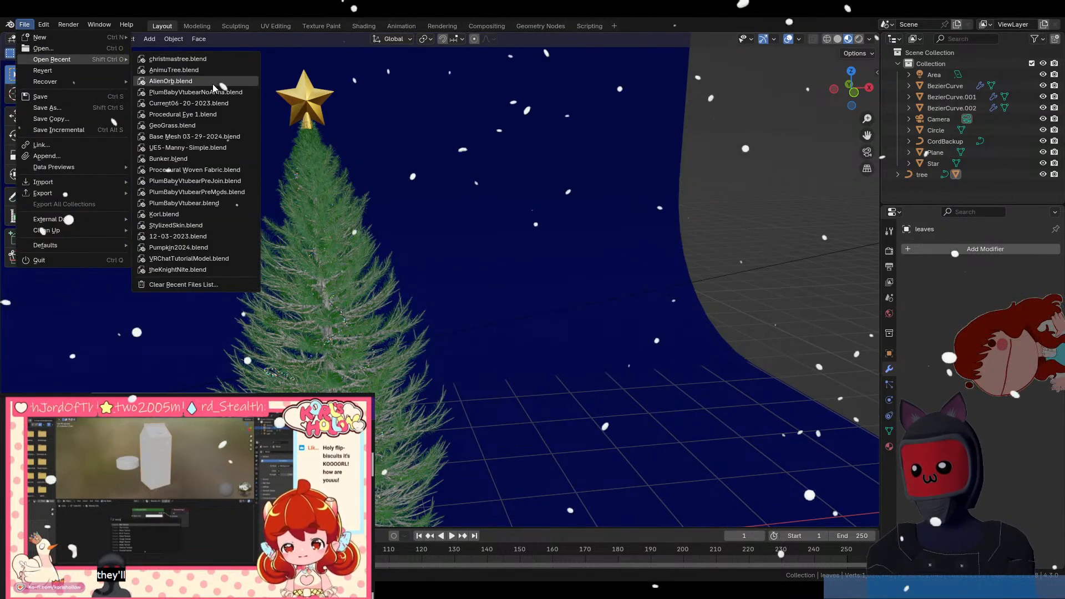
pyautogui.click(191, 161)
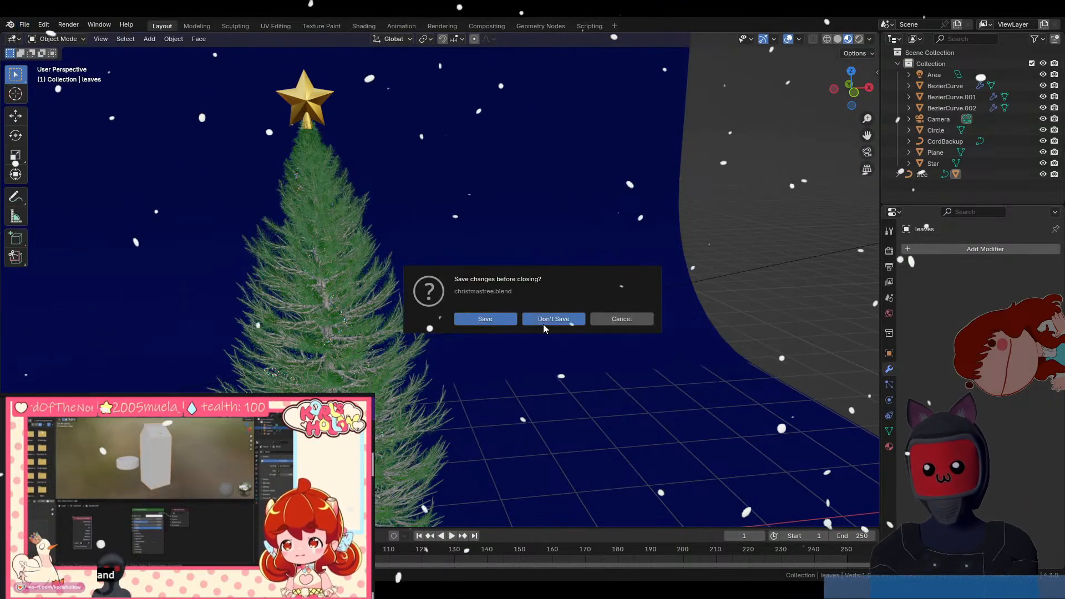
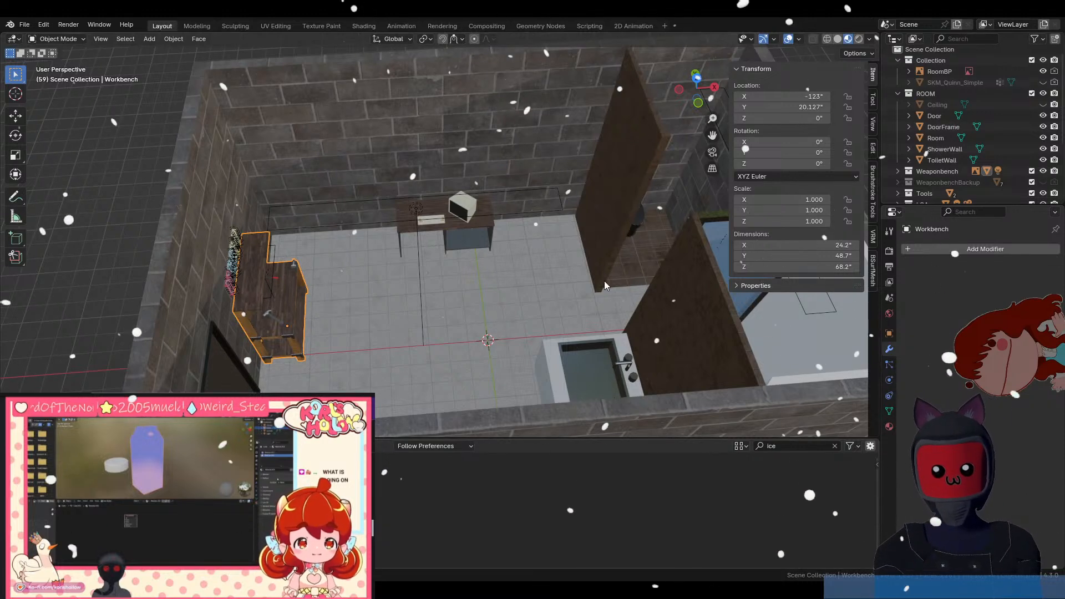
pyautogui.click(478, 25)
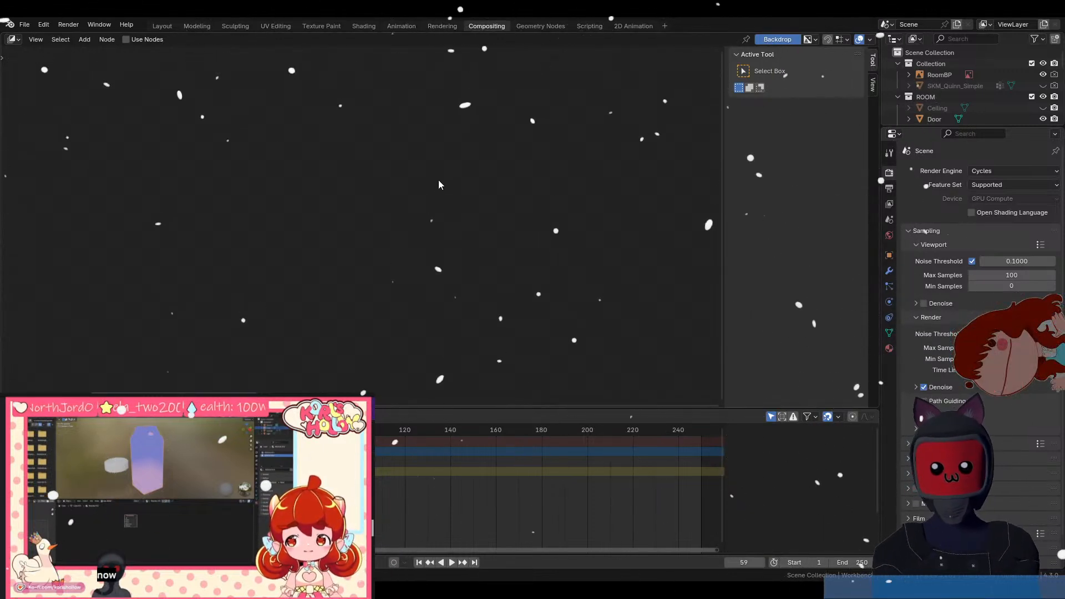
pyautogui.click(165, 25)
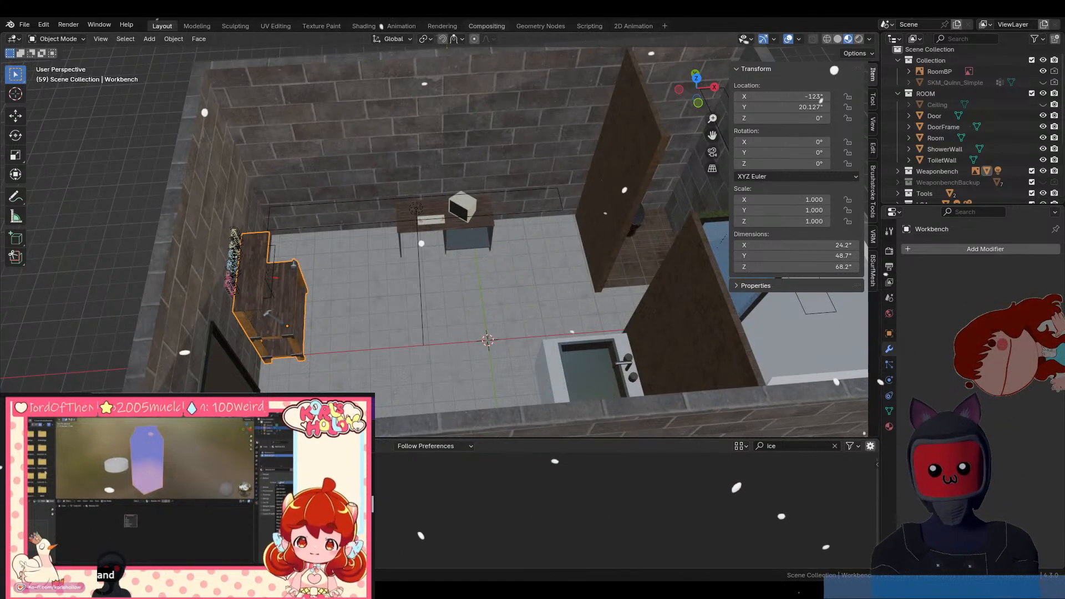
# Open UE5-Manny-Simple.blend to view the mannequin, and replace it with the recent file Base Mesh 03-29-2024.blend.
pyautogui.click(23, 25)
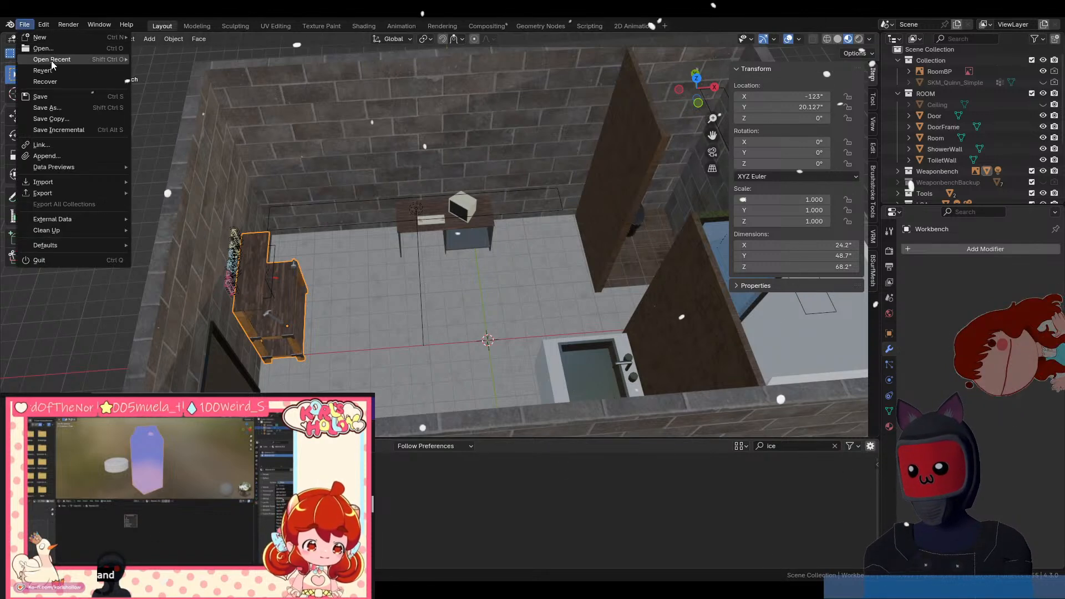
pyautogui.moveTo(51, 61)
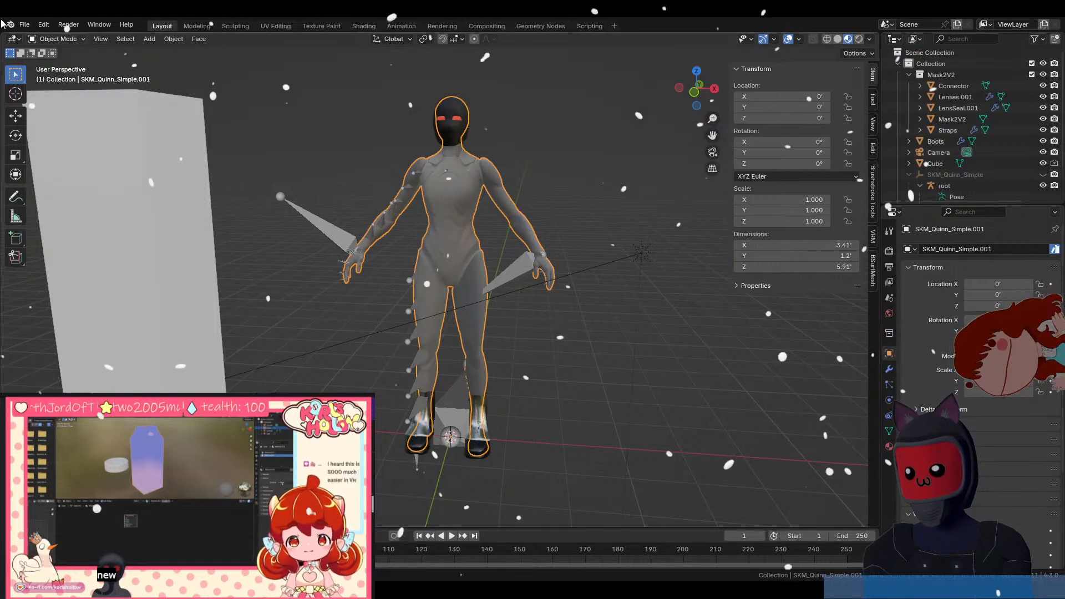
pyautogui.click(24, 24)
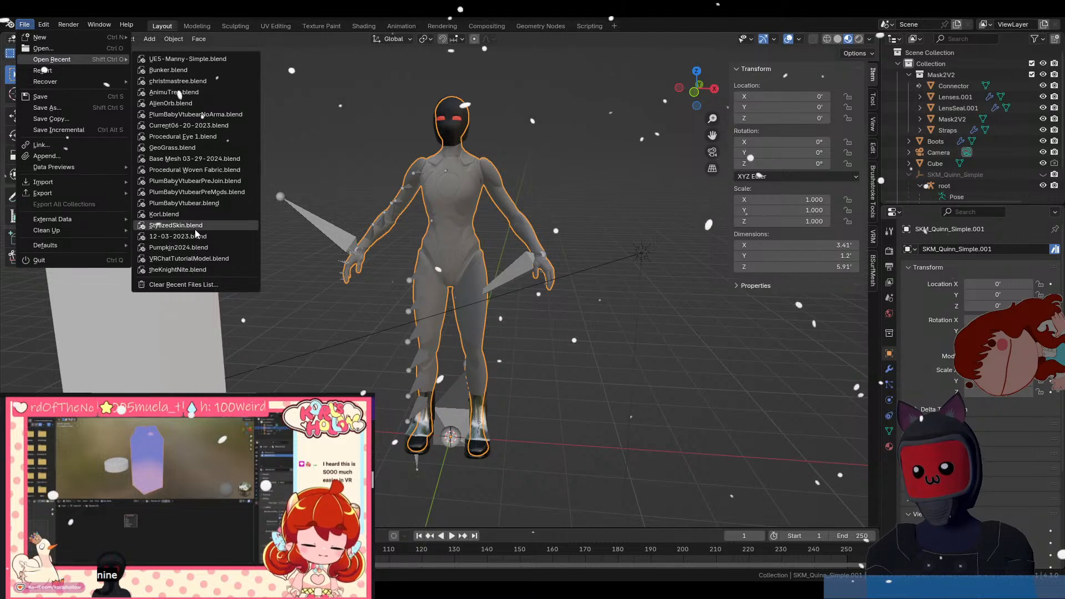
pyautogui.moveTo(195, 235)
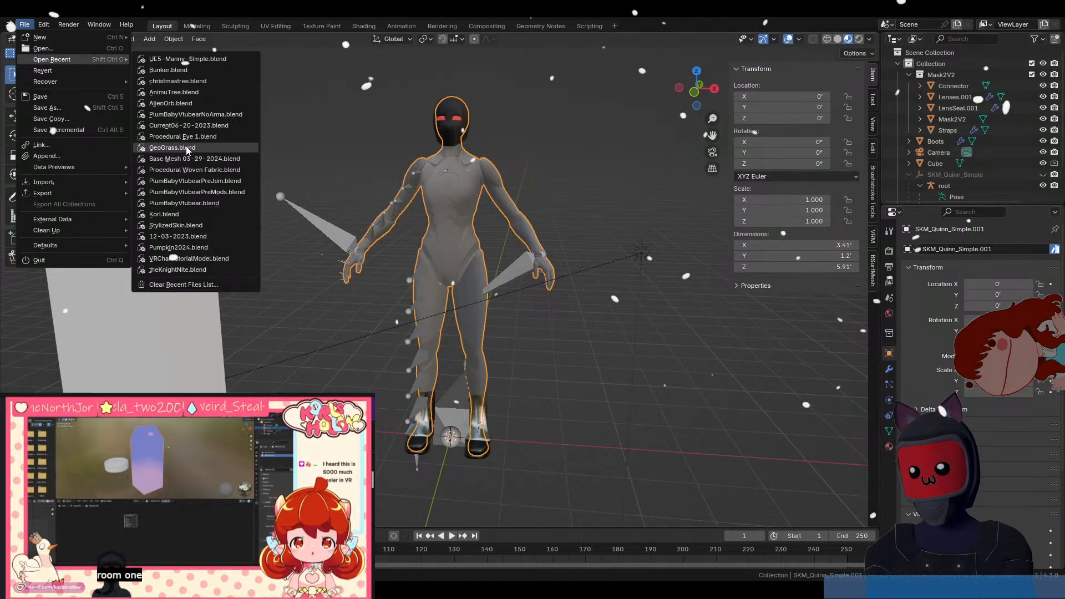
pyautogui.moveTo(188, 149)
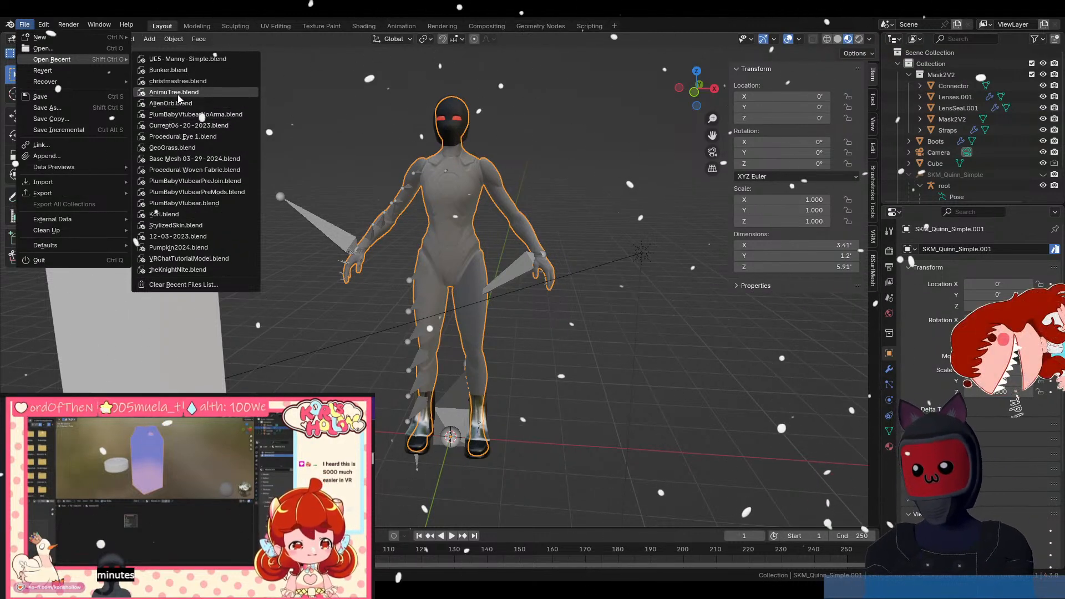
pyautogui.moveTo(175, 80)
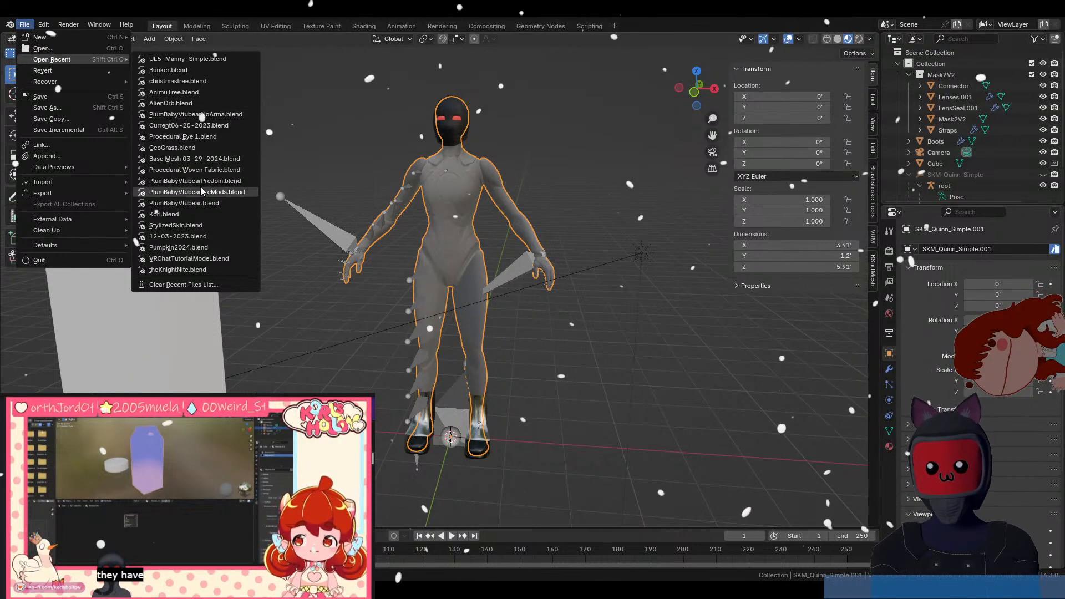
pyautogui.click(192, 160)
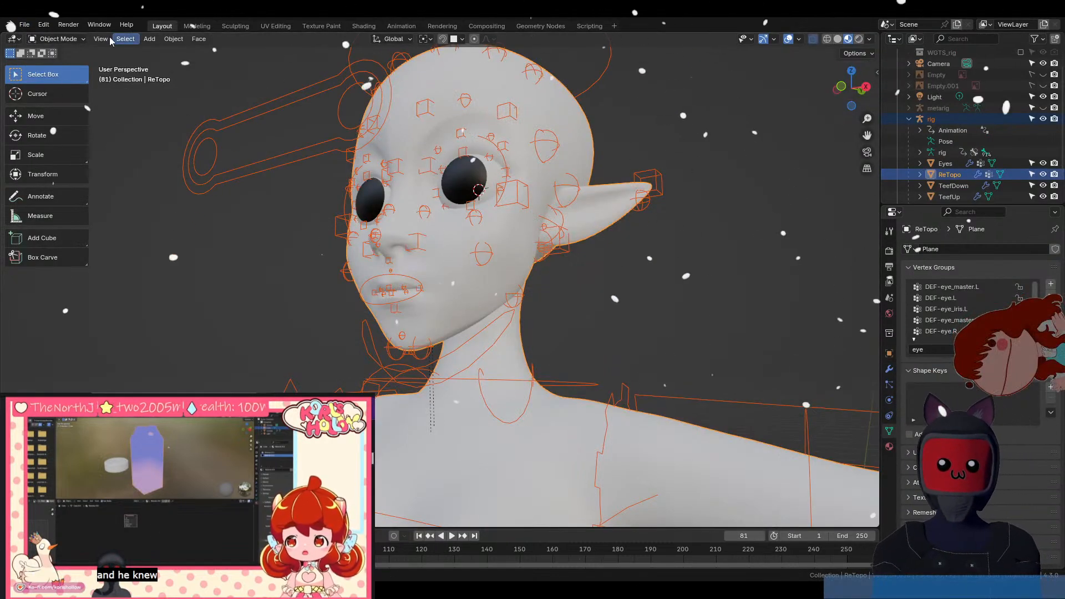
# Open the recent file Procedural Eye 1.blend and view the eyeball from a different angle.
pyautogui.click(24, 24)
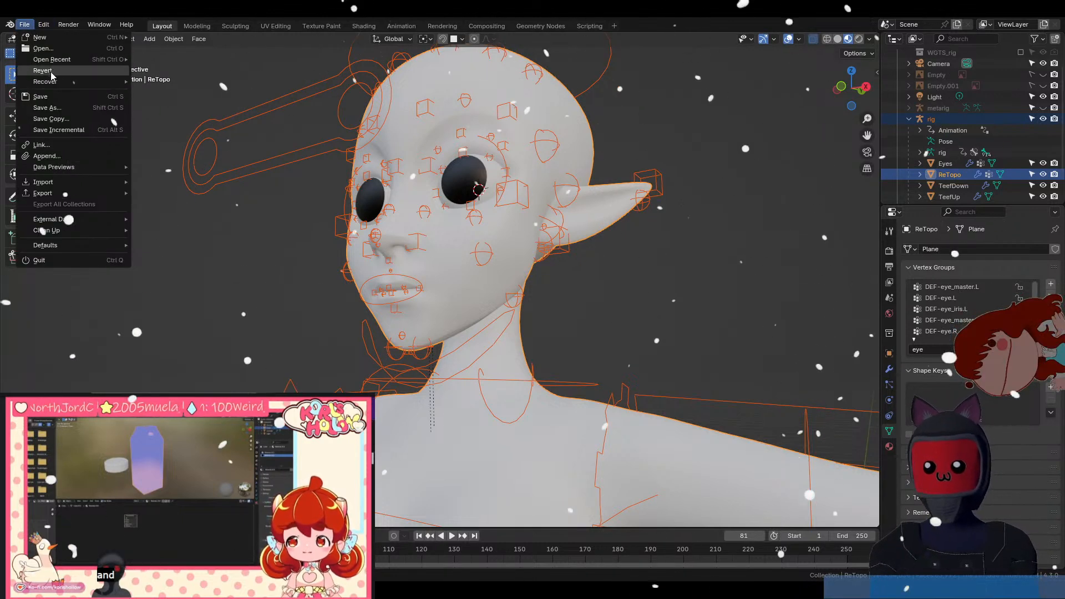
pyautogui.moveTo(55, 61)
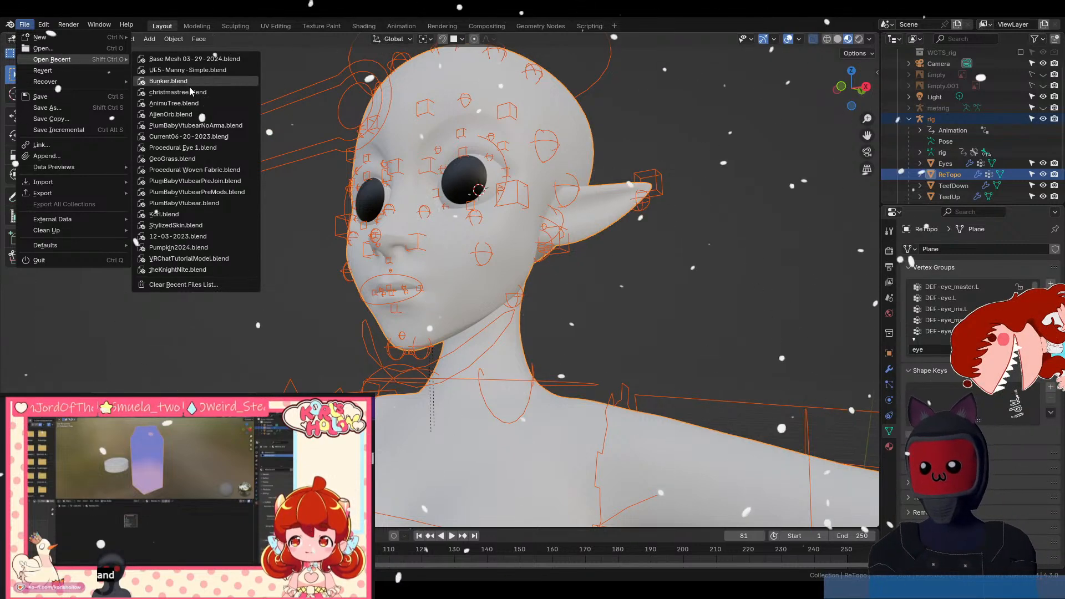
pyautogui.moveTo(194, 128)
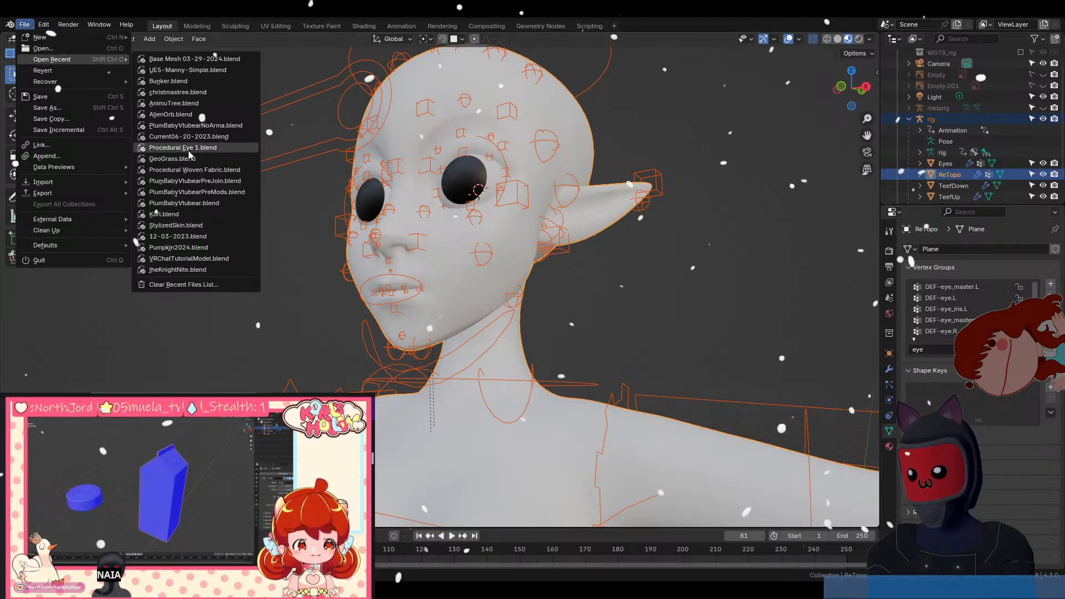
pyautogui.click(188, 145)
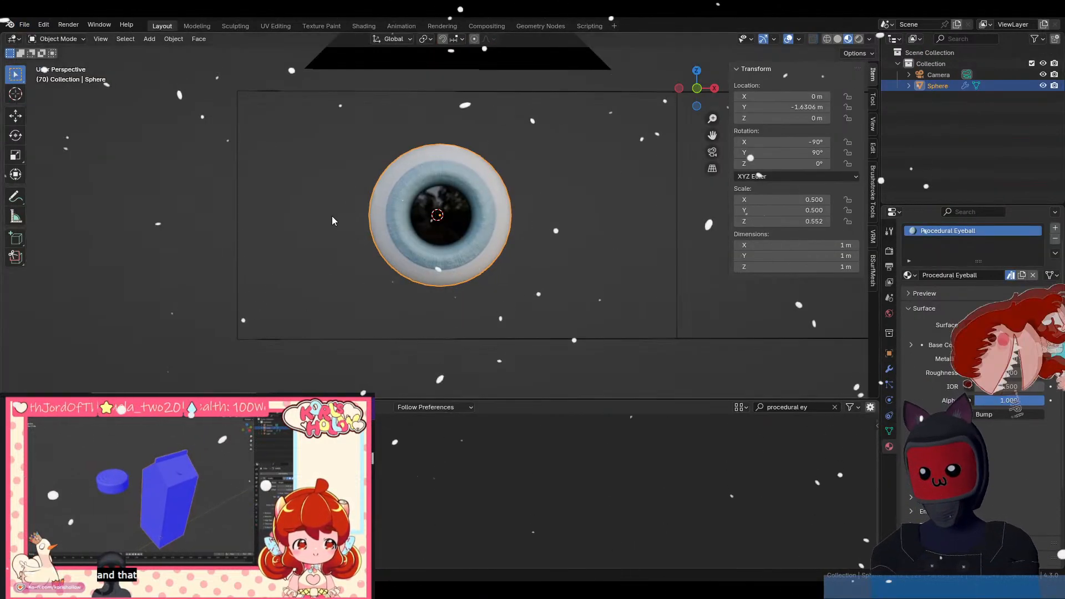
pyautogui.moveTo(332, 215)
pyautogui.mouseDown(button='middle')
pyautogui.moveTo(413, 222)
pyautogui.moveTo(216, 220)
pyautogui.moveTo(292, 228)
pyautogui.moveTo(338, 218)
pyautogui.mouseUp(button='middle')
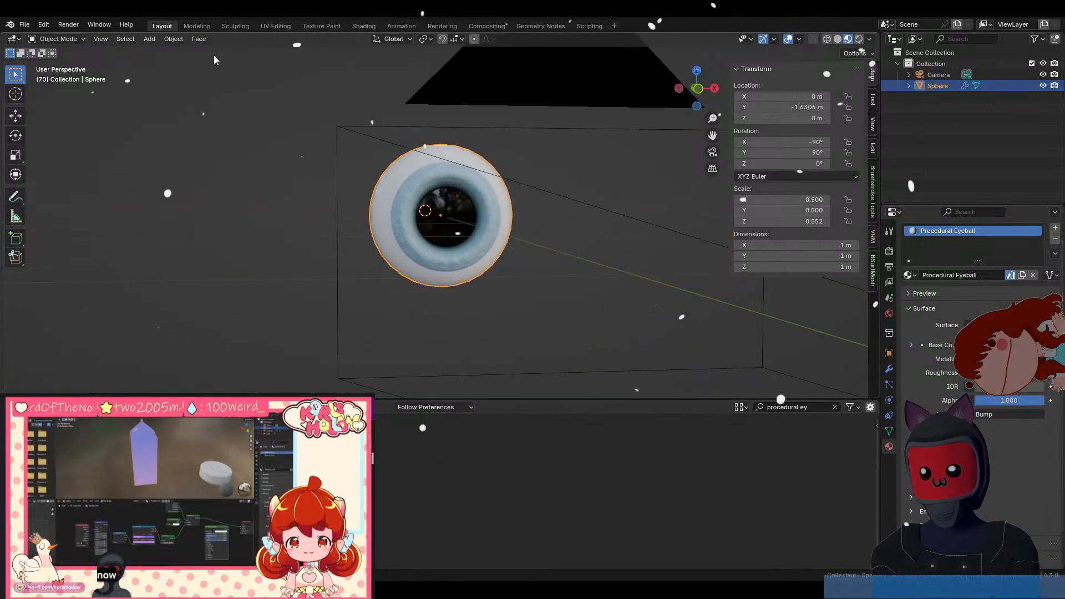
# Open the recent file Current06-20-2023.blend and view the rigged character from a different angle.
pyautogui.click(25, 26)
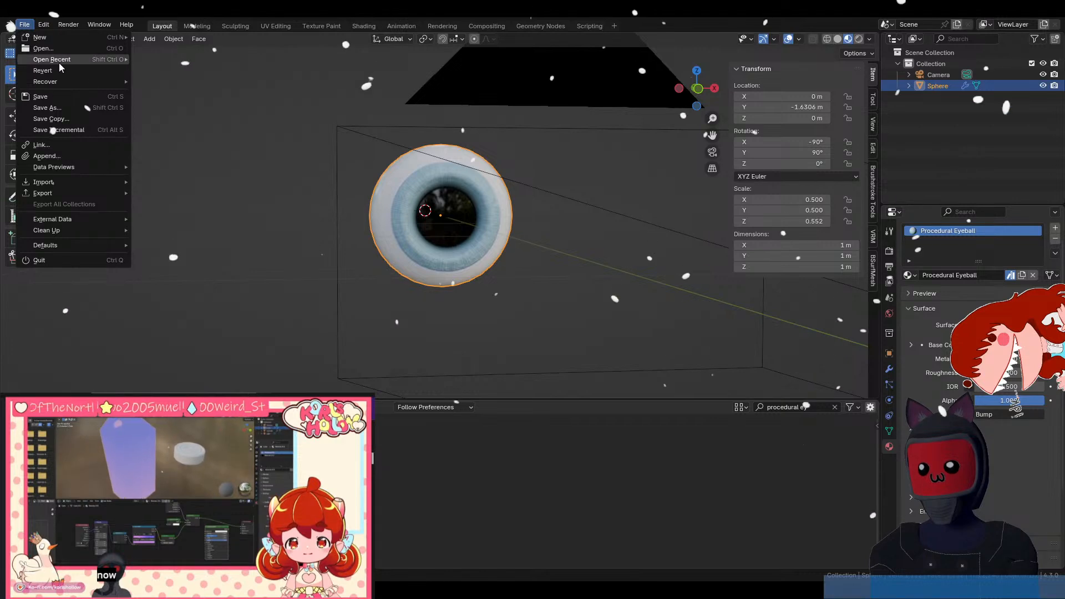
pyautogui.moveTo(59, 60)
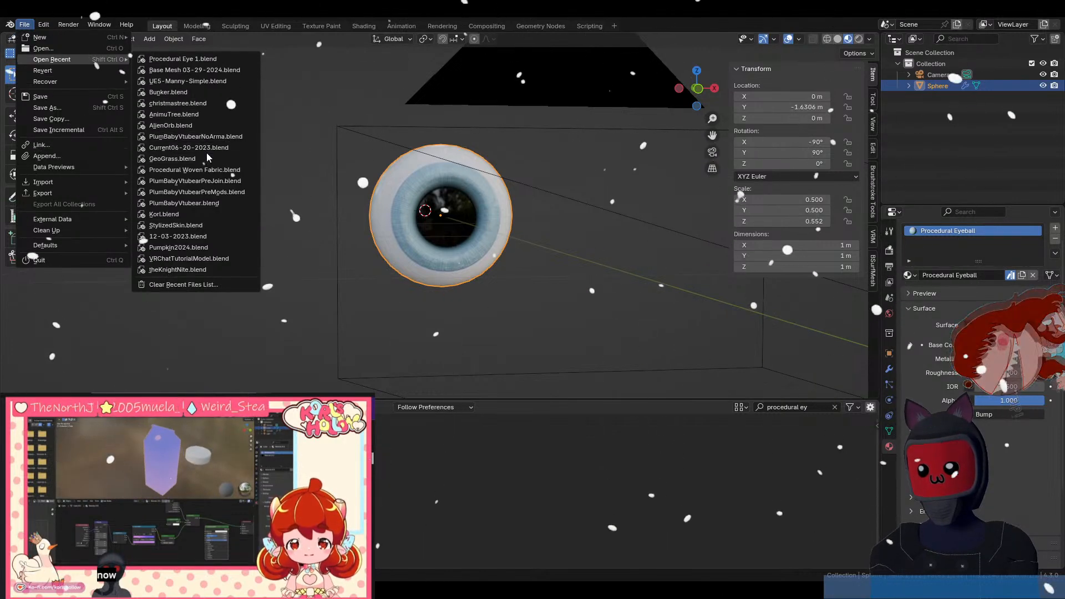
pyautogui.moveTo(207, 153)
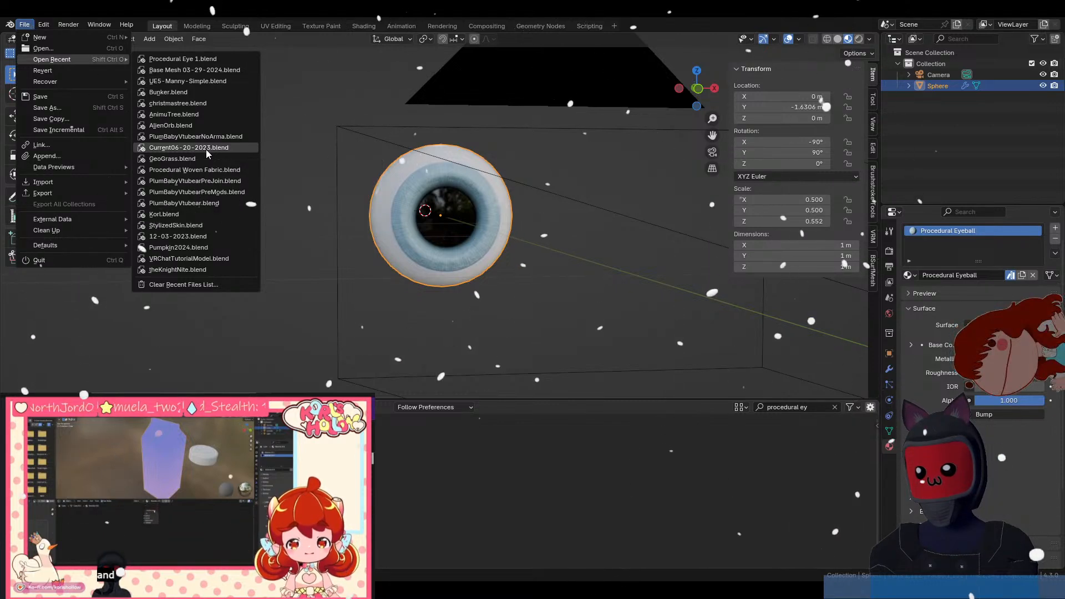
pyautogui.click(206, 149)
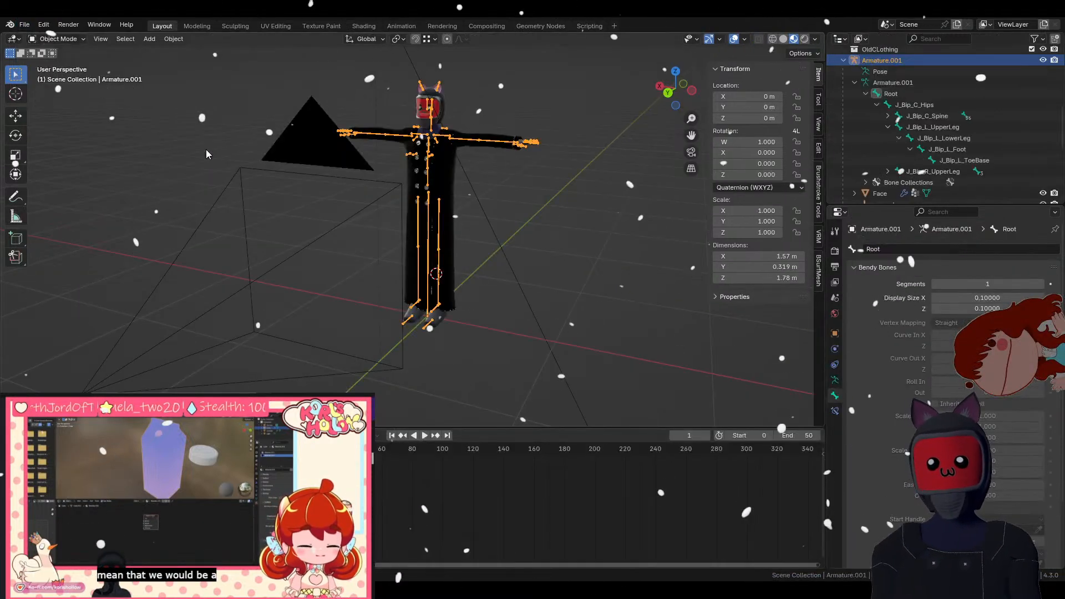
pyautogui.moveTo(211, 176)
pyautogui.mouseDown(button='middle')
pyautogui.moveTo(263, 163)
pyautogui.moveTo(215, 171)
pyautogui.mouseUp(button='middle')
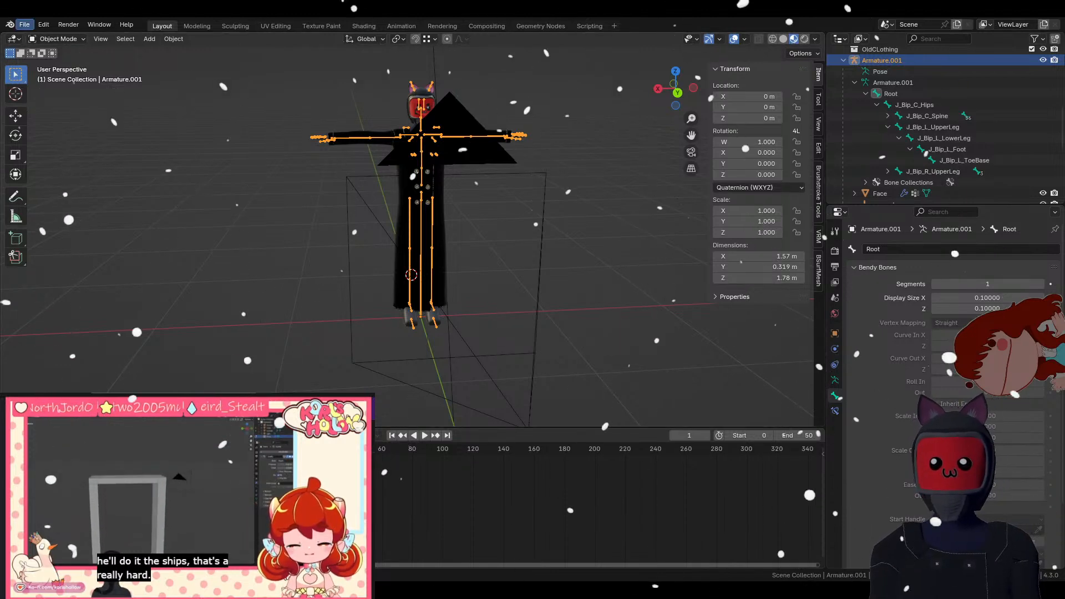
# Reopen the mannequin scene from the recent file UE5-Manny-Simple.blend.
pyautogui.click(24, 25)
pyautogui.moveTo(65, 59)
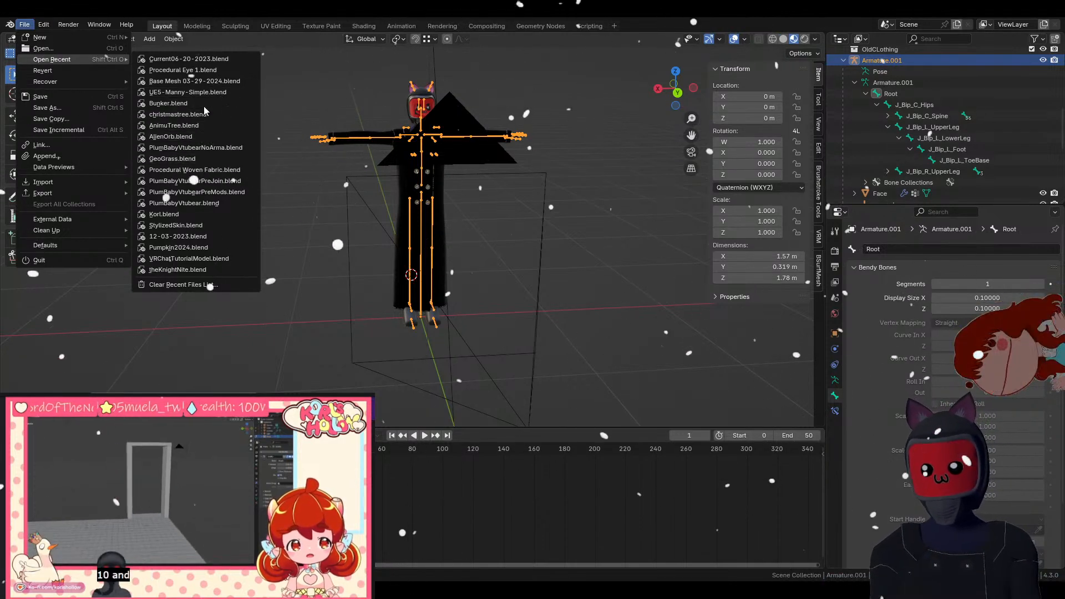
pyautogui.moveTo(206, 93)
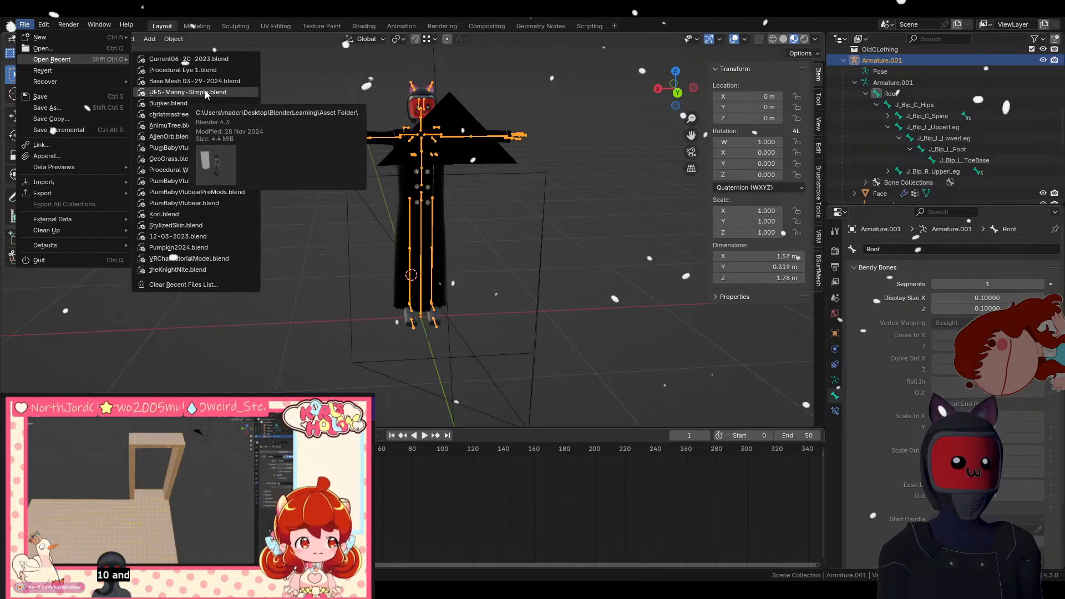
pyautogui.click(205, 91)
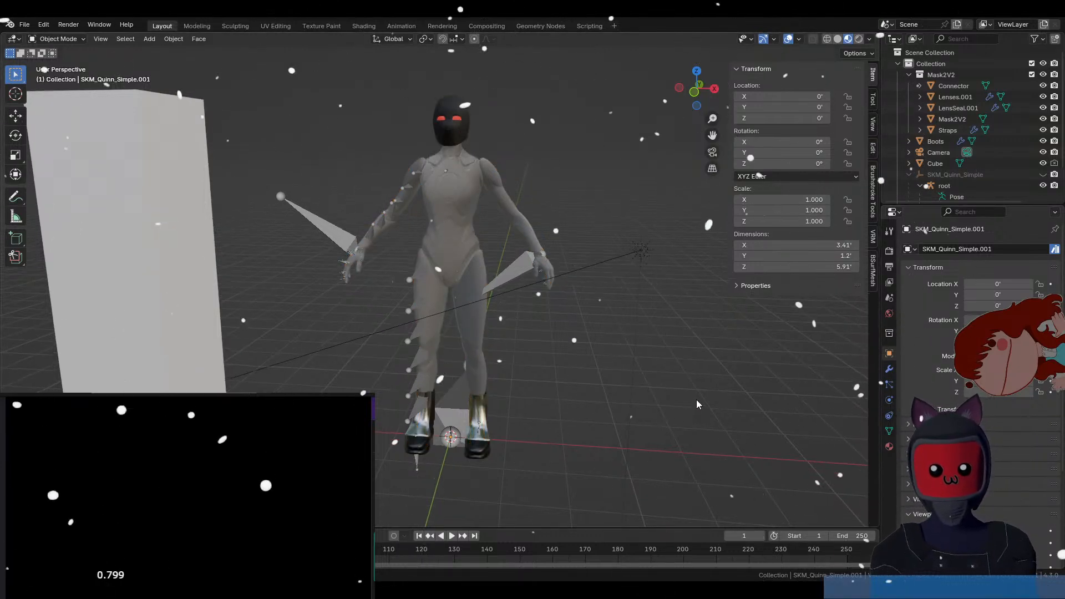
pyautogui.moveTo(697, 400); pyautogui.dragTo(615, 408, button='middle')
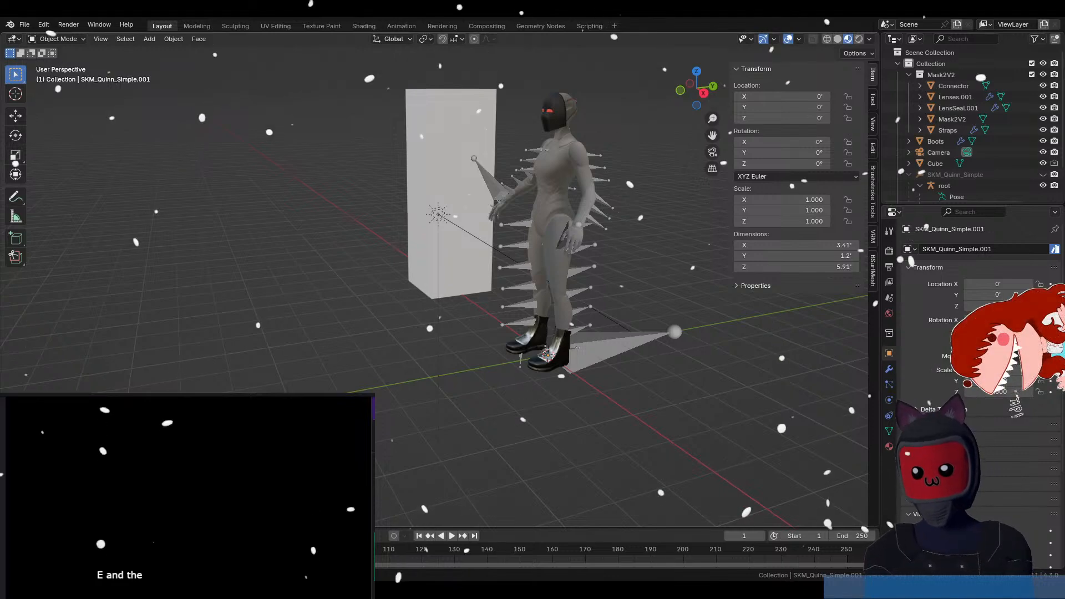
pyautogui.moveTo(580, 377); pyautogui.dragTo(614, 387, button='middle')
pyautogui.click(496, 213)
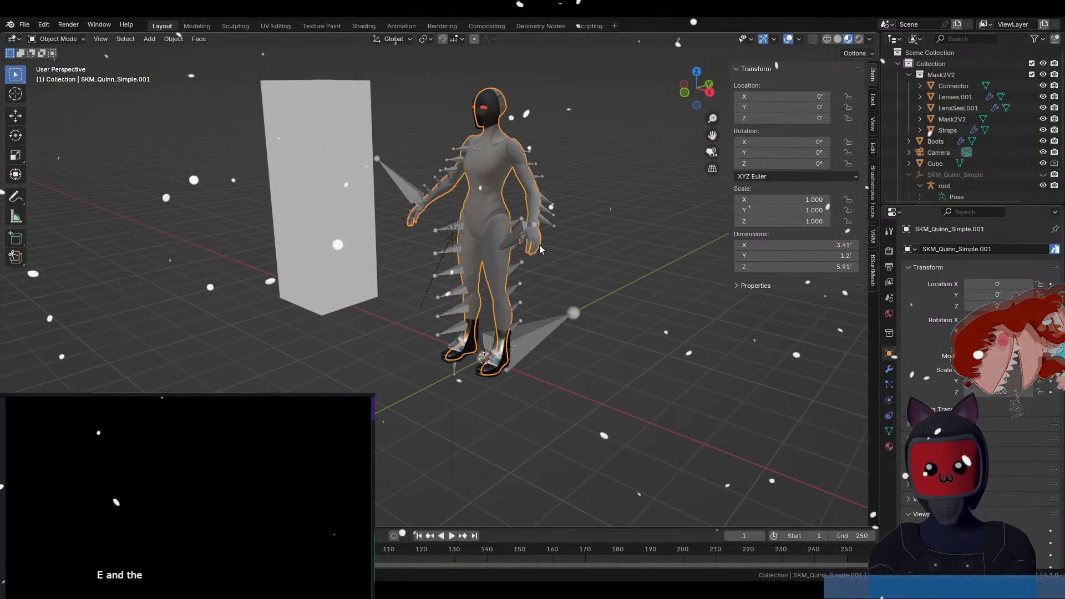
pyautogui.moveTo(577, 231); pyautogui.dragTo(614, 228, button='middle')
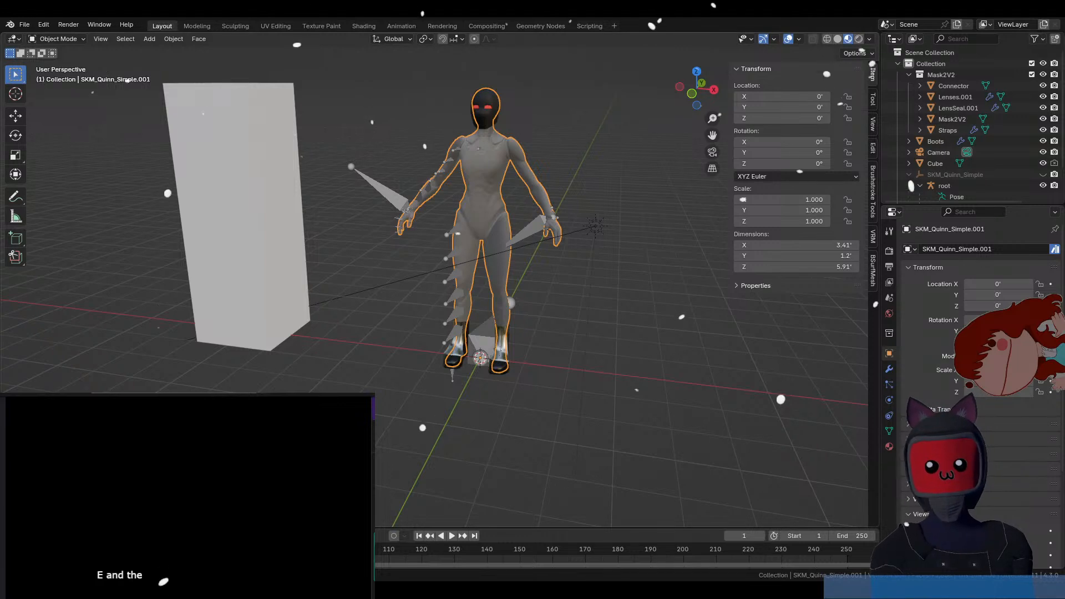
# Start a new General file without saving the changes to the current character file.
pyautogui.click(24, 25)
pyautogui.moveTo(34, 45)
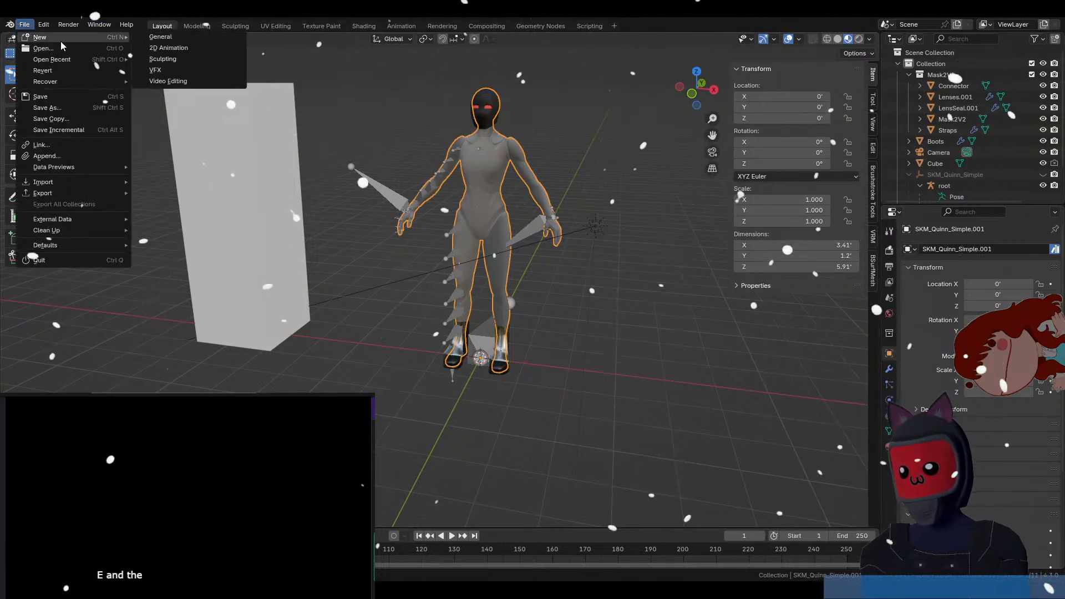
pyautogui.click(160, 37)
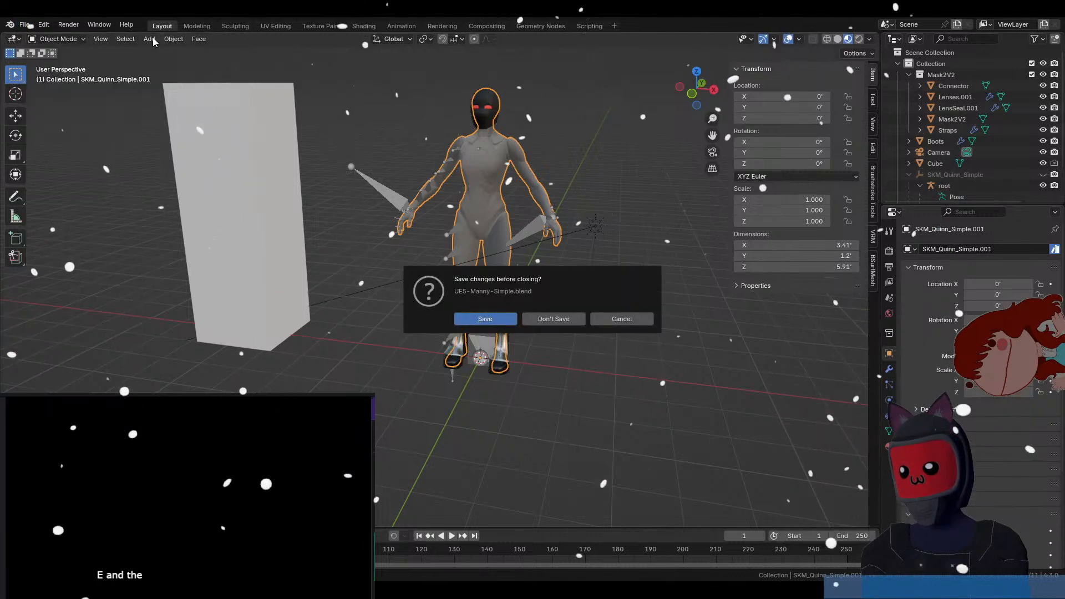
pyautogui.click(544, 319)
# Open the recent file theKnightNite.blend.
pyautogui.click(24, 24)
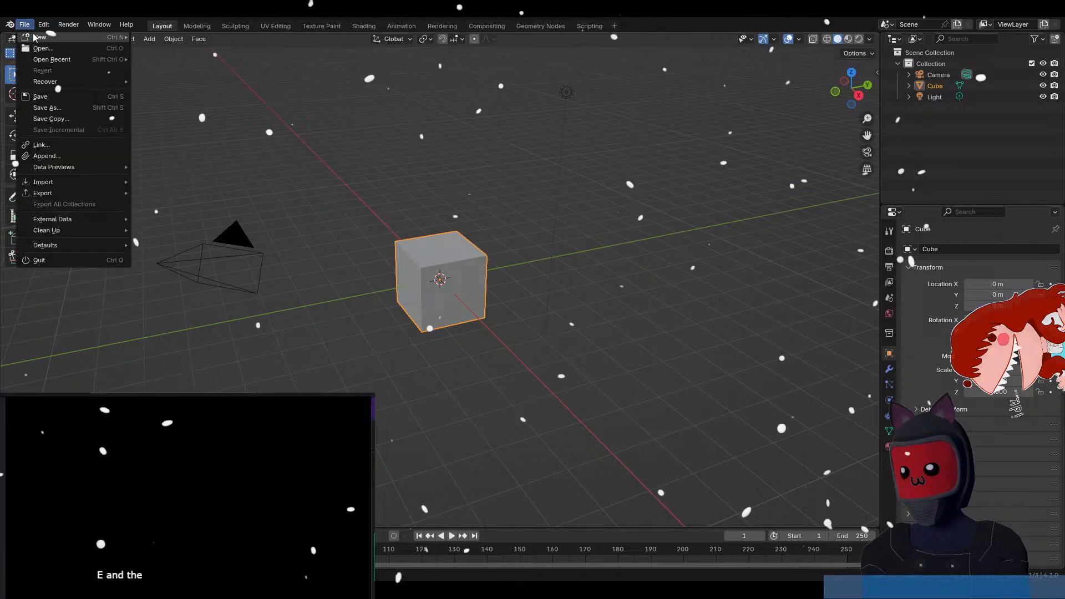
pyautogui.moveTo(52, 61)
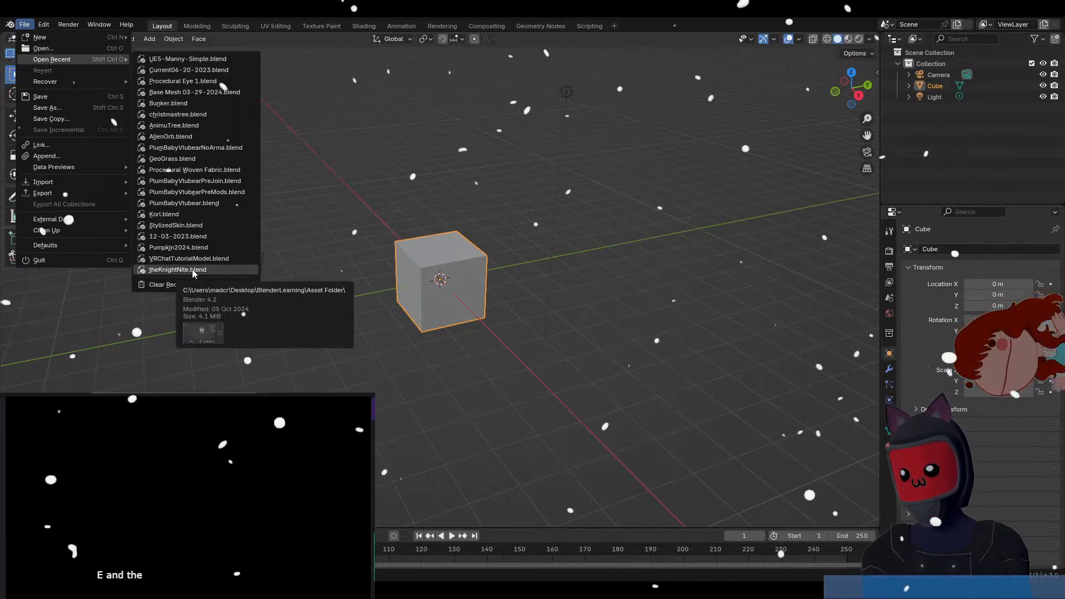
pyautogui.click(178, 270)
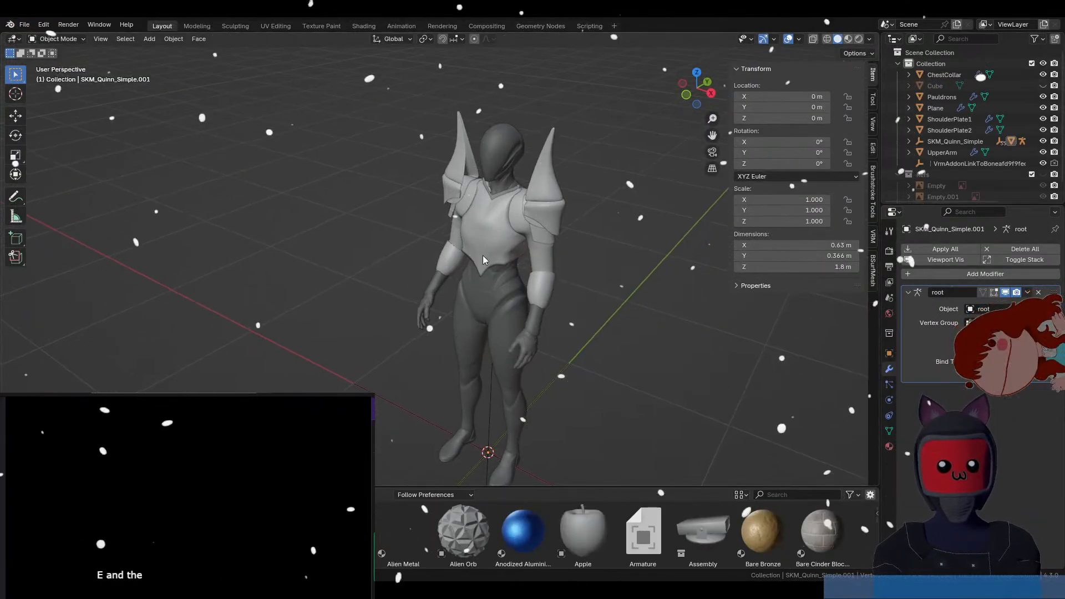
# Select the UpperArm mesh on the knight and bring it into the Sculpting workspace, with the character's back in view.
pyautogui.moveTo(483, 255); pyautogui.dragTo(738, 224, button='middle')
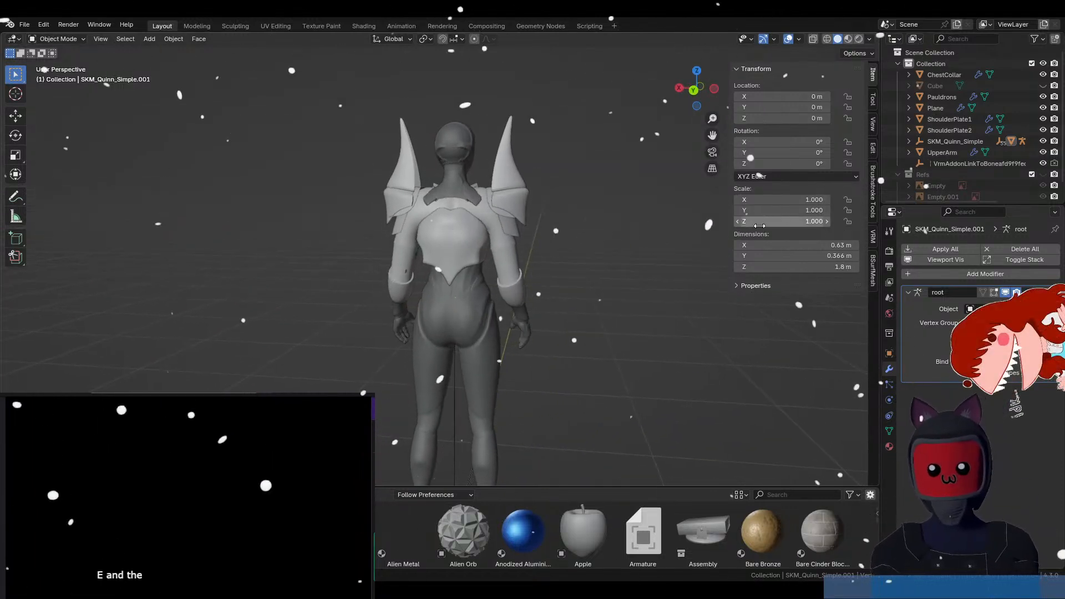
pyautogui.click(458, 200)
pyautogui.scroll(2, 498, 215)
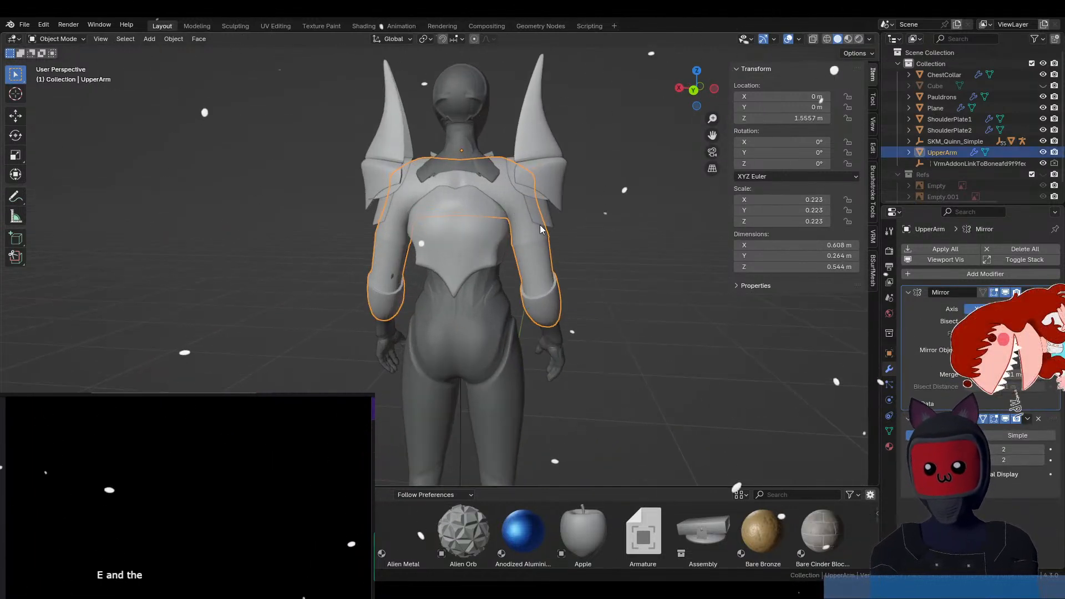
pyautogui.moveTo(540, 228); pyautogui.dragTo(467, 219, button='middle')
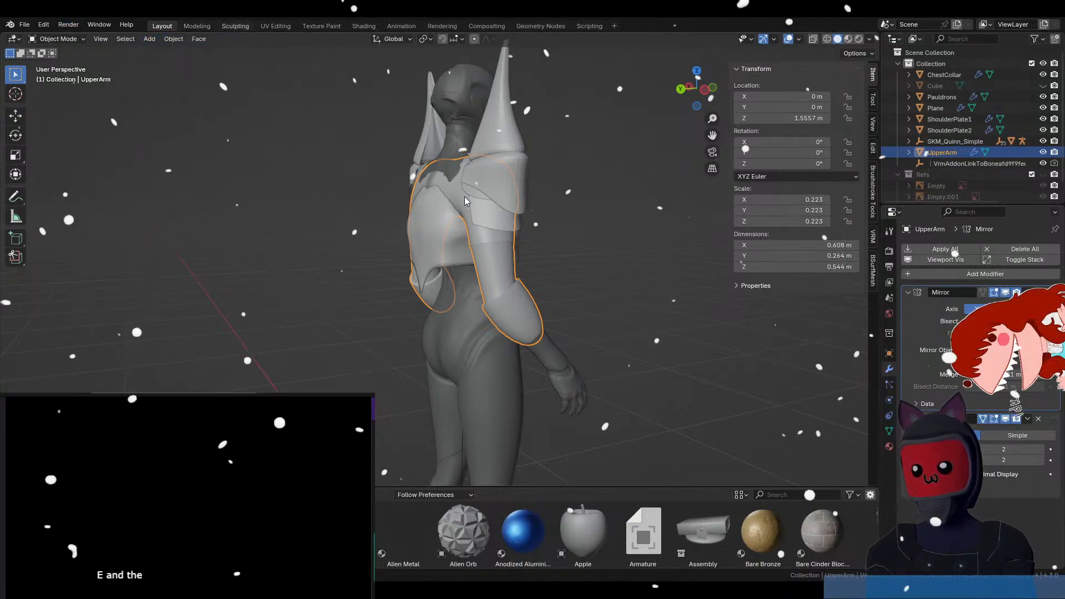
pyautogui.click(235, 26)
pyautogui.scroll(4, 481, 159)
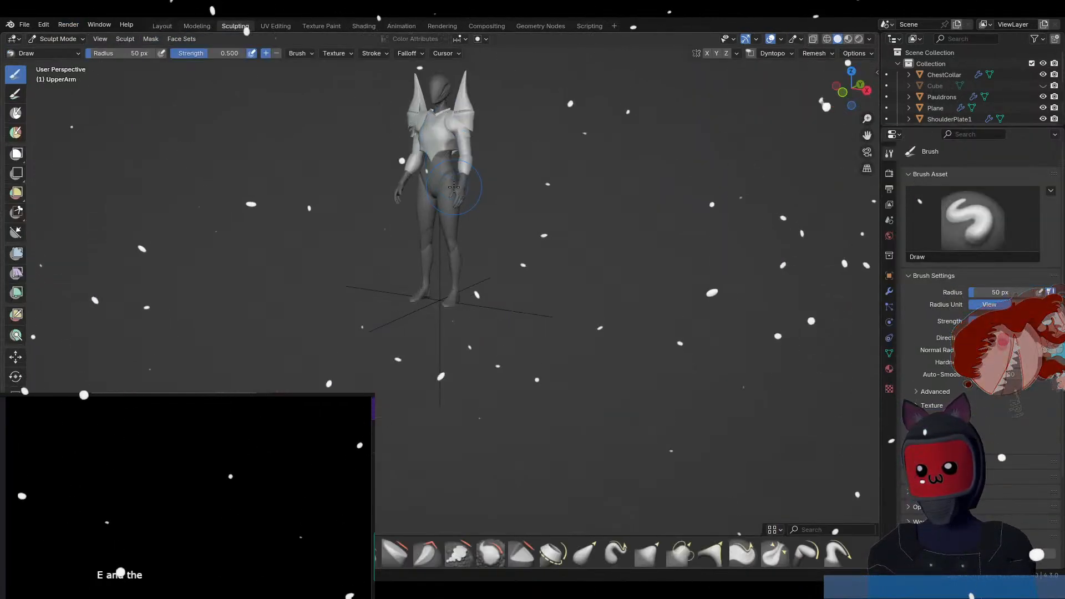
pyautogui.moveTo(490, 147)
pyautogui.mouseDown(button='middle')
pyautogui.moveTo(489, 217)
pyautogui.moveTo(488, 186)
pyautogui.moveTo(469, 241)
pyautogui.moveTo(527, 281)
pyautogui.mouseUp(button='middle')
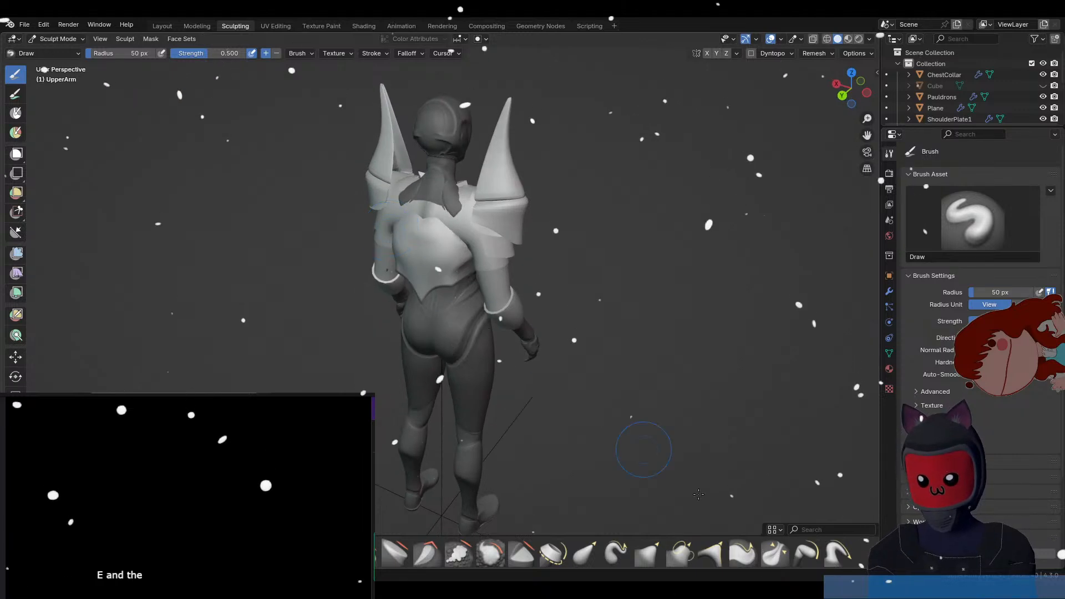
# Choose the Grab sculpt brush and set its radius to 83 px.
pyautogui.click(711, 555)
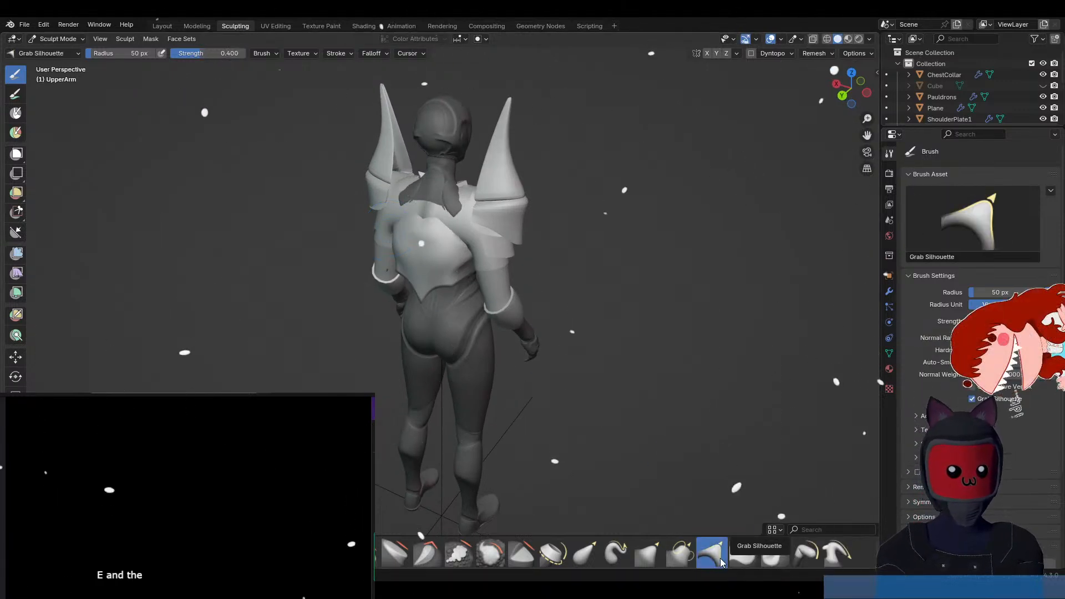
pyautogui.click(650, 554)
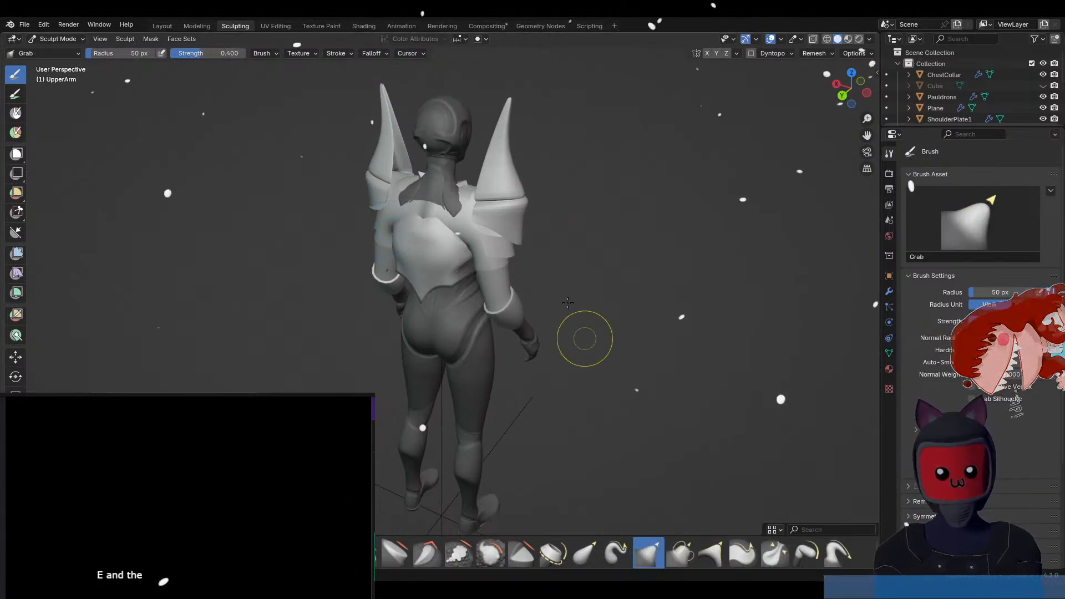
pyautogui.scroll(4, 488, 225)
pyautogui.moveTo(500, 135)
pyautogui.mouseDown(button='middle')
pyautogui.moveTo(471, 119)
pyautogui.moveTo(497, 171)
pyautogui.mouseUp(button='middle')
pyautogui.press('f')
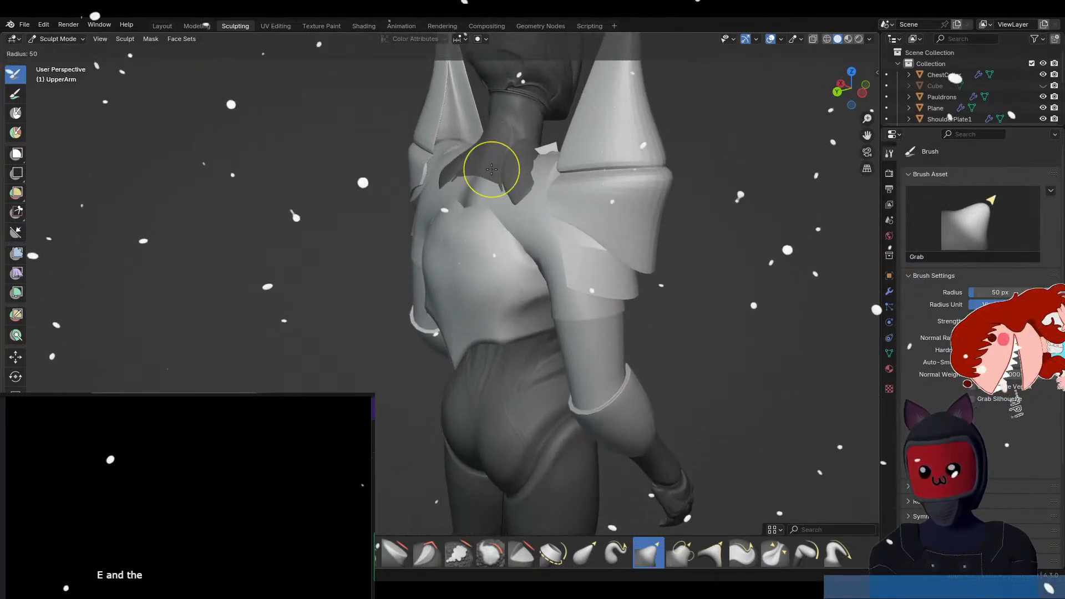
pyautogui.click(511, 177)
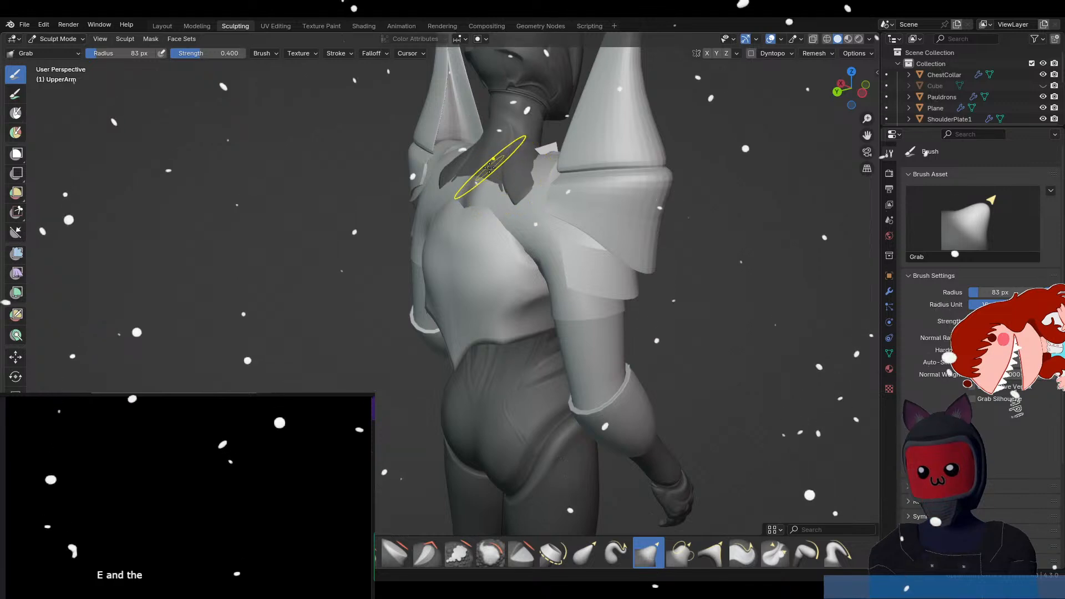
# Pull the UpperArm surface outward at the upper back, just below the neck, with the Grab brush.
pyautogui.moveTo(492, 168); pyautogui.dragTo(487, 169)
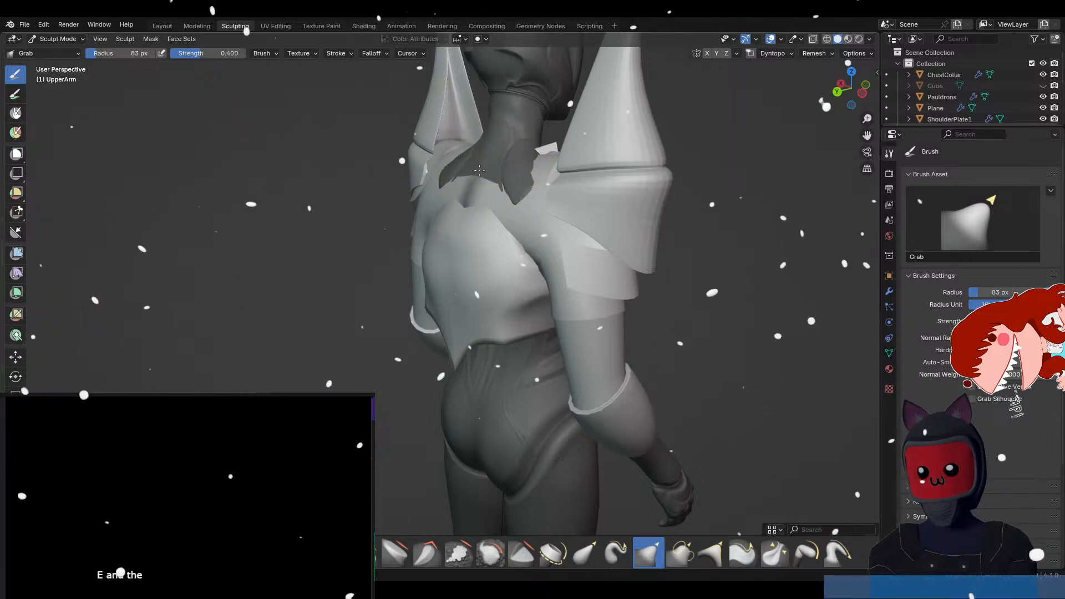
pyautogui.moveTo(492, 178); pyautogui.dragTo(479, 170)
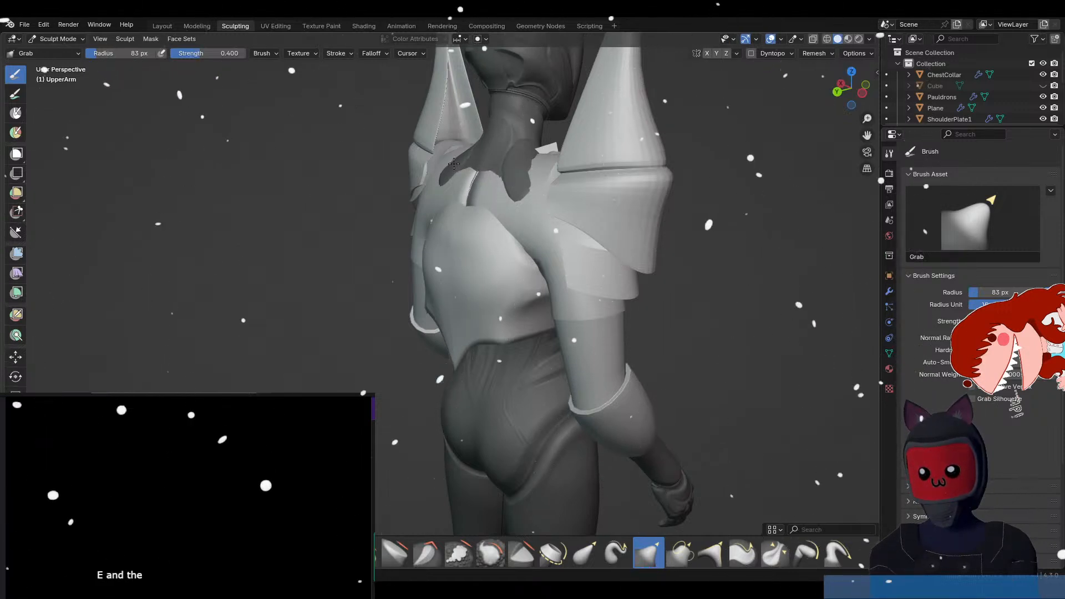
pyautogui.moveTo(454, 165); pyautogui.dragTo(622, 166, button='middle')
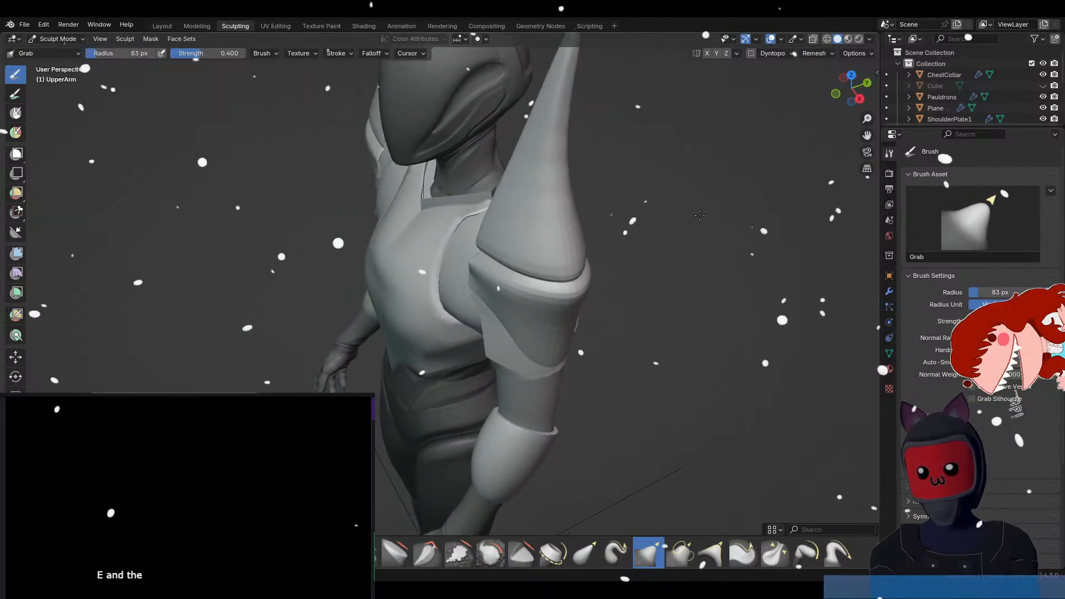
# Return to the Layout workspace and put the UpperArm mesh into Edit Mode.
pyautogui.click(162, 26)
pyautogui.moveTo(444, 158); pyautogui.dragTo(458, 161, button='middle')
pyautogui.press('Tab')
pyautogui.scroll(2, 458, 156)
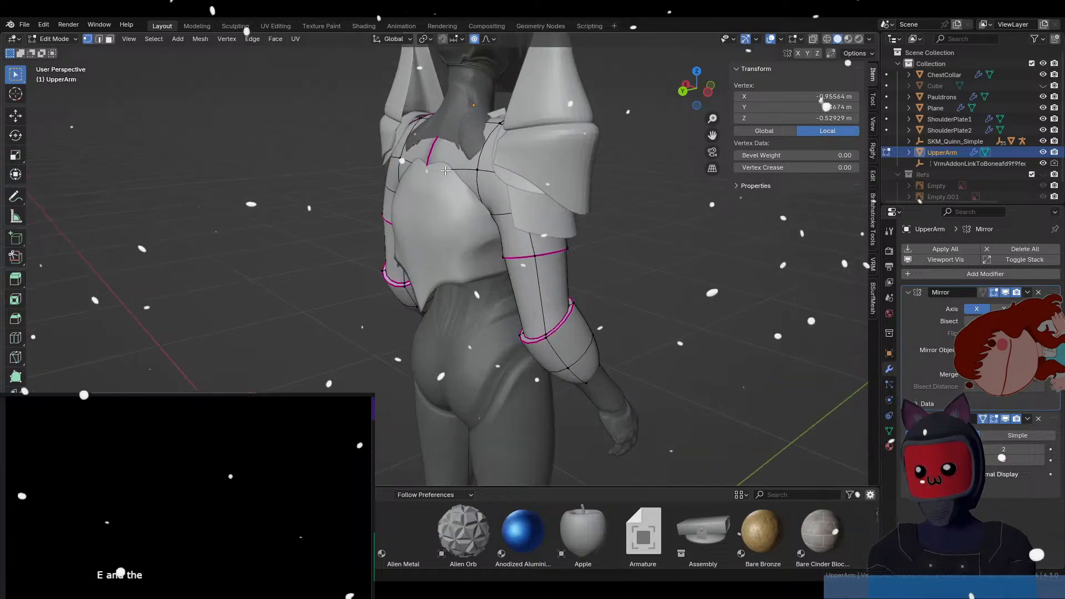
# Try to move the centre vertex at the upper back of UpperArm along the Y axis with proportional editing.
pyautogui.keyDown('shift'); pyautogui.moveTo(453, 123); pyautogui.dragTo(481, 225, button='middle'); pyautogui.keyUp('shift')
pyautogui.click(489, 216)
pyautogui.hotkey('alt', 'z')
pyautogui.scroll(1, 486, 224)
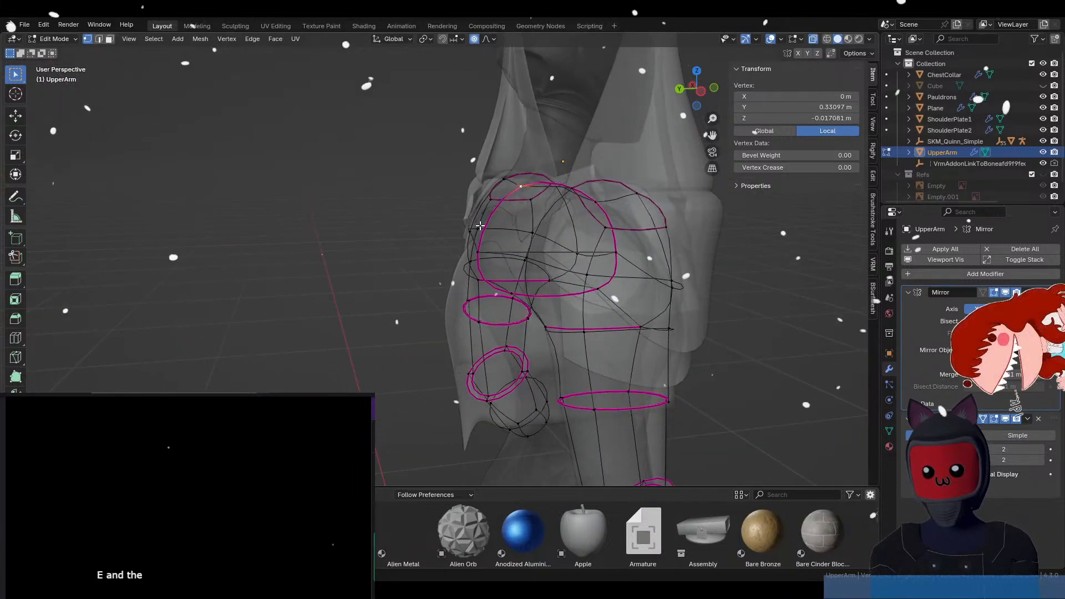
pyautogui.hotkey('alt', 'z')
pyautogui.press('g')
pyautogui.press('y')
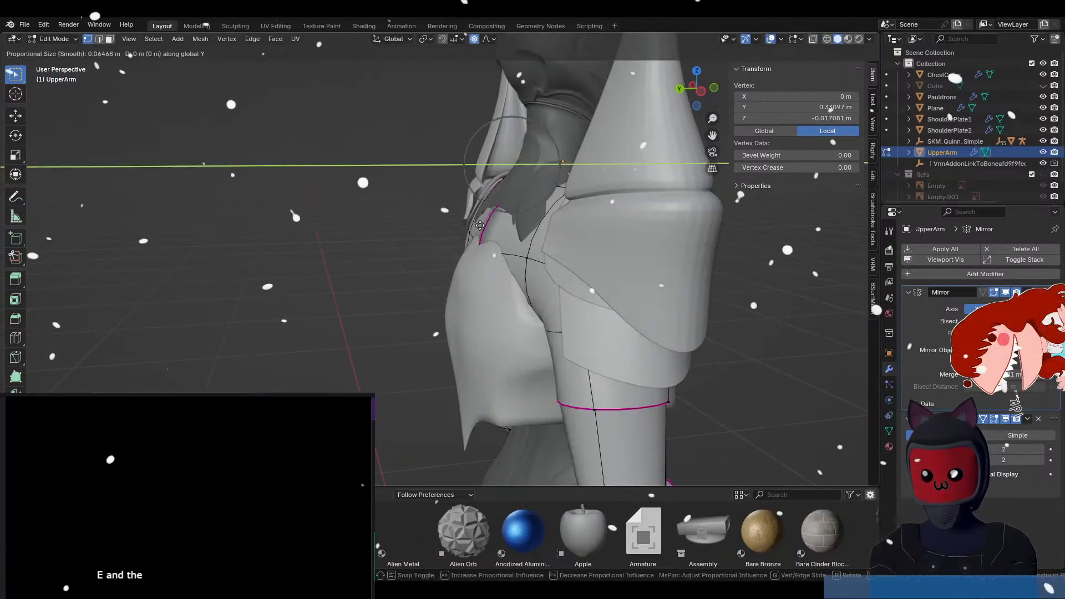
pyautogui.scroll(1, 477, 225)
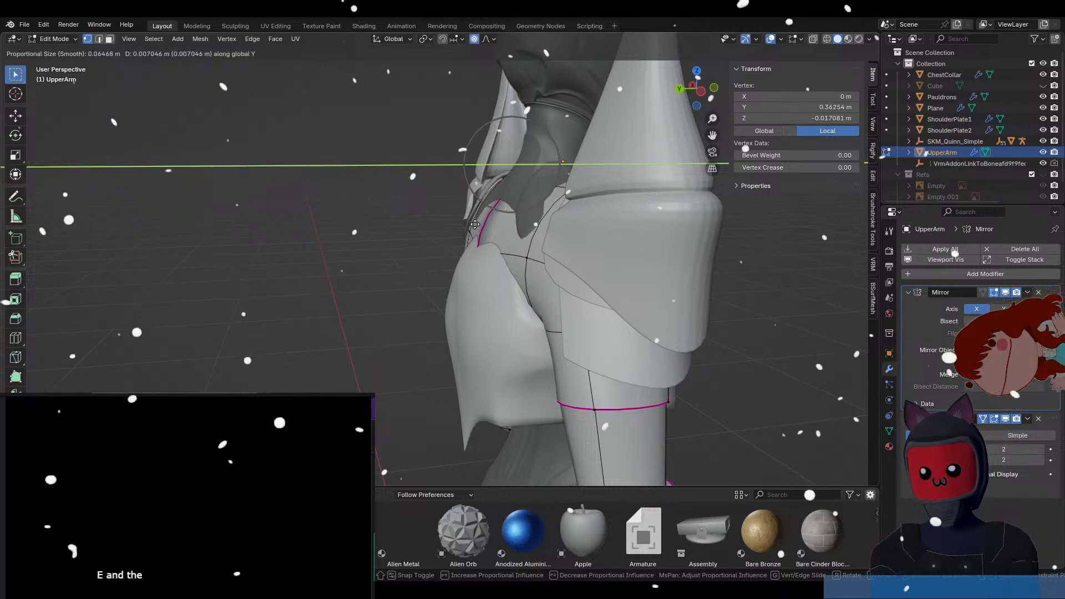
pyautogui.scroll(4, 475, 224)
pyautogui.click(475, 224)
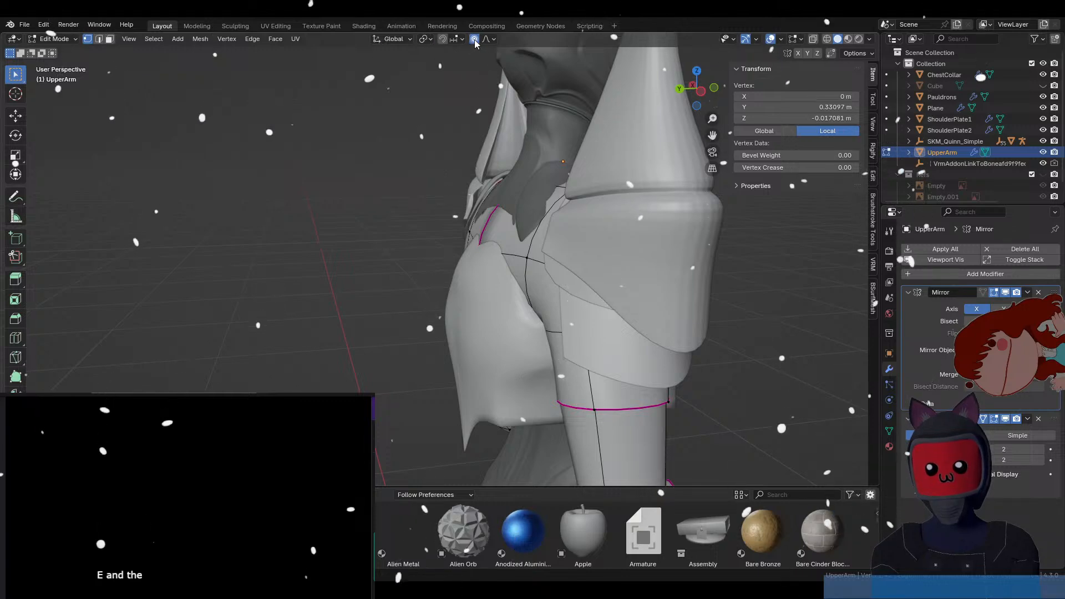
# Try deleting the centre edge of UpperArm that spans the neck opening, and undo the deletion.
pyautogui.moveTo(508, 197); pyautogui.dragTo(494, 264, button='middle')
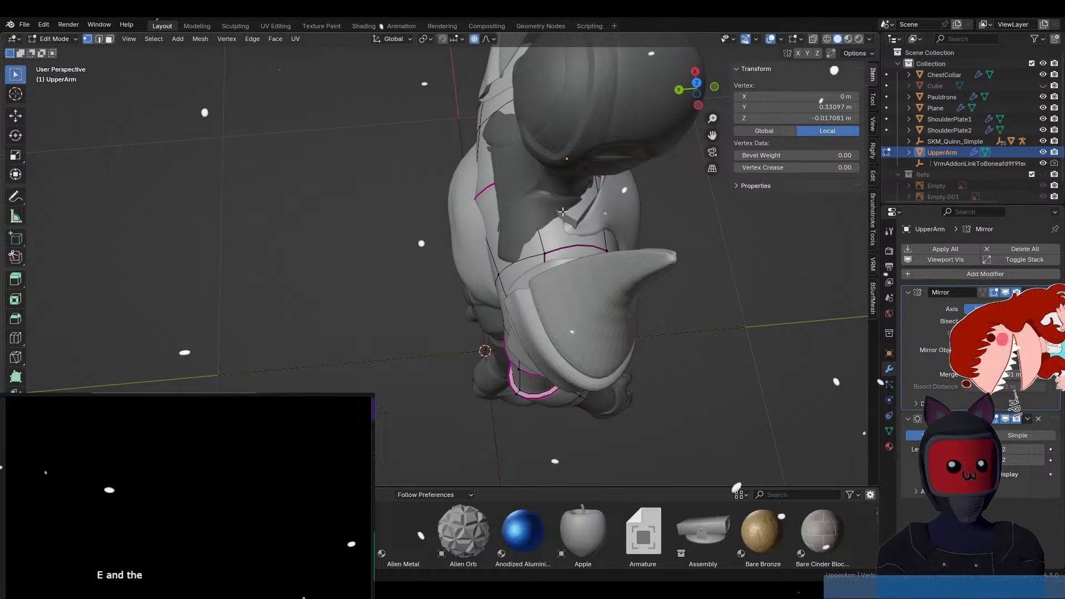
pyautogui.hotkey('alt', 'z')
pyautogui.moveTo(563, 211); pyautogui.dragTo(642, 181, button='middle')
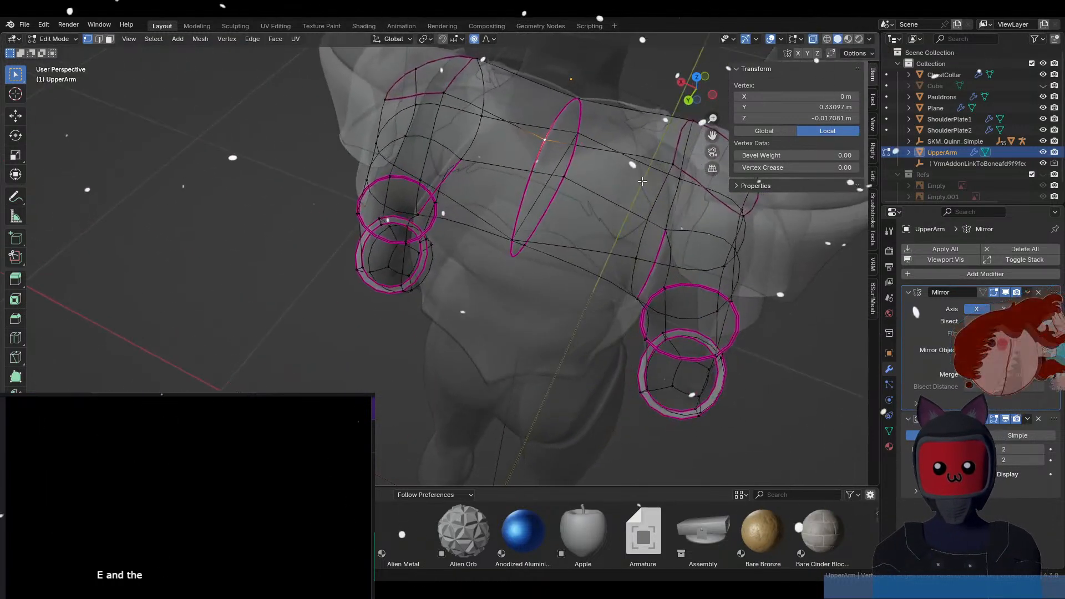
pyautogui.click(559, 120)
pyautogui.press('2')
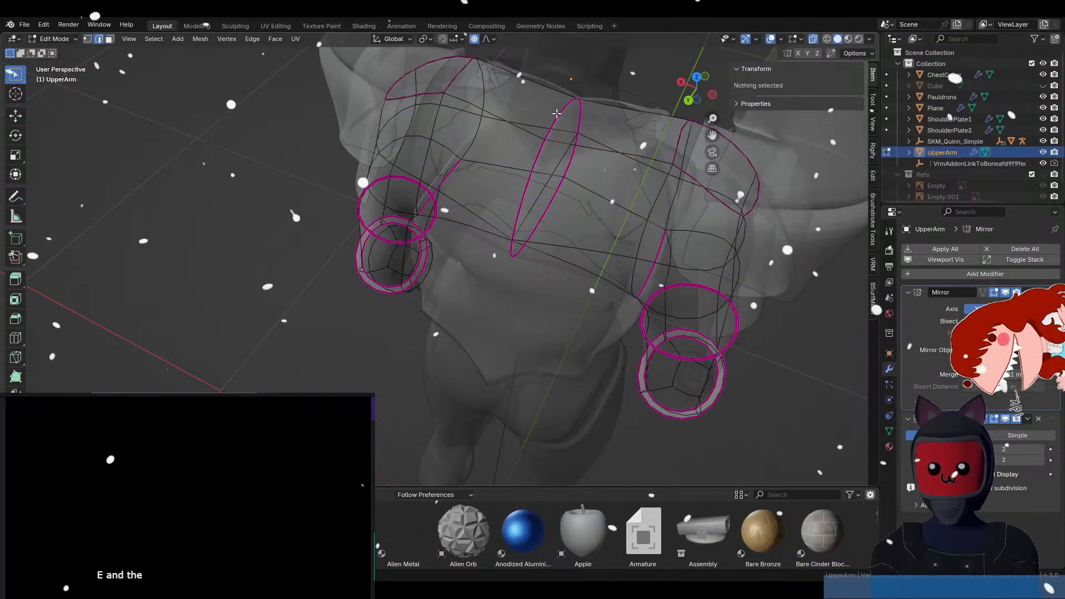
pyautogui.click(558, 115)
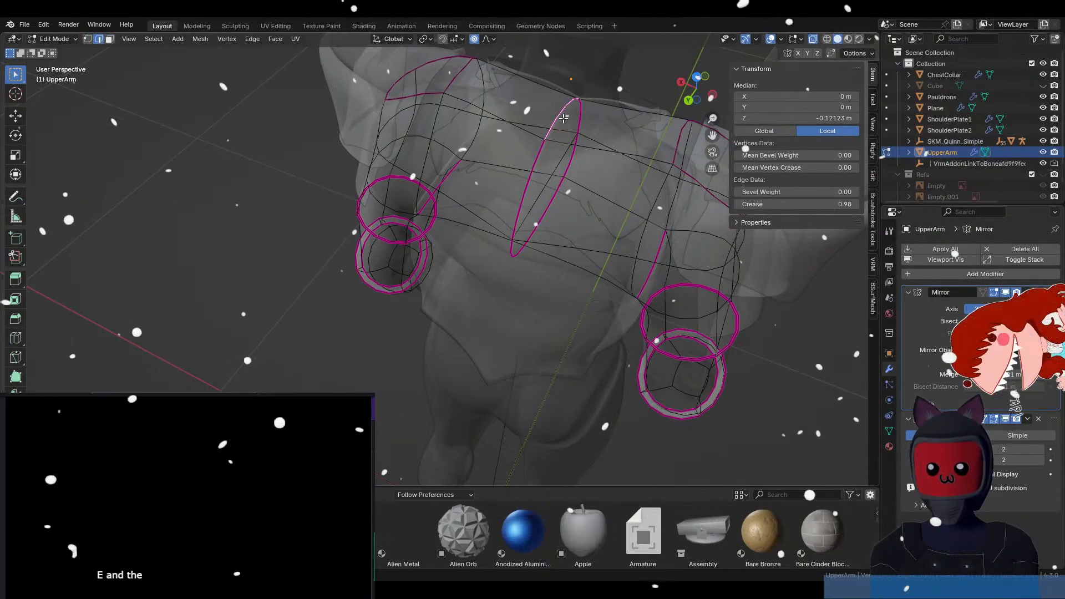
pyautogui.moveTo(564, 118); pyautogui.dragTo(462, 157, button='middle')
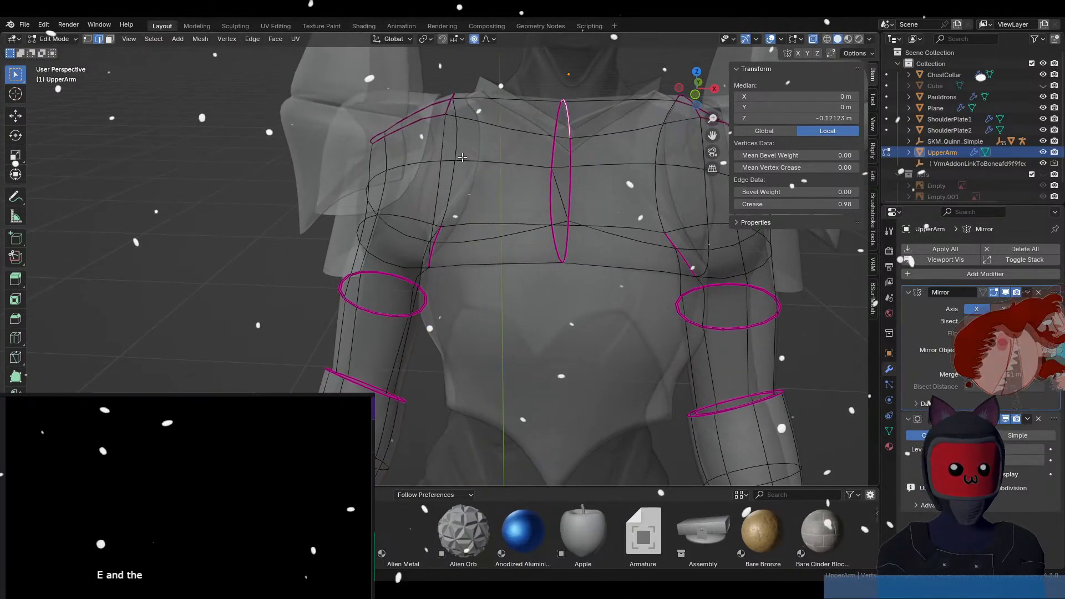
pyautogui.moveTo(463, 158); pyautogui.dragTo(493, 167, button='middle')
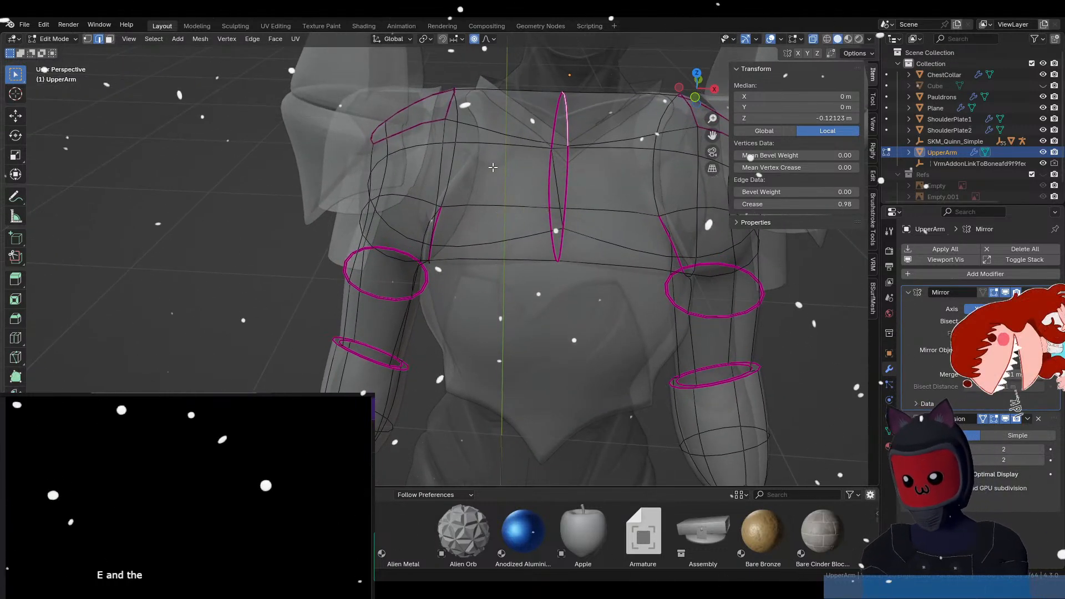
pyautogui.press('x')
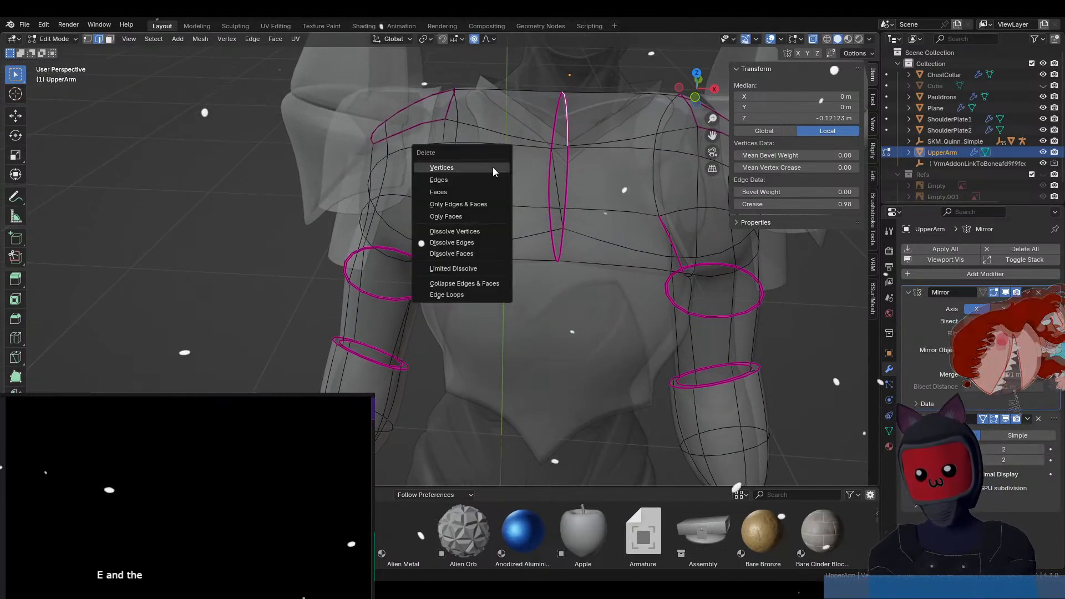
pyautogui.click(485, 179)
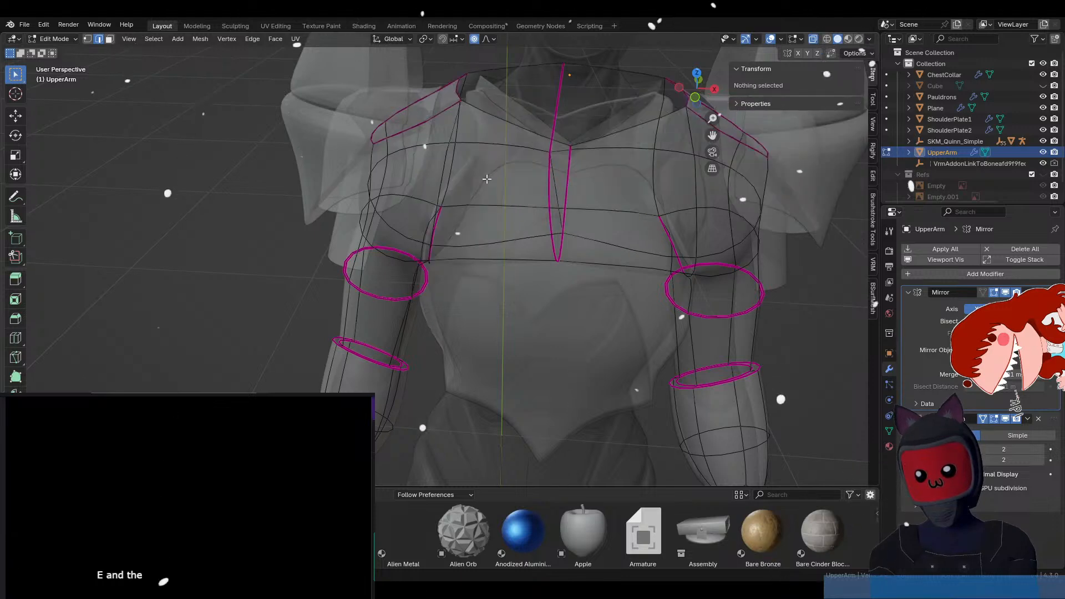
pyautogui.moveTo(510, 170); pyautogui.dragTo(520, 166, button='middle')
pyautogui.hotkey('ctrl', 'z')
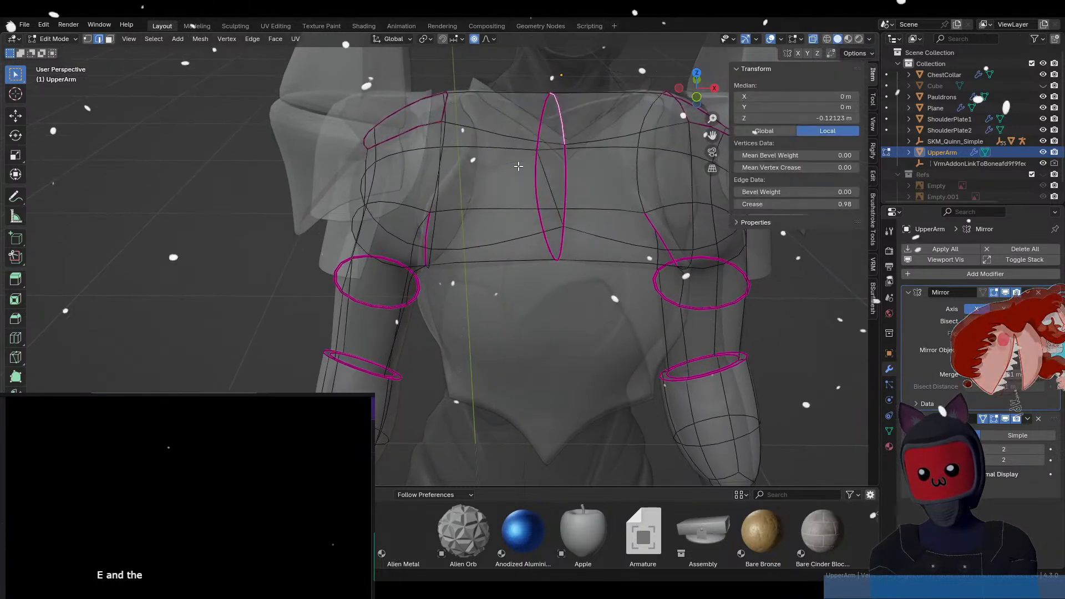
pyautogui.hotkey('alt', 'z')
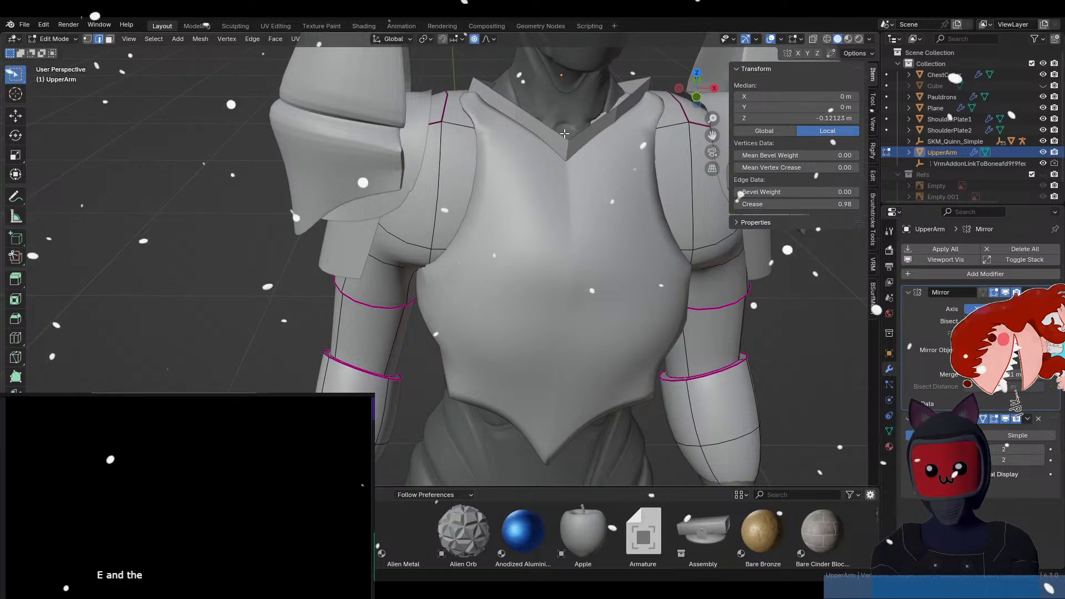
# Try dissolving the selected centre edge of UpperArm that spans the neck opening, and undo the dissolve.
pyautogui.press('x')
pyautogui.click(565, 136)
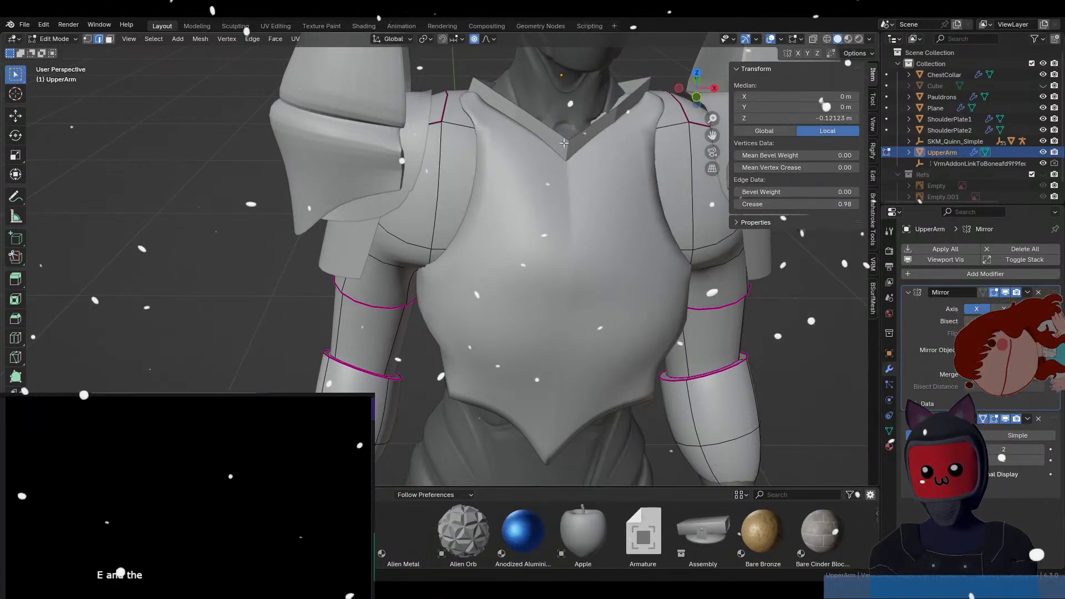
pyautogui.press('x')
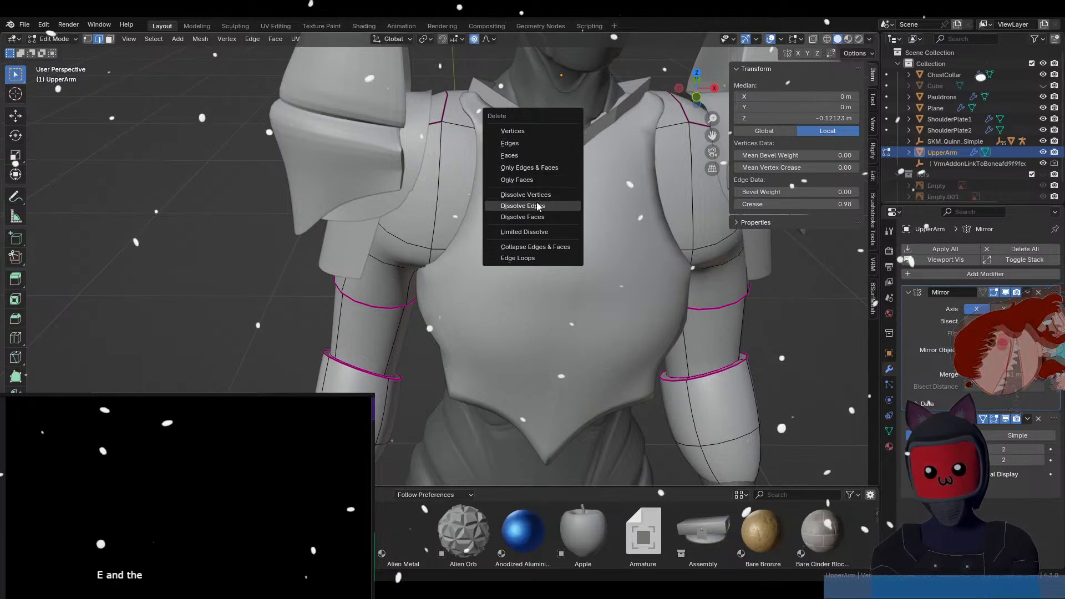
pyautogui.click(537, 205)
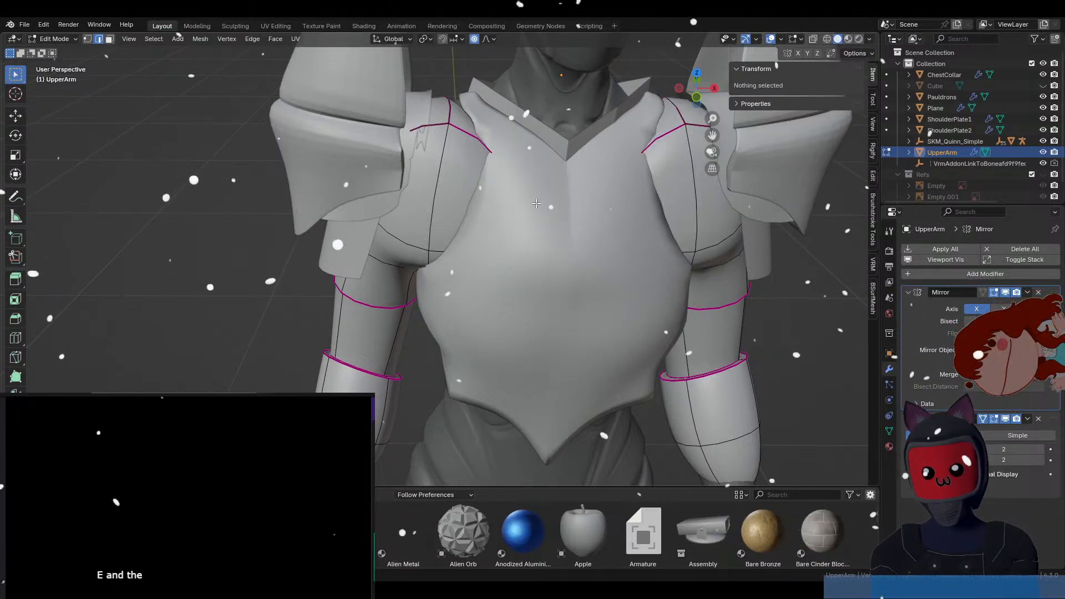
pyautogui.hotkey('ctrl', 'z')
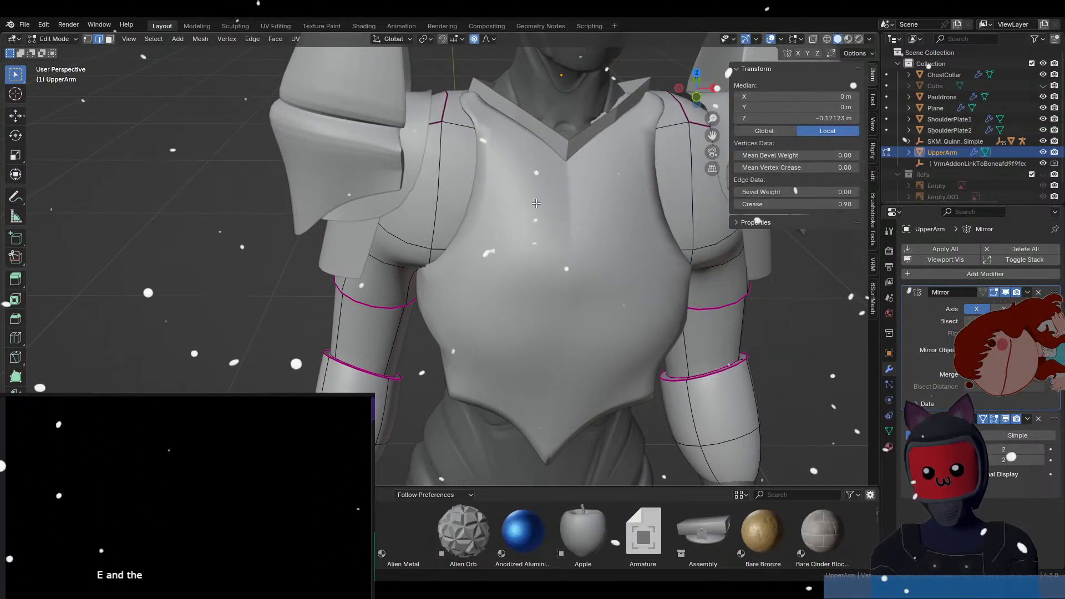
# Turn on X-ray display, try dissolving the same centre edge of UpperArm once more, and undo it.
pyautogui.hotkey('alt', 'z')
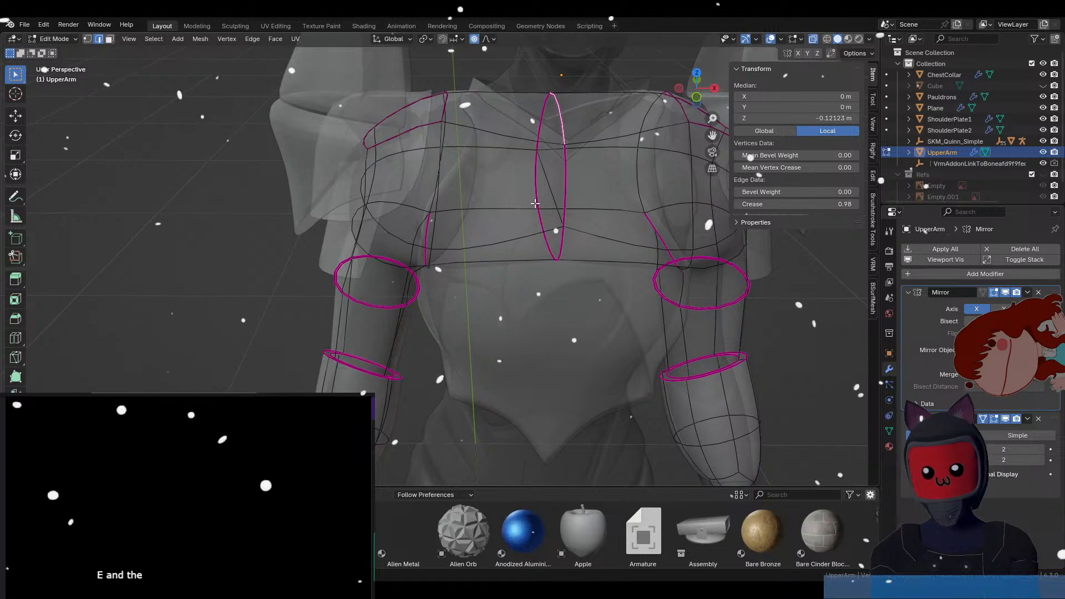
pyautogui.press('x')
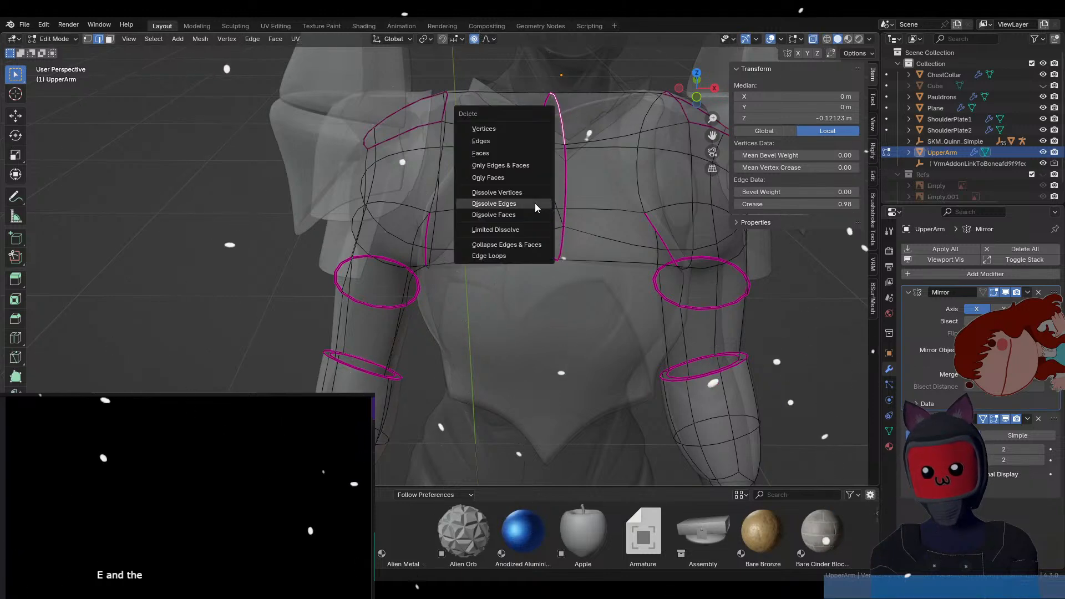
pyautogui.click(536, 207)
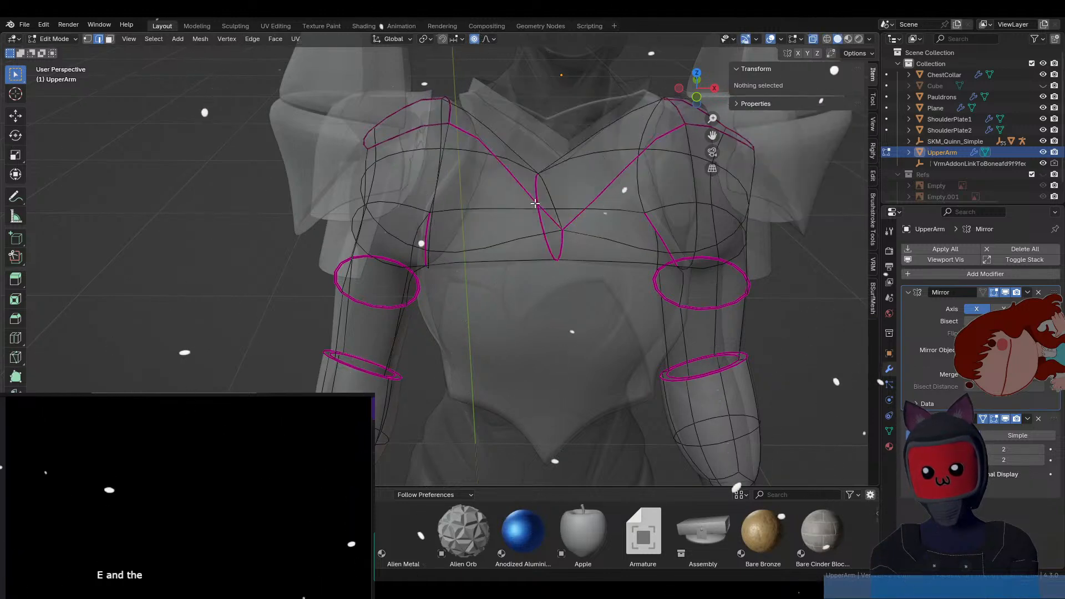
pyautogui.moveTo(538, 202); pyautogui.dragTo(459, 192, button='middle')
pyautogui.hotkey('ctrl', 'z')
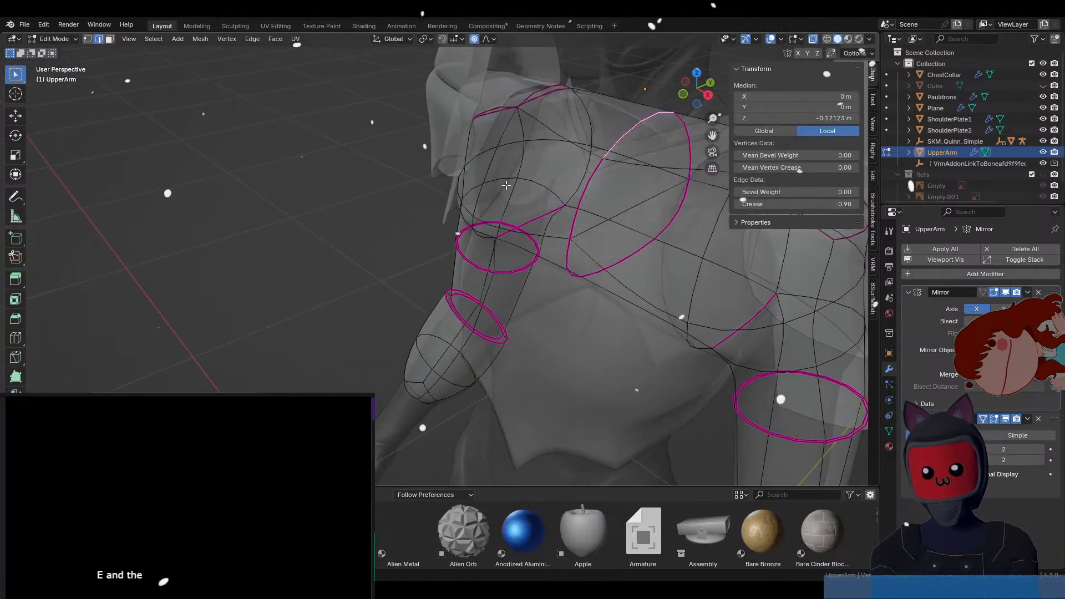
# Inspect UpperArm's creased centre loop in X-ray from both sides, and select its vertex at the upper back.
pyautogui.scroll(1, 555, 172)
pyautogui.keyDown('shift'); pyautogui.moveTo(607, 162); pyautogui.dragTo(420, 258, button='middle'); pyautogui.keyUp('shift')
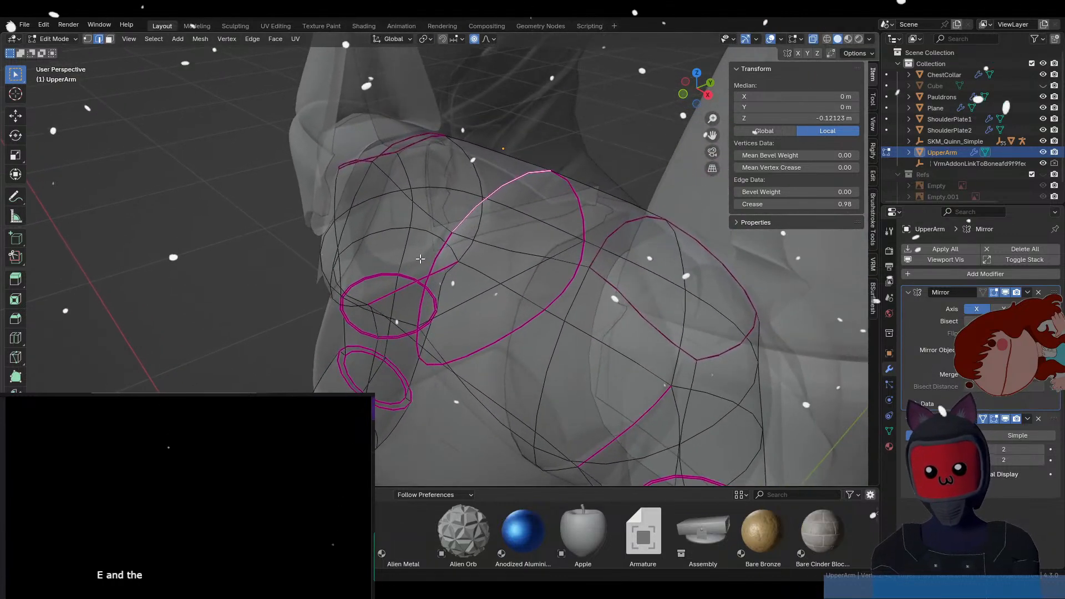
pyautogui.scroll(1, 420, 258)
pyautogui.moveTo(476, 241); pyautogui.dragTo(602, 238, button='middle')
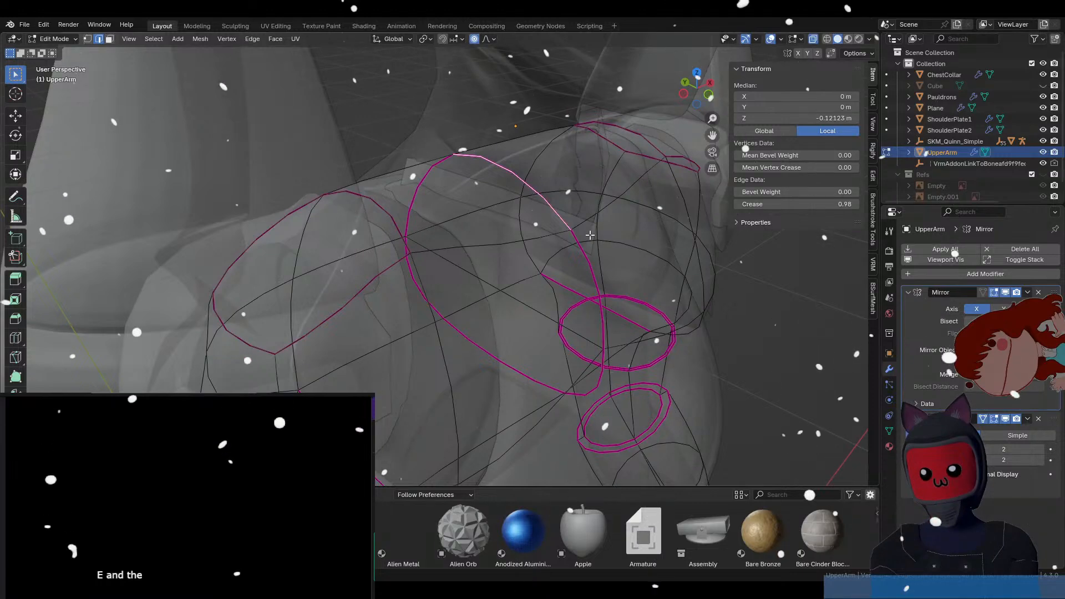
pyautogui.scroll(-5, 603, 237)
pyautogui.moveTo(448, 220); pyautogui.dragTo(478, 233, button='middle')
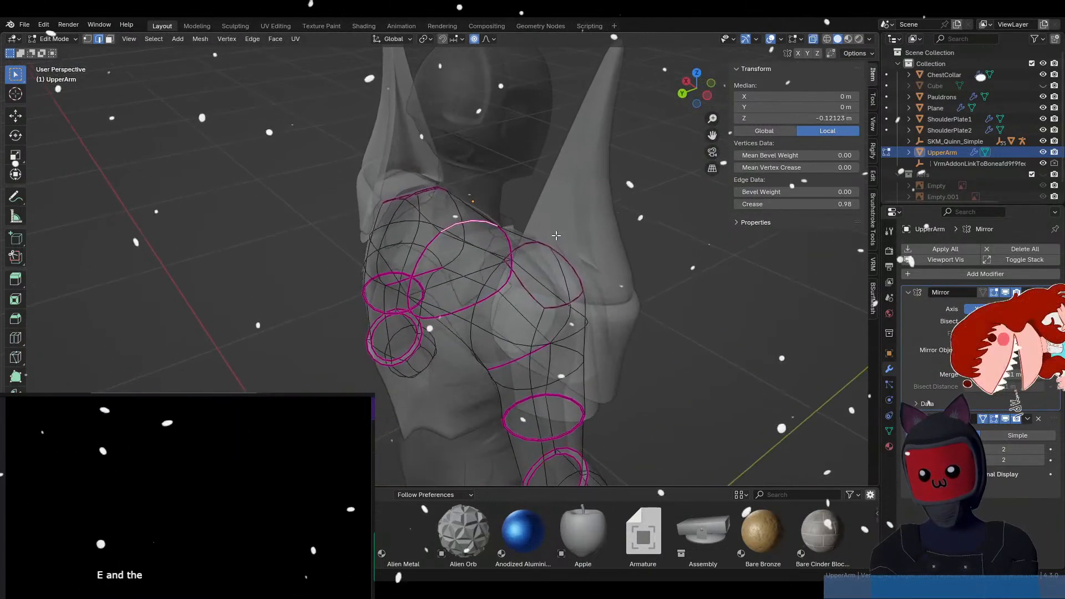
pyautogui.press('Tab')
pyautogui.press('Tab')
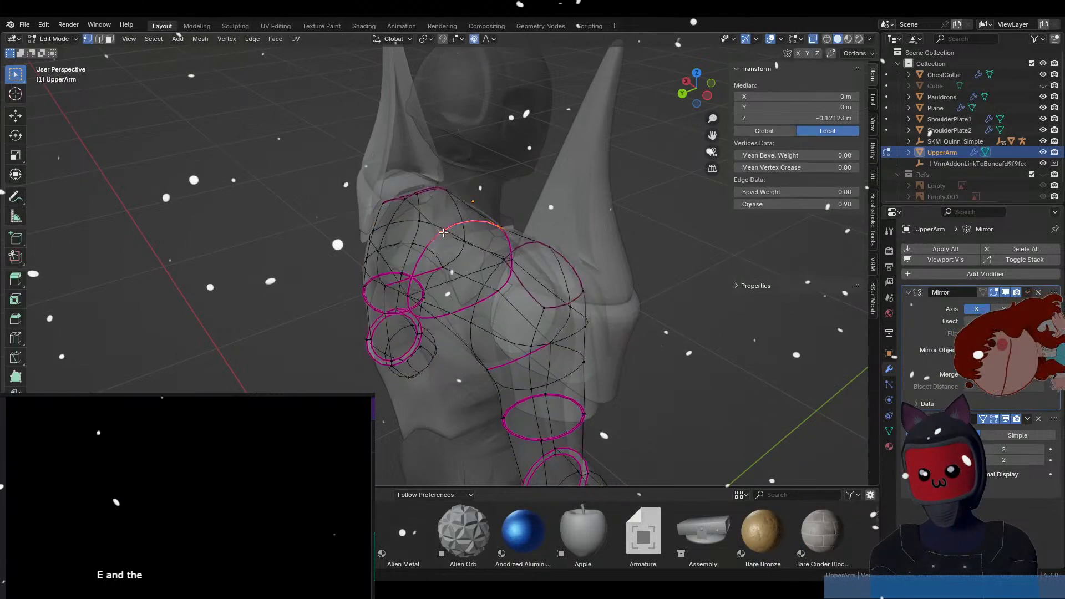
pyautogui.hotkey('alt', 'z')
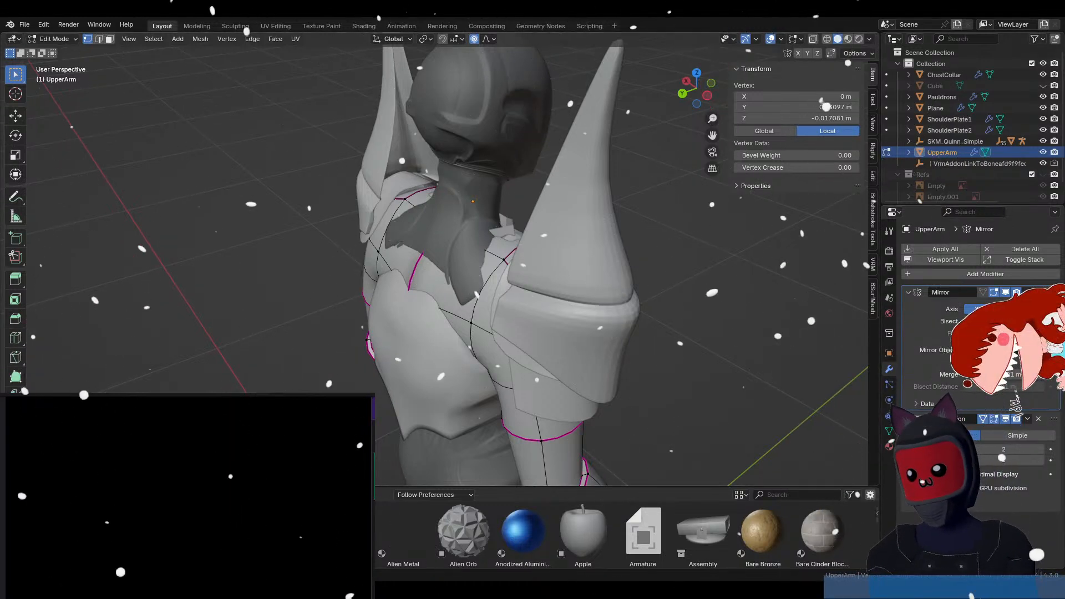
pyautogui.click(25, 25)
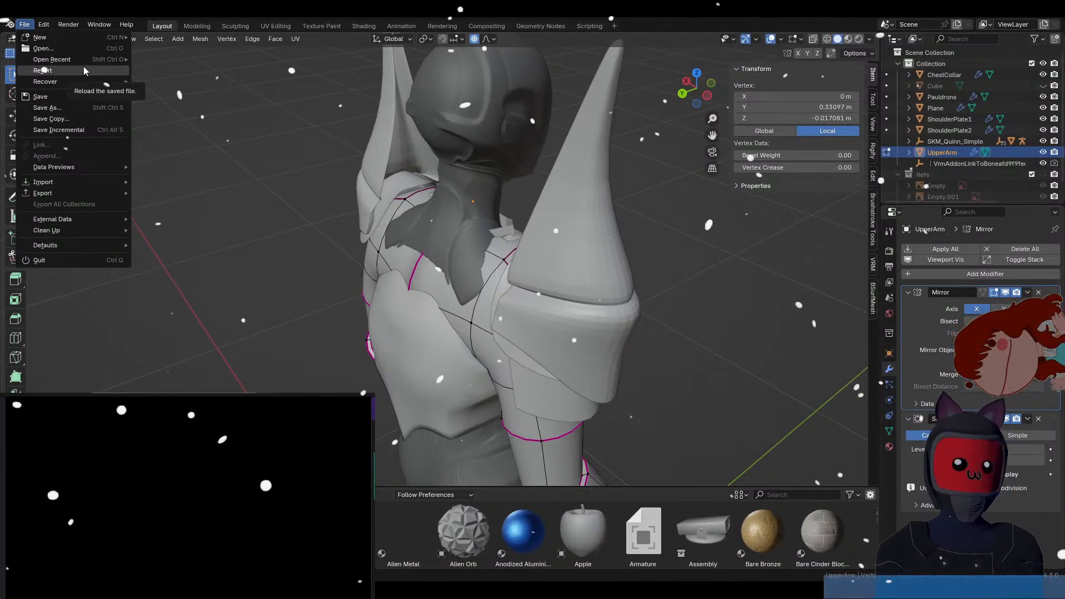
pyautogui.moveTo(80, 185)
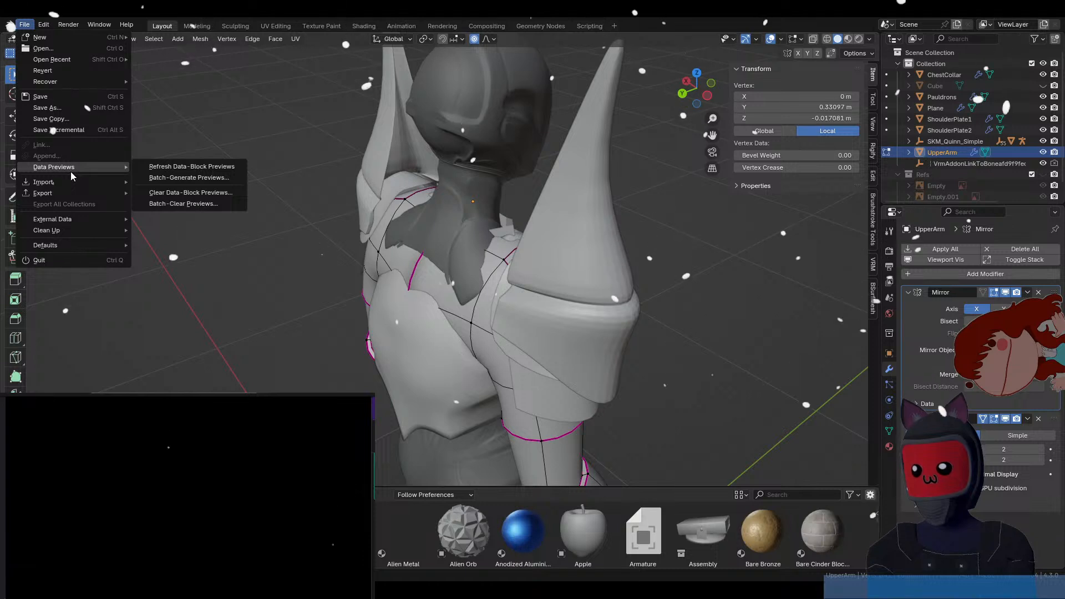
pyautogui.press('Escape')
# Return to Object Mode and select the SKM_Quinn_Simple body mesh.
pyautogui.press('Tab')
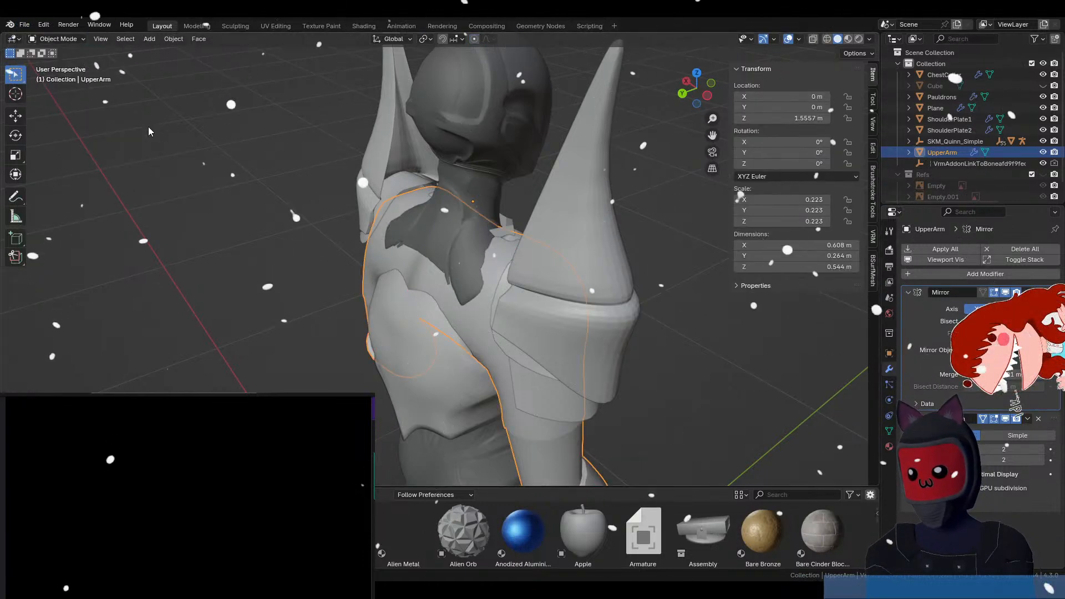
pyautogui.click(25, 25)
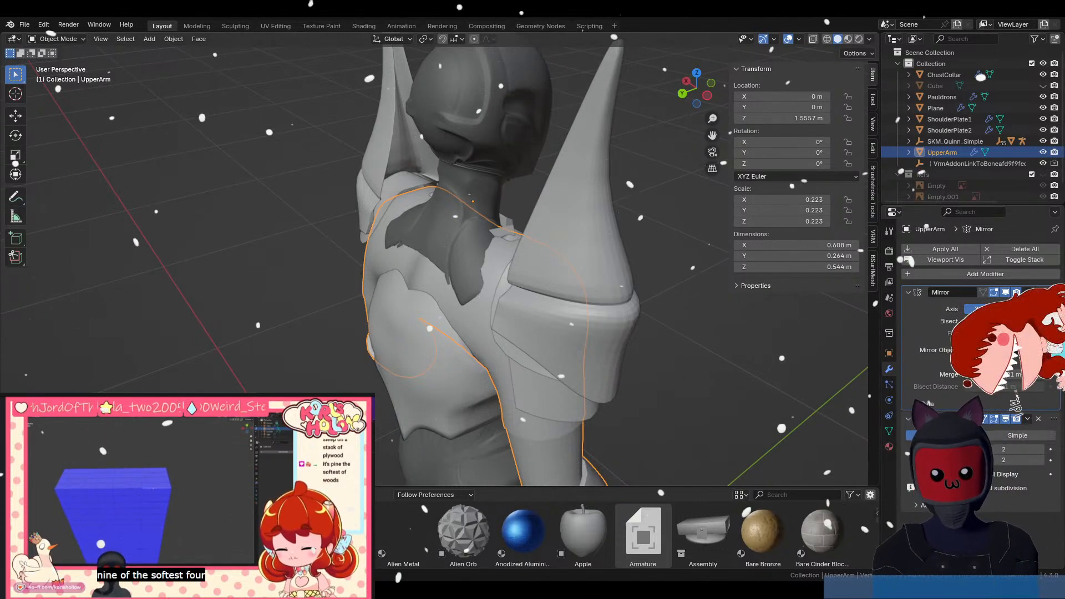
pyautogui.click(444, 230)
pyautogui.moveTo(441, 231); pyautogui.dragTo(471, 241, button='middle')
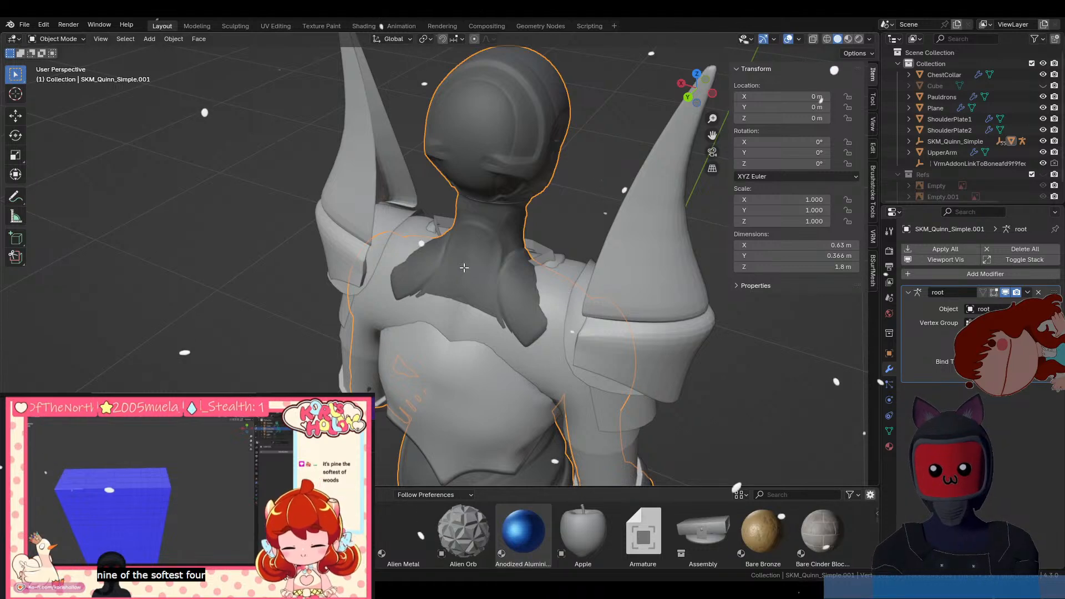
pyautogui.press('Tab')
pyautogui.press('Tab')
# Select UpperArm again and put it into Edit Mode.
pyautogui.click(397, 239)
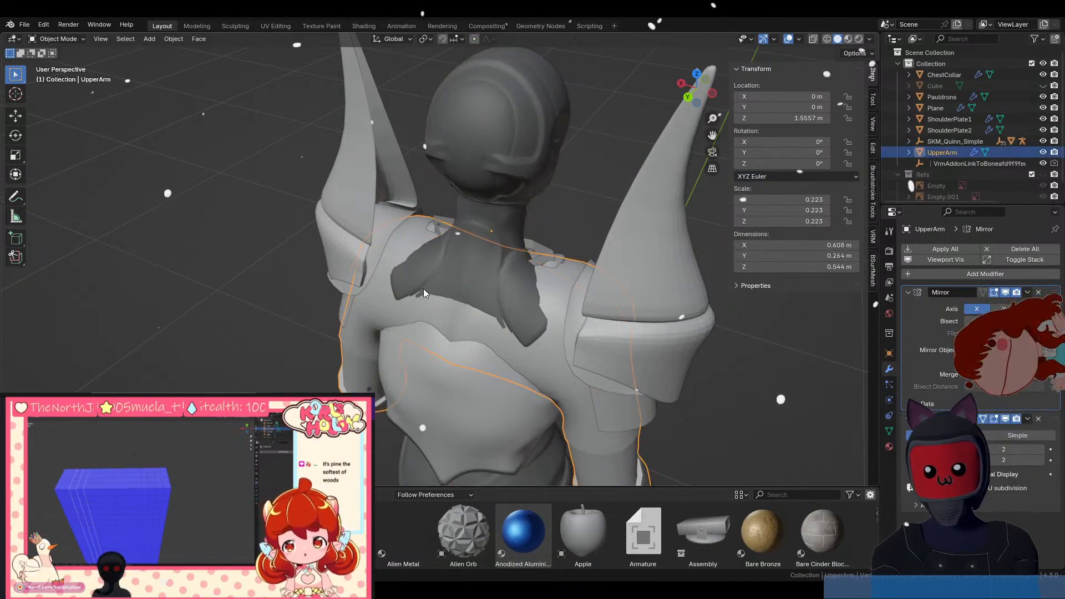
pyautogui.press('Tab')
pyautogui.moveTo(442, 313); pyautogui.dragTo(408, 306, button='middle')
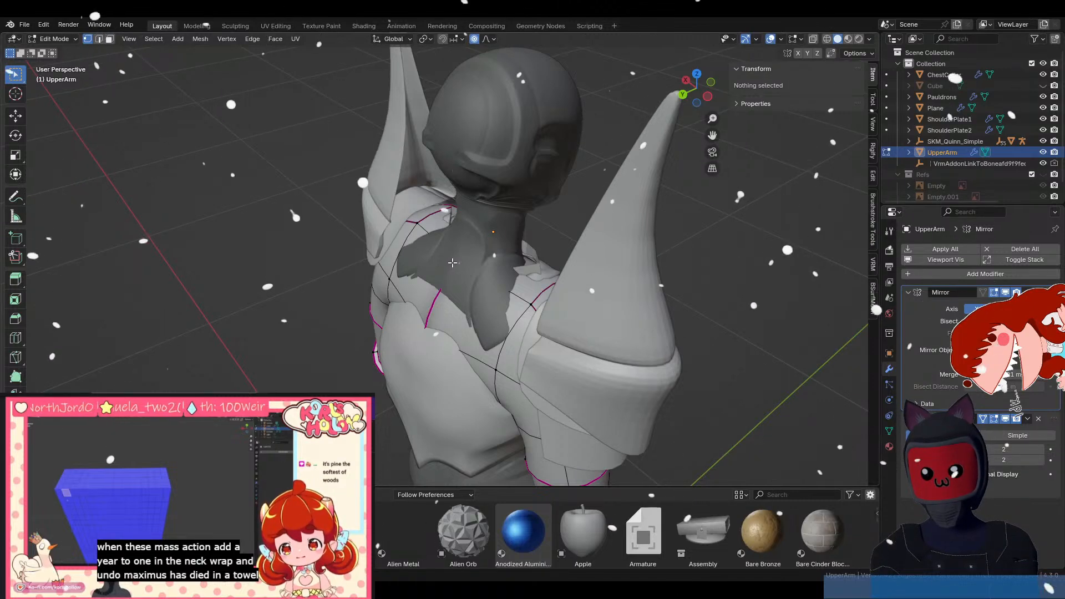
# Try dissolving the UpperArm face on top of the shoulder beside the neck in face select mode.
pyautogui.press('3')
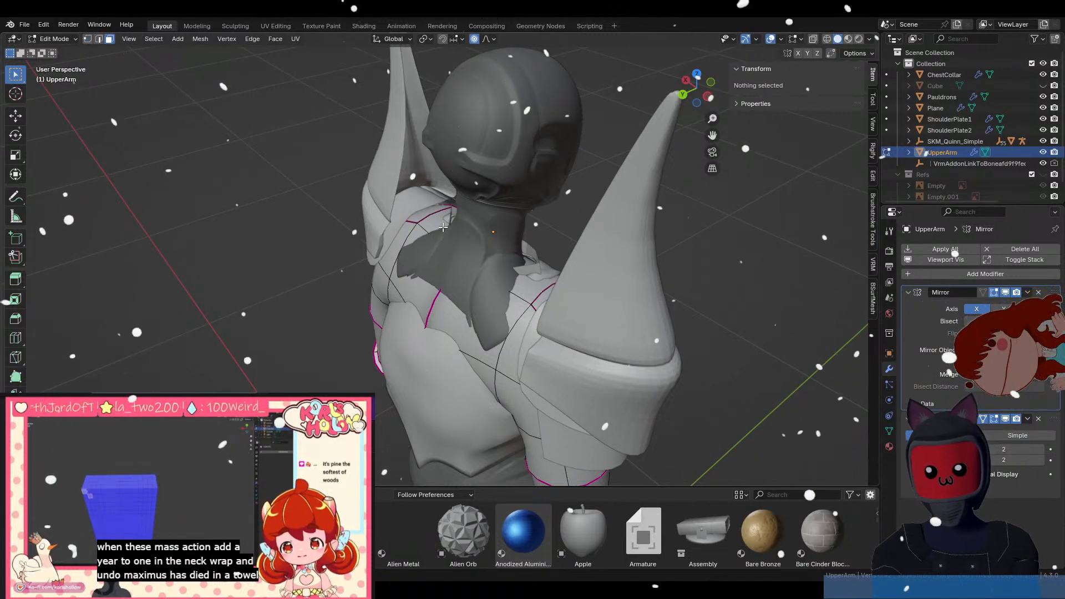
pyautogui.click(441, 221)
pyautogui.moveTo(465, 280); pyautogui.dragTo(532, 286, button='middle')
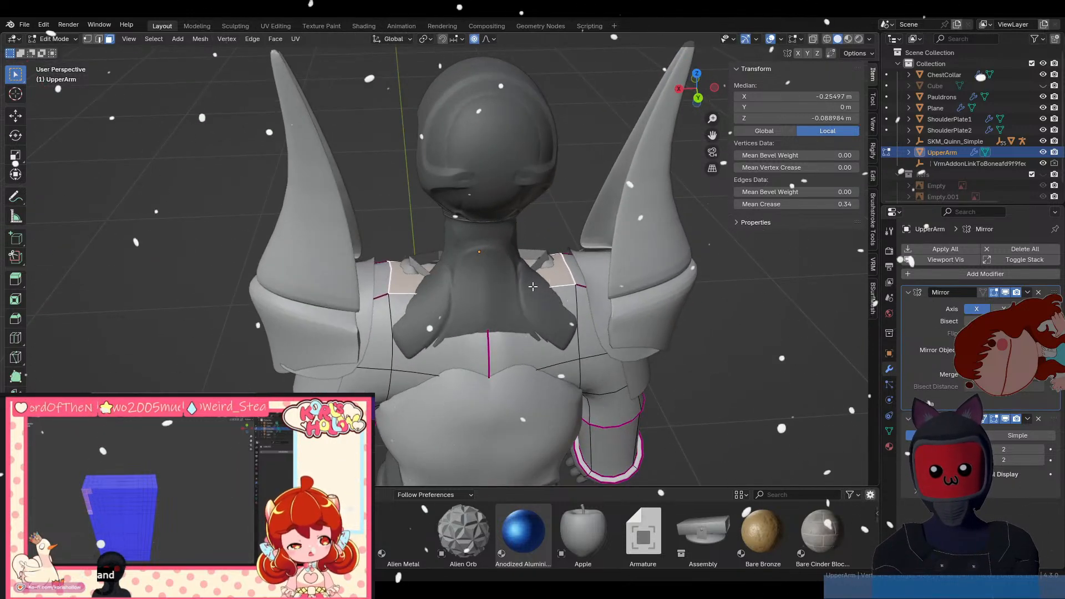
pyautogui.press('x')
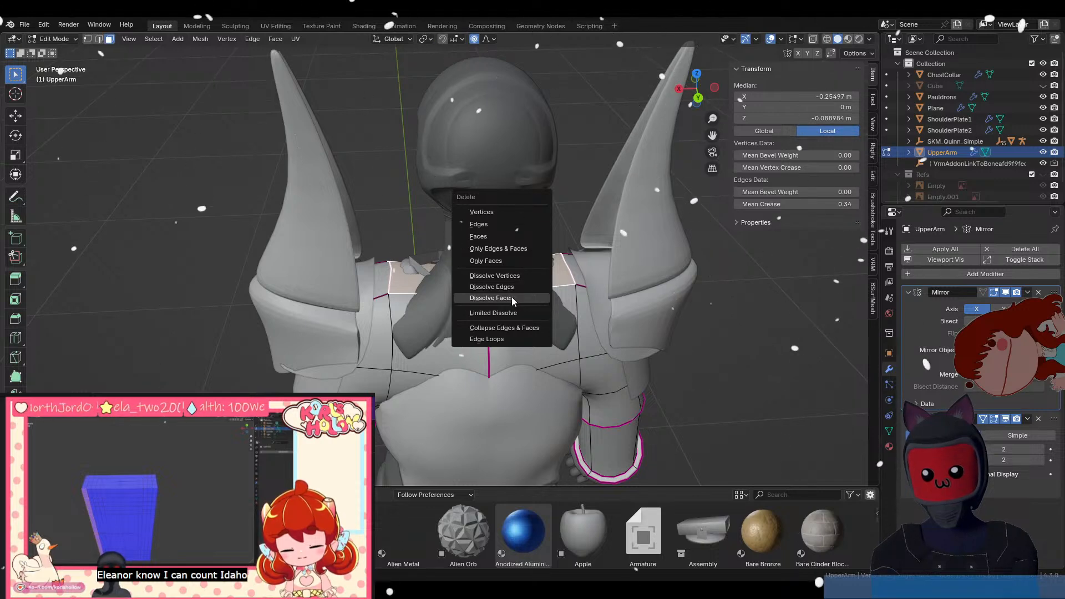
pyautogui.click(511, 297)
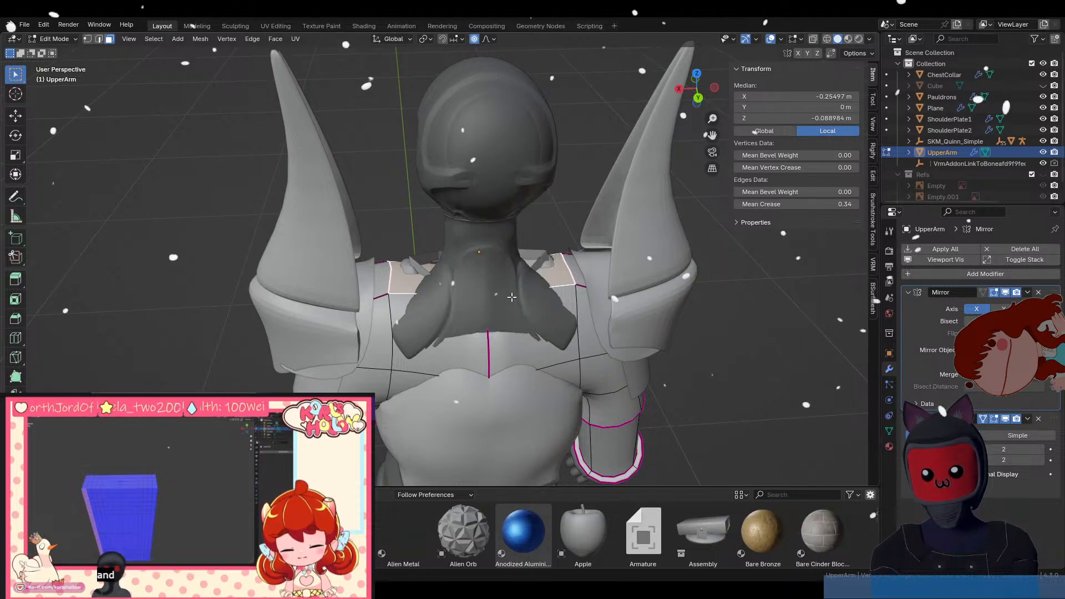
# Try to move the UpperArm face at the back of the shoulder with proportional editing.
pyautogui.moveTo(471, 315); pyautogui.dragTo(525, 341, button='middle')
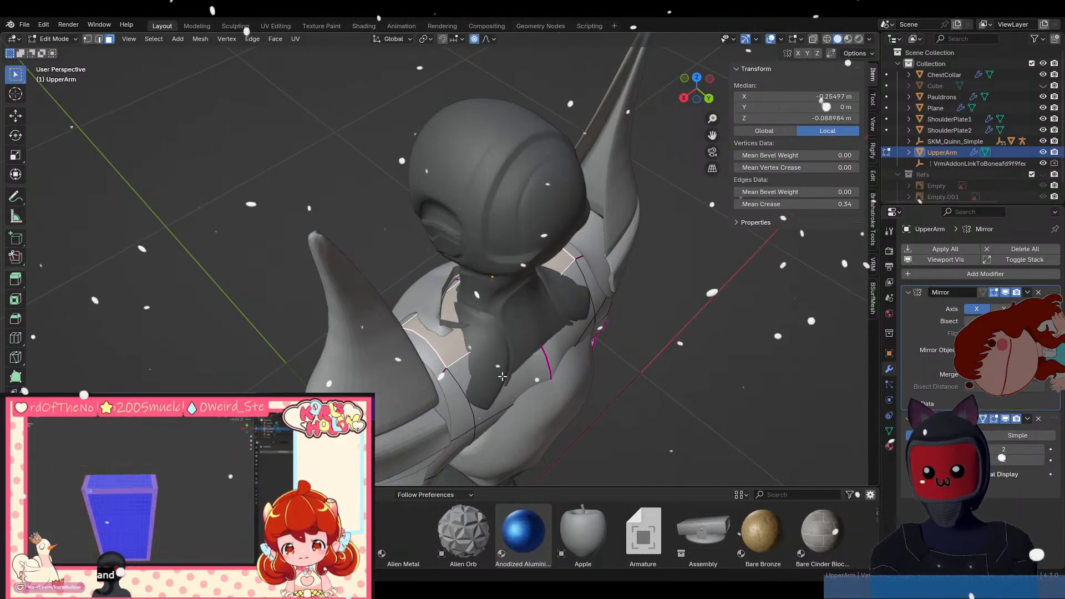
pyautogui.keyDown('alt'); pyautogui.click(551, 347); pyautogui.keyUp('alt')
pyautogui.press('g')
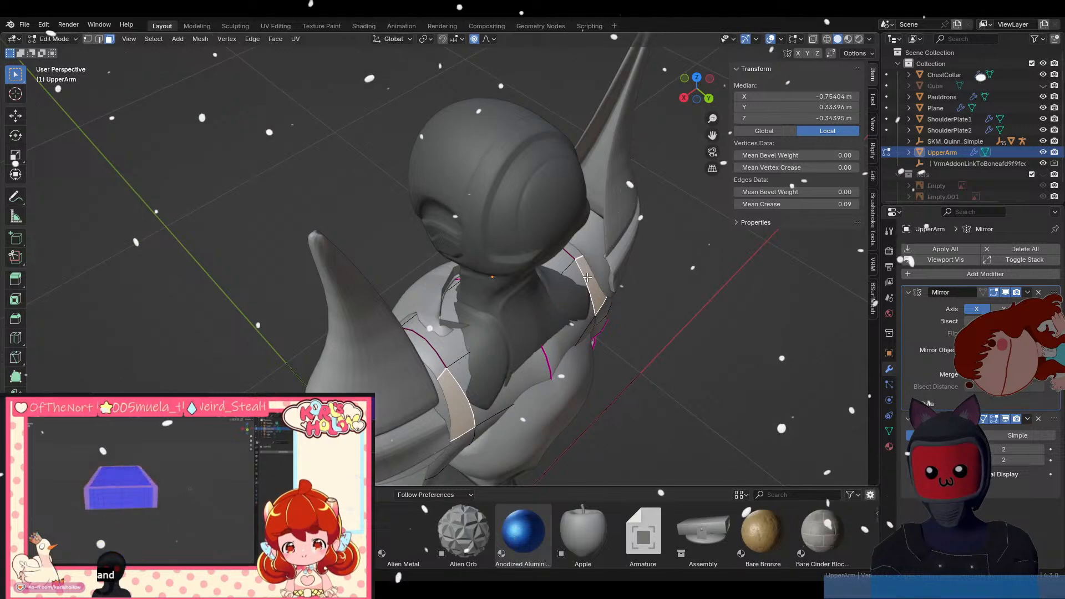
pyautogui.rightClick(588, 308)
pyautogui.moveTo(587, 311); pyautogui.dragTo(537, 275, button='middle')
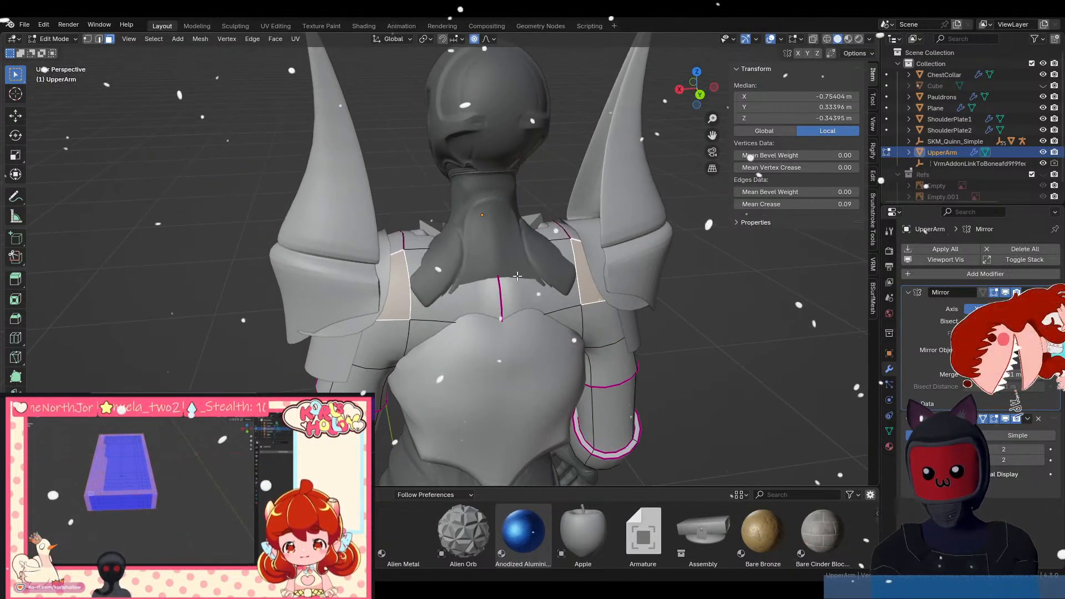
# Turn off proportional editing and select the centre vertex of UpperArm at the upper back in vertex select mode.
pyautogui.press('1')
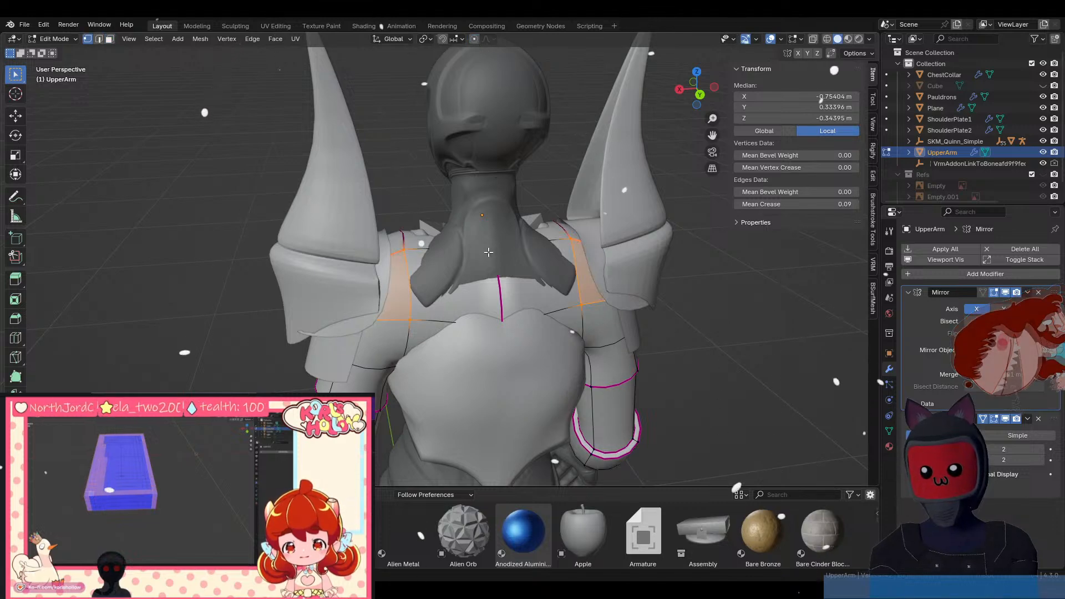
pyautogui.click(487, 252)
pyautogui.hotkey('alt', 'z')
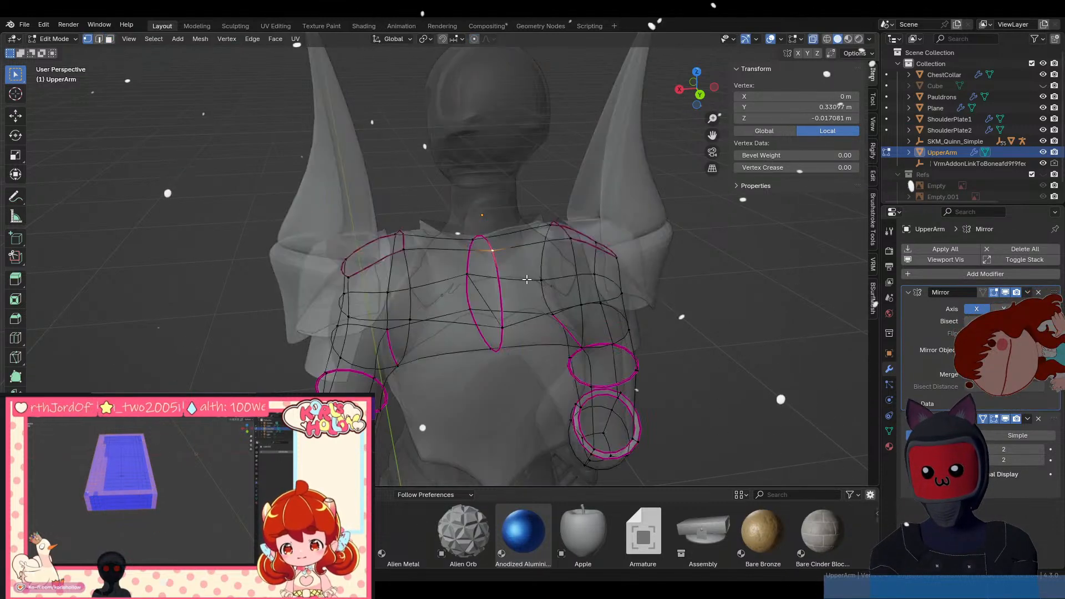
pyautogui.hotkey('alt', 'z')
# Try to move the selected upper-back centre vertex up and backward in the right orthographic view.
pyautogui.moveTo(527, 279); pyautogui.dragTo(369, 267, button='middle')
pyautogui.press('KP_1')
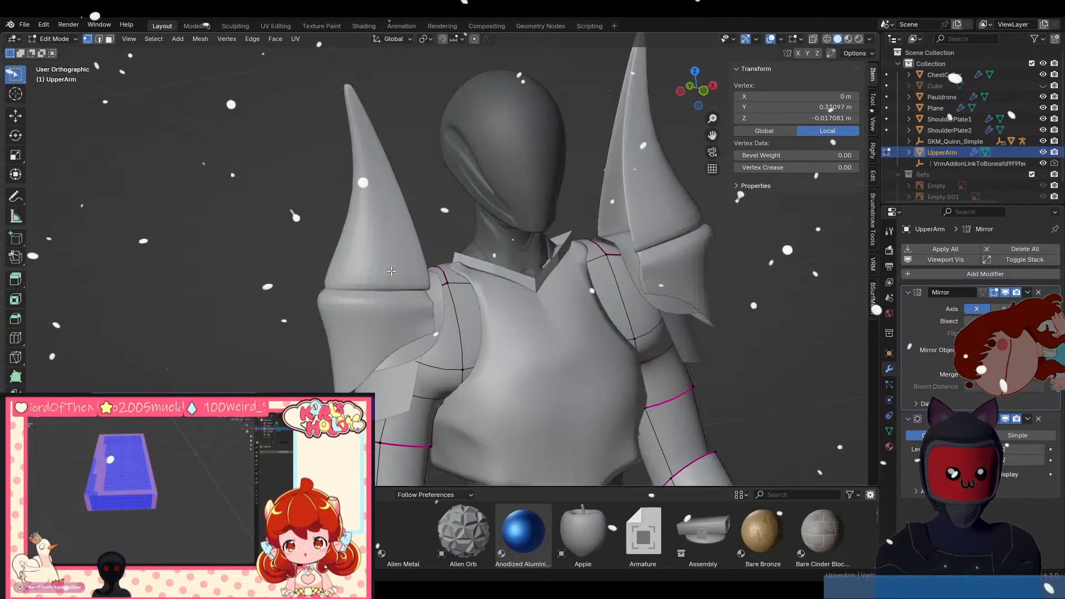
pyautogui.press('KP_3')
pyautogui.press('g')
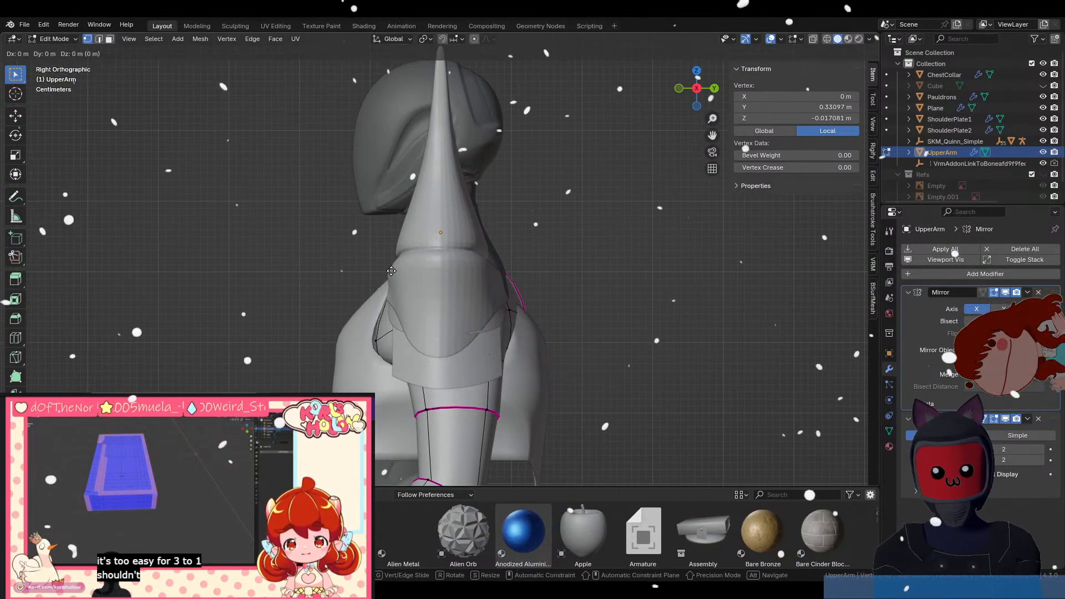
pyautogui.click(397, 265)
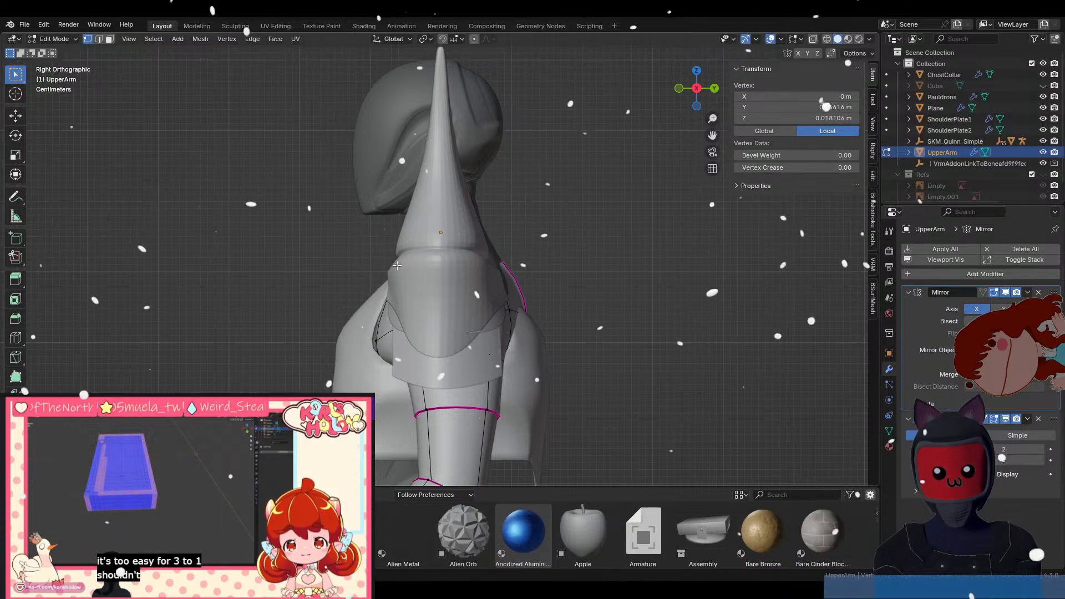
# Raise UpperArm's upper-back centre vertex along the global Z axis by about 0.058 m, toward the neck.
pyautogui.moveTo(455, 251); pyautogui.dragTo(415, 297, button='middle')
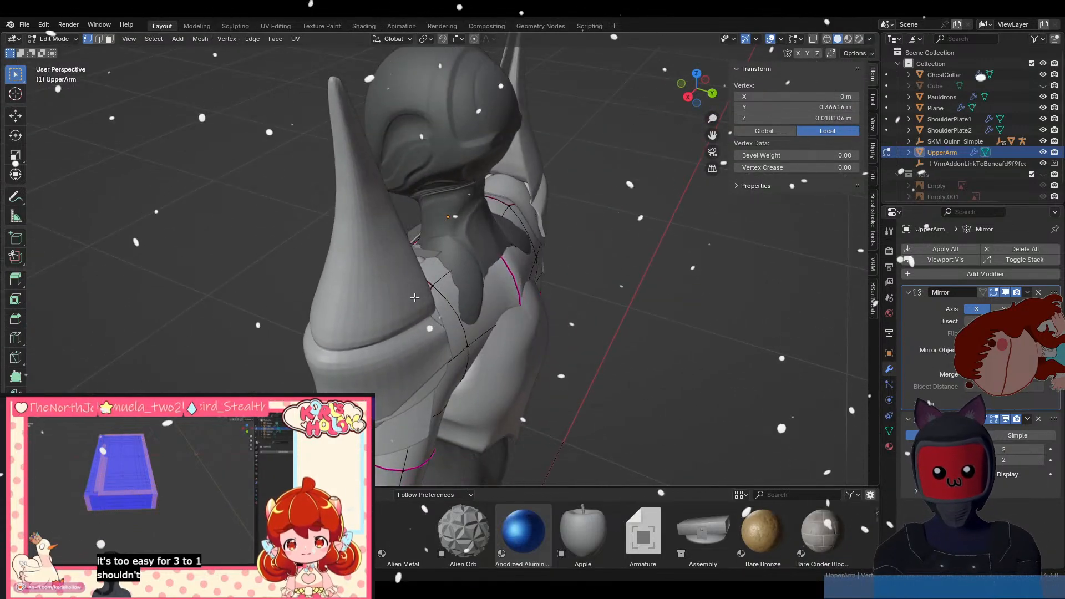
pyautogui.press('g')
pyautogui.press('z')
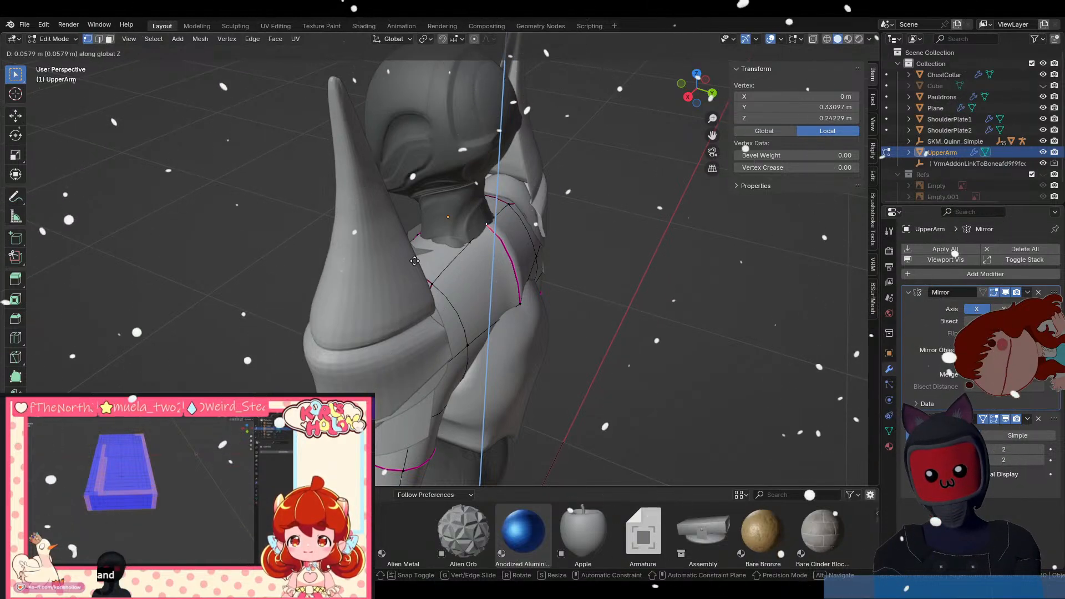
pyautogui.click(432, 275)
# Move UpperArm's upper-back centre vertex backward along the global Y axis by about 0.003 m.
pyautogui.press('g')
pyautogui.press('x')
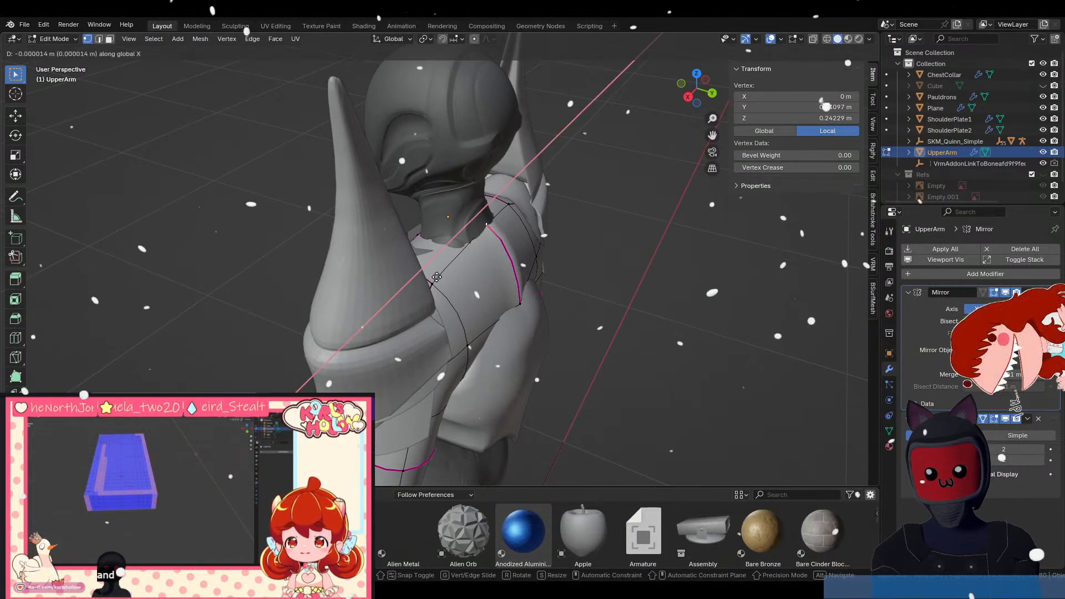
pyautogui.press('y')
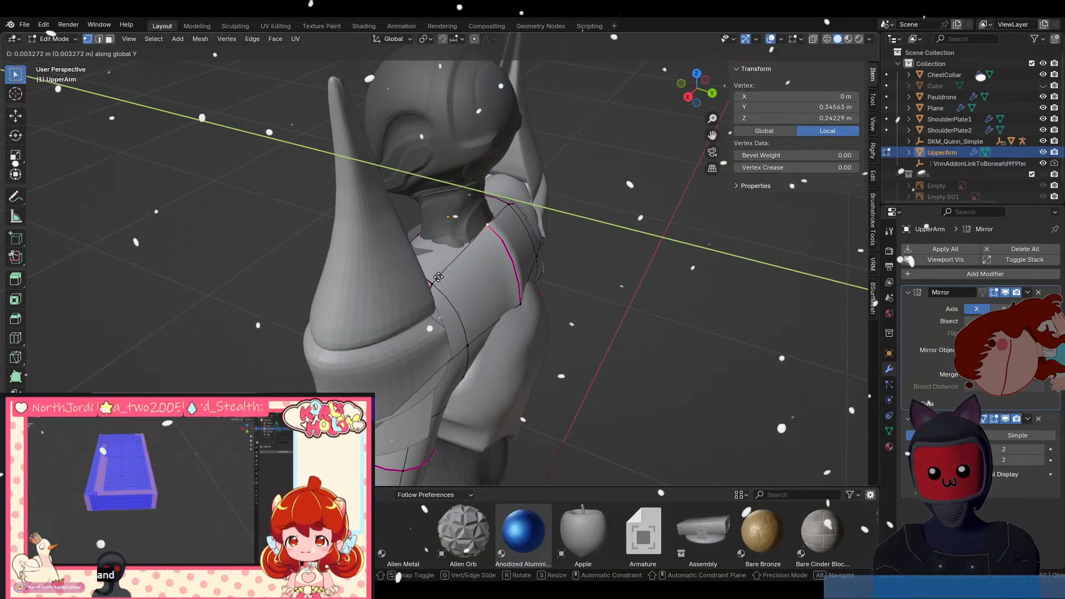
pyautogui.click(442, 277)
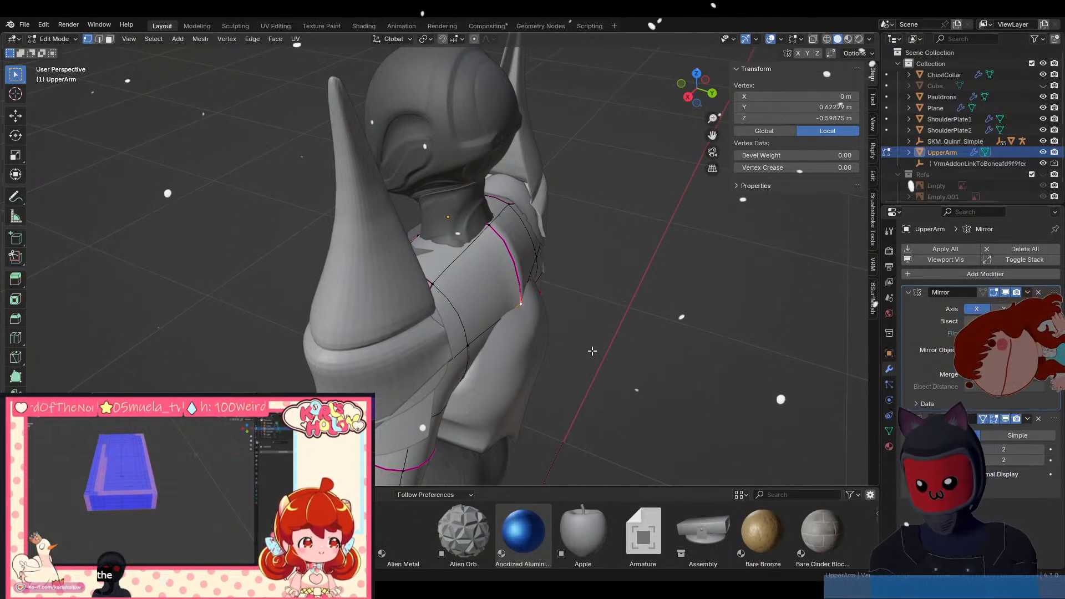
# Try to move UpperArm's lower centre vertex on the back forward along the global Y axis.
pyautogui.press('g')
pyautogui.press('y')
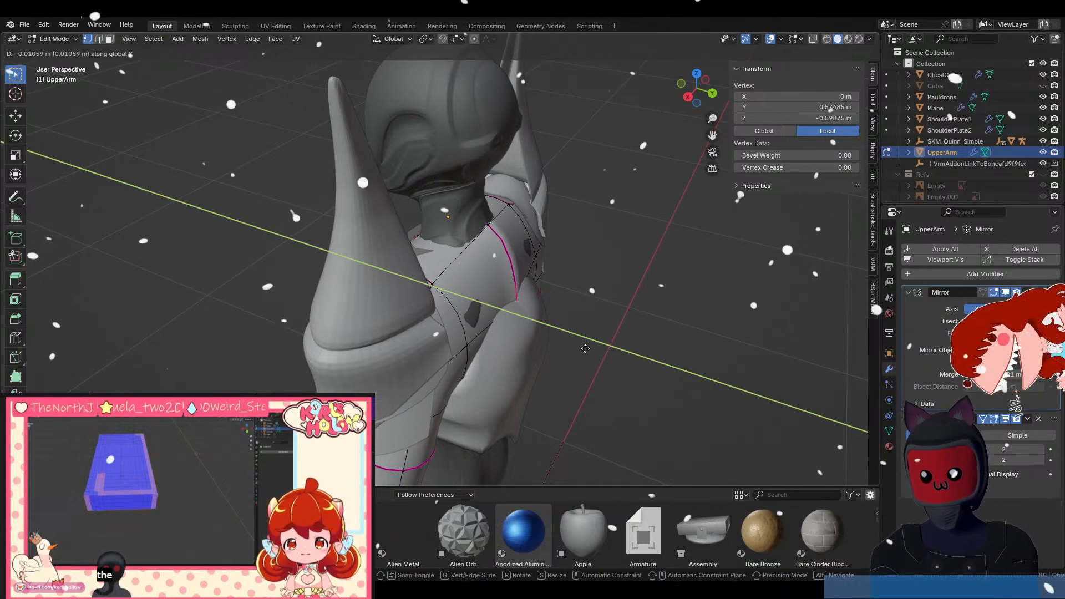
pyautogui.click(584, 343)
pyautogui.moveTo(583, 343); pyautogui.dragTo(427, 320, button='middle')
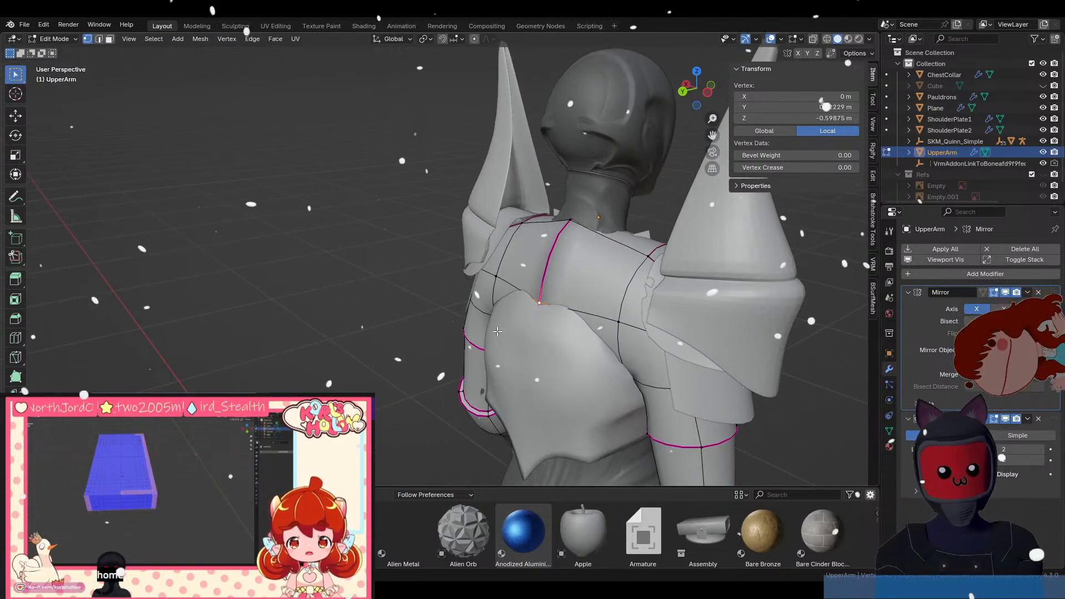
# Switch from UpperArm to editing the Plane chest armour mesh.
pyautogui.press('Tab')
pyautogui.click(516, 335)
pyautogui.press('Tab')
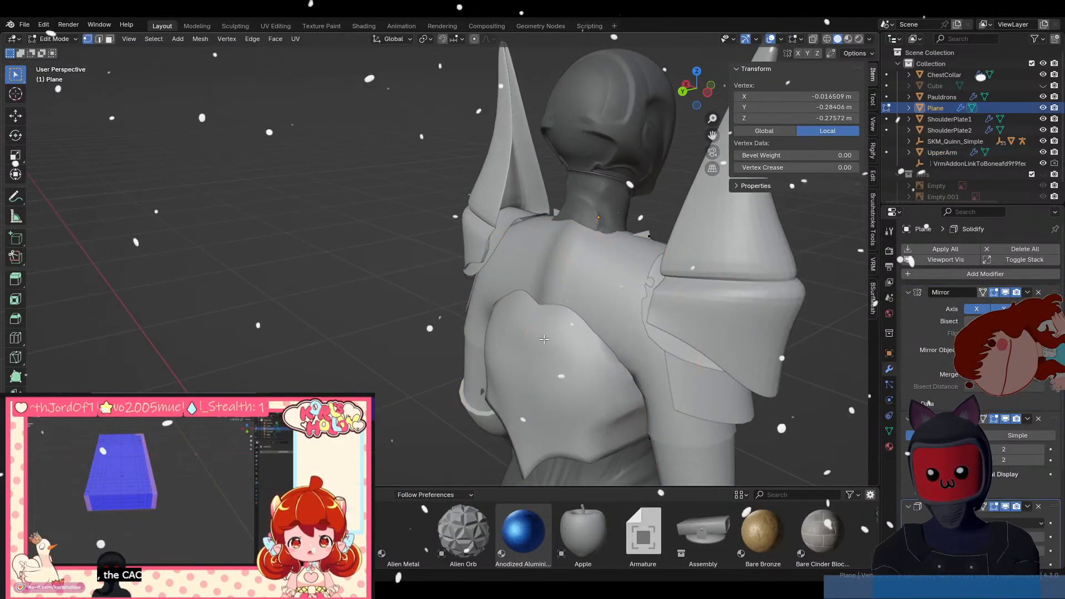
pyautogui.moveTo(558, 343); pyautogui.dragTo(436, 337, button='middle')
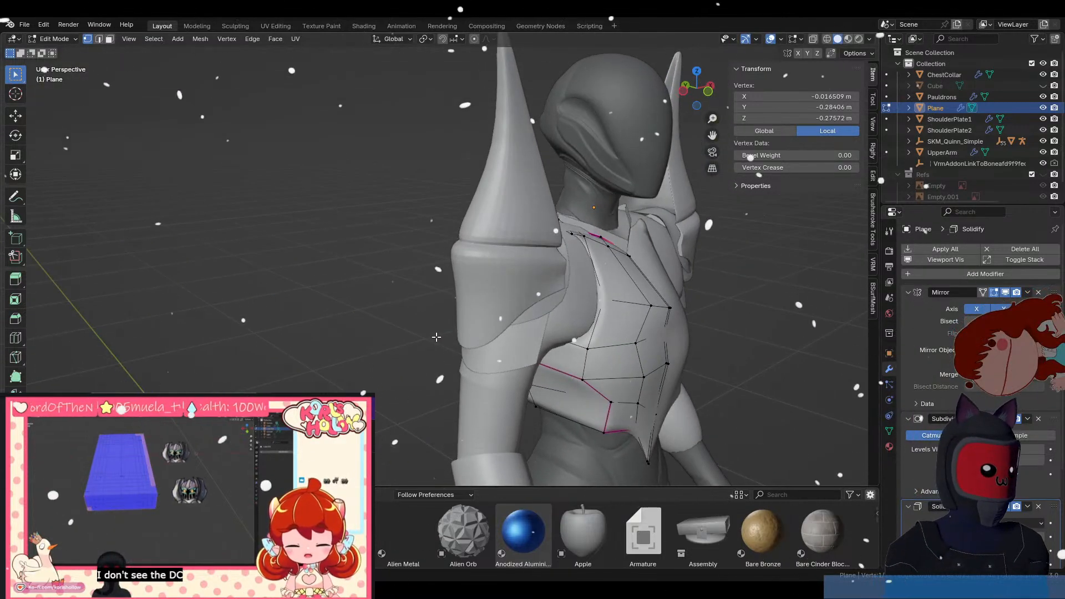
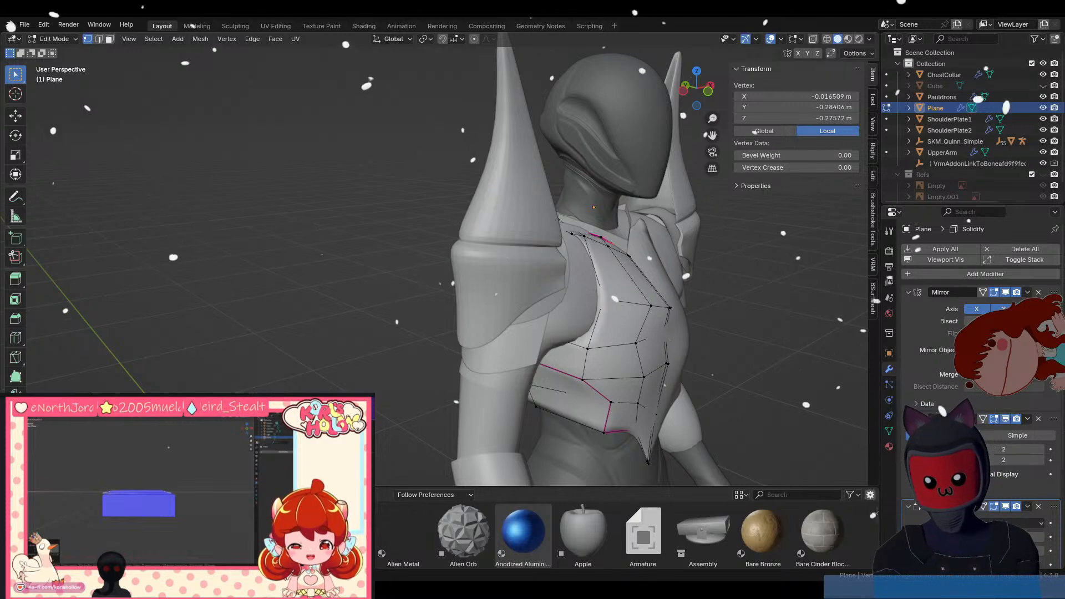
# Turn on the Face Orientation overlay to check the normals of the whole character.
pyautogui.scroll(-4, 596, 355)
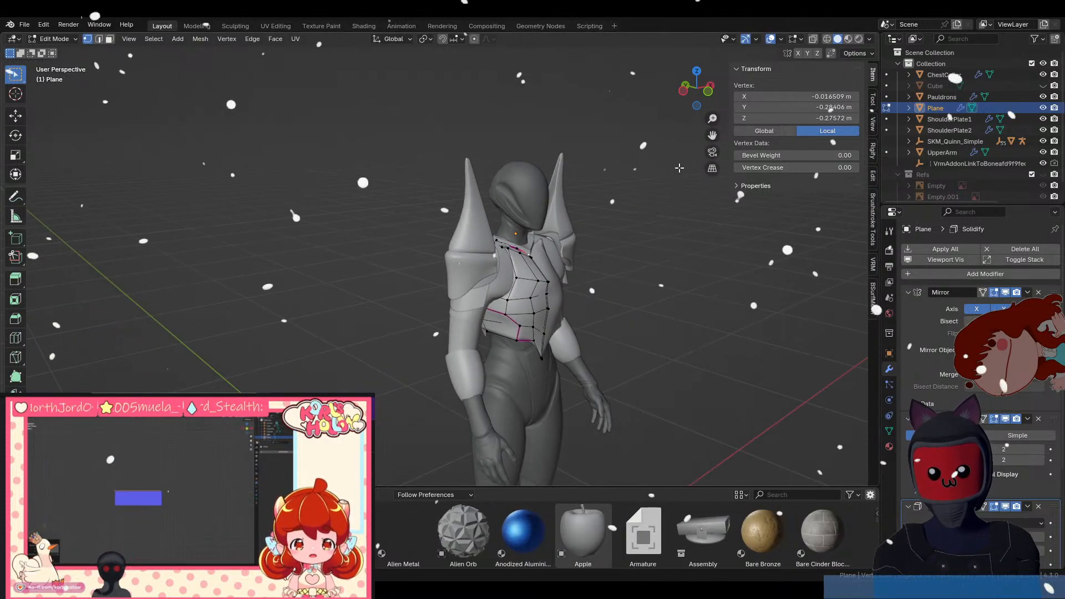
pyautogui.click(801, 40)
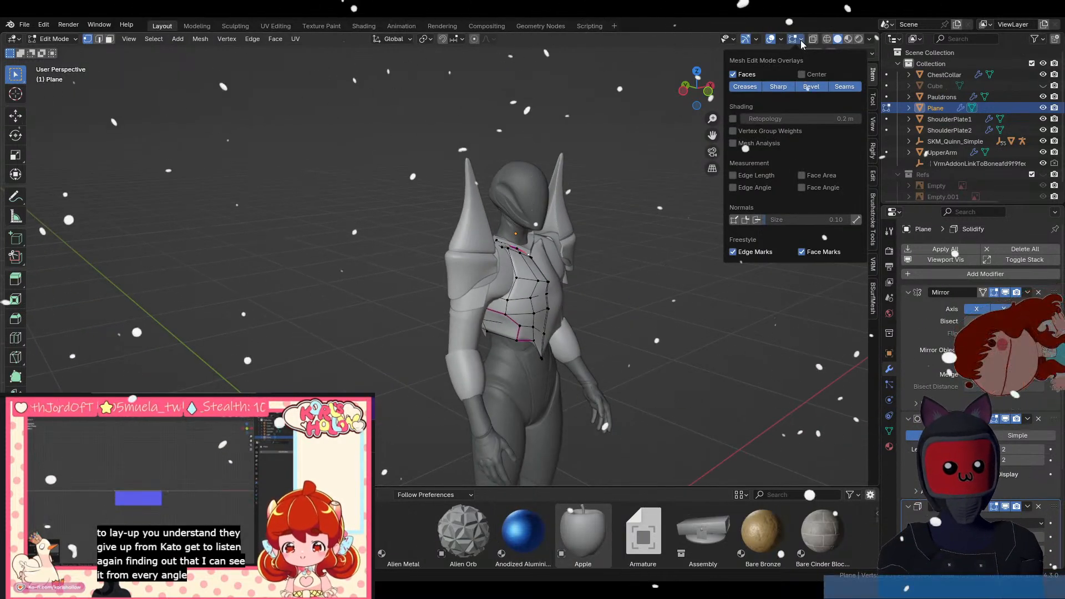
pyautogui.moveTo(778, 42)
pyautogui.click(713, 252)
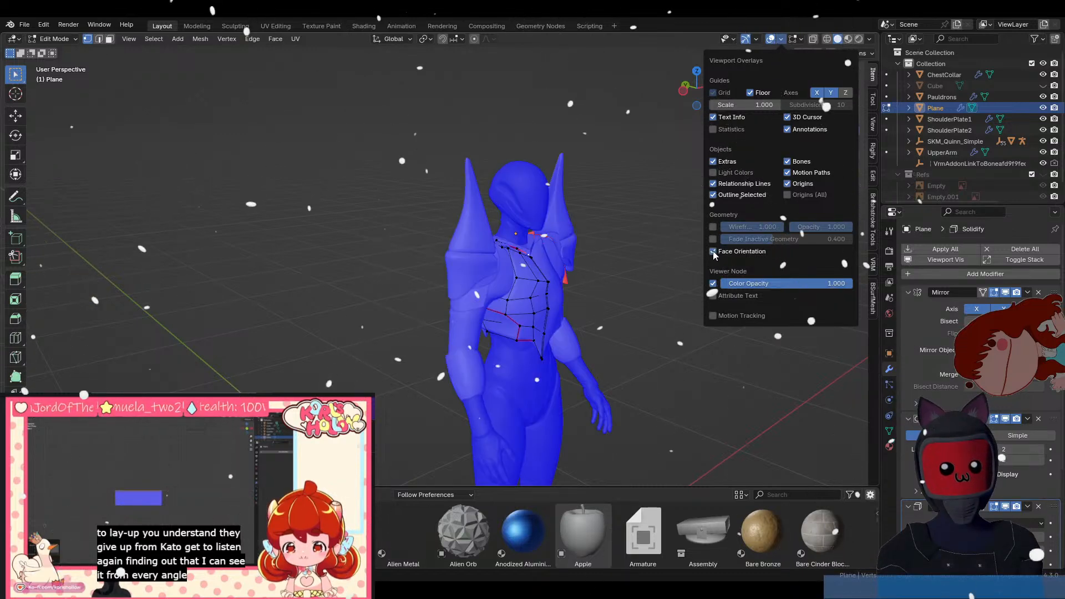
pyautogui.moveTo(607, 343); pyautogui.dragTo(573, 352, button='middle')
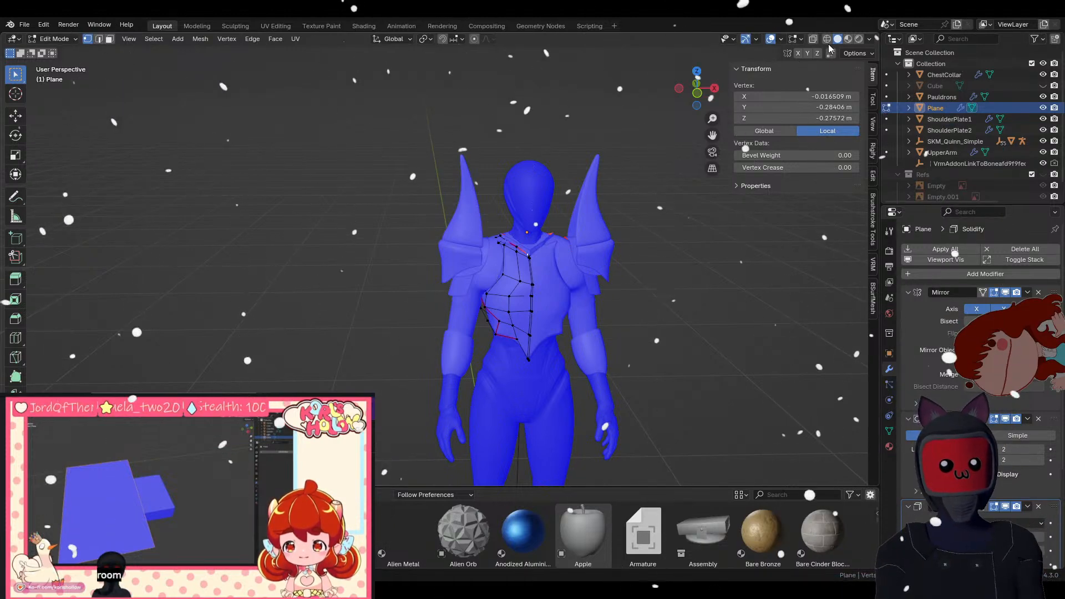
# Deselect Plane's vertex and show the hidden Refs collection so the reference images appear behind the character.
pyautogui.click(737, 304)
pyautogui.press('KP_1')
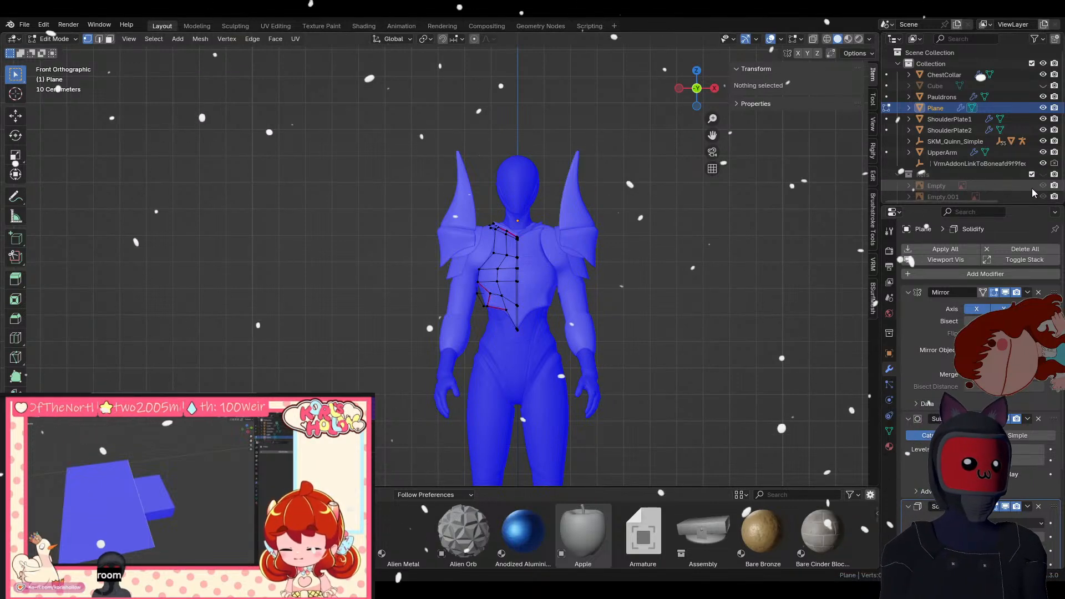
pyautogui.click(1043, 174)
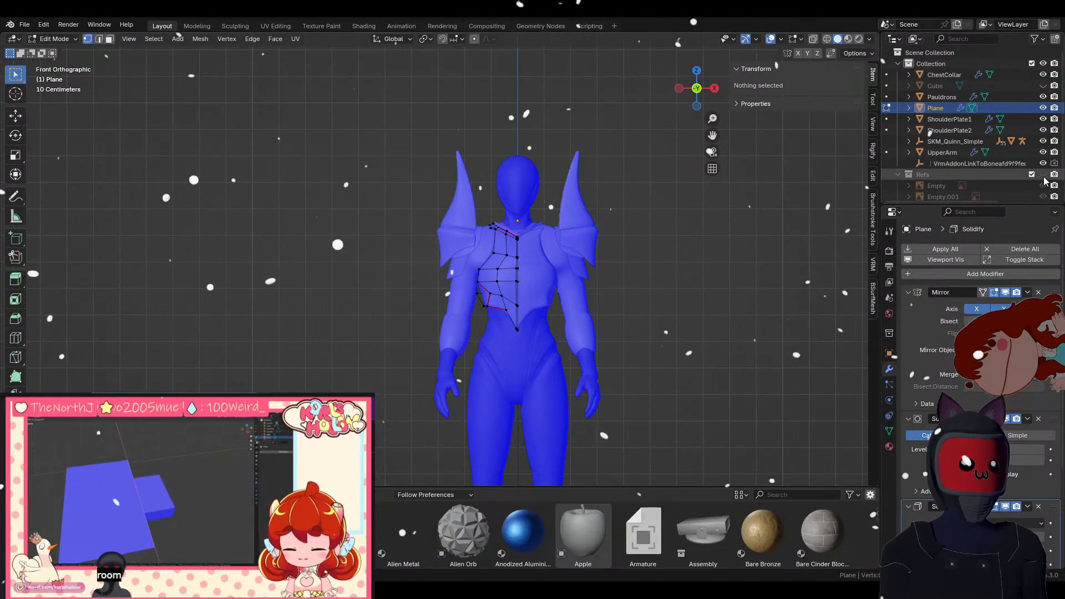
pyautogui.moveTo(760, 273)
pyautogui.mouseDown(button='middle')
pyautogui.moveTo(780, 278)
pyautogui.moveTo(749, 283)
pyautogui.moveTo(760, 275)
pyautogui.mouseUp(button='middle')
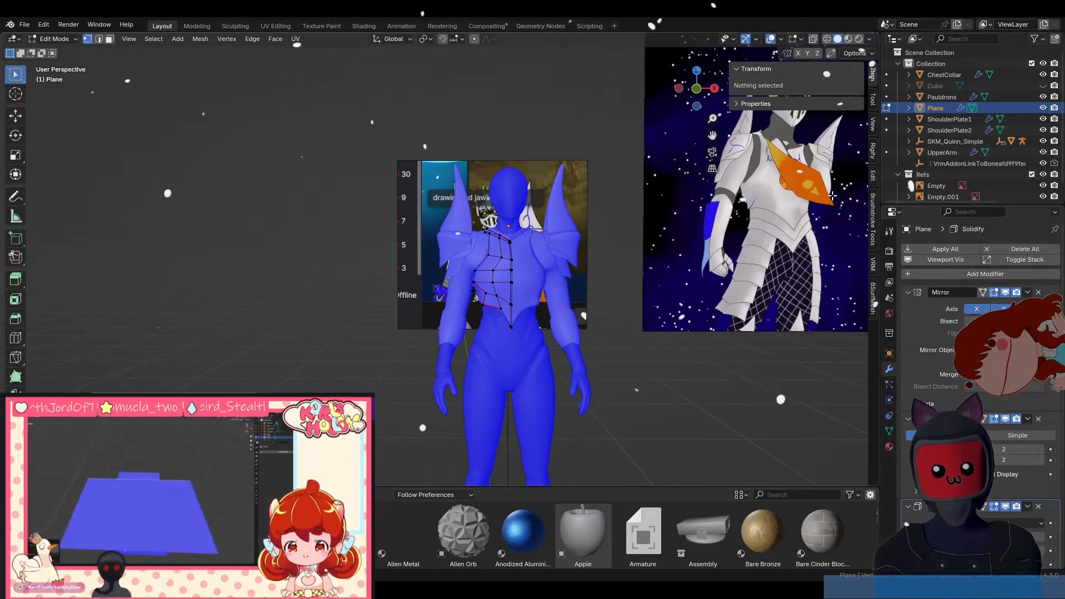
pyautogui.scroll(1, 451, 345)
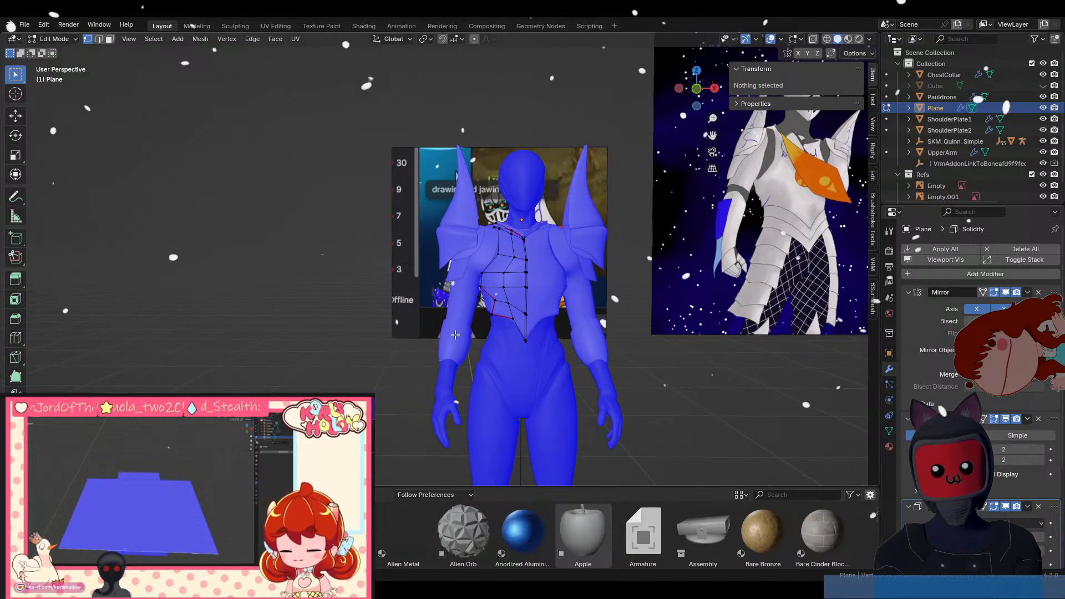
# Switch from Plane to editing the UpperArm mesh.
pyautogui.press('Tab')
pyautogui.click(457, 334)
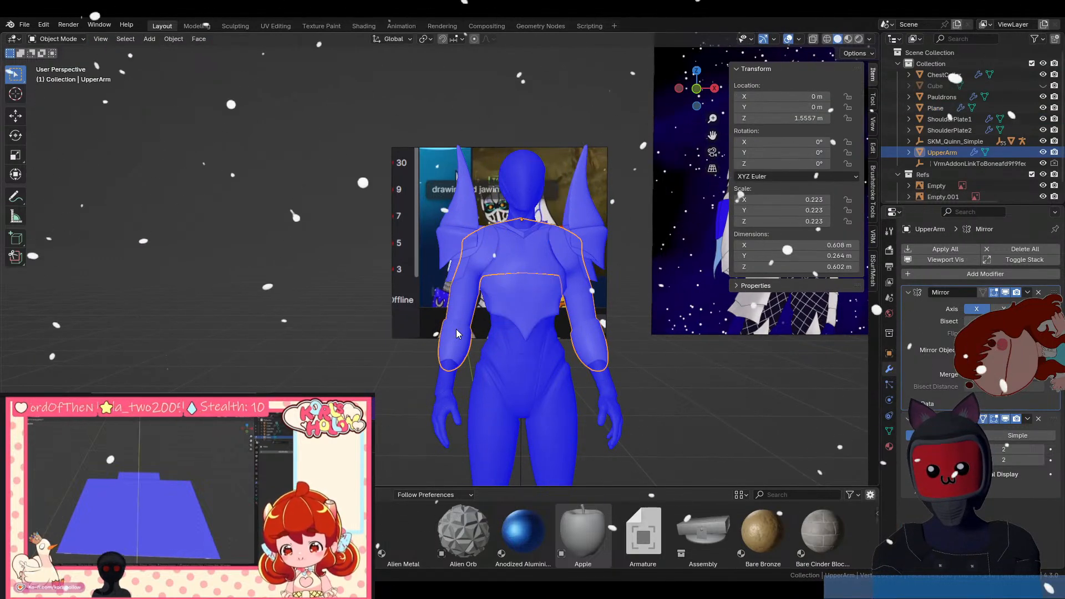
pyautogui.moveTo(550, 337)
pyautogui.mouseDown(button='middle')
pyautogui.moveTo(571, 339)
pyautogui.moveTo(540, 351)
pyautogui.moveTo(554, 341)
pyautogui.moveTo(545, 341)
pyautogui.mouseUp(button='middle')
pyautogui.press('Tab')
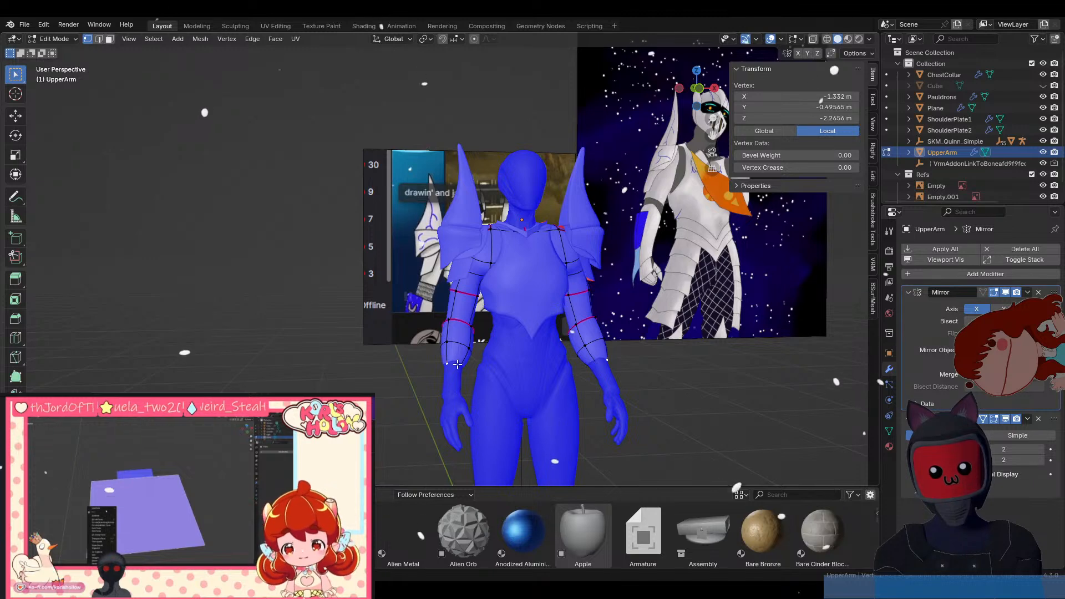
# Select UpperArm's forearm end edge loop and move it down and forward to the wrist, to about local Y -0.84 m, Z -2.91 m.
pyautogui.hotkey('alt', 'z')
pyautogui.click(454, 364)
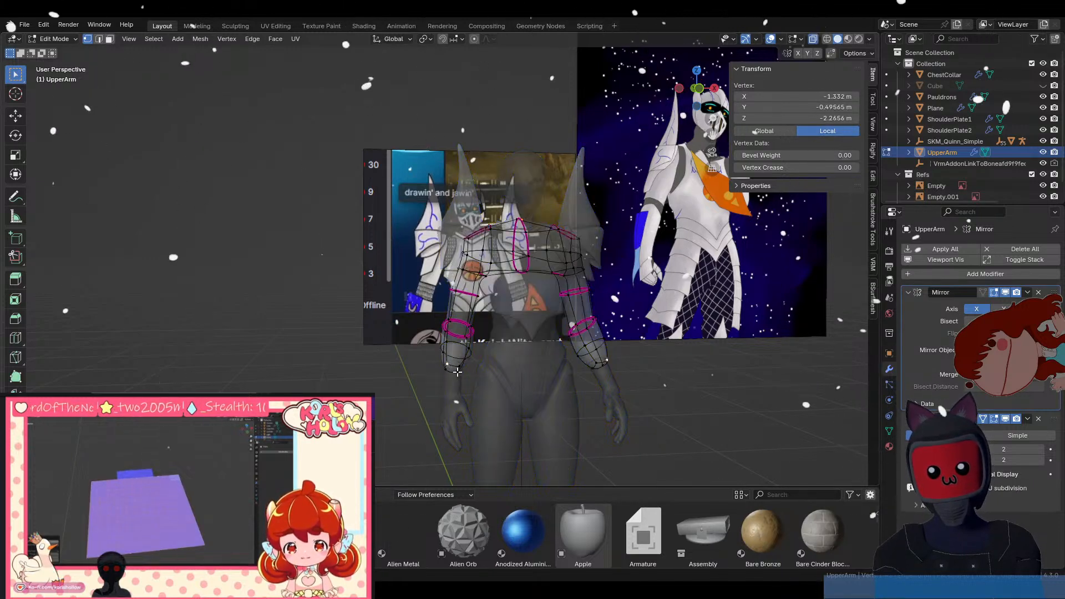
pyautogui.keyDown('alt'); pyautogui.click(454, 367); pyautogui.keyUp('alt')
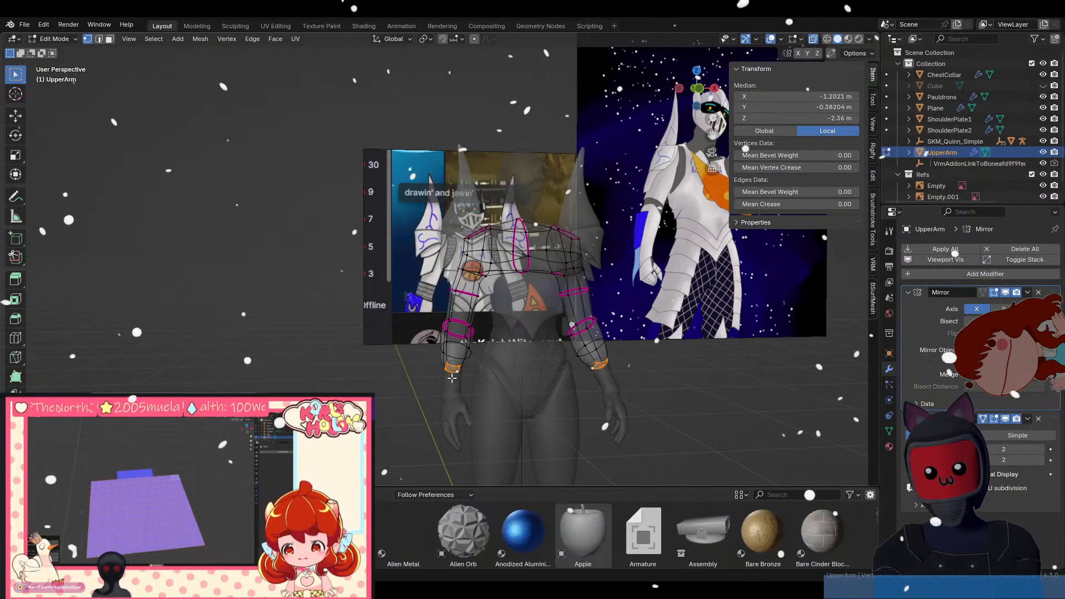
pyautogui.hotkey('alt', 'z')
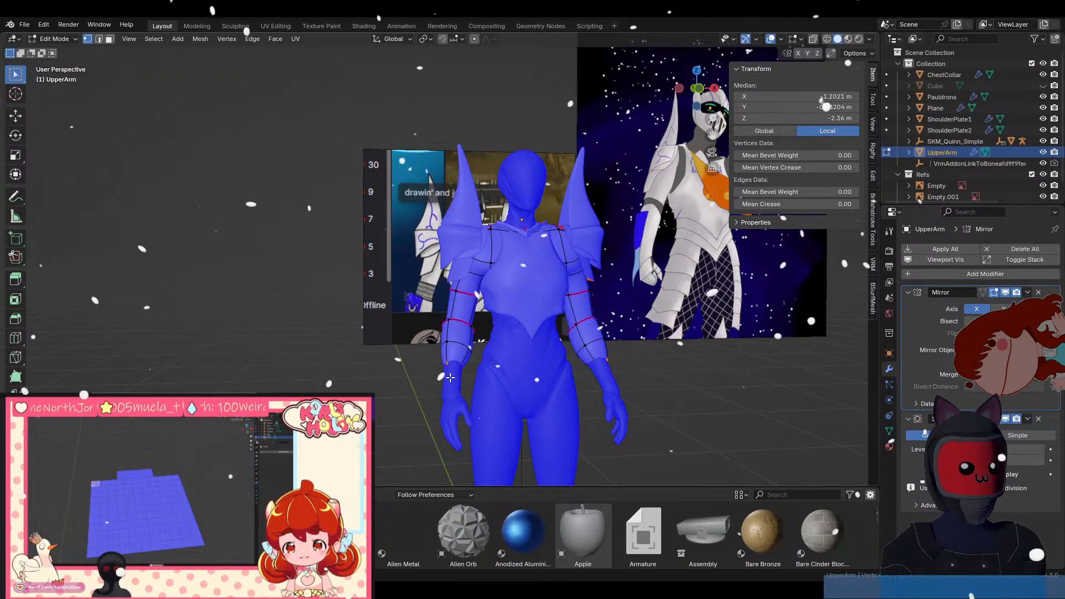
pyautogui.press('KP_1')
pyautogui.press('KP_3')
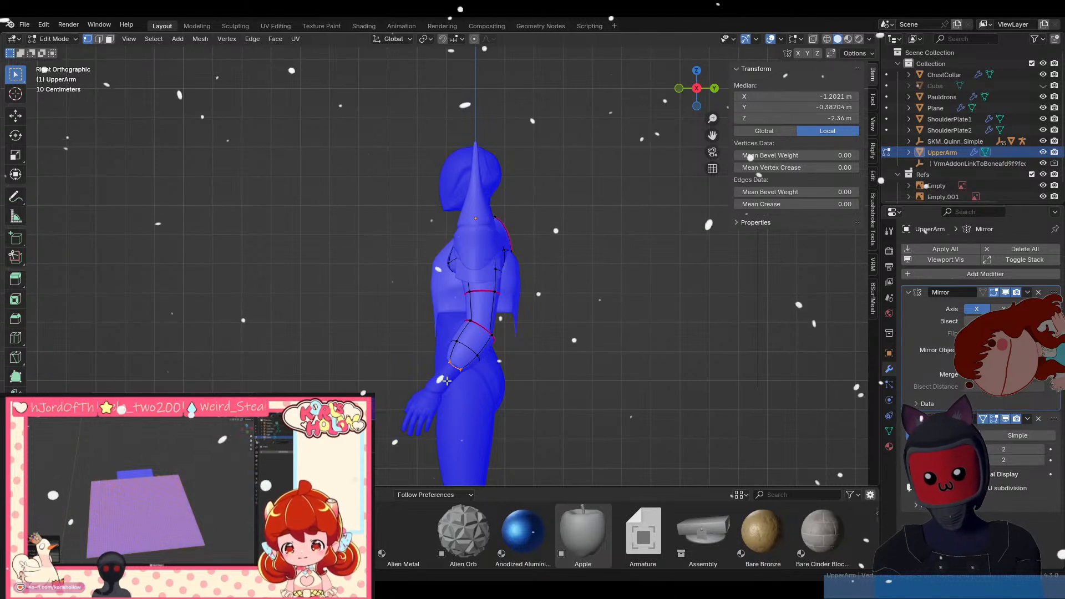
pyautogui.press('g')
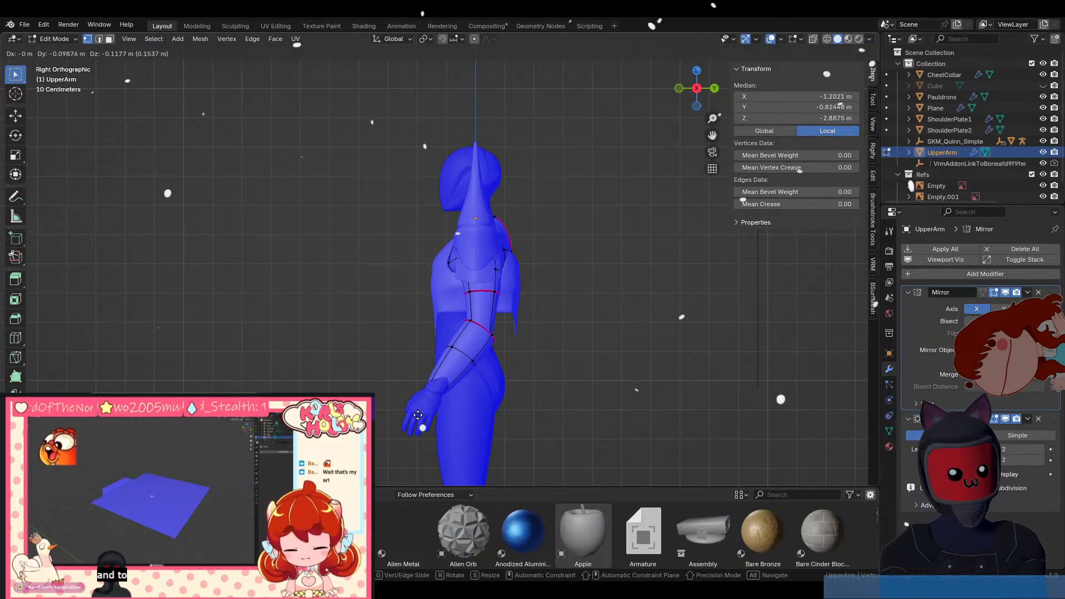
pyautogui.click(417, 417)
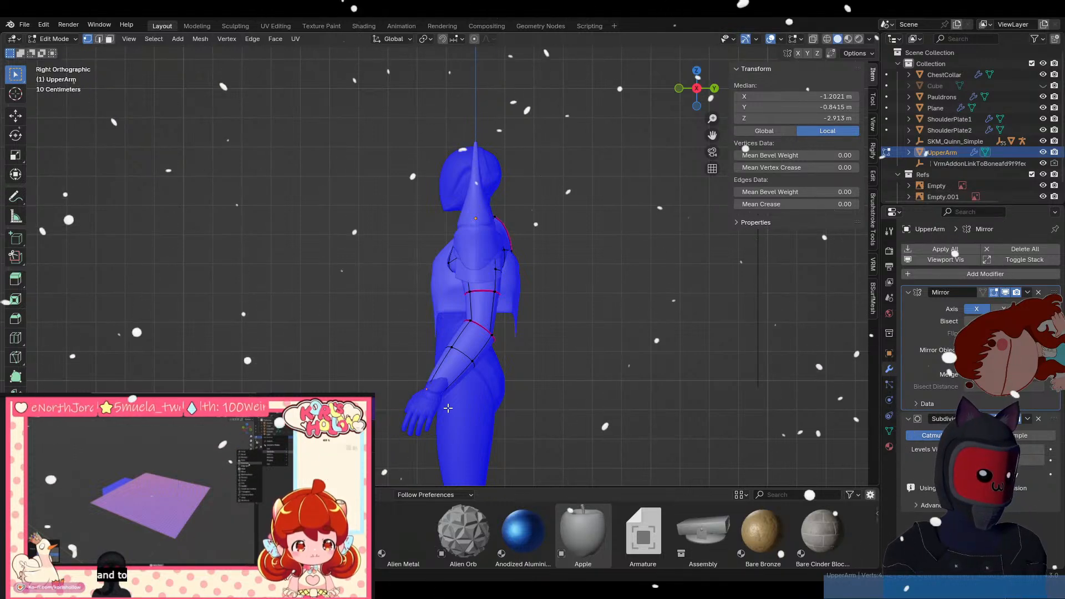
# Scale the wrist edge loop by about 1.22 and shift it outward along the global X axis to a local median X of about -1.27 m.
pyautogui.press('KP_1')
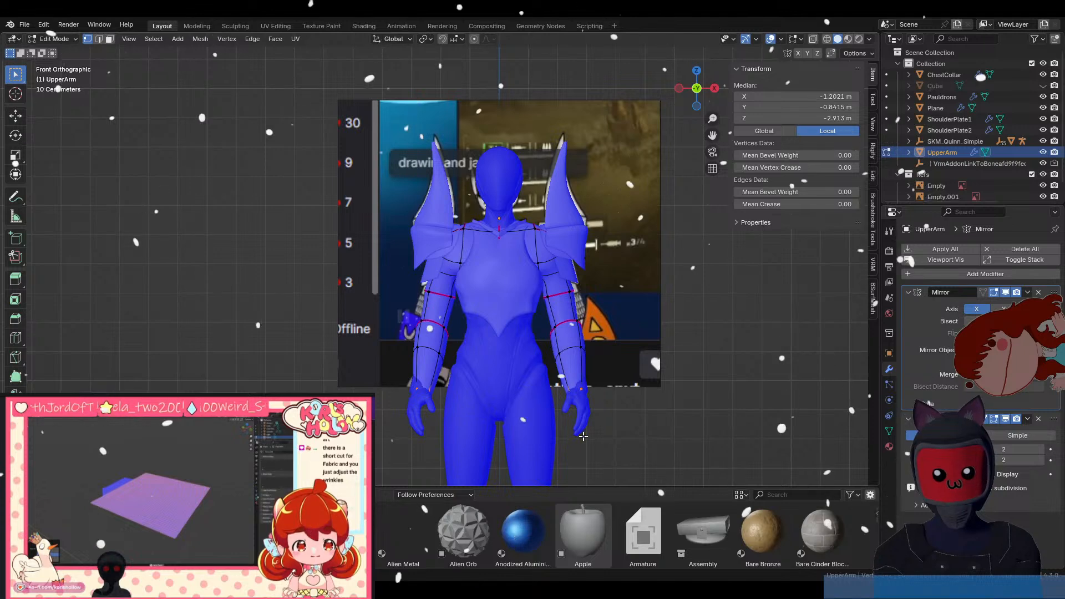
pyautogui.press('s')
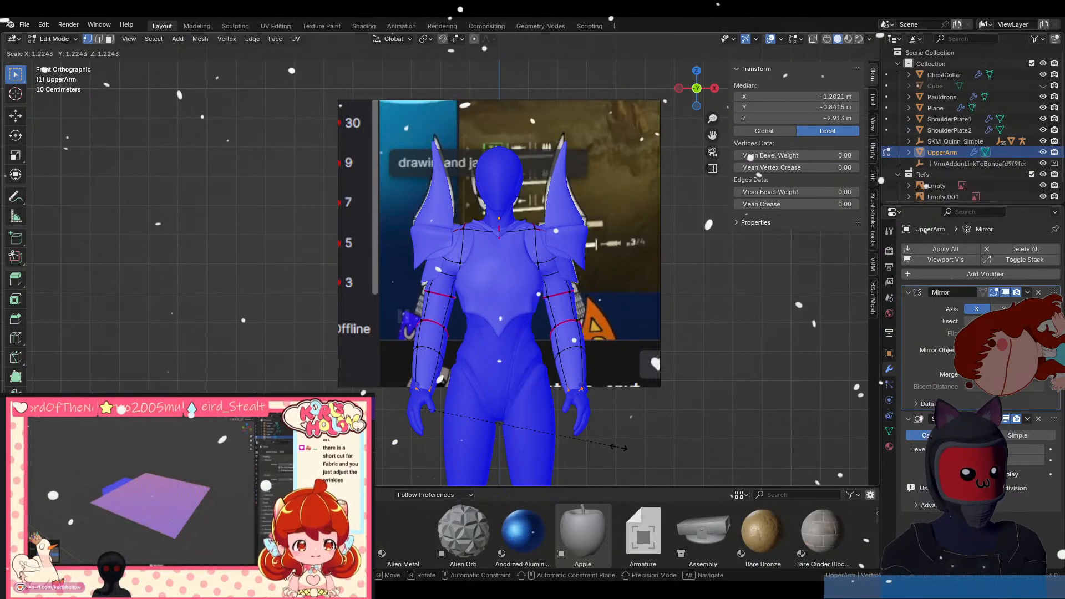
pyautogui.click(618, 447)
pyautogui.press('g')
pyautogui.press('z')
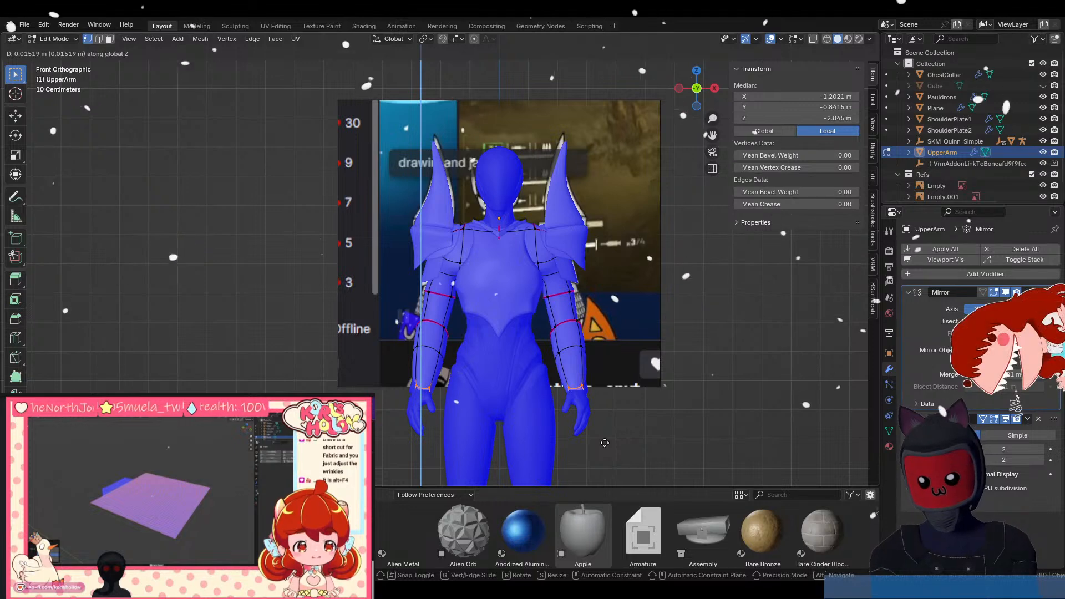
pyautogui.press('y')
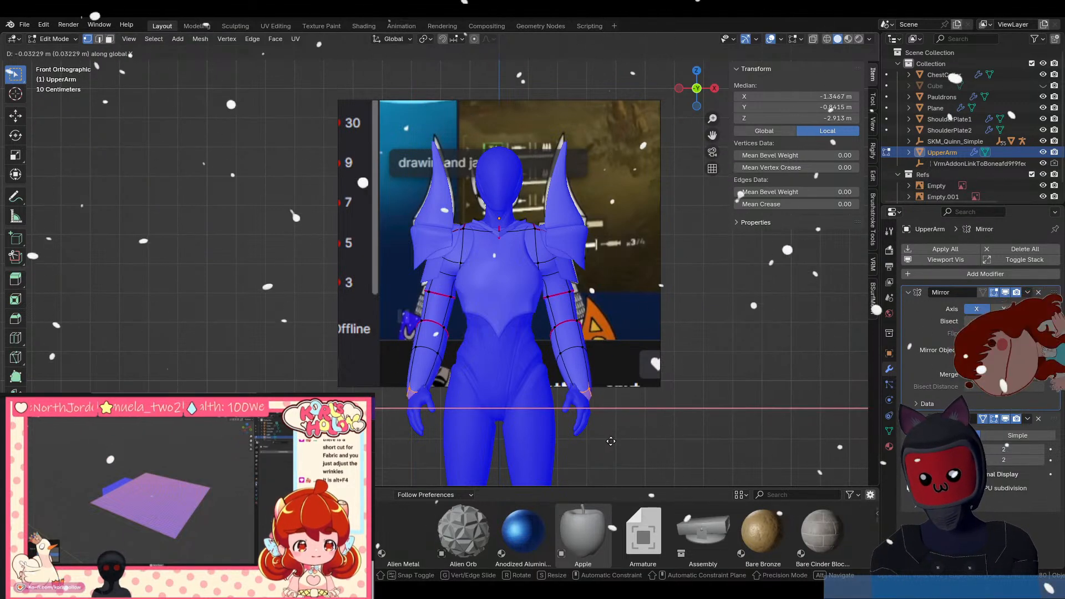
pyautogui.press('x')
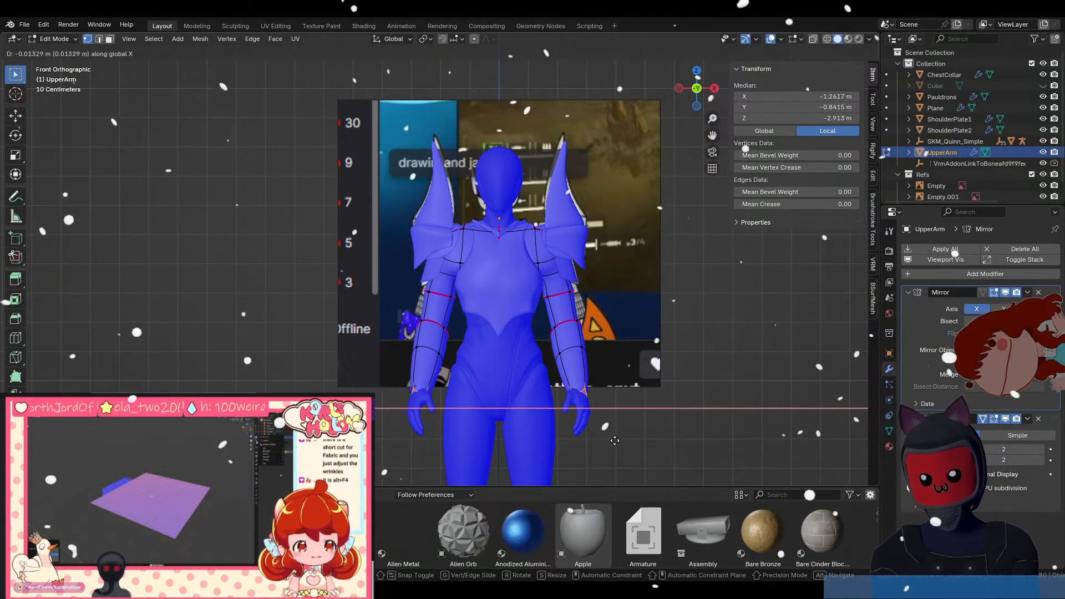
pyautogui.click(615, 440)
pyautogui.moveTo(614, 440); pyautogui.dragTo(651, 437, button='middle')
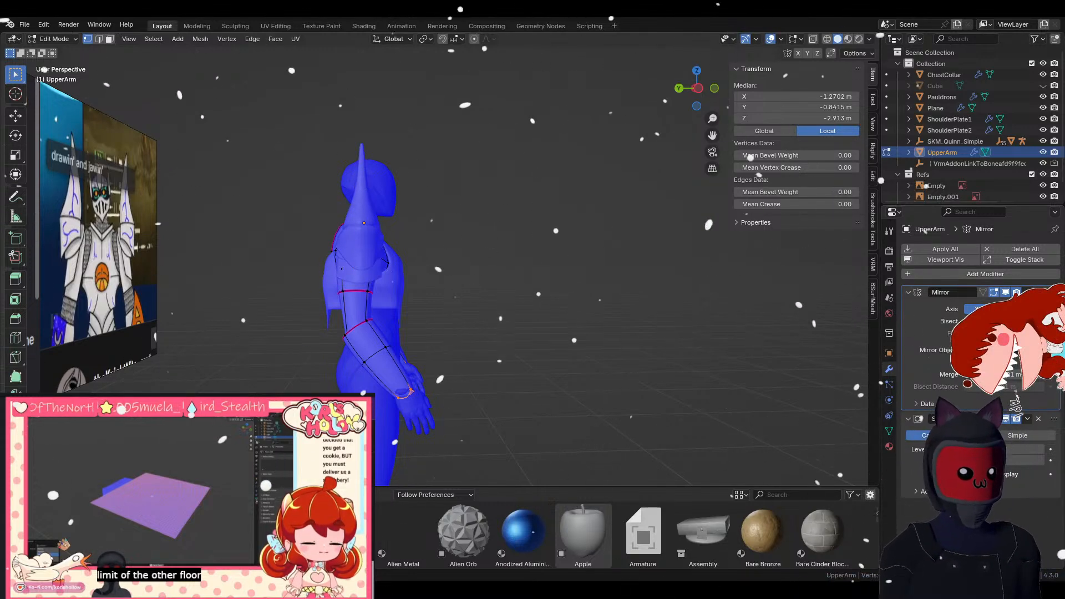
# Select UpperArm's forearm section from below the elbow to the wrist, including hidden geometry, and delete it.
pyautogui.moveTo(741, 284); pyautogui.dragTo(438, 342, button='middle')
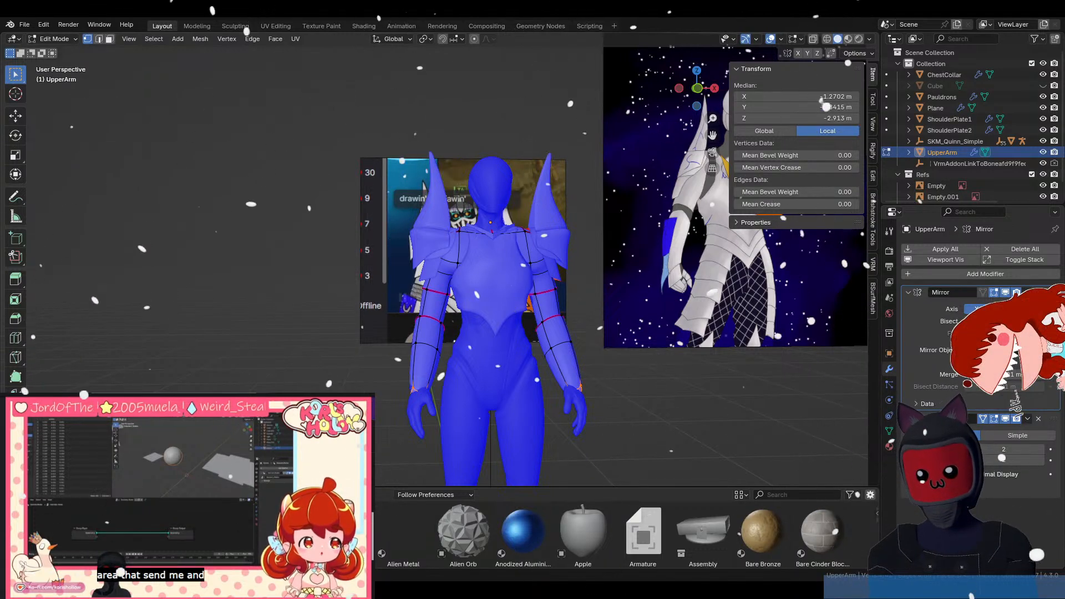
pyautogui.moveTo(554, 360); pyautogui.dragTo(462, 361, button='middle')
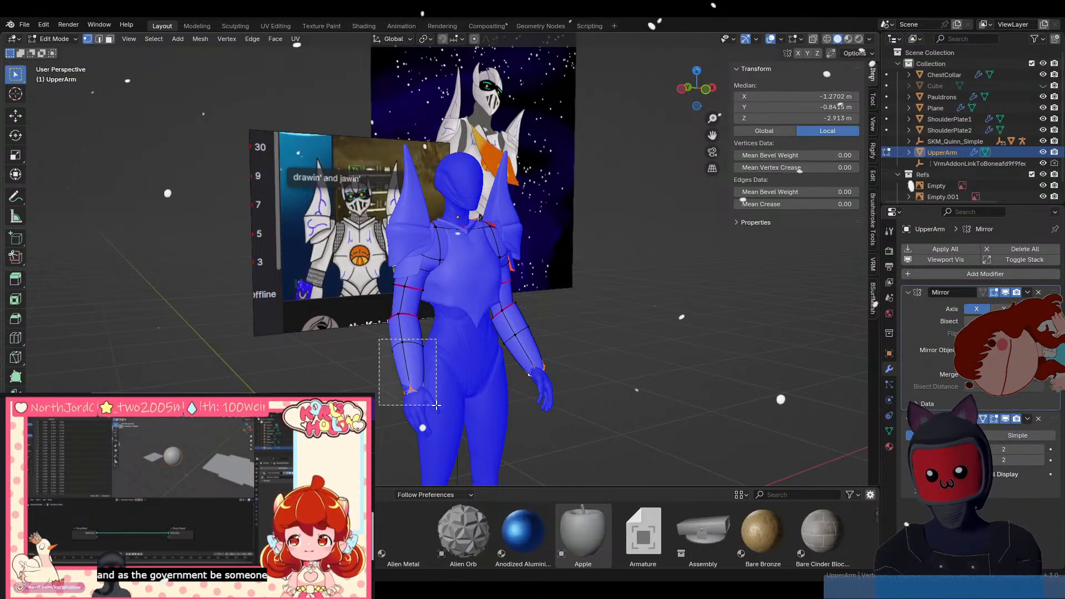
pyautogui.moveTo(437, 406); pyautogui.dragTo(436, 406)
pyautogui.hotkey('alt', 'z')
pyautogui.moveTo(435, 405); pyautogui.dragTo(396, 374, button='middle')
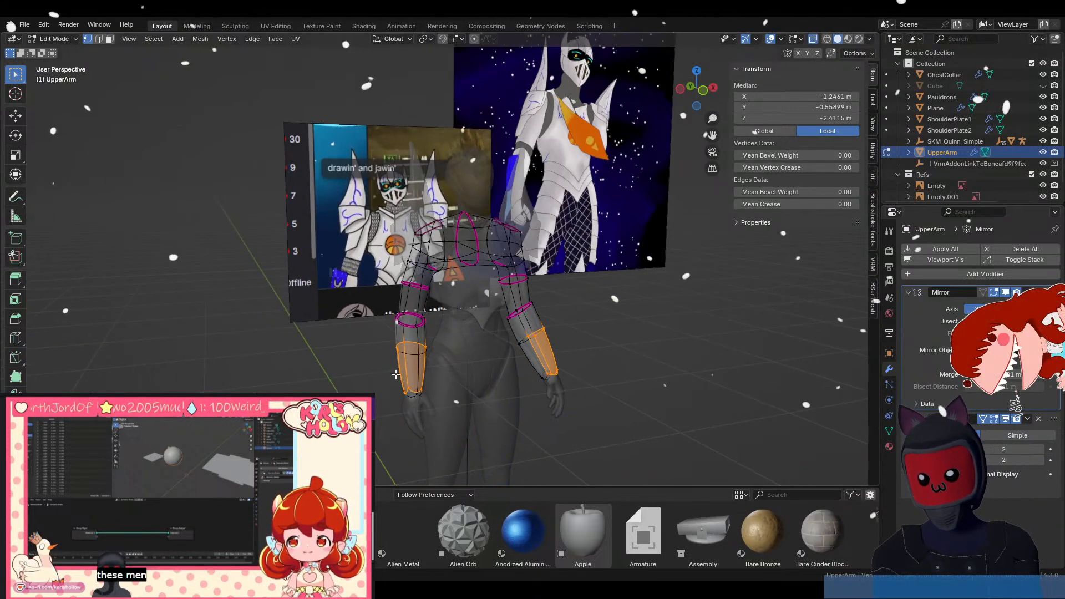
pyautogui.moveTo(383, 343); pyautogui.dragTo(440, 413)
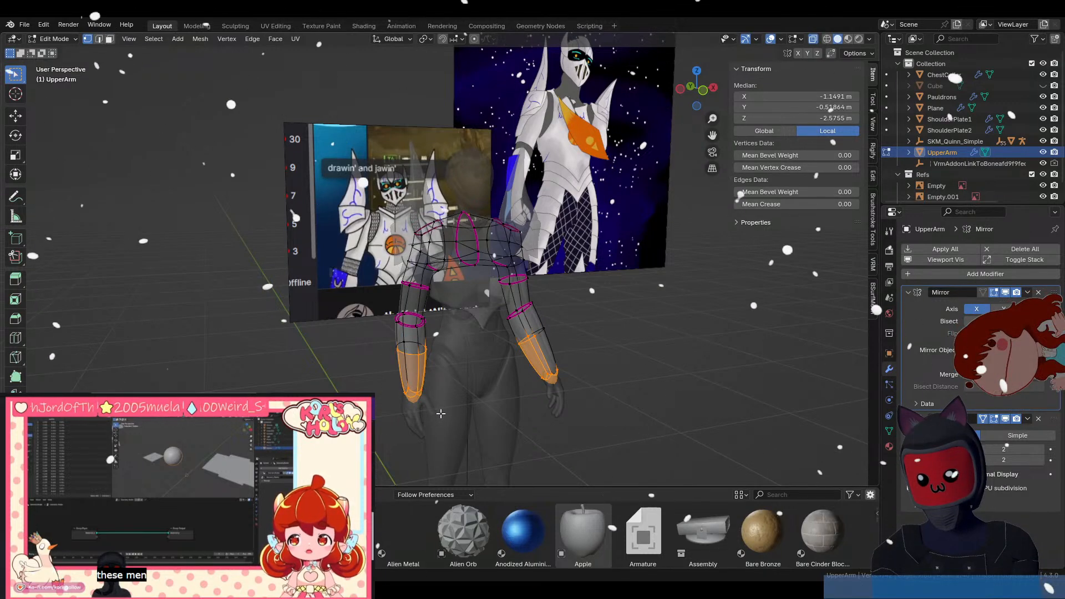
pyautogui.press('x')
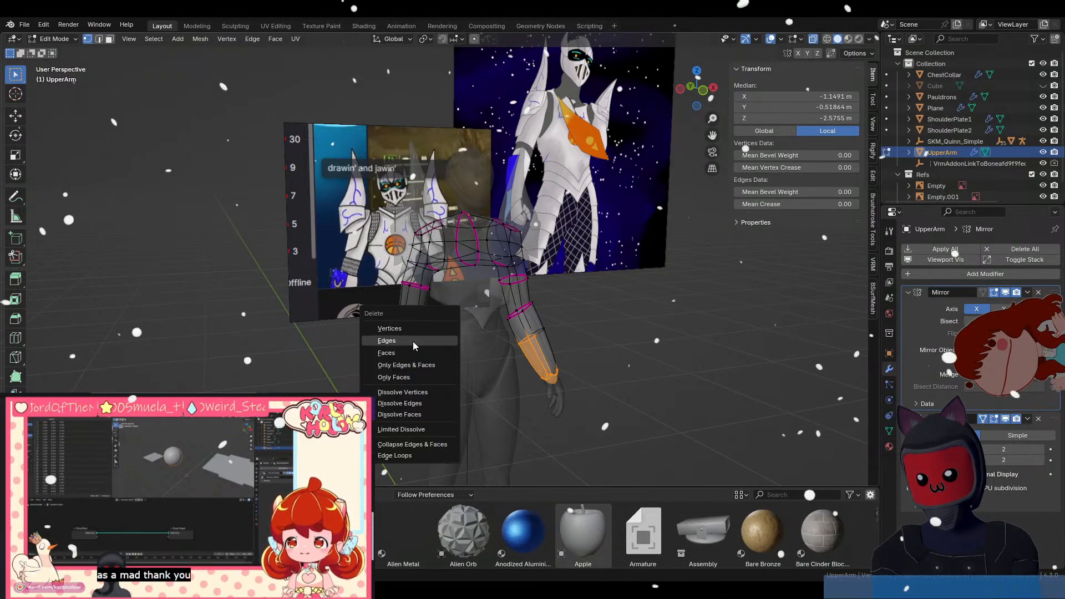
pyautogui.click(413, 341)
# Select the leftover vertex dangling below UpperArm's elbow and delete it.
pyautogui.click(402, 334)
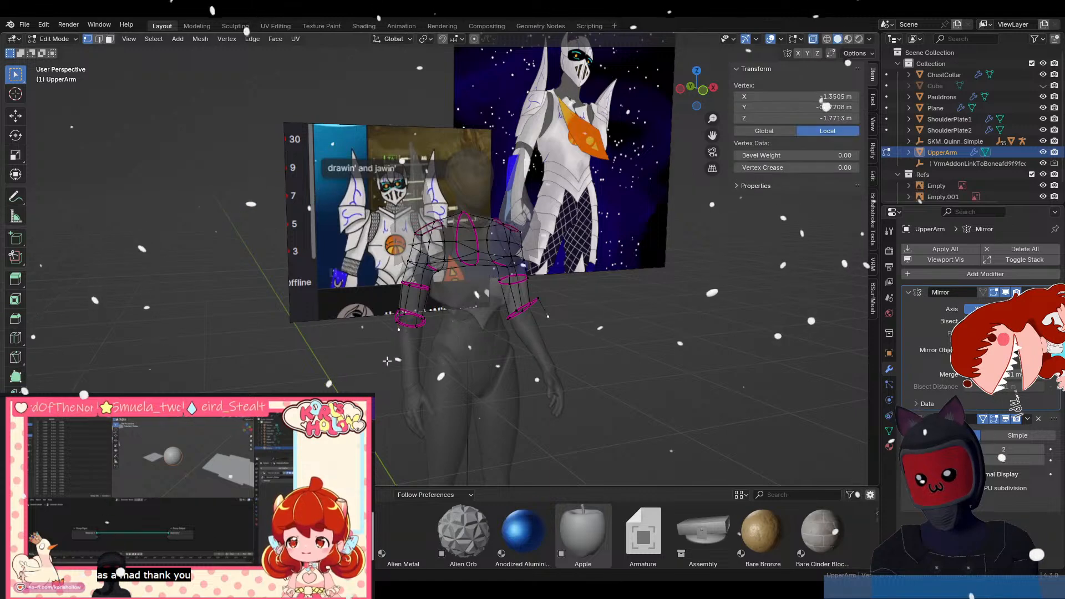
pyautogui.moveTo(396, 355); pyautogui.dragTo(448, 361, button='middle')
pyautogui.press('x')
pyautogui.click(449, 362)
# Select the edge loop at UpperArm's elbow and delete its vertices.
pyautogui.scroll(2, 450, 362)
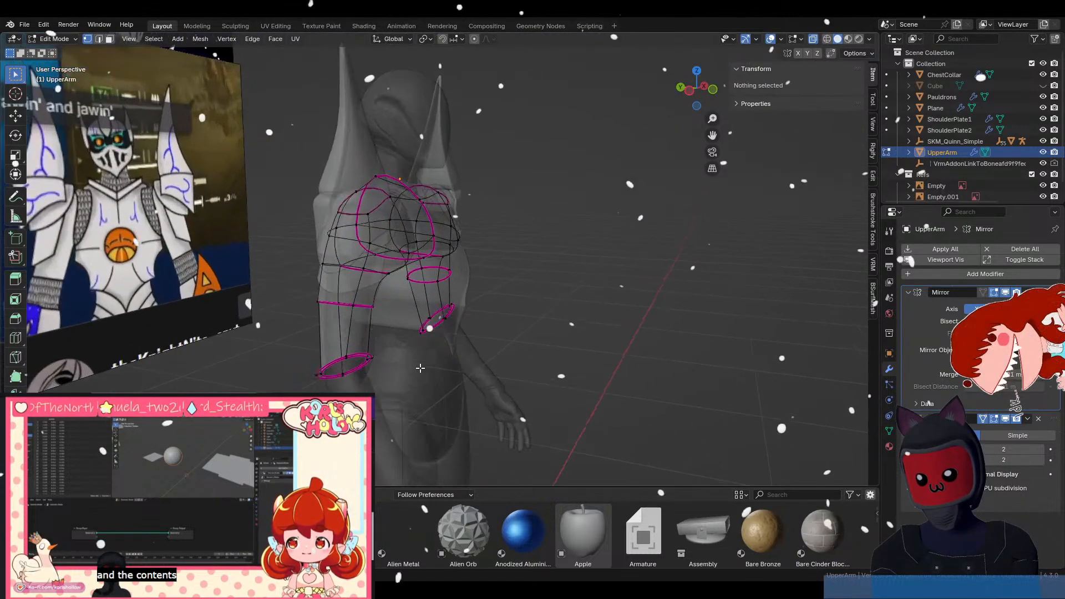
pyautogui.scroll(2, 377, 369)
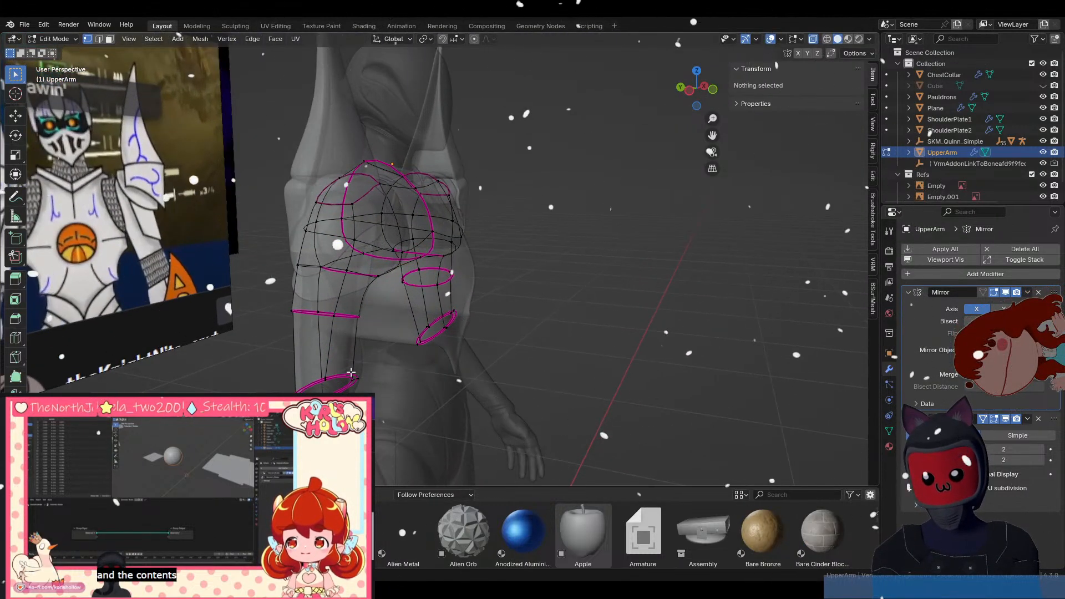
pyautogui.keyDown('alt'); pyautogui.click(450, 320); pyautogui.keyUp('alt')
pyautogui.press('x')
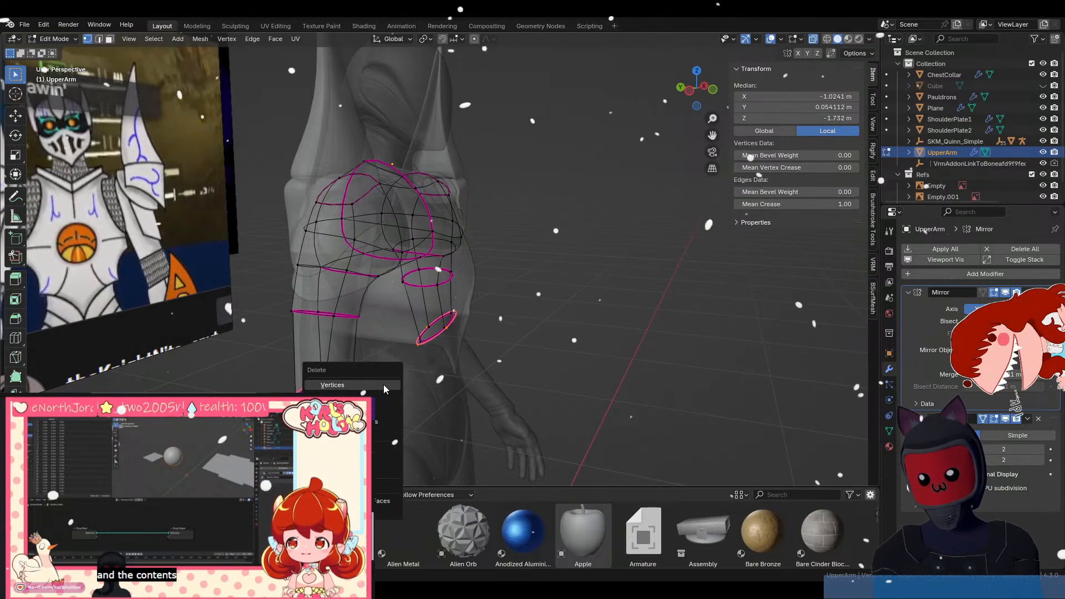
pyautogui.click(384, 384)
# Box-select the loose ring remaining at UpperArm's elbow with X-ray on and delete it.
pyautogui.moveTo(384, 385)
pyautogui.mouseDown(button='middle')
pyautogui.moveTo(313, 381)
pyautogui.moveTo(398, 401)
pyautogui.moveTo(350, 371)
pyautogui.moveTo(256, 358)
pyautogui.moveTo(315, 360)
pyautogui.mouseUp(button='middle')
pyautogui.hotkey('alt', 'z')
pyautogui.scroll(-3, 406, 261)
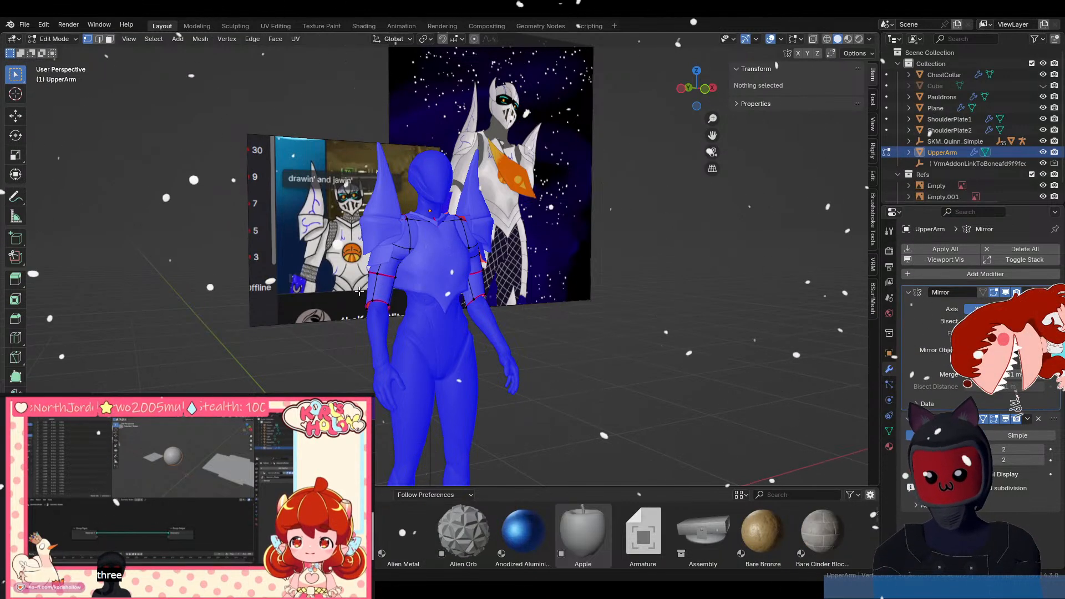
pyautogui.moveTo(359, 291); pyautogui.dragTo(428, 347)
pyautogui.hotkey('alt', 'z')
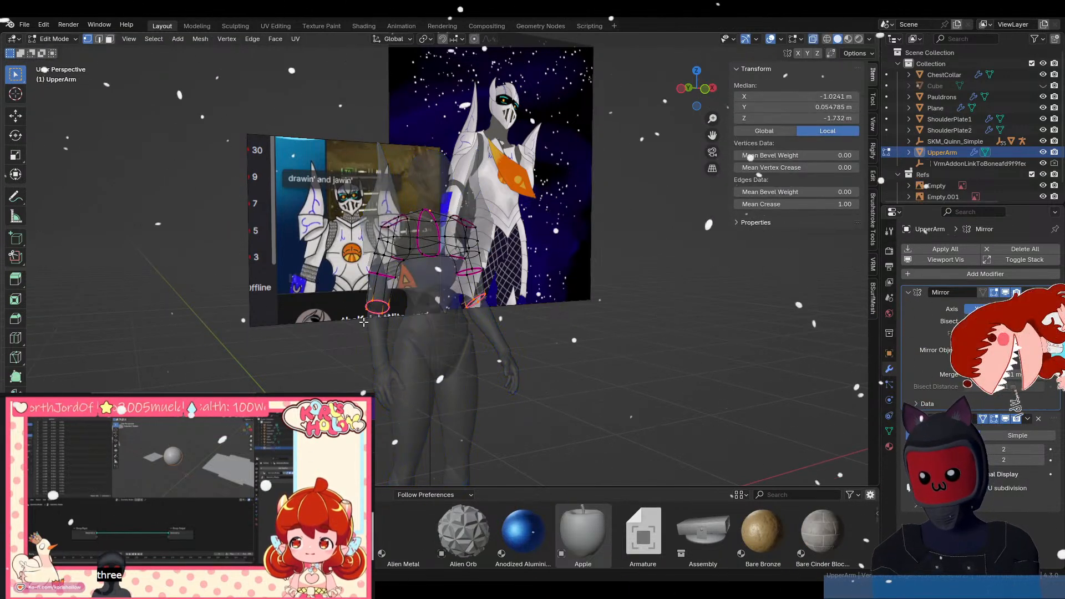
pyautogui.press('x')
pyautogui.click(364, 322)
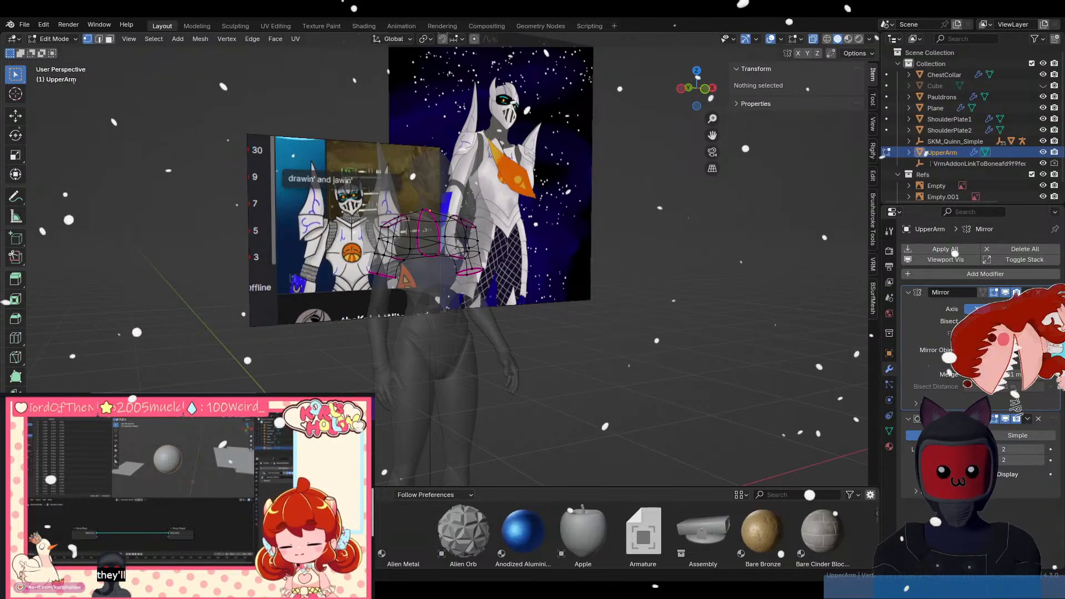
# Leave Edit Mode on UpperArm and return to Object Mode.
pyautogui.hotkey('shift', 'a')
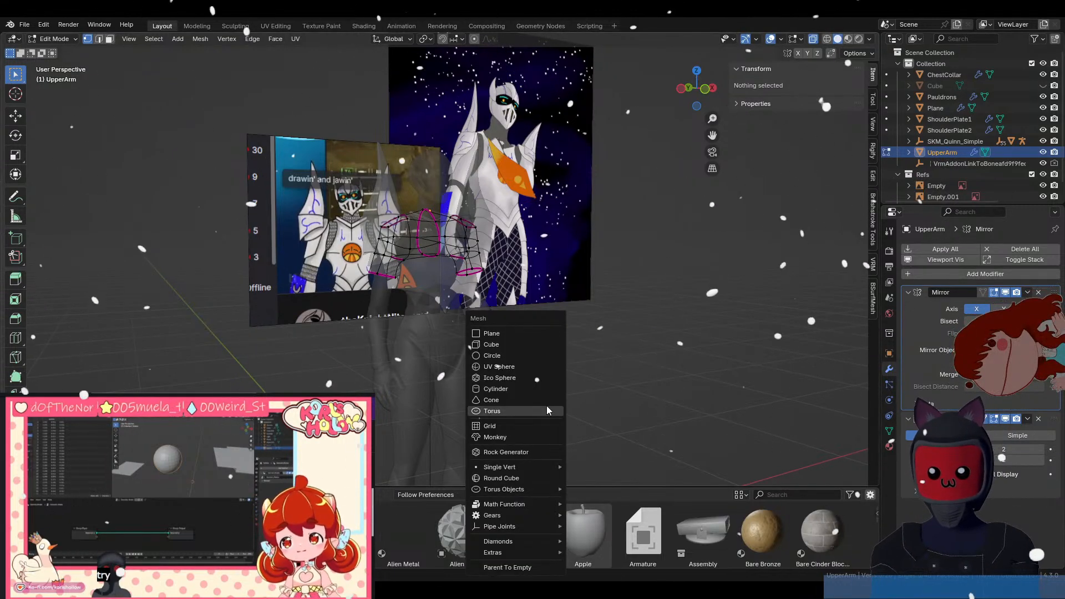
pyautogui.press('`')
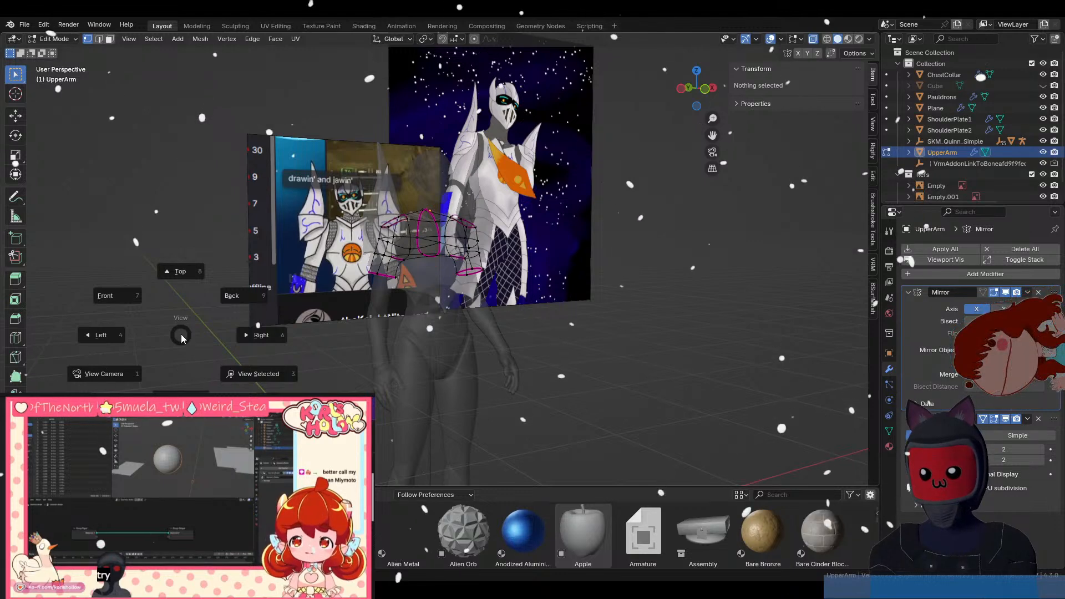
pyautogui.press('8')
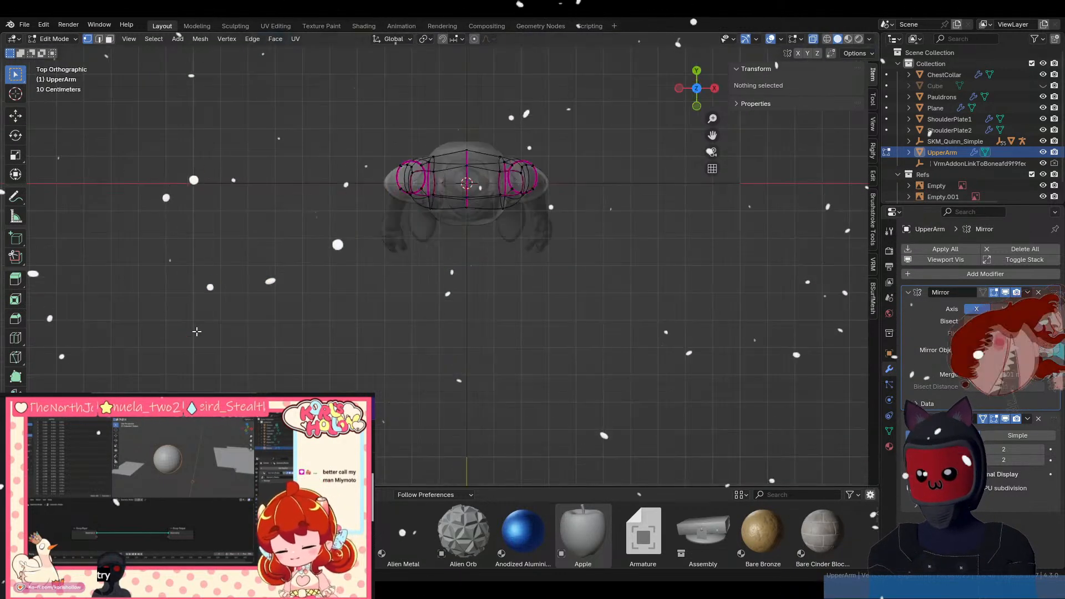
pyautogui.press('Tab')
pyautogui.hotkey('shift', 'a')
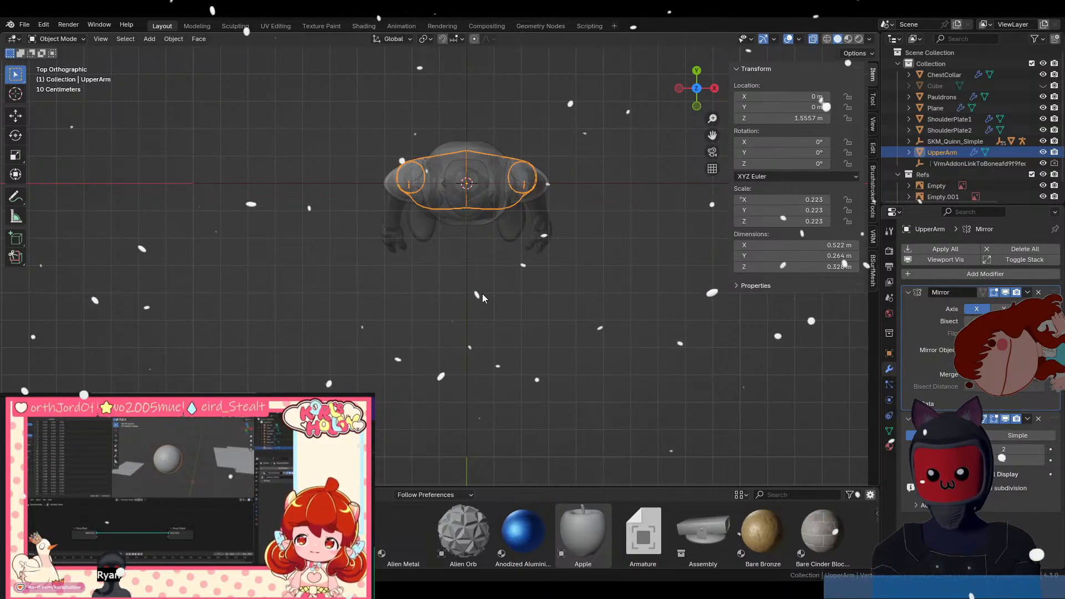
# Try to delete the VrmAddonLinkToBone empty at the world origin.
pyautogui.click(461, 312)
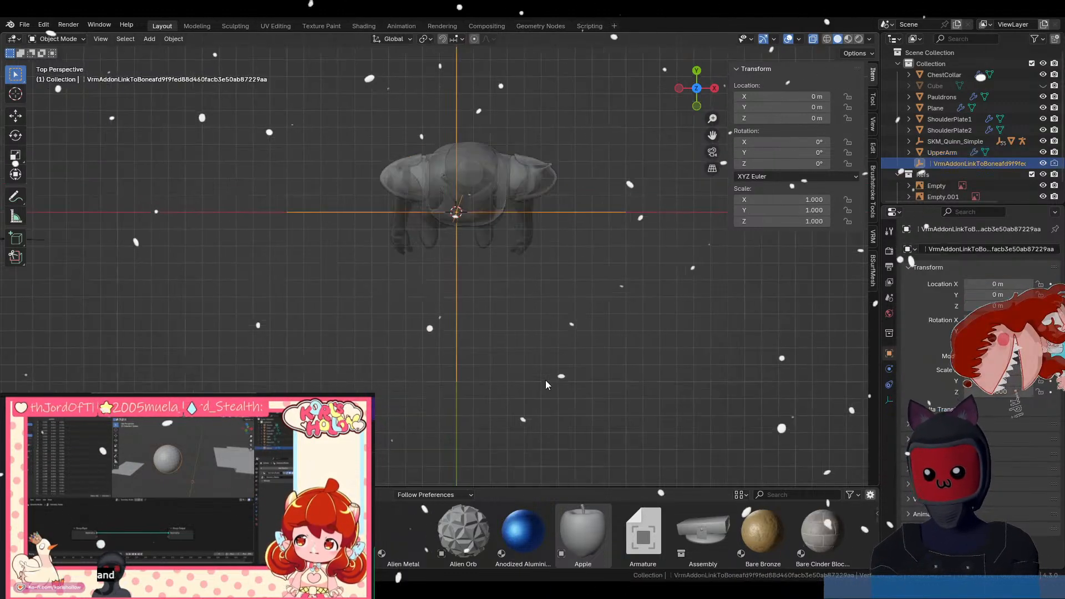
pyautogui.moveTo(545, 381); pyautogui.dragTo(540, 312, button='middle')
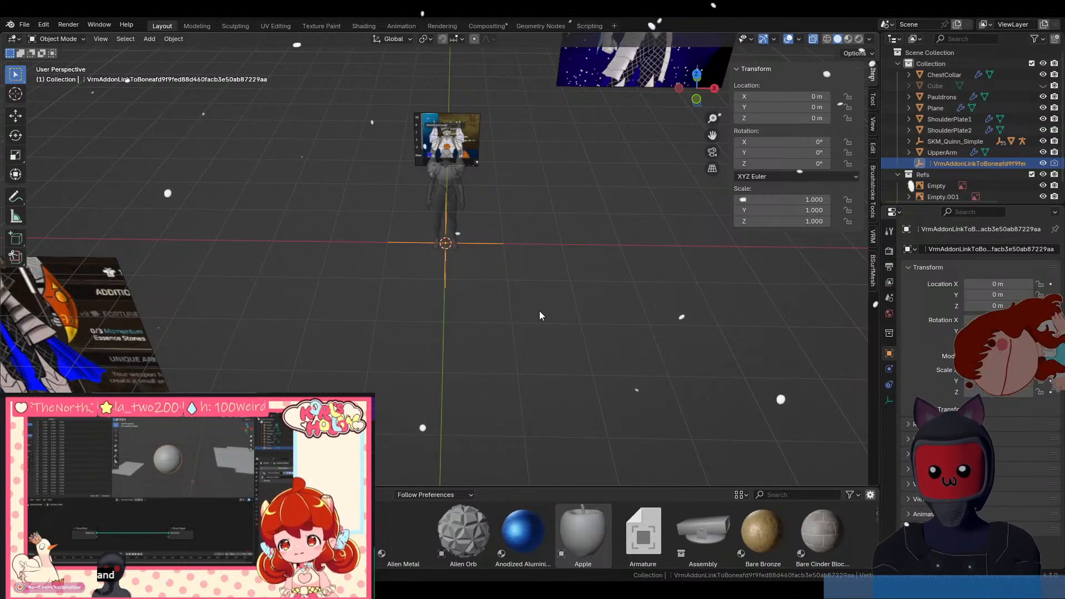
pyautogui.press('x')
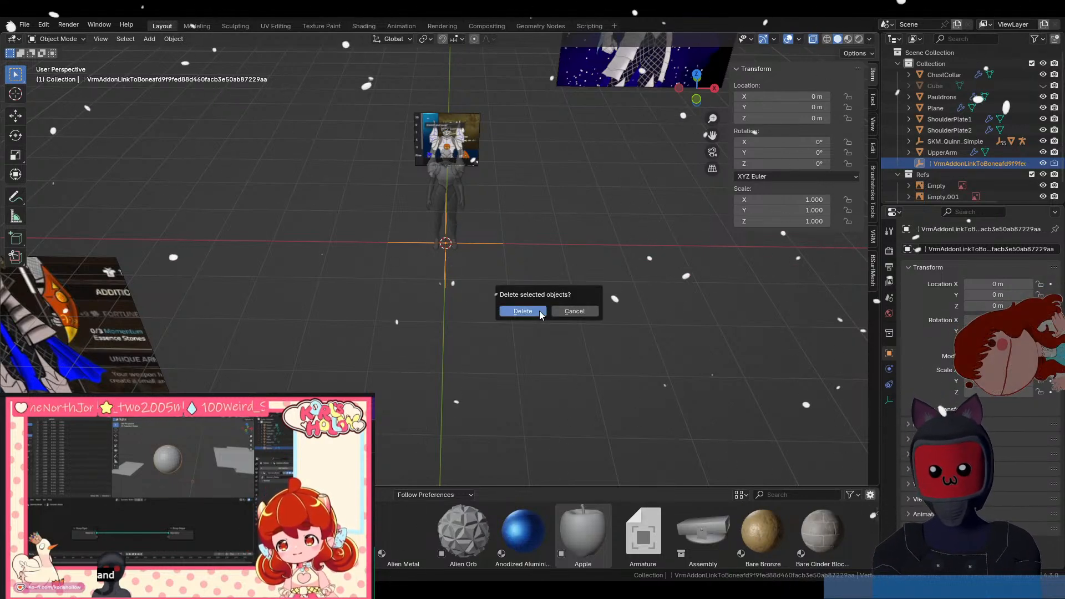
pyautogui.click(540, 311)
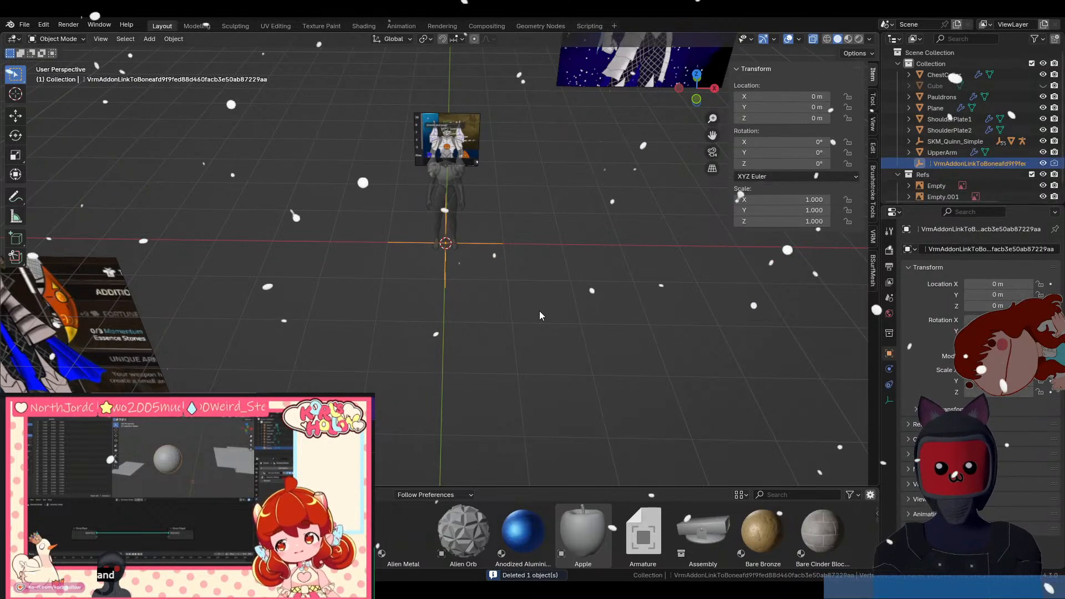
pyautogui.scroll(3, 536, 311)
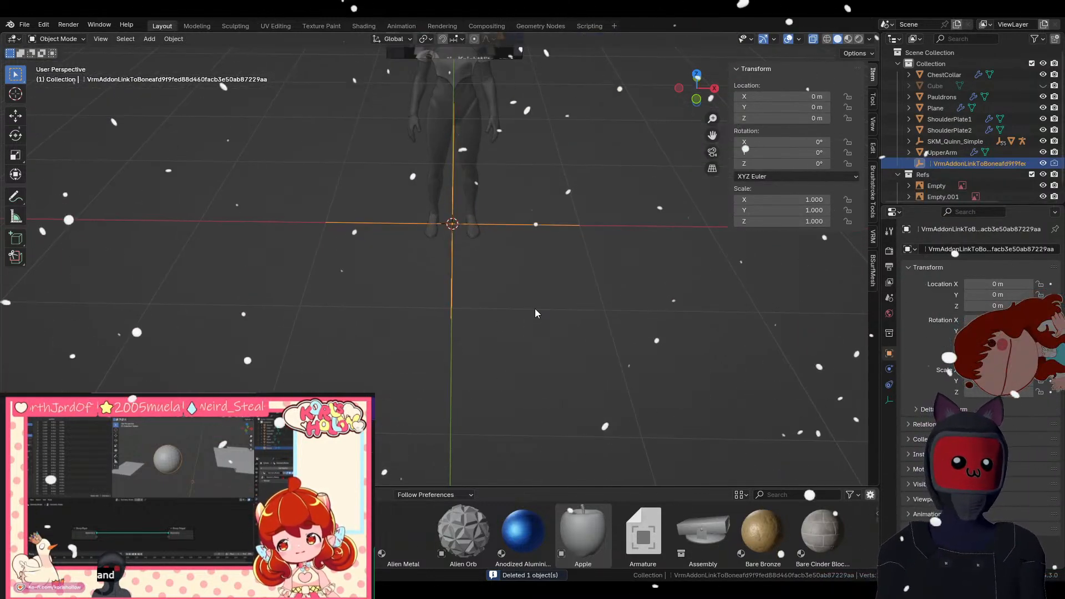
pyautogui.scroll(-3, 536, 294)
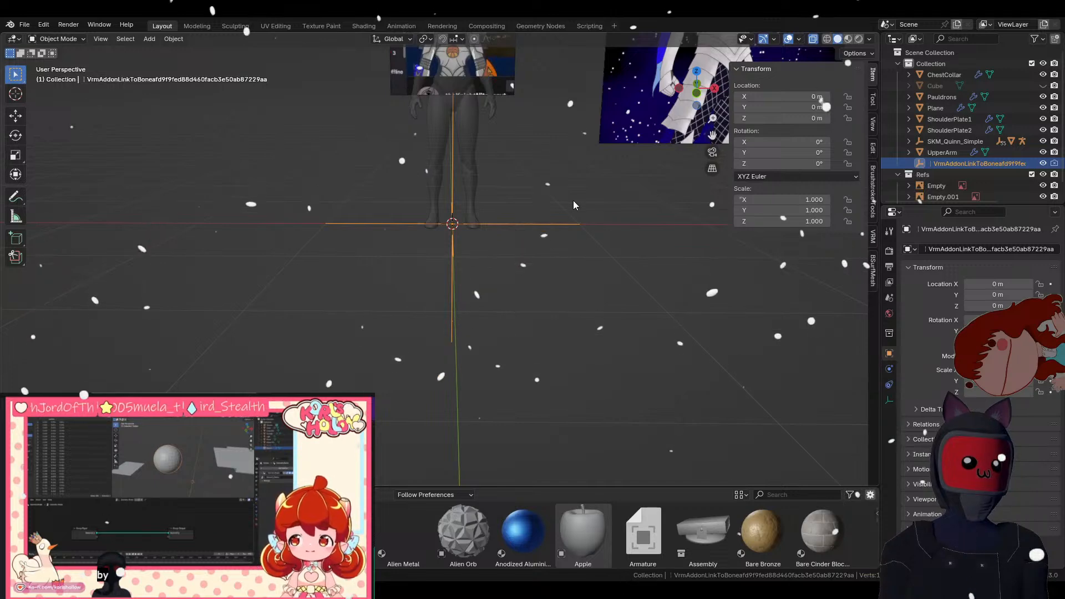
pyautogui.moveTo(574, 201); pyautogui.dragTo(546, 375, button='middle')
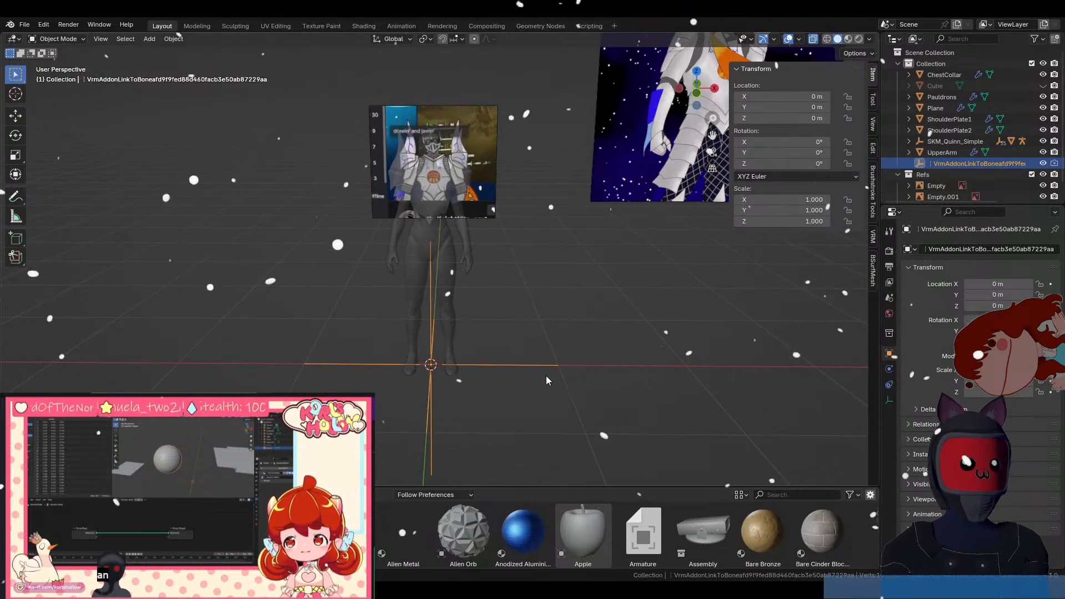
pyautogui.moveTo(561, 345); pyautogui.dragTo(504, 318, button='middle')
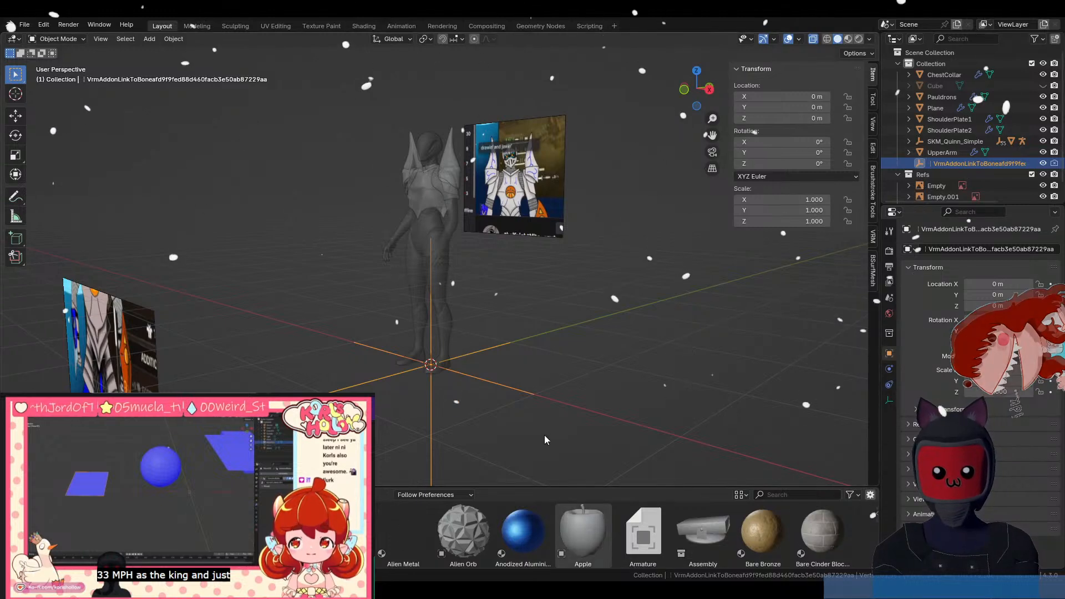
# Select the Plane chest armour object and turn off the X-ray display.
pyautogui.click(424, 202)
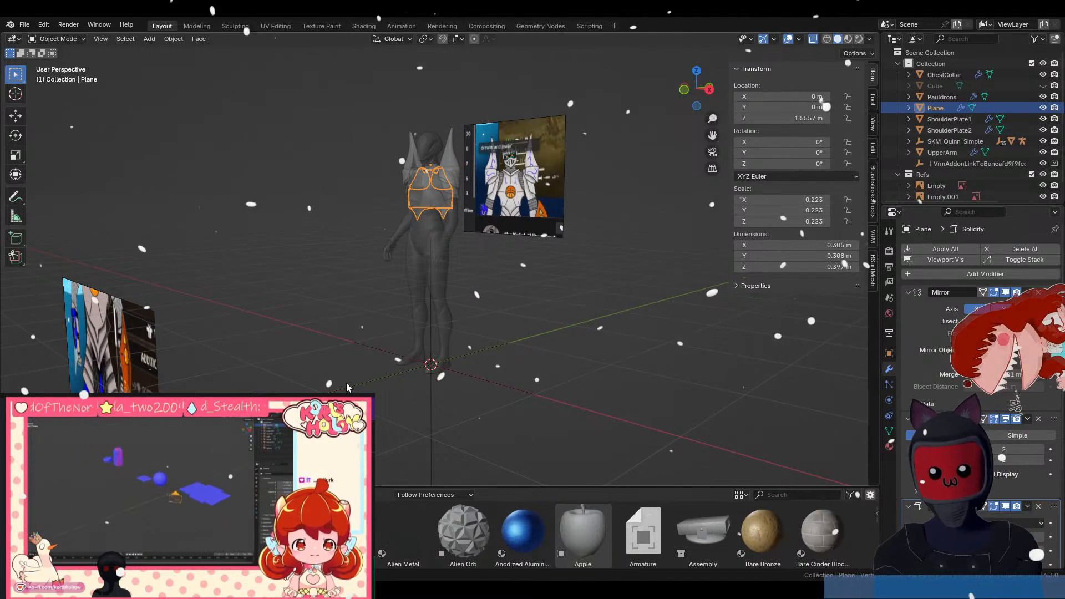
pyautogui.moveTo(346, 383); pyautogui.dragTo(466, 364, button='middle')
pyautogui.click(441, 210)
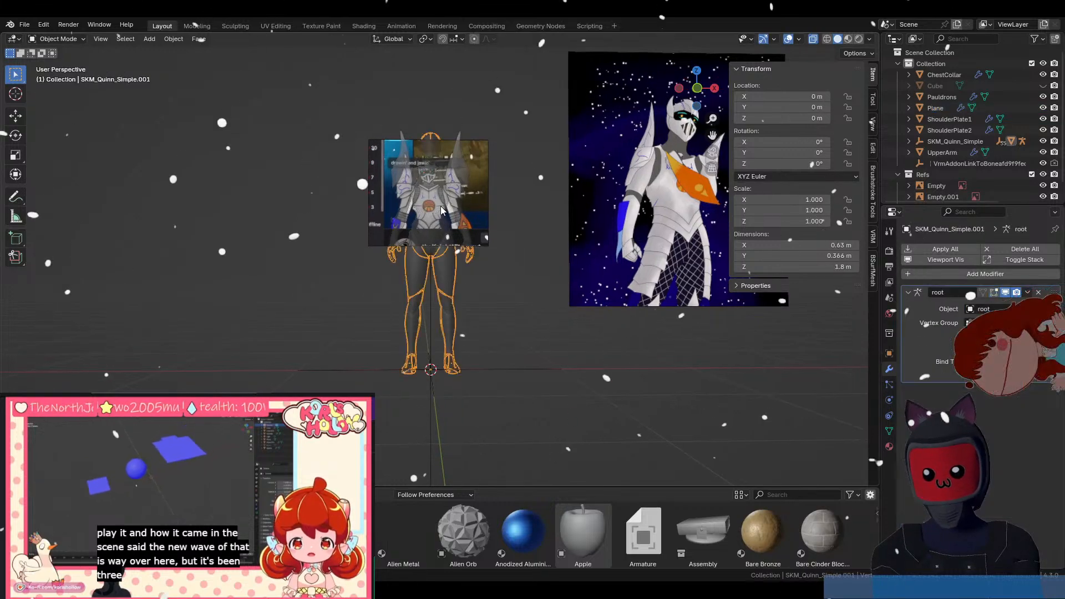
pyautogui.click(433, 238)
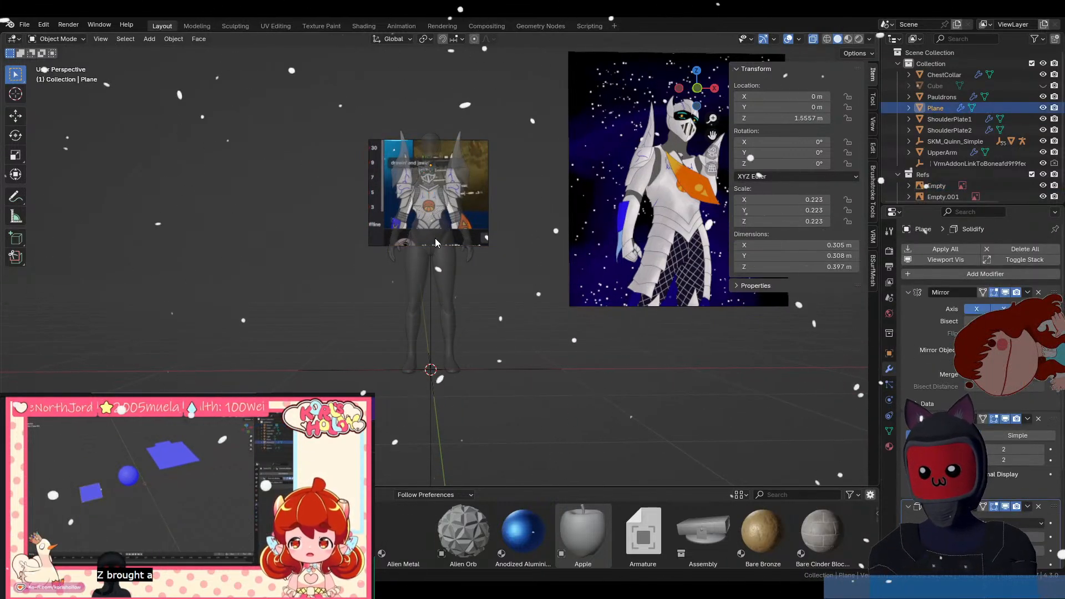
pyautogui.hotkey('alt', 'z')
pyautogui.scroll(5, 478, 261)
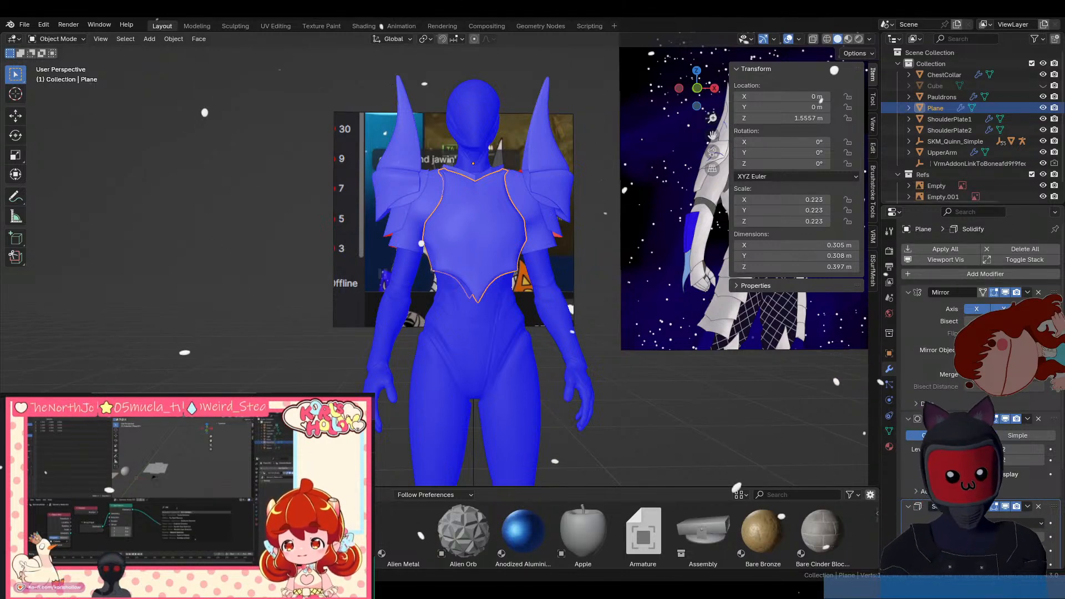
# Look through the Viewport Shading and Viewport Overlays options, and open the Preferences.
pyautogui.click(870, 39)
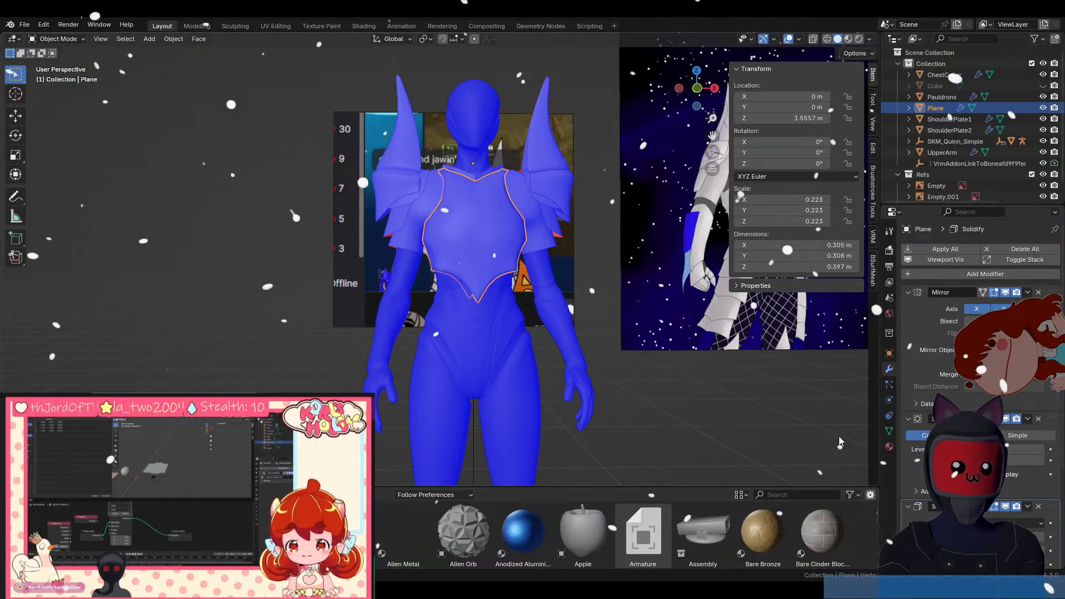
pyautogui.click(871, 40)
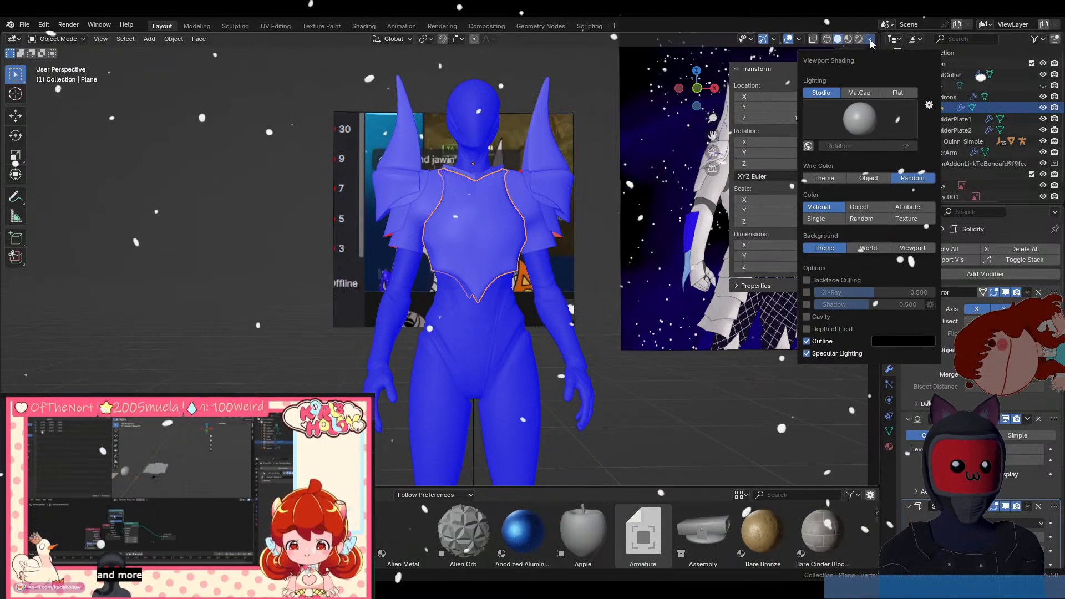
pyautogui.click(800, 39)
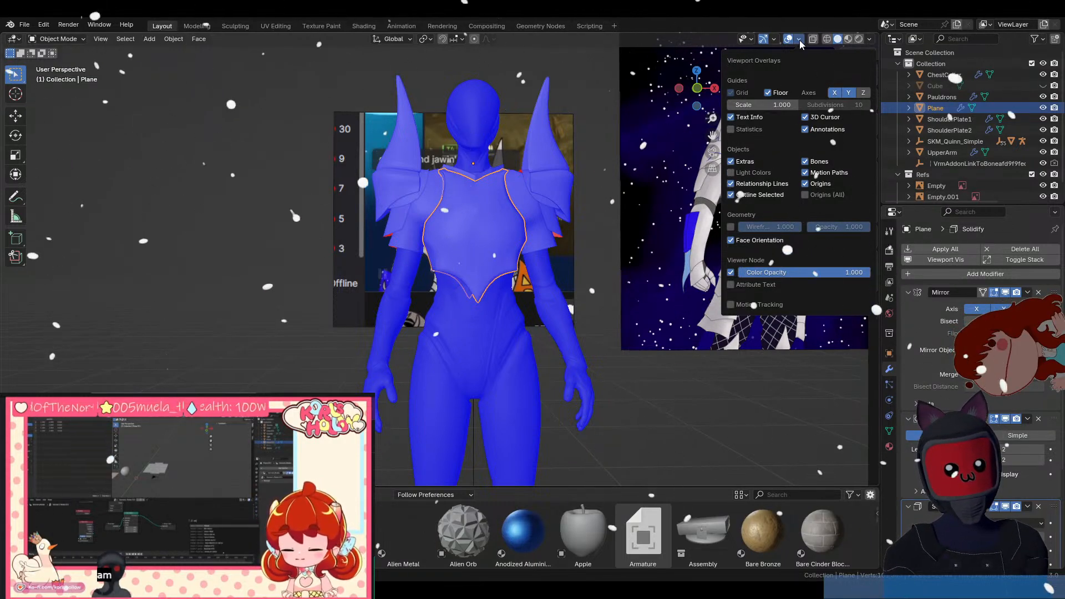
pyautogui.moveTo(775, 42)
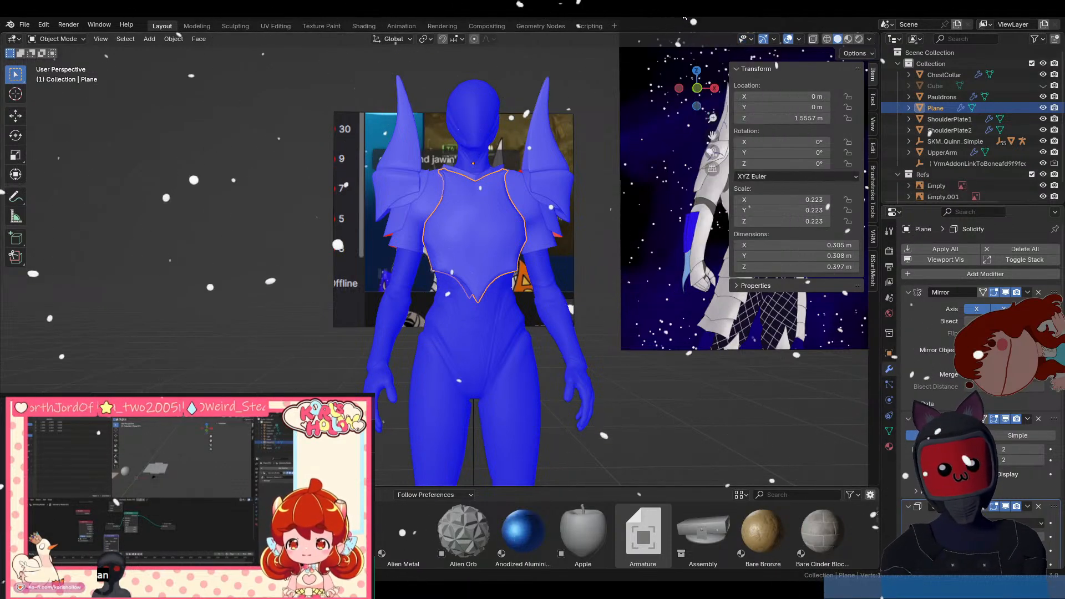
pyautogui.click(43, 24)
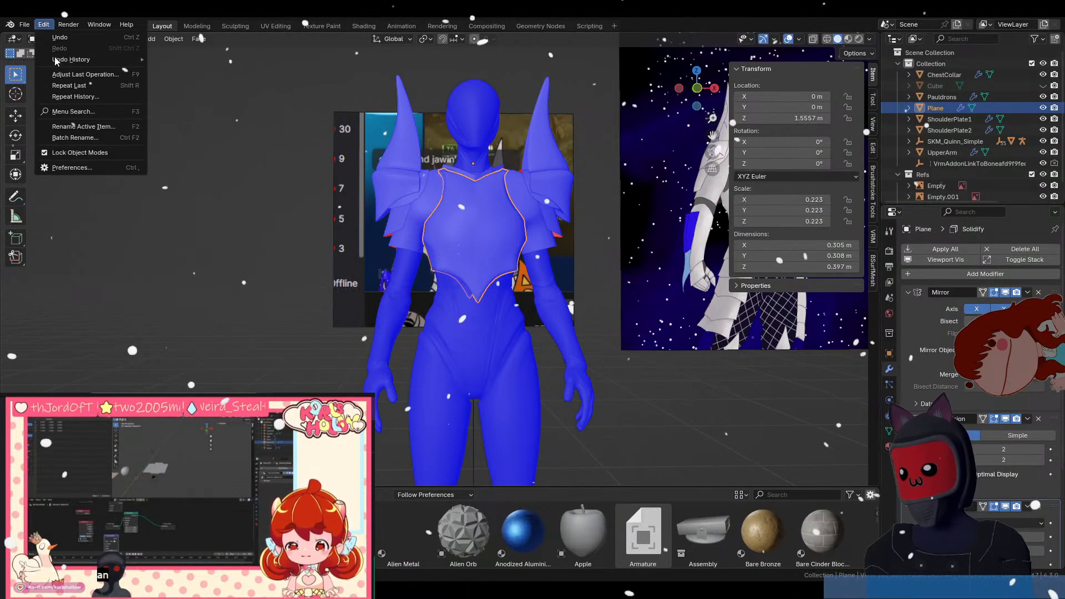
pyautogui.click(85, 167)
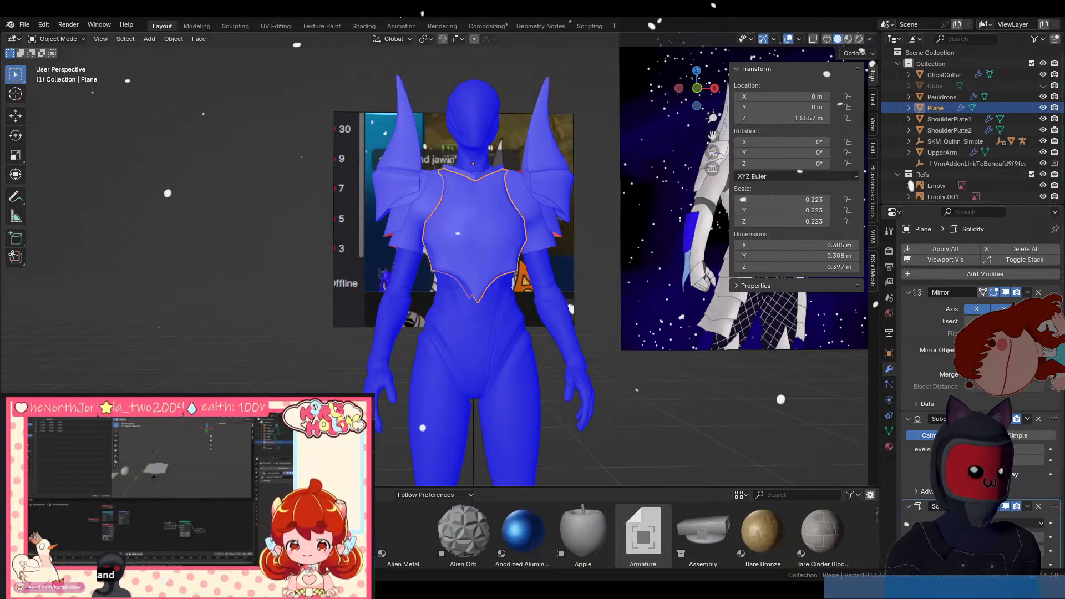
pyautogui.moveTo(478, 222); pyautogui.dragTo(455, 195, button='middle')
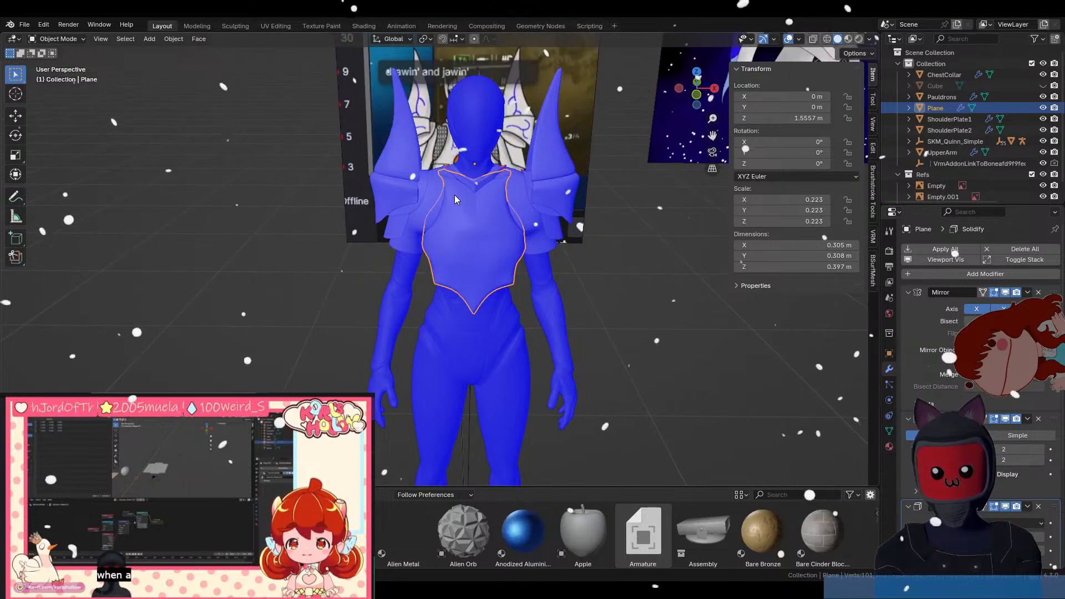
# Enter Edit Mode on the Plane chest armour and raise the centre neckline vertex along Z.
pyautogui.press('Tab')
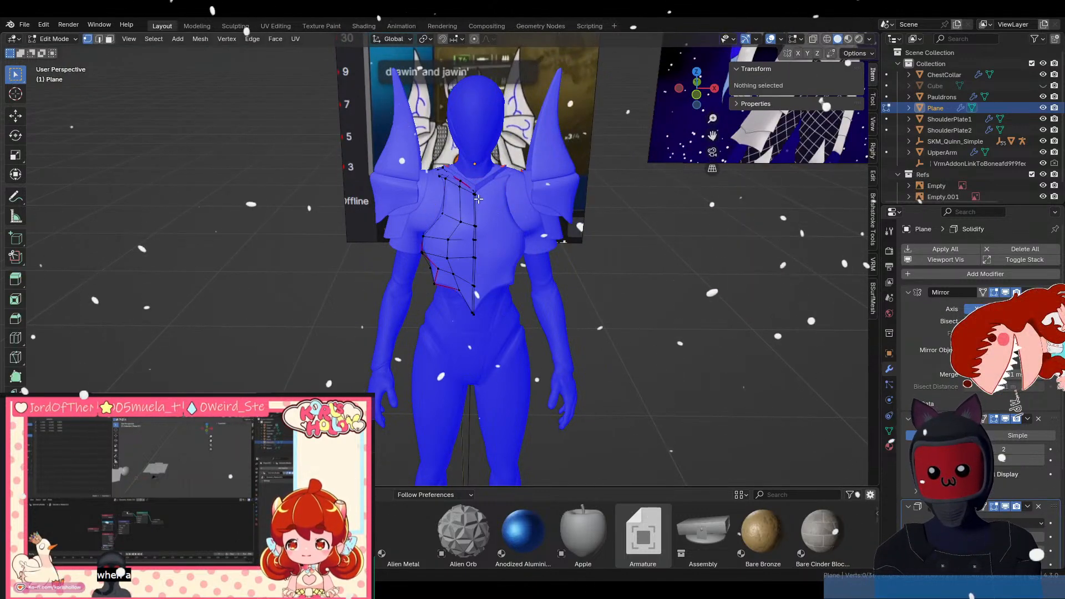
pyautogui.click(478, 198)
pyautogui.moveTo(478, 199); pyautogui.dragTo(475, 236, button='middle')
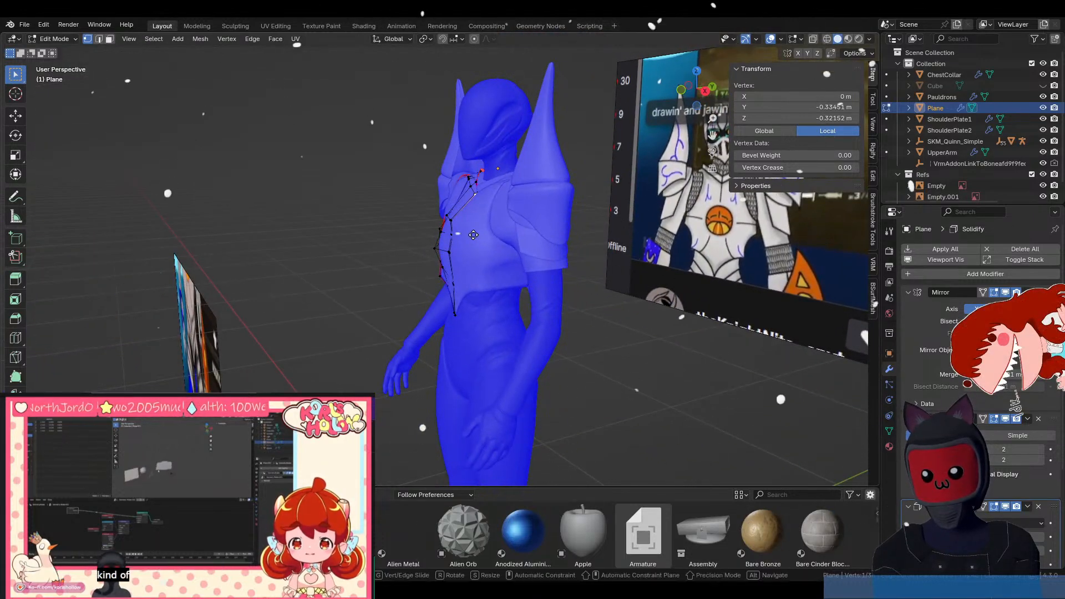
pyautogui.press('z')
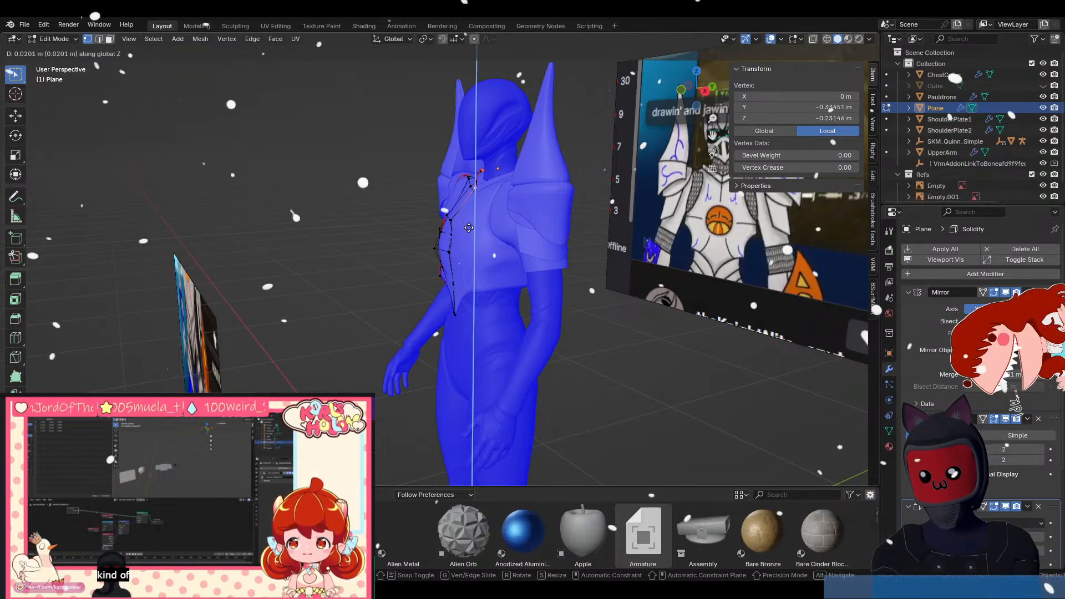
pyautogui.click(464, 237)
# Select both vertices at the tip of the V neckline and raise them along Z to a local median of about -0.304 m.
pyautogui.moveTo(464, 224); pyautogui.dragTo(467, 177, button='middle')
pyautogui.scroll(5, 500, 230)
pyautogui.keyDown('shift'); pyautogui.click(467, 177); pyautogui.keyUp('shift')
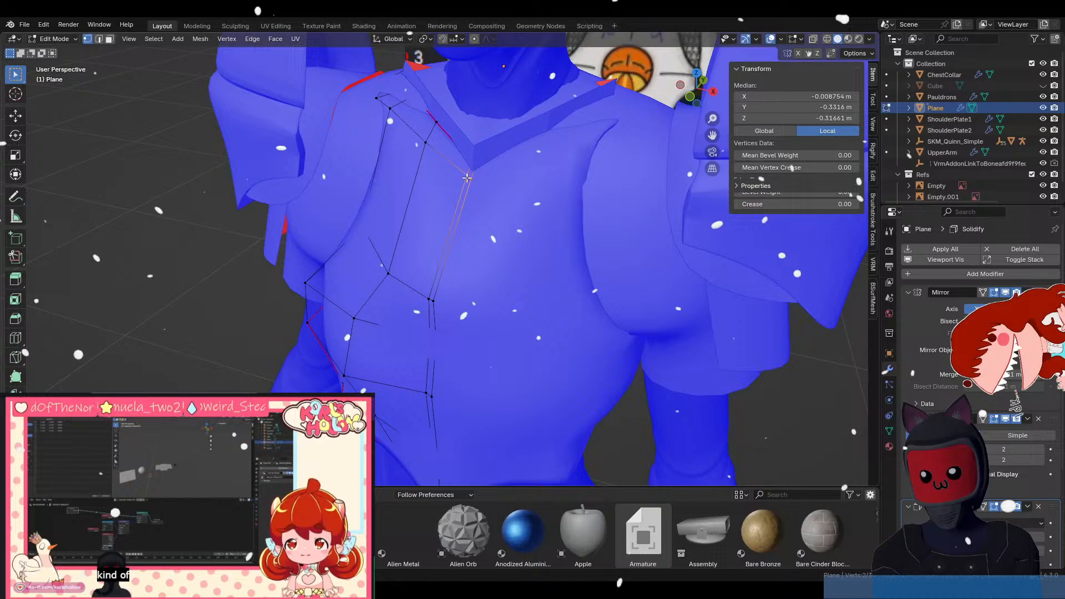
pyautogui.press('g')
pyautogui.press('z')
pyautogui.click(516, 225)
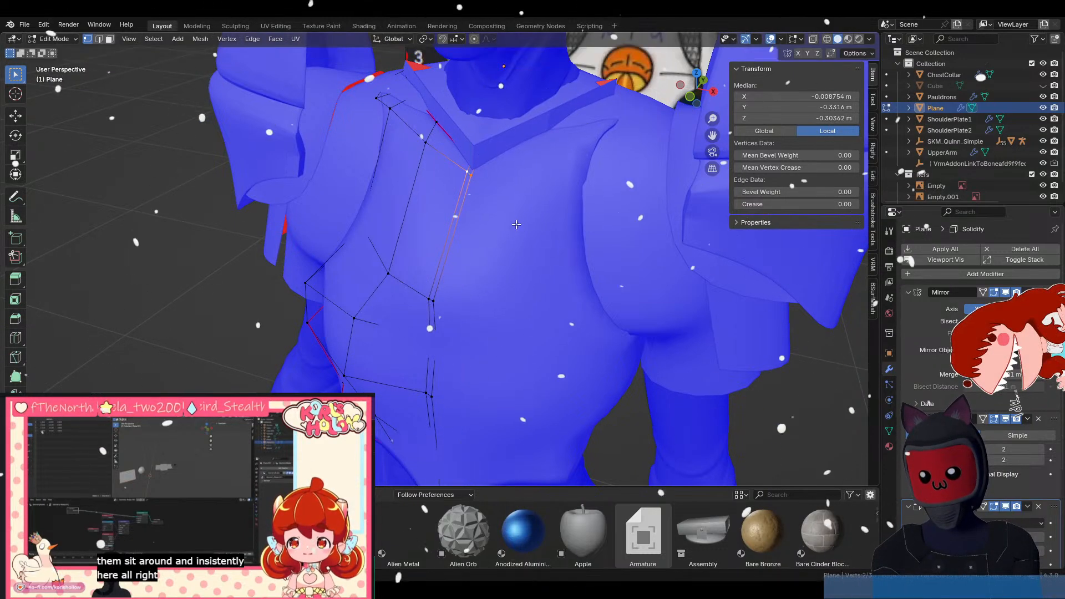
# Select the two vertices at the shoulder-top end of the chest plate and raise them about 0.01 m along Z.
pyautogui.keyDown('shift'); pyautogui.moveTo(436, 138); pyautogui.dragTo(523, 176, button='middle'); pyautogui.keyUp('shift')
pyautogui.click(525, 177)
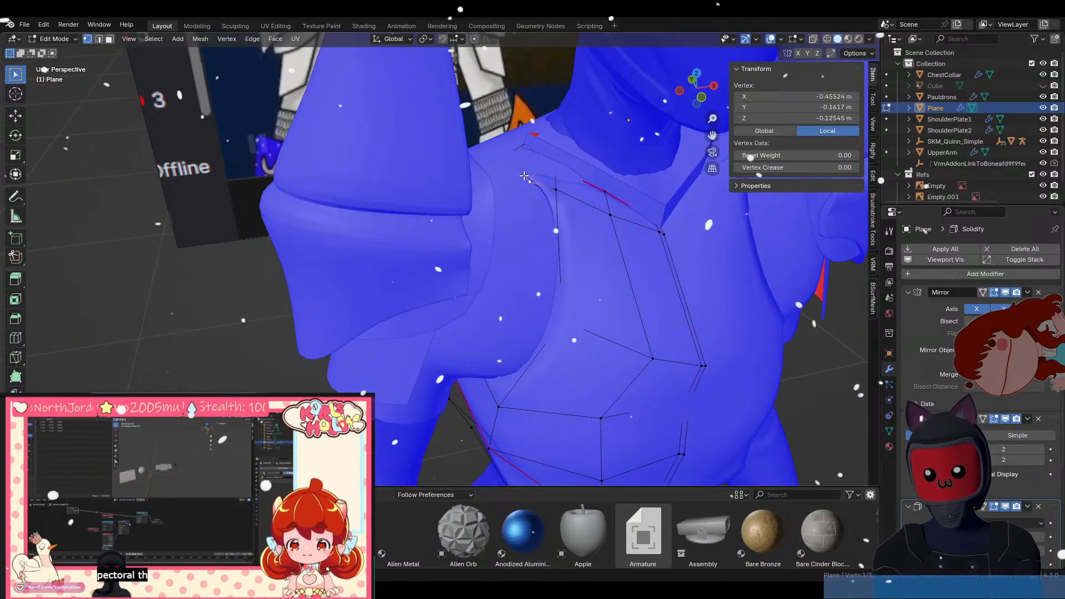
pyautogui.hotkey('alt', 'z')
pyautogui.click(526, 146)
pyautogui.keyDown('shift'); pyautogui.click(527, 146); pyautogui.keyUp('shift')
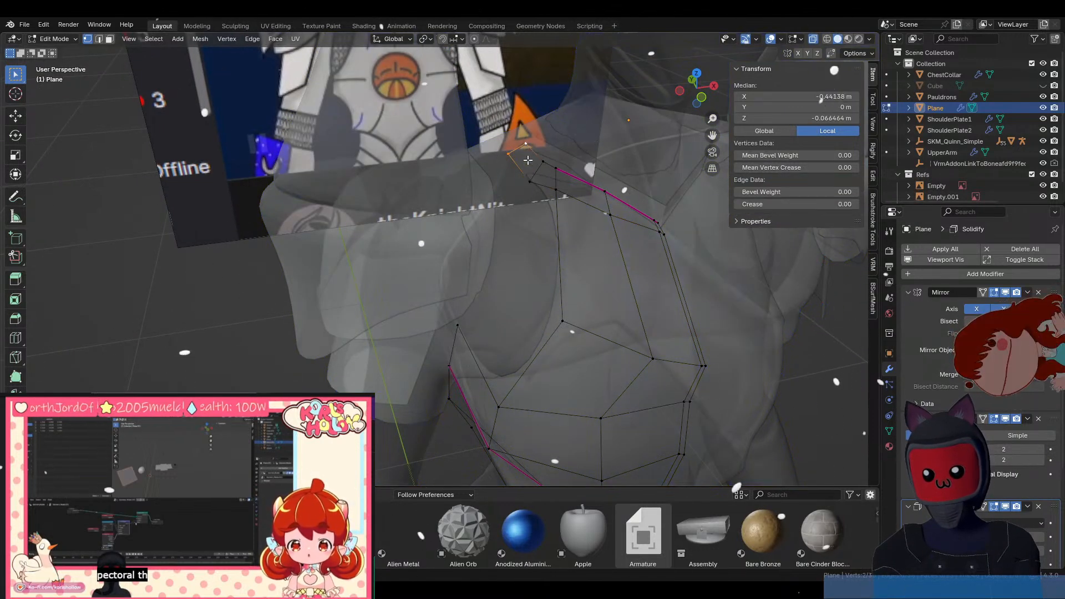
pyautogui.hotkey('alt', 'z')
pyautogui.press('g')
pyautogui.press('z')
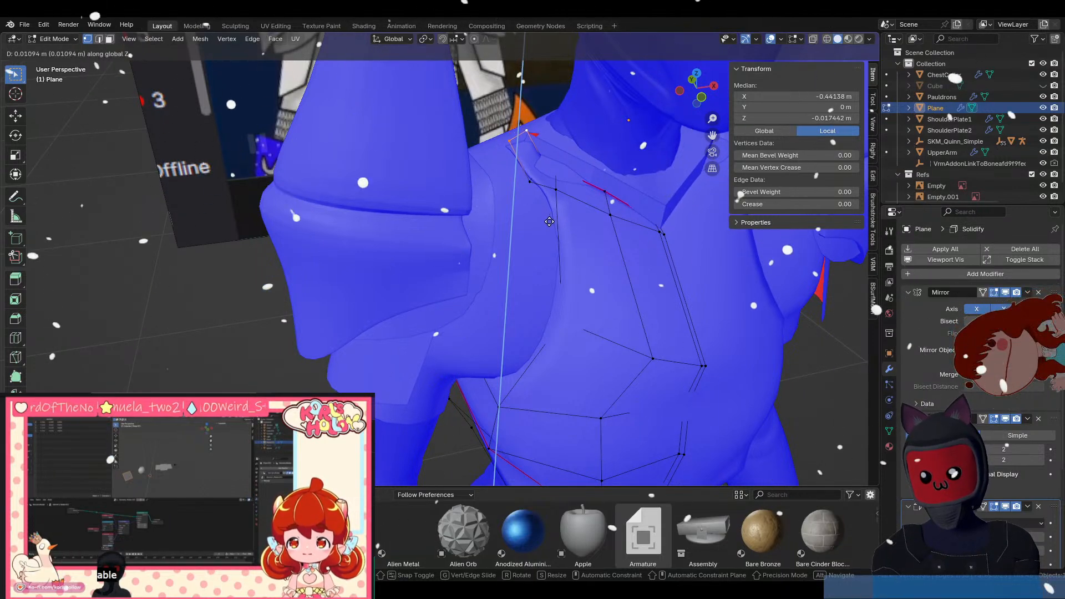
pyautogui.click(547, 216)
# Raise the two vertices just in front of the shoulder-top edge along Z to a local median of about -0.1 m.
pyautogui.click(530, 182)
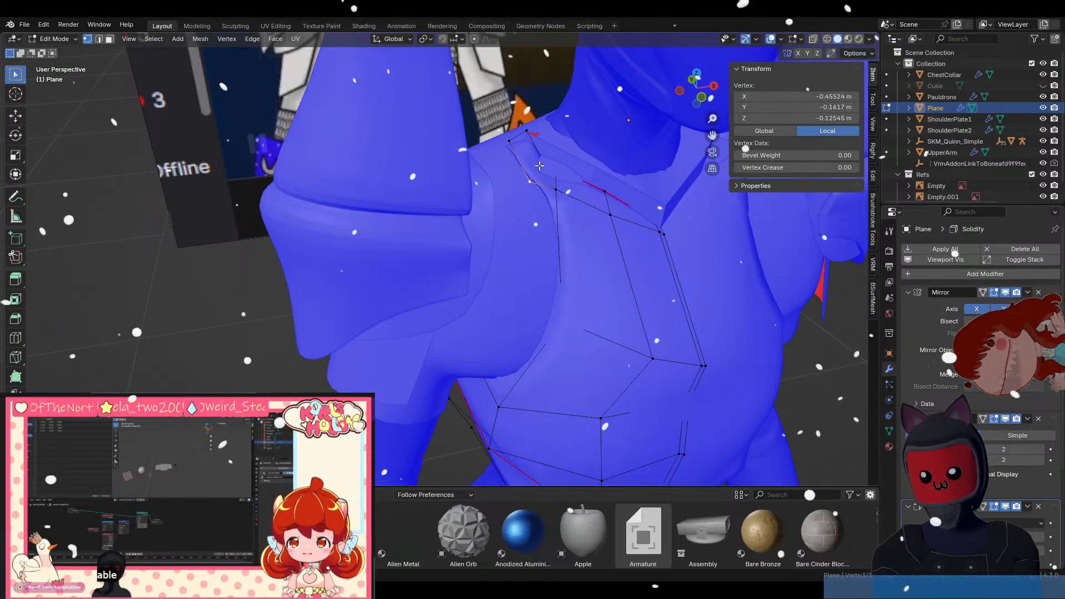
pyautogui.keyDown('shift'); pyautogui.click(540, 156); pyautogui.keyUp('shift')
pyautogui.press('g')
pyautogui.press('z')
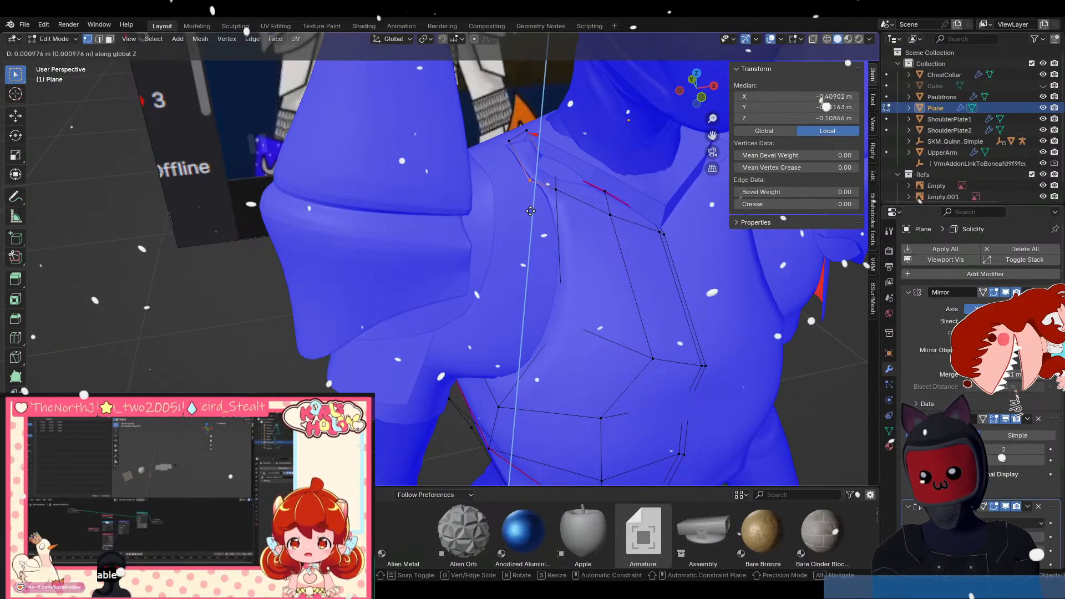
pyautogui.click(530, 210)
# Raise the inner, neck-side vertex of that front shoulder pair about 0.002 m along Z.
pyautogui.moveTo(530, 212); pyautogui.dragTo(537, 165, button='middle')
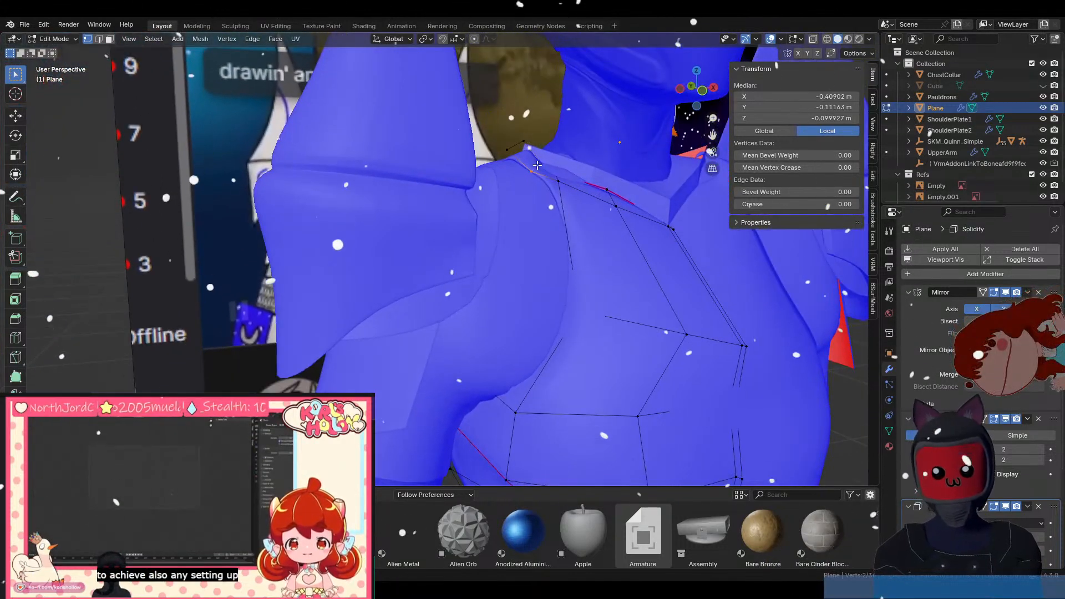
pyautogui.click(538, 165)
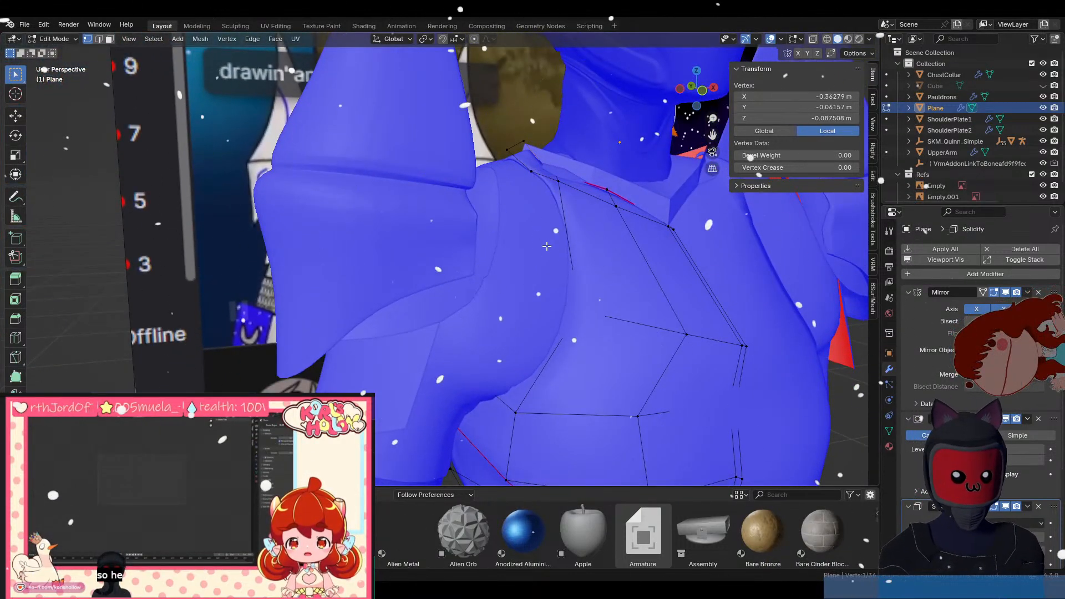
pyautogui.press('g')
pyautogui.press('z')
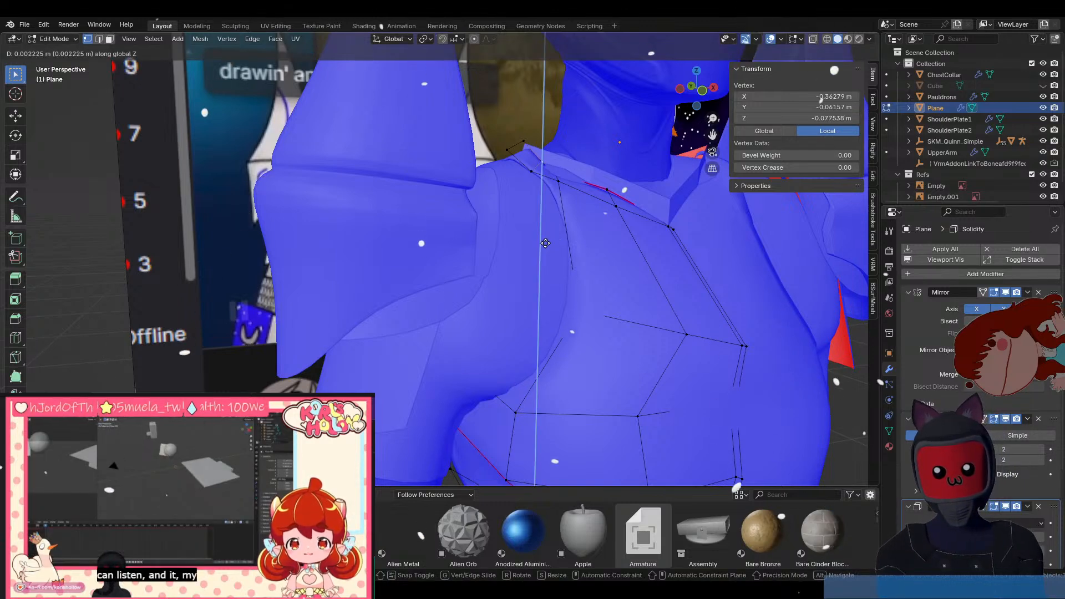
# Lower the inner shoulder-top vertex beside the neck along Z to a local height of about -0.019 m.
pyautogui.click(522, 136)
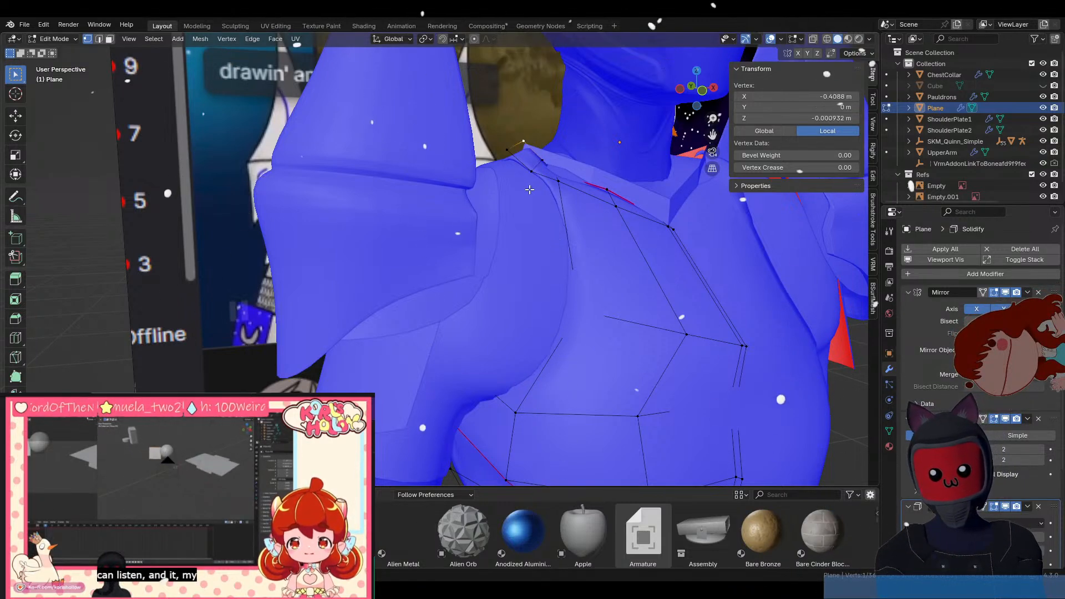
pyautogui.moveTo(530, 189); pyautogui.dragTo(527, 224, button='middle')
pyautogui.press('g')
pyautogui.press('z')
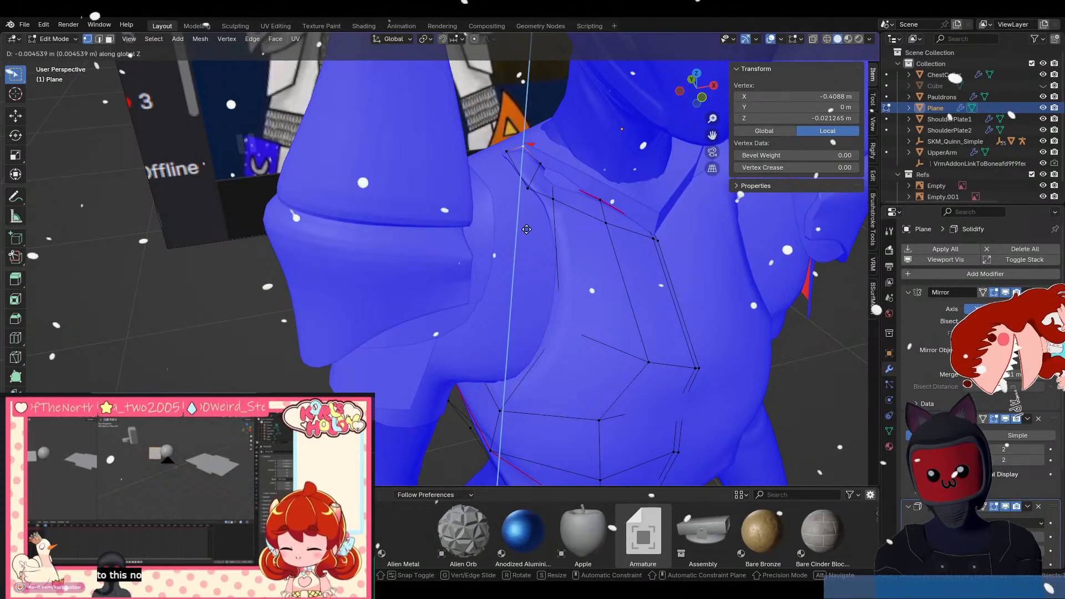
pyautogui.click(527, 229)
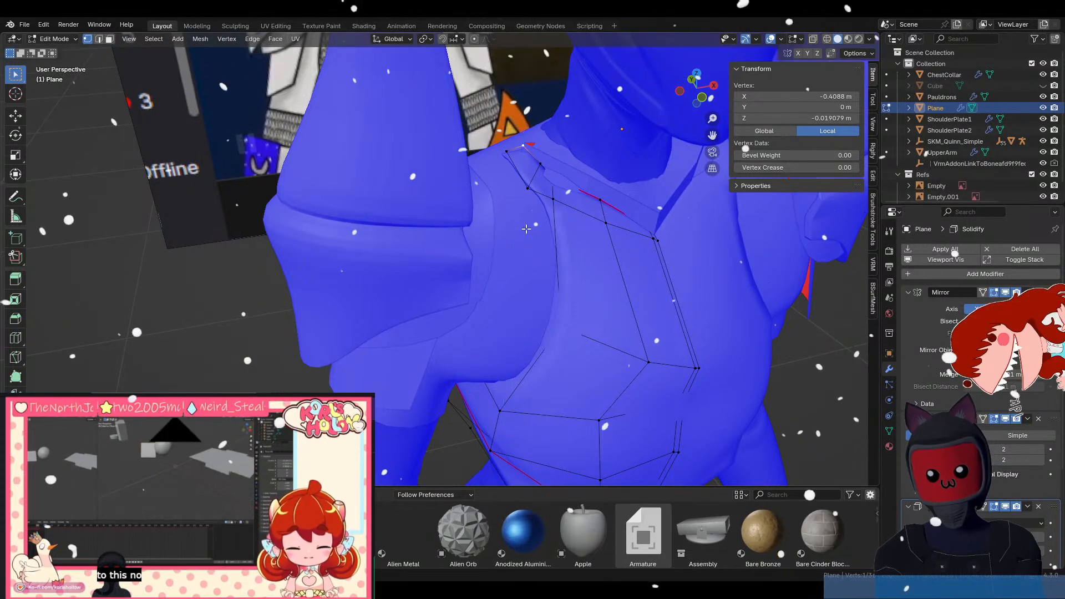
# Raise the next collar-edge vertex towards the chest along Z to a local height of about -0.088 m.
pyautogui.moveTo(526, 230); pyautogui.dragTo(501, 213, button='middle')
pyautogui.click(544, 190)
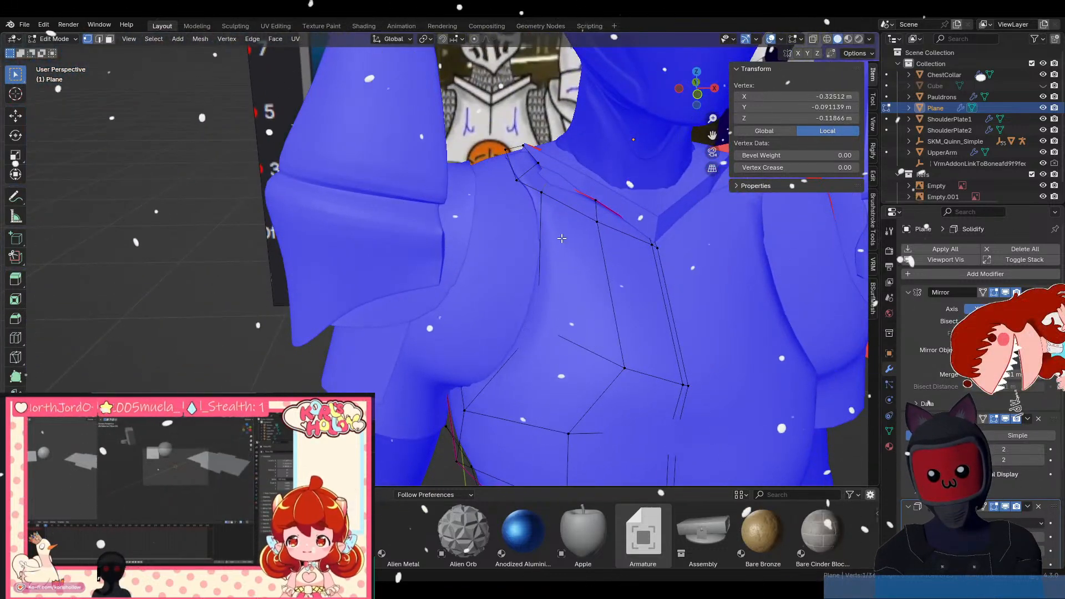
pyautogui.press('g')
pyautogui.press('z')
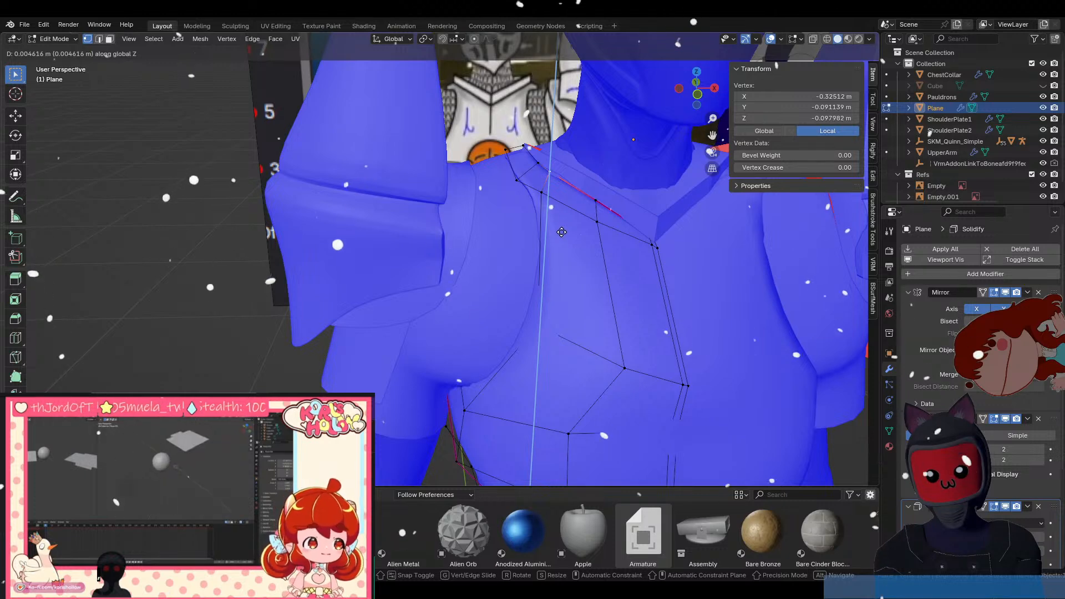
pyautogui.click(566, 236)
pyautogui.moveTo(566, 236); pyautogui.dragTo(547, 245, button='middle')
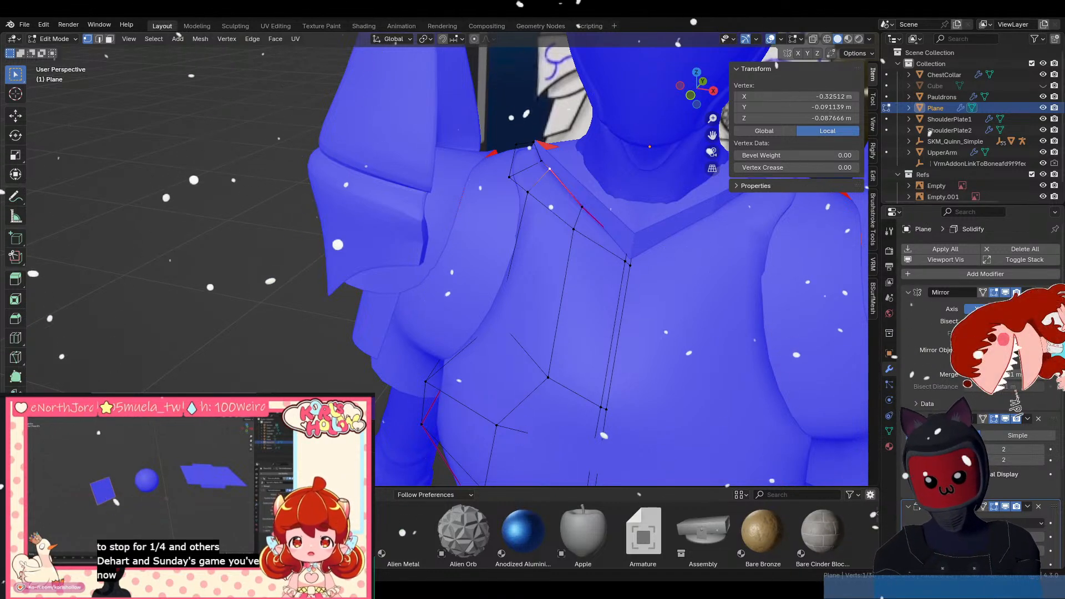
# Deselect the mesh and start a new default scene without saving the changes to theKnightNite.blend.
pyautogui.scroll(-5, 230, 258)
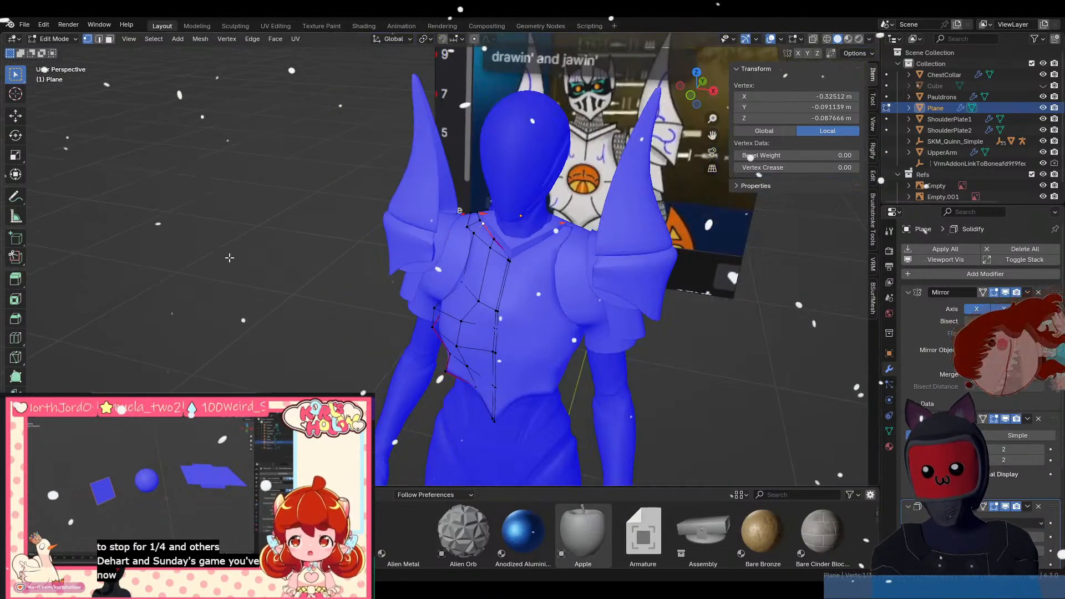
pyautogui.click(229, 258)
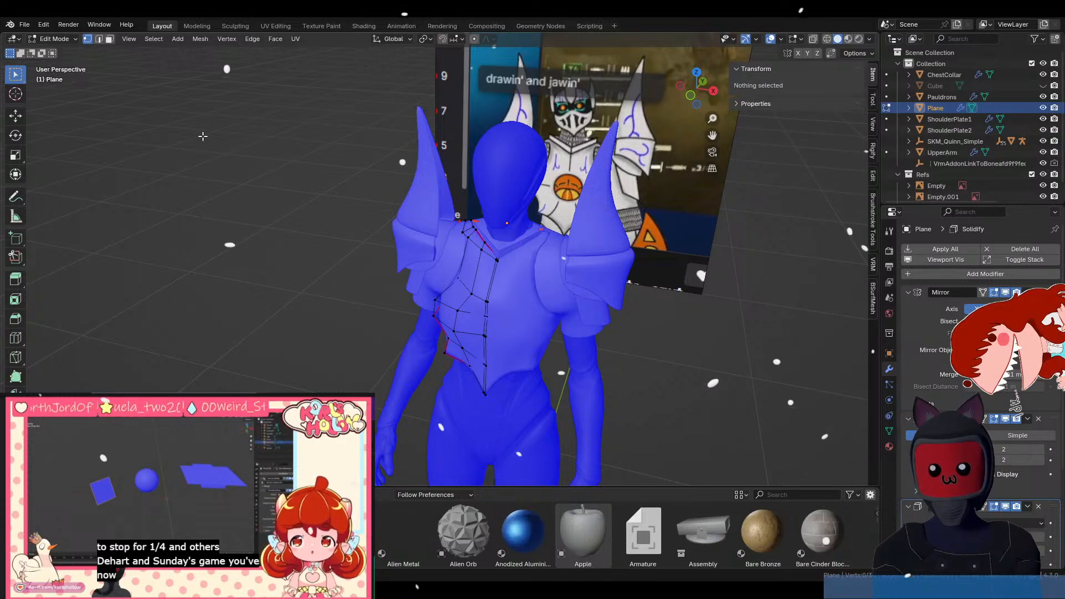
pyautogui.click(26, 26)
pyautogui.click(148, 31)
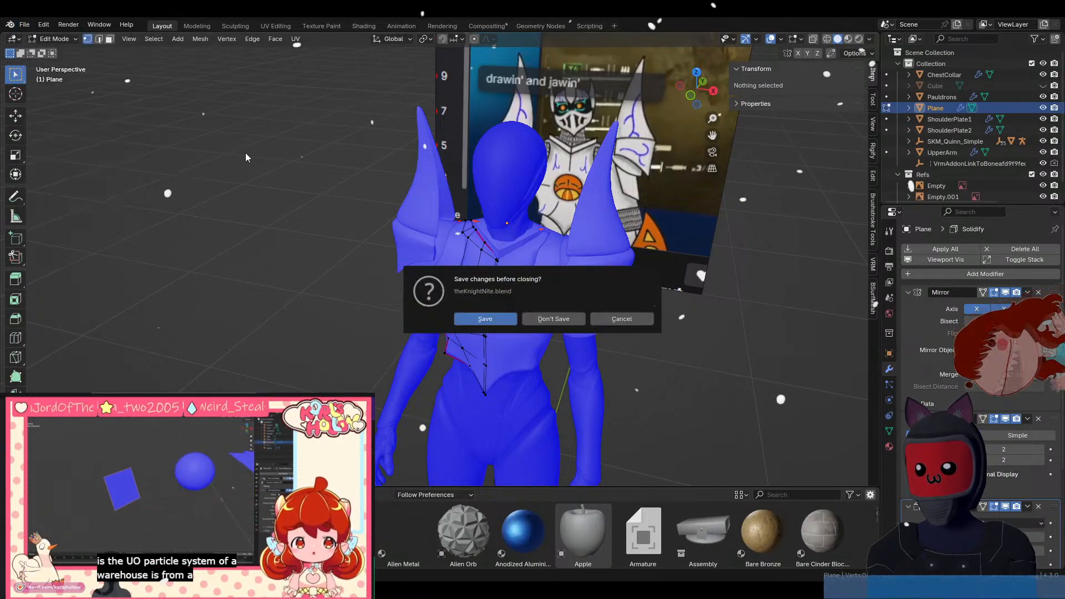
pyautogui.click(572, 320)
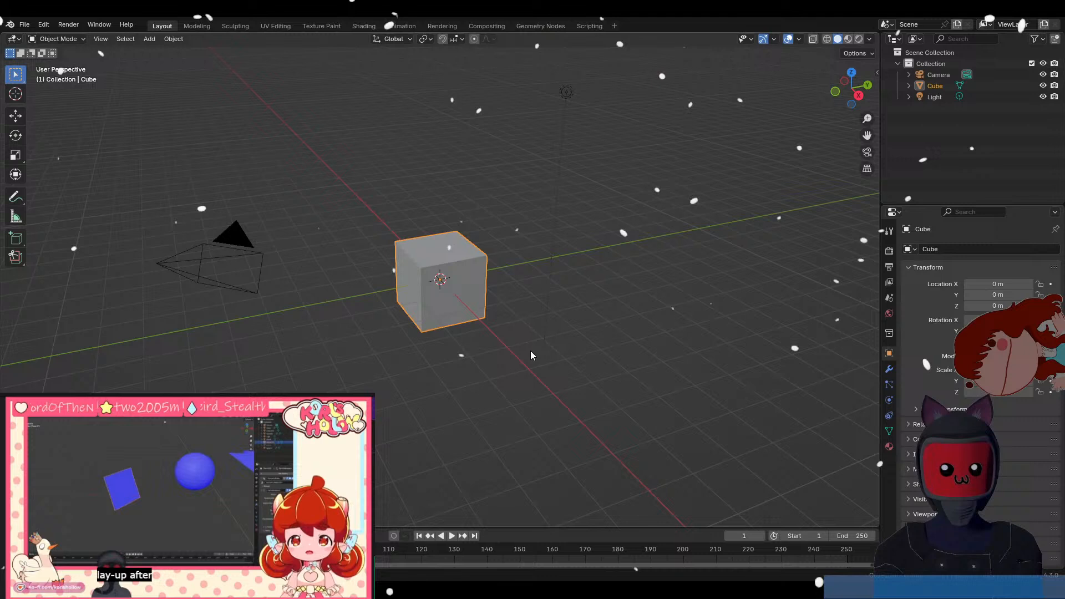
# Delete the default camera, cube and light from the new scene.
pyautogui.press('a')
pyautogui.press('x')
pyautogui.click(448, 329)
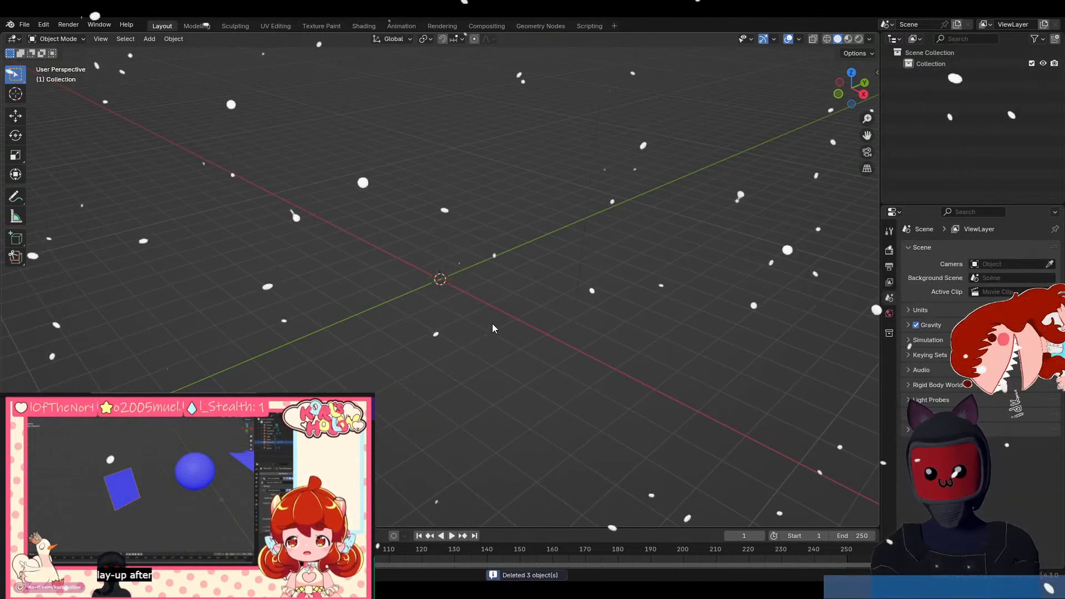
# Add a UV Sphere at the origin and give it a new emitter particle system.
pyautogui.hotkey('shift', 'a')
pyautogui.moveTo(495, 320)
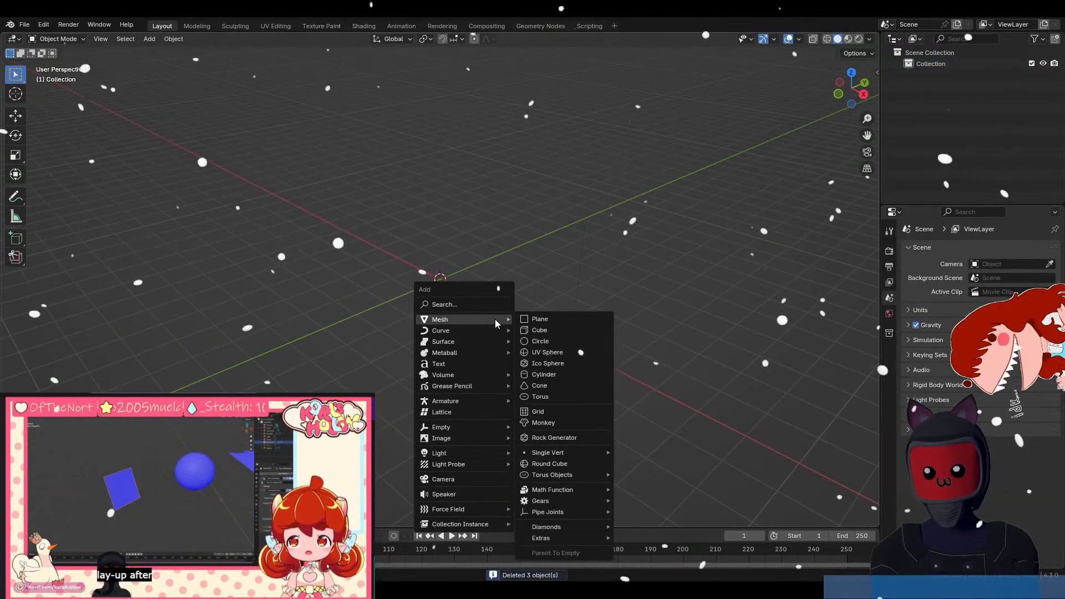
pyautogui.click(545, 353)
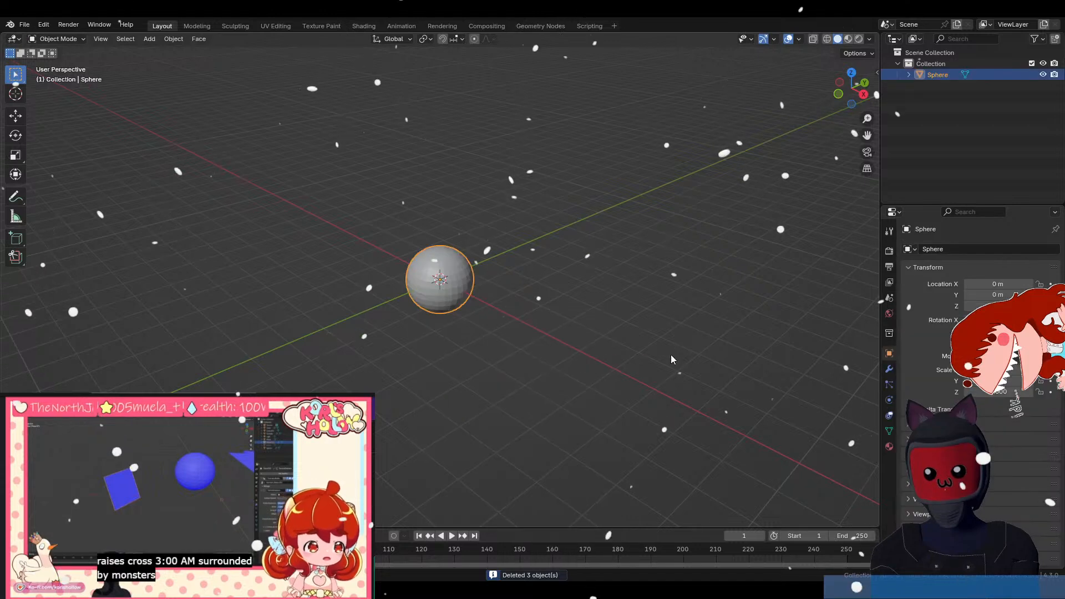
pyautogui.click(889, 383)
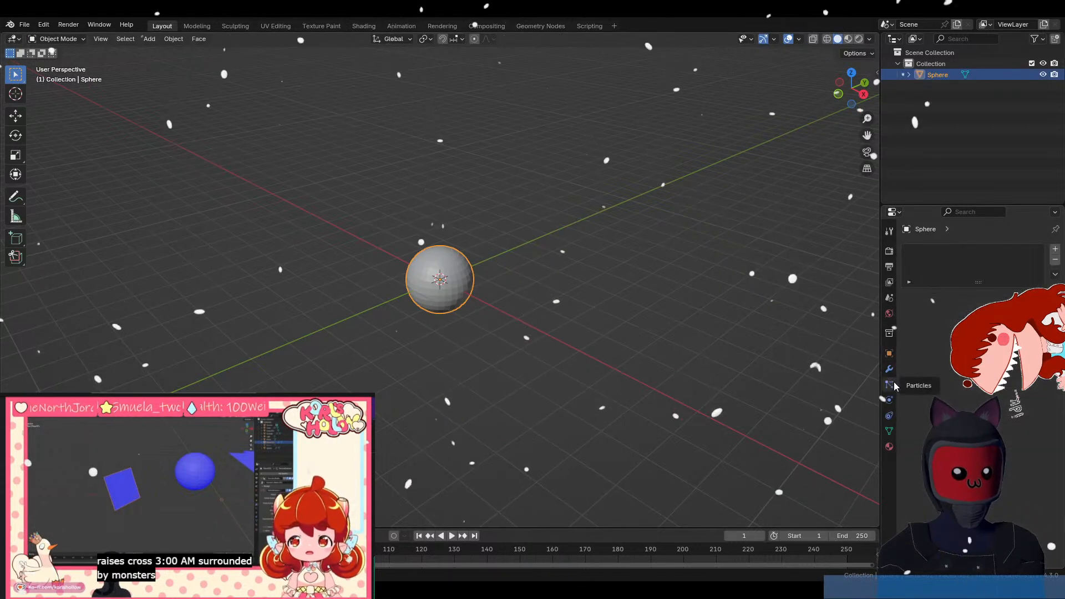
pyautogui.click(1056, 248)
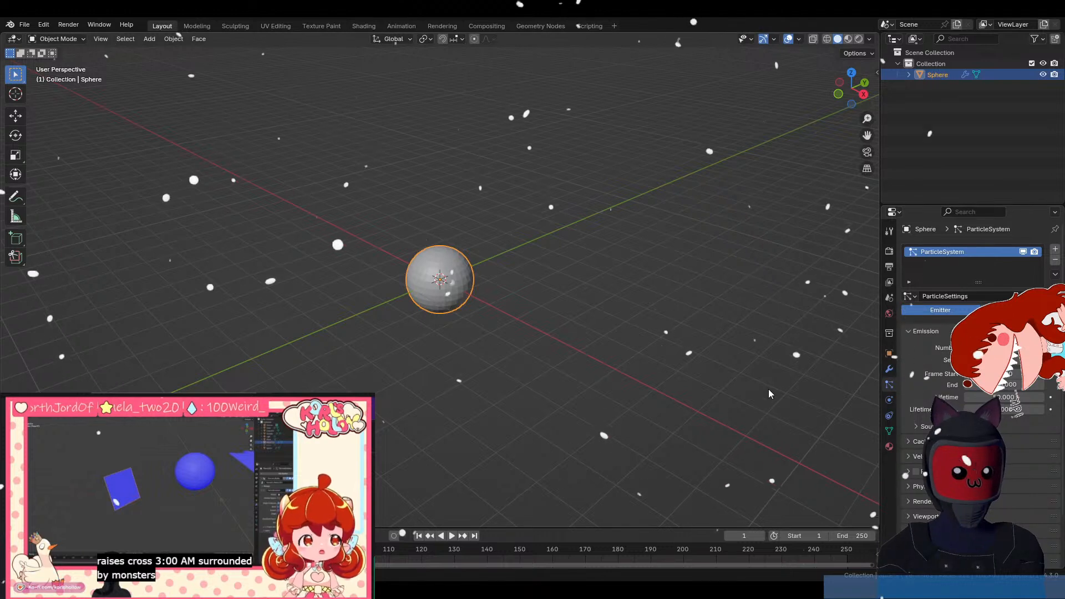
# Add a plane and move it along the Y axis clear of the sphere, on the negative side.
pyautogui.hotkey('shift', 'a')
pyautogui.moveTo(687, 352)
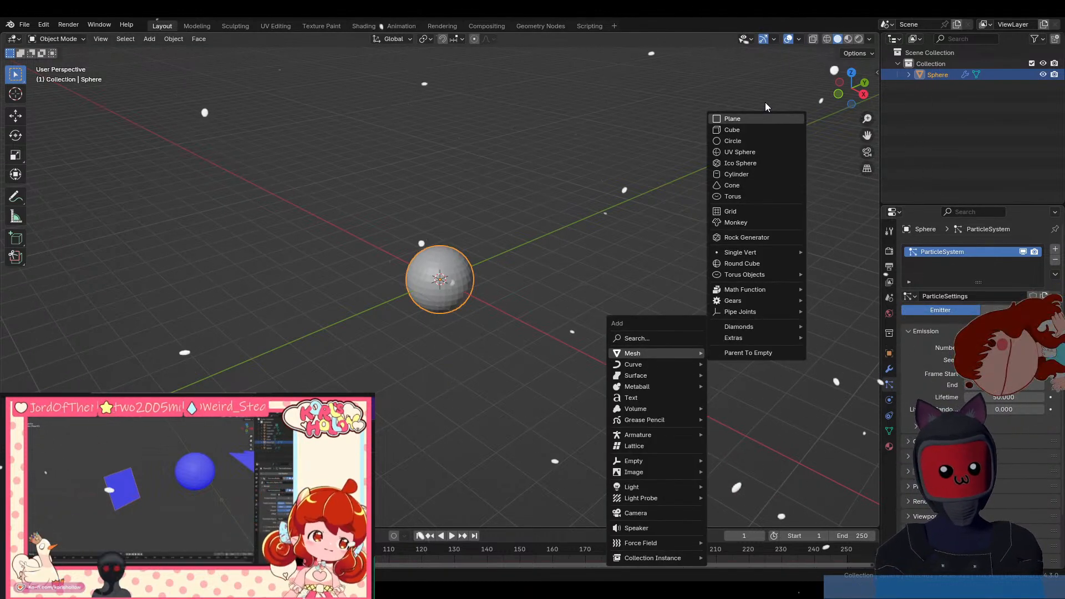
pyautogui.click(756, 118)
pyautogui.press('g')
pyautogui.press('x')
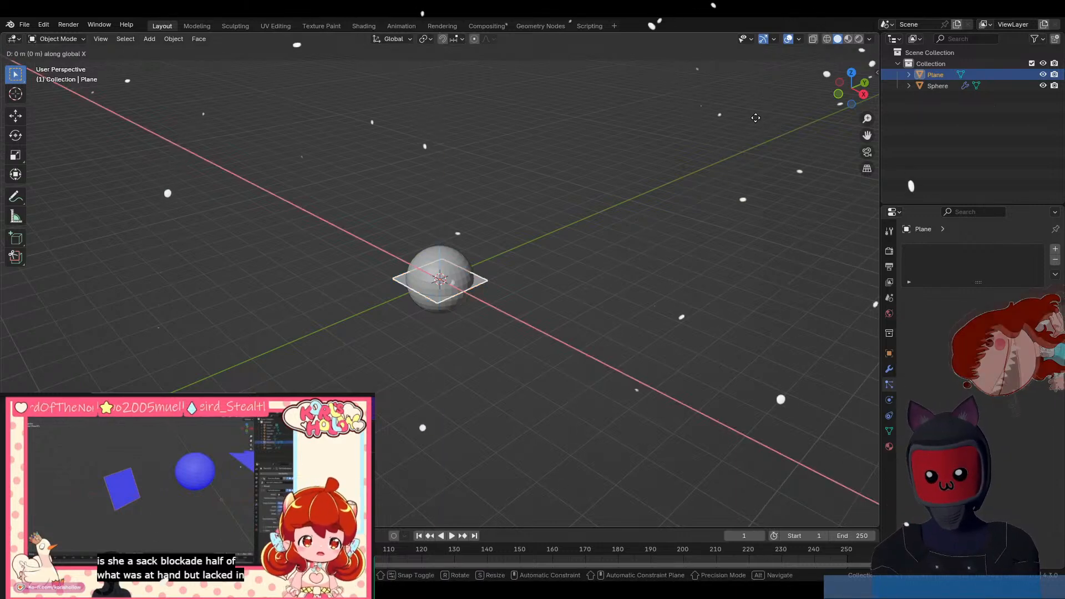
pyautogui.press('y')
pyautogui.click(622, 196)
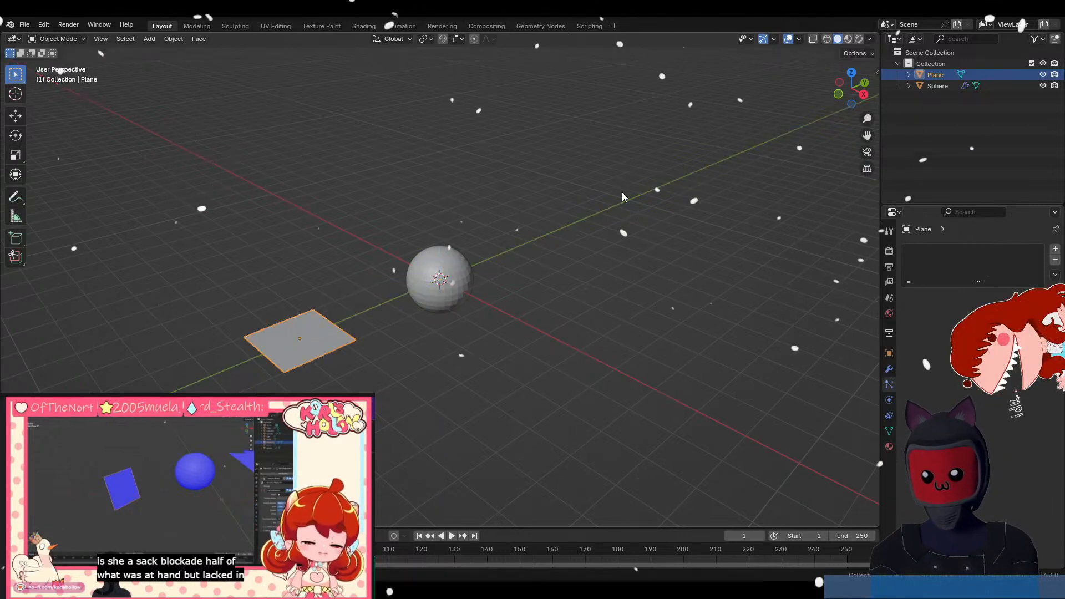
# Select the sphere and look through its particle emission source settings and its modifier stack.
pyautogui.click(440, 278)
pyautogui.moveTo(602, 284); pyautogui.dragTo(548, 286, button='middle')
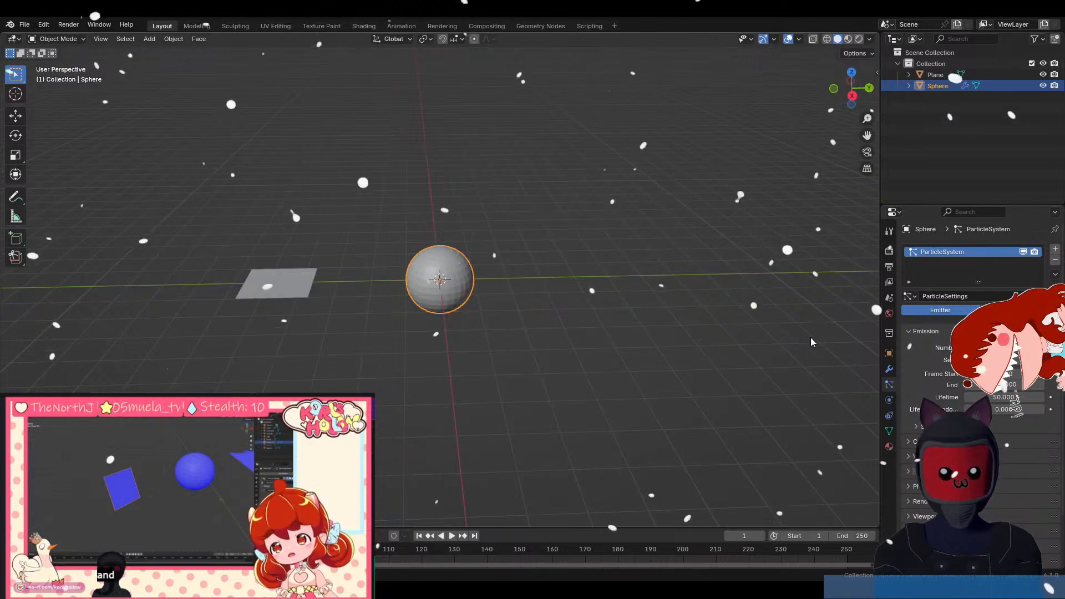
pyautogui.scroll(-2, 933, 382)
pyautogui.scroll(-1, 933, 381)
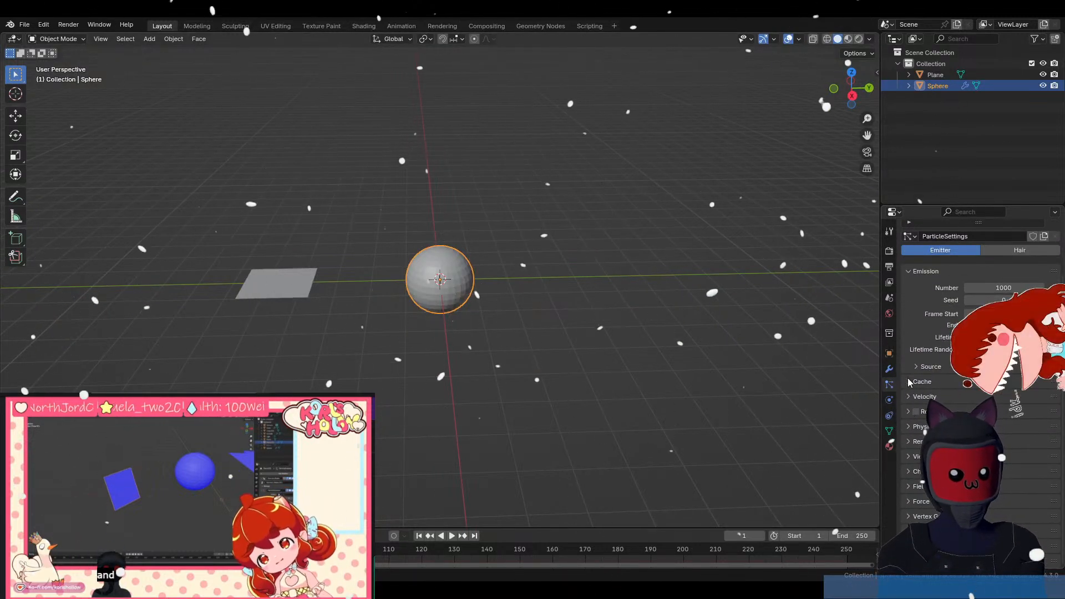
pyautogui.click(913, 369)
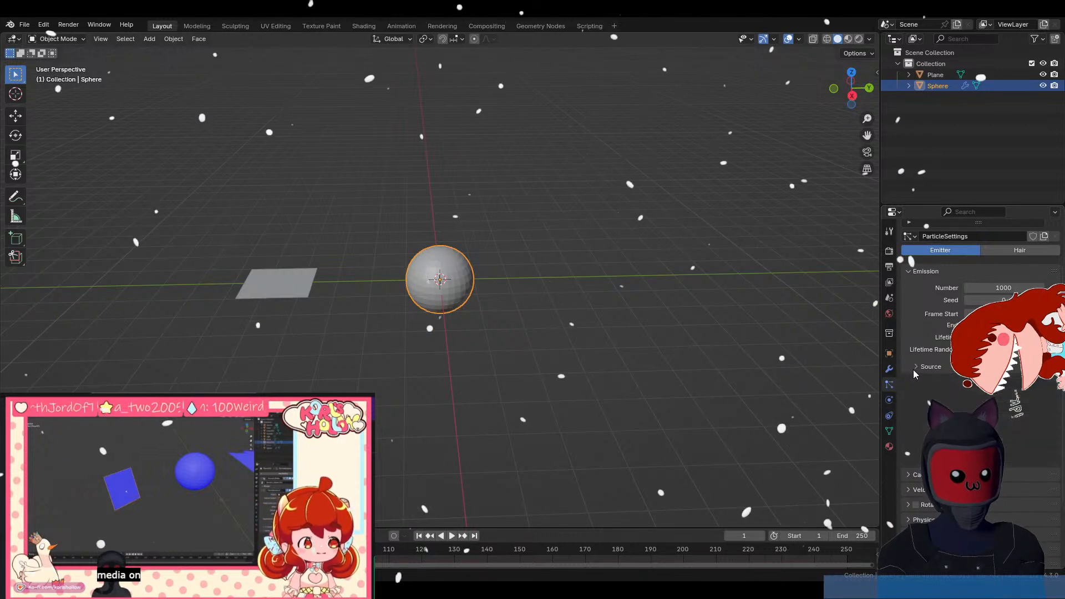
pyautogui.click(913, 370)
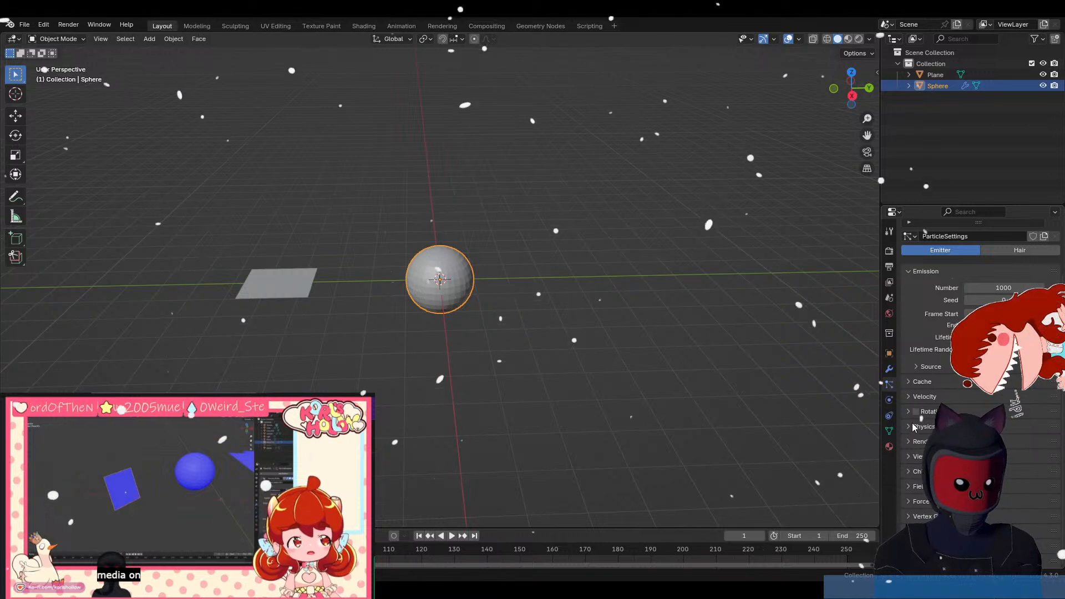
pyautogui.click(889, 370)
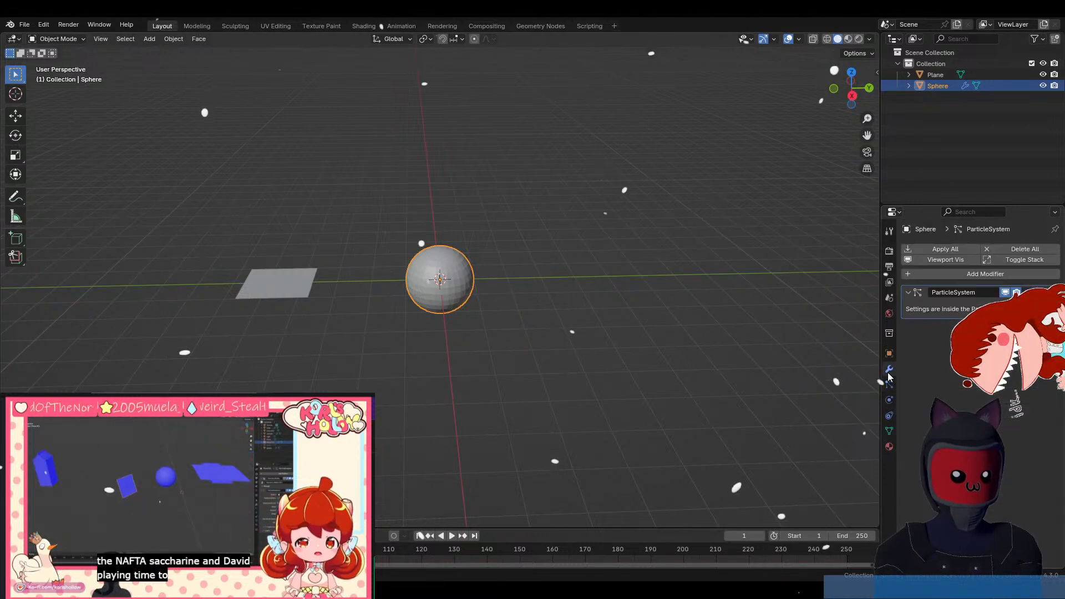
pyautogui.click(889, 386)
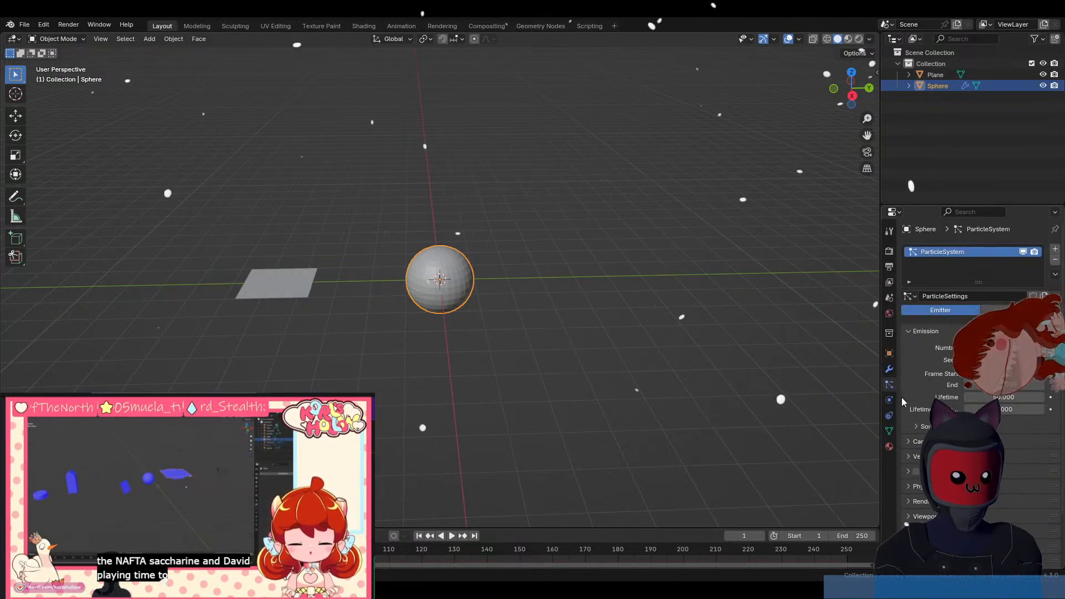
# Render the sphere's particles as Object, with the plane as the instance object.
pyautogui.scroll(-3, 917, 373)
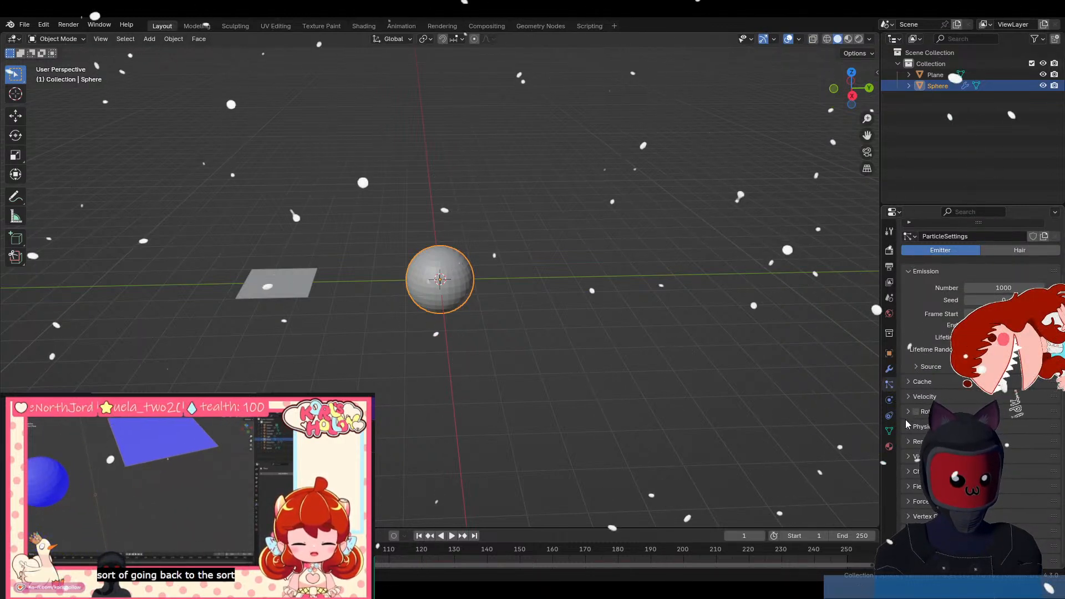
pyautogui.click(914, 441)
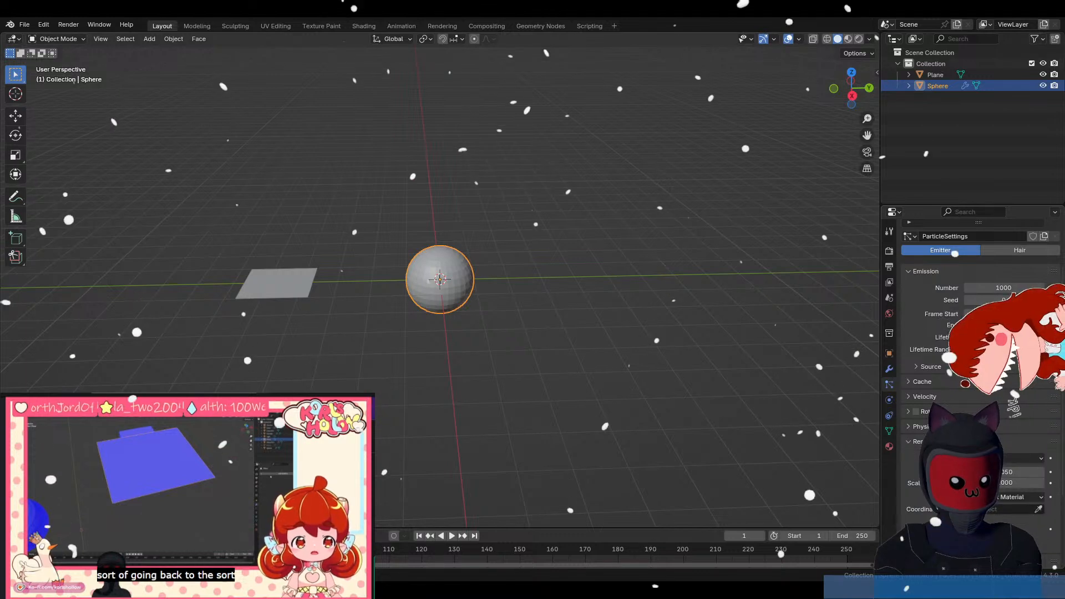
pyautogui.click(1010, 462)
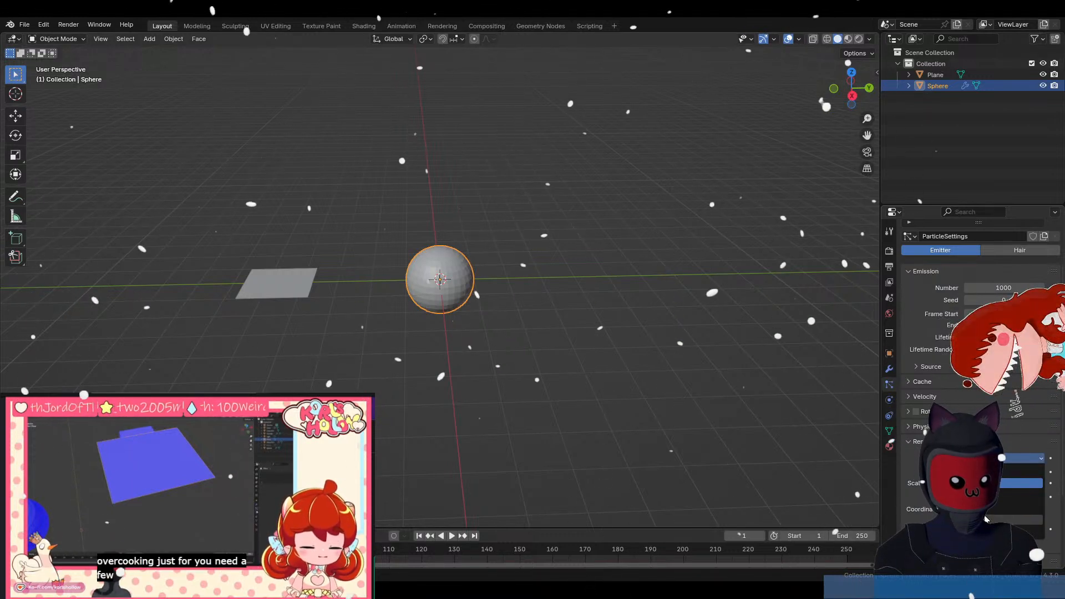
pyautogui.click(1011, 523)
pyautogui.scroll(-3, 976, 388)
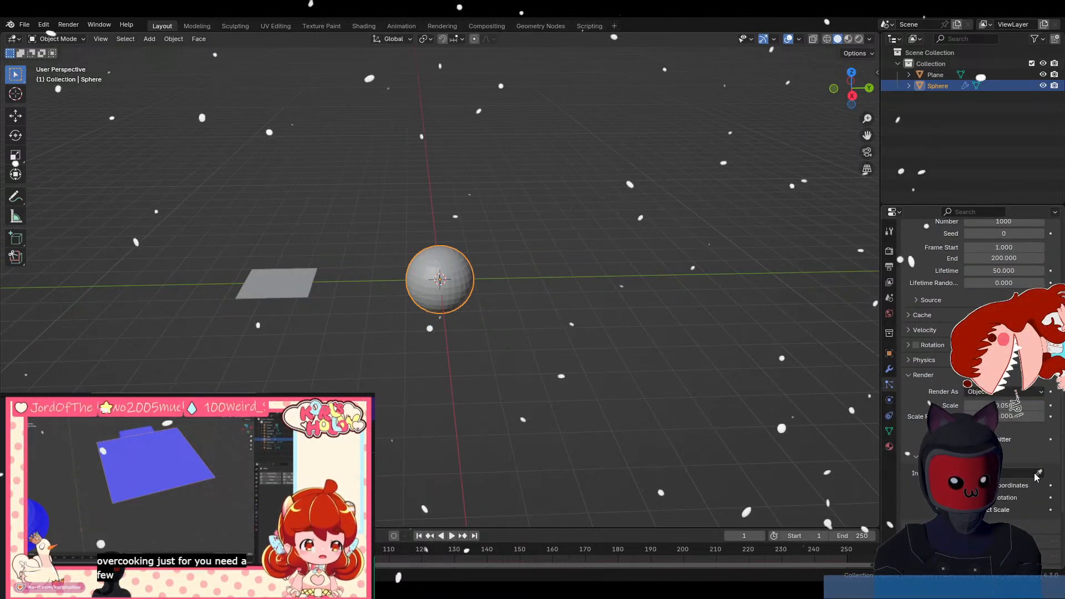
pyautogui.click(274, 278)
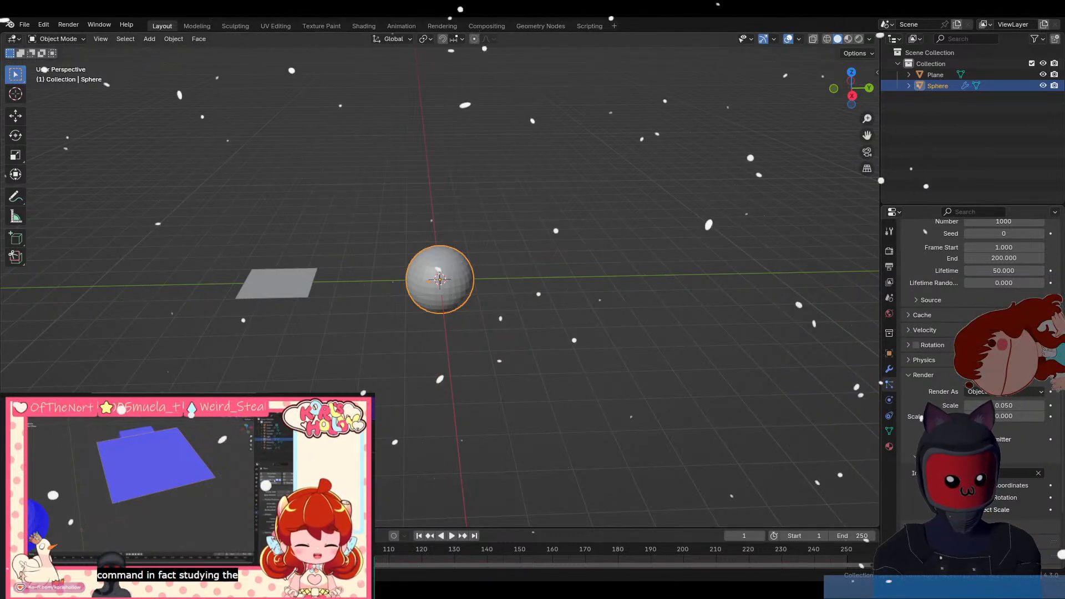
pyautogui.moveTo(494, 369); pyautogui.dragTo(588, 363, button='middle')
pyautogui.scroll(5, 946, 335)
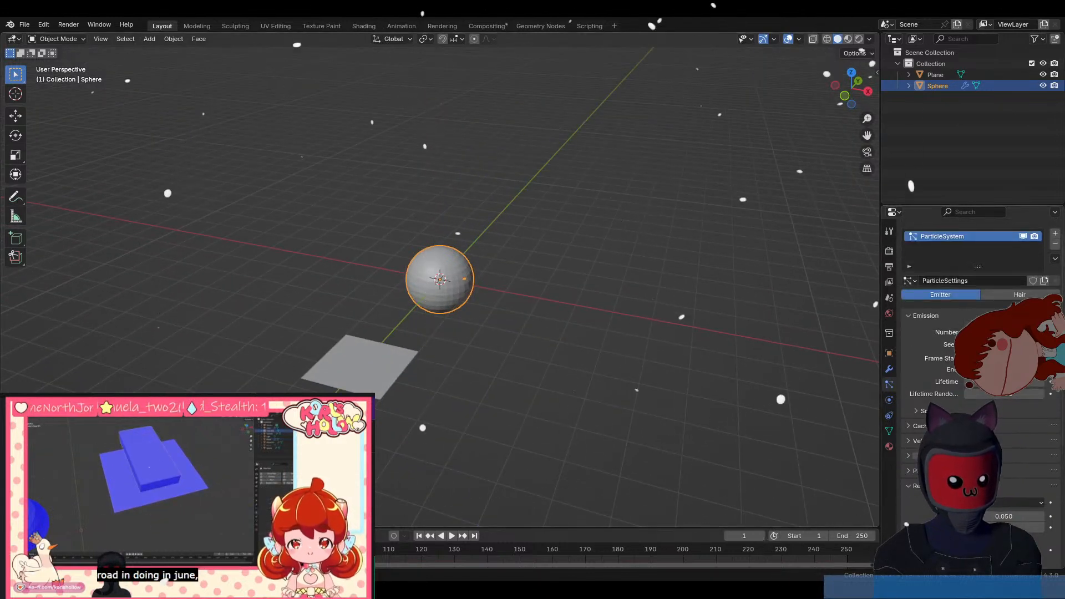
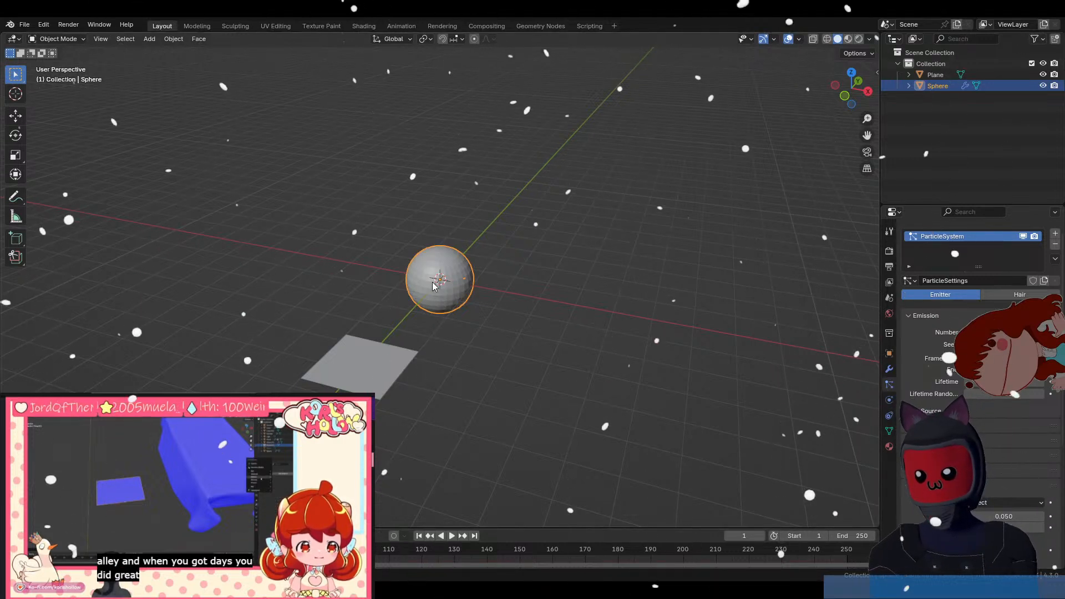
pyautogui.scroll(7, 451, 288)
pyautogui.moveTo(495, 292); pyautogui.dragTo(443, 306, button='middle')
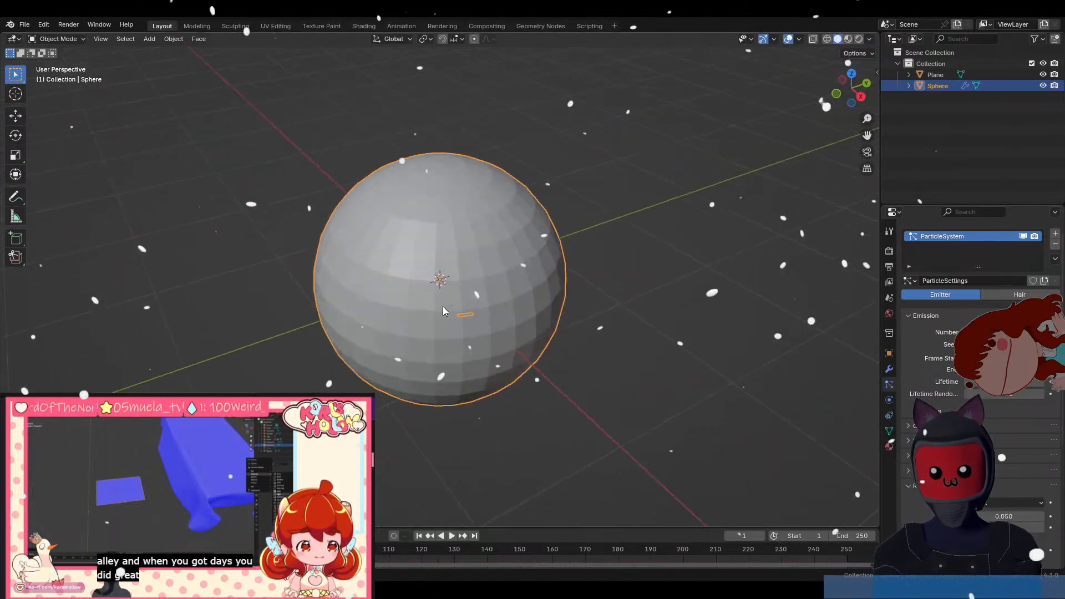
pyautogui.scroll(-6, 443, 306)
pyautogui.click(238, 359)
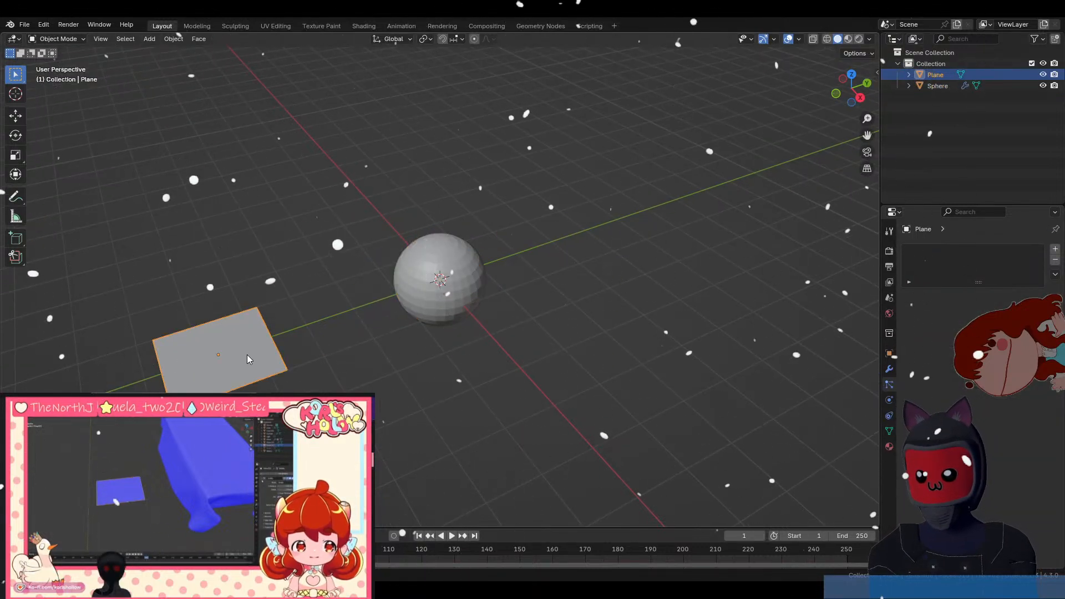
pyautogui.press('s')
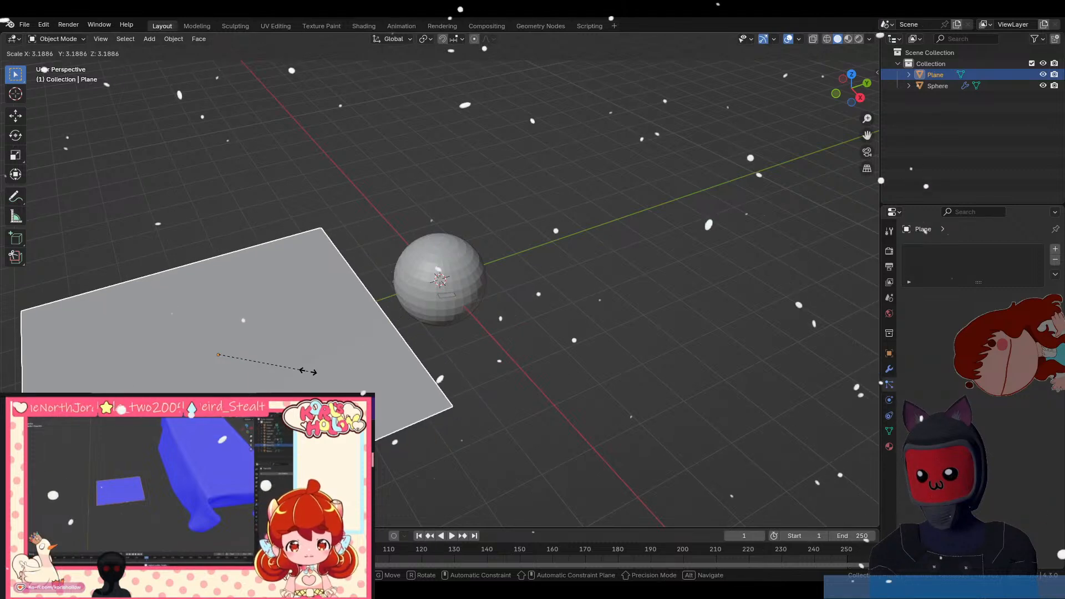
pyautogui.press('Escape')
# Select the sphere and adjust the render scale of its particle instances slightly.
pyautogui.click(447, 254)
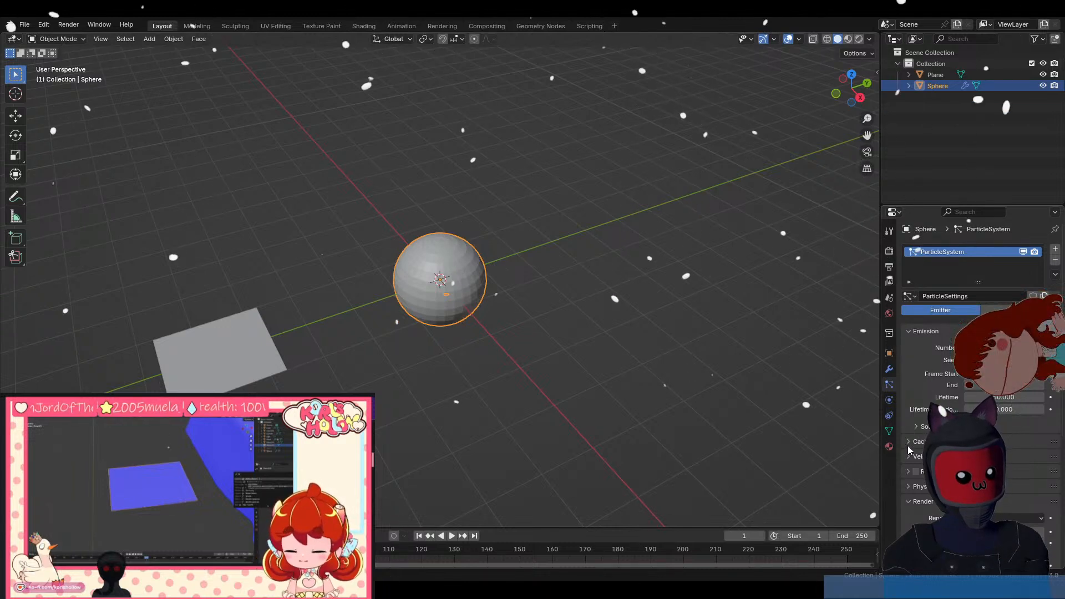
pyautogui.scroll(-6, 908, 447)
pyautogui.scroll(-3, 908, 447)
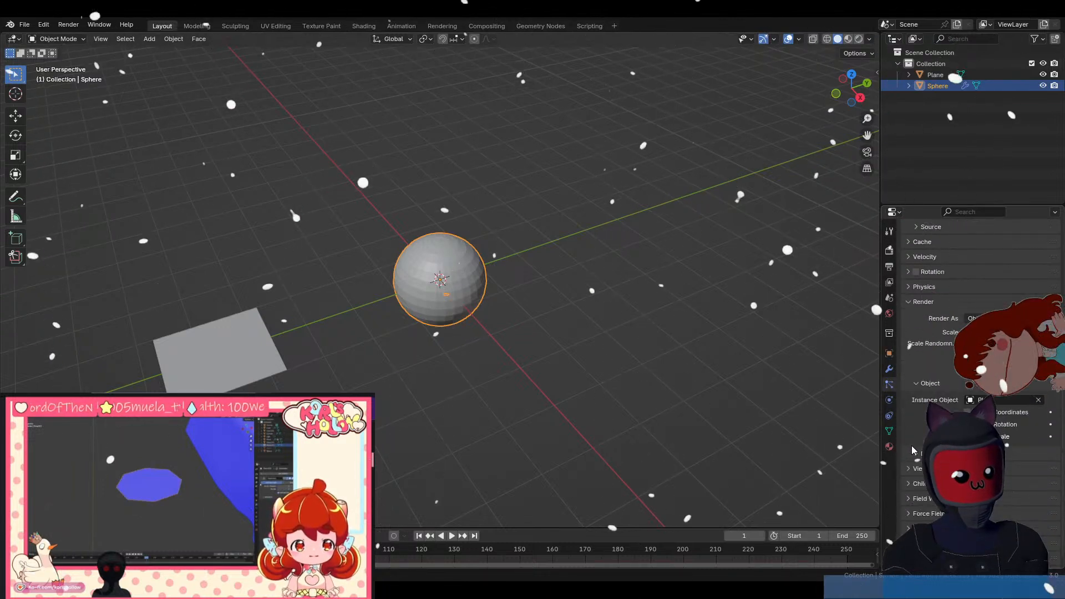
pyautogui.moveTo(1004, 332)
pyautogui.mouseDown()
pyautogui.moveTo(1024, 333)
pyautogui.moveTo(1006, 332)
pyautogui.mouseUp()
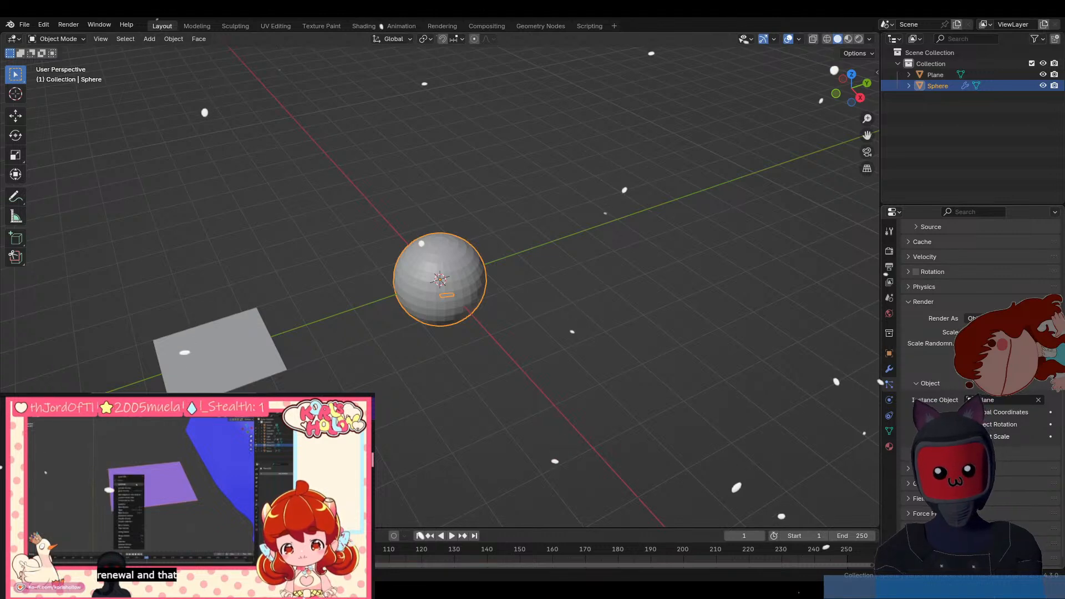
# Switch the sphere's particle system to Hair and set the render scale to 0.1.
pyautogui.scroll(4, 928, 370)
pyautogui.scroll(2, 932, 353)
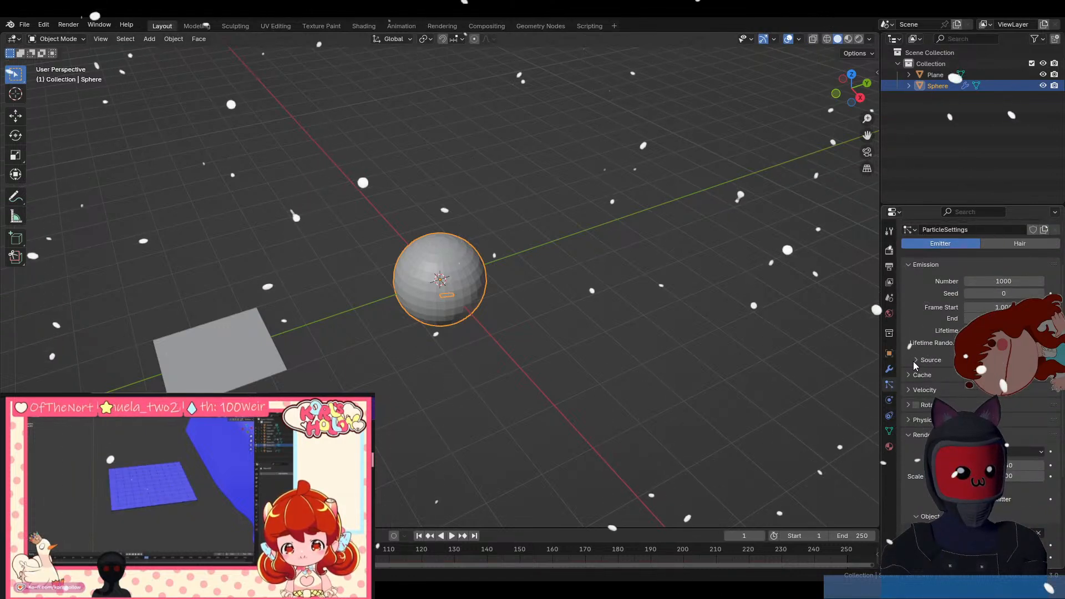
pyautogui.click(915, 361)
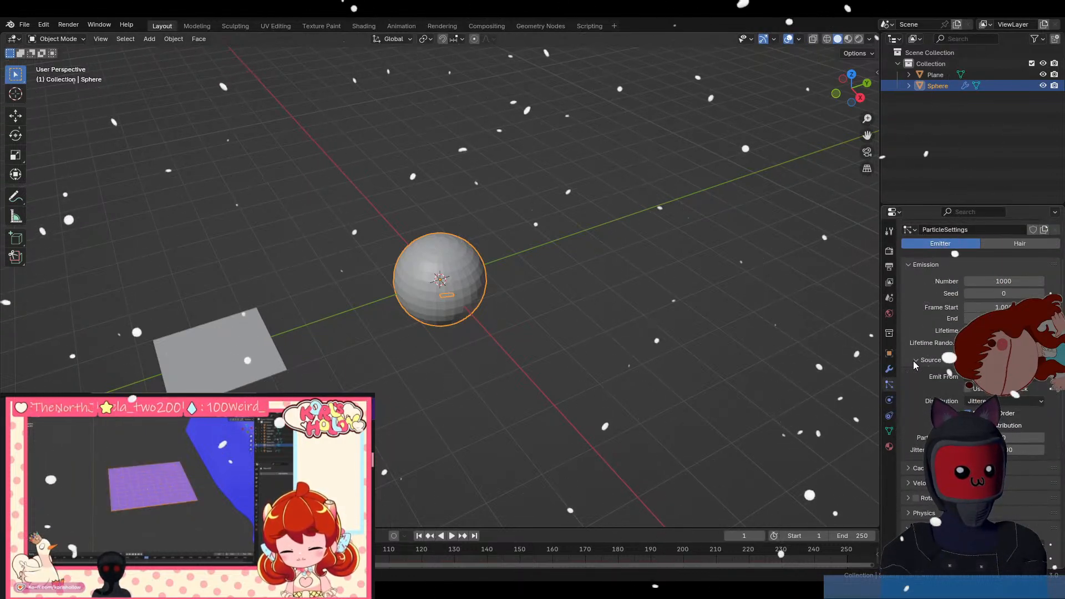
pyautogui.click(916, 361)
pyautogui.click(992, 248)
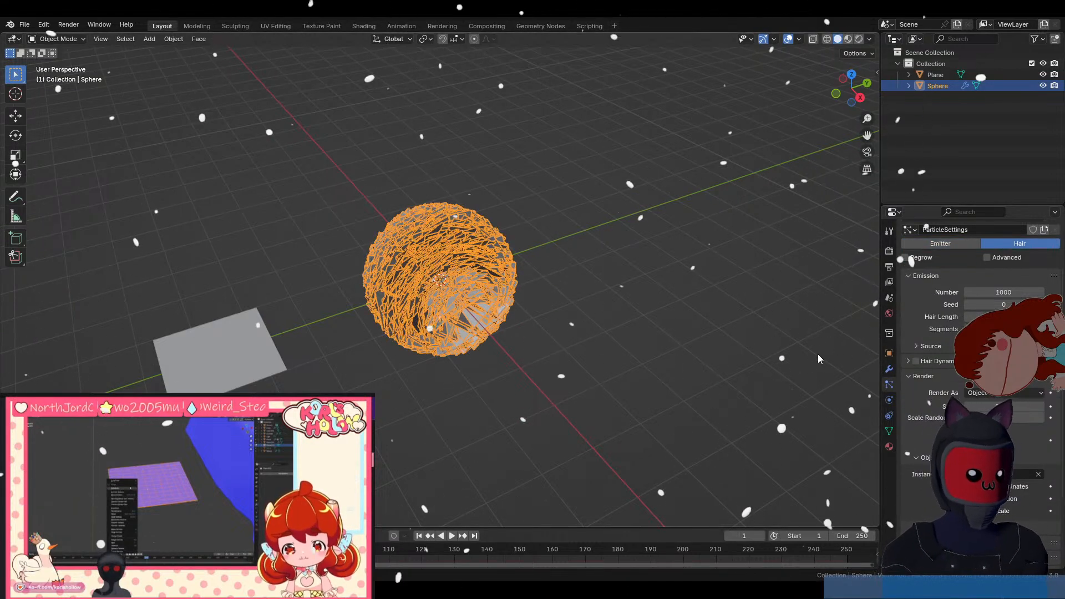
pyautogui.click(981, 406)
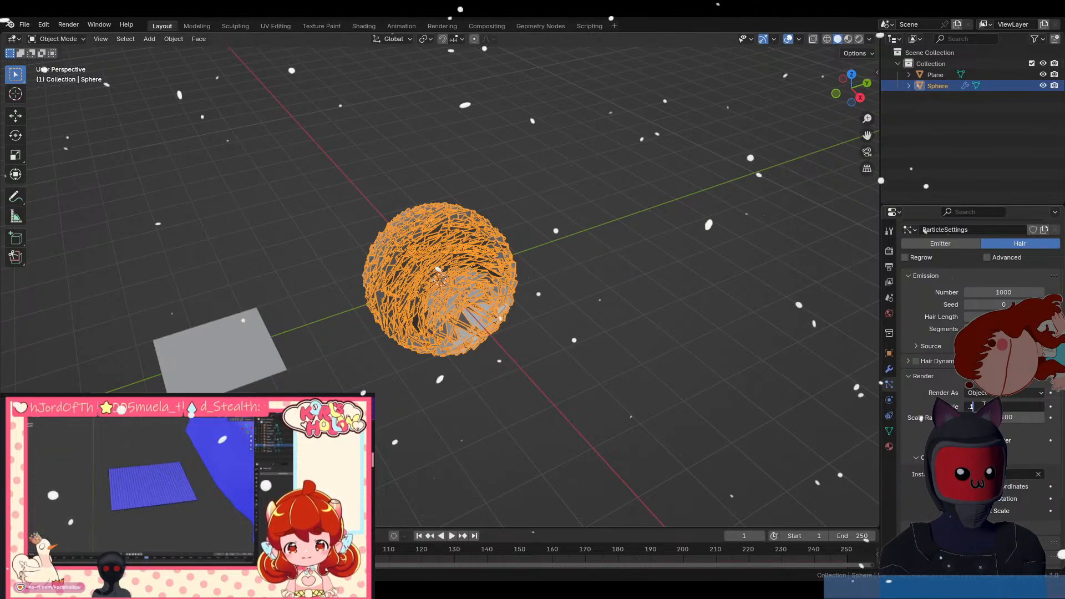
pyautogui.write('.1')
pyautogui.press('Return')
pyautogui.moveTo(445, 387); pyautogui.dragTo(706, 329, button='middle')
pyautogui.click(603, 308)
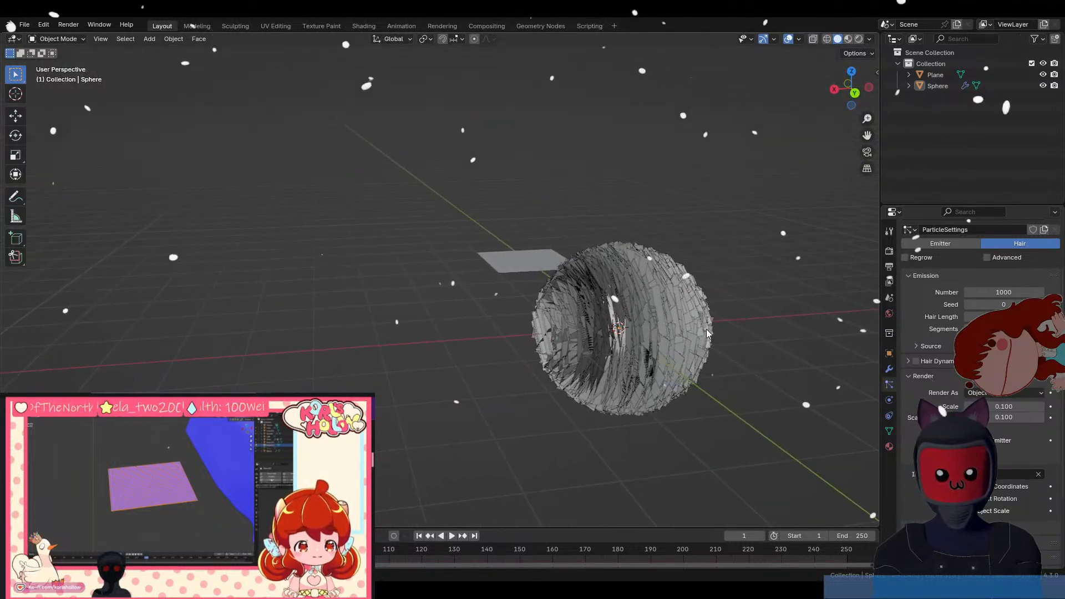
# Set the number of emitted hair particles on the sphere to 50.
pyautogui.click(981, 292)
pyautogui.write('50')
pyautogui.press('Return')
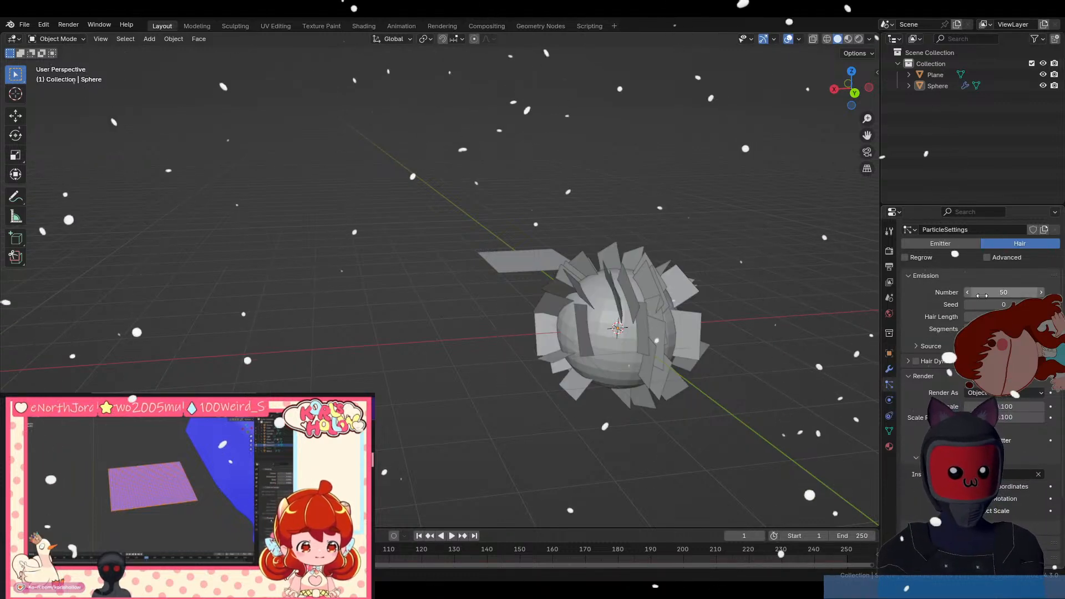
# Reduce the sphere's hair particle number to 10.
pyautogui.click(986, 290)
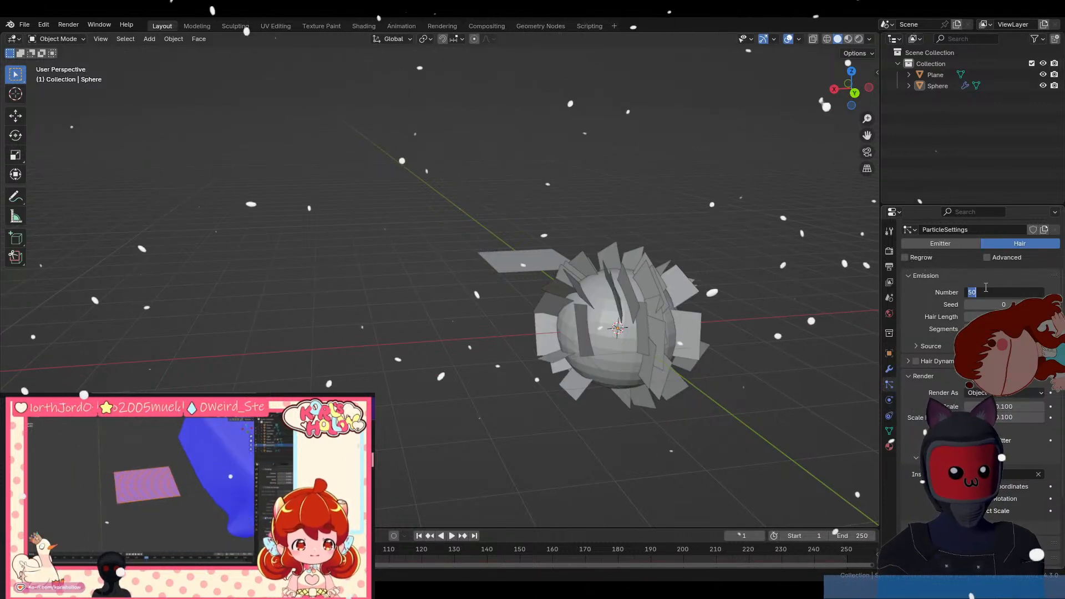
pyautogui.write('10')
pyautogui.press('Return')
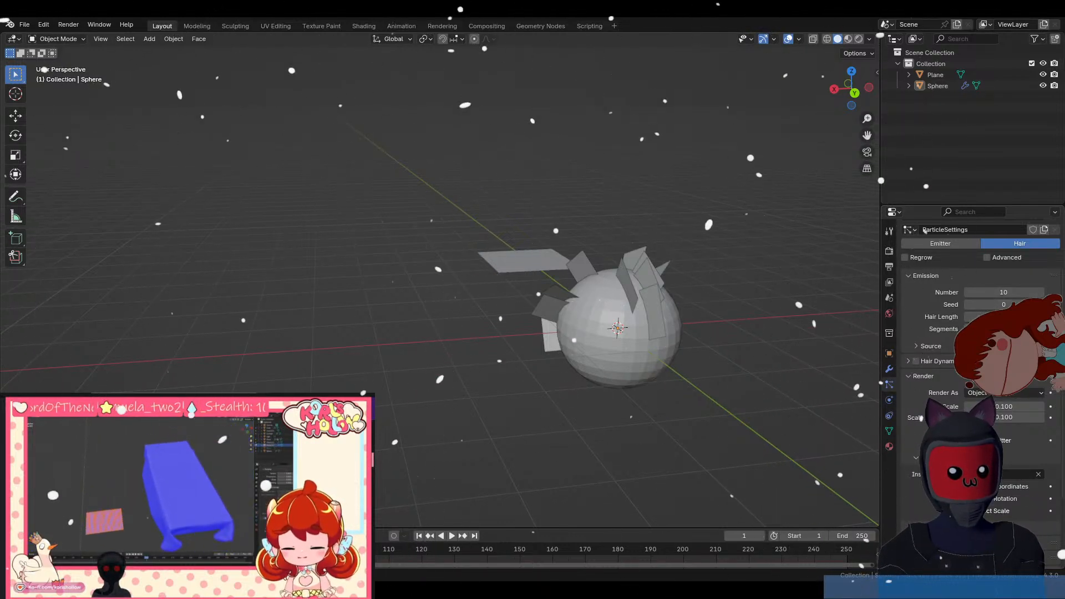
# Try the Object Rotation and Global Coordinates options on the plane instances.
pyautogui.scroll(-5, 910, 416)
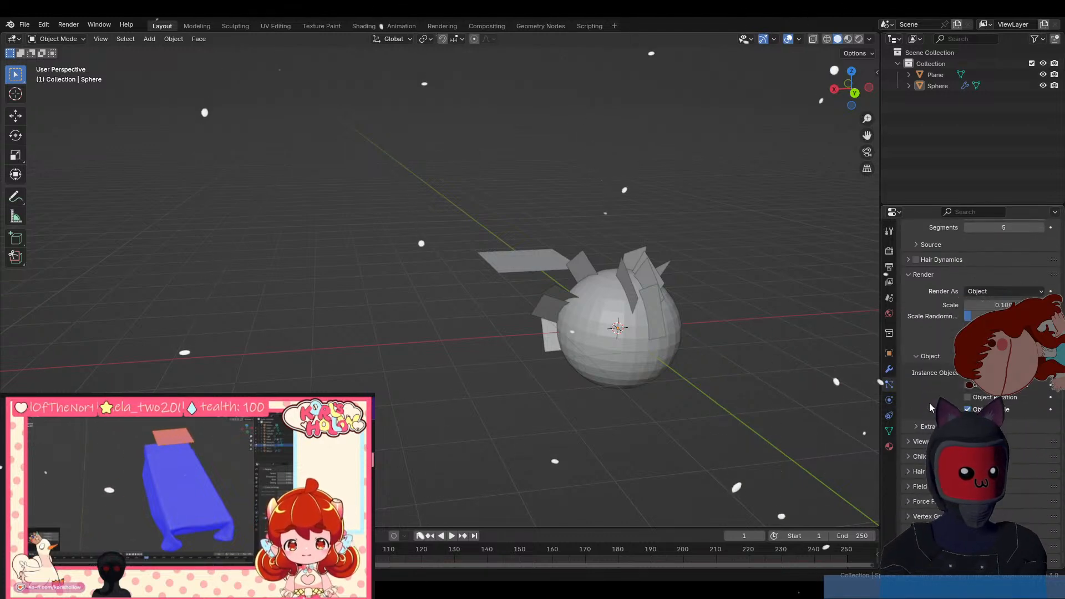
pyautogui.click(967, 398)
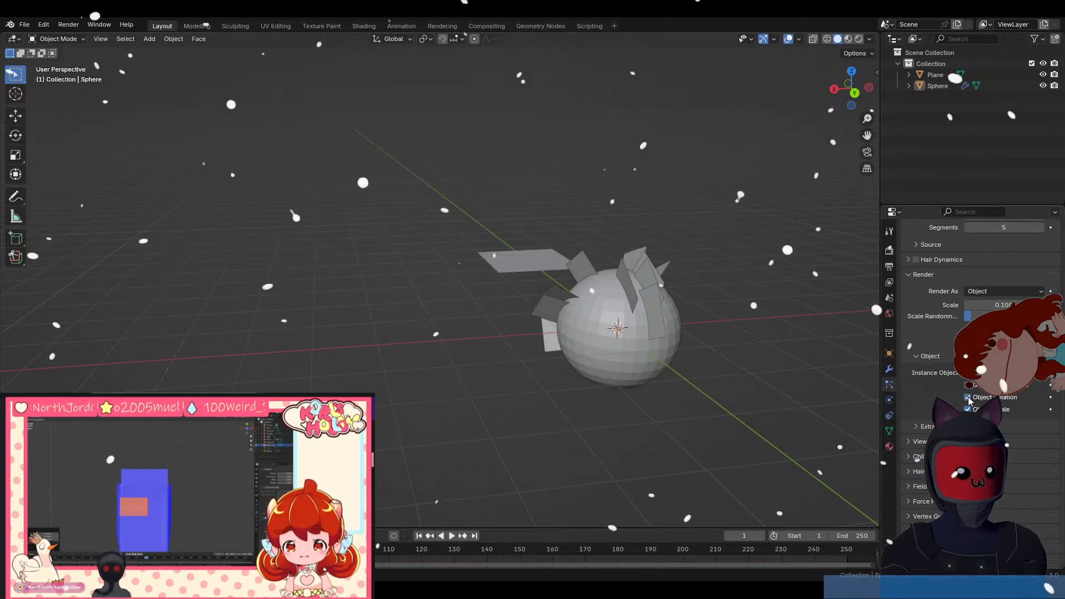
pyautogui.click(968, 398)
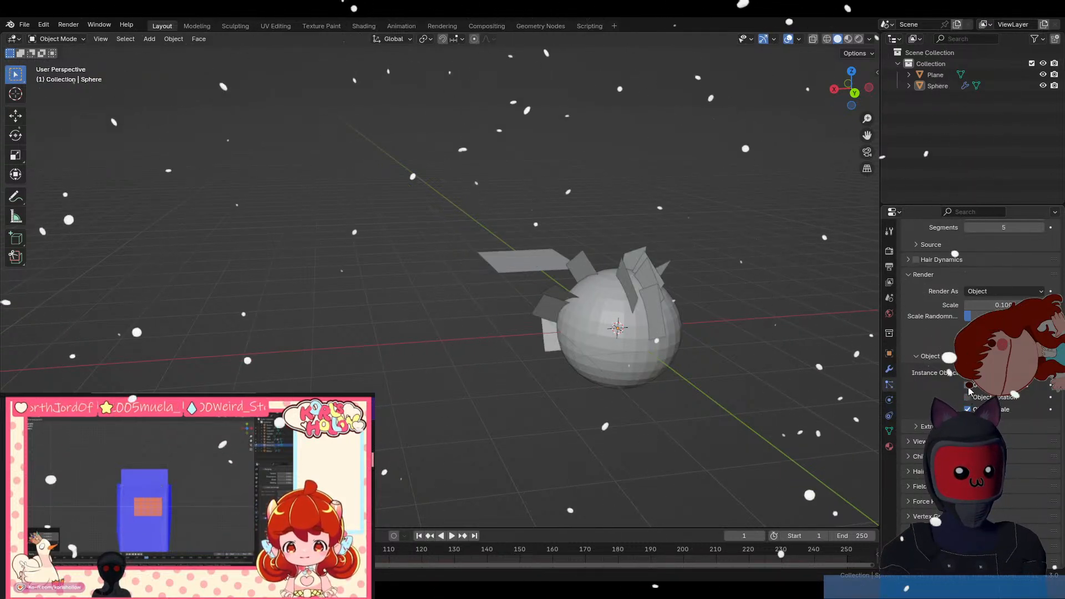
pyautogui.click(968, 386)
pyautogui.click(968, 385)
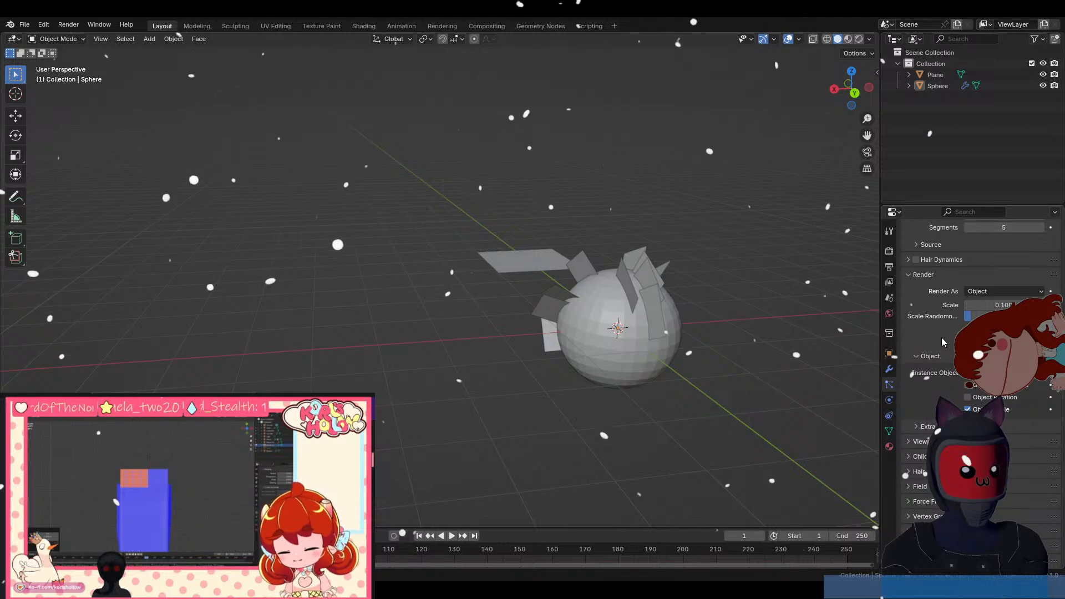
# Add children to the hair particles, trying the Simple type before choosing Interpolated.
pyautogui.scroll(1, 941, 337)
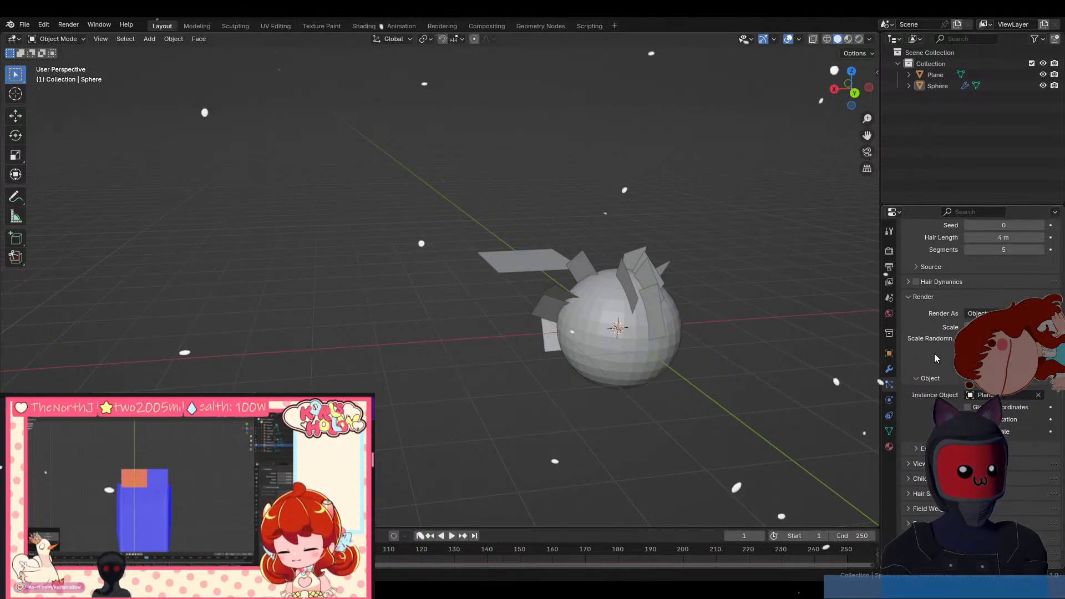
pyautogui.scroll(-1, 934, 354)
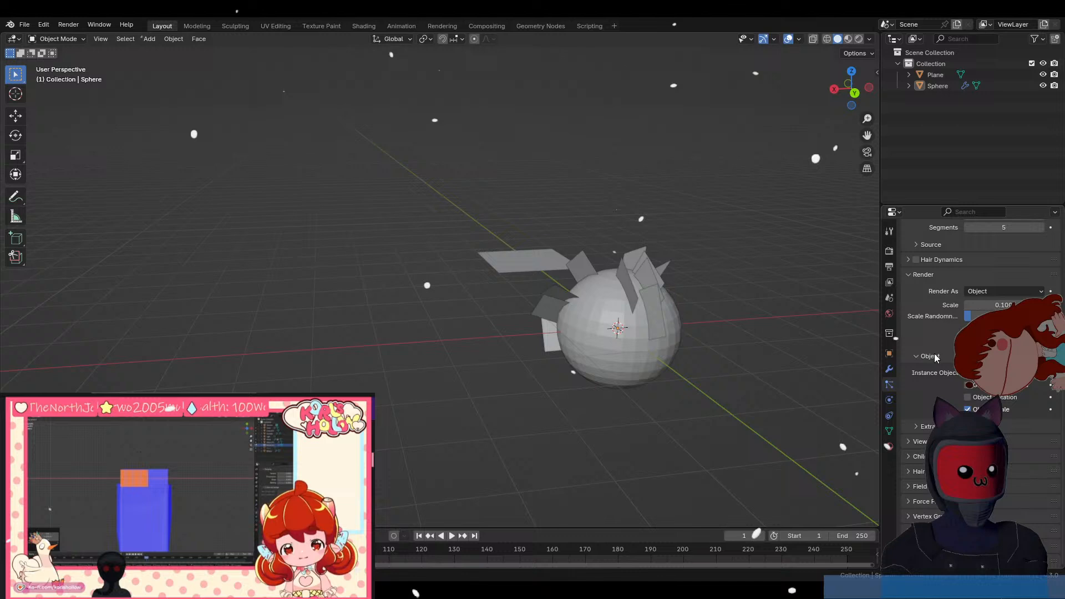
pyautogui.click(912, 457)
pyautogui.scroll(-1, 968, 460)
pyautogui.click(981, 453)
pyautogui.scroll(-3, 1017, 431)
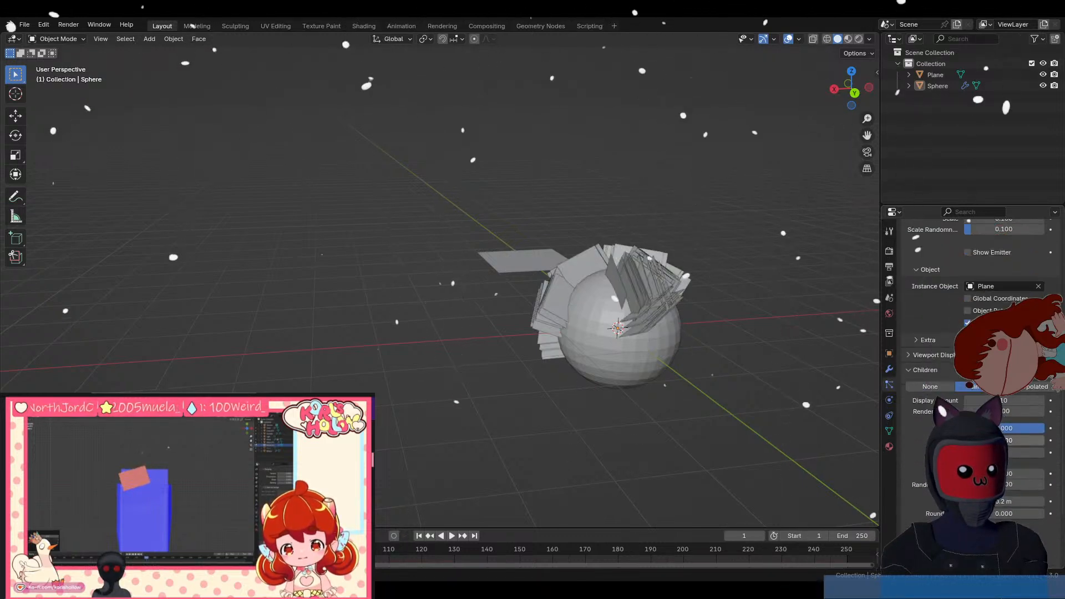
pyautogui.click(1030, 388)
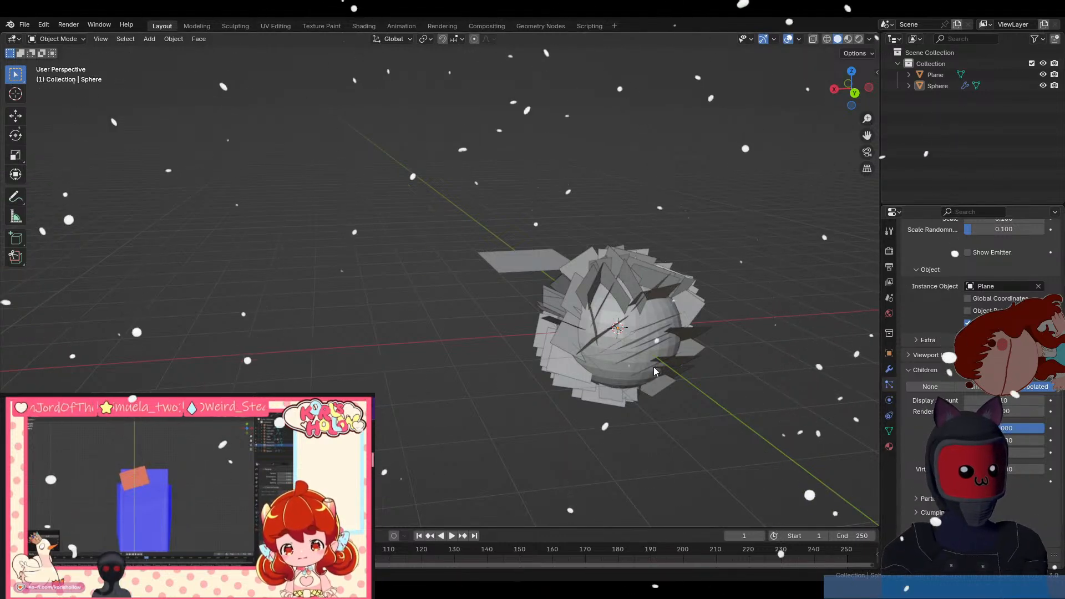
pyautogui.moveTo(654, 368); pyautogui.dragTo(765, 334, button='middle')
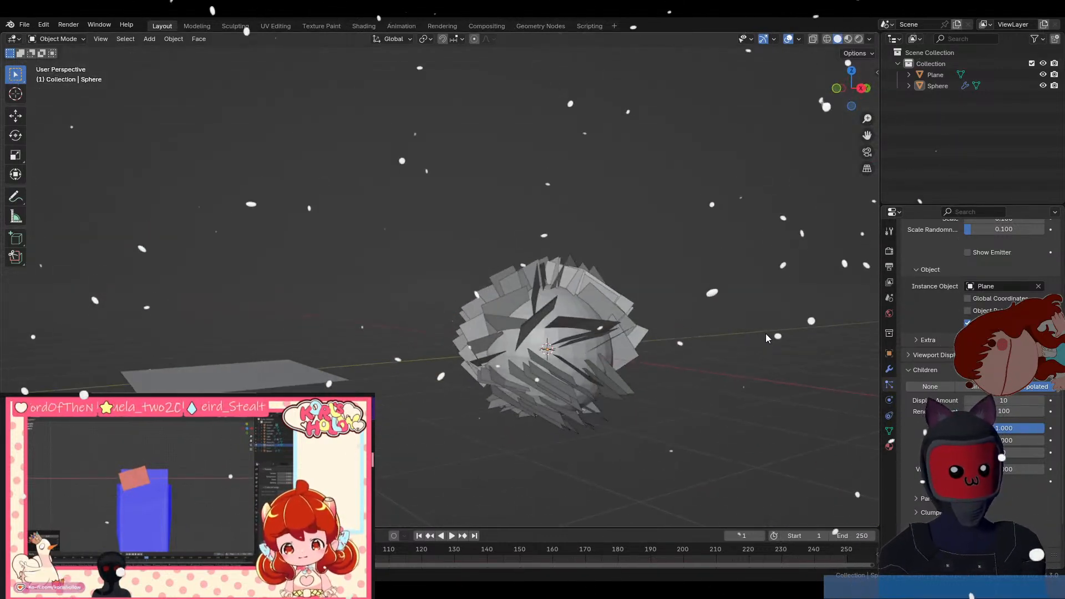
pyautogui.scroll(-2, 924, 451)
pyautogui.scroll(-2, 924, 454)
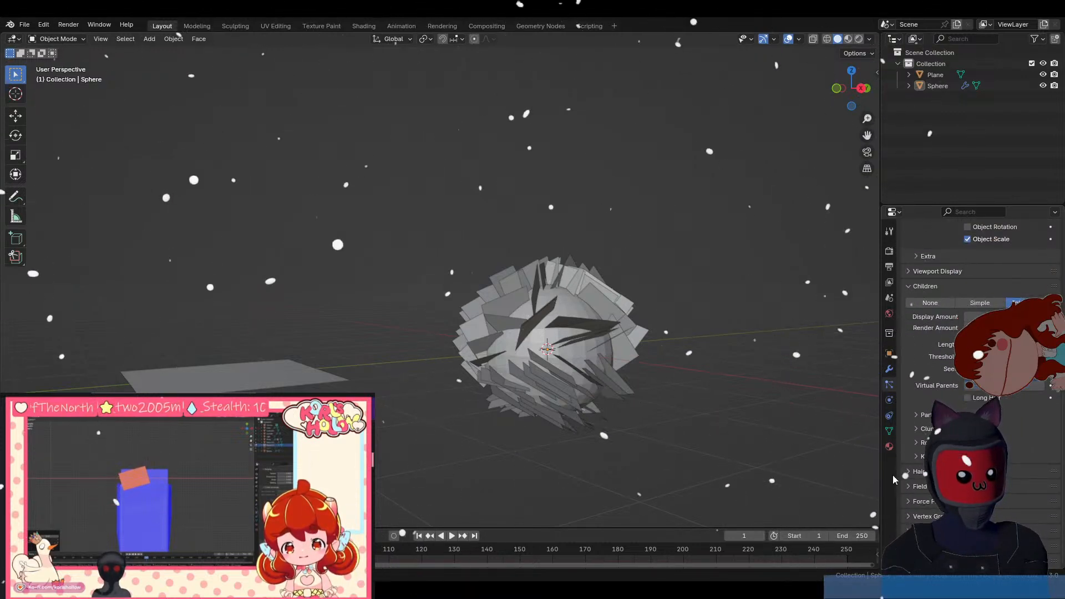
pyautogui.click(305, 367)
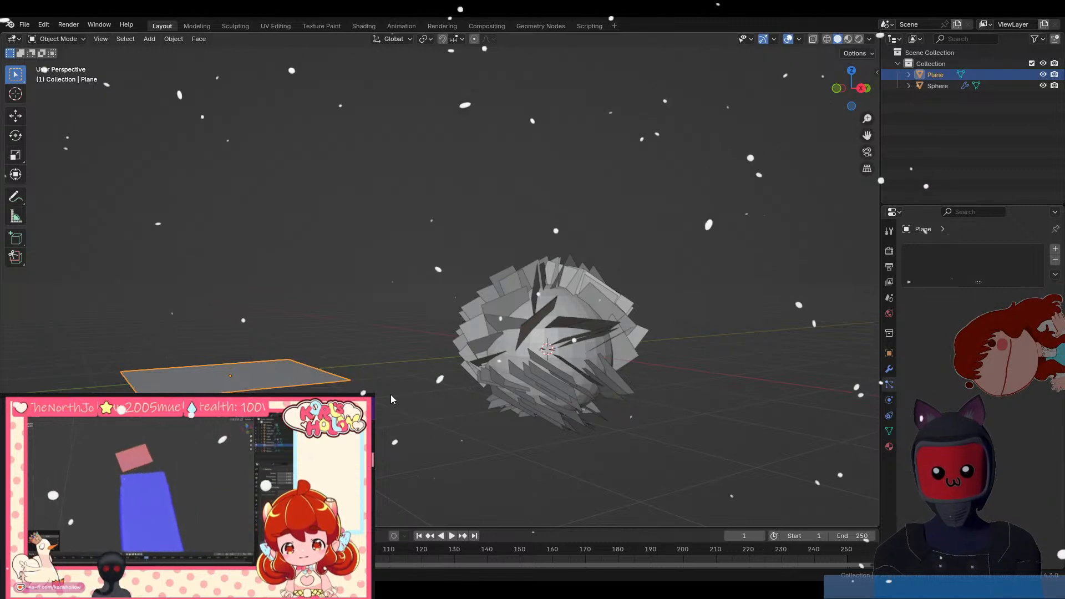
pyautogui.press('r')
pyautogui.press('y')
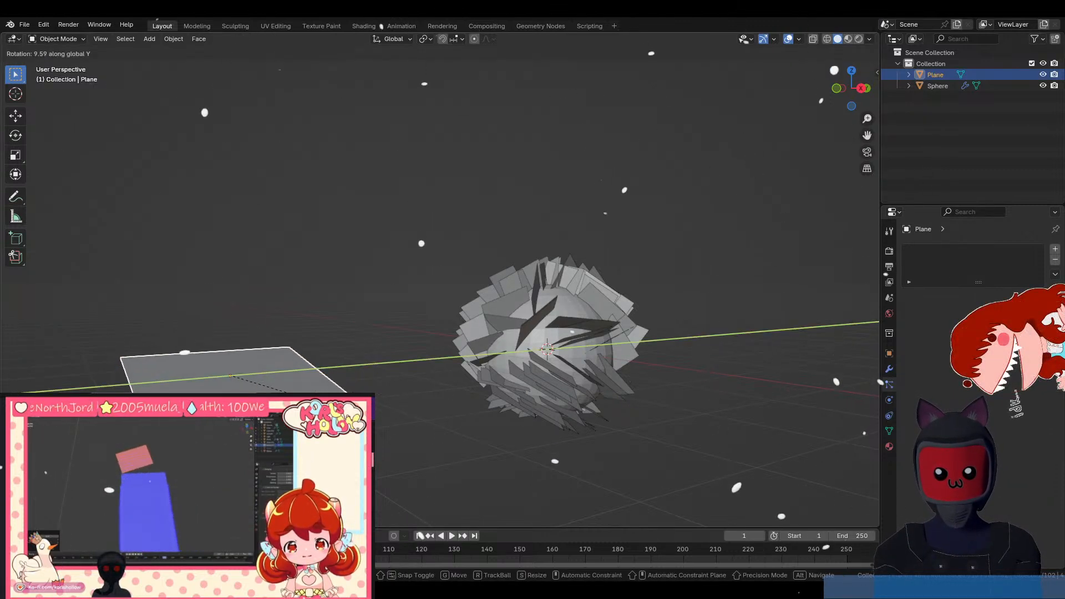
pyautogui.press('Escape')
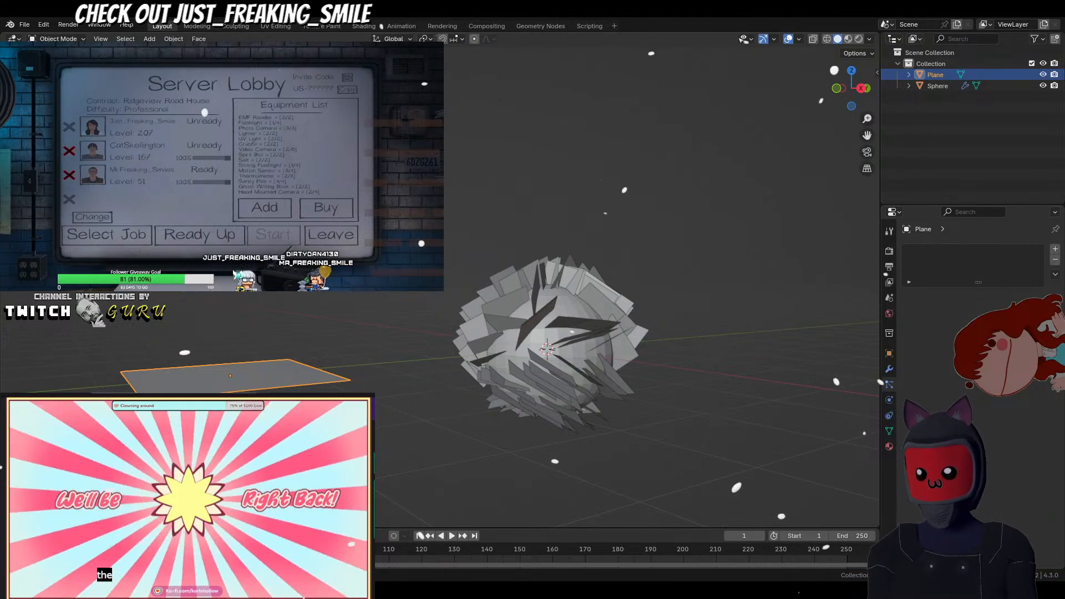
pyautogui.click(281, 207)
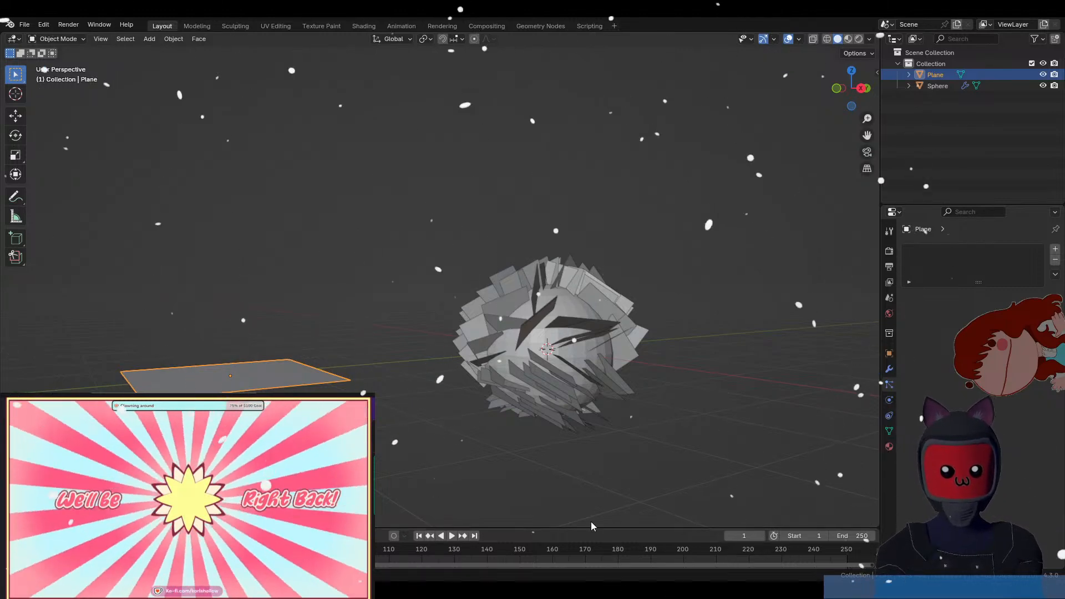
# Examine the sphere's hair particle settings, including the Render, Children and Hair Shape options.
pyautogui.moveTo(632, 342); pyautogui.dragTo(611, 385, button='middle')
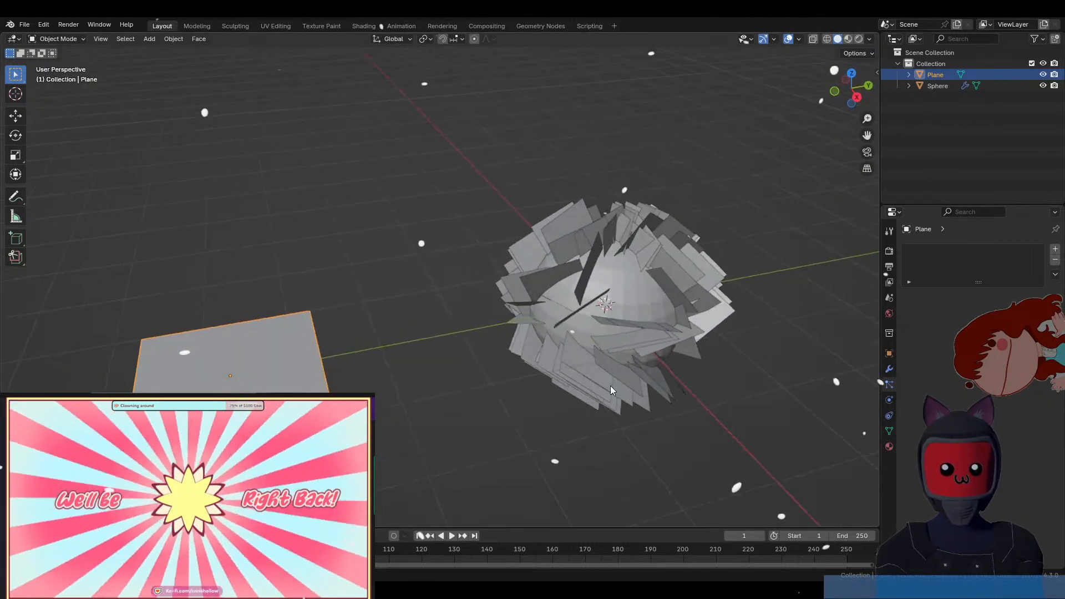
pyautogui.click(613, 385)
pyautogui.scroll(-2, 938, 378)
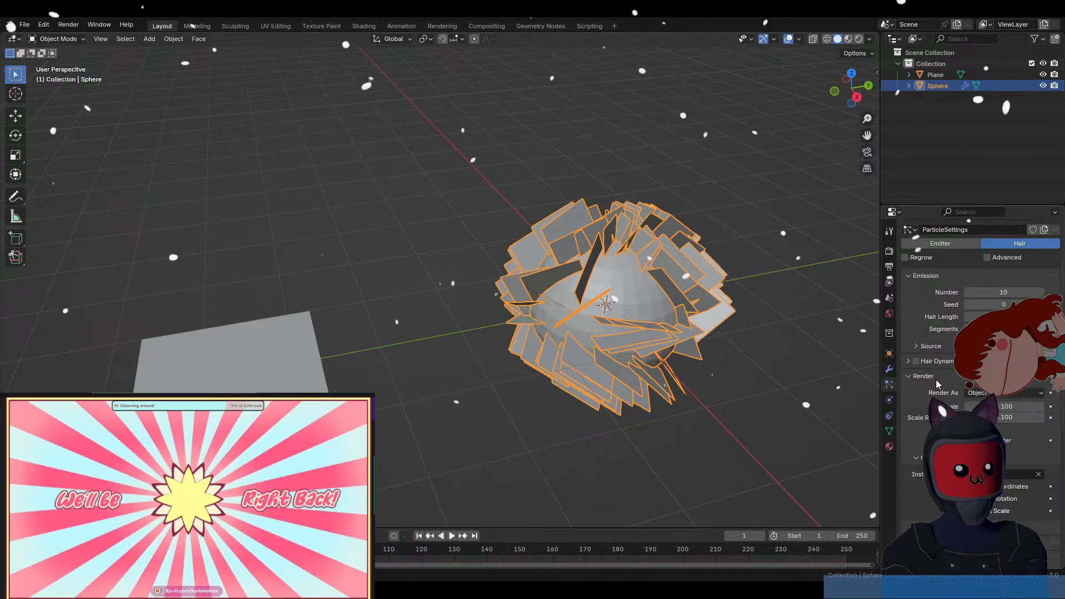
pyautogui.scroll(-6, 936, 379)
pyautogui.scroll(-6, 937, 383)
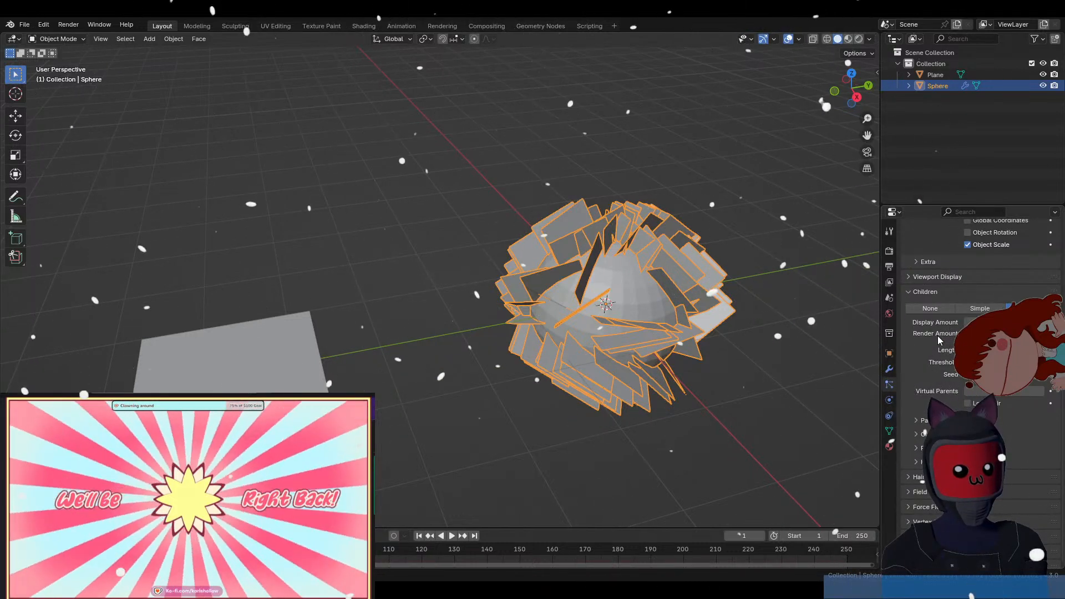
pyautogui.scroll(-1, 932, 398)
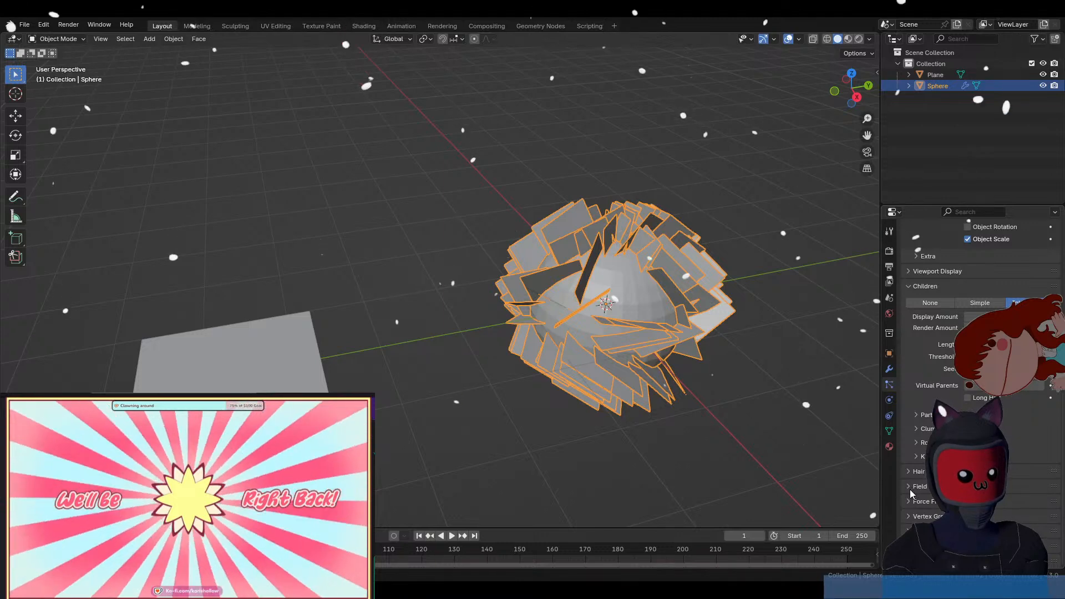
pyautogui.click(909, 473)
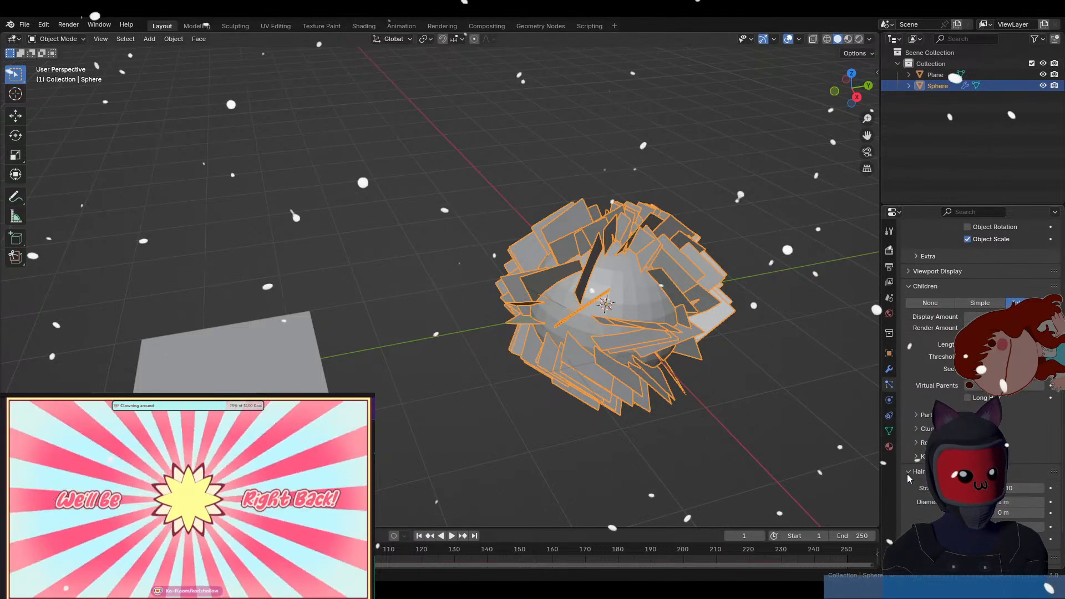
pyautogui.click(908, 473)
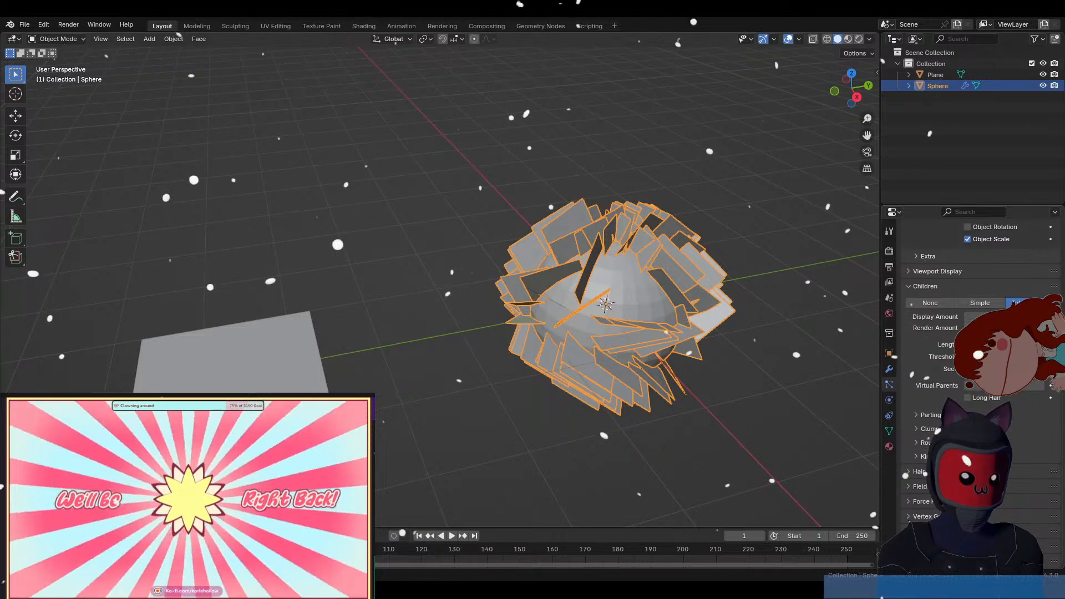
# Enable Object Rotation for the plane instances in the sphere's particle system.
pyautogui.scroll(3, 918, 505)
pyautogui.scroll(5, 918, 505)
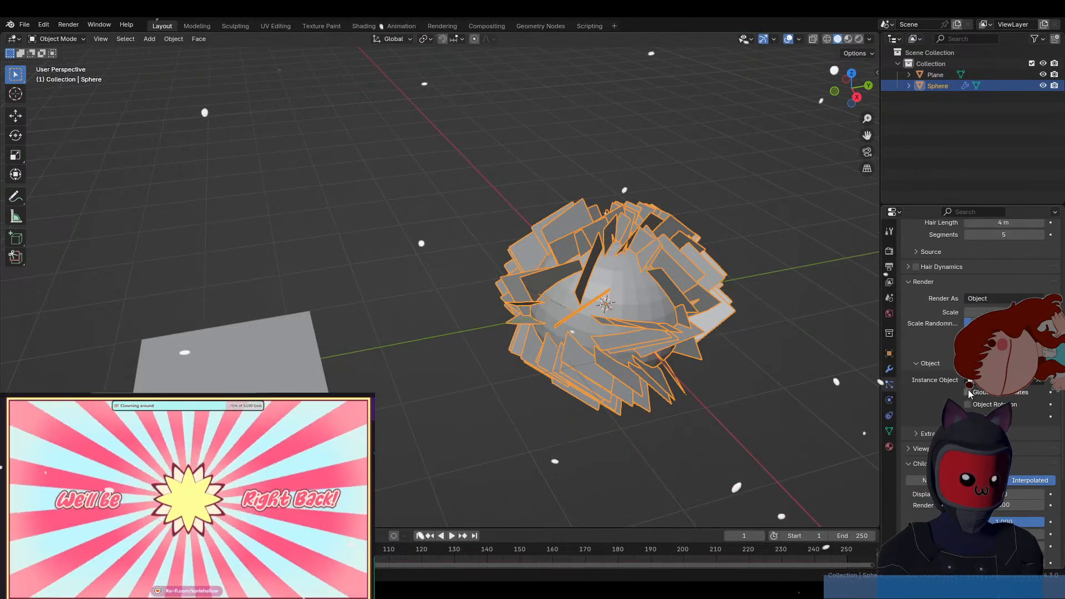
pyautogui.click(968, 392)
pyautogui.click(967, 392)
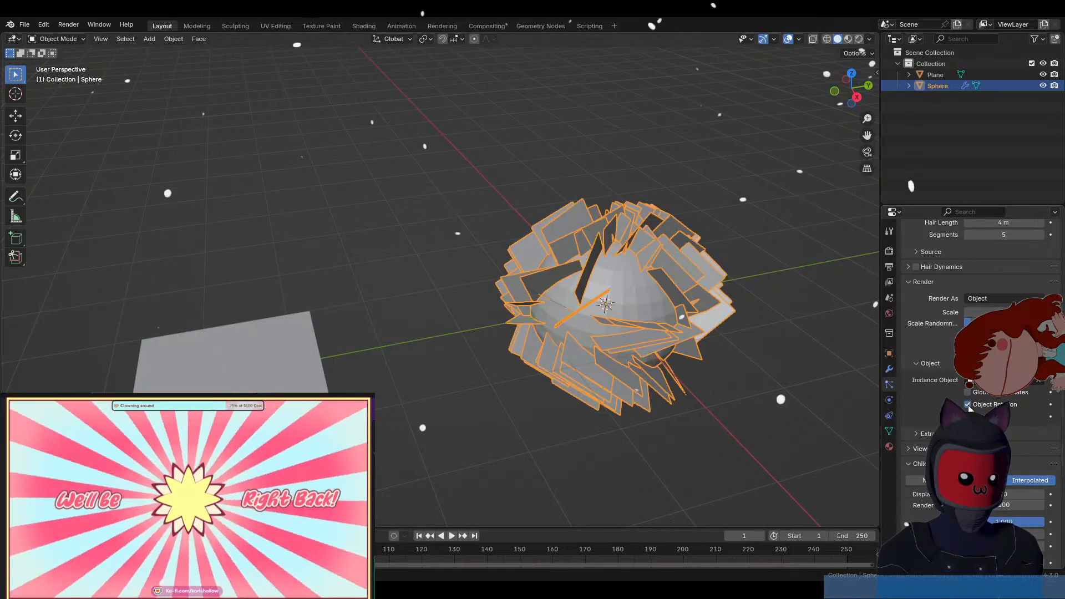
# Try rotating the plane 90° about the X axis, but settle on standing it upright facing along the X axis.
pyautogui.click(263, 380)
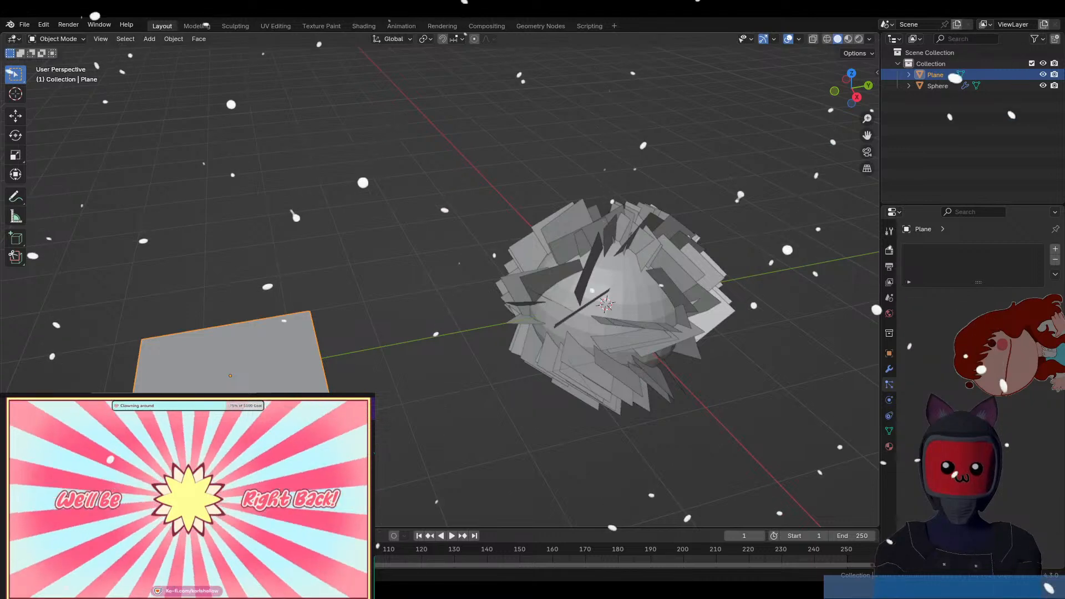
pyautogui.press('r')
pyautogui.press('x')
pyautogui.press('9')
pyautogui.press('0')
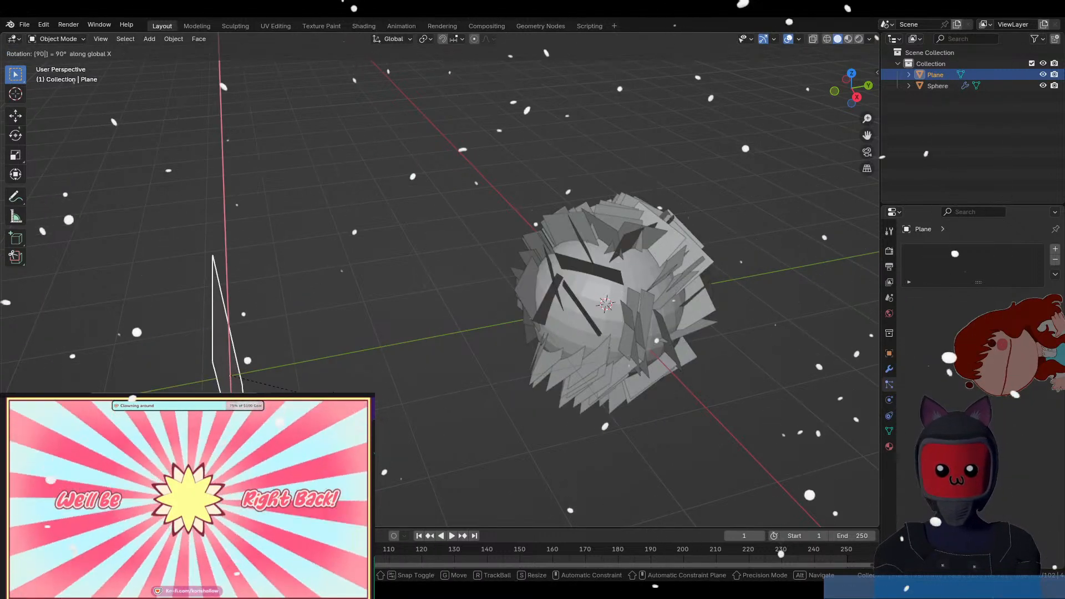
pyautogui.press('Escape')
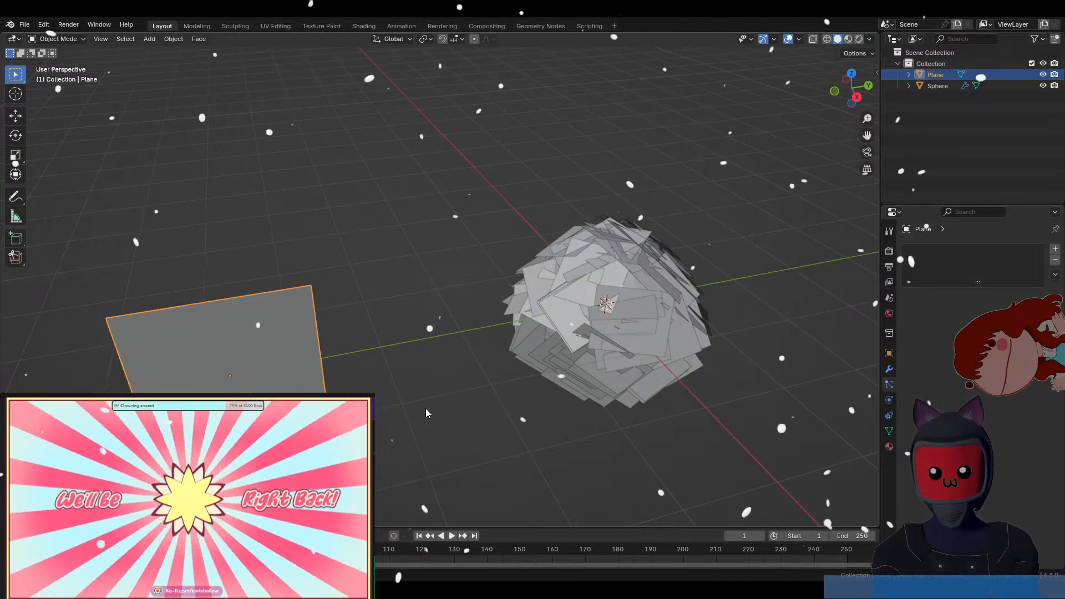
# Turn on the Face Orientation overlay and inspect which way the plane and its instances on the sphere face.
pyautogui.moveTo(425, 409); pyautogui.dragTo(476, 399, button='middle')
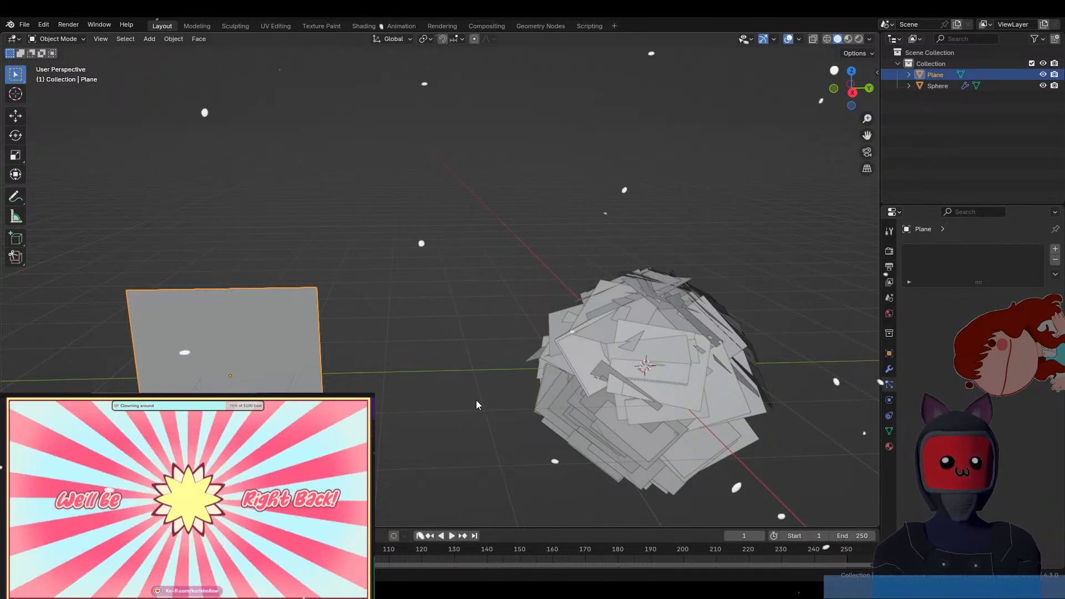
pyautogui.moveTo(476, 401); pyautogui.dragTo(650, 395, button='middle')
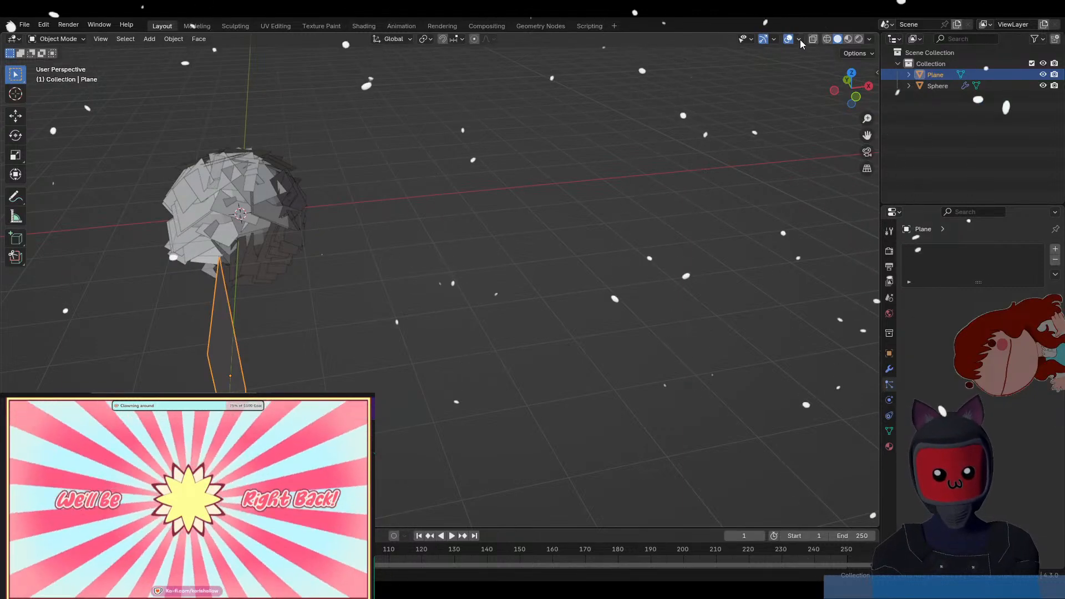
pyautogui.click(799, 38)
pyautogui.click(740, 242)
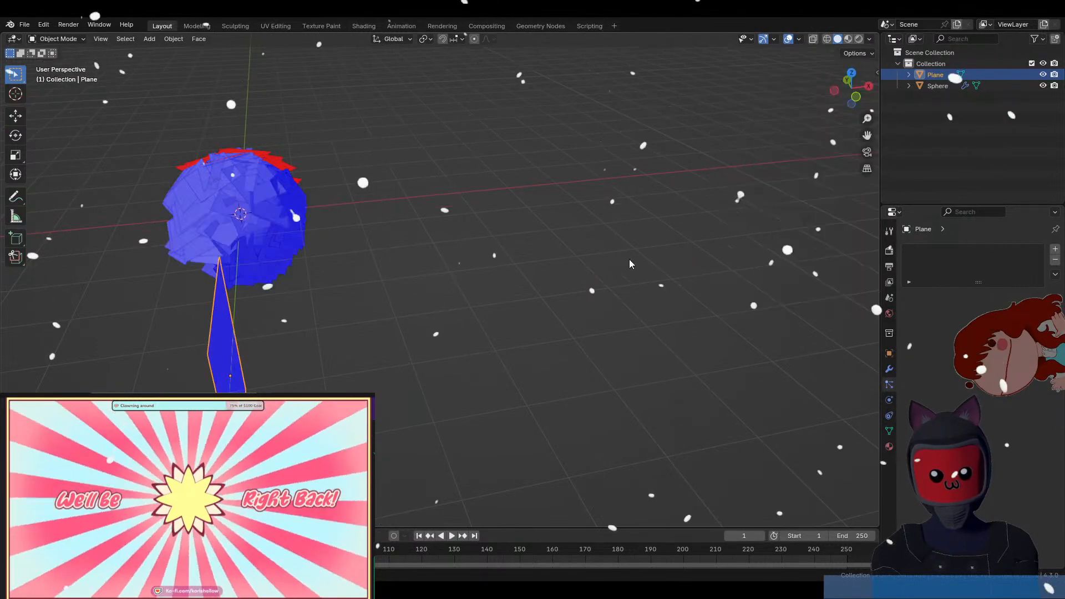
pyautogui.moveTo(629, 258); pyautogui.dragTo(251, 203, button='middle')
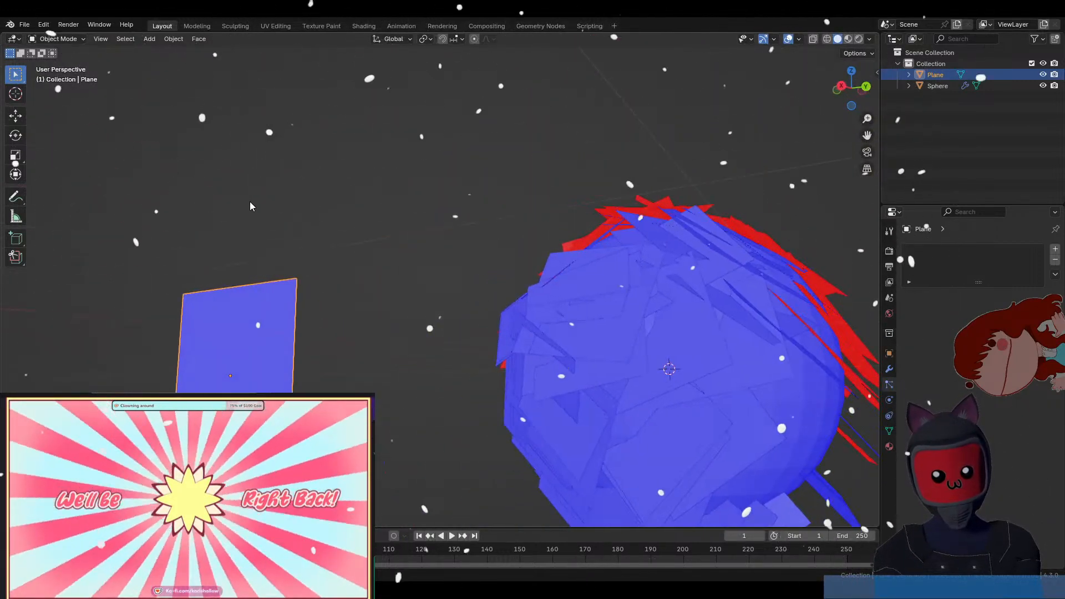
pyautogui.scroll(-7, 316, 252)
pyautogui.moveTo(388, 283); pyautogui.dragTo(430, 309, button='middle')
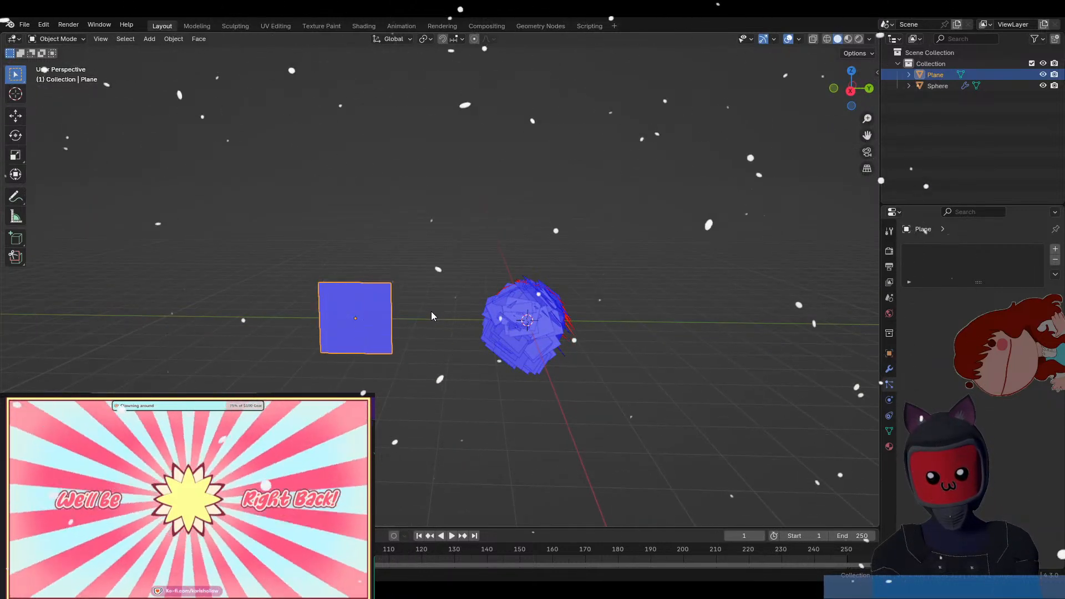
pyautogui.moveTo(441, 304); pyautogui.dragTo(561, 331, button='middle')
# Scale the source plane down to about 0.615 of its size to shrink the instances on the sphere.
pyautogui.click(497, 304)
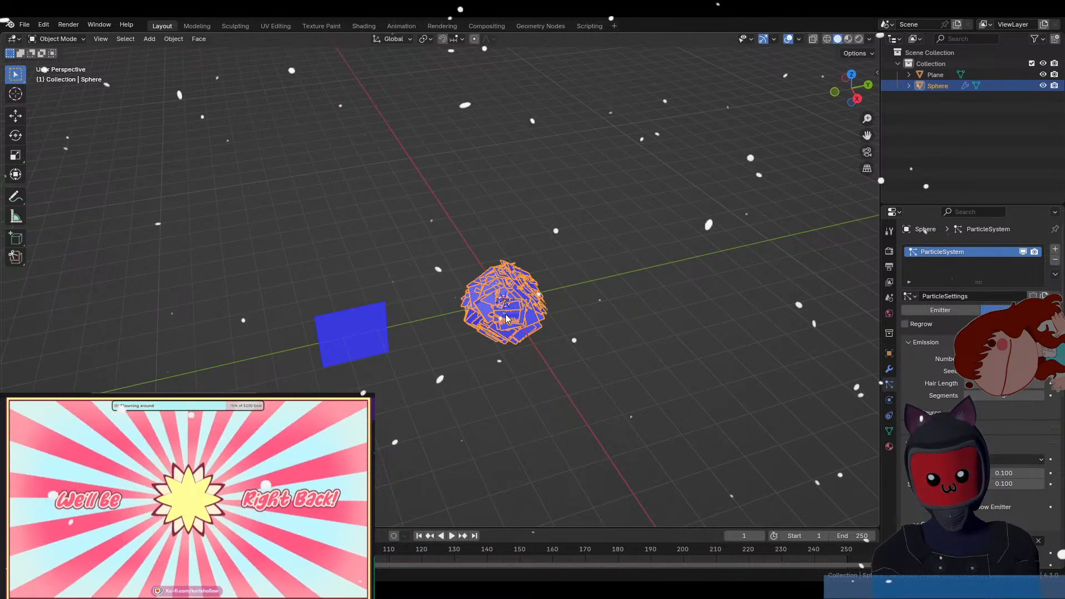
pyautogui.click(354, 327)
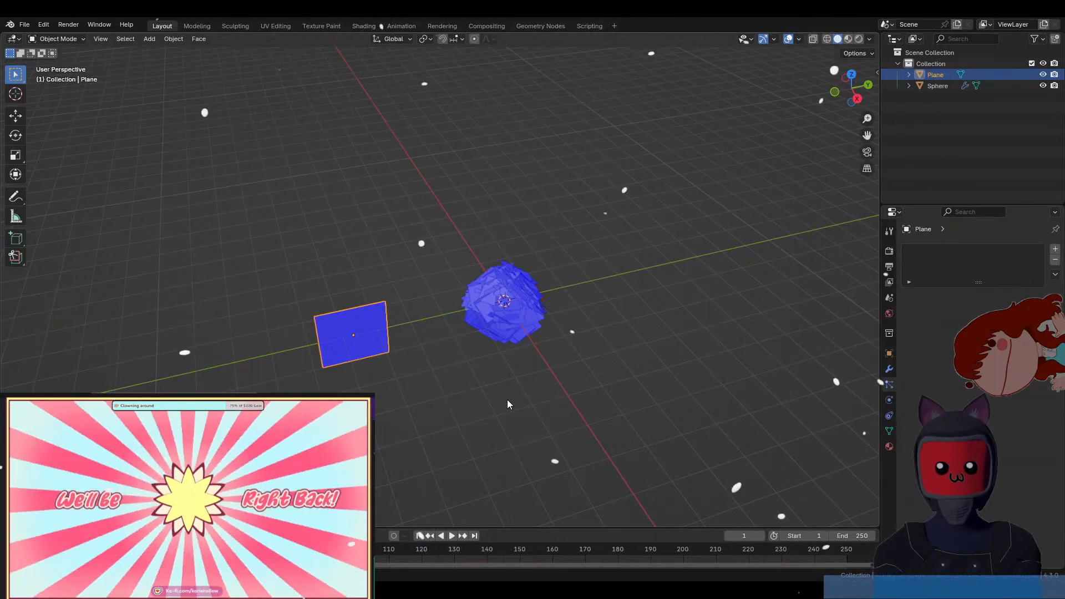
pyautogui.press('s')
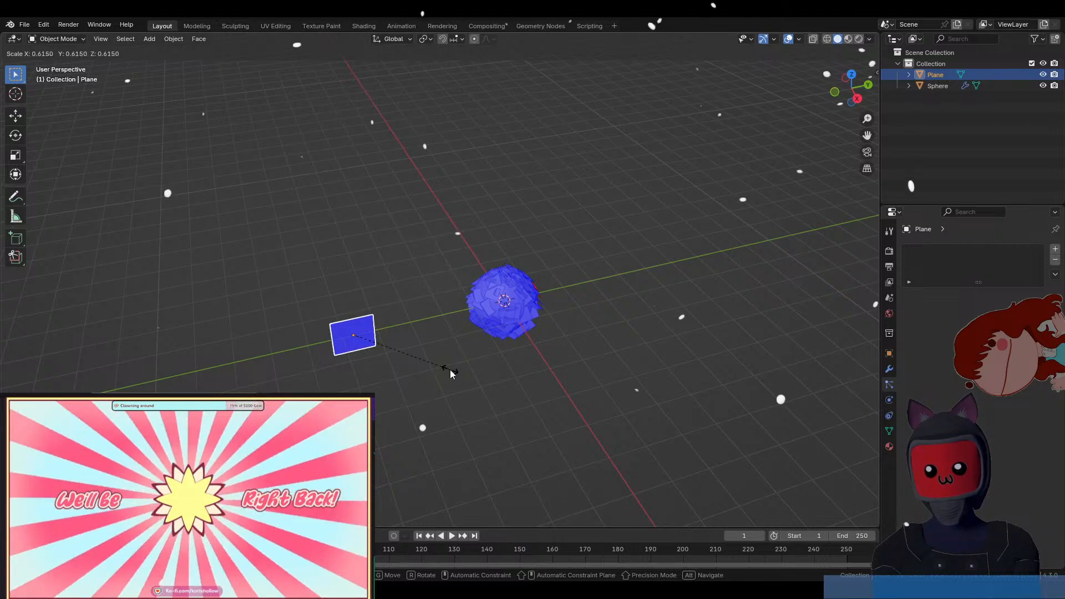
pyautogui.click(450, 370)
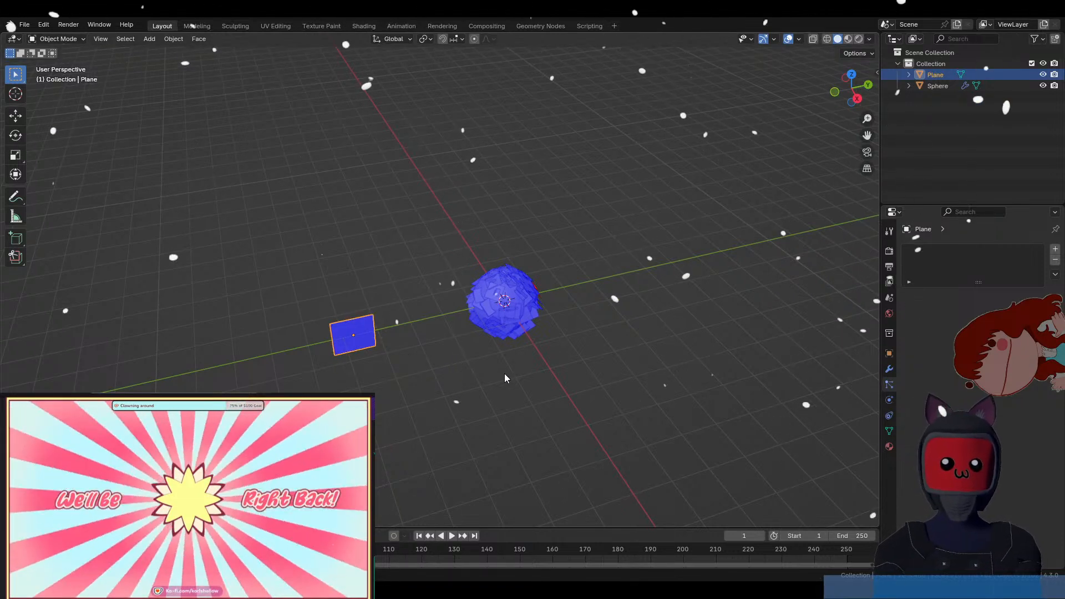
# Switch the viewport to Rendered shading and inspect the plane-covered sphere from the side.
pyautogui.click(859, 39)
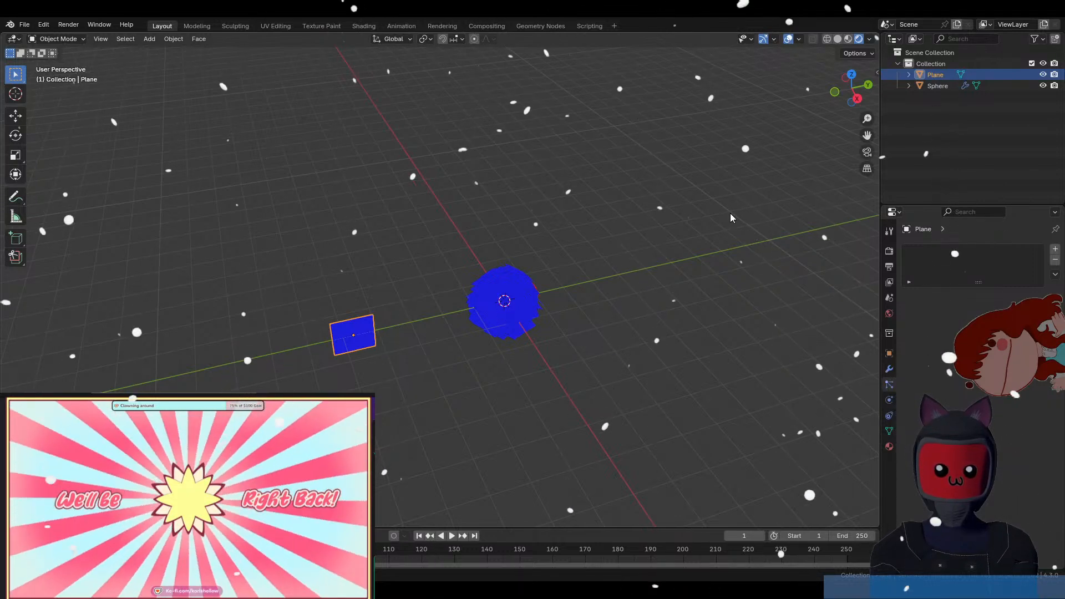
pyautogui.moveTo(680, 273); pyautogui.dragTo(551, 315, button='middle')
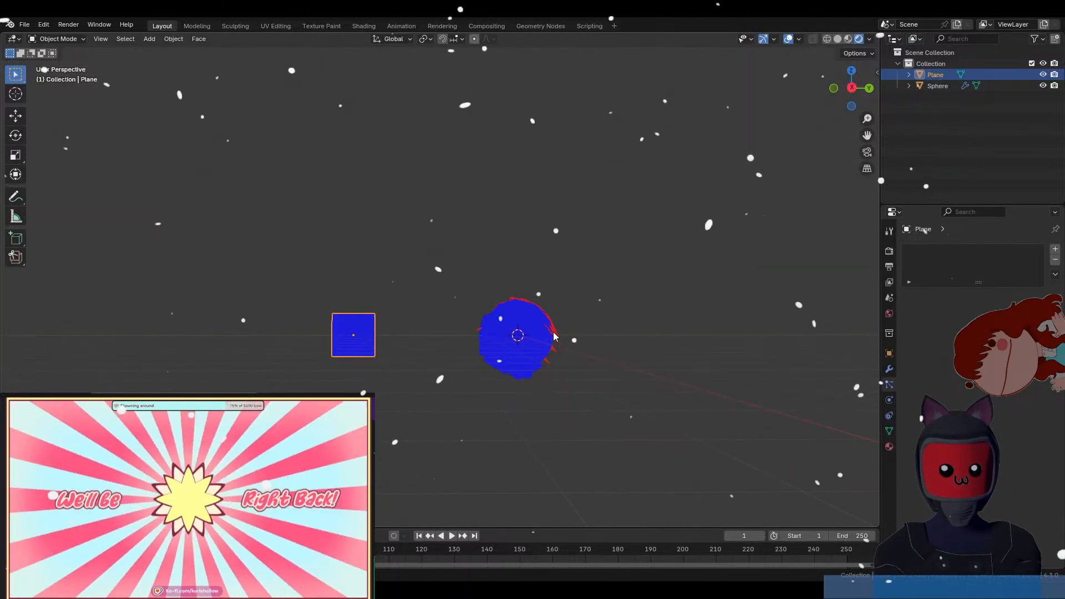
pyautogui.moveTo(571, 309); pyautogui.dragTo(540, 327, button='middle')
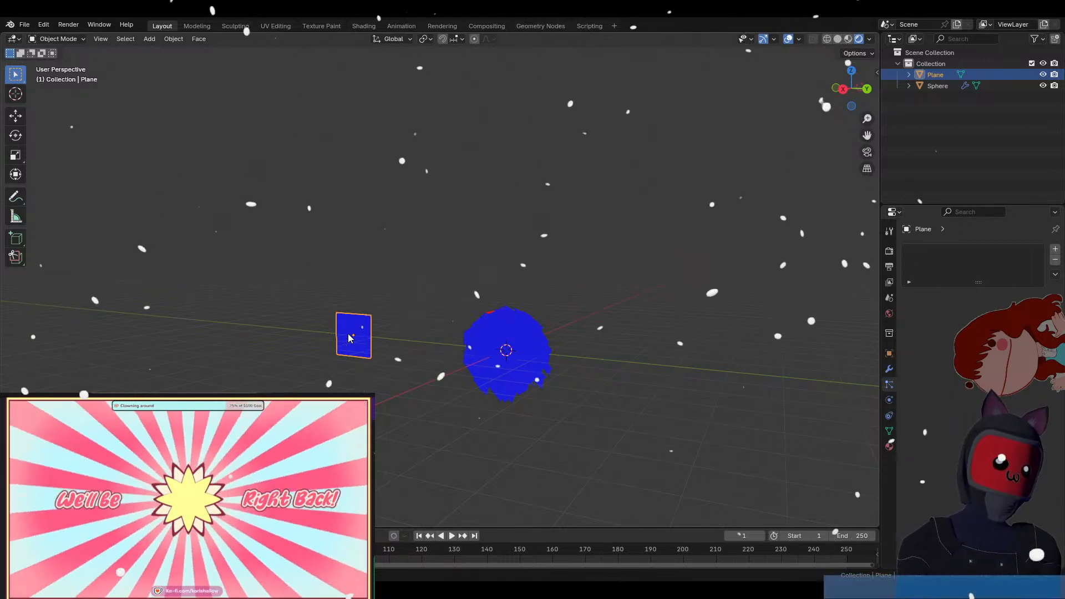
# Add a camera to the scene and rotate it 90° about the X axis.
pyautogui.hotkey('alt', 'a')
pyautogui.hotkey('shift', 'a')
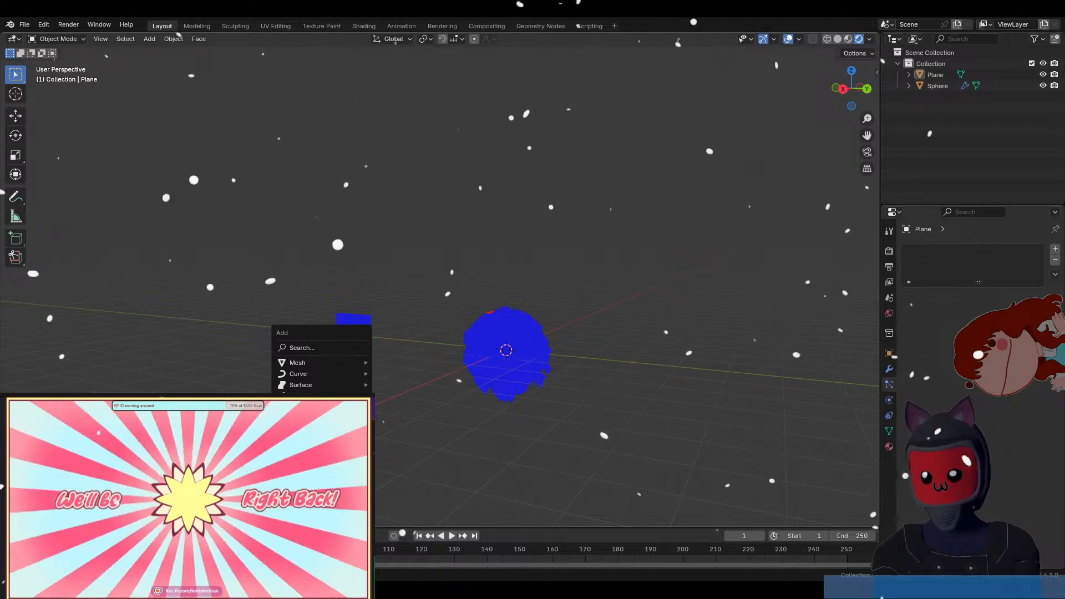
pyautogui.moveTo(328, 496)
pyautogui.click(328, 523)
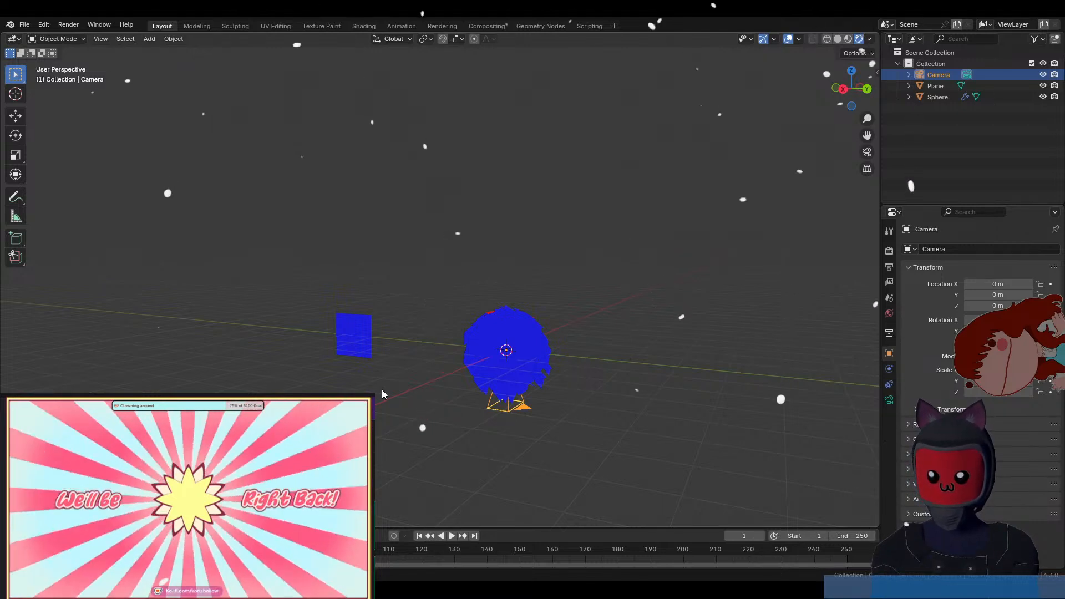
pyautogui.write('rx90')
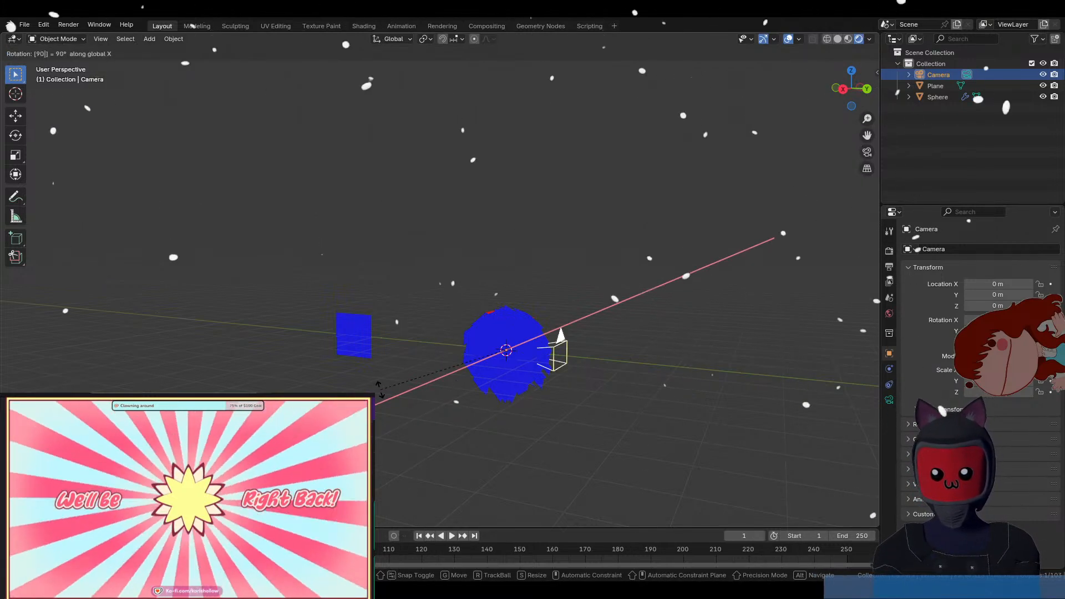
pyautogui.press('Return')
# Move the camera away from the sphere, past the plane, to about X 3.72 m, Y -7.04 m, Z 2.13 m.
pyautogui.press('g')
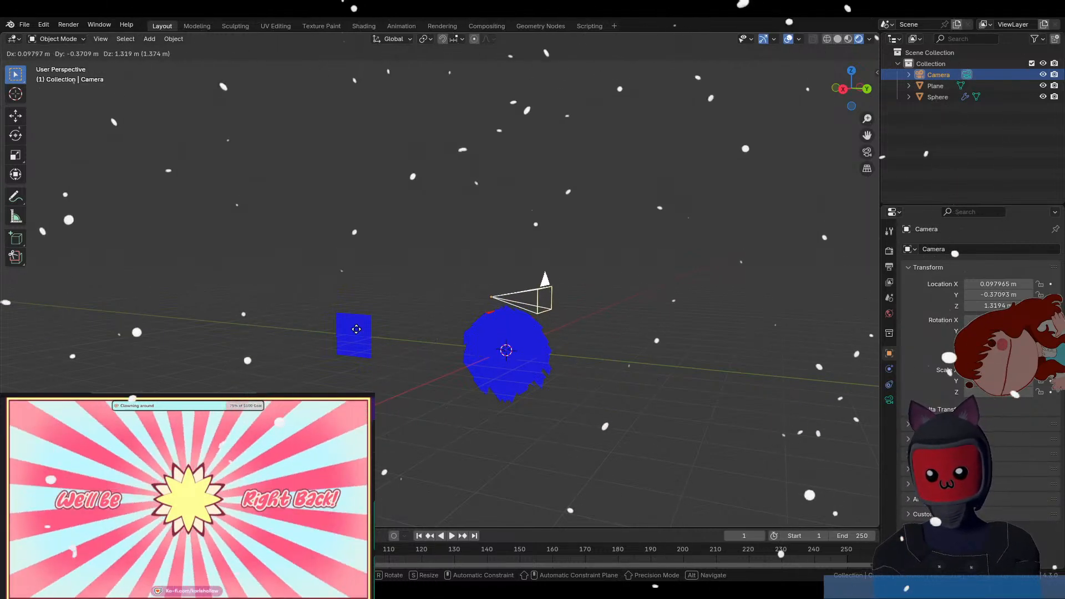
pyautogui.click(60, 304)
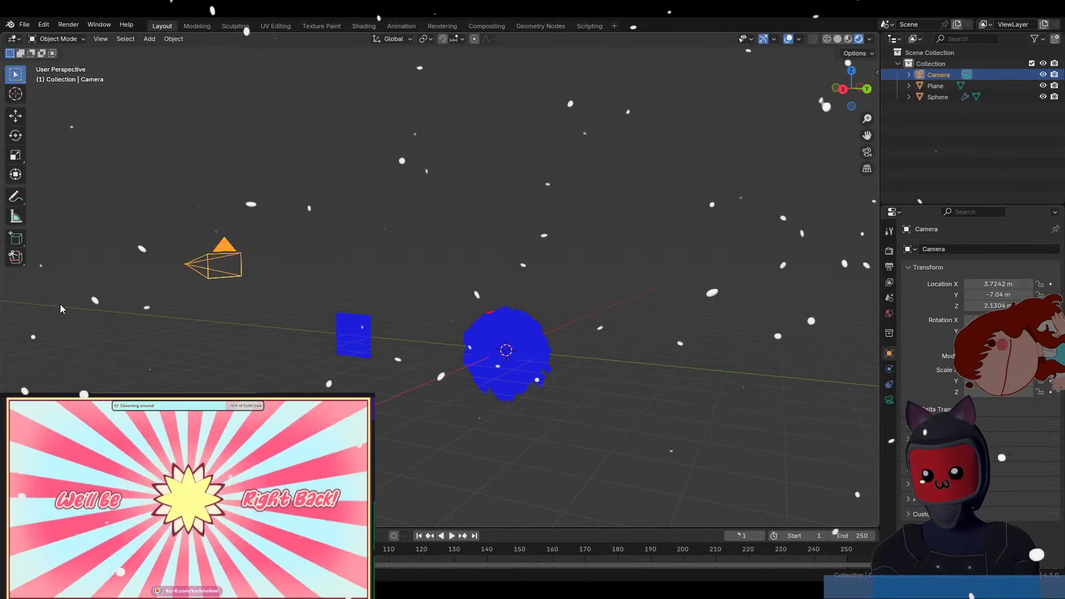
pyautogui.moveTo(60, 305); pyautogui.dragTo(169, 342, button='middle')
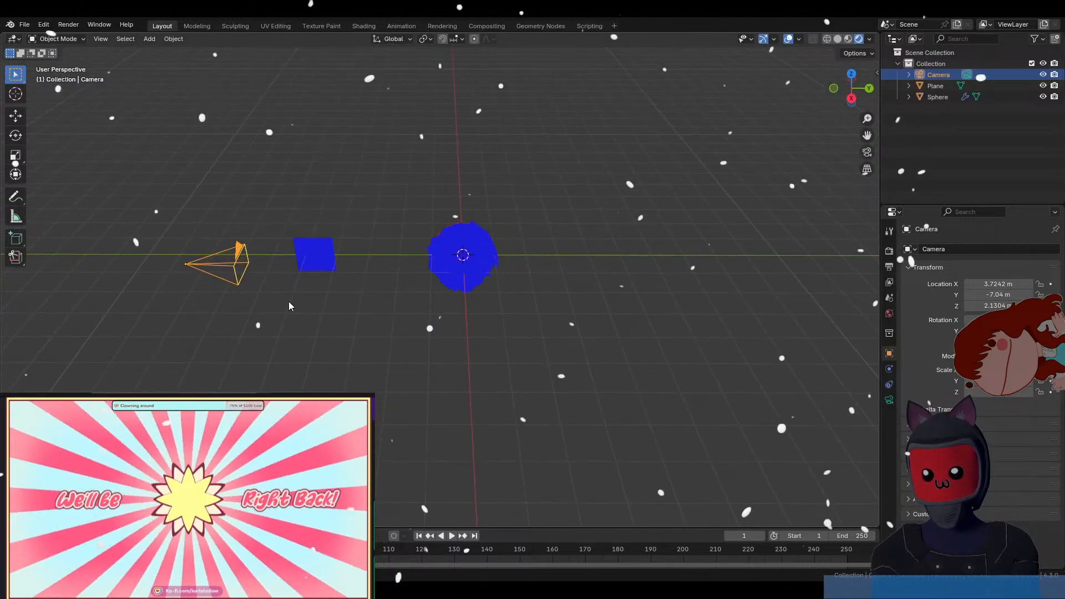
# Add a Track To constraint targeting the plane to the camera and move the camera to about X 2.58 m, Y 1.98 m, Z 3.71 m.
pyautogui.click(890, 385)
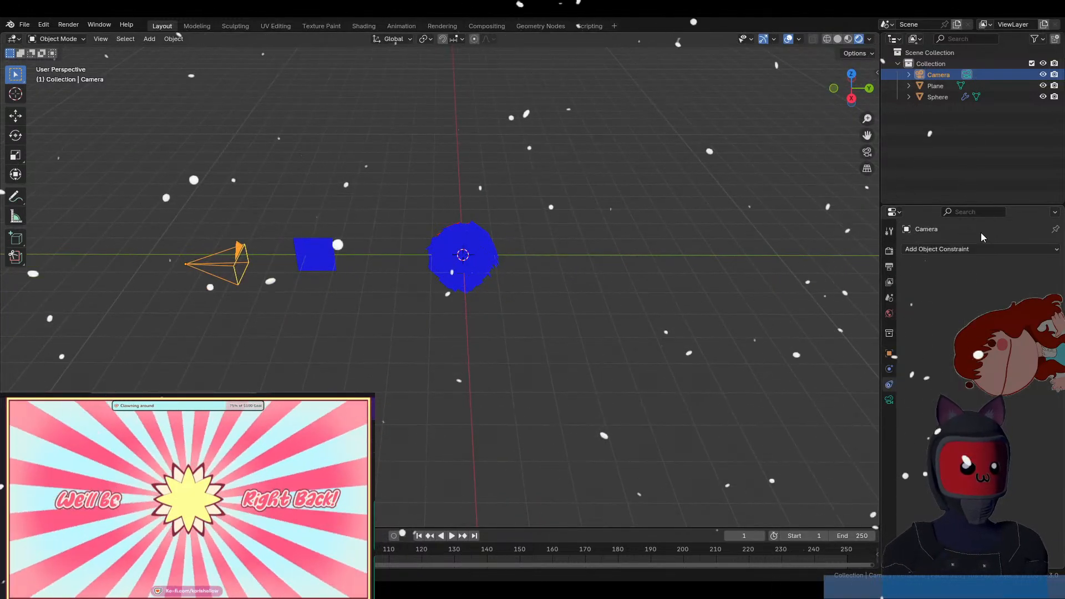
pyautogui.click(981, 249)
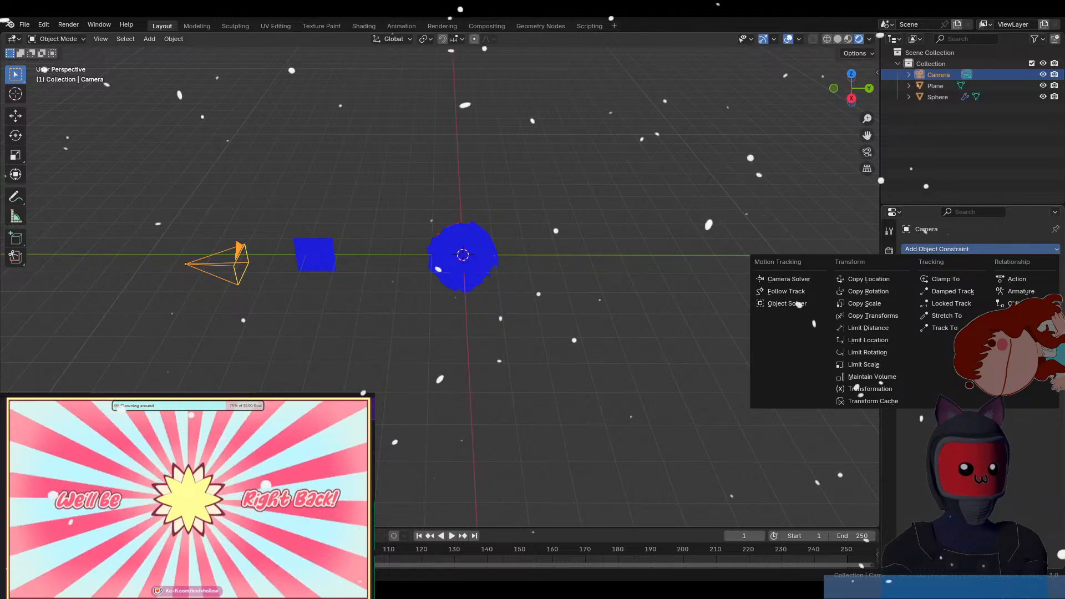
pyautogui.click(948, 327)
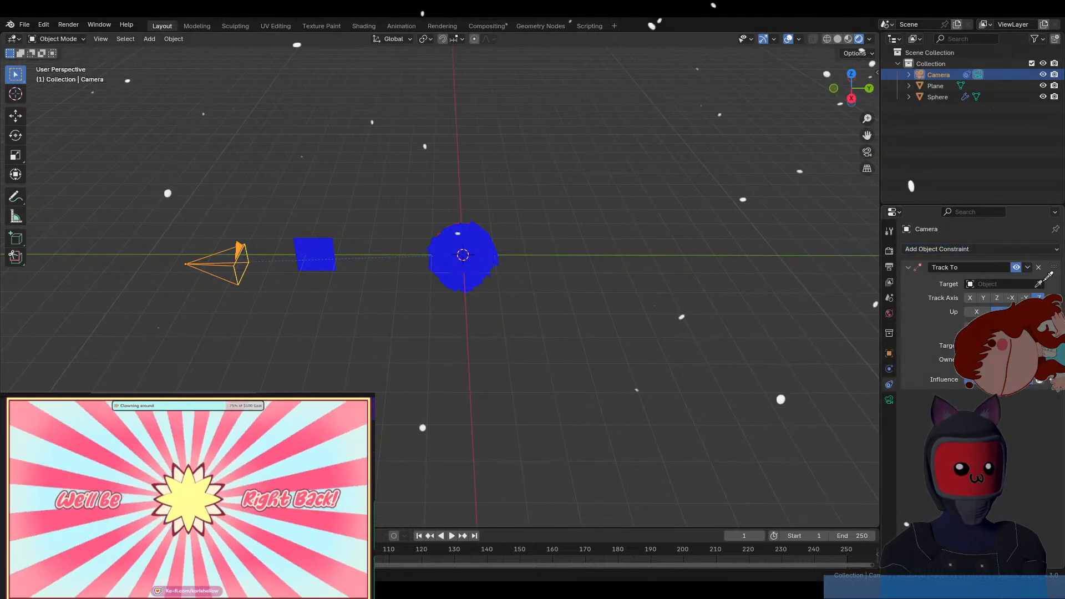
pyautogui.click(325, 261)
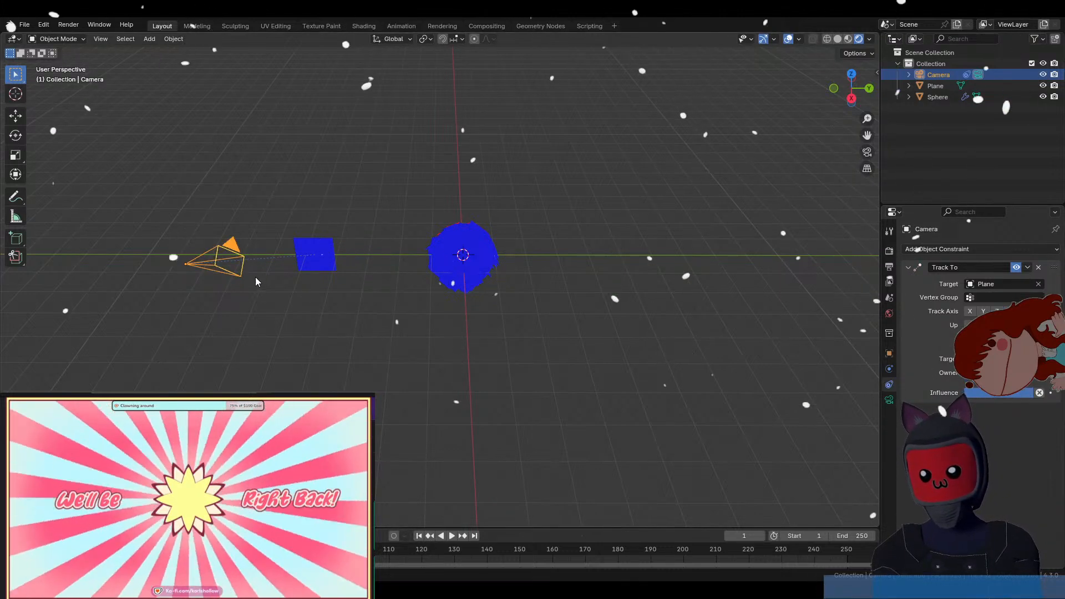
pyautogui.press('g')
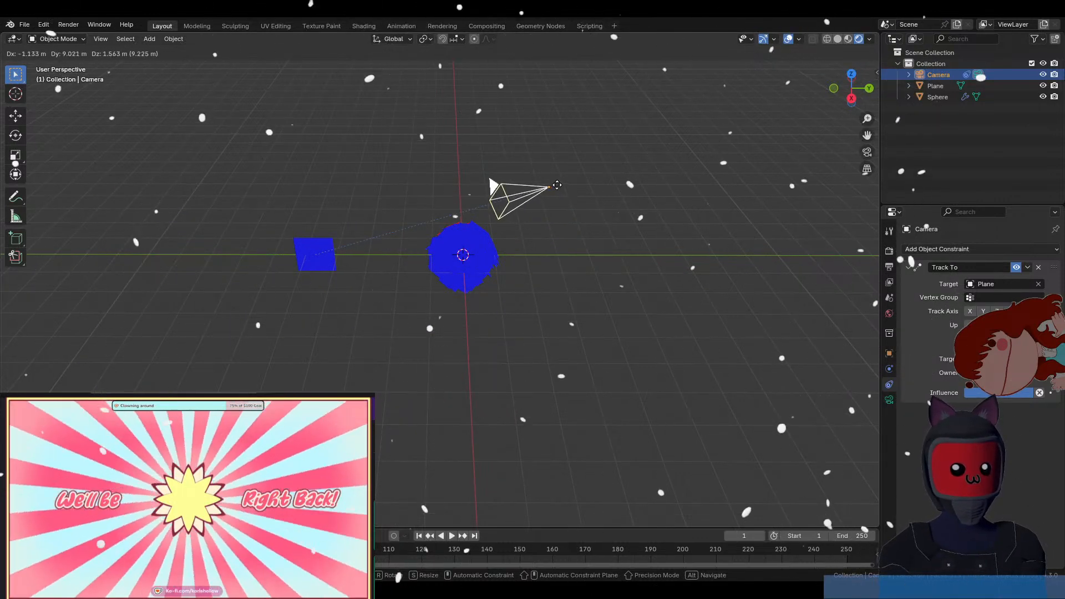
pyautogui.click(557, 185)
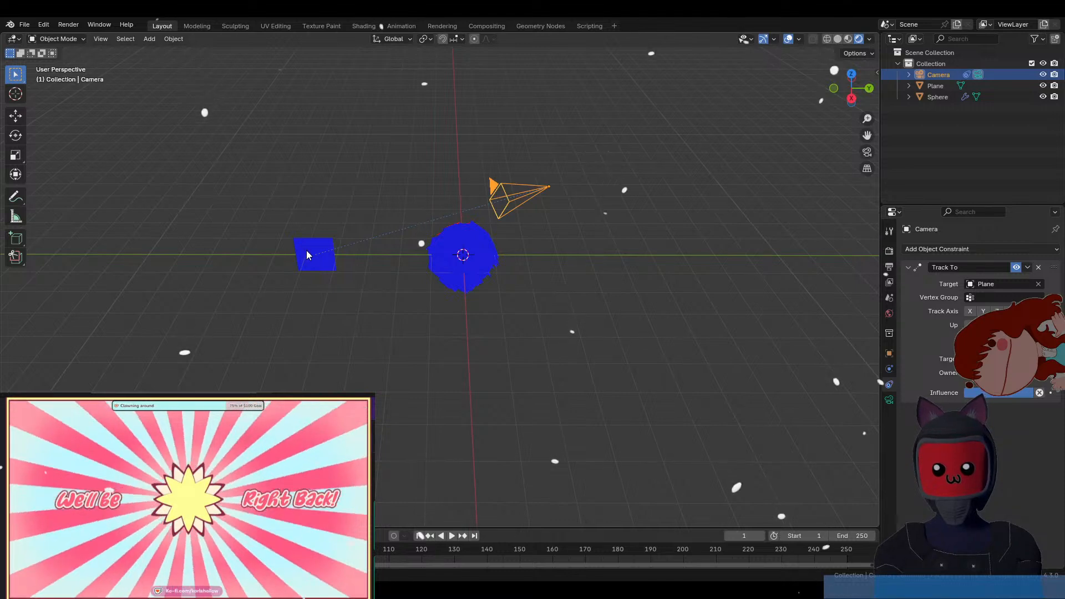
# Inspect how the instanced planes on the sphere face compared with the source plane and the camera.
pyautogui.click(306, 251)
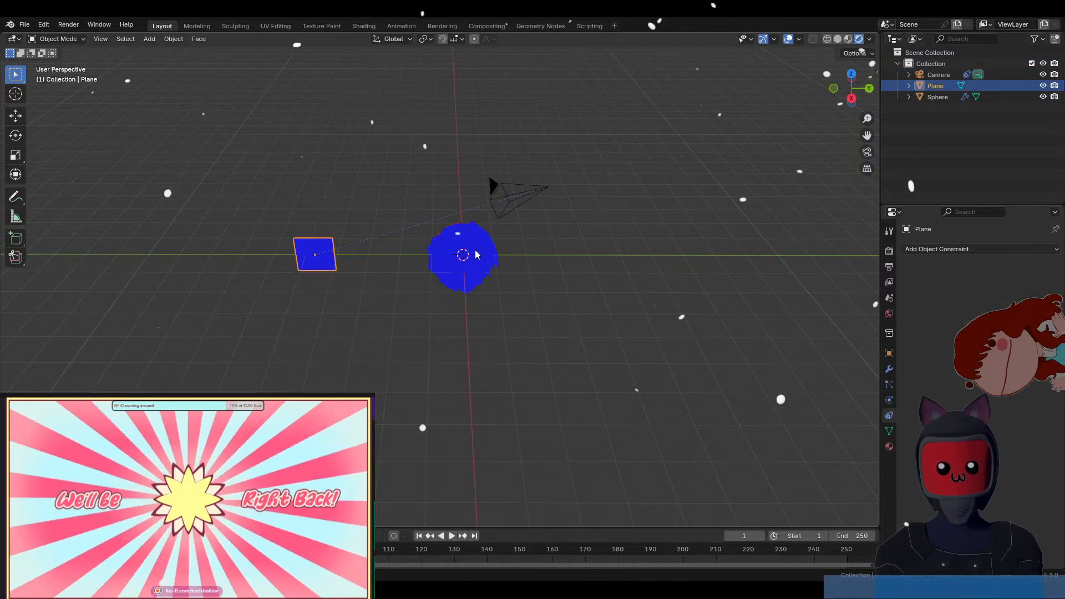
pyautogui.click(466, 255)
pyautogui.moveTo(465, 257); pyautogui.dragTo(460, 259, button='middle')
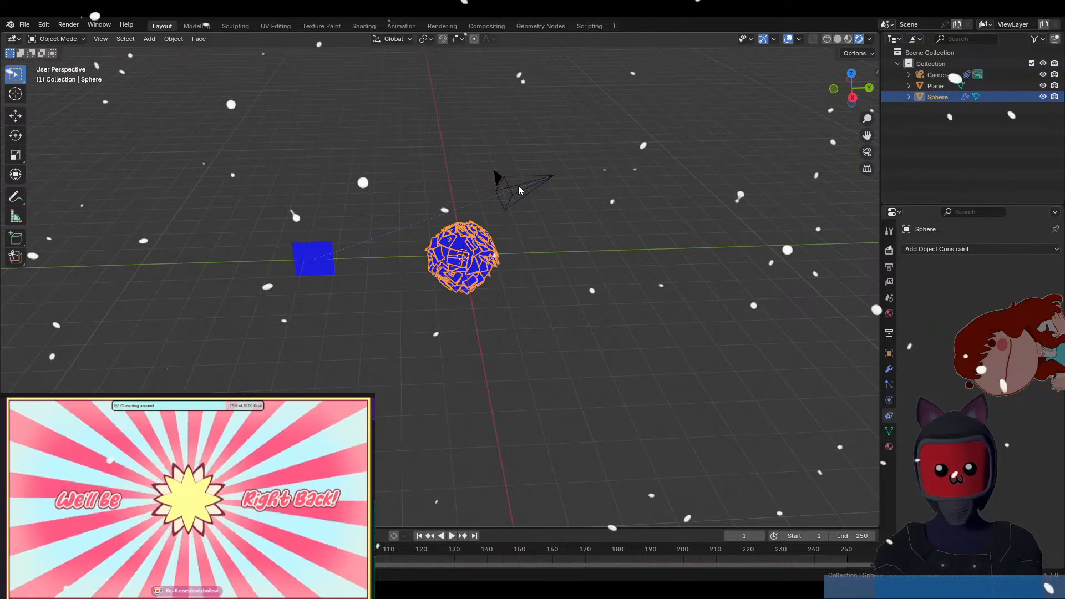
pyautogui.moveTo(323, 267); pyautogui.dragTo(504, 255, button='middle')
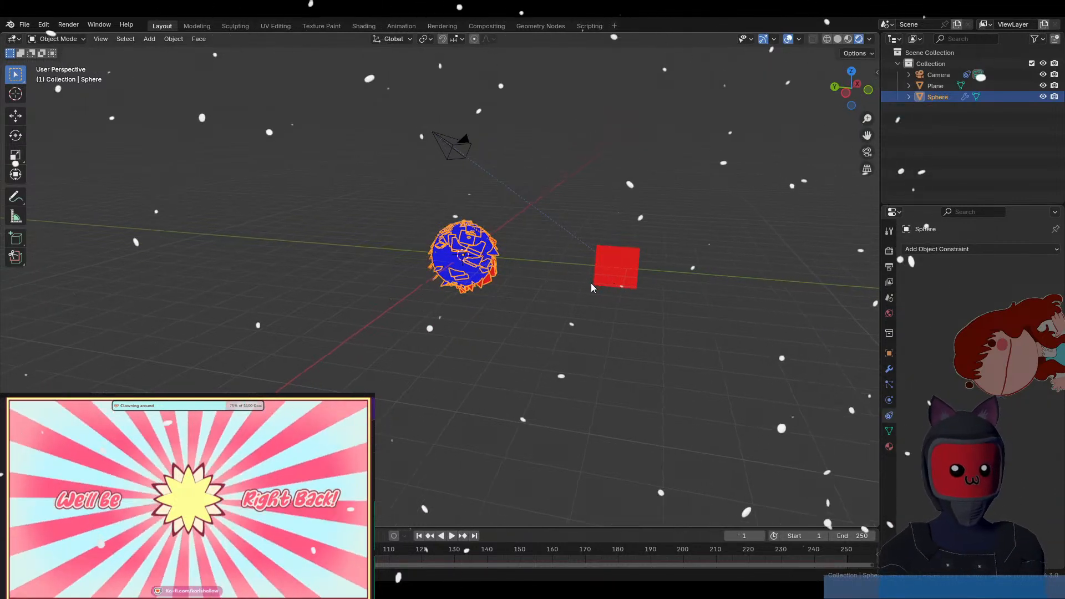
pyautogui.moveTo(591, 283); pyautogui.dragTo(421, 287, button='middle')
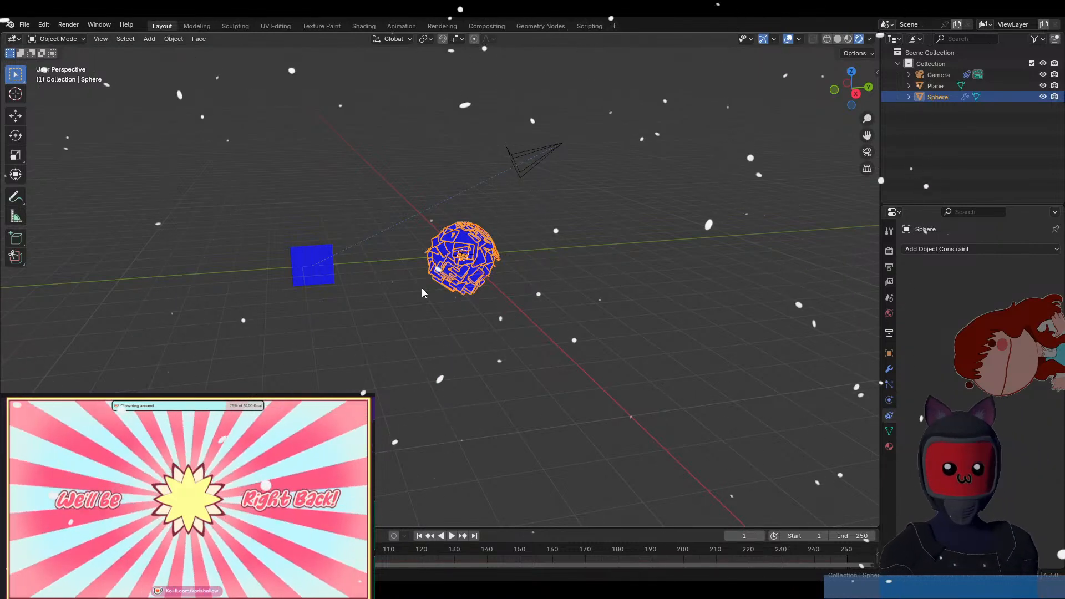
pyautogui.moveTo(456, 255); pyautogui.dragTo(472, 226, button='middle')
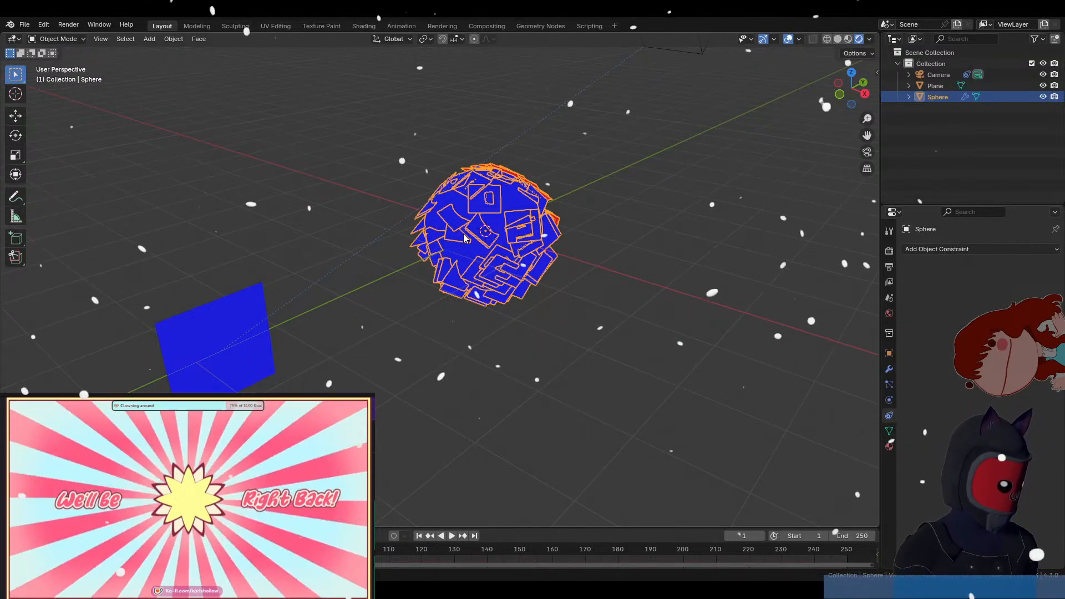
pyautogui.scroll(-3, 465, 237)
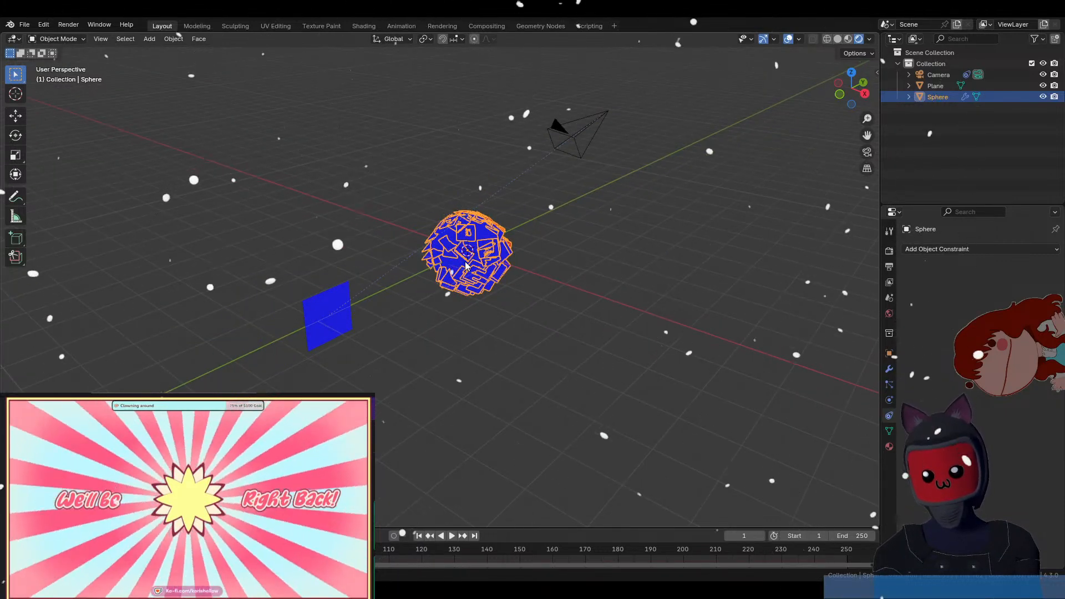
pyautogui.scroll(3, 475, 240)
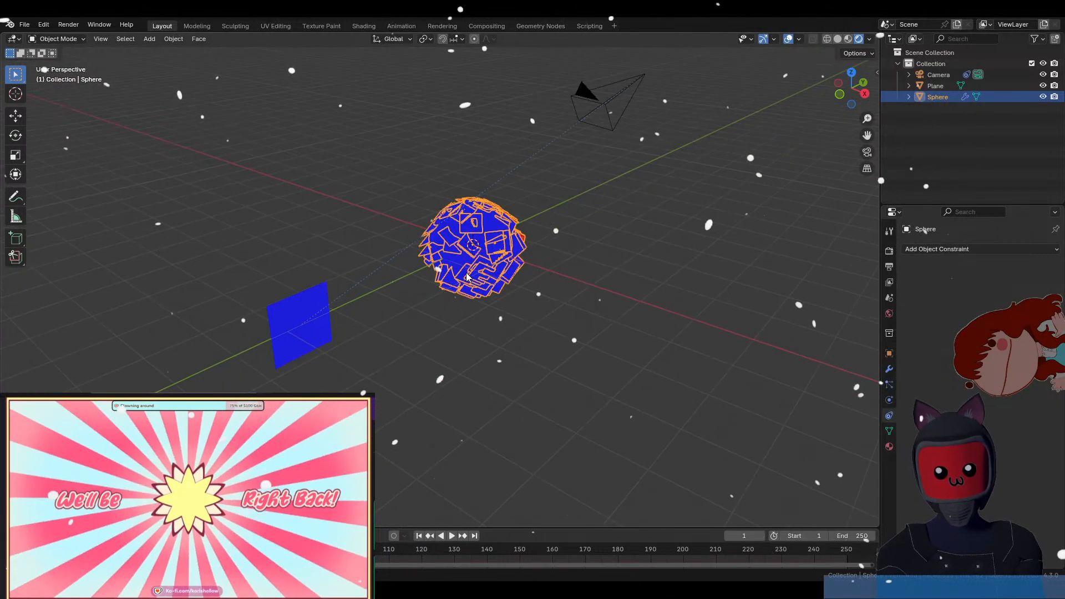
# Review the sphere's hair particle settings for emission, object rendering and interpolated children.
pyautogui.click(890, 384)
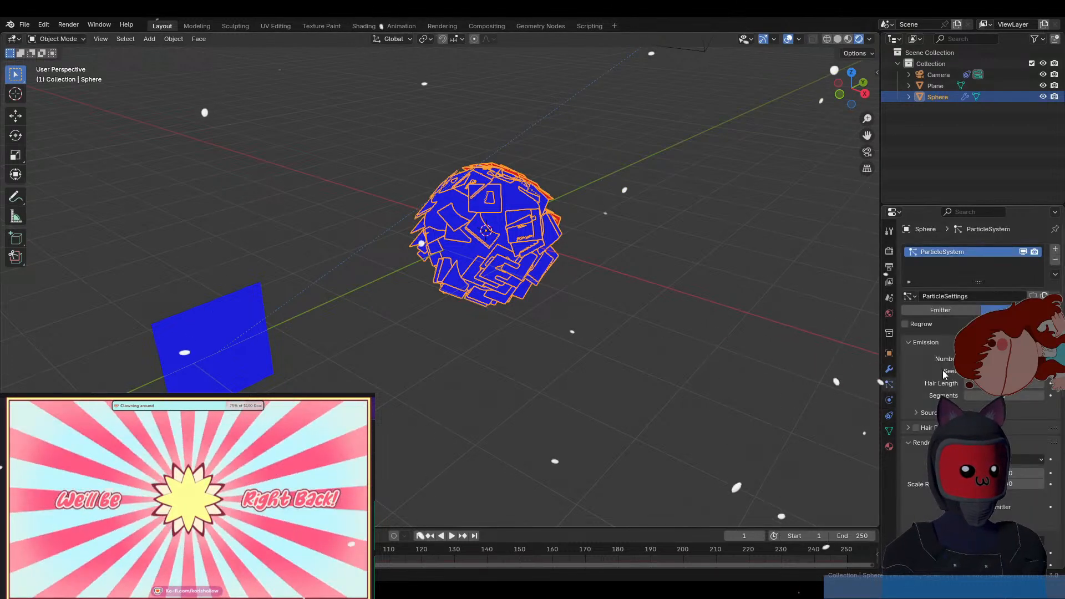
pyautogui.scroll(-4, 942, 369)
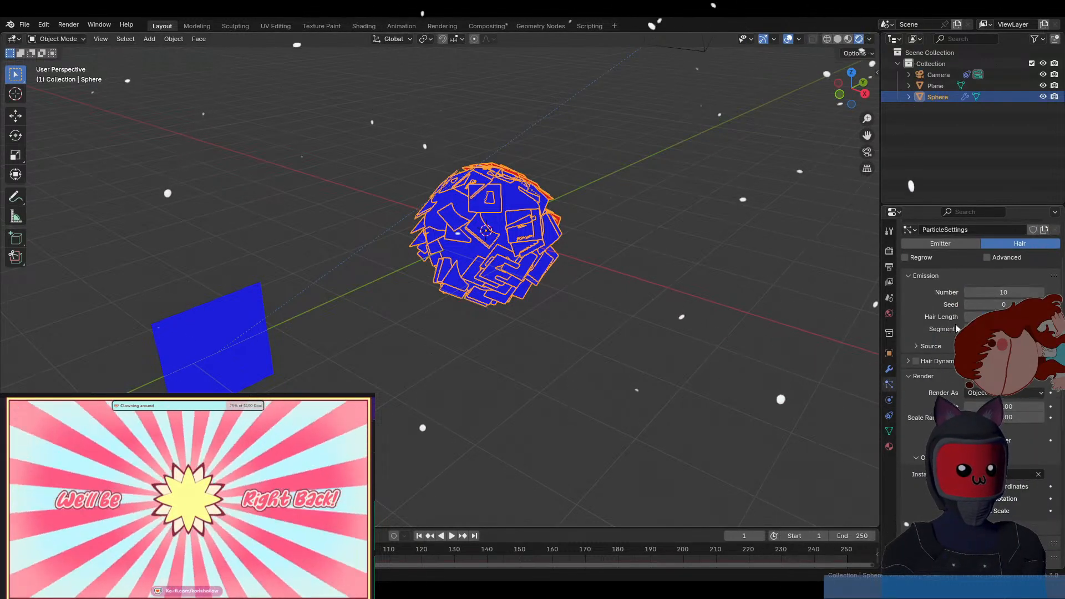
pyautogui.scroll(-6, 928, 395)
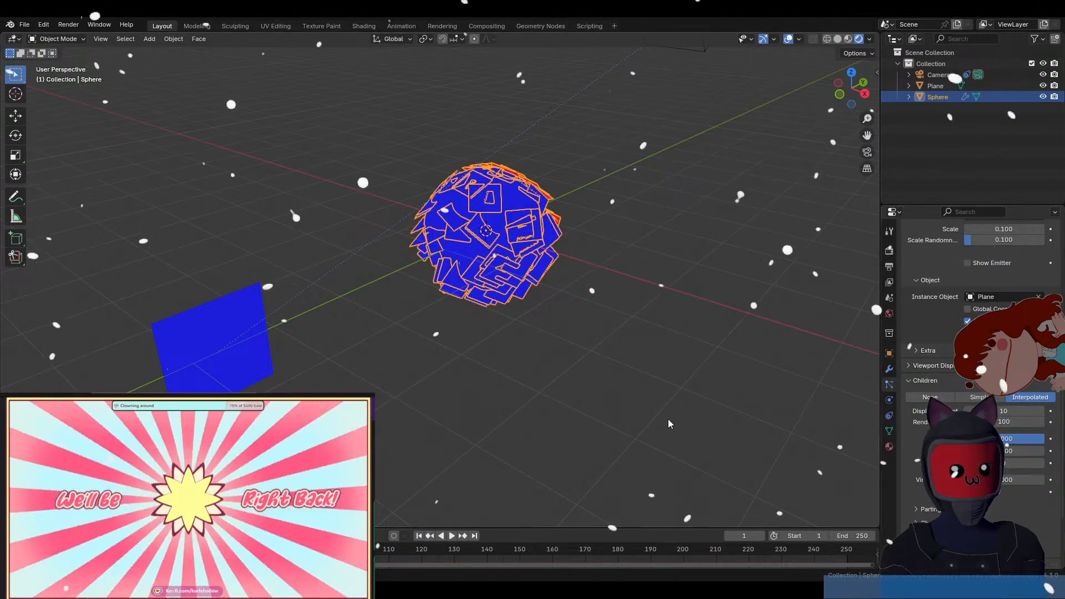
pyautogui.moveTo(625, 324); pyautogui.dragTo(574, 324, button='middle')
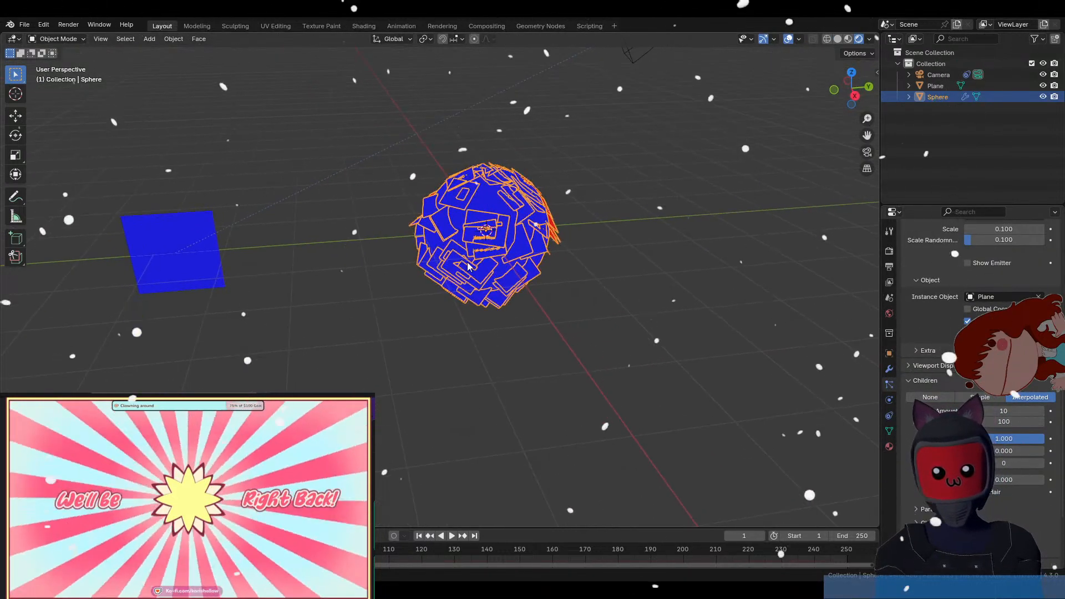
# Move the camera back past the source plane, to its side away from the sphere.
pyautogui.click(197, 252)
pyautogui.scroll(-3, 253, 301)
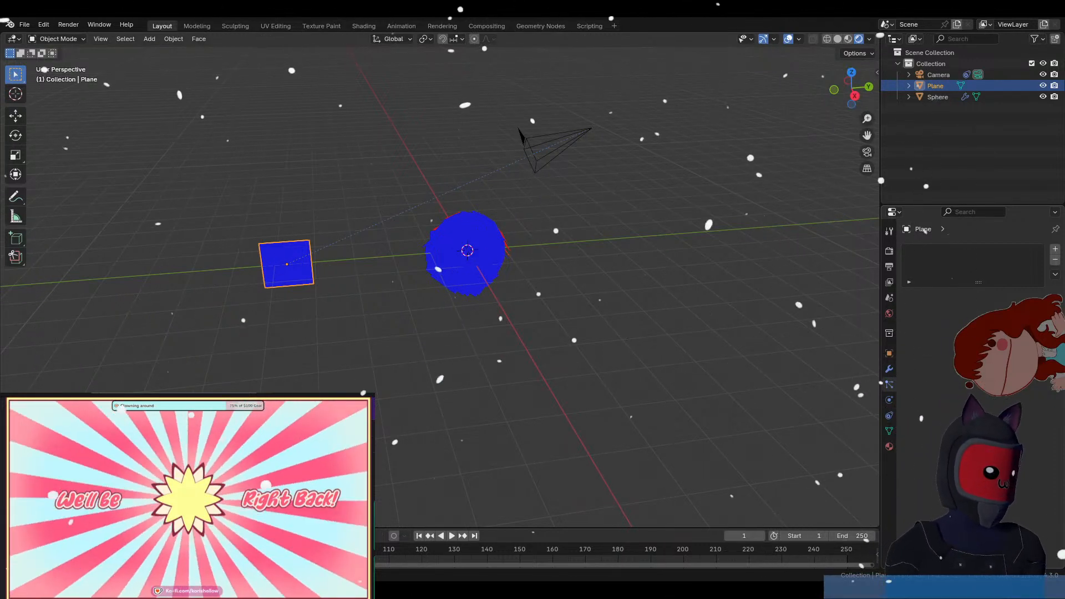
pyautogui.click(586, 137)
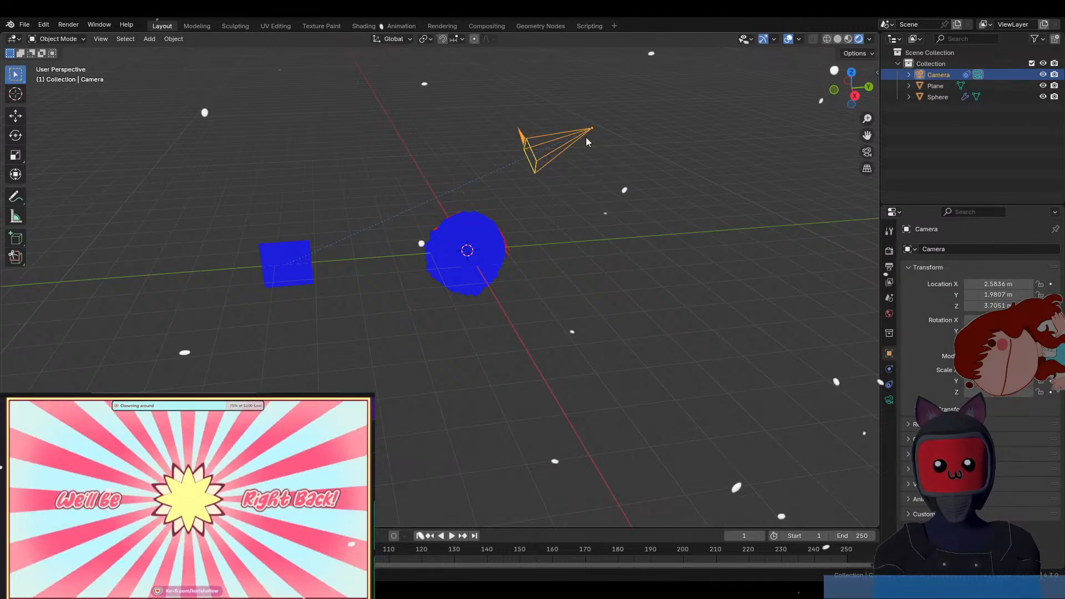
pyautogui.moveTo(587, 138); pyautogui.dragTo(557, 165, button='middle')
pyautogui.press('g')
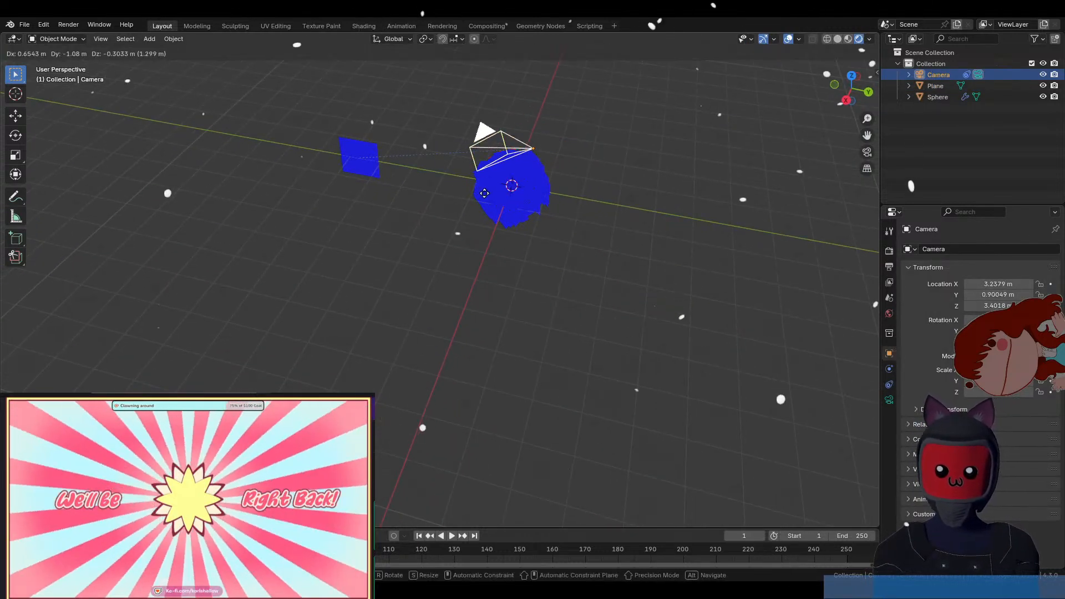
pyautogui.click(219, 226)
# Add a Track To constraint to the source plane with the camera as target and Z as track axis.
pyautogui.click(359, 158)
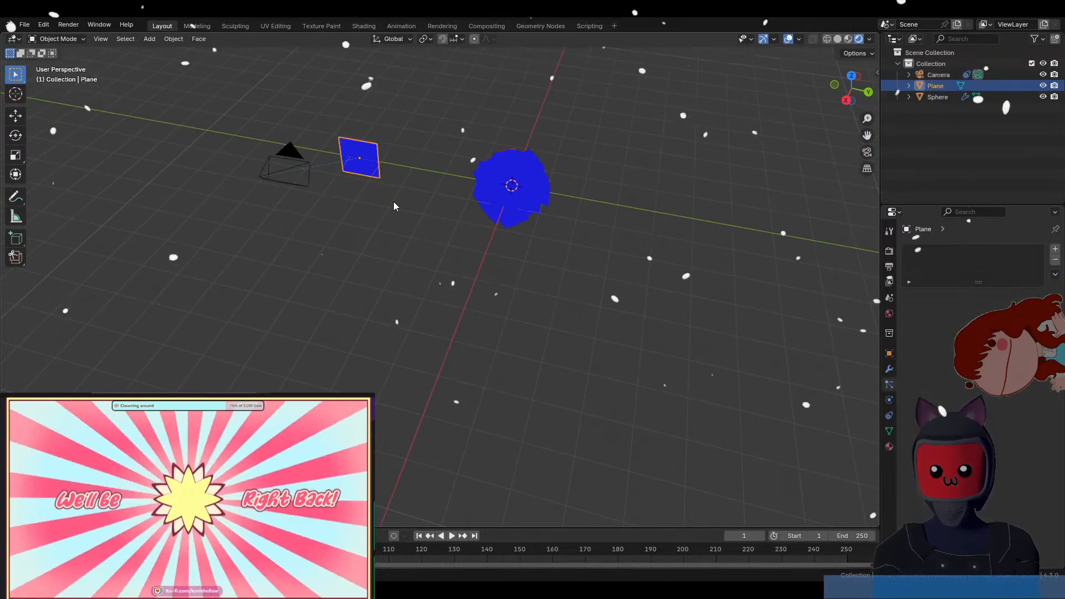
pyautogui.click(890, 415)
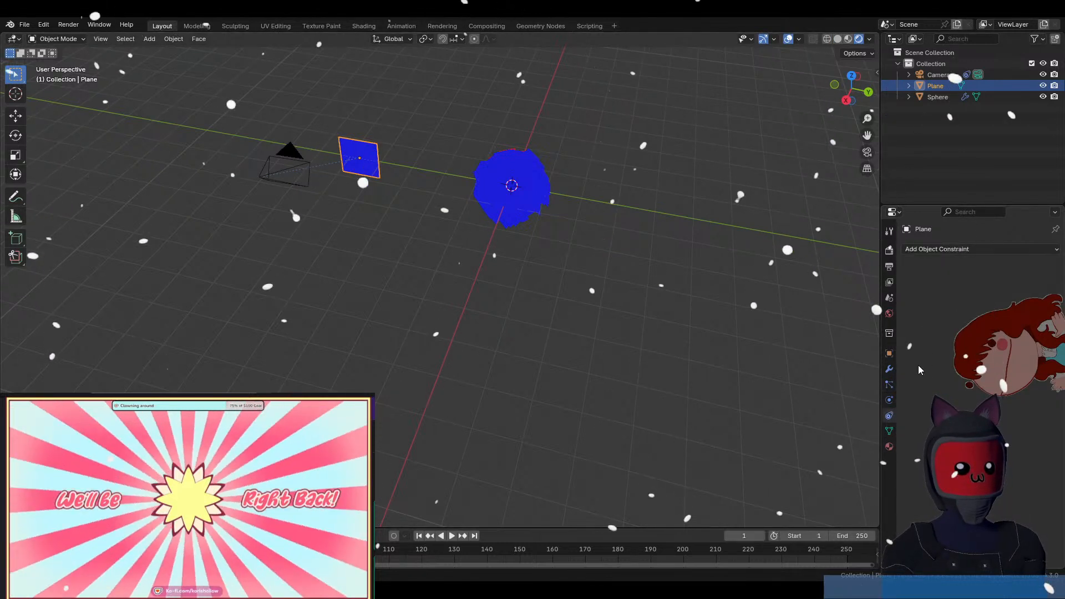
pyautogui.click(927, 249)
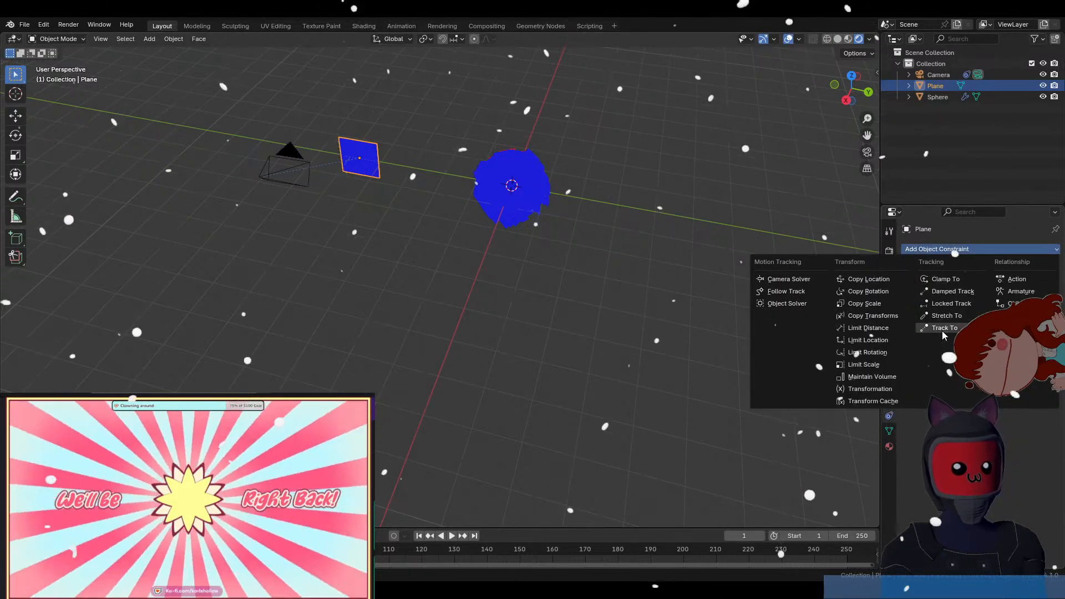
pyautogui.click(944, 328)
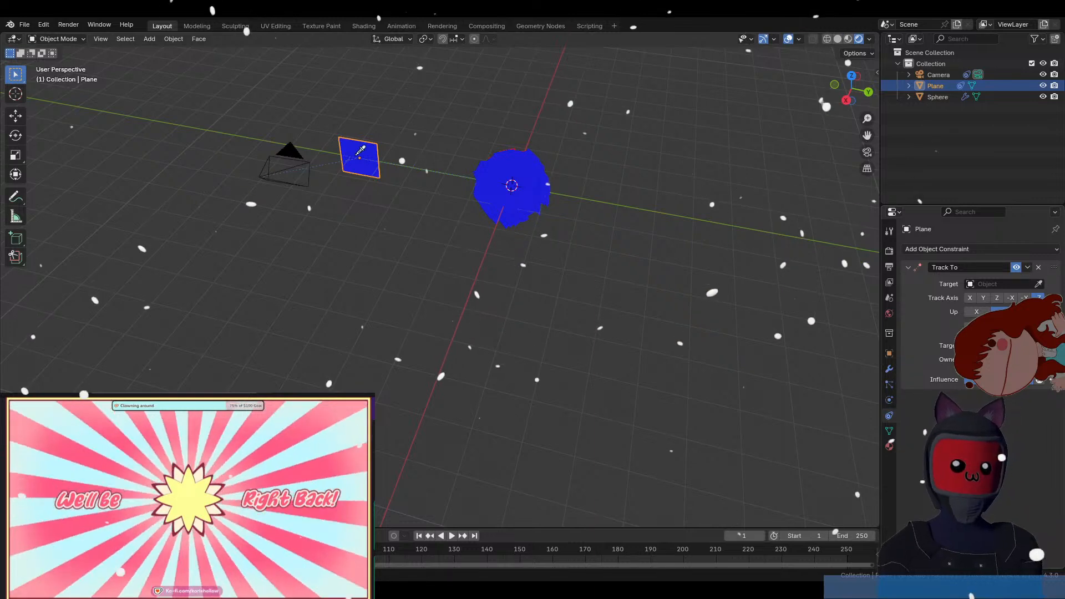
pyautogui.click(276, 164)
pyautogui.moveTo(363, 245); pyautogui.dragTo(364, 220, button='middle')
pyautogui.click(997, 298)
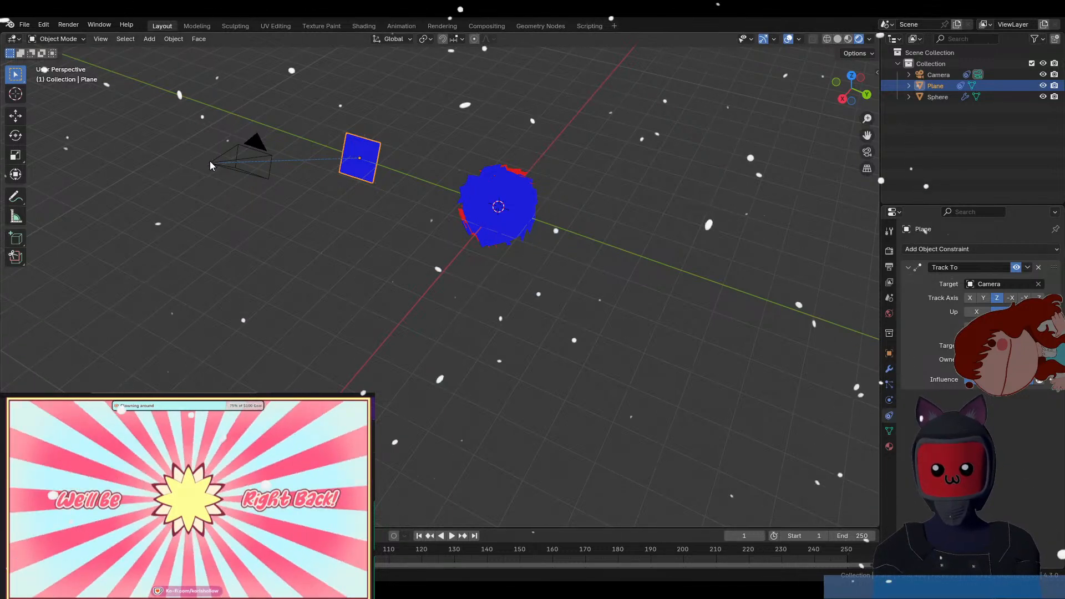
# Try moving the camera around the source plane to test how the plane and its instances track it.
pyautogui.click(210, 162)
pyautogui.moveTo(220, 204)
pyautogui.mouseDown(button='middle')
pyautogui.moveTo(332, 221)
pyautogui.moveTo(270, 213)
pyautogui.moveTo(253, 189)
pyautogui.moveTo(382, 232)
pyautogui.moveTo(462, 236)
pyautogui.mouseUp(button='middle')
pyautogui.press('g')
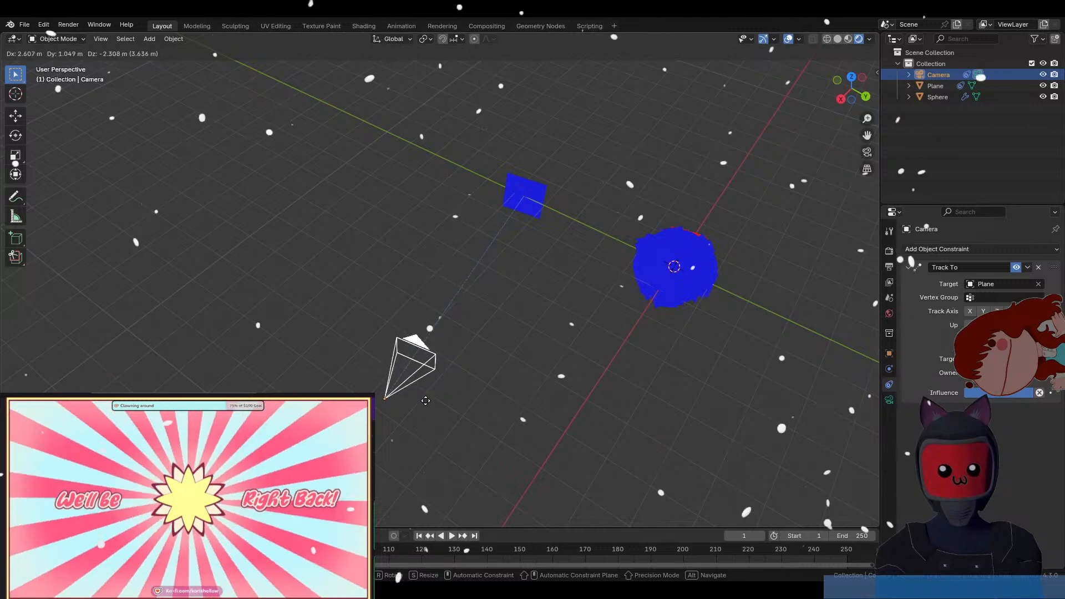
pyautogui.rightClick(455, 445)
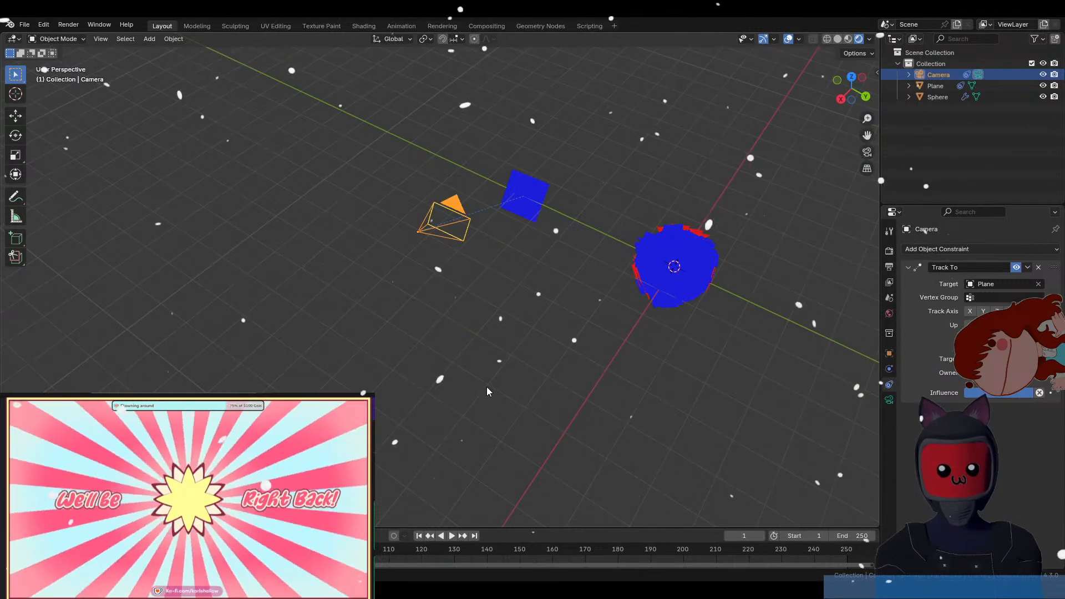
# Change the target of the camera's Track To constraint to the sphere and move the camera in front of the plane and sphere.
pyautogui.moveTo(487, 388); pyautogui.dragTo(441, 264, button='middle')
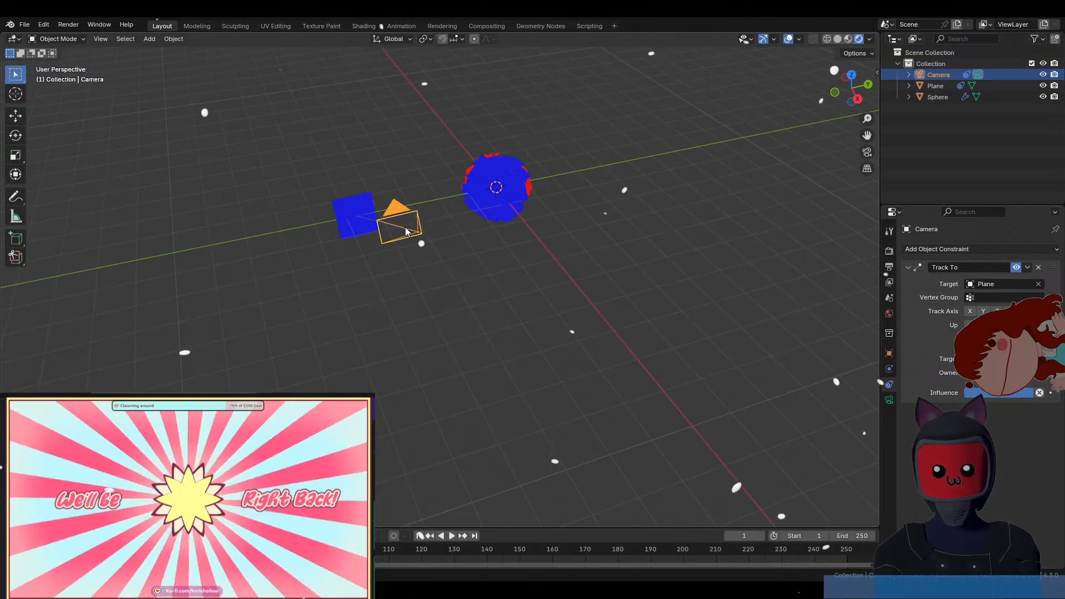
pyautogui.click(487, 192)
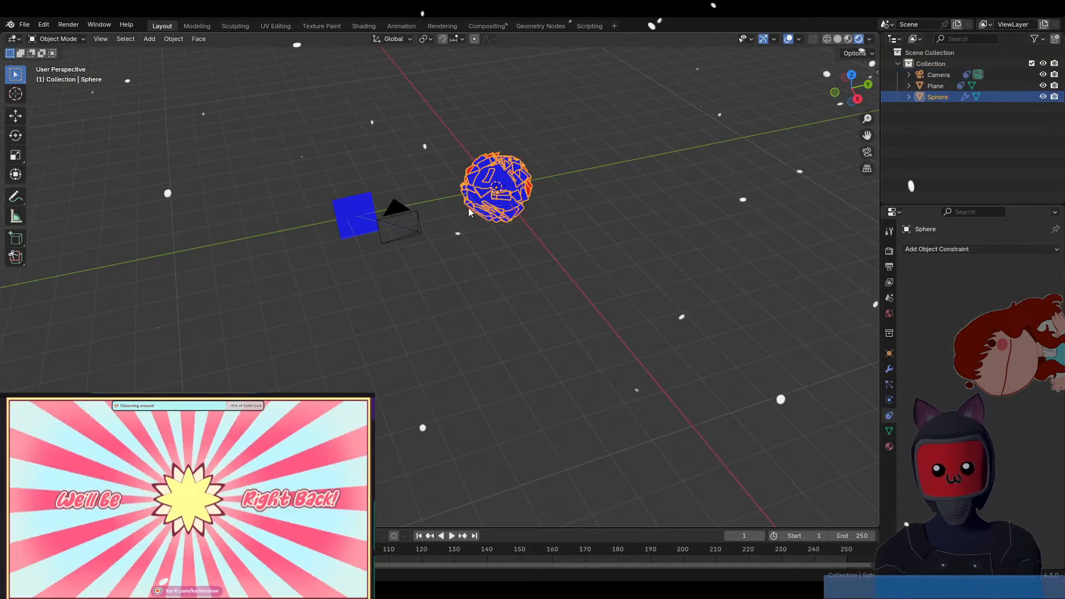
pyautogui.click(404, 228)
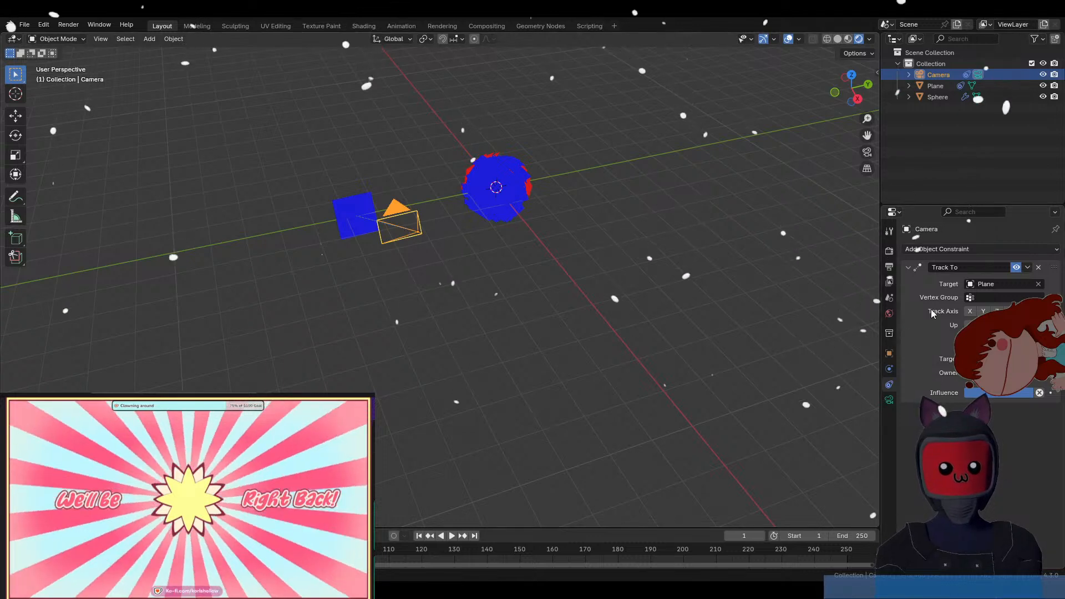
pyautogui.click(1039, 286)
pyautogui.click(1040, 286)
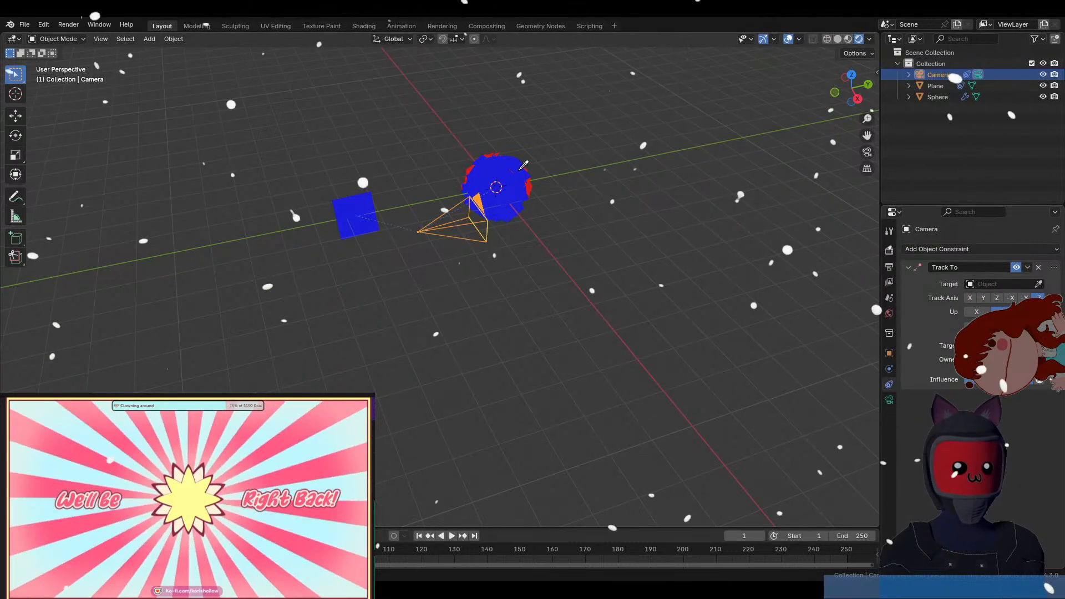
pyautogui.click(495, 176)
pyautogui.press('g')
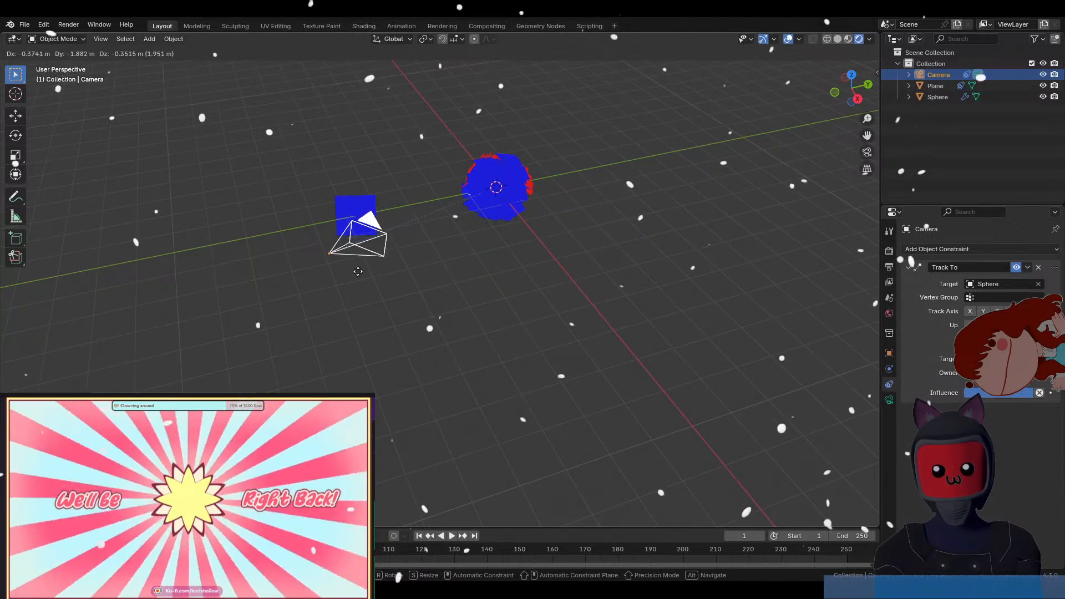
pyautogui.click(421, 291)
# Switch the viewport to solid shading and move the camera in front of the sphere.
pyautogui.click(837, 39)
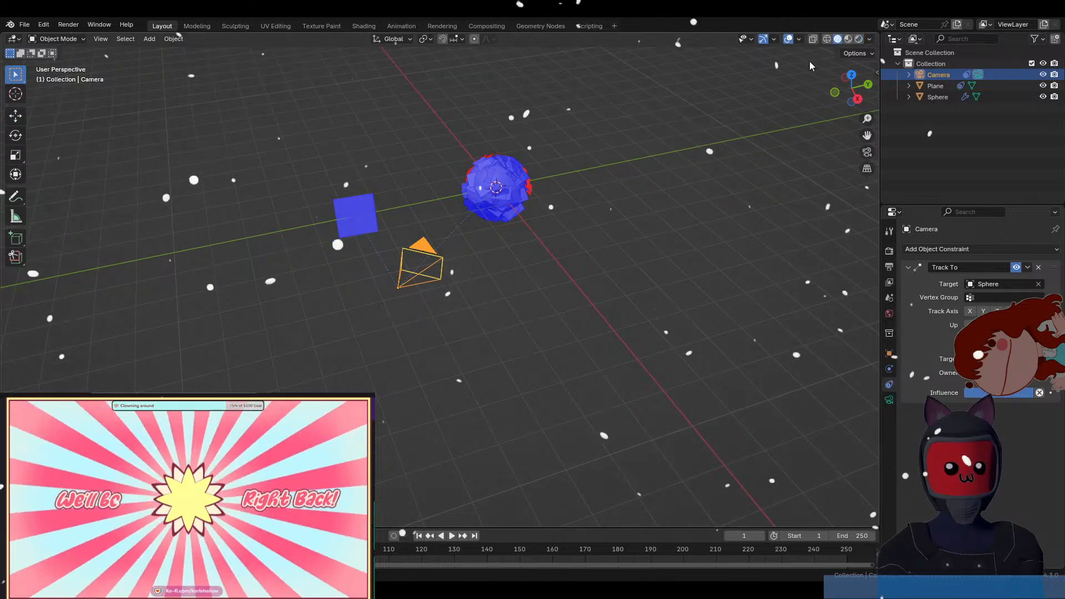
pyautogui.moveTo(565, 271); pyautogui.dragTo(561, 258, button='middle')
pyautogui.scroll(4, 561, 259)
pyautogui.scroll(1, 560, 258)
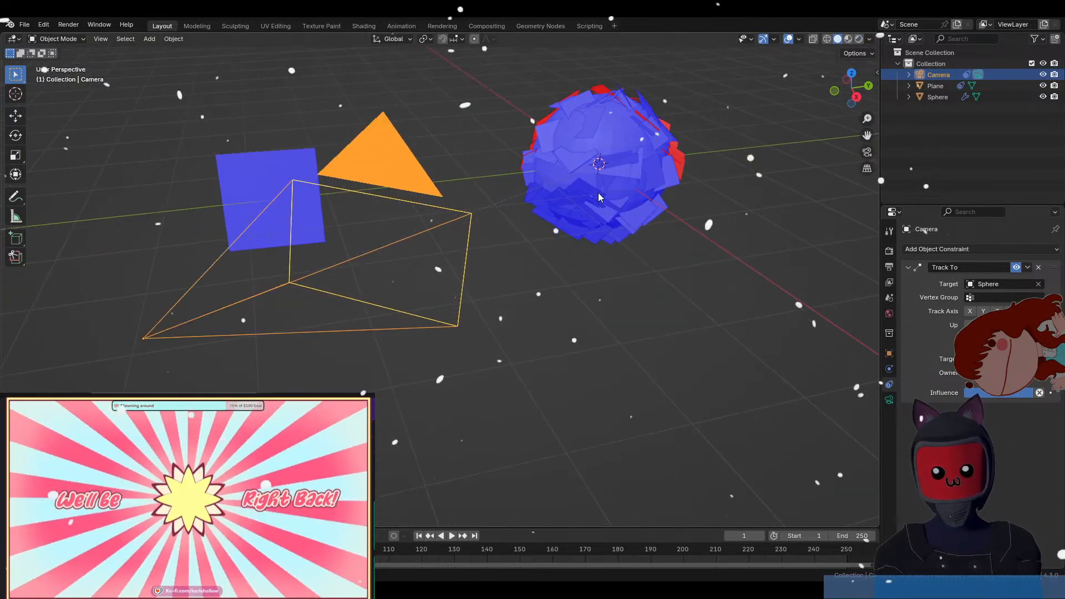
pyautogui.keyDown('shift'); pyautogui.moveTo(598, 192); pyautogui.dragTo(556, 285, button='middle'); pyautogui.keyUp('shift')
pyautogui.press('g')
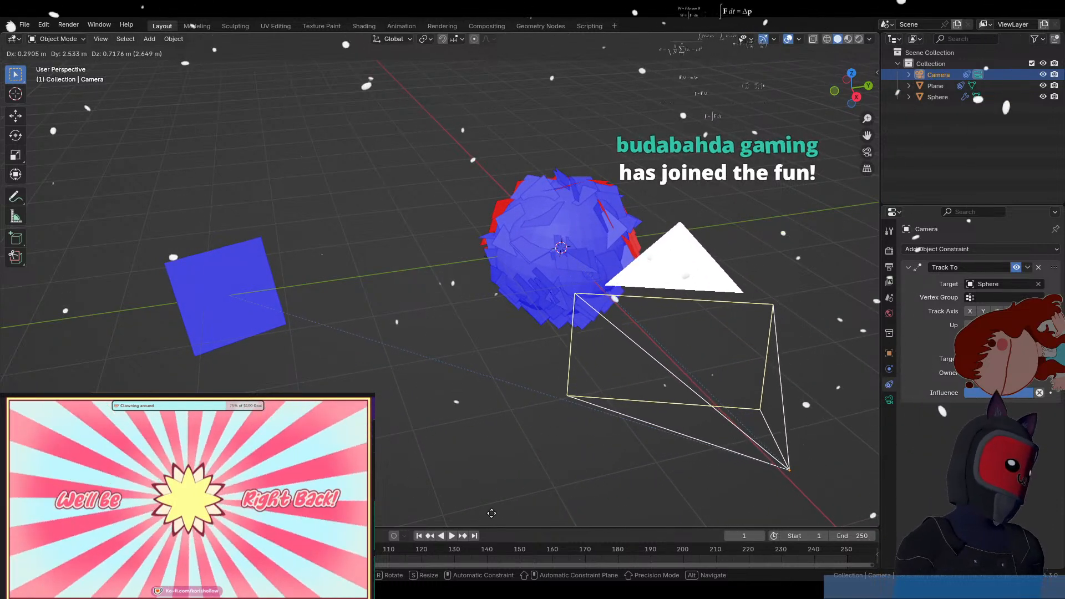
pyautogui.click(291, 367)
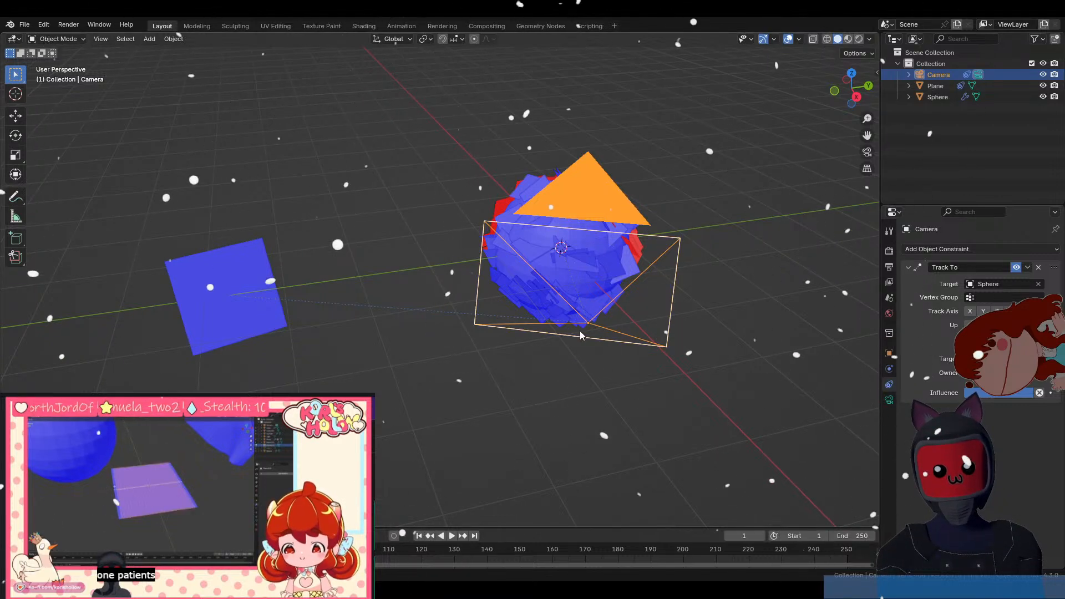
# Move the camera farther from the source plane, higher up in front of the sphere.
pyautogui.moveTo(580, 330)
pyautogui.mouseDown(button='middle')
pyautogui.moveTo(621, 351)
pyautogui.moveTo(622, 341)
pyautogui.moveTo(570, 332)
pyautogui.mouseUp(button='middle')
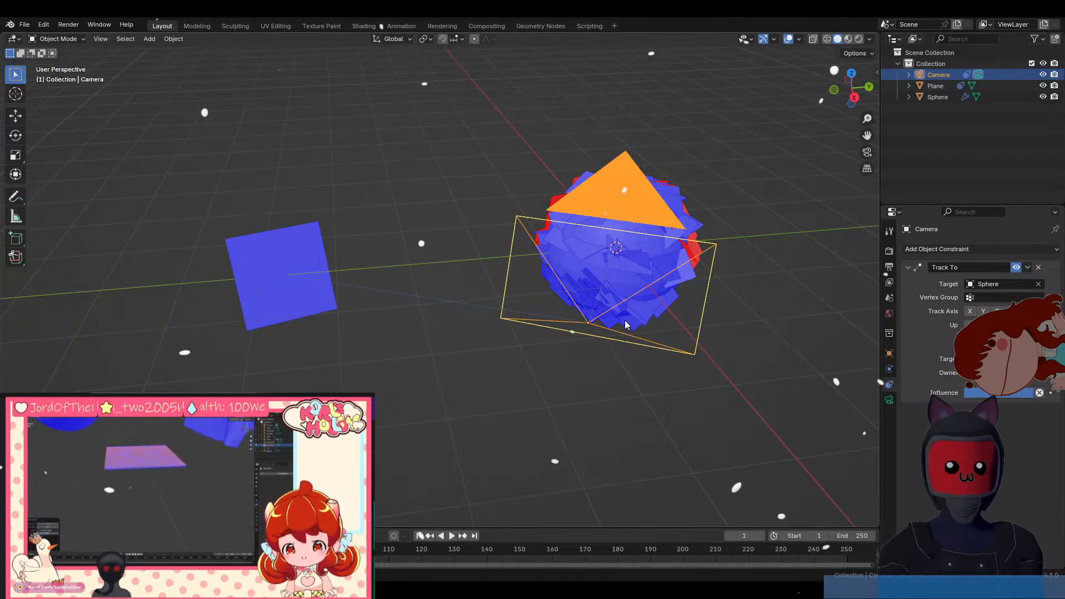
pyautogui.press('g')
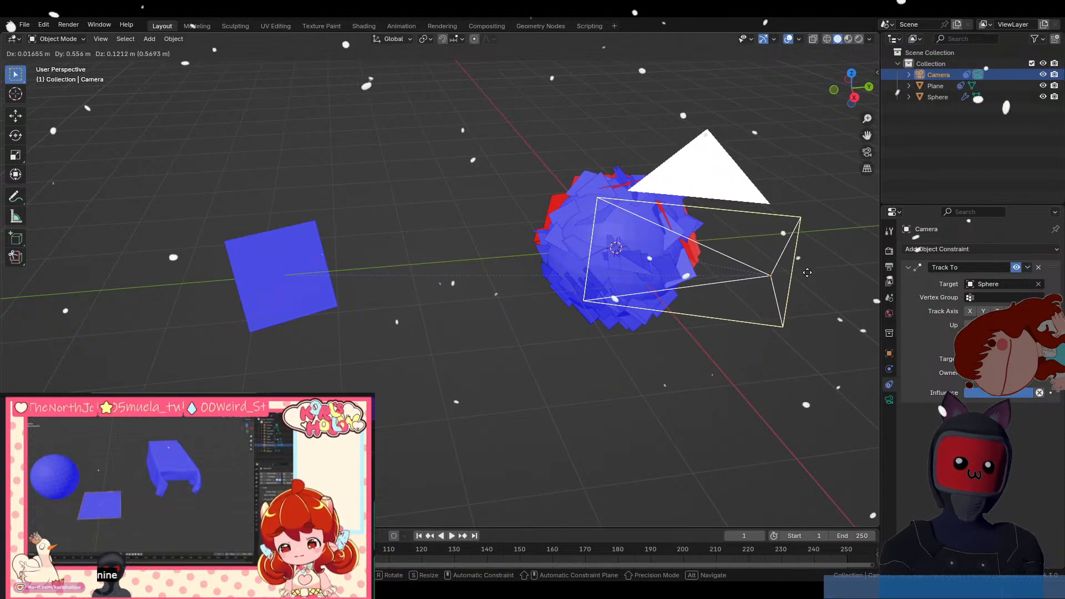
pyautogui.click(807, 272)
pyautogui.moveTo(644, 231)
pyautogui.mouseDown(button='middle')
pyautogui.moveTo(687, 300)
pyautogui.moveTo(639, 242)
pyautogui.mouseUp(button='middle')
# Select the sphere and examine its particle settings, including Render, Extra, Viewport Display and Children, for options affecting the instances.
pyautogui.click(436, 144)
pyautogui.keyDown('shift'); pyautogui.moveTo(436, 144); pyautogui.dragTo(534, 199, button='middle'); pyautogui.keyUp('shift')
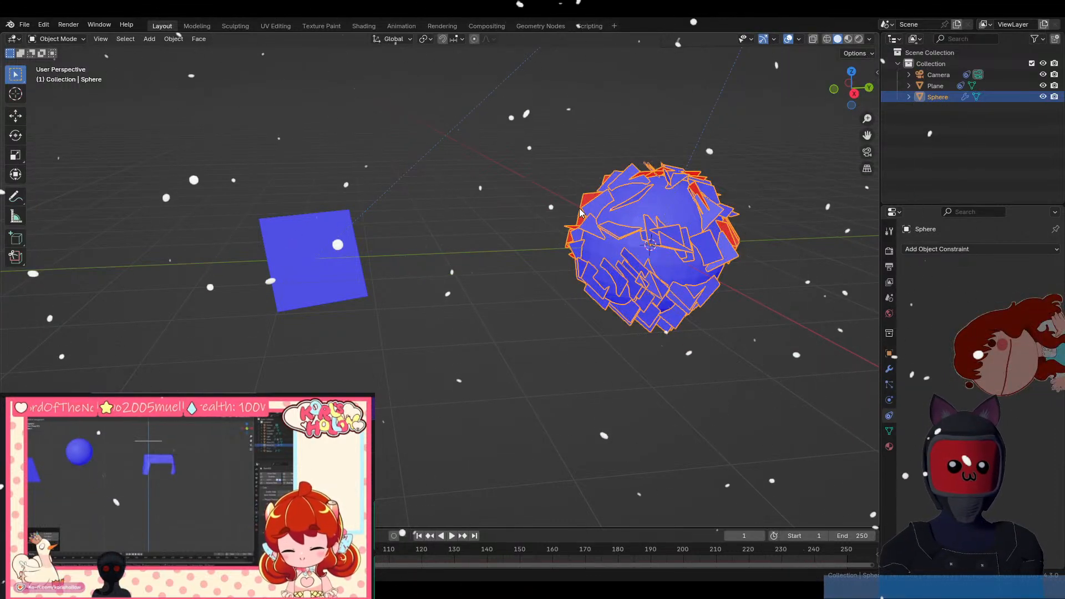
pyautogui.scroll(-4, 493, 238)
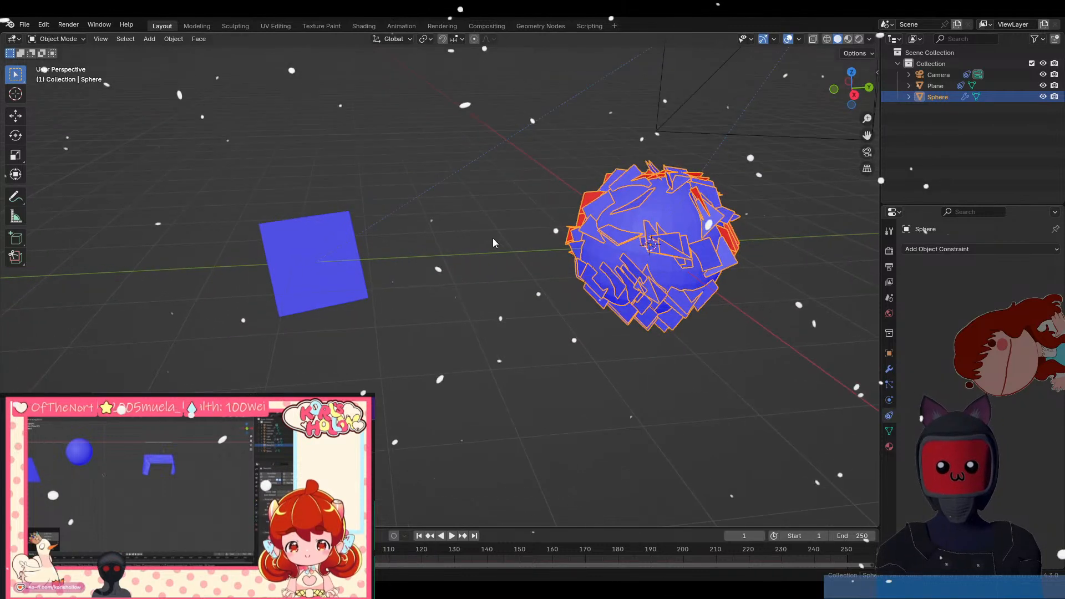
pyautogui.scroll(-1, 491, 244)
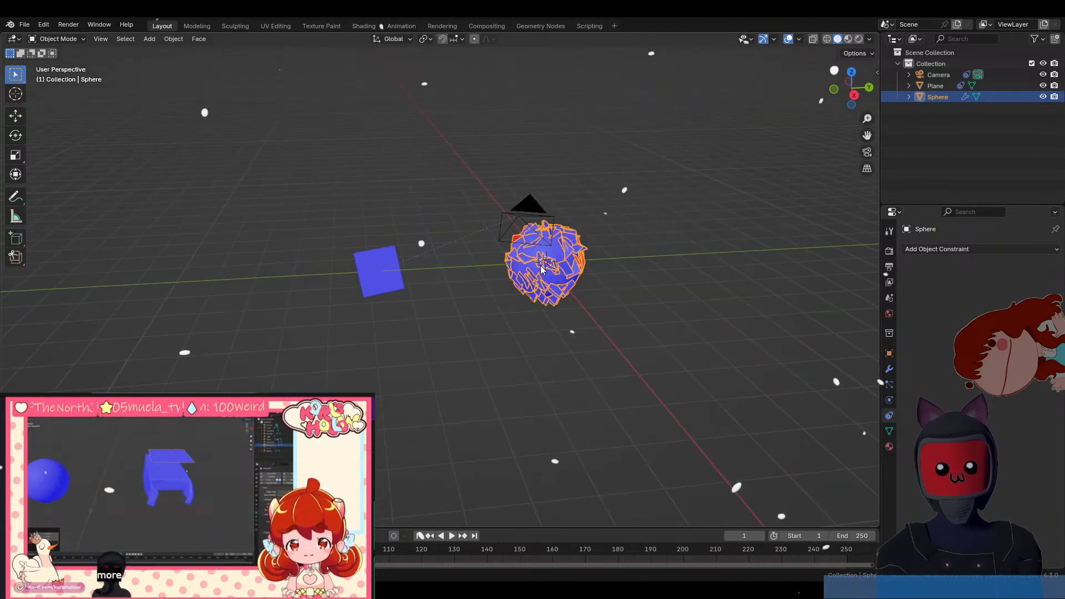
pyautogui.click(888, 384)
pyautogui.scroll(-8, 910, 394)
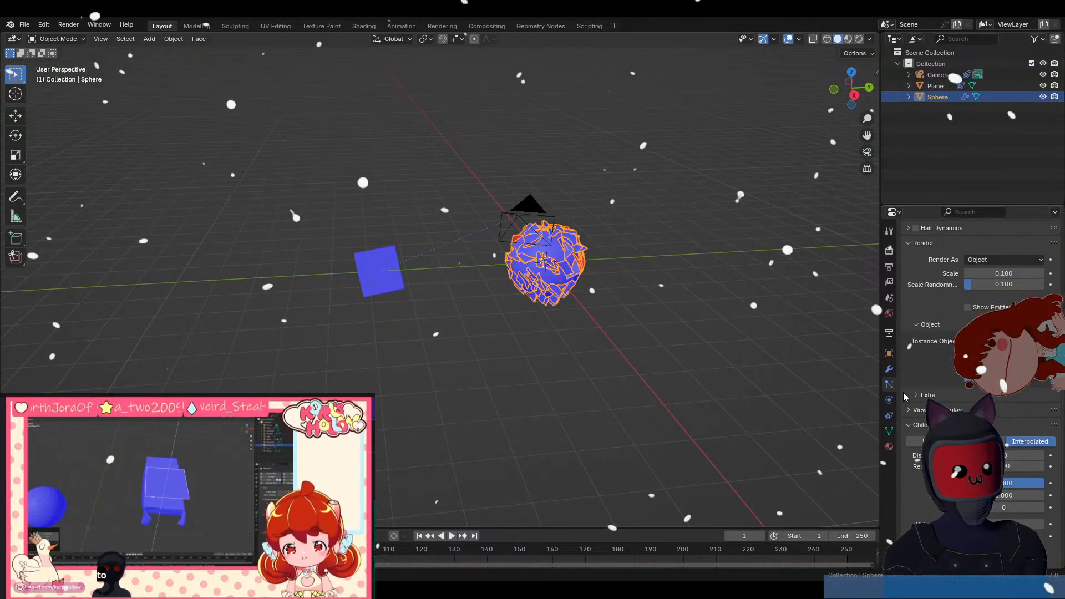
pyautogui.click(917, 395)
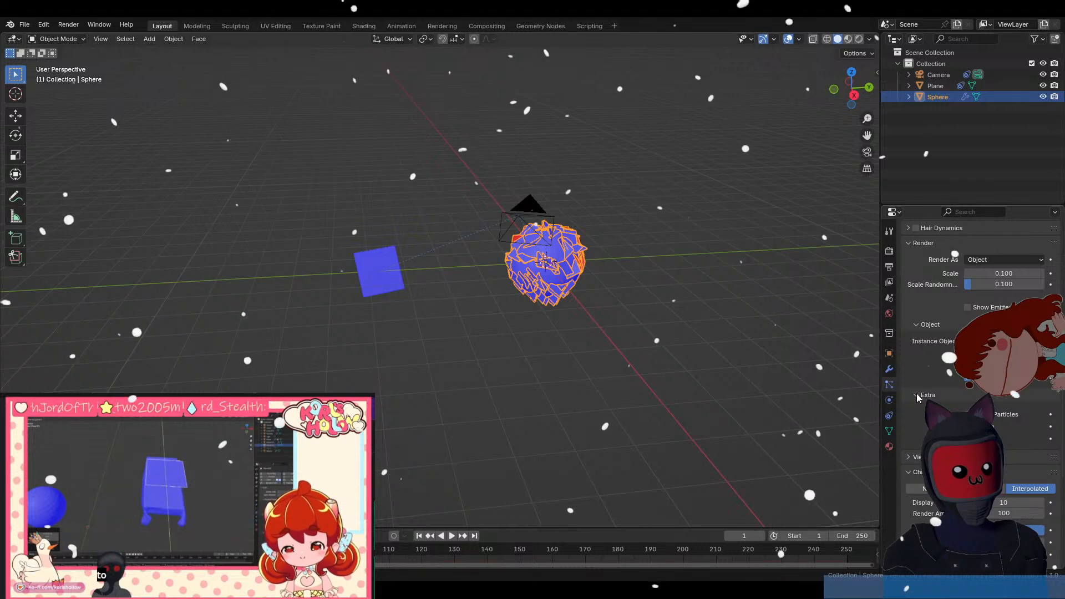
pyautogui.click(917, 394)
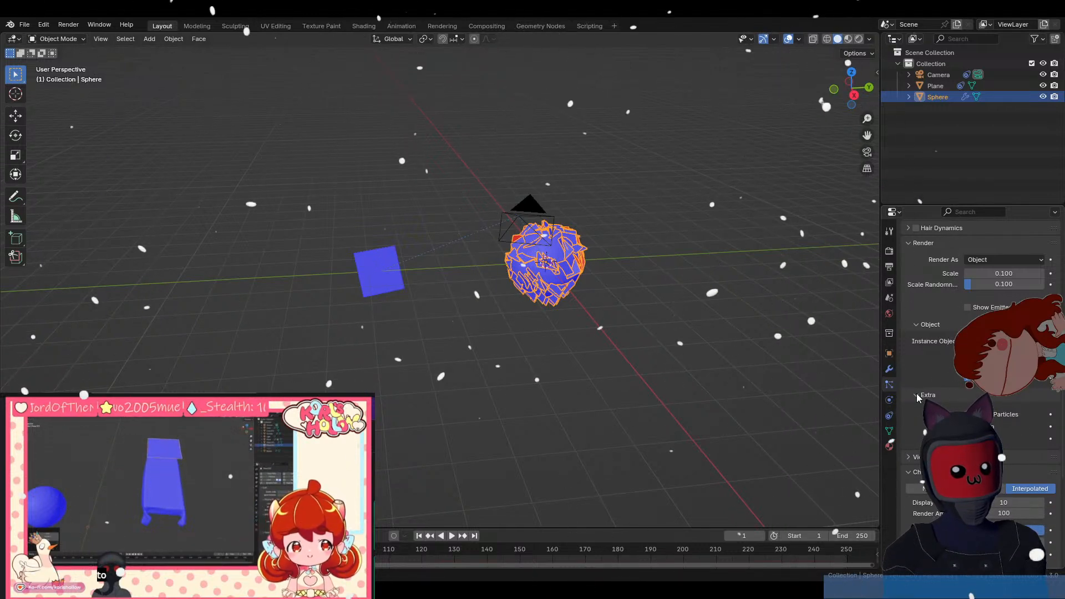
pyautogui.click(910, 410)
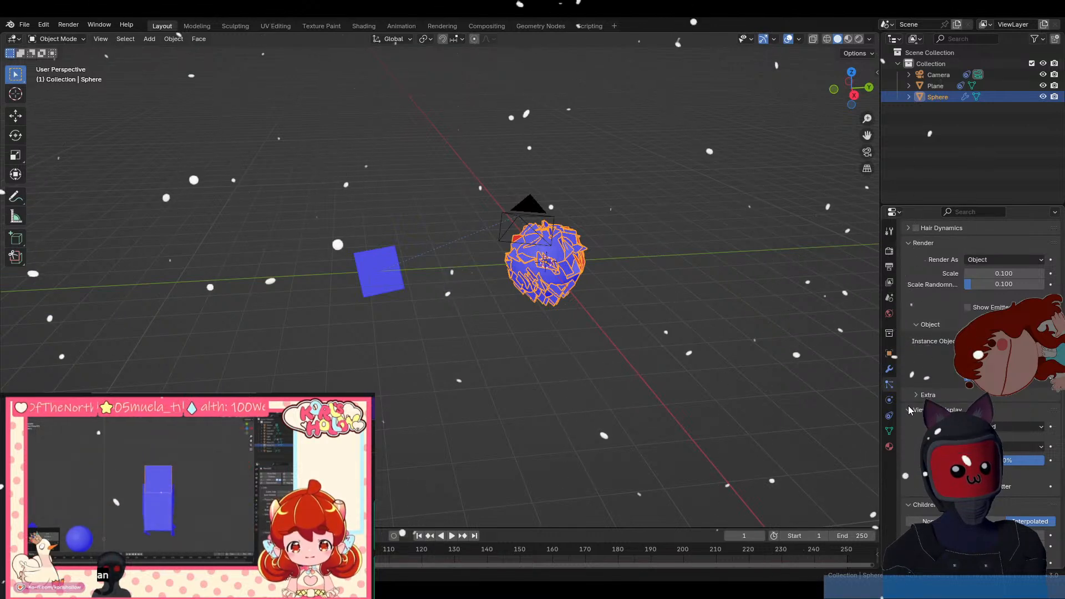
pyautogui.click(909, 410)
pyautogui.scroll(-5, 906, 412)
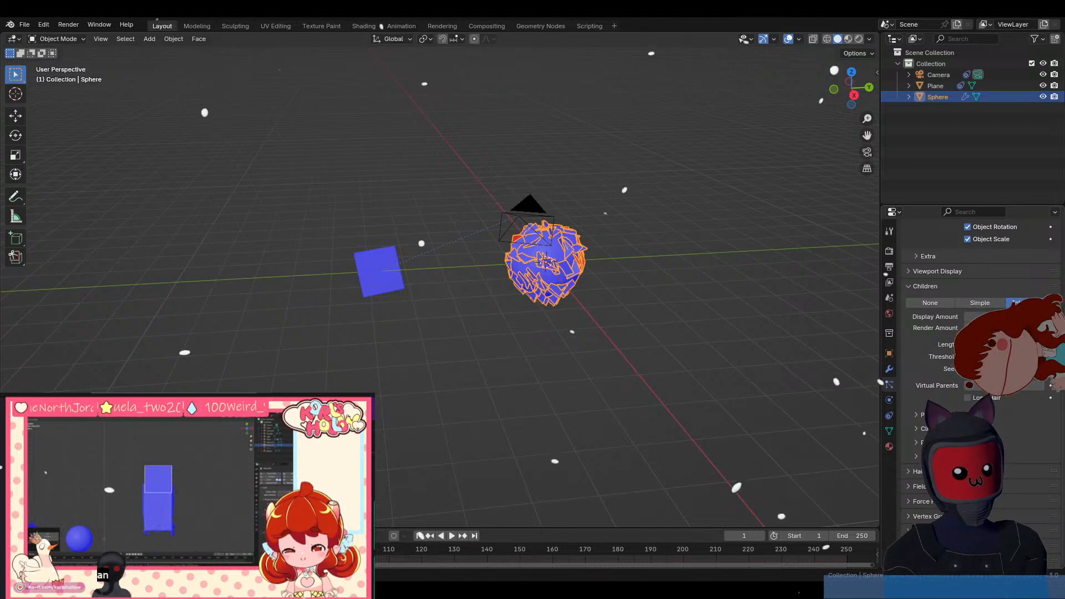
pyautogui.scroll(14, 910, 414)
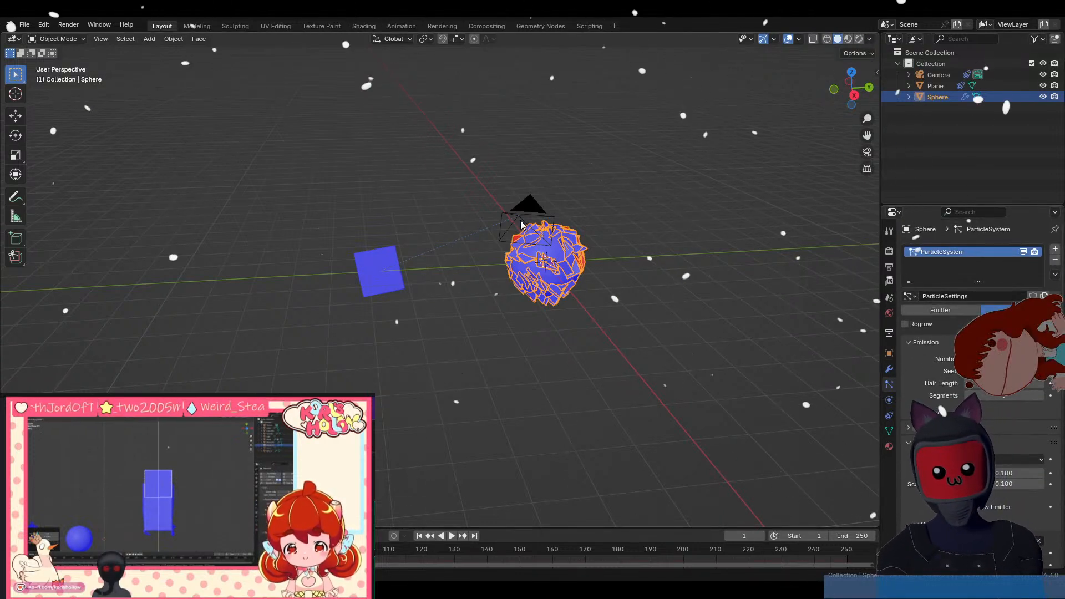
# Lower the camera by about 1.7 m in front of the sphere.
pyautogui.click(524, 245)
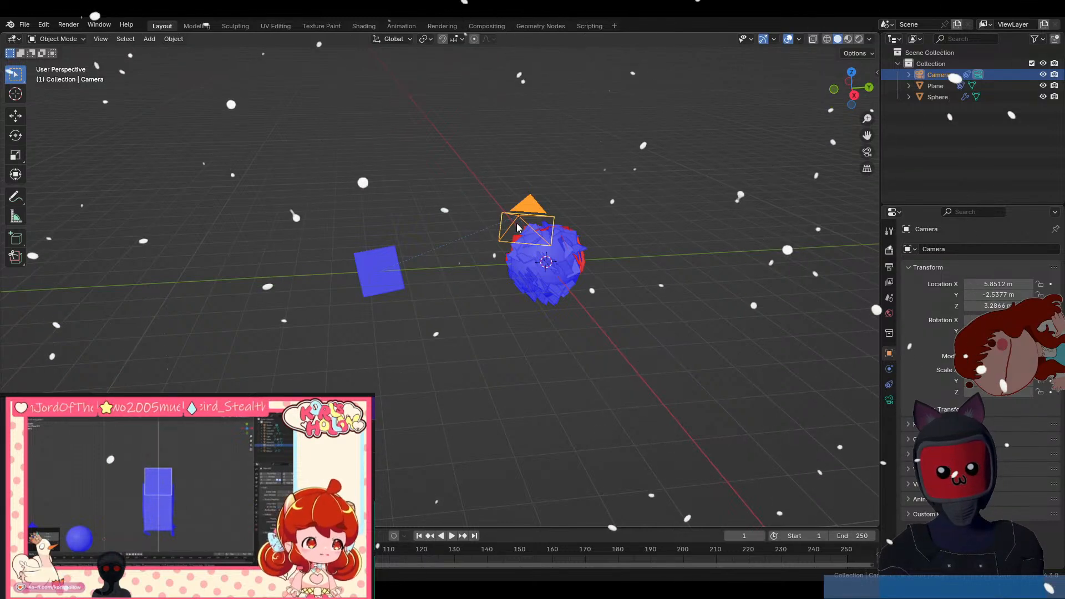
pyautogui.moveTo(513, 222); pyautogui.dragTo(319, 312)
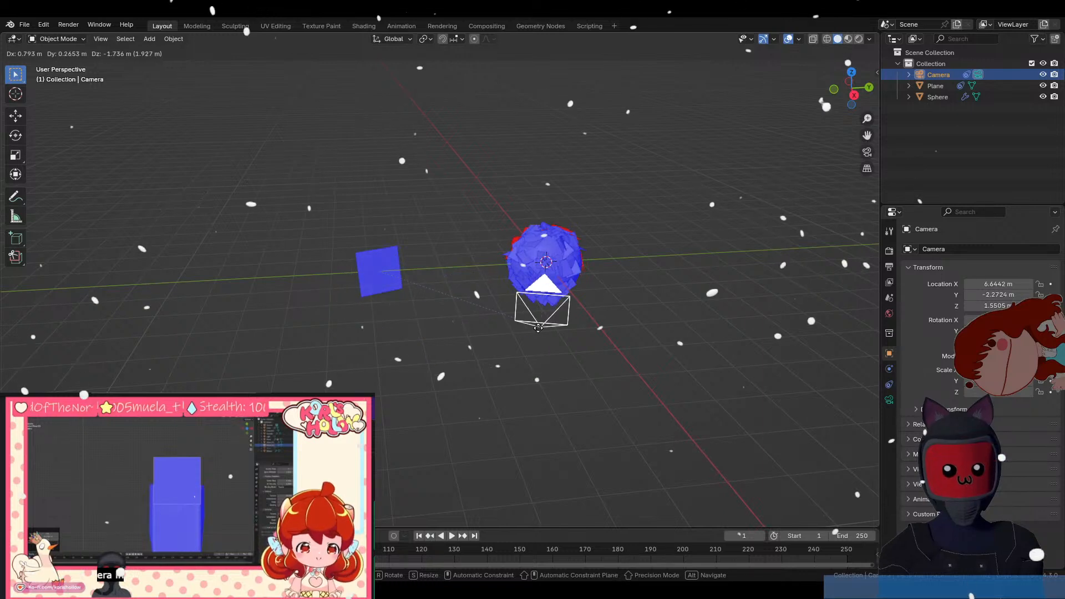
pyautogui.click(538, 328)
# Try moving the camera toward the source plane to test how the instances on the sphere track it.
pyautogui.click(380, 258)
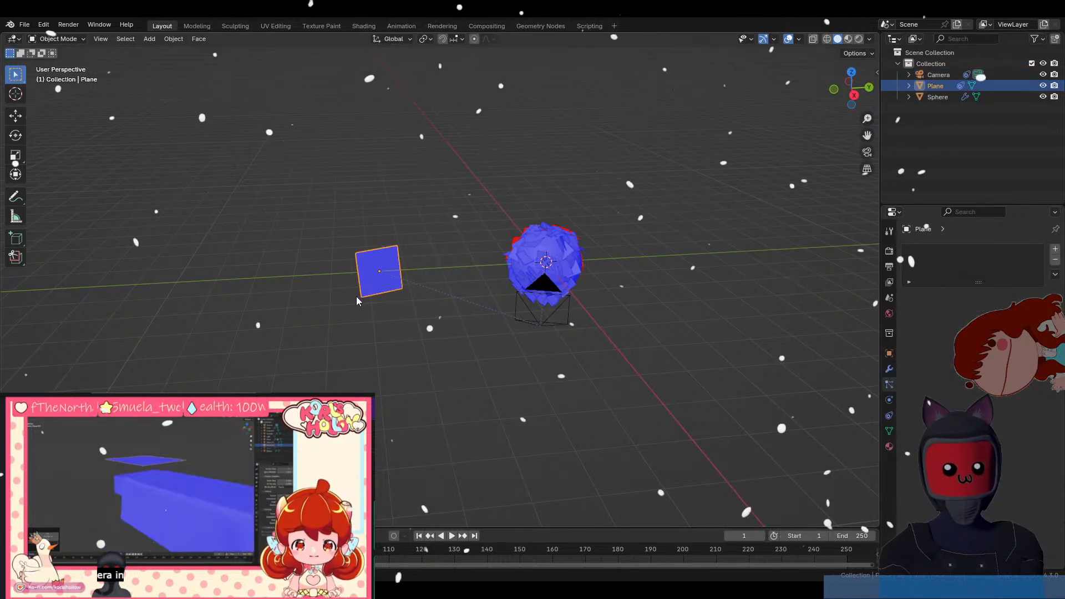
pyautogui.click(550, 320)
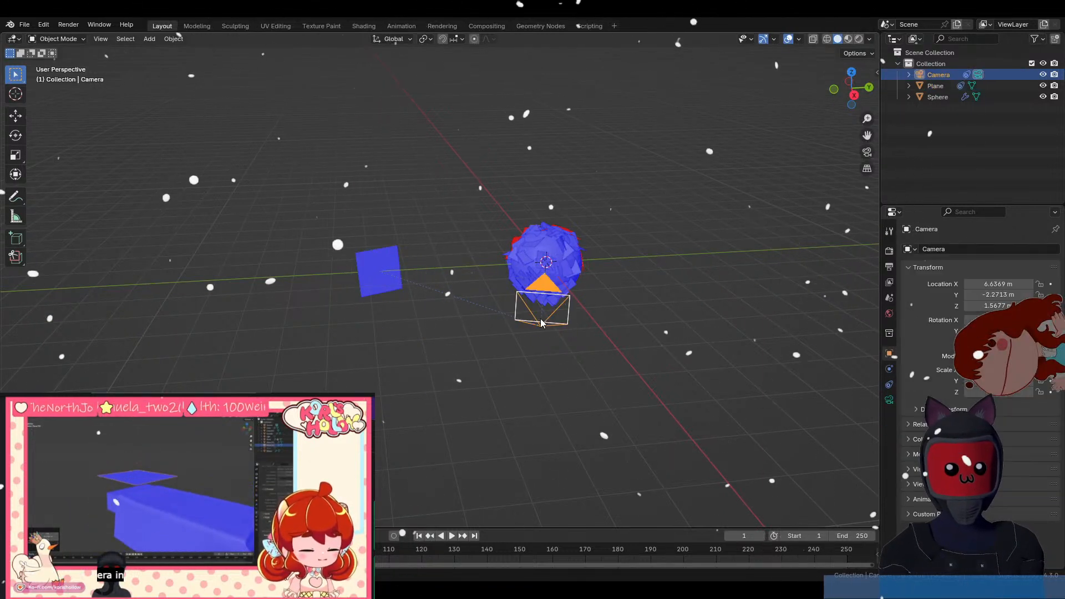
pyautogui.press('g')
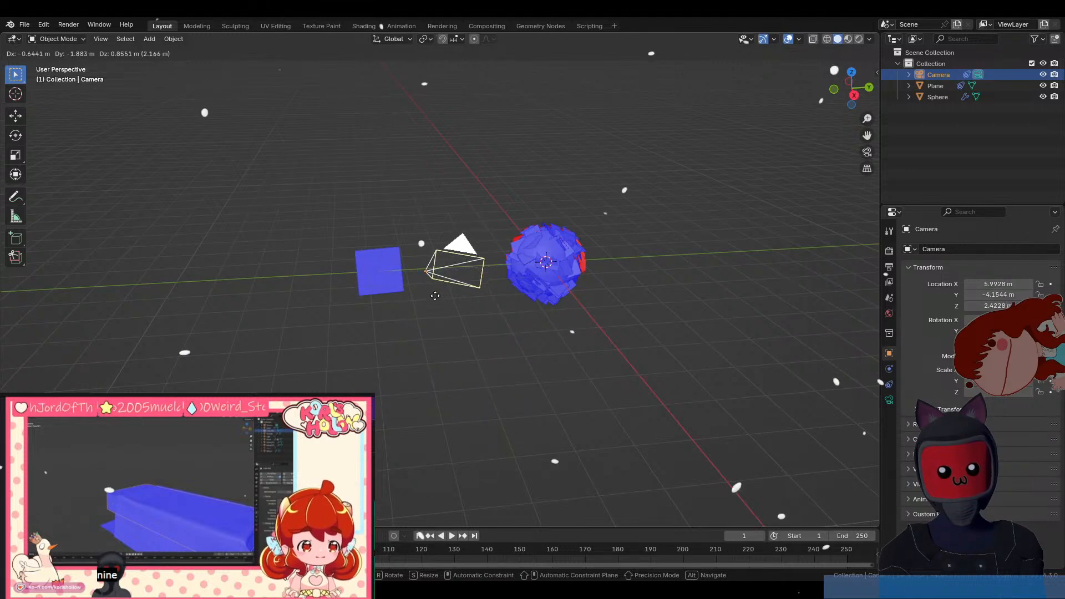
pyautogui.rightClick(405, 324)
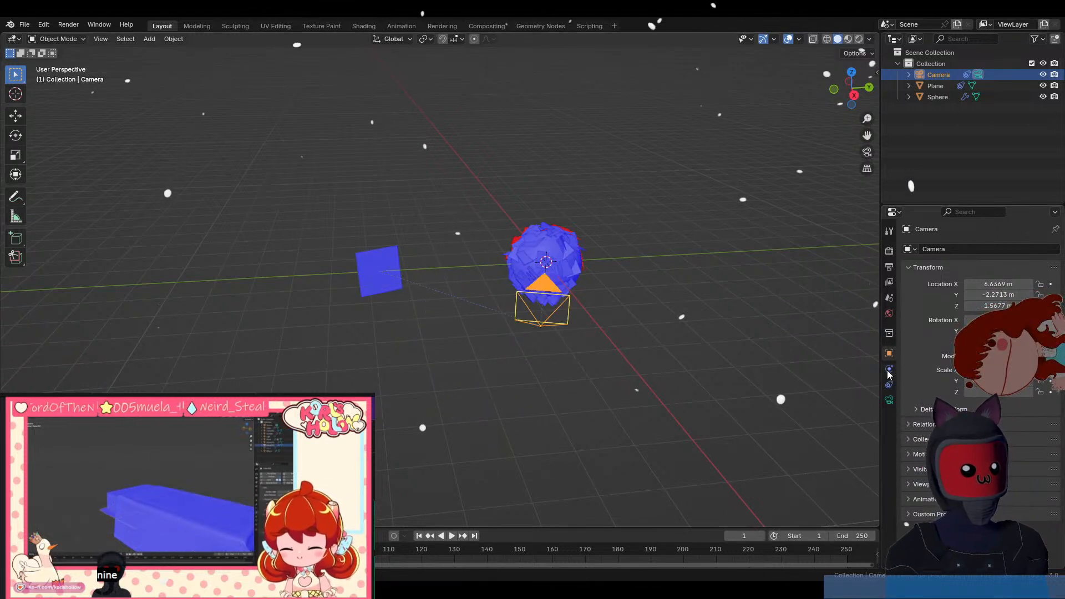
# Enable Global Coordinates for the instanced plane in the sphere's particle system.
pyautogui.click(547, 258)
pyautogui.click(889, 385)
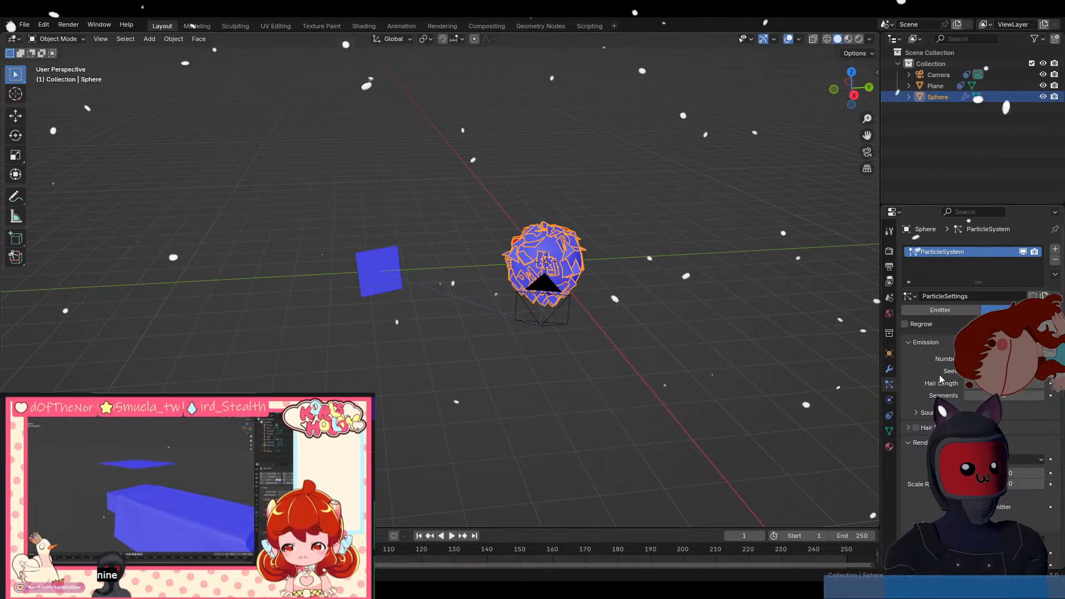
pyautogui.scroll(-7, 932, 399)
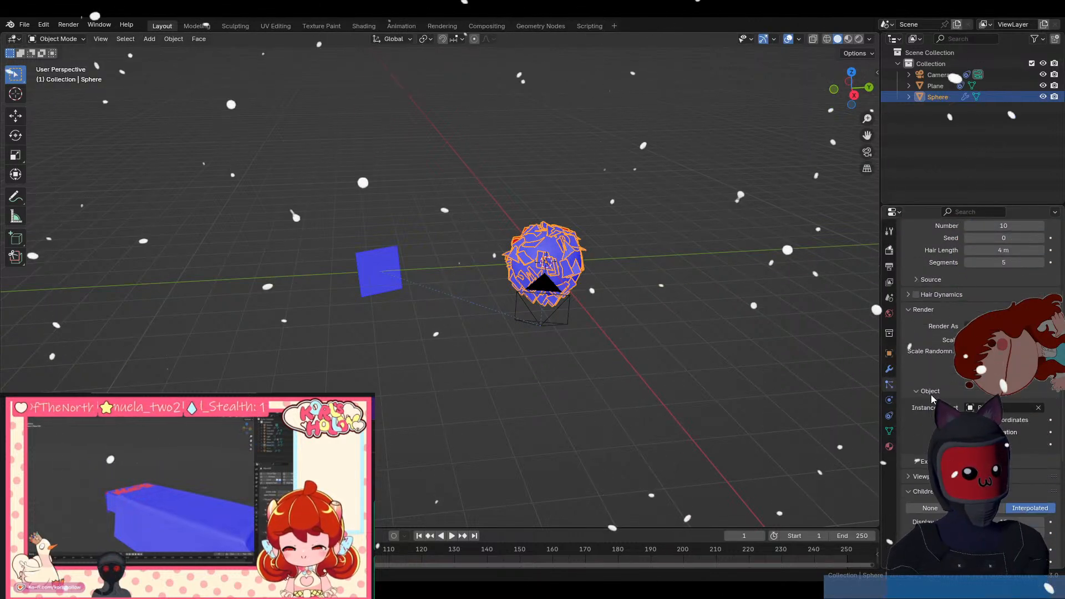
pyautogui.scroll(-4, 949, 355)
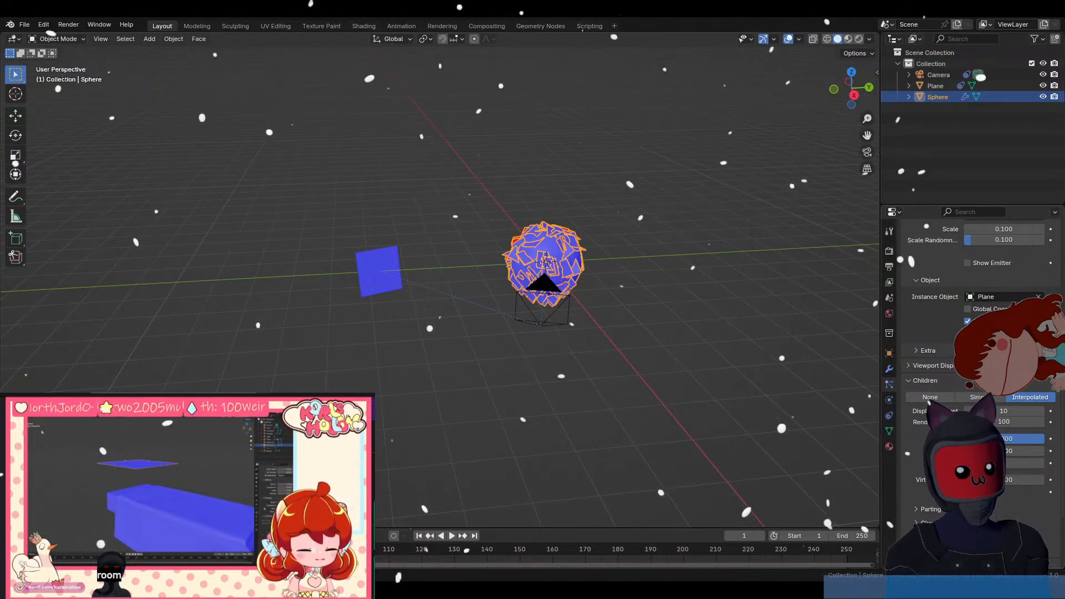
pyautogui.click(968, 311)
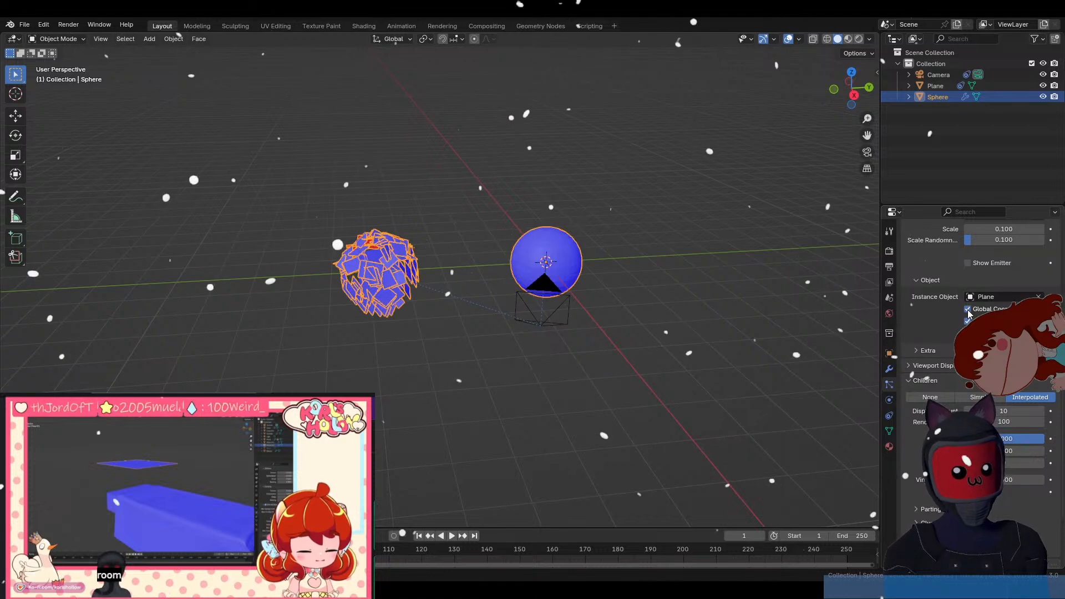
# Try moving the camera up between the offset instances and the sphere to test their tracking.
pyautogui.click(542, 319)
pyautogui.press('g')
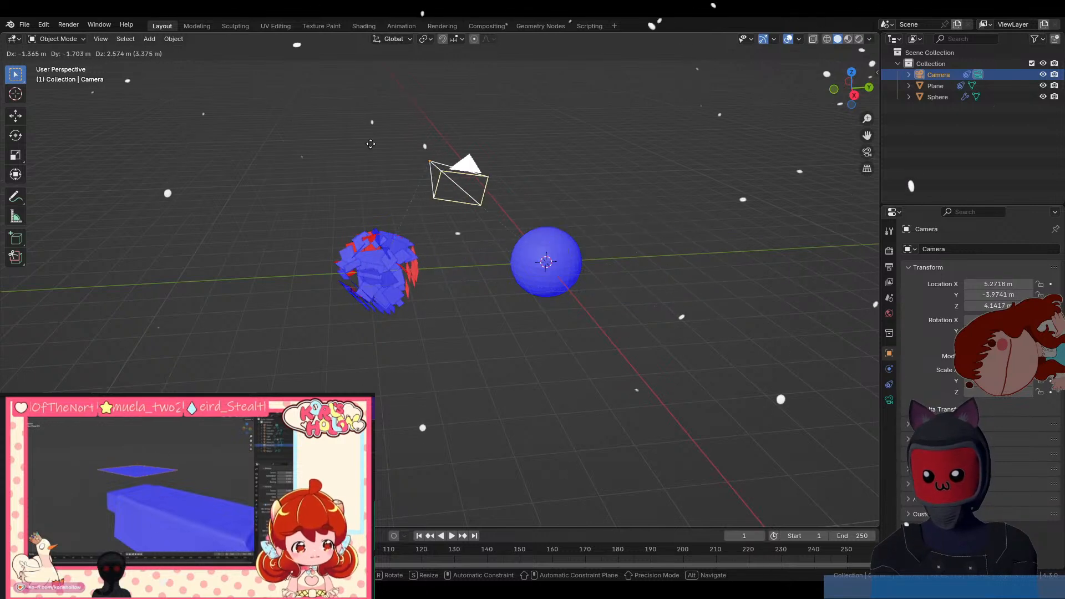
pyautogui.press('Escape')
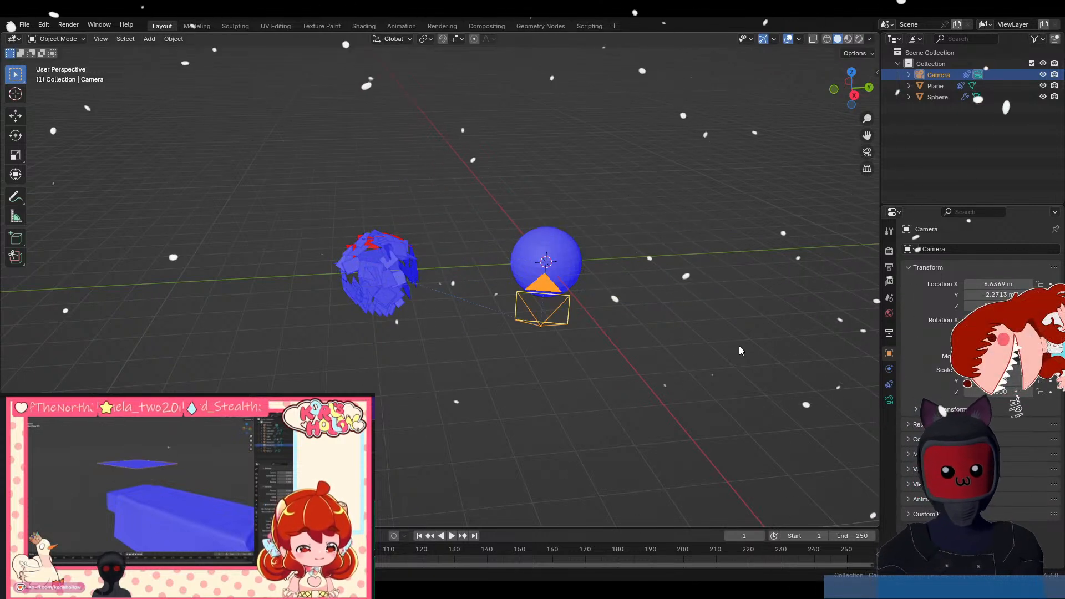
# Change the target of the camera's Track To constraint to Plane.
pyautogui.click(889, 384)
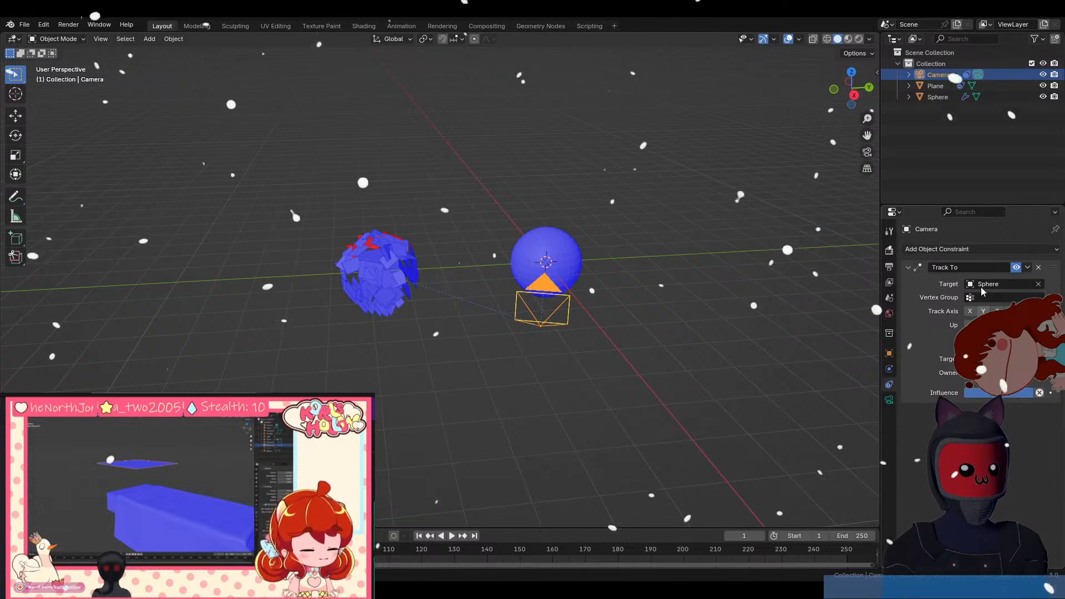
pyautogui.click(1040, 285)
pyautogui.click(1002, 284)
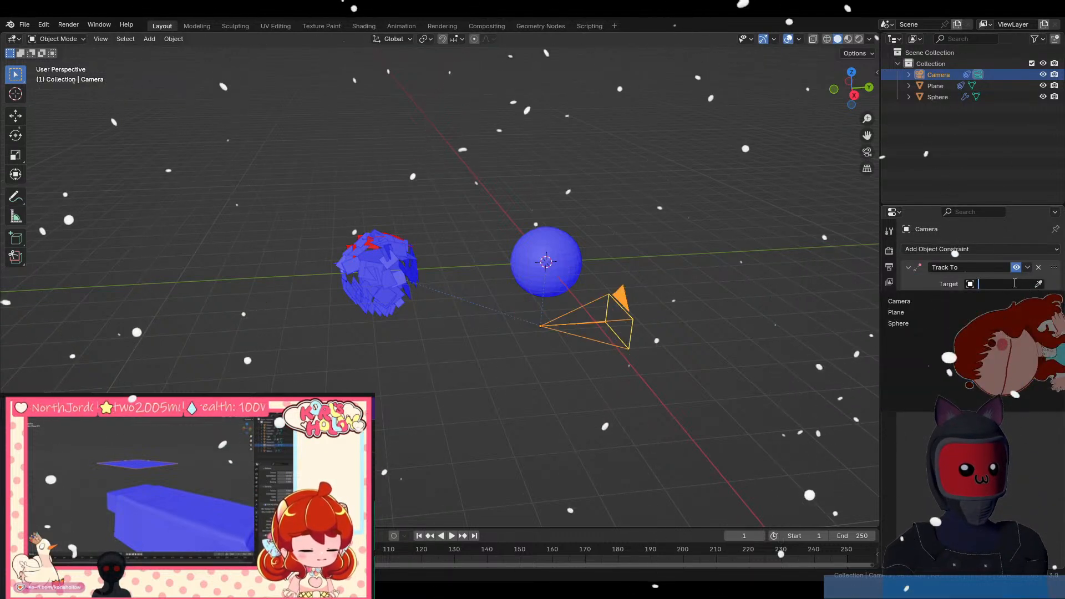
pyautogui.click(900, 312)
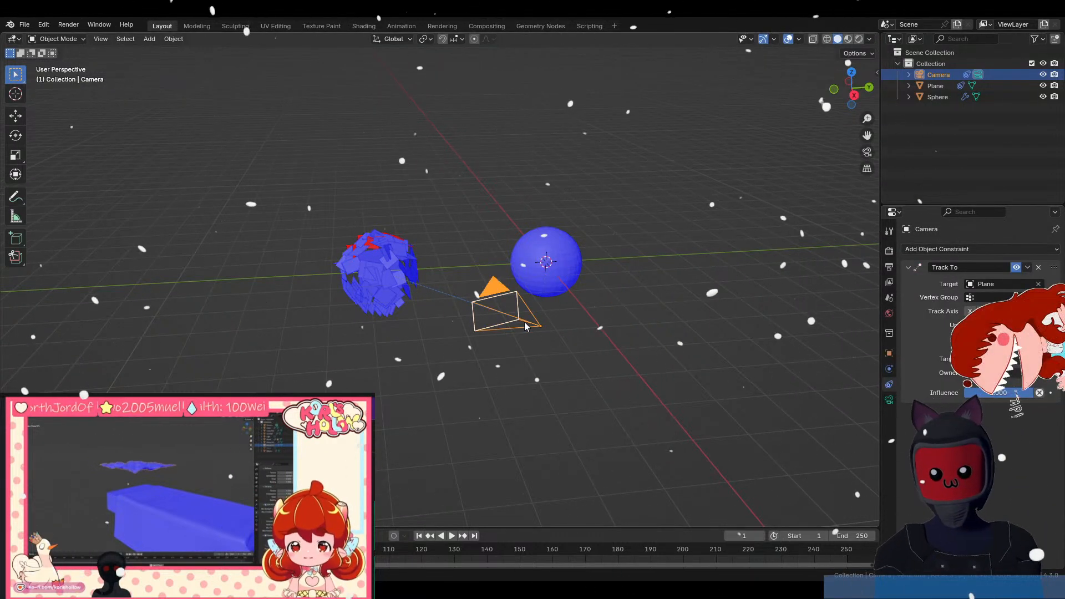
# Try moving the camera around the offset cluster of plane instances to test how they face it.
pyautogui.press('g')
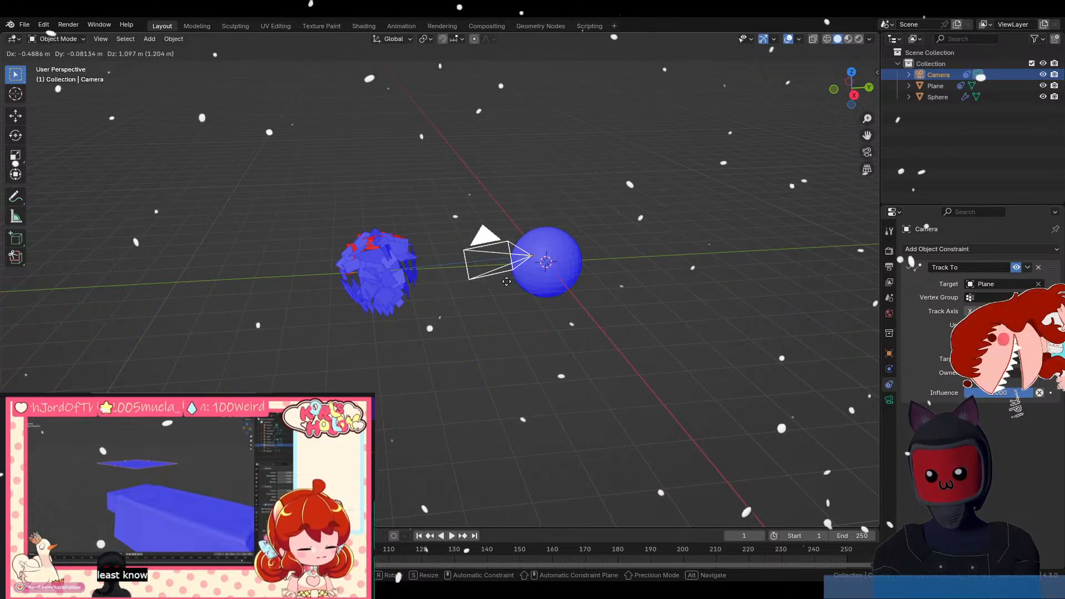
pyautogui.click(527, 283)
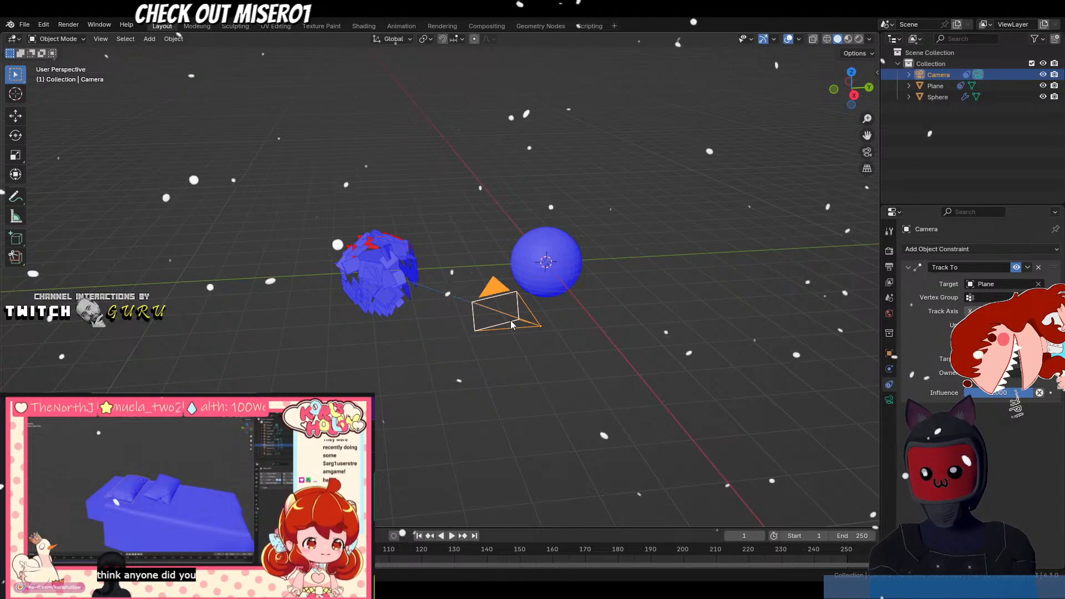
pyautogui.moveTo(511, 325); pyautogui.dragTo(191, 276)
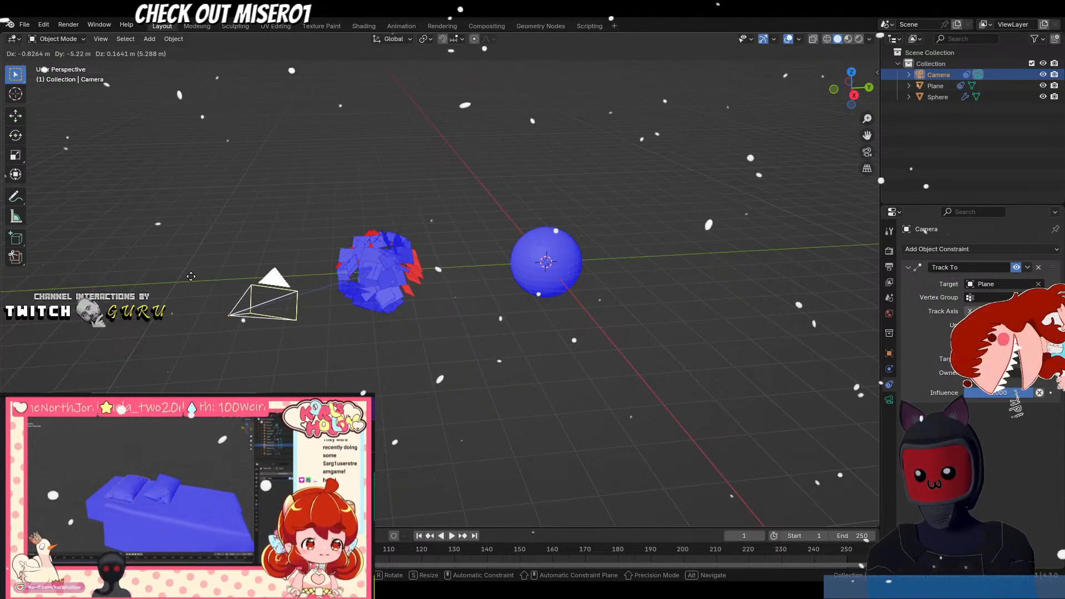
pyautogui.rightClick(247, 264)
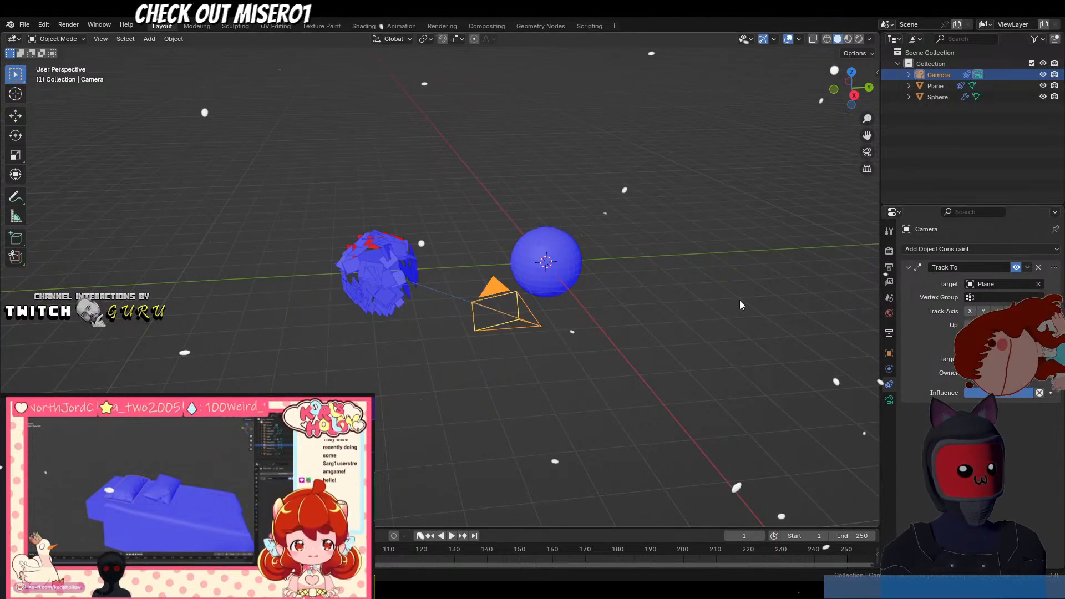
# Enable Rotation in the sphere's hair particle settings and change its Orientation Axis.
pyautogui.click(366, 263)
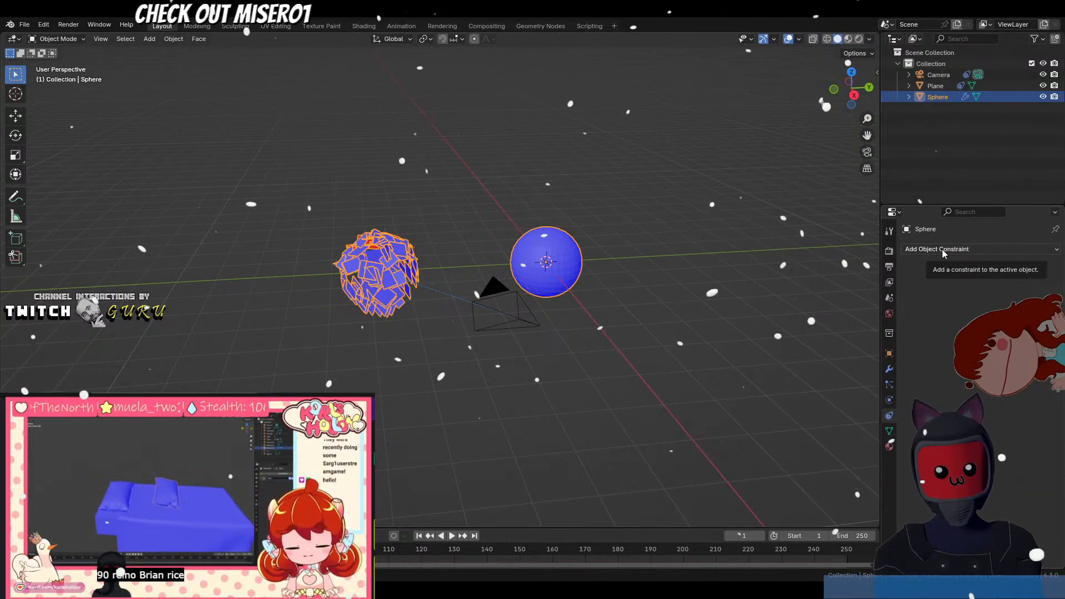
pyautogui.click(891, 400)
pyautogui.click(889, 384)
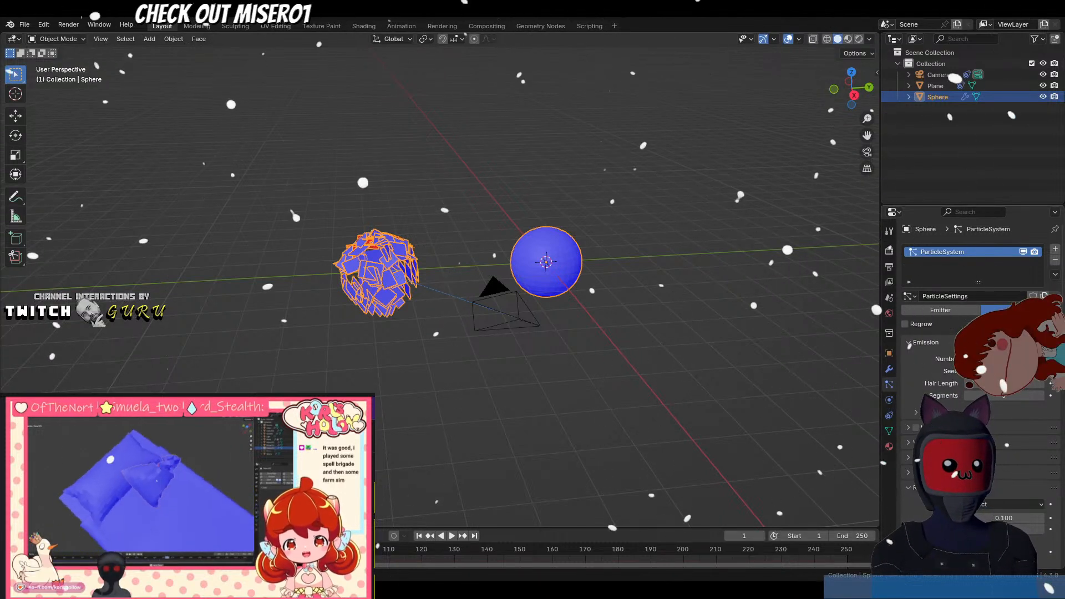
pyautogui.scroll(-3, 935, 388)
pyautogui.scroll(-3, 936, 385)
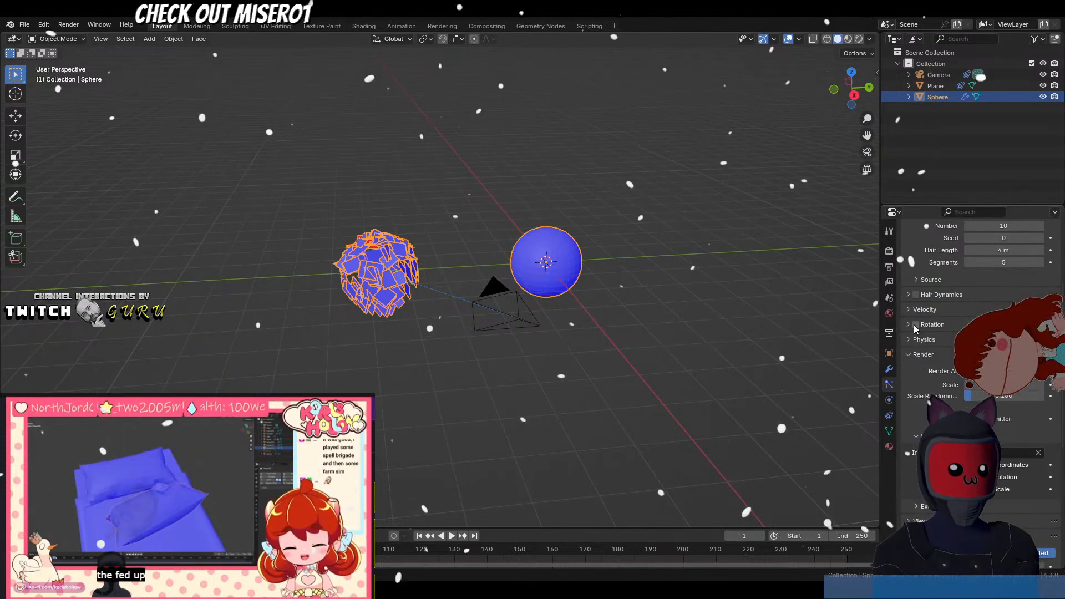
pyautogui.click(914, 324)
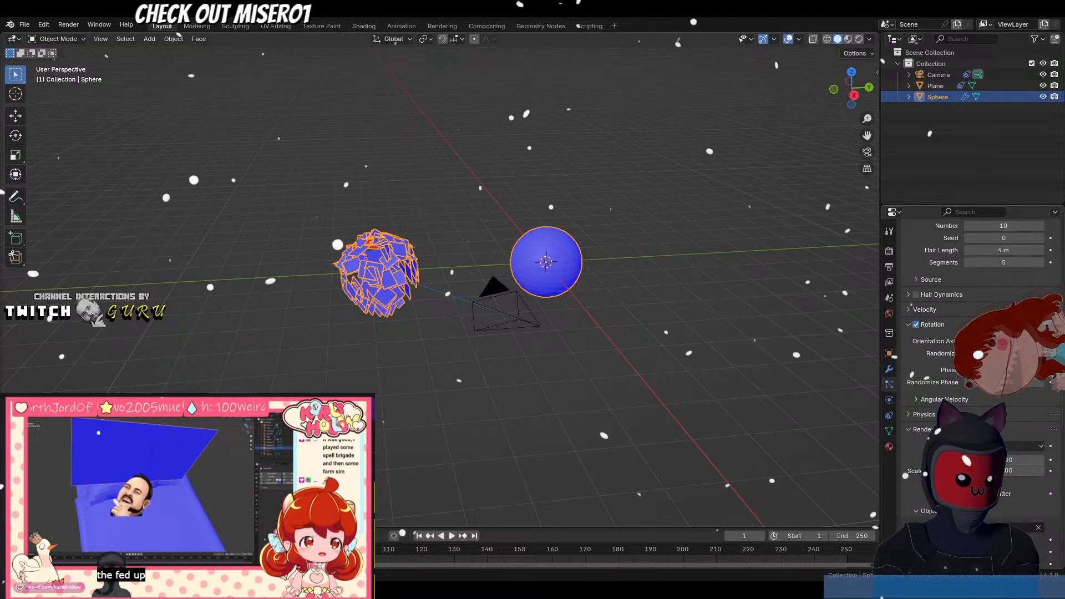
pyautogui.click(1004, 341)
pyautogui.click(1015, 391)
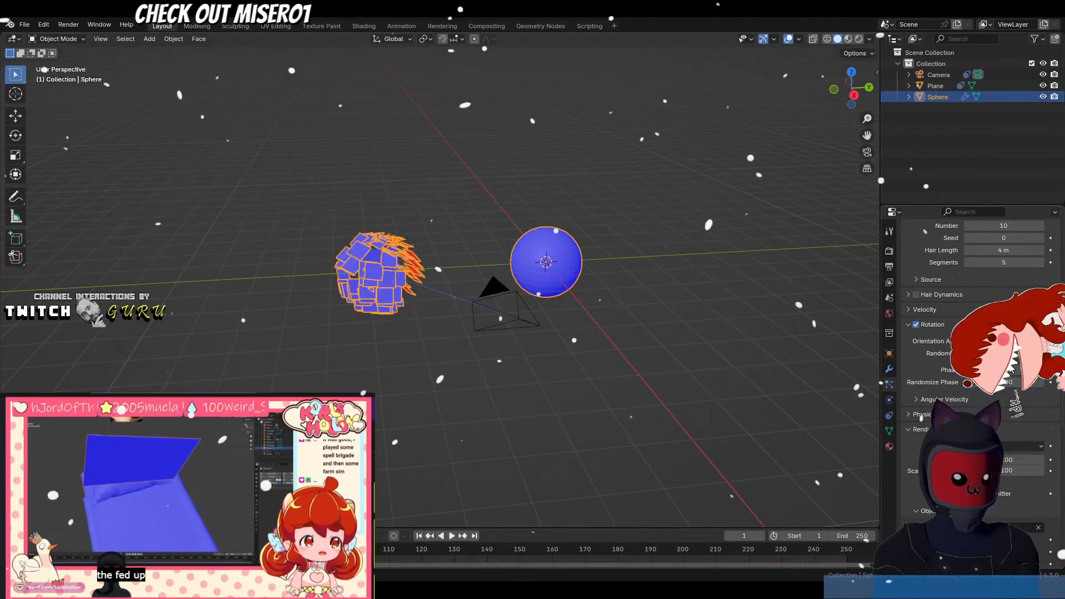
# Try moving the camera around the offset instances to test how they face it with particle rotation enabled.
pyautogui.click(529, 320)
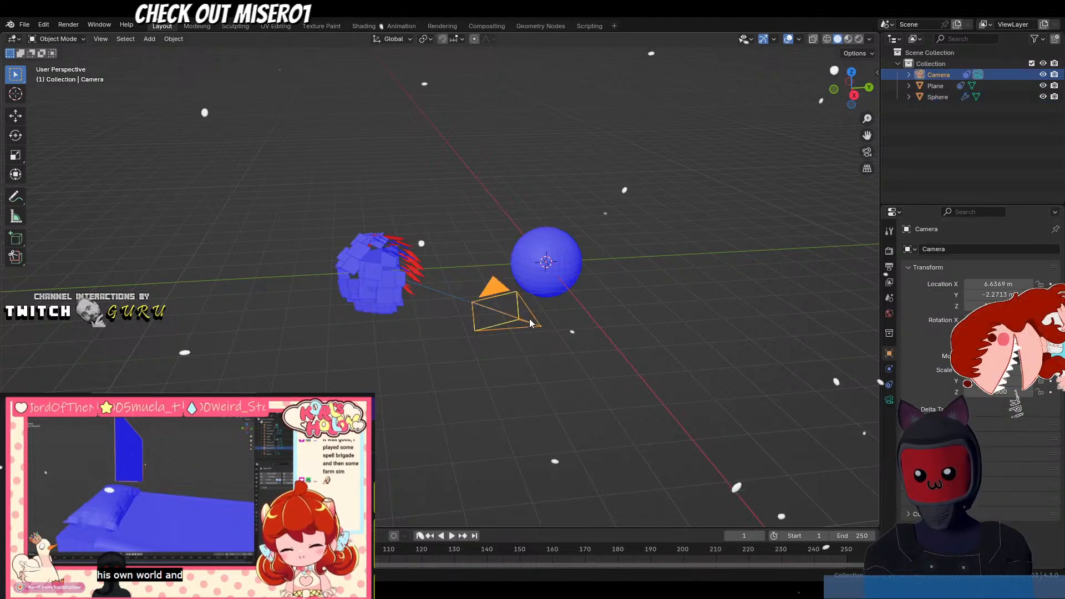
pyautogui.moveTo(507, 338); pyautogui.dragTo(516, 344, button='middle')
pyautogui.press('g')
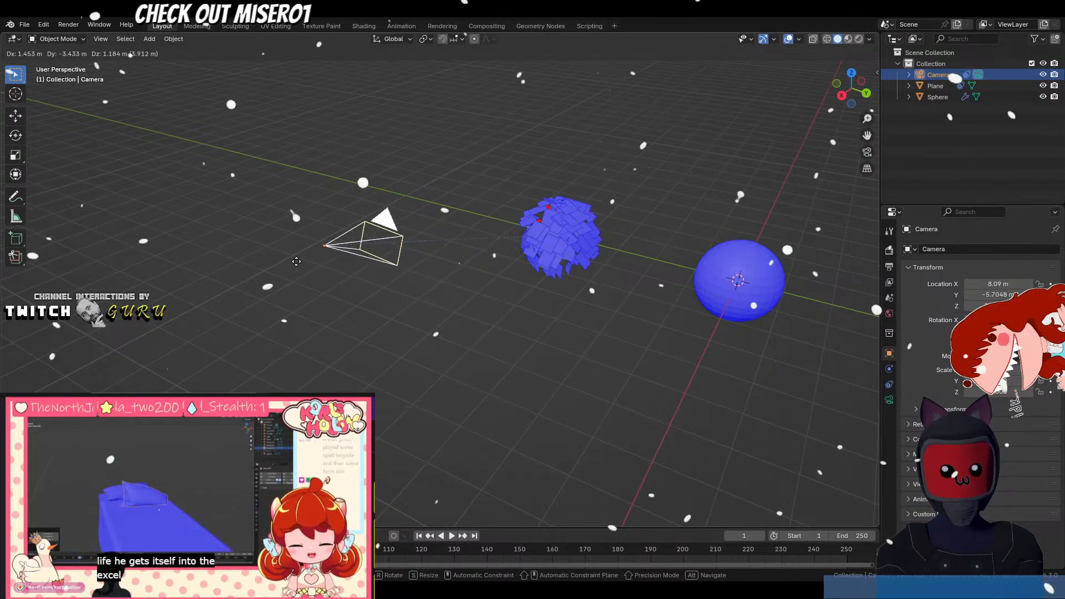
pyautogui.press('Escape')
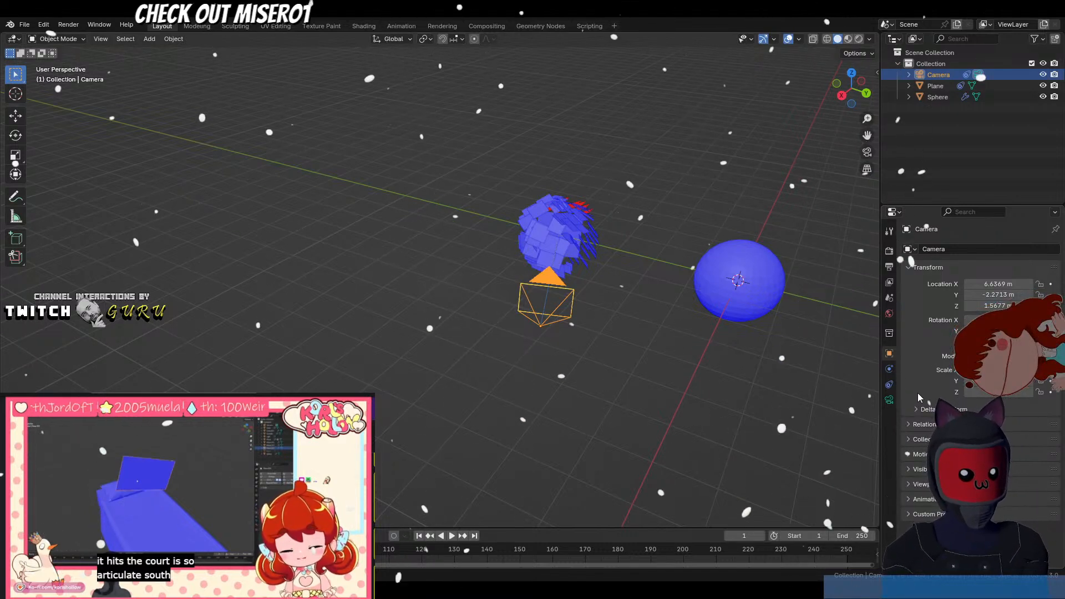
# Set the Orientation Axis of the sphere's particle rotation to Normal.
pyautogui.click(713, 258)
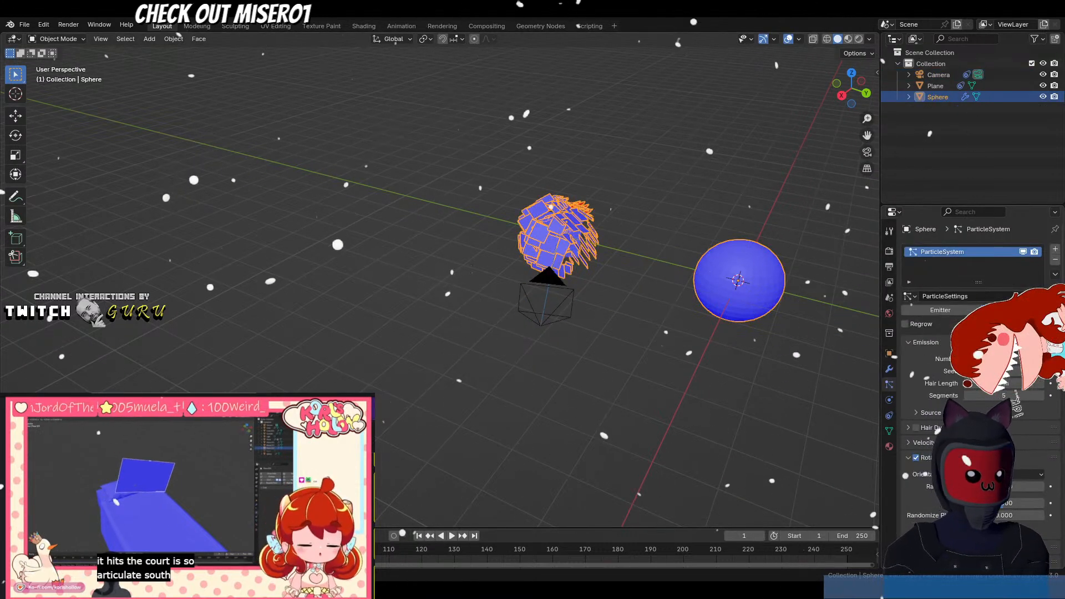
pyautogui.scroll(-4, 976, 389)
pyautogui.click(976, 386)
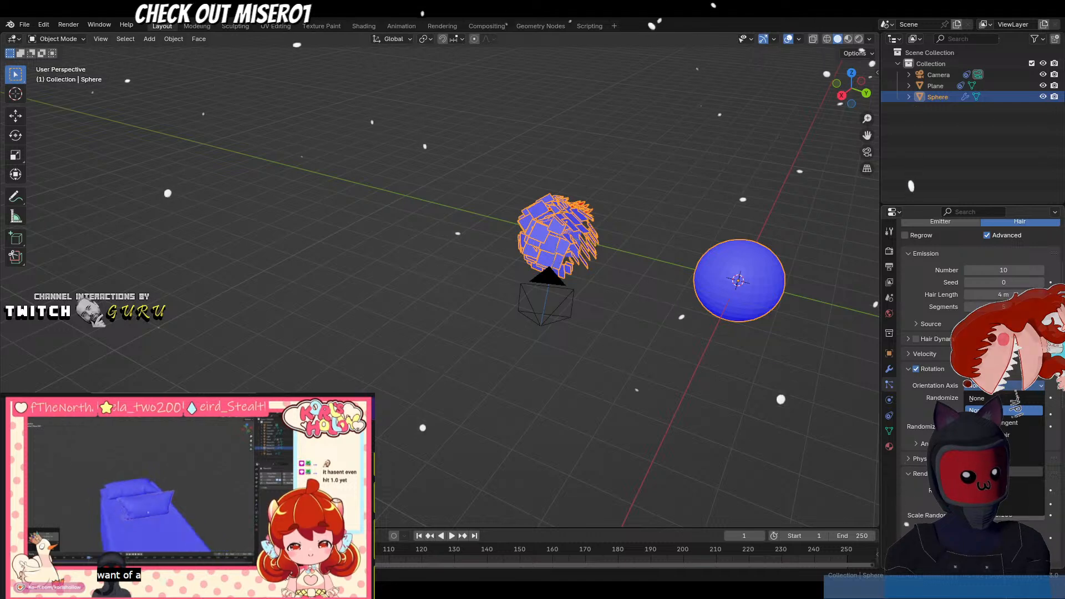
pyautogui.click(977, 410)
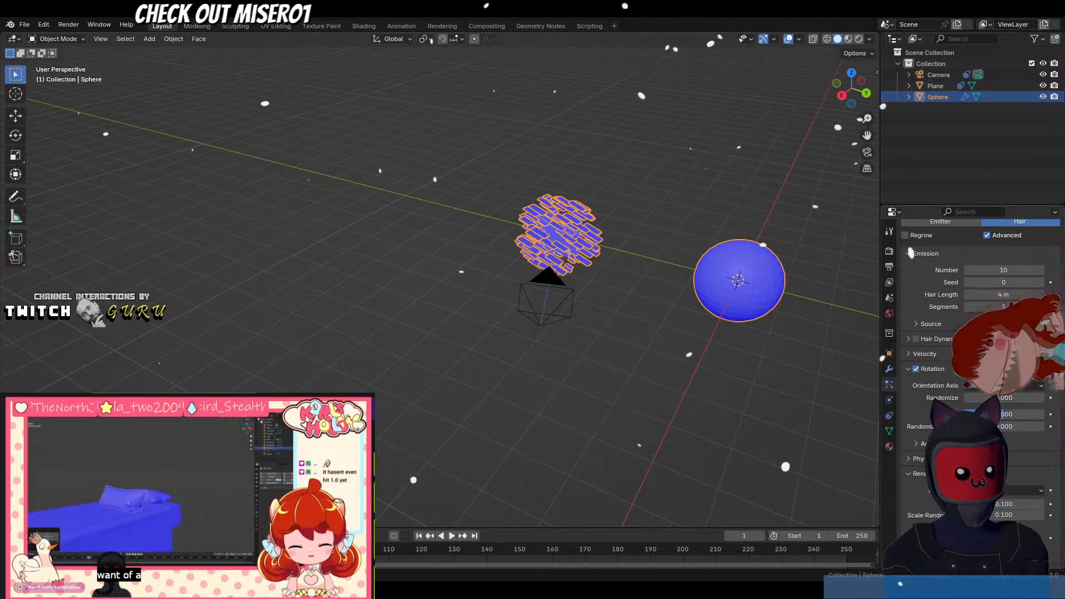
# Try moving the camera near the offset instances to test the Normal orientation axis.
pyautogui.click(543, 316)
pyautogui.press('g')
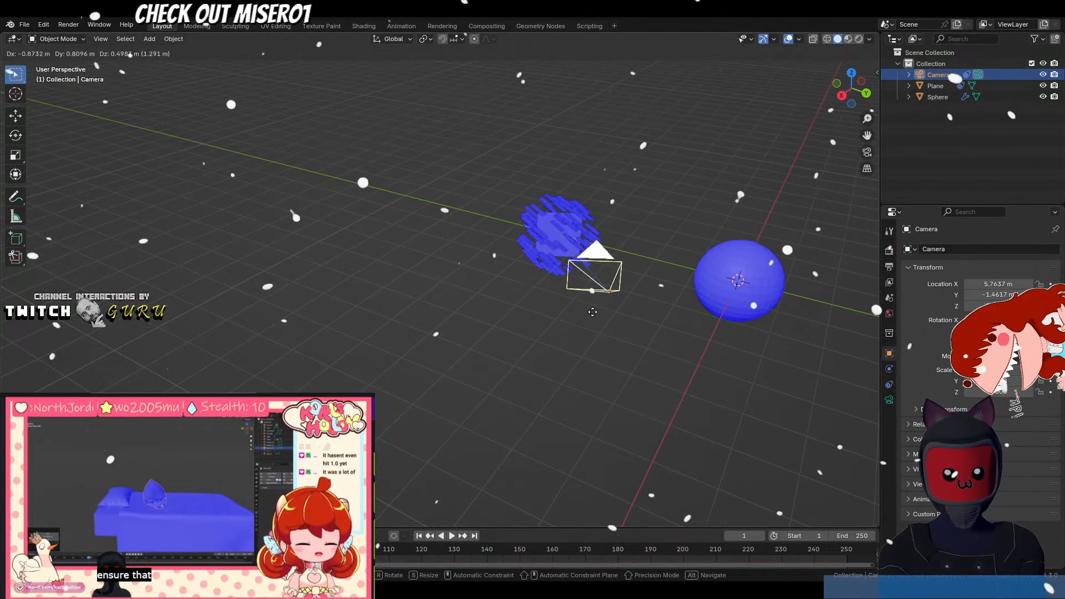
pyautogui.rightClick(415, 418)
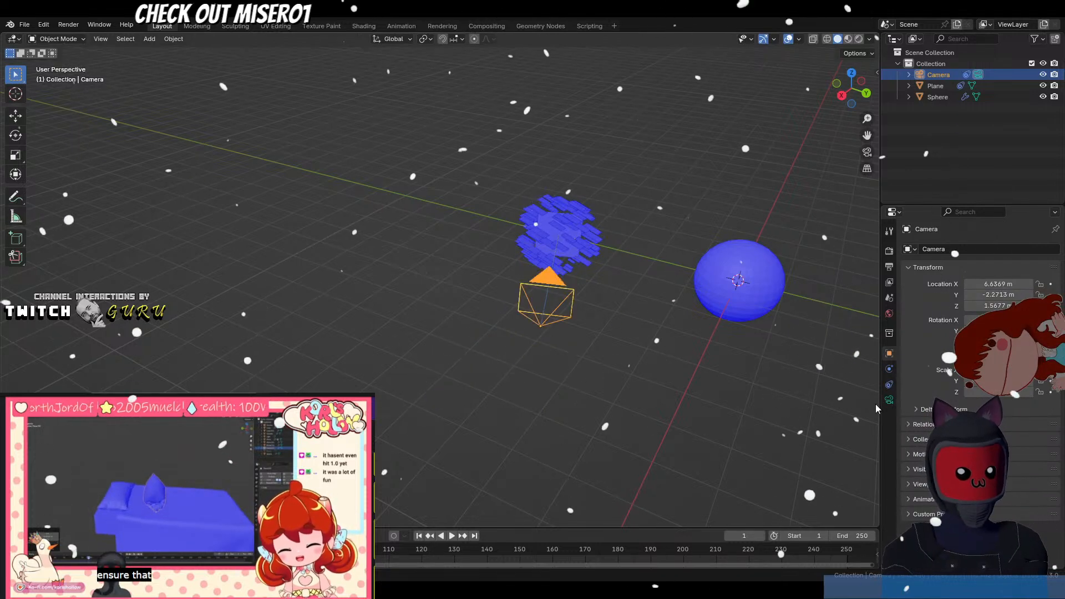
# Set the Orientation Axis of the sphere's particle rotation to Object X.
pyautogui.click(704, 310)
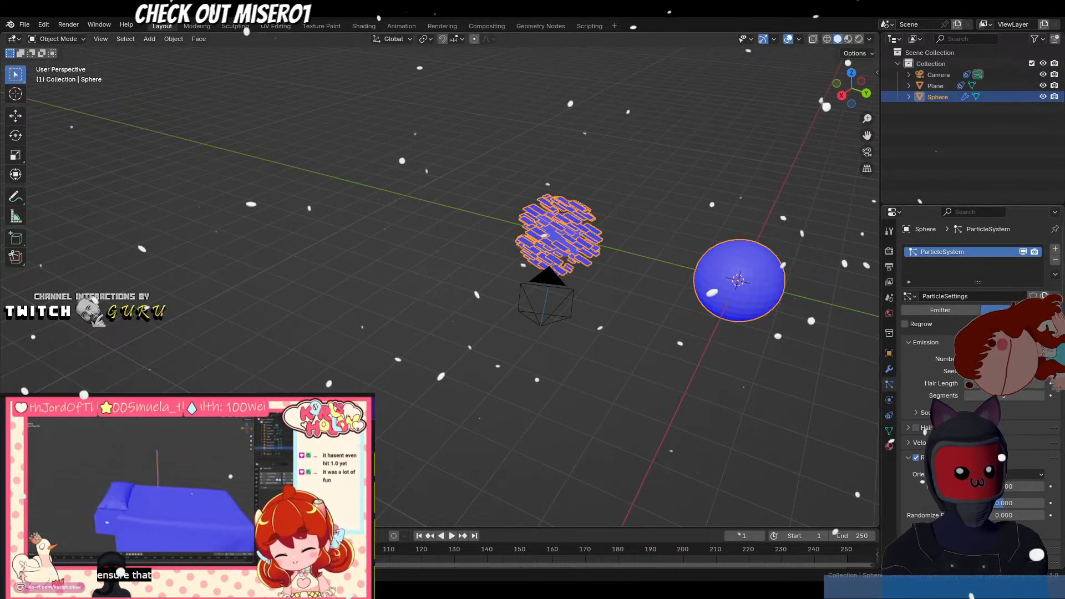
pyautogui.click(1027, 474)
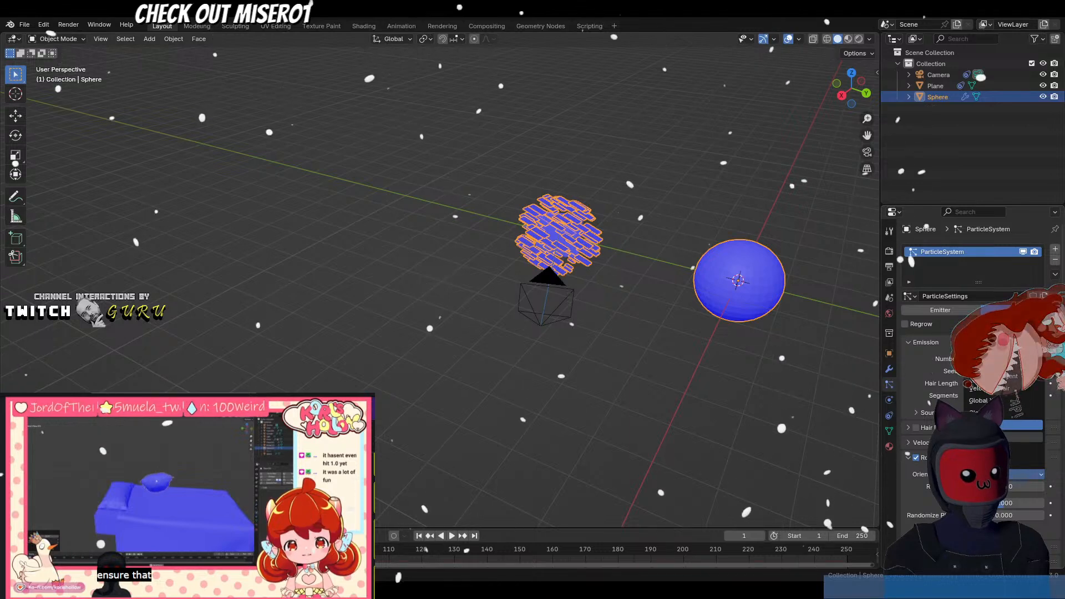
pyautogui.click(1023, 425)
# Try moving the camera away from the offset instances to test the Object X orientation axis.
pyautogui.click(532, 320)
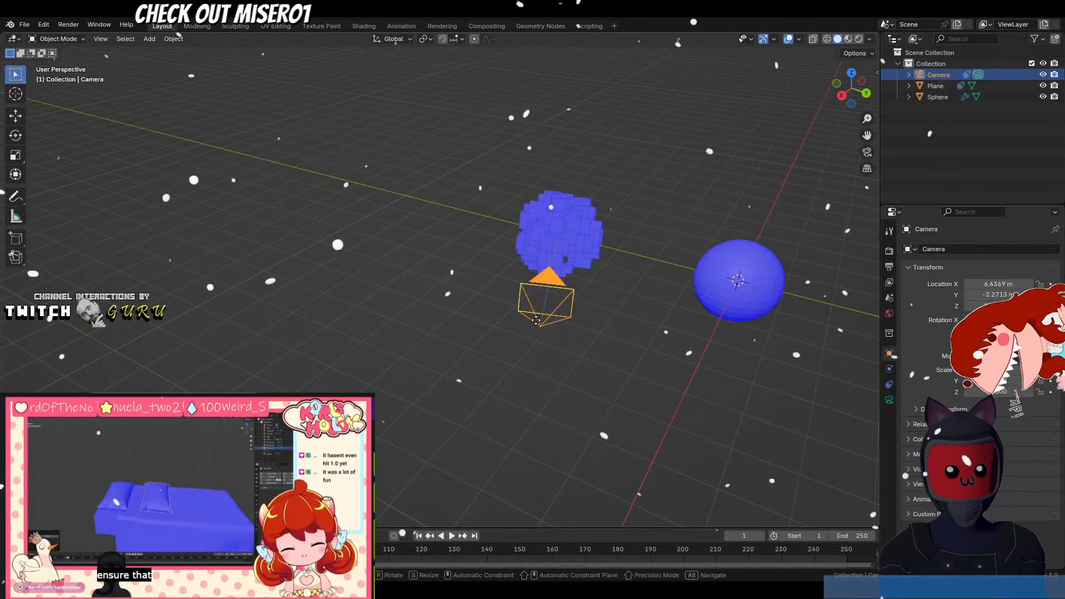
pyautogui.press('g')
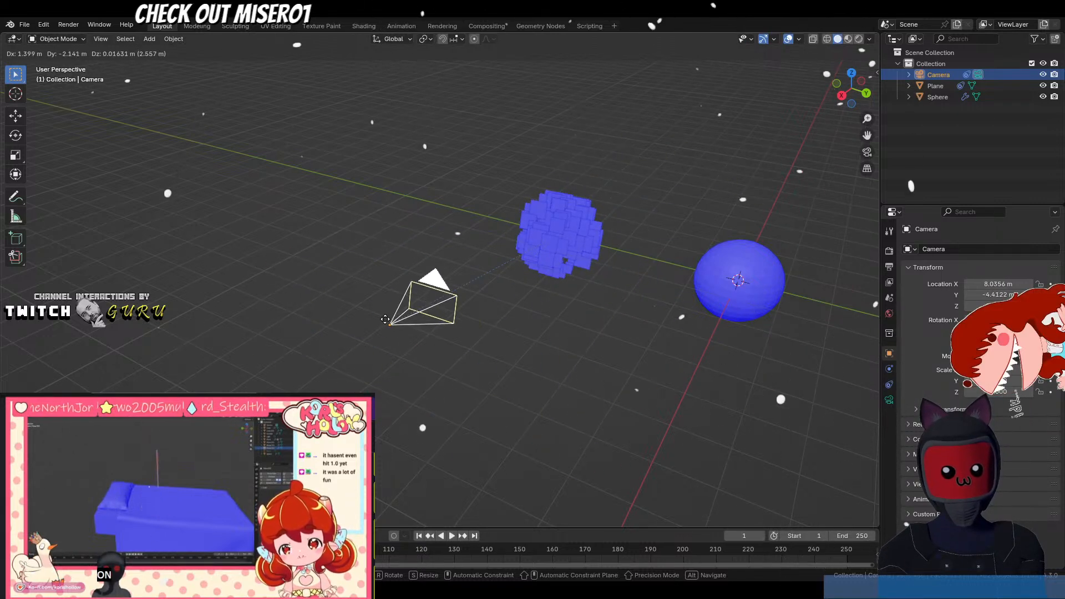
pyautogui.rightClick(385, 319)
# Disable Global Coordinates for the instanced plane in the sphere's particle system.
pyautogui.click(748, 263)
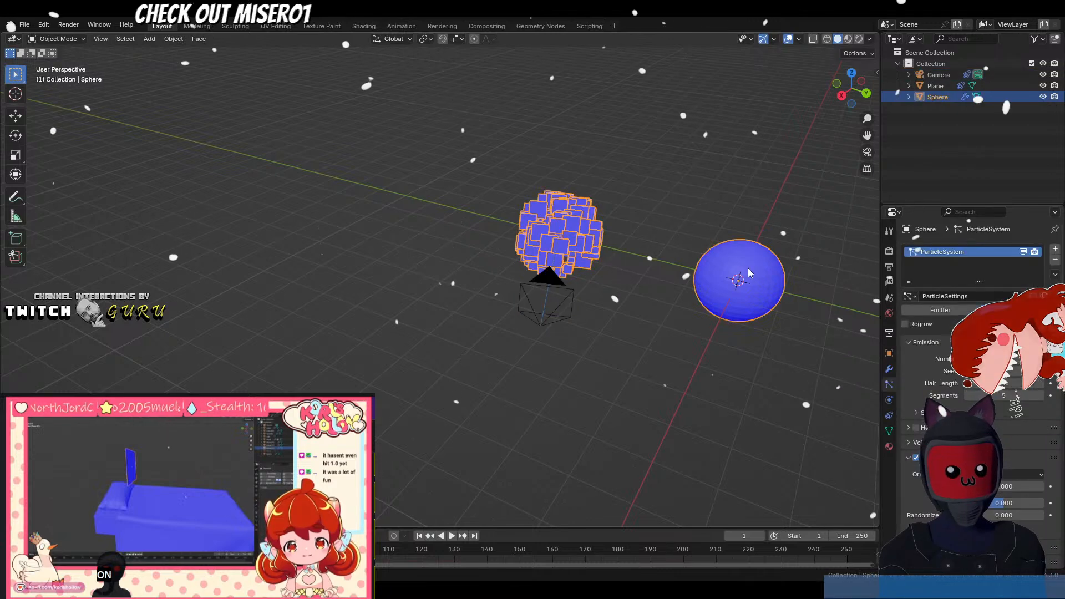
pyautogui.scroll(-10, 960, 394)
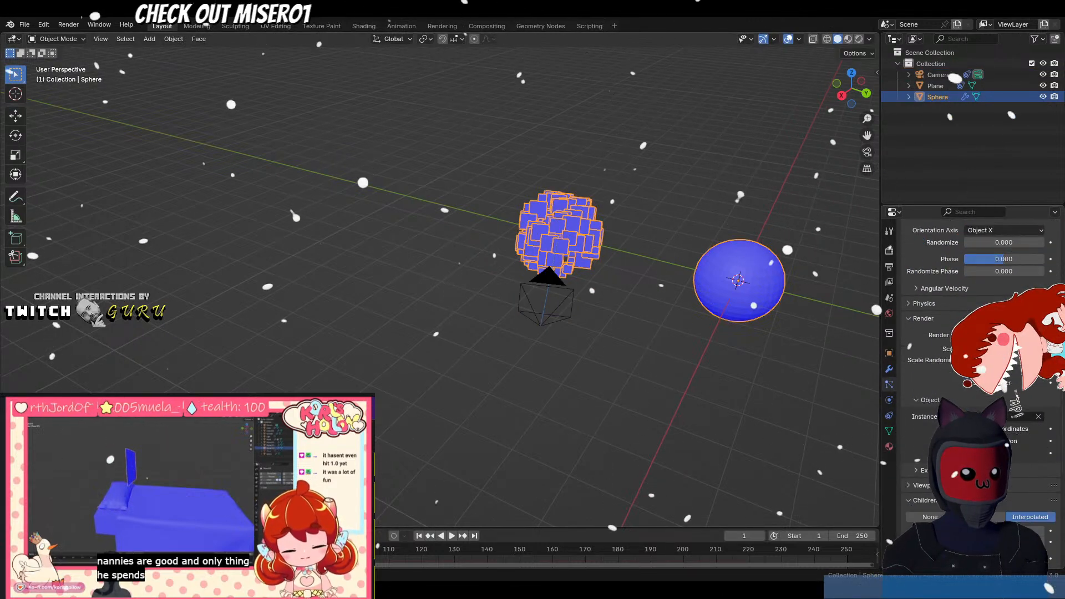
pyautogui.click(967, 385)
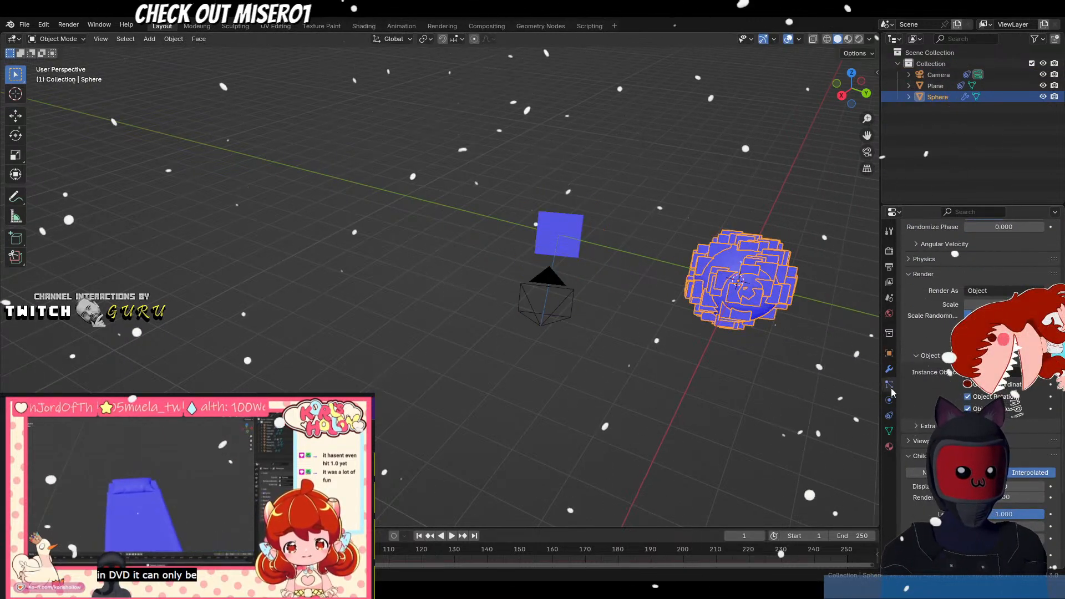
# Try moving the camera past the separate plane to test how it and the instances on the sphere follow.
pyautogui.moveTo(702, 381); pyautogui.dragTo(604, 361, button='middle')
pyautogui.click(597, 336)
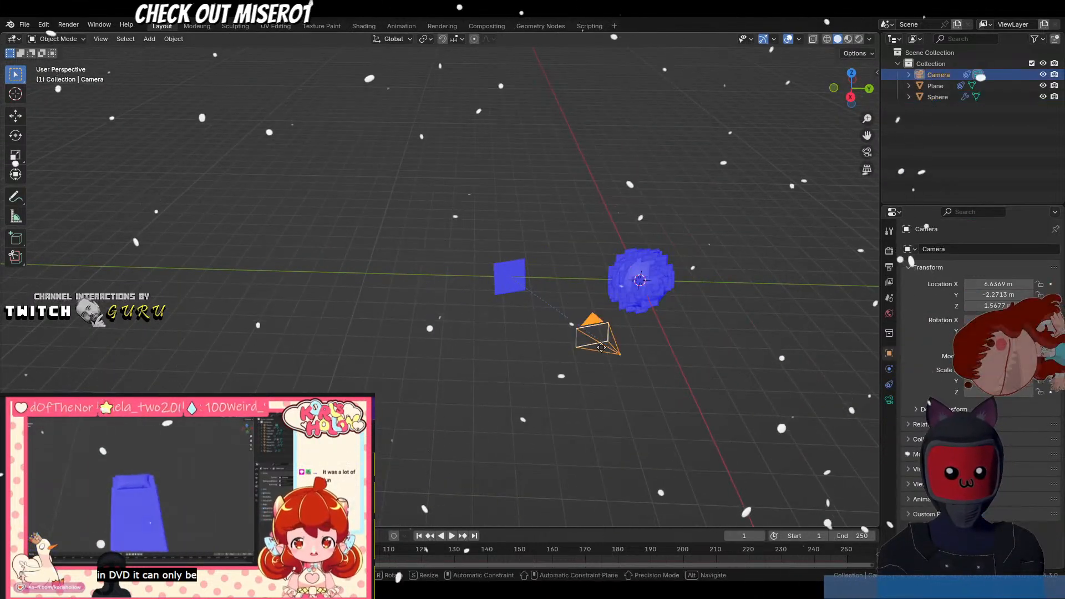
pyautogui.press('g')
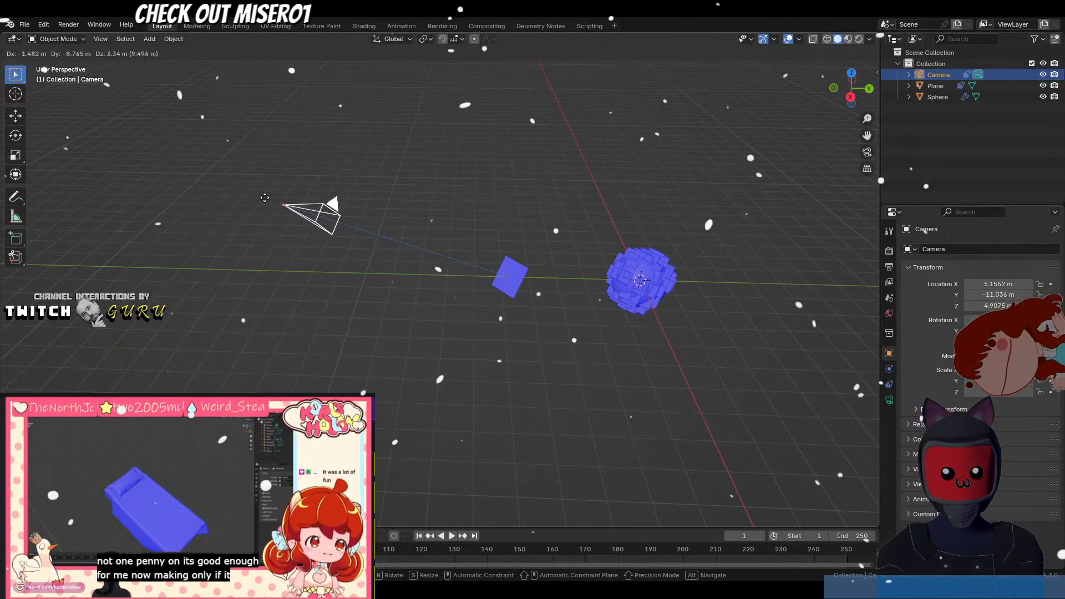
pyautogui.press('Escape')
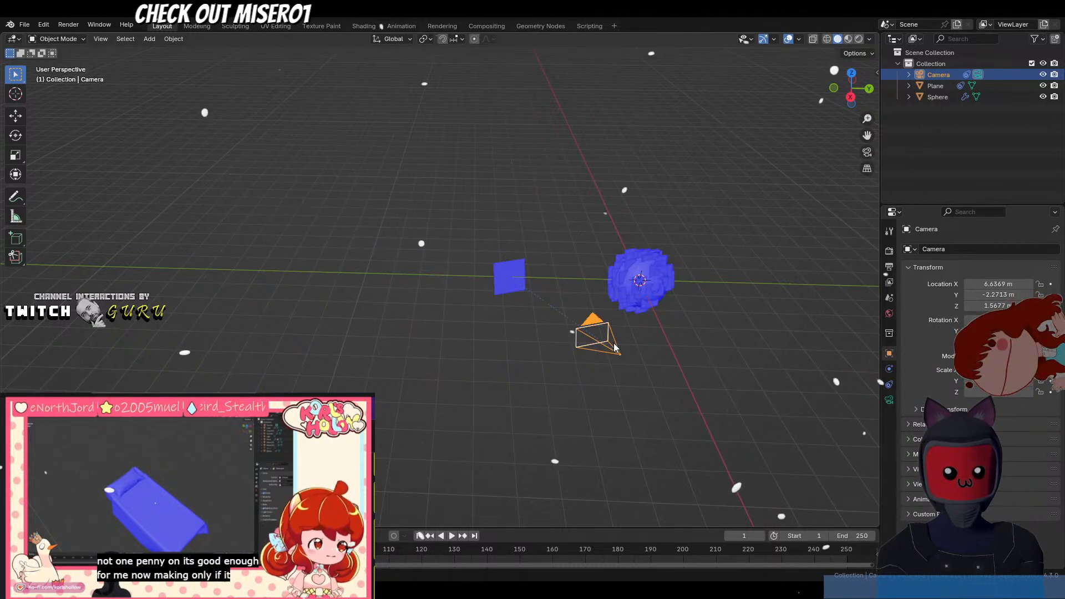
# Change the target of the camera's Track To constraint from Plane to Sphere.
pyautogui.click(889, 385)
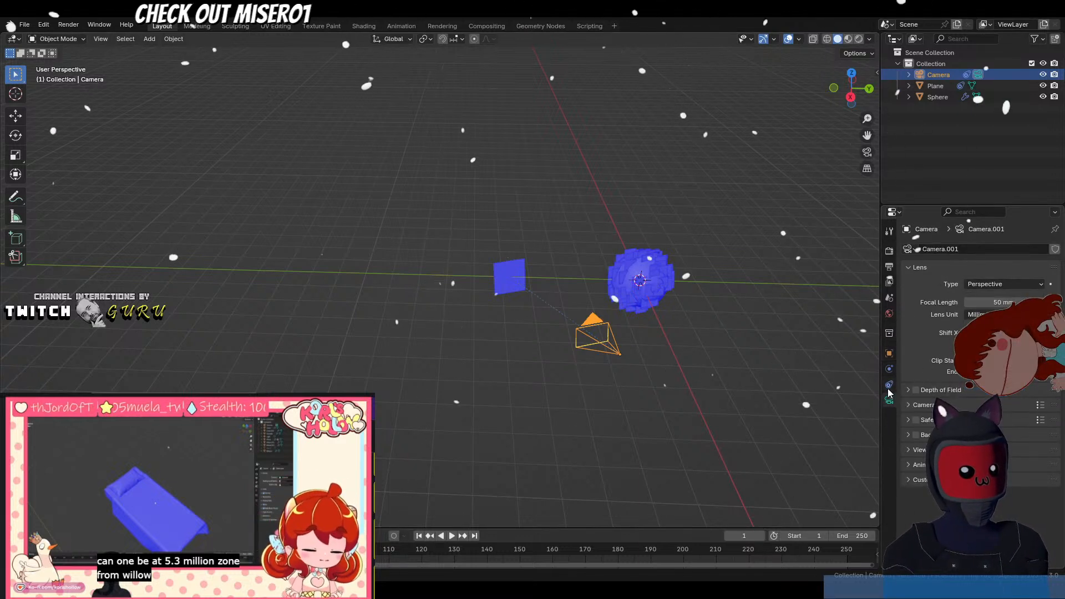
pyautogui.click(1036, 284)
pyautogui.click(1038, 284)
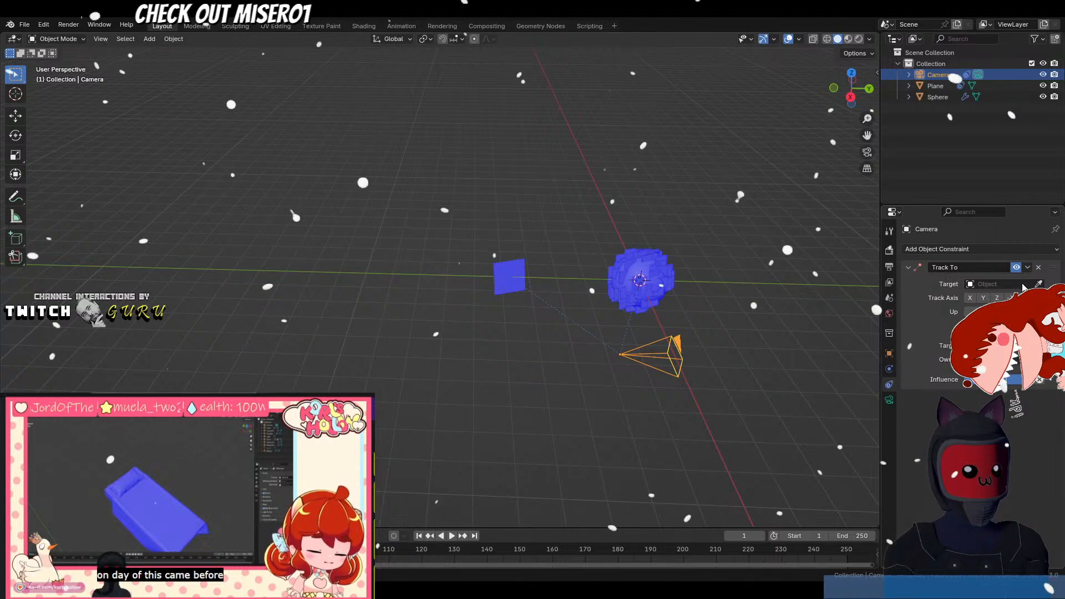
pyautogui.click(640, 273)
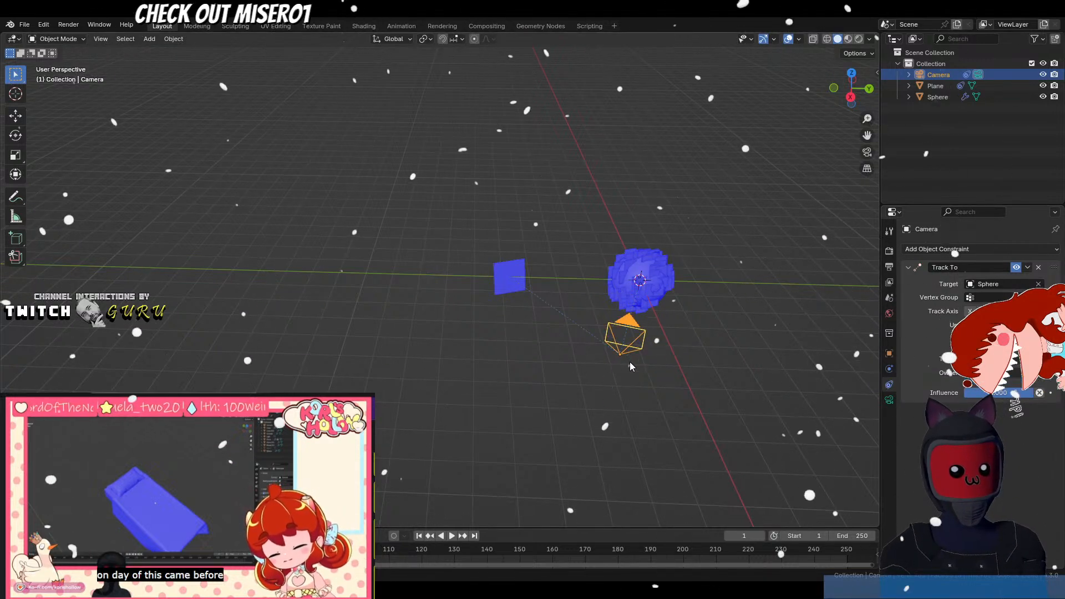
# Clear the plane's location so it sits at the world origin inside the sphere.
pyautogui.click(505, 287)
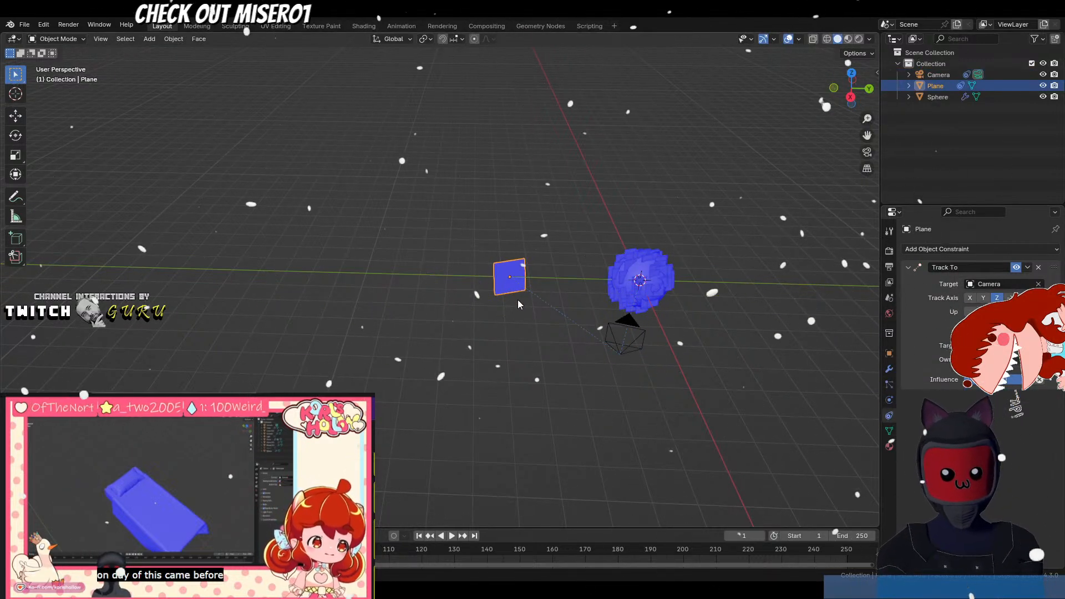
pyautogui.hotkey('alt', 'g')
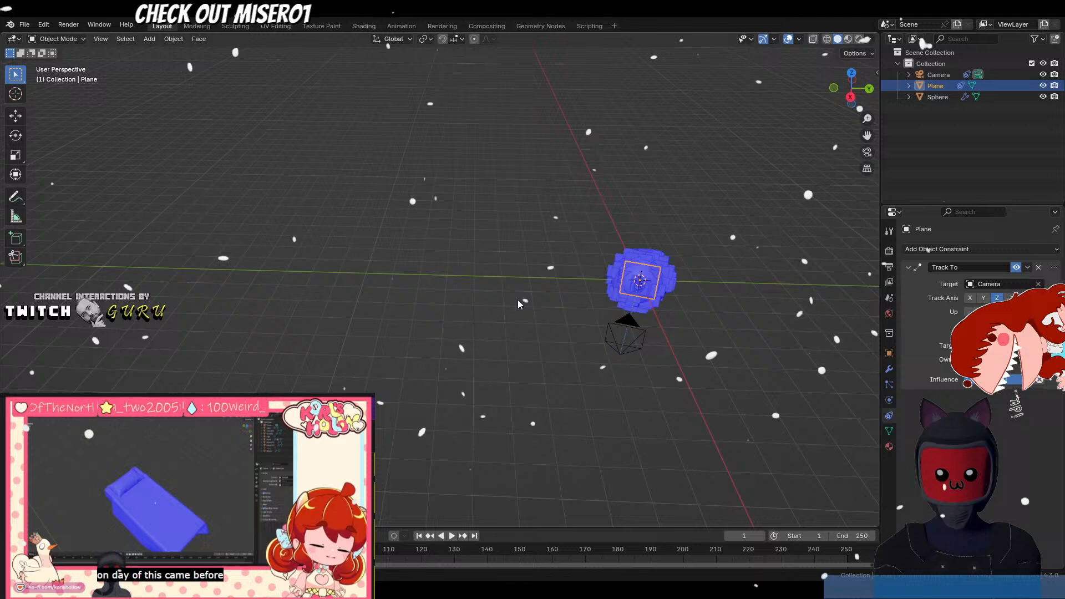
# Try moving the camera around the sphere with the plane at its centre to test how the instances face it.
pyautogui.click(627, 344)
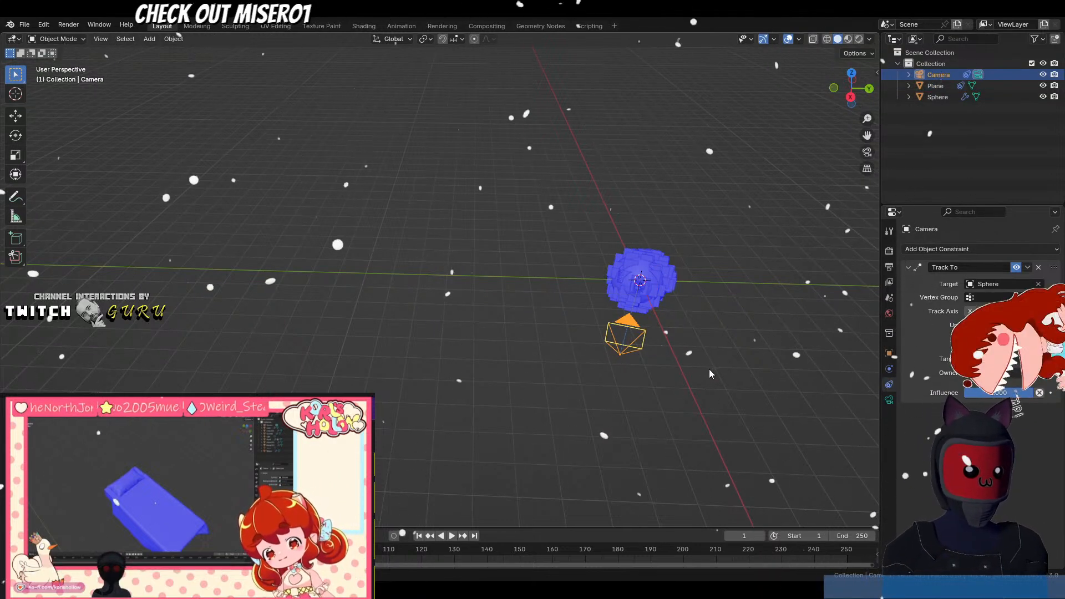
pyautogui.press('g')
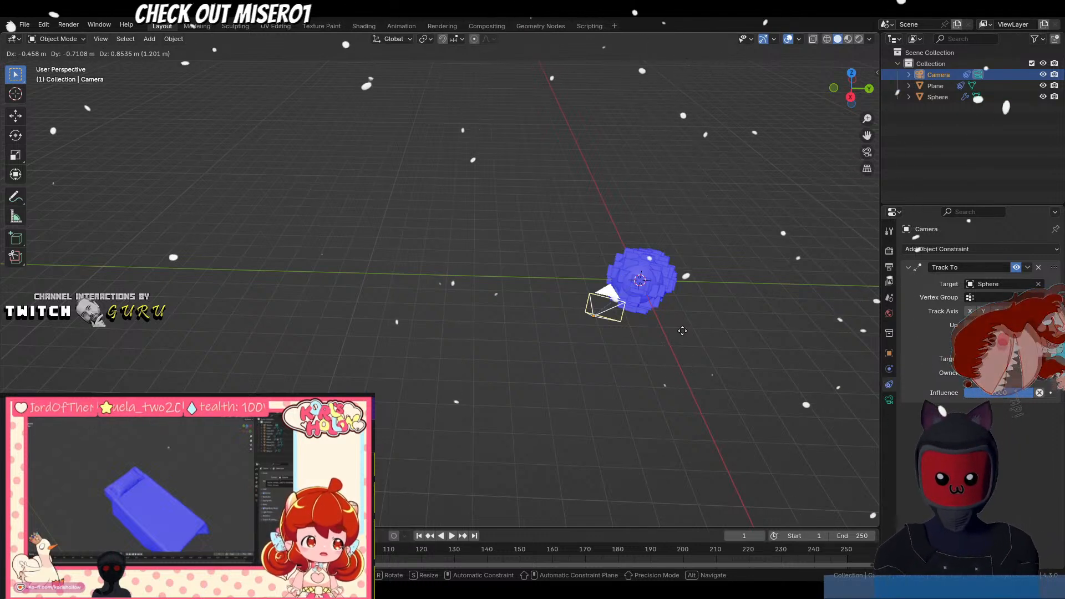
pyautogui.rightClick(719, 314)
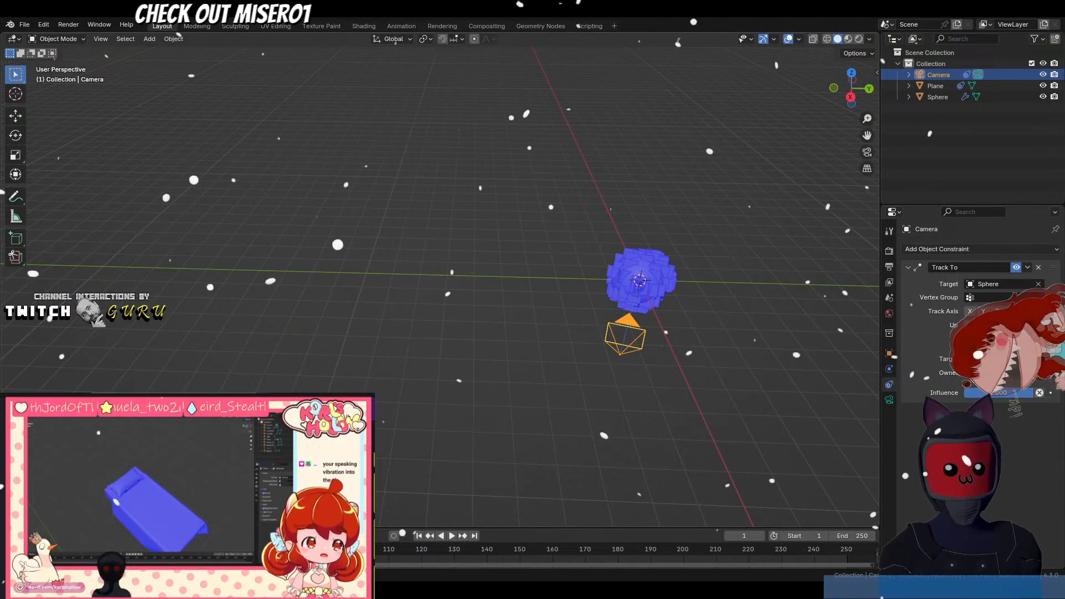
# Inspect the plane instances on the sphere up close and through the camera view.
pyautogui.click(634, 275)
pyautogui.keyDown('shift'); pyautogui.moveTo(737, 335); pyautogui.dragTo(568, 343, button='middle'); pyautogui.keyUp('shift')
pyautogui.scroll(6, 568, 344)
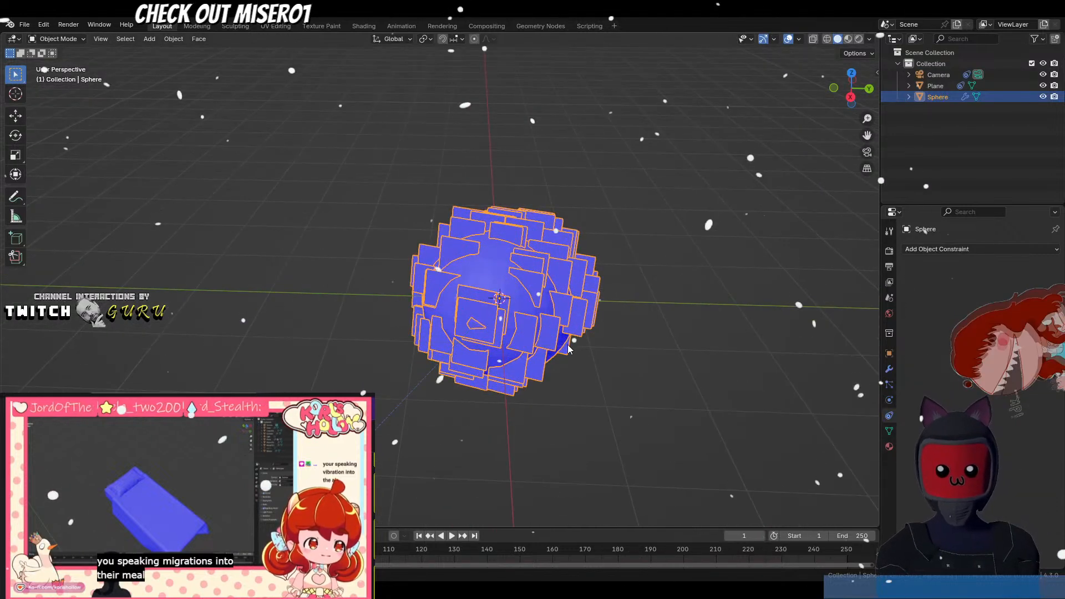
pyautogui.scroll(-5, 568, 358)
pyautogui.press('KP_0')
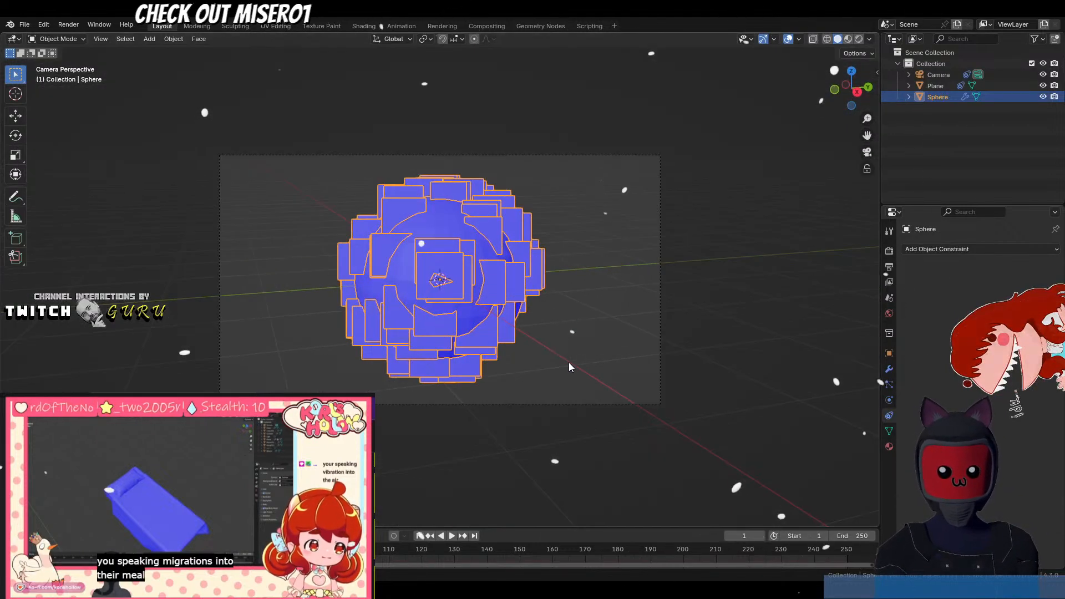
# Move the camera while looking through it to test how the plane instances on the sphere face it.
pyautogui.click(659, 351)
pyautogui.press('g')
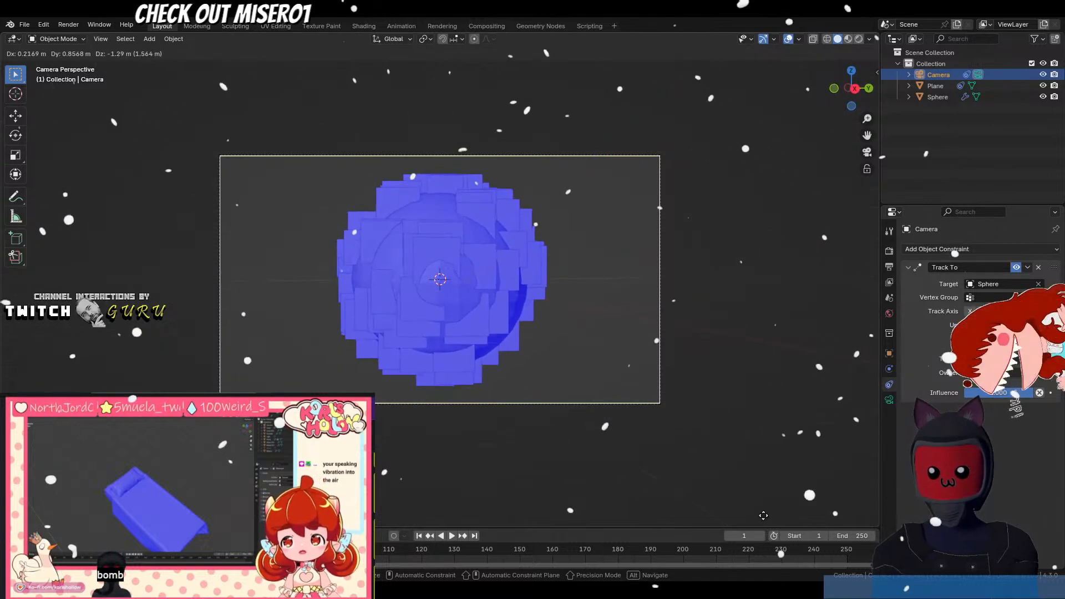
pyautogui.click(622, 373)
pyautogui.scroll(-3, 619, 377)
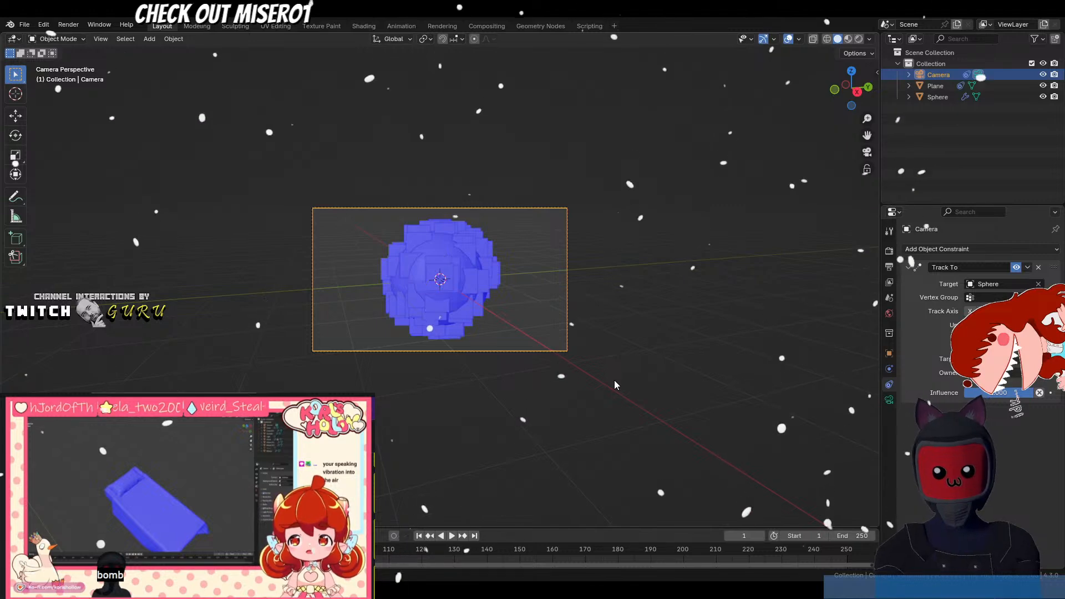
# Add a NURBS path and move it along negative Y, away from the sphere and past the camera.
pyautogui.press('KP_0')
pyautogui.scroll(-3, 583, 390)
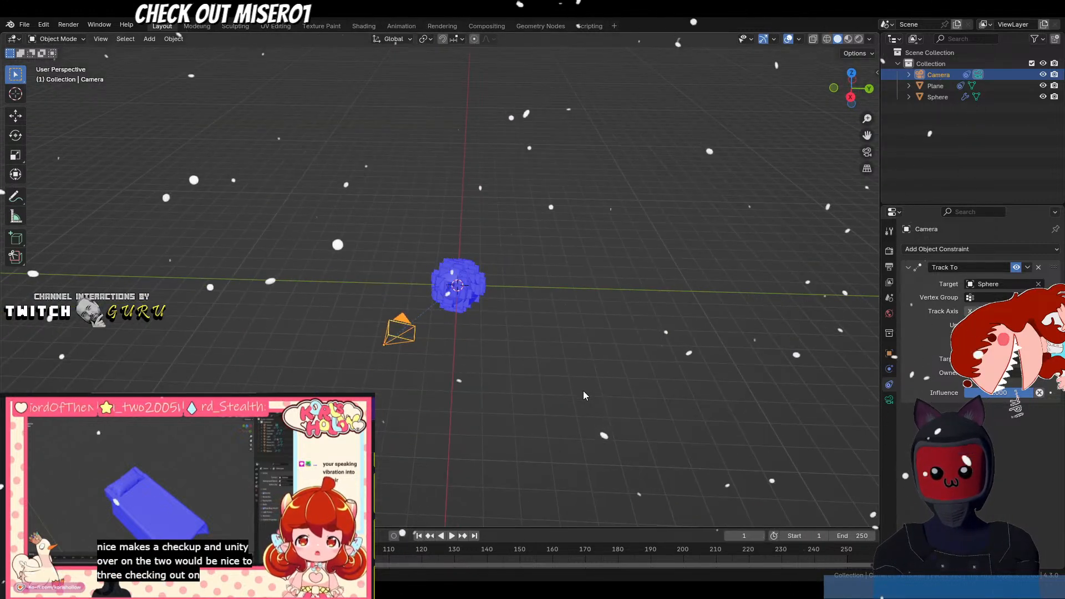
pyautogui.hotkey('shift', 'a')
pyautogui.moveTo(545, 245)
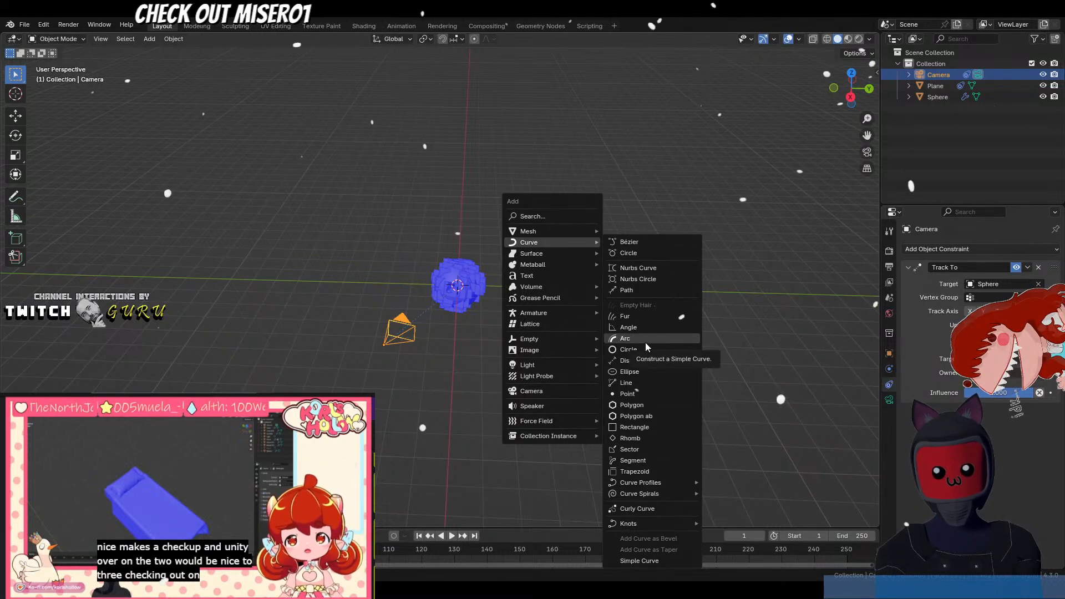
pyautogui.click(642, 289)
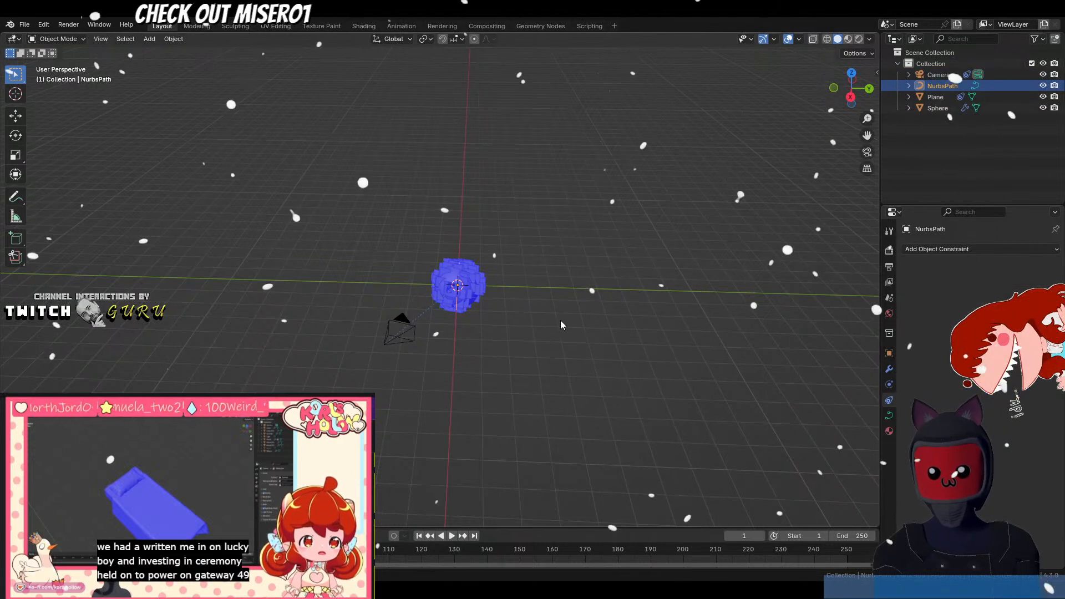
pyautogui.press('g')
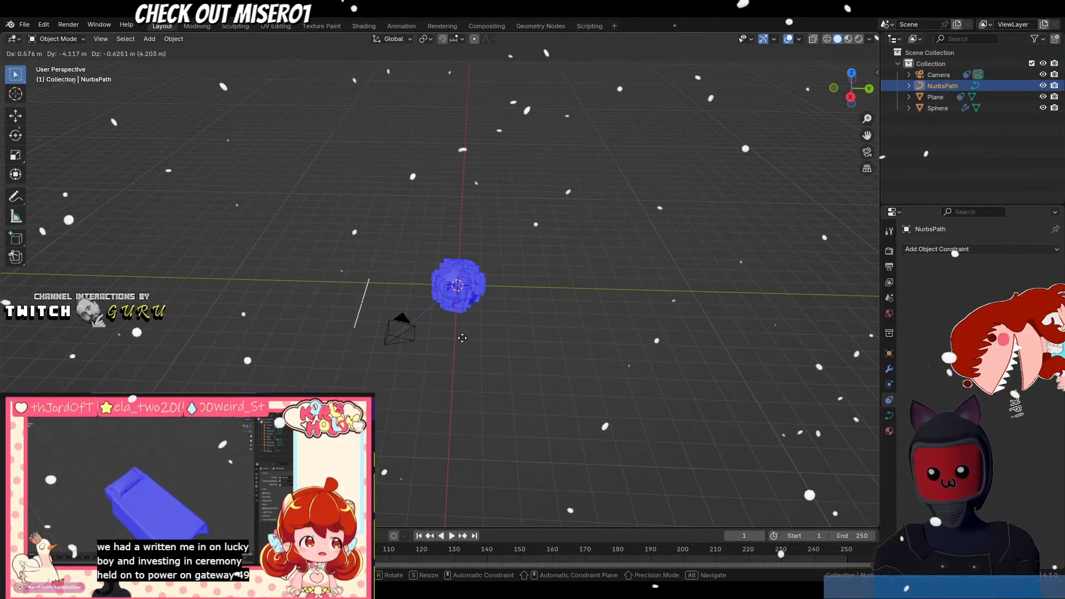
pyautogui.click(435, 346)
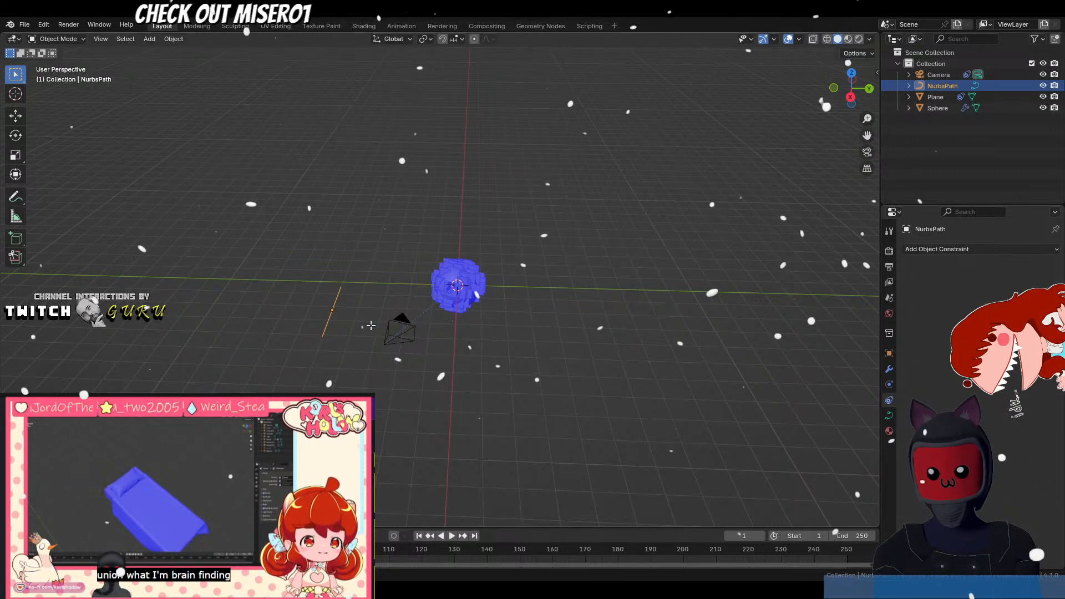
# Reposition each of the path's control points to bend it into a wide arc around the camera and sphere.
pyautogui.press('Tab')
pyautogui.click(342, 286)
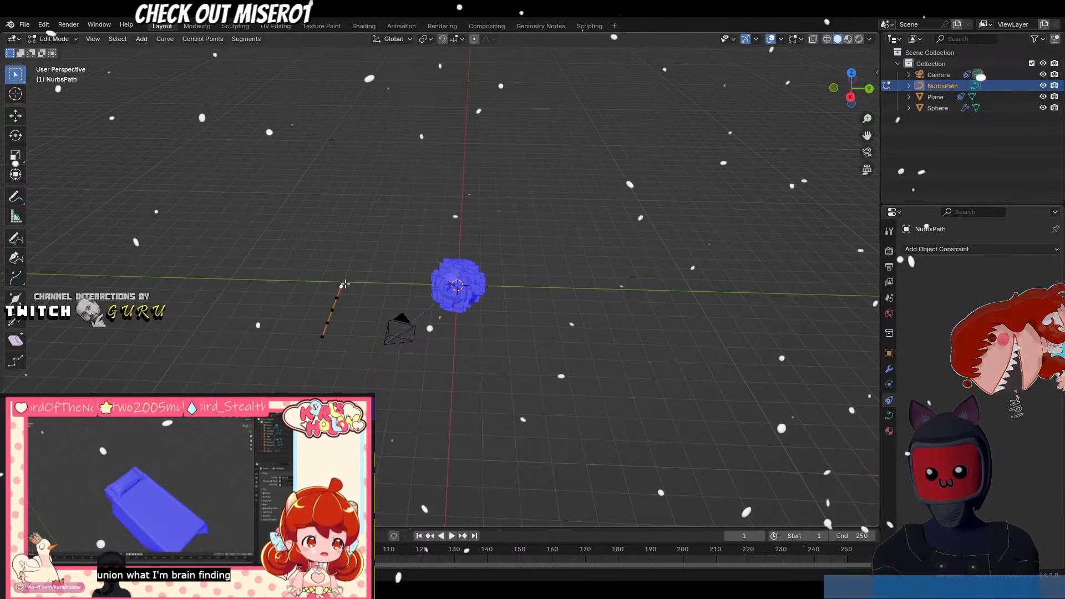
pyautogui.moveTo(344, 287); pyautogui.dragTo(404, 275, button='middle')
pyautogui.press('g')
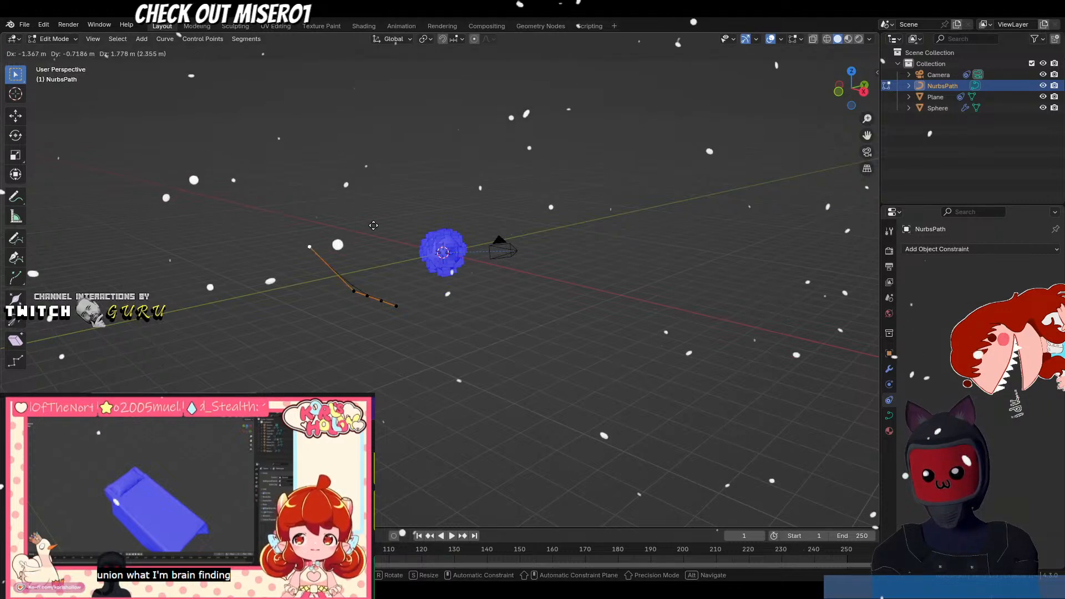
pyautogui.click(355, 195)
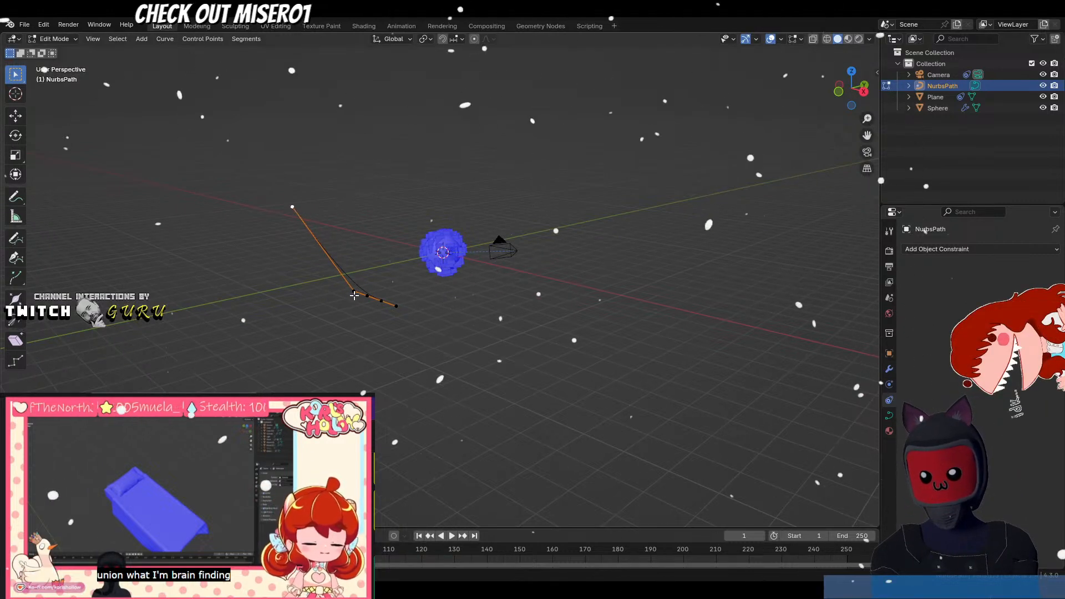
pyautogui.moveTo(354, 295); pyautogui.dragTo(244, 268)
pyautogui.moveTo(362, 300); pyautogui.dragTo(382, 364)
pyautogui.moveTo(381, 300); pyautogui.dragTo(579, 333)
pyautogui.moveTo(396, 308); pyautogui.dragTo(641, 210)
# Pull the path's middle control point farther outward to widen the arc, and finish editing the curve.
pyautogui.moveTo(641, 210); pyautogui.dragTo(688, 239, button='middle')
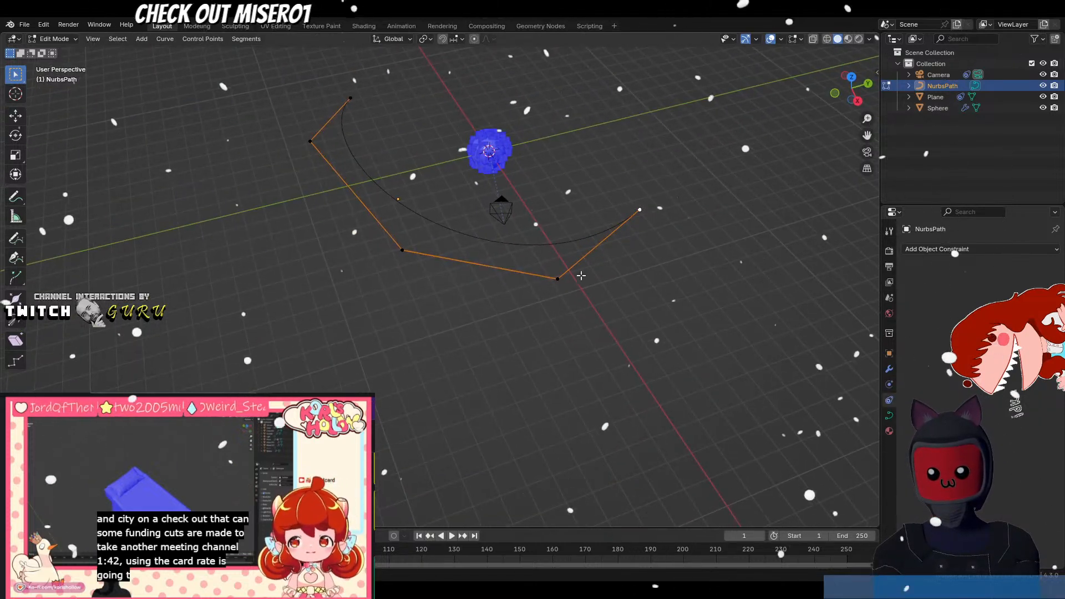
pyautogui.moveTo(577, 276); pyautogui.dragTo(511, 251, button='middle')
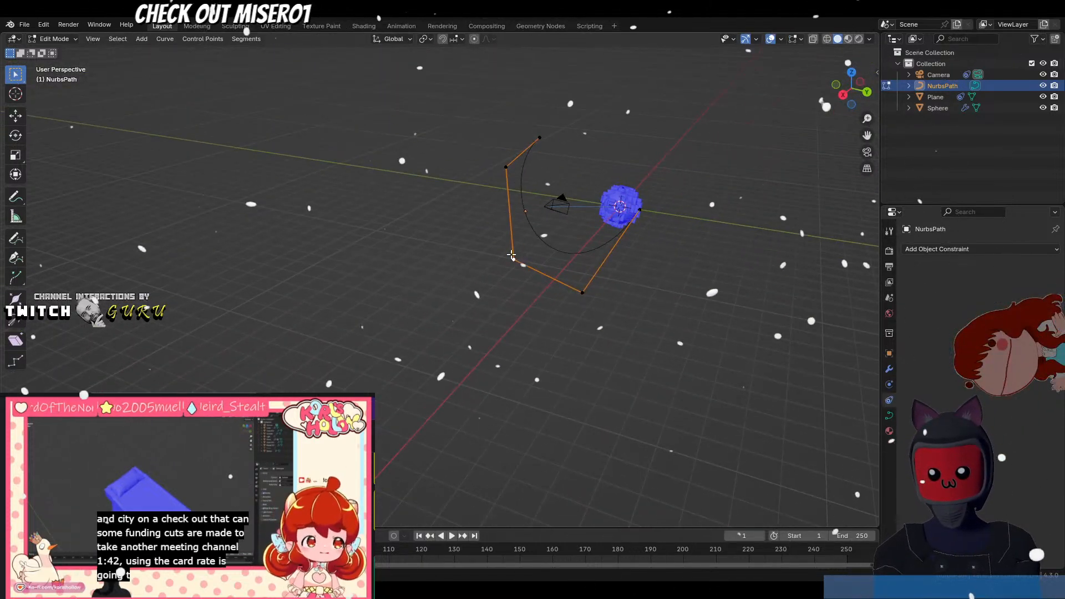
pyautogui.moveTo(512, 254); pyautogui.dragTo(349, 149)
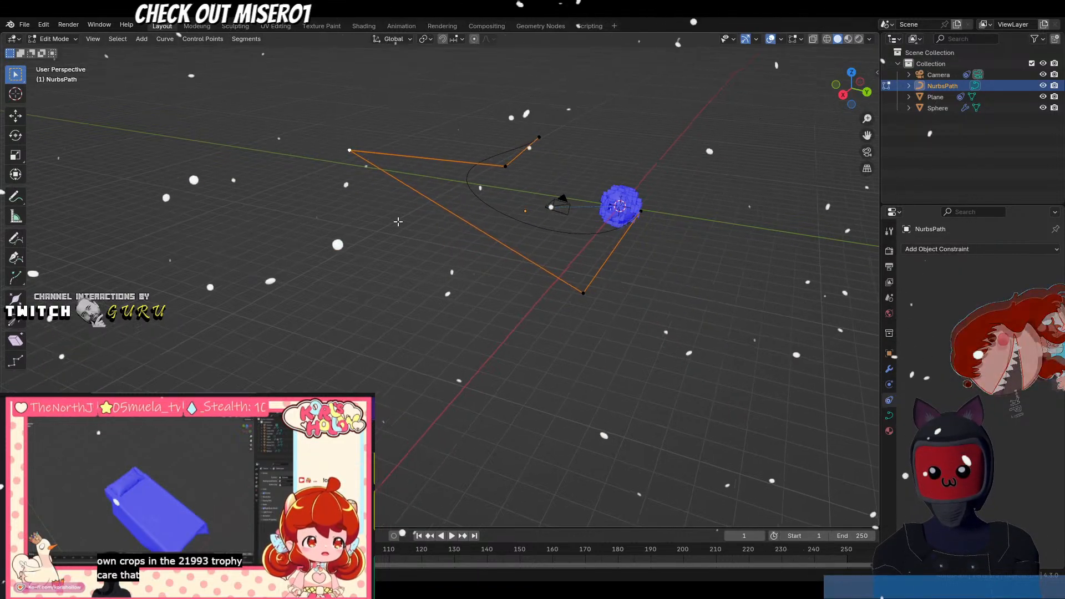
pyautogui.moveTo(398, 222); pyautogui.dragTo(477, 245, button='middle')
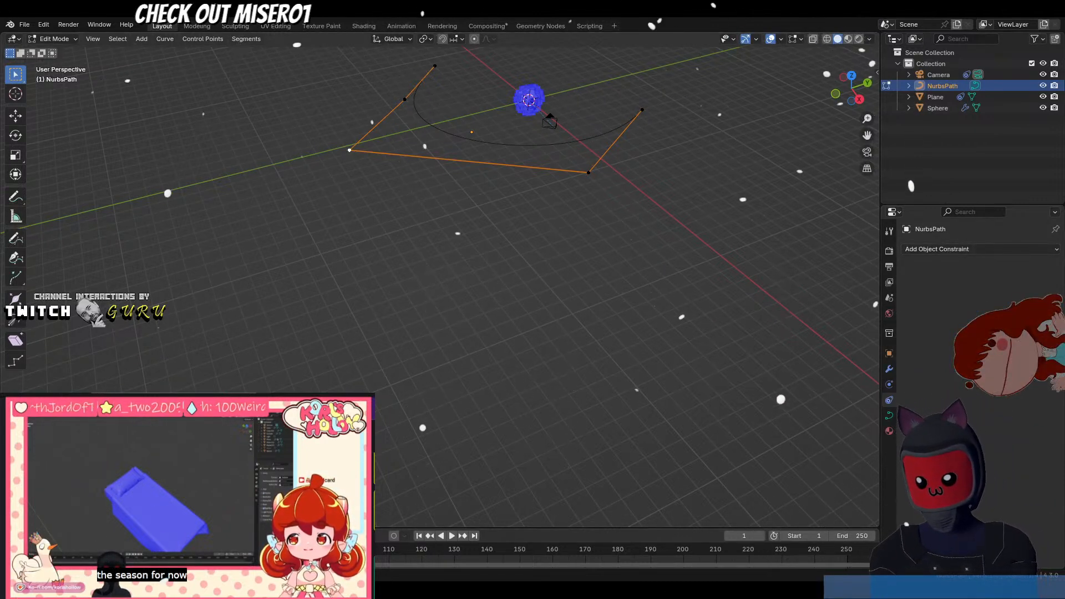
pyautogui.press('Tab')
# Add a Follow Path constraint to the camera with NurbsPath as its target.
pyautogui.click(551, 126)
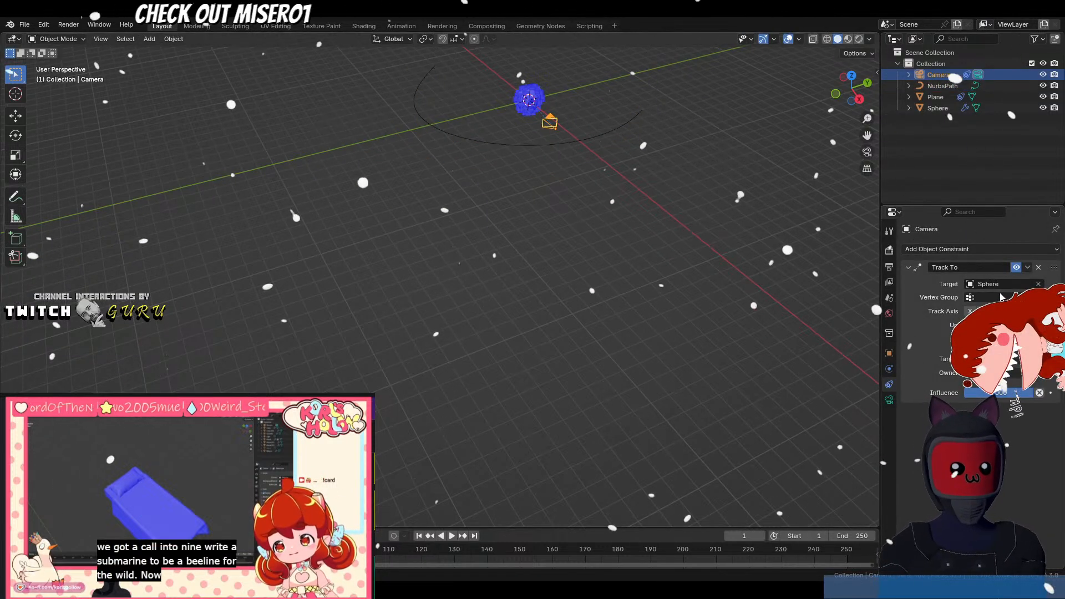
pyautogui.click(1033, 251)
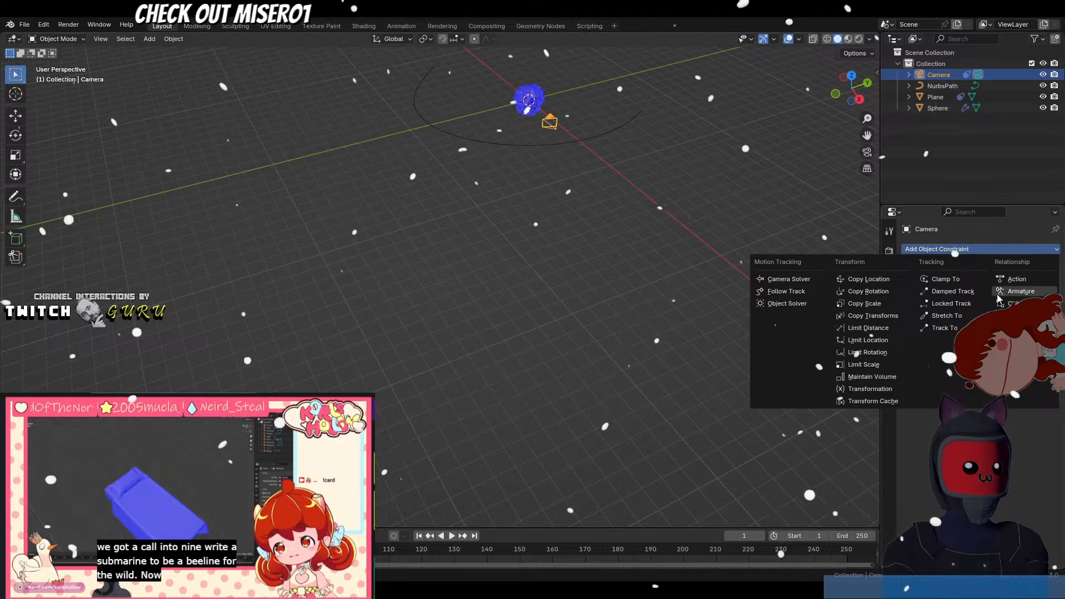
pyautogui.click(1018, 328)
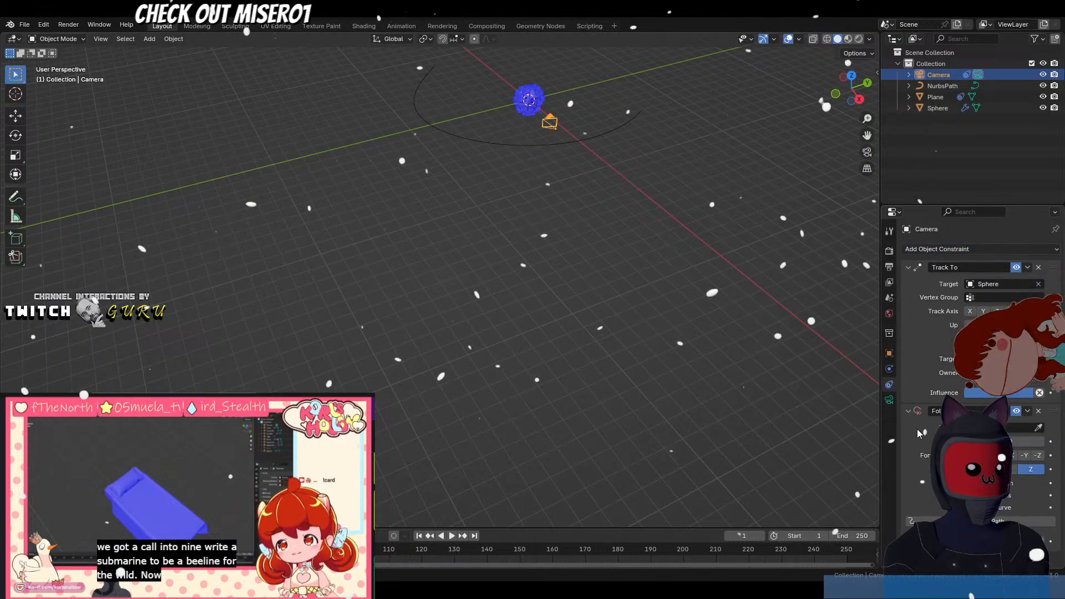
pyautogui.click(1038, 428)
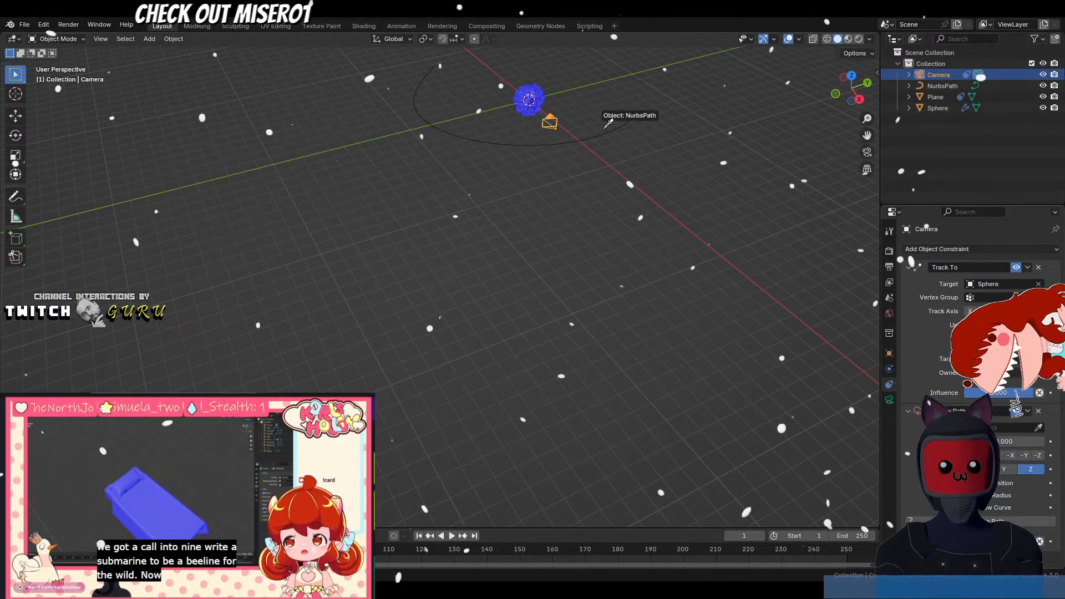
pyautogui.click(601, 133)
# Set the camera's X, Y and Z location to 0 and move its Follow Path constraint above Track To.
pyautogui.moveTo(502, 175); pyautogui.dragTo(535, 150, button='middle')
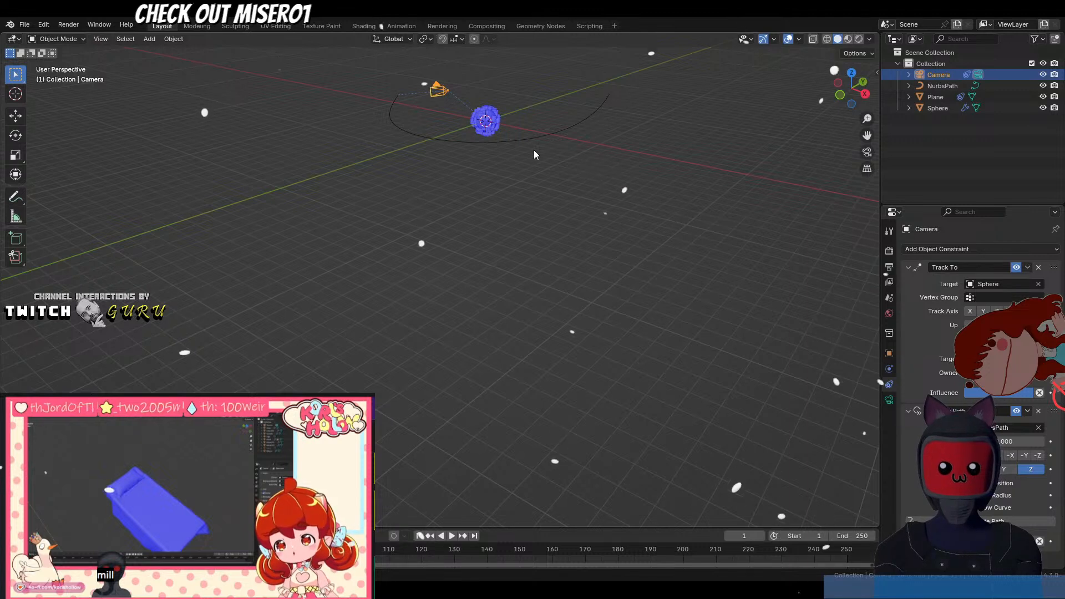
pyautogui.press('n')
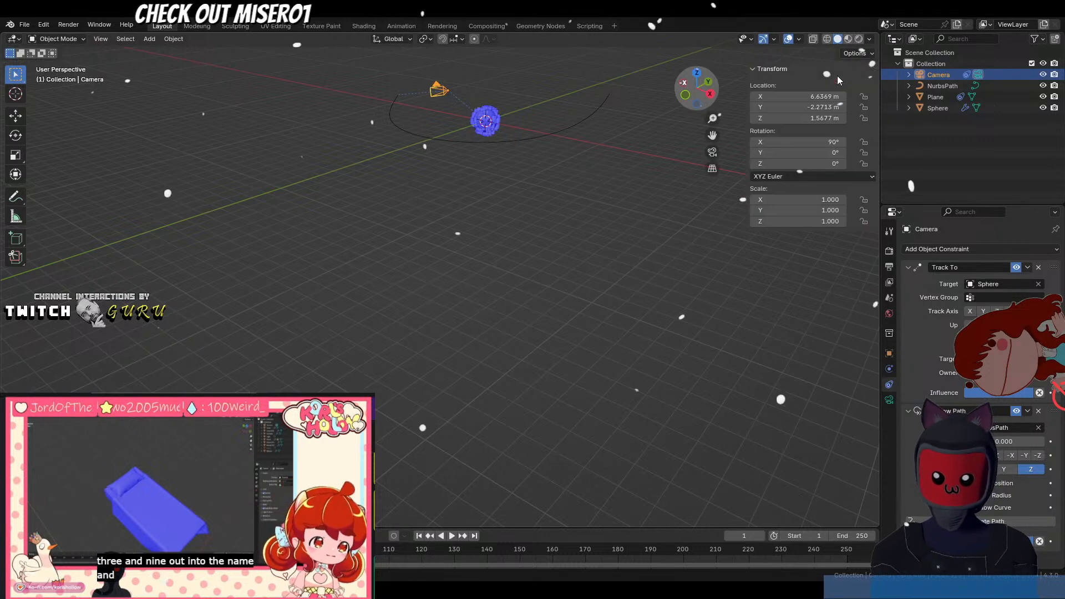
pyautogui.write('0')
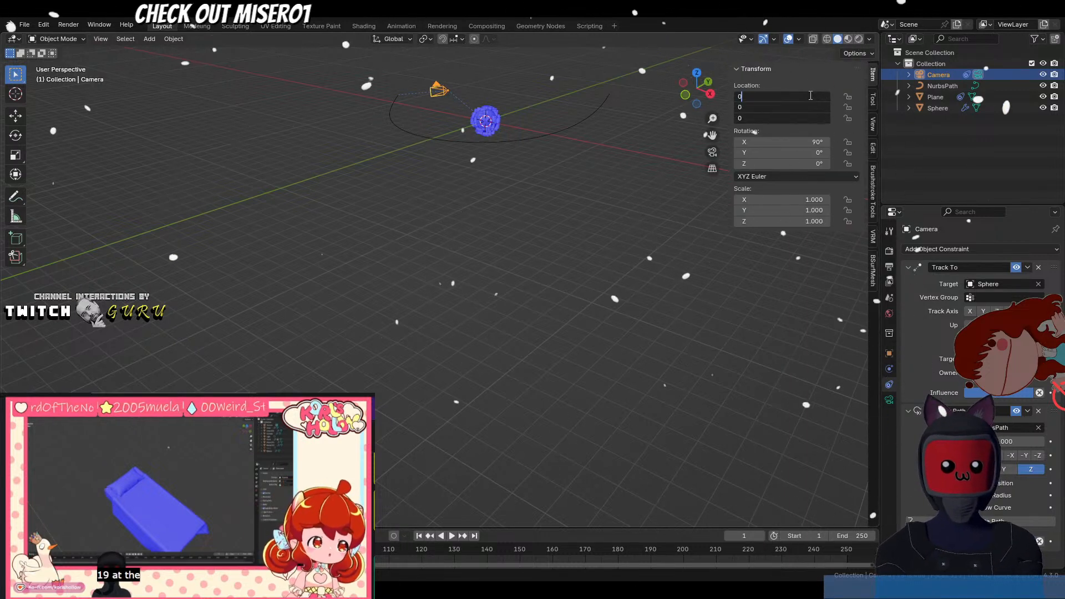
pyautogui.press('Return')
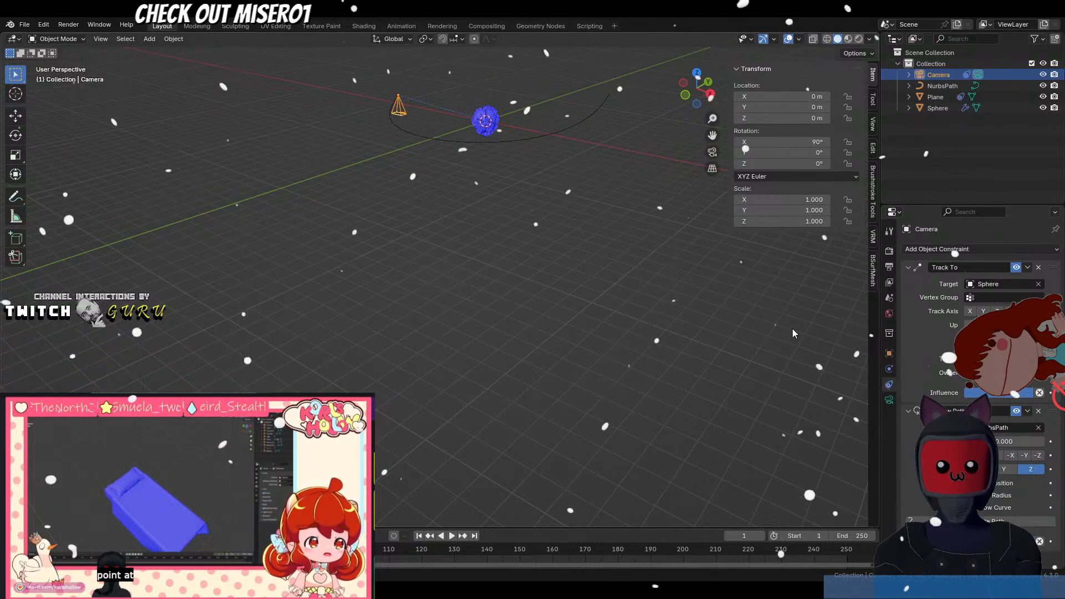
pyautogui.moveTo(1056, 273); pyautogui.dragTo(1059, 442)
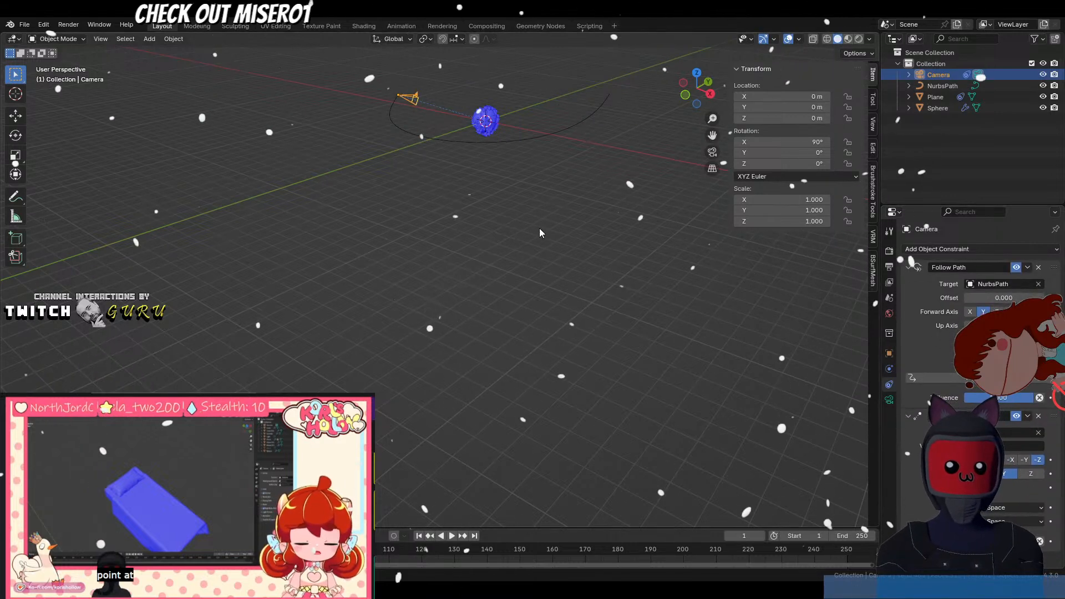
# Play the animation briefly to check the camera's motion along the path, and return to frame 1.
pyautogui.moveTo(540, 228); pyautogui.dragTo(491, 154, button='middle')
pyautogui.press('space')
pyautogui.press('space')
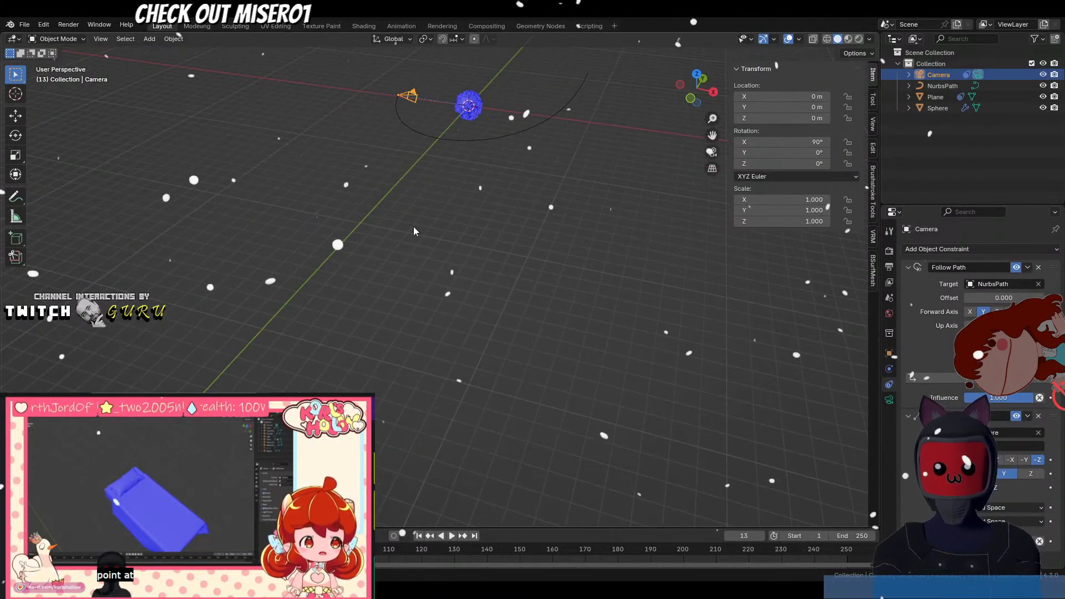
pyautogui.press('Left')
pyautogui.press('Left')
pyautogui.press('Left')
pyautogui.press('Left')
pyautogui.press('Left')
pyautogui.press('Left')
pyautogui.press('Left')
pyautogui.press('Left')
pyautogui.press('Left')
pyautogui.press('Left')
pyautogui.press('Left')
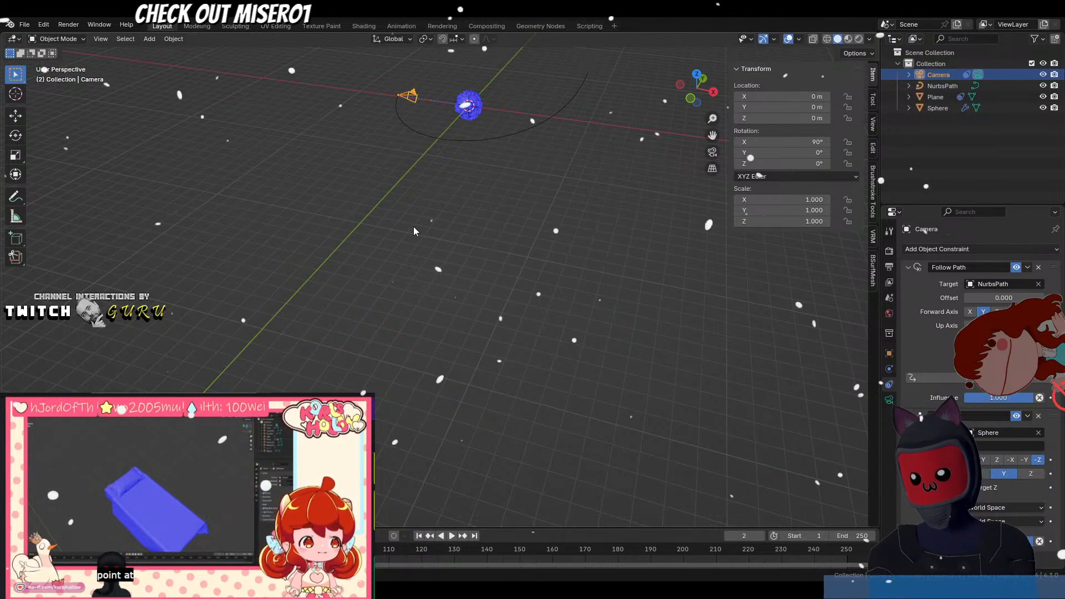
pyautogui.press('Left')
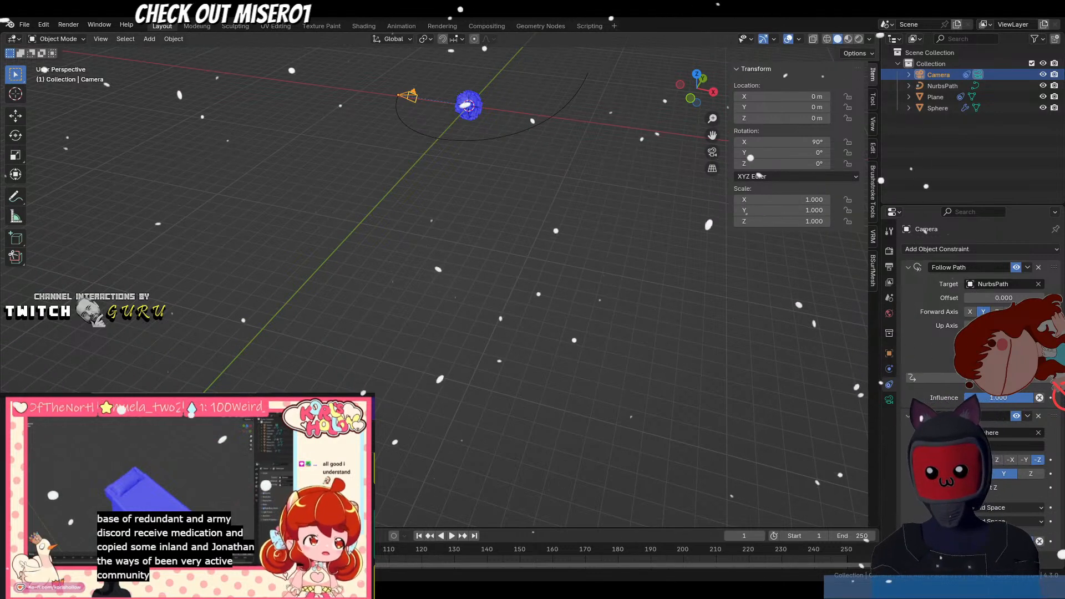
pyautogui.moveTo(520, 136); pyautogui.dragTo(418, 274, button='middle')
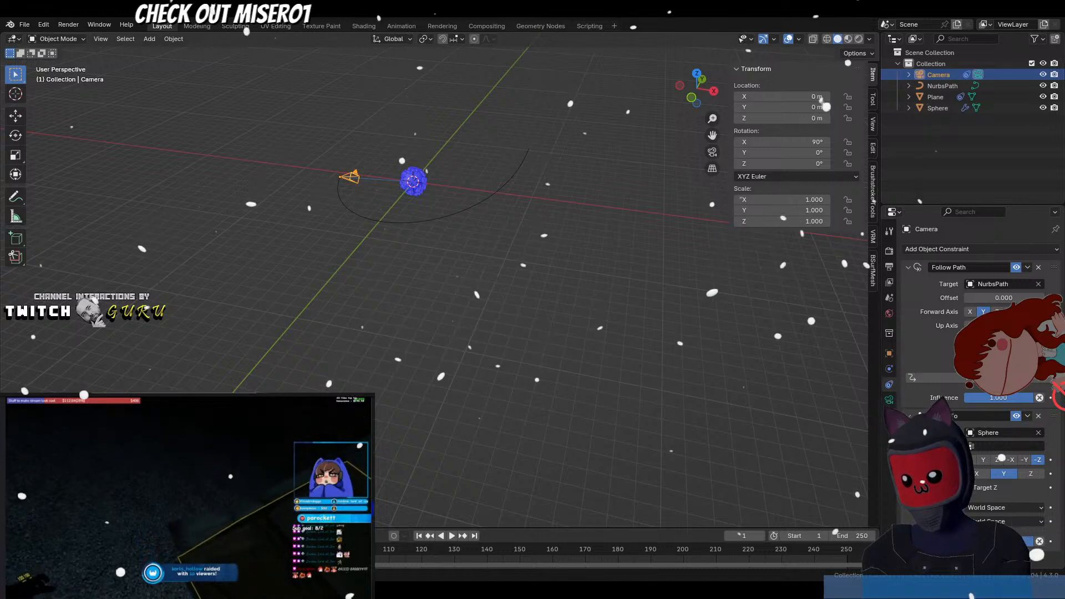
pyautogui.moveTo(108, 590)
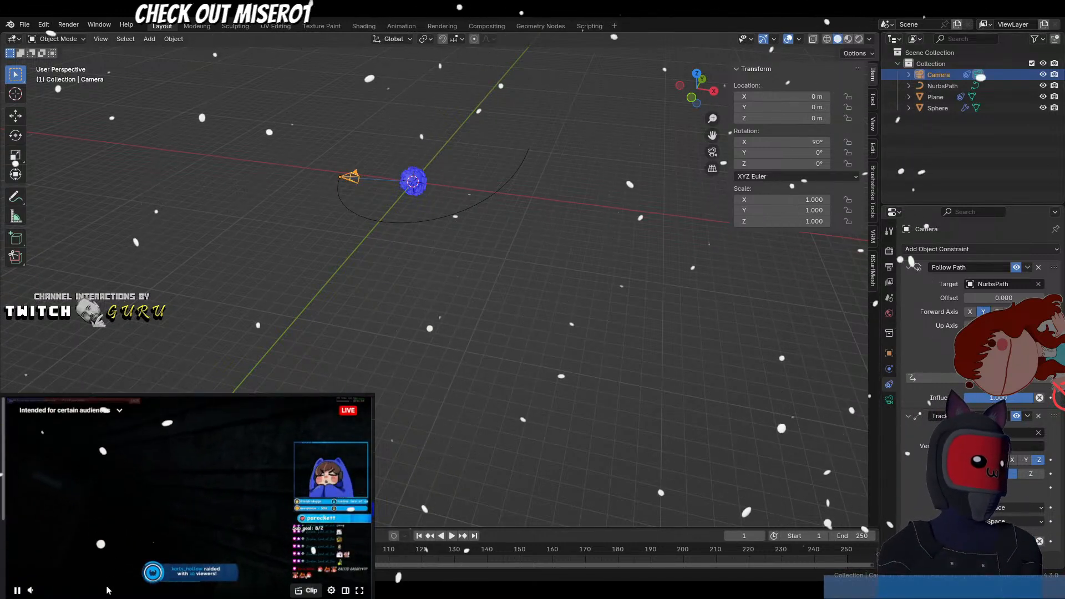